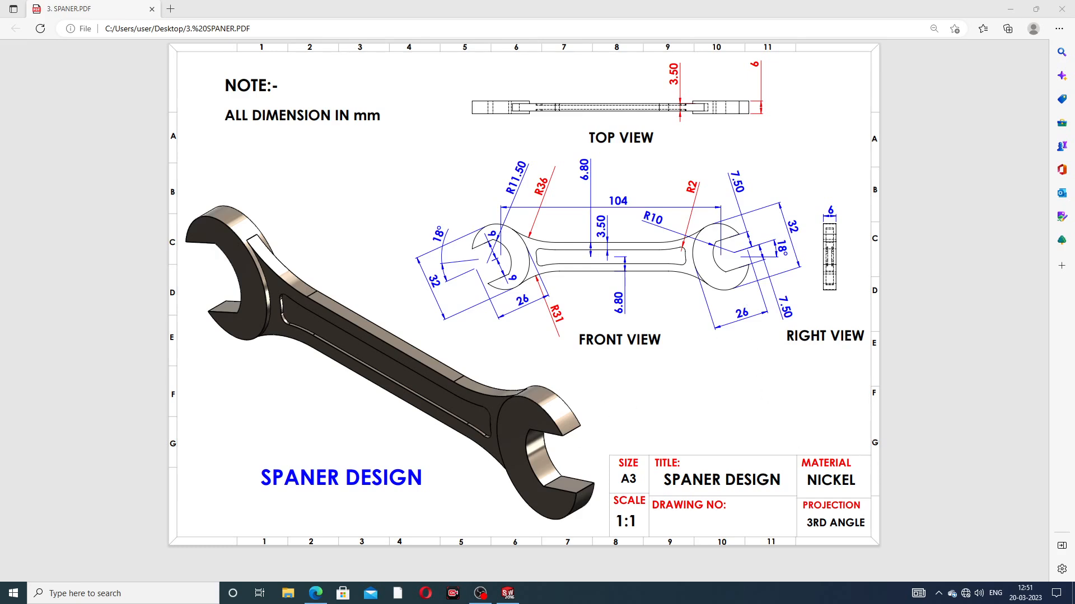
Step: Switch to SOLIDWORKS and examine the finished spanner model from several angles, including the isometric view
left_click(508, 595)
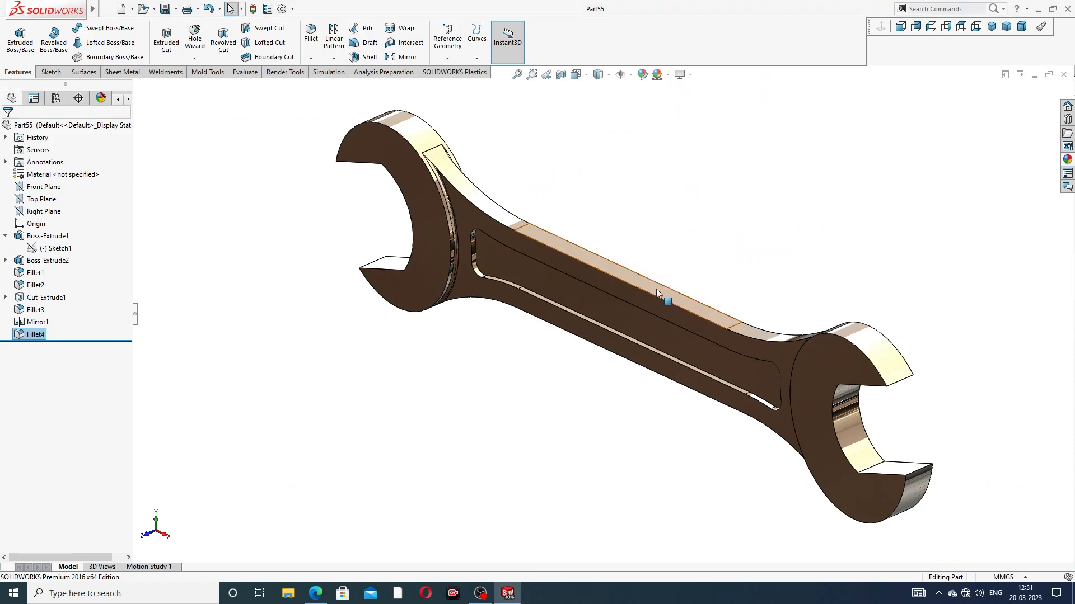
scroll(656, 289, "up", 3)
middle_click_drag(649, 314, 528, 284)
scroll(521, 269, "down", 6)
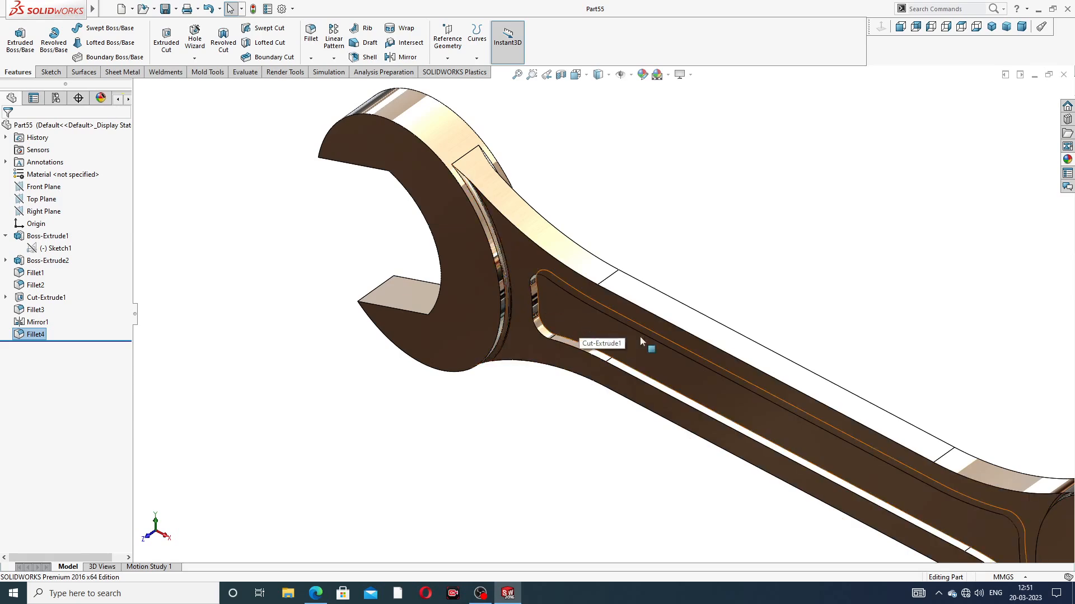
scroll(552, 283, "up", 5)
middle_click_drag(552, 283, 611, 268)
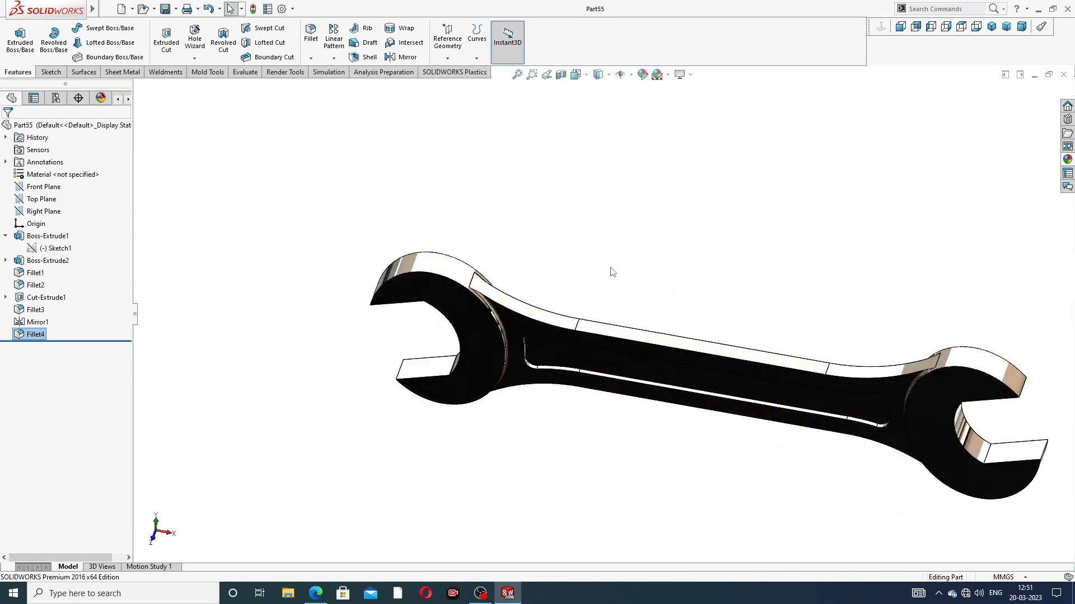
scroll(791, 362, "up", 3)
mouse_move(791, 362)
middle_mouse_down()
mouse_move(761, 386)
mouse_move(612, 431)
mouse_move(727, 403)
mouse_move(782, 358)
middle_mouse_up()
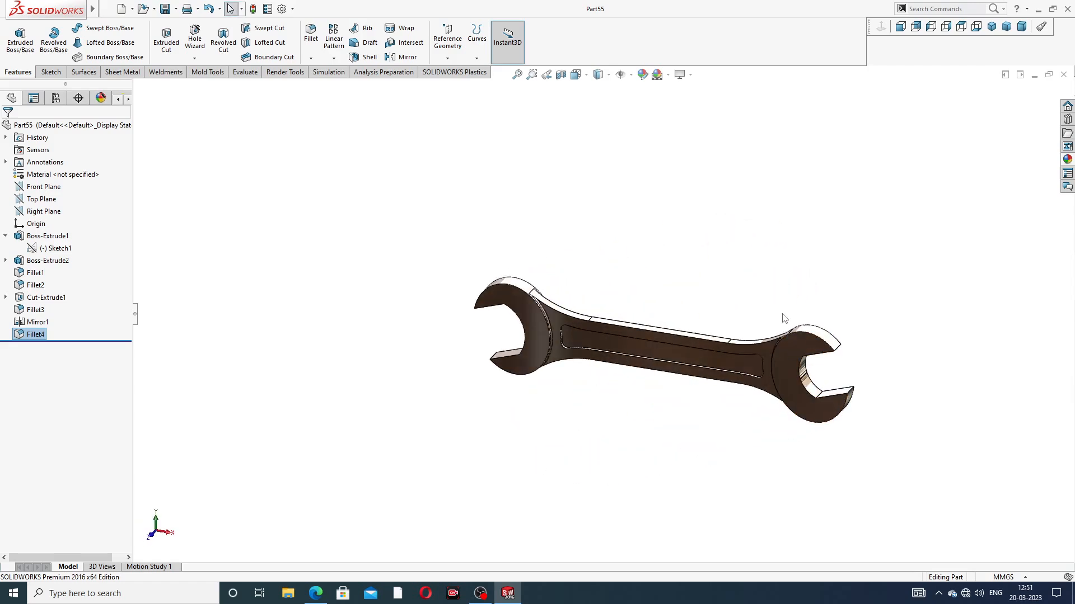
middle_click_drag(782, 317, 833, 267)
scroll(737, 323, "down", 2)
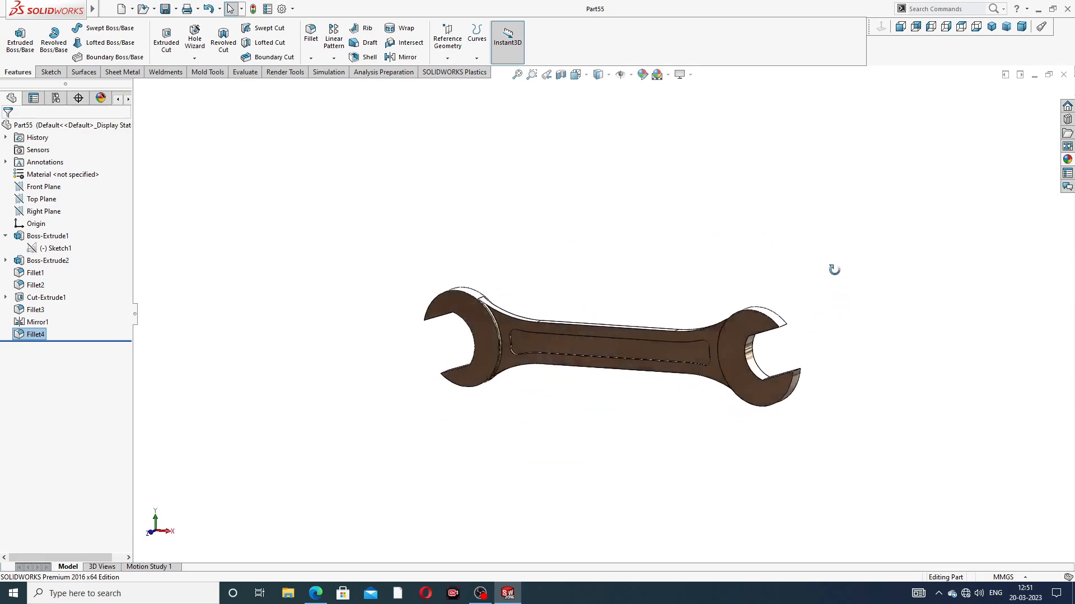
middle_click_drag(595, 391, 732, 295)
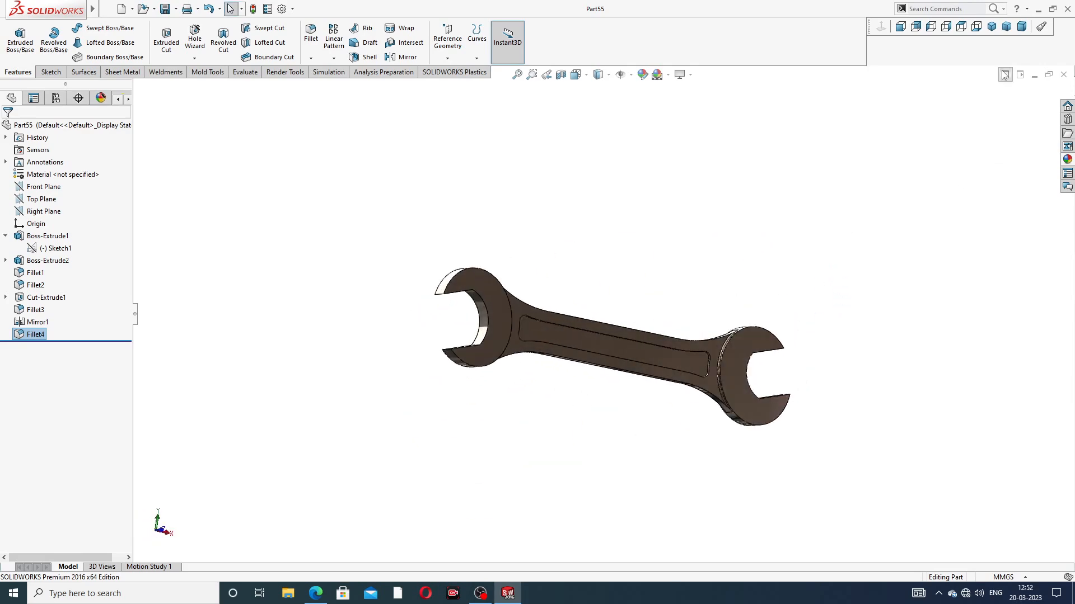
left_click(991, 26)
scroll(687, 358, "up", 3)
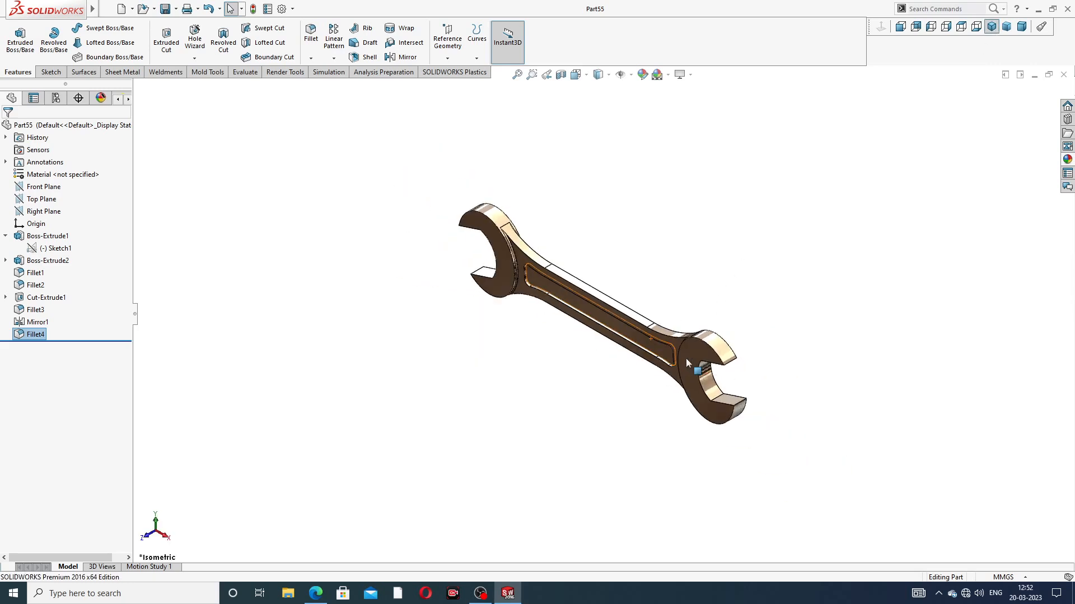
scroll(636, 381, "down", 2)
scroll(649, 179, "up", 2)
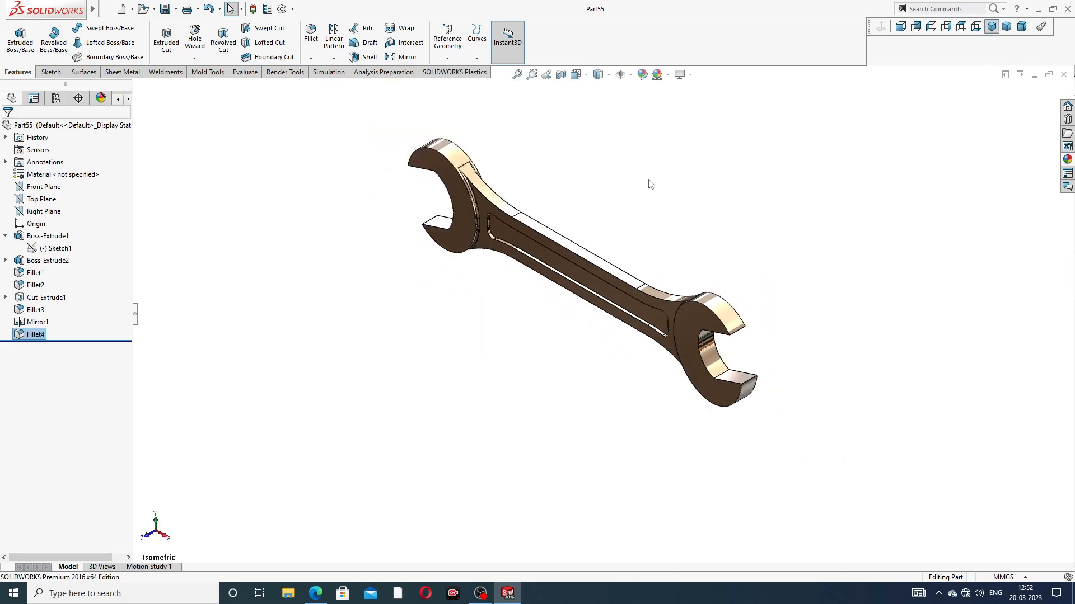
scroll(577, 223, "down", 3)
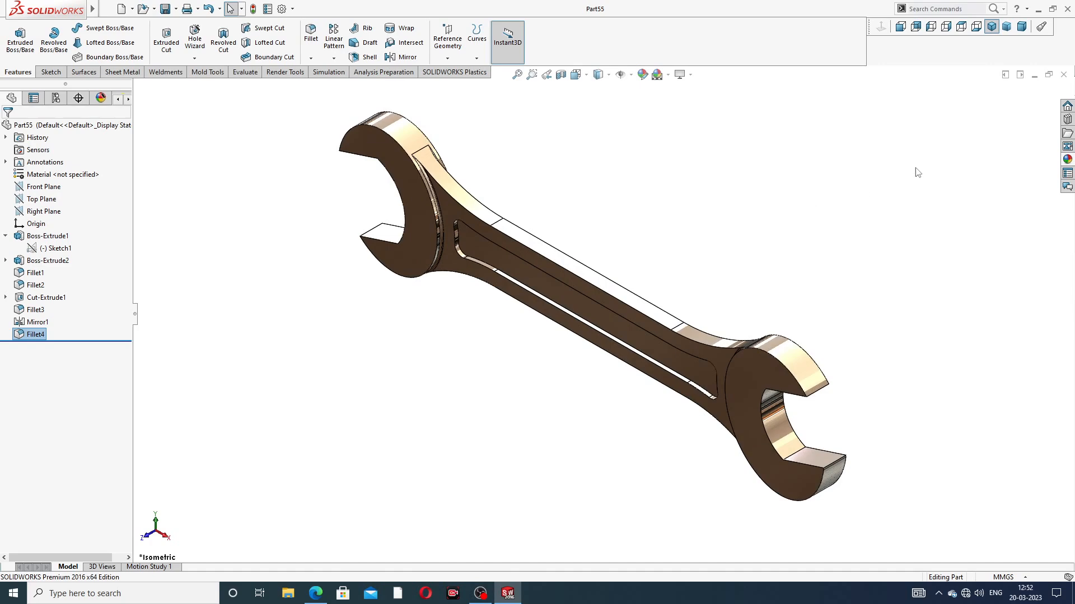
Step: Close the finished spanner part and create a new part document
left_click(1065, 75)
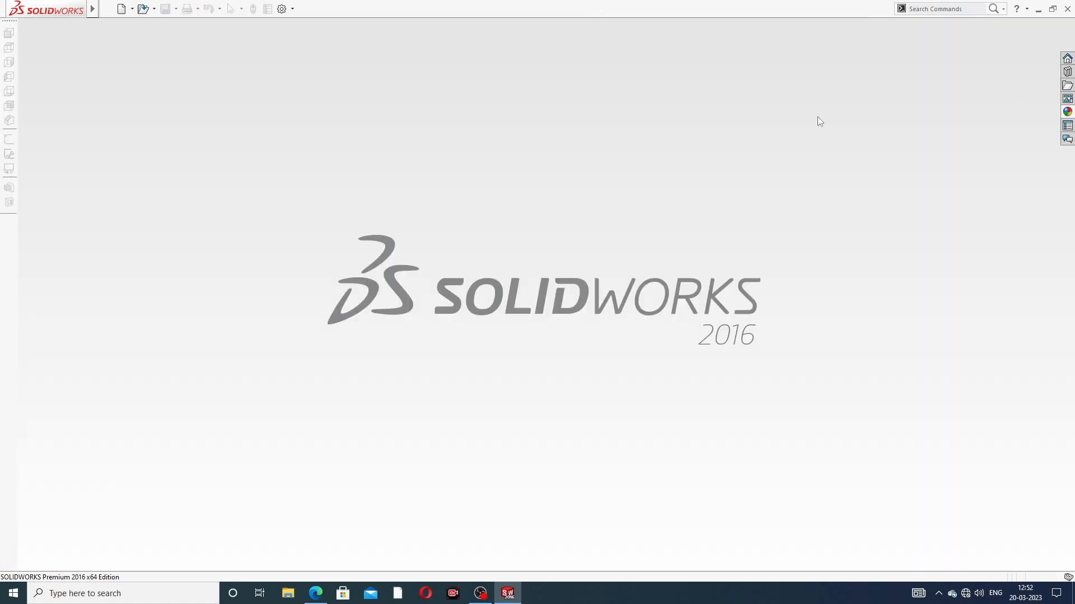
left_click(121, 9)
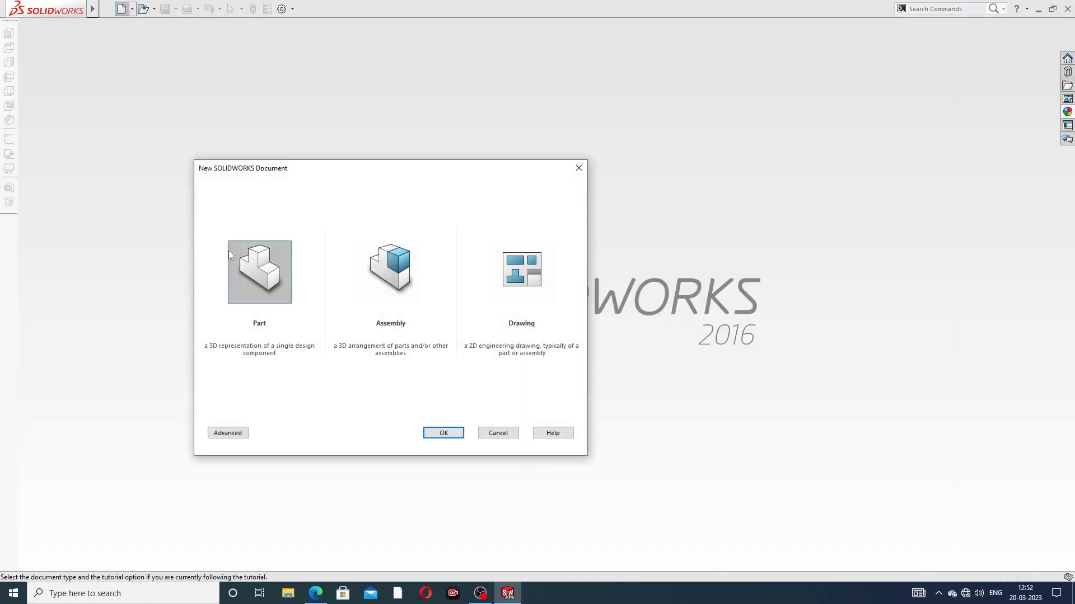
left_click(442, 433)
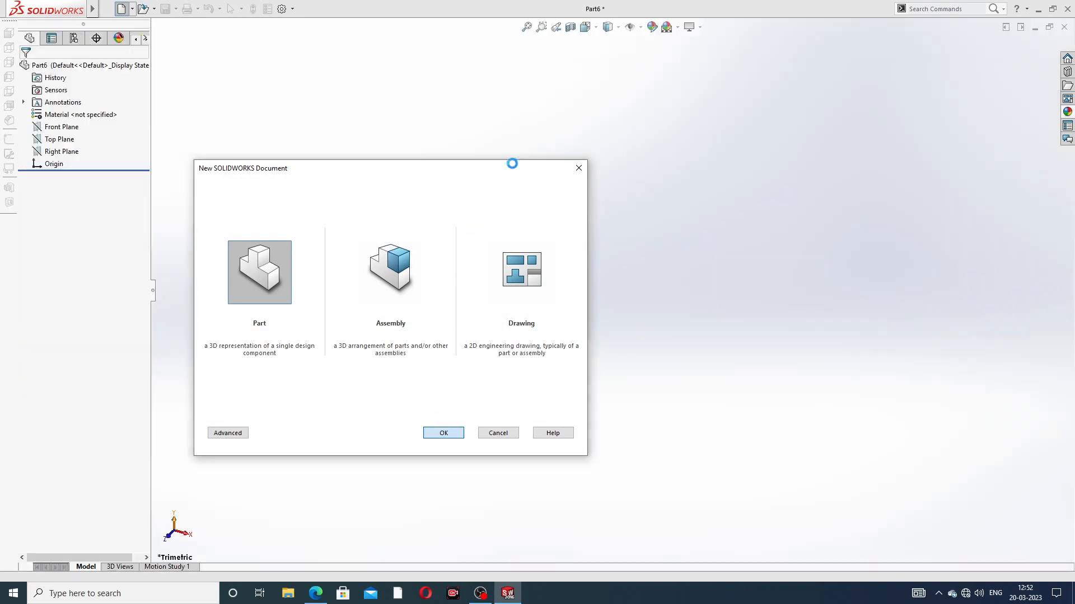
Step: Apply the Plain White scene and raise both image quality resolutions, shaded and wireframe, to their highest setting
left_click(668, 75)
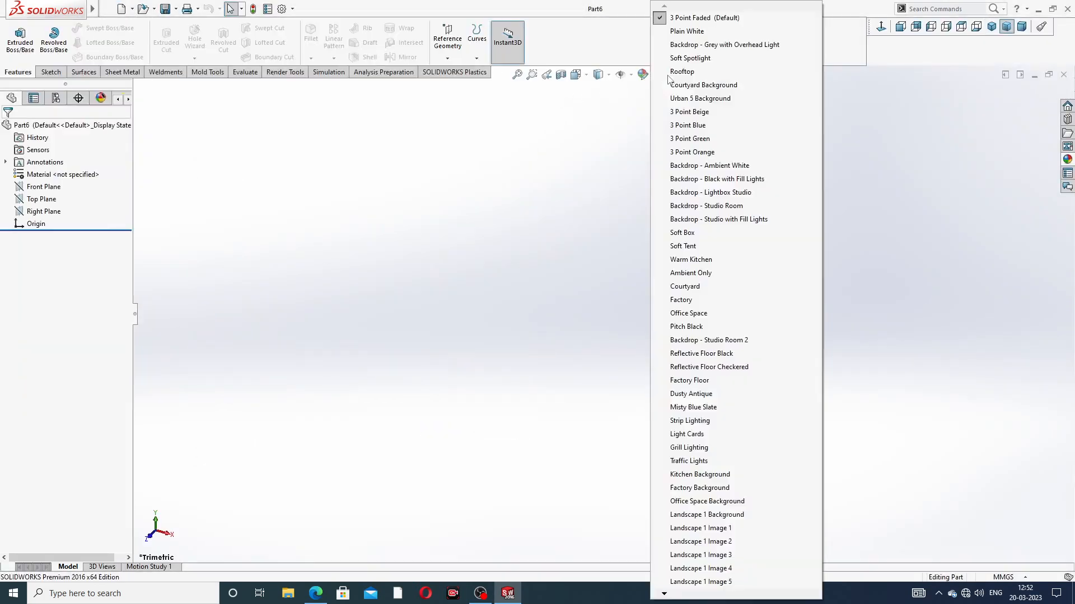
left_click(687, 31)
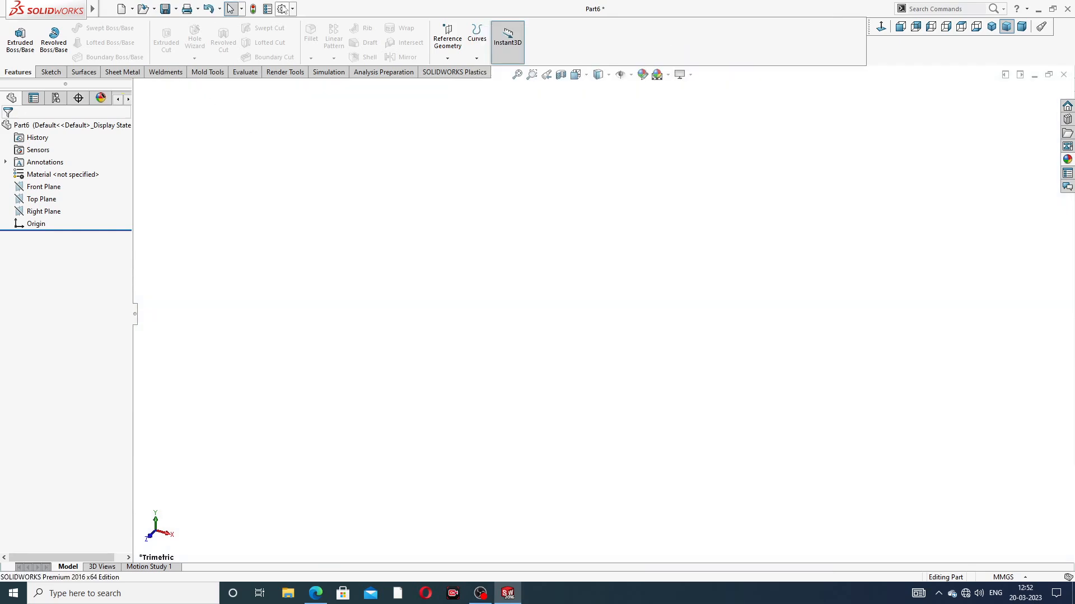
left_click(283, 9)
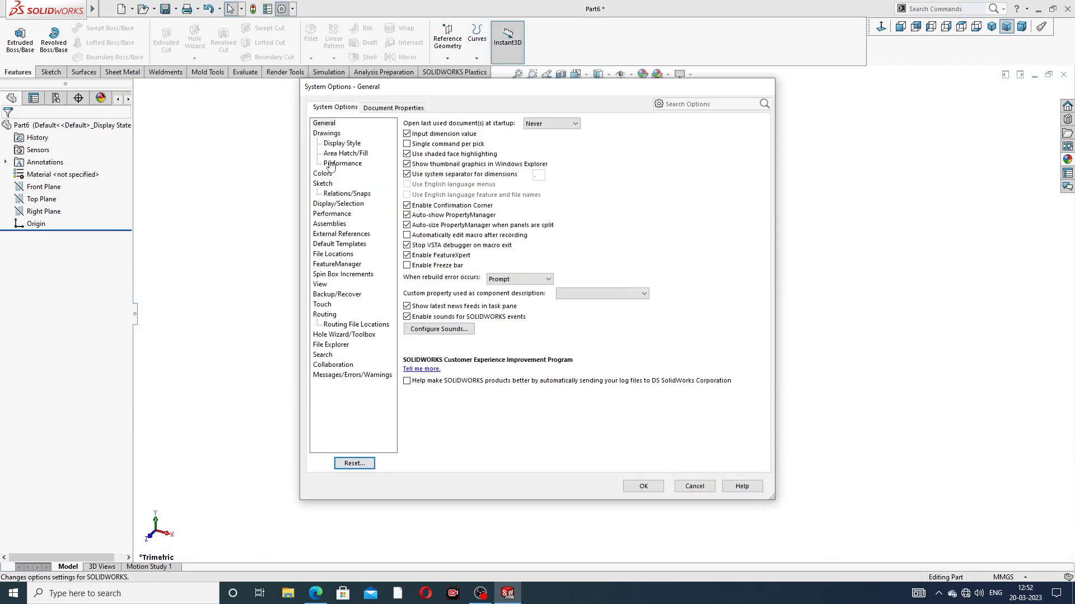
left_click(385, 107)
left_click(334, 233)
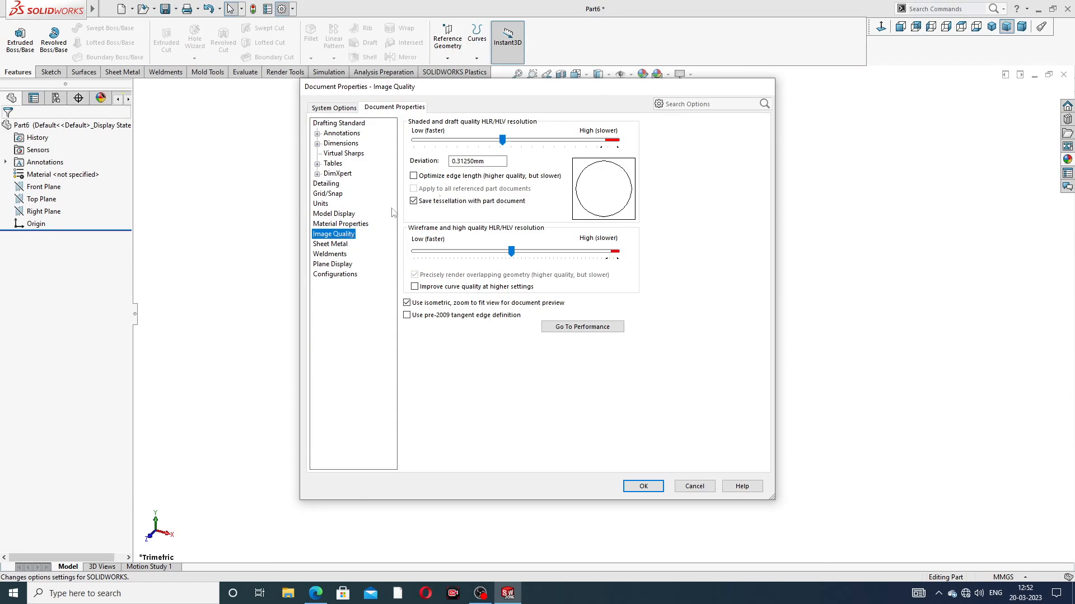
left_click_drag(502, 140, 617, 139)
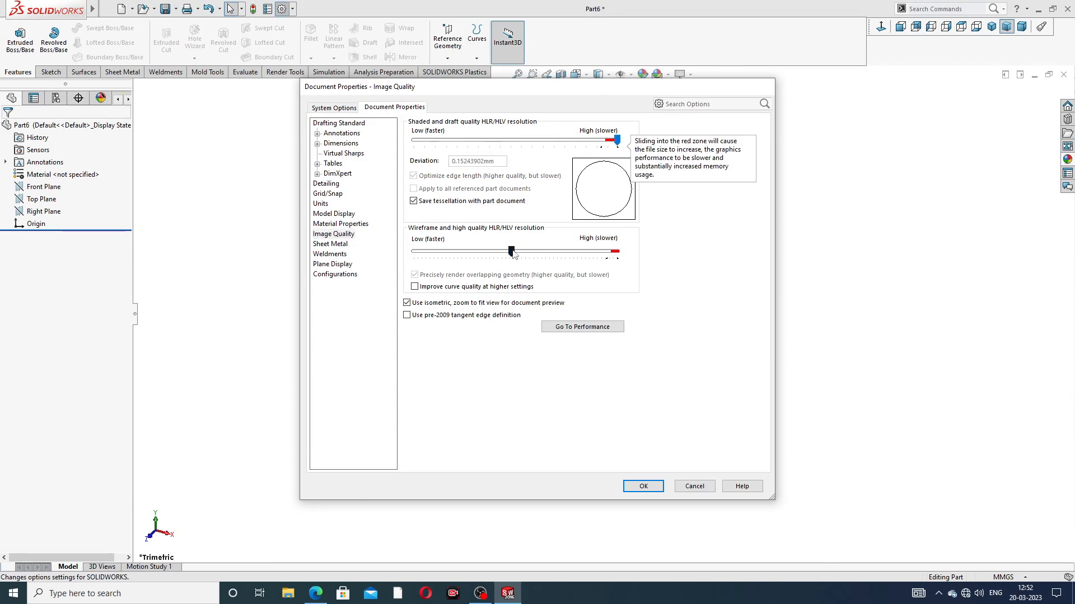
left_click_drag(511, 251, 633, 255)
left_click(648, 486)
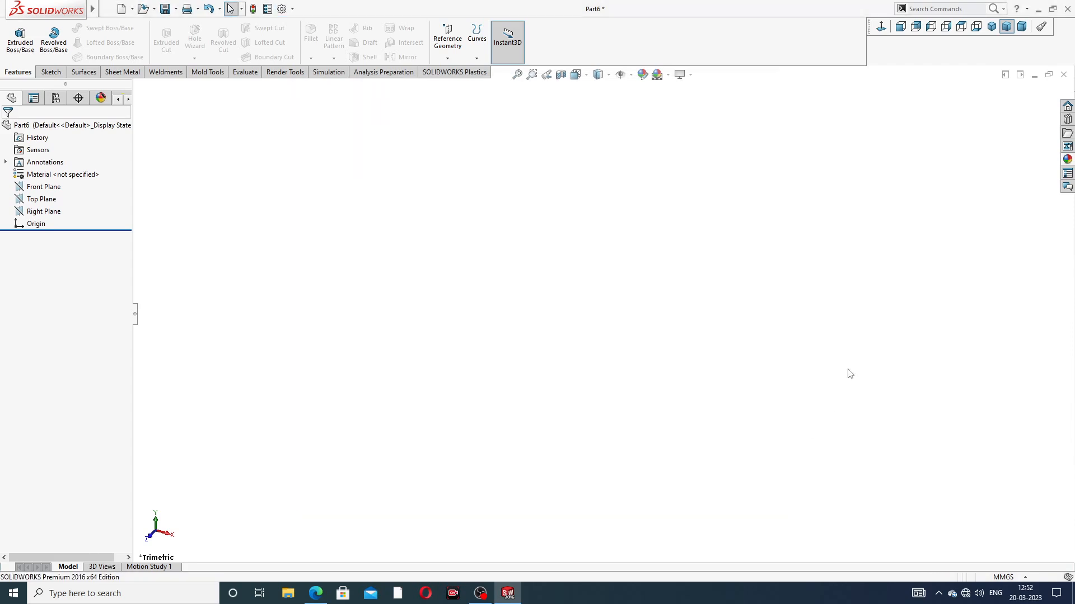
Step: Consult the spanner PDF in Edge, return to SOLIDWORKS and sketch a horizontal centerline about 79 mm long on the Front Plane, ending at the origin
left_click(316, 594)
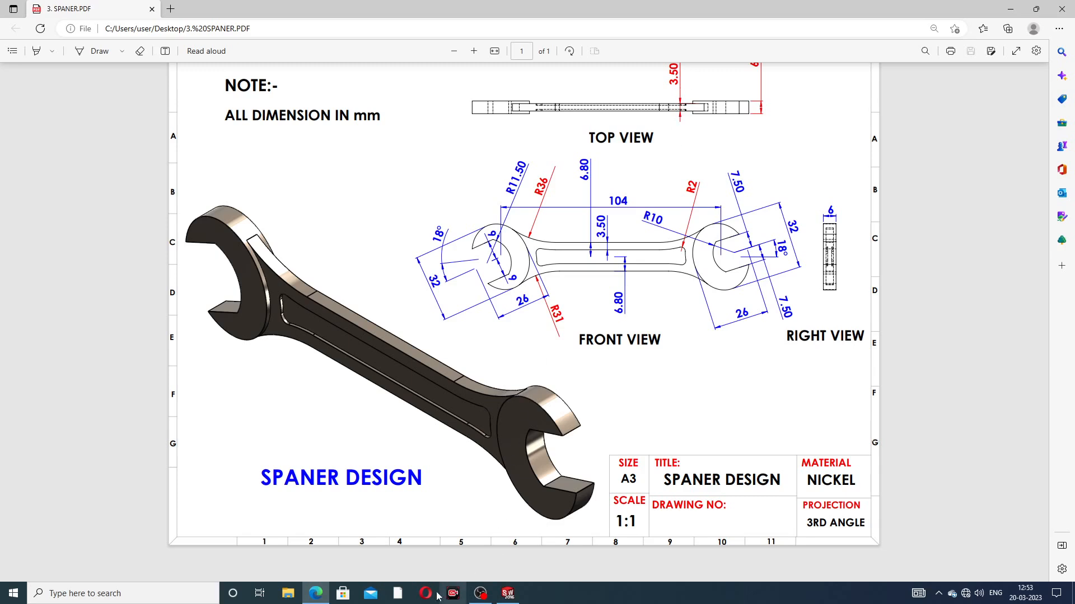
left_click(313, 599)
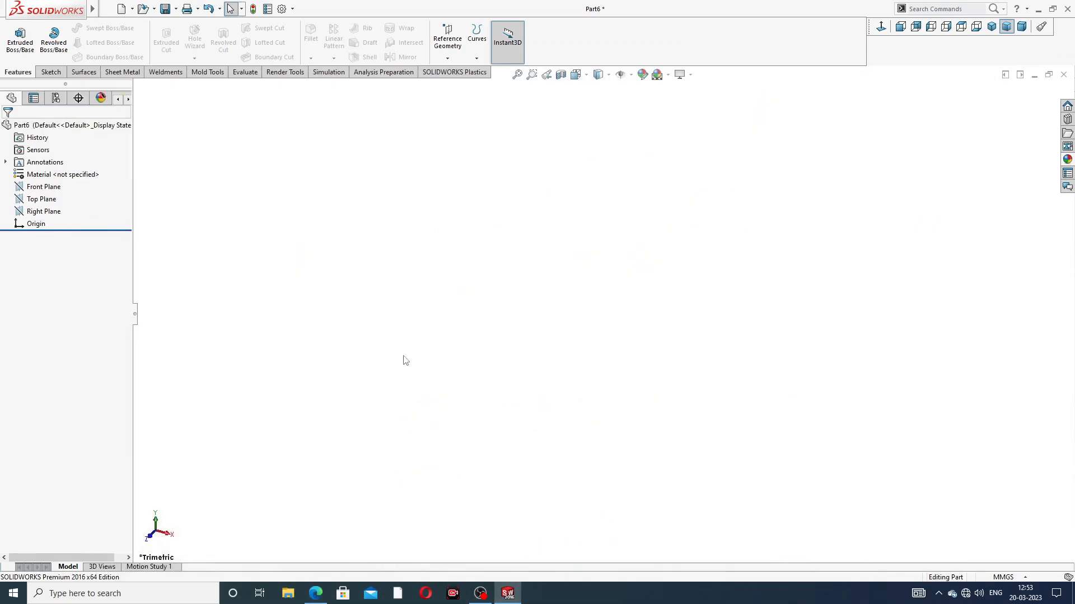
left_click(54, 188)
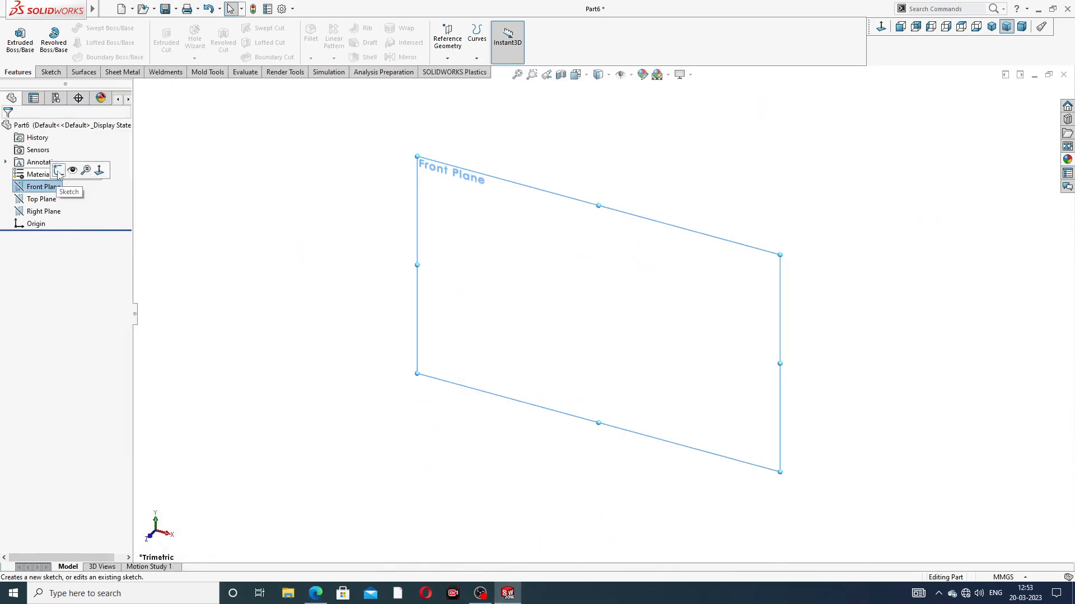
left_click(60, 171)
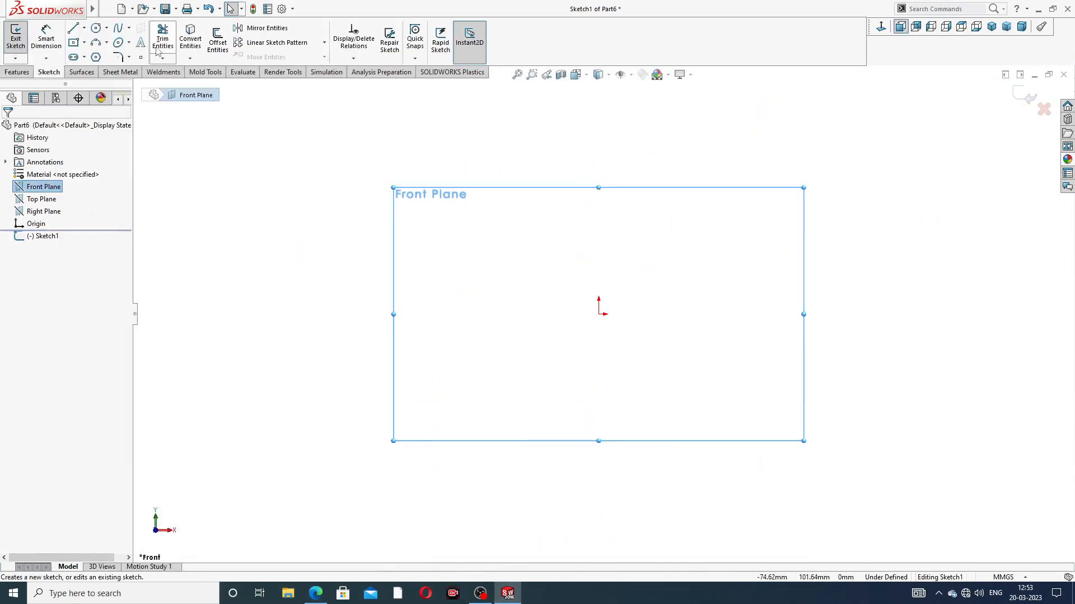
left_click(84, 29)
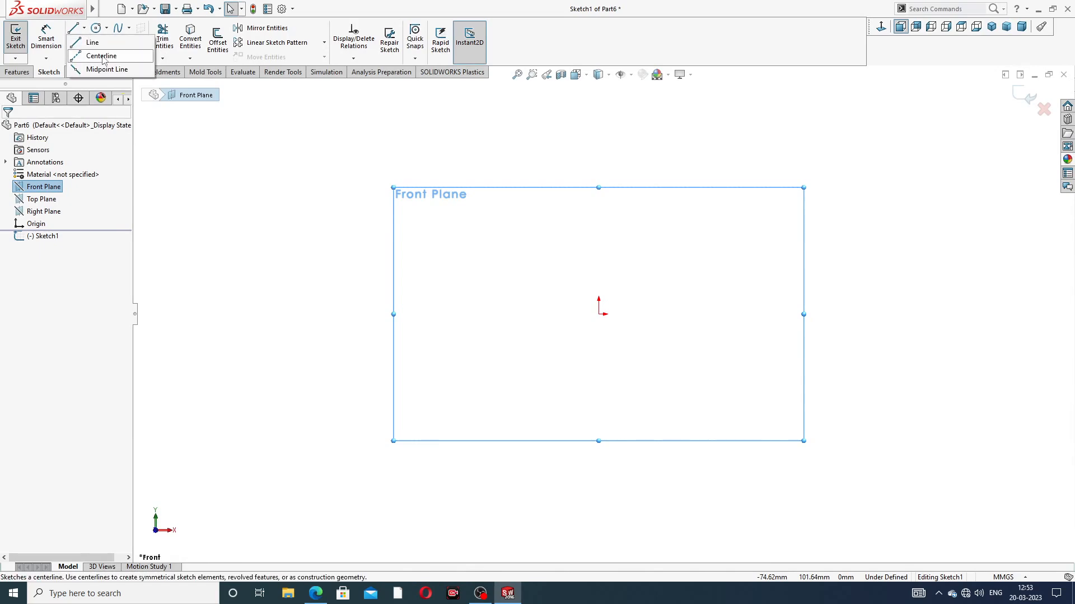
left_click(93, 52)
left_click_drag(601, 314, 416, 314)
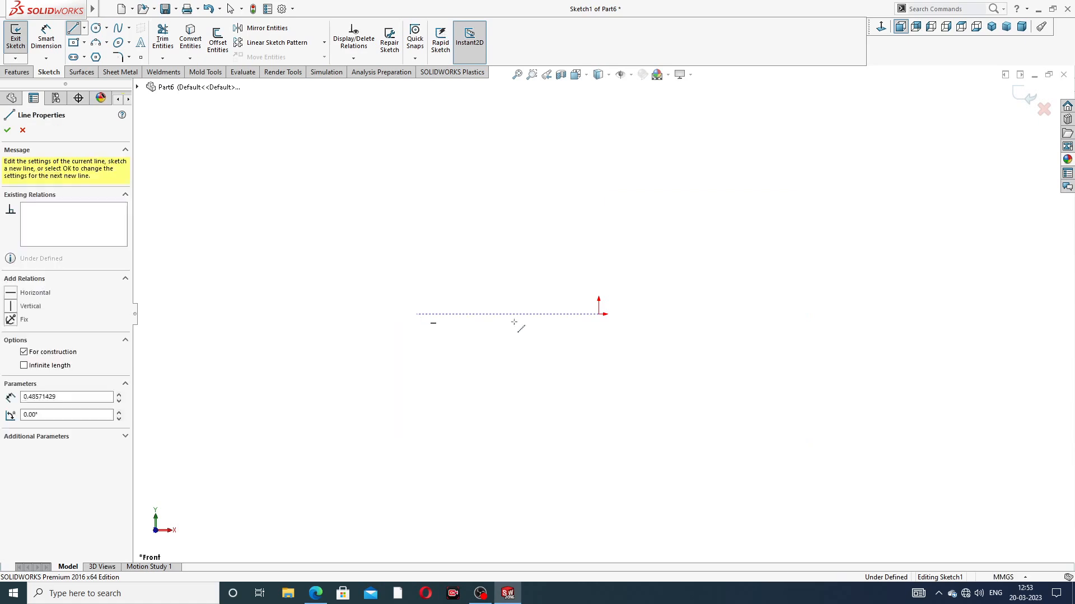
left_click(599, 314)
right_click(662, 242)
left_click(683, 249)
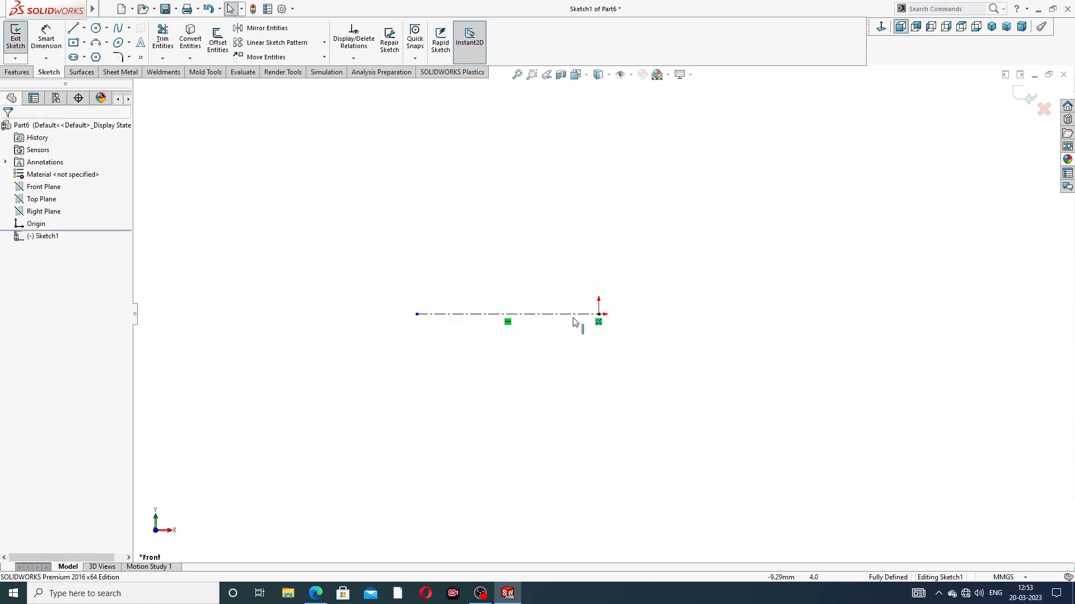
Step: Dimension the horizontal centerline's length as 104 mm
scroll(569, 335, "down", 2)
left_click(46, 38)
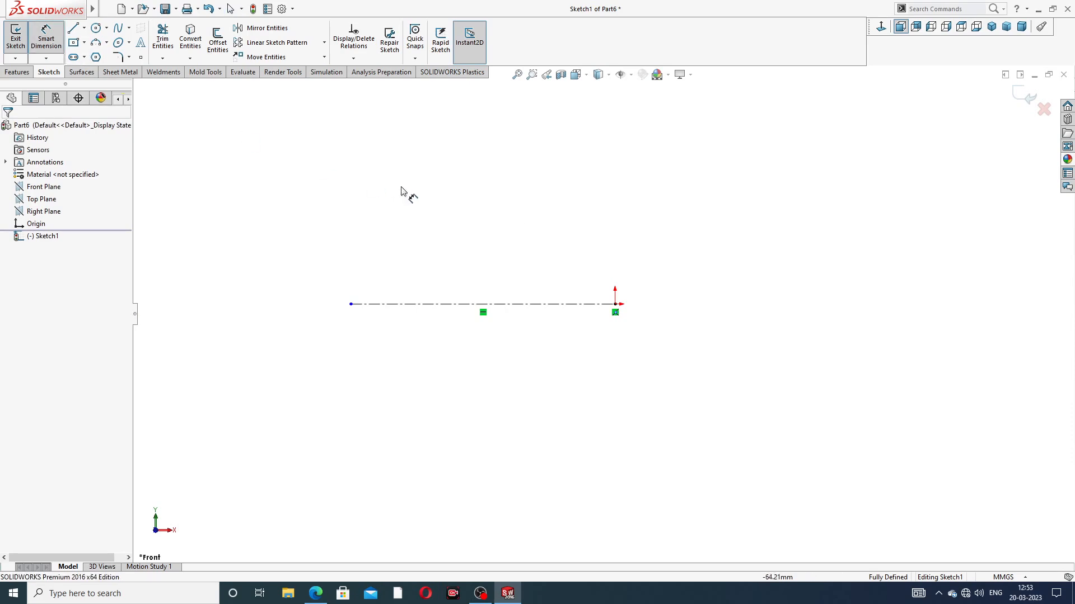
left_click(454, 305)
left_click(488, 275)
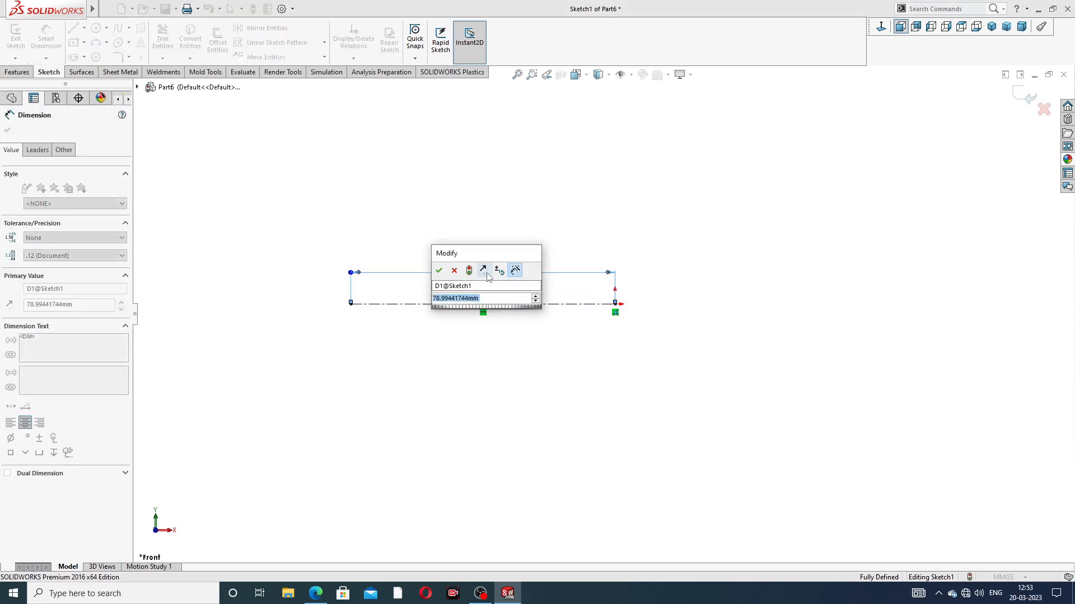
type("104")
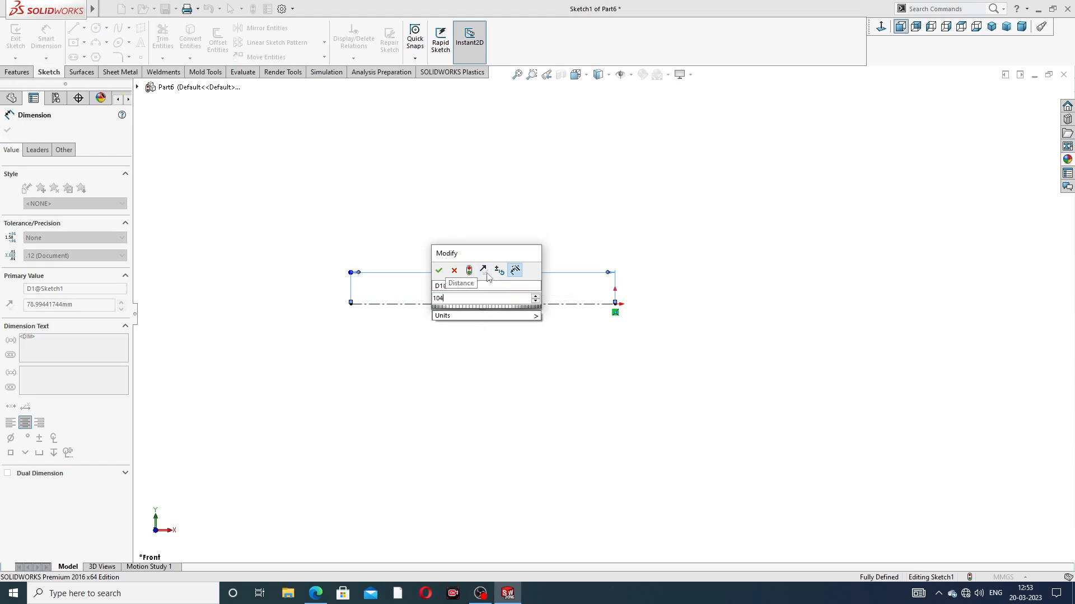
key("Return")
left_click(518, 224)
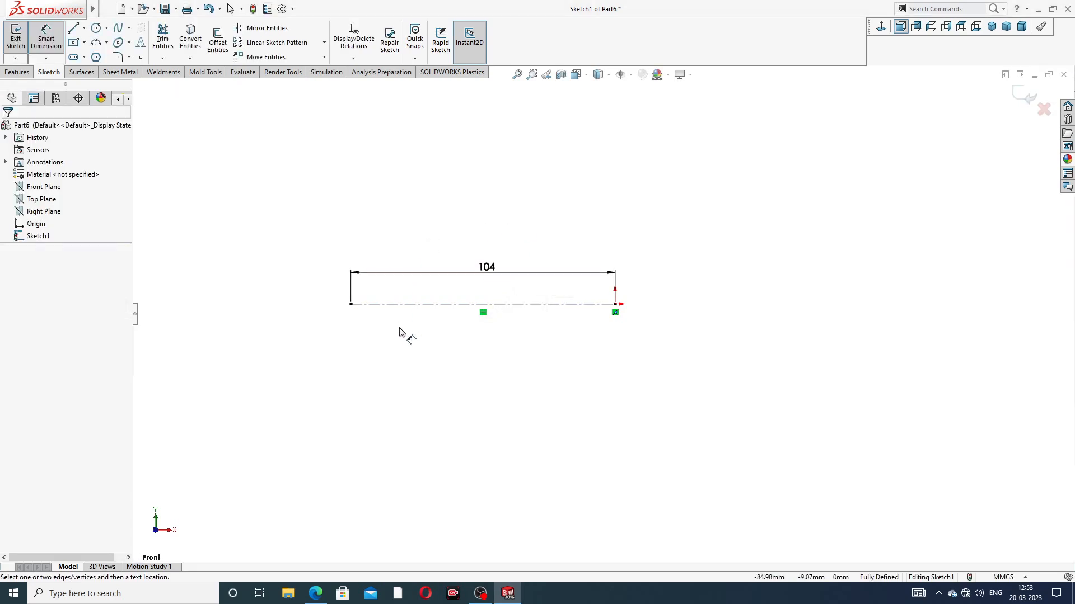
scroll(420, 328, "down", 3)
right_click(594, 172)
left_click(618, 165)
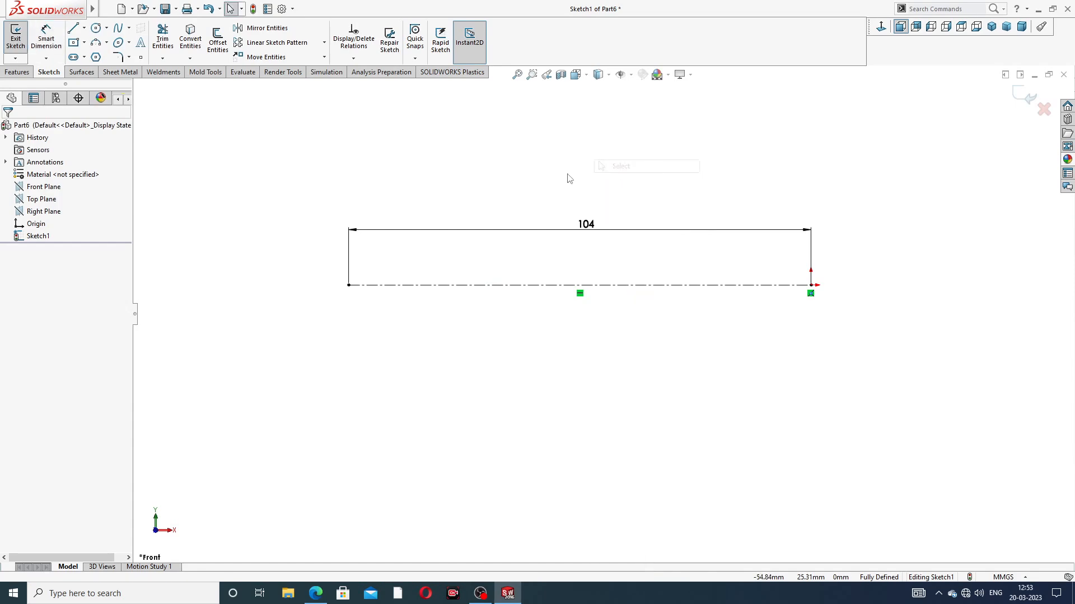
Step: Sketch a tilted ellipse centred on the centerline's left end, with radii of about 29.8 mm and 11.1 mm
left_click(129, 43)
left_click(140, 58)
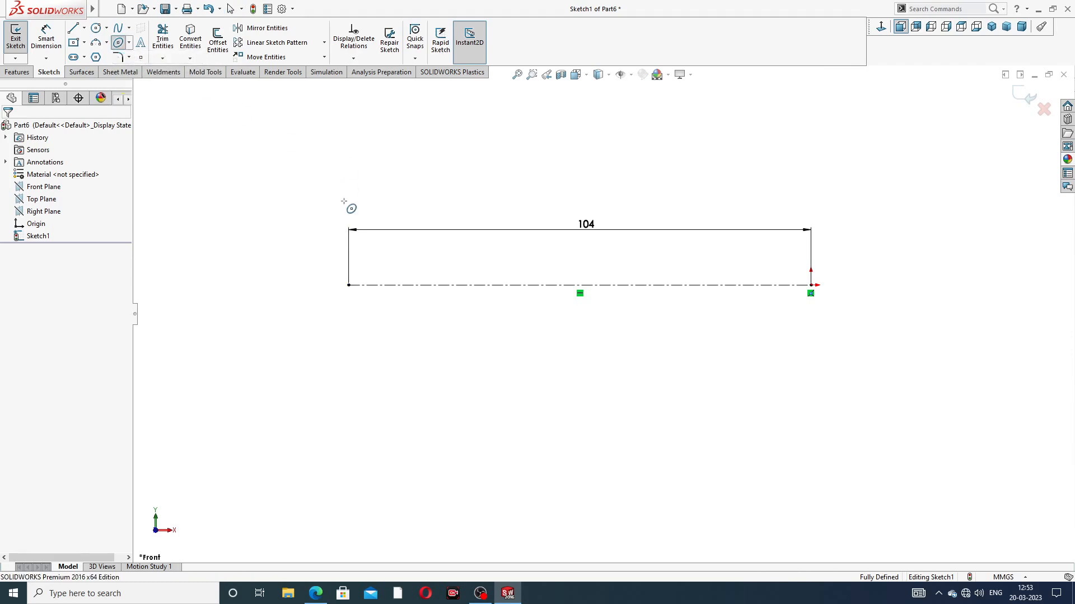
left_click(349, 285)
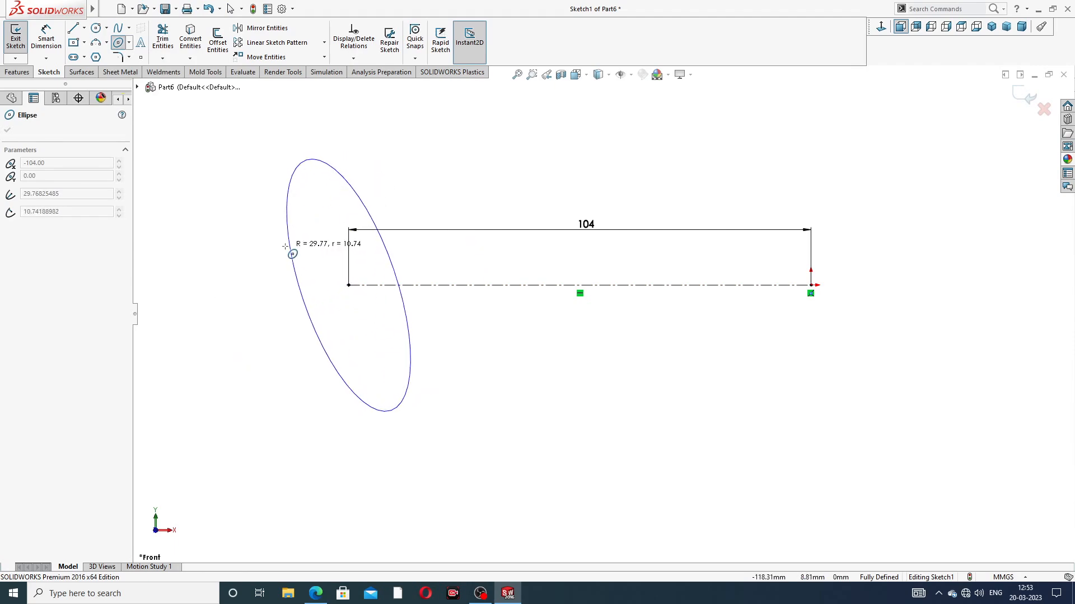
left_click(284, 246)
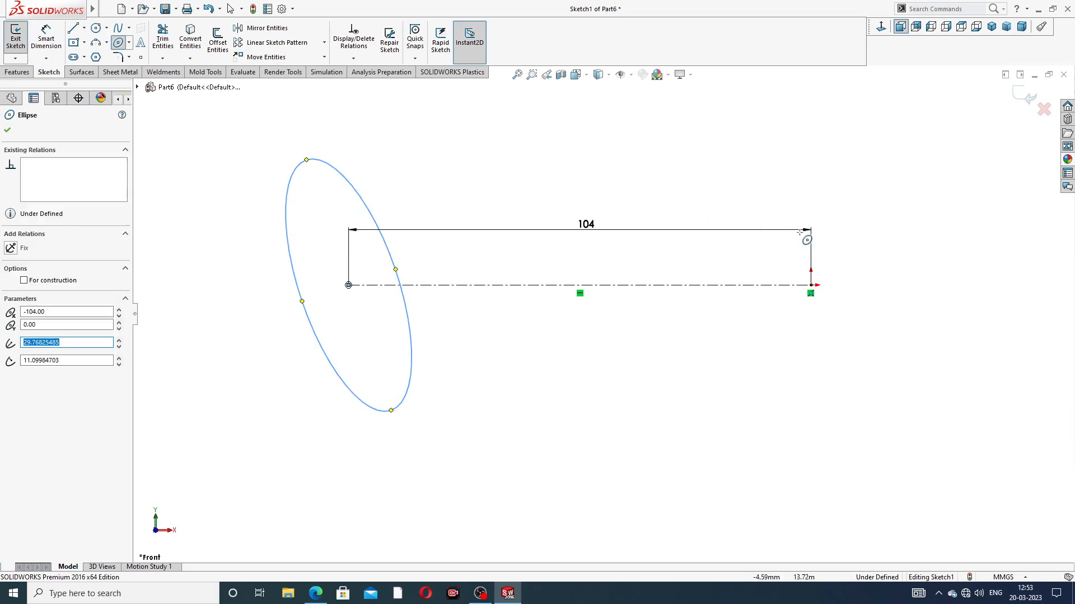
Step: Sketch a second tilted ellipse centred on the origin, with a major radius of about 31.4 mm
left_click(811, 285)
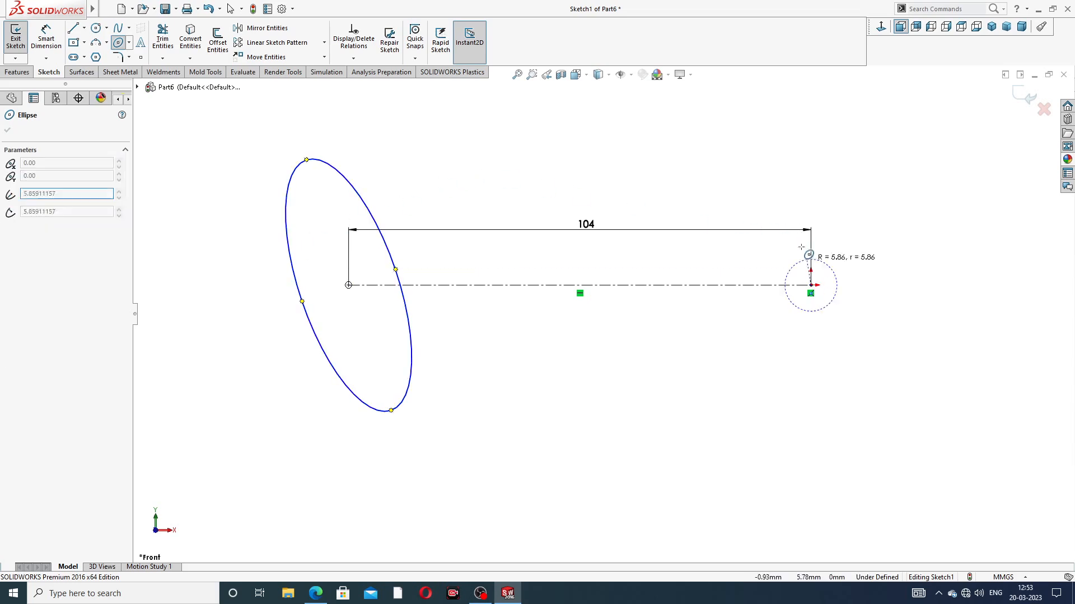
left_click(741, 167)
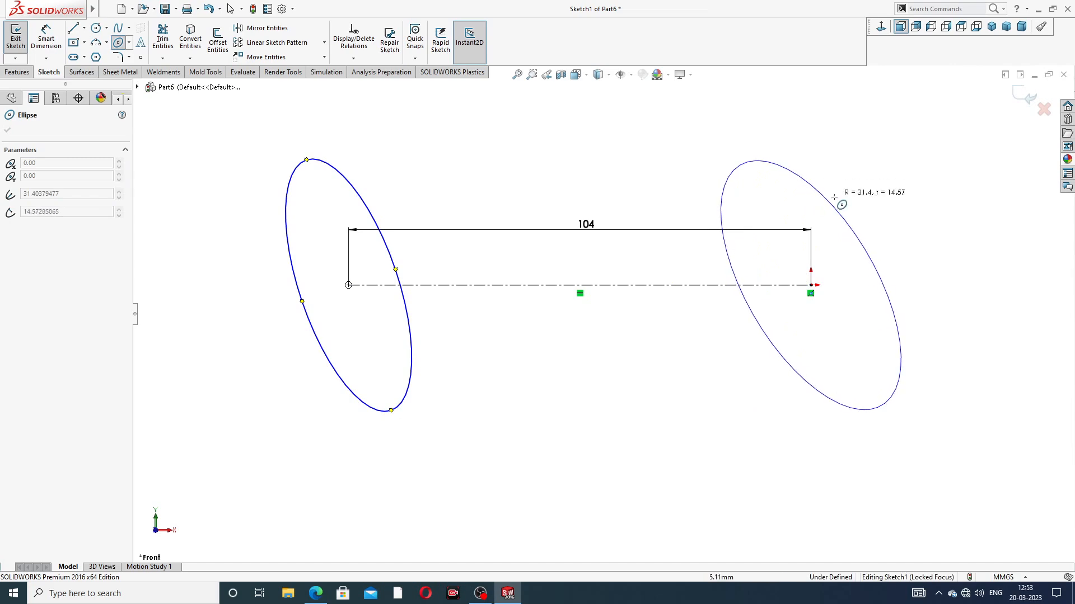
left_click(737, 267)
right_click(862, 168)
left_click(894, 164)
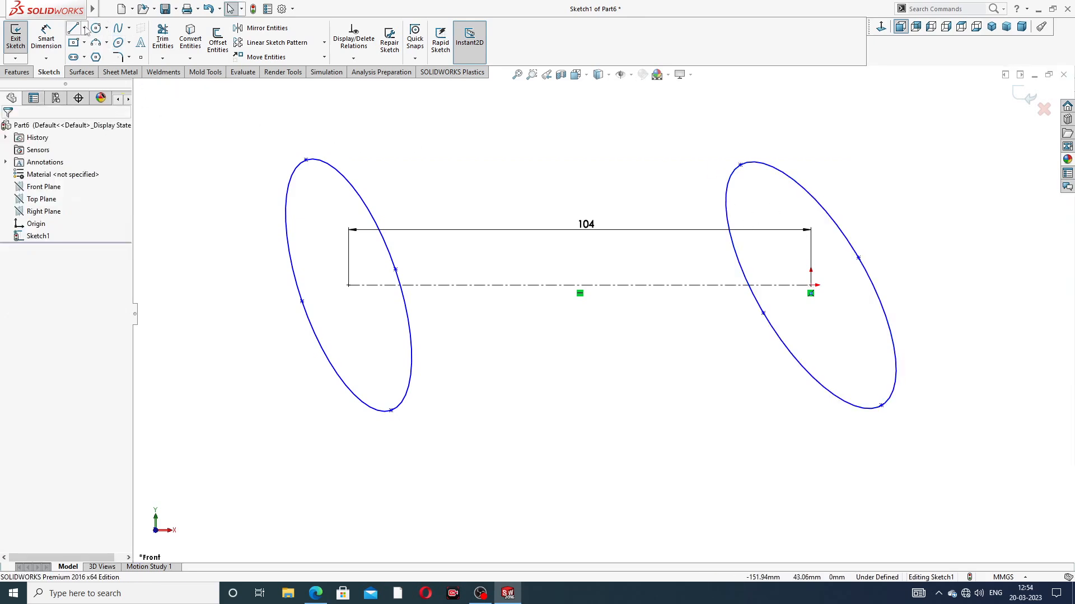
Step: Dimension the left ellipse's major axis as 32 mm and place the dimension outside the profile
left_click(45, 40)
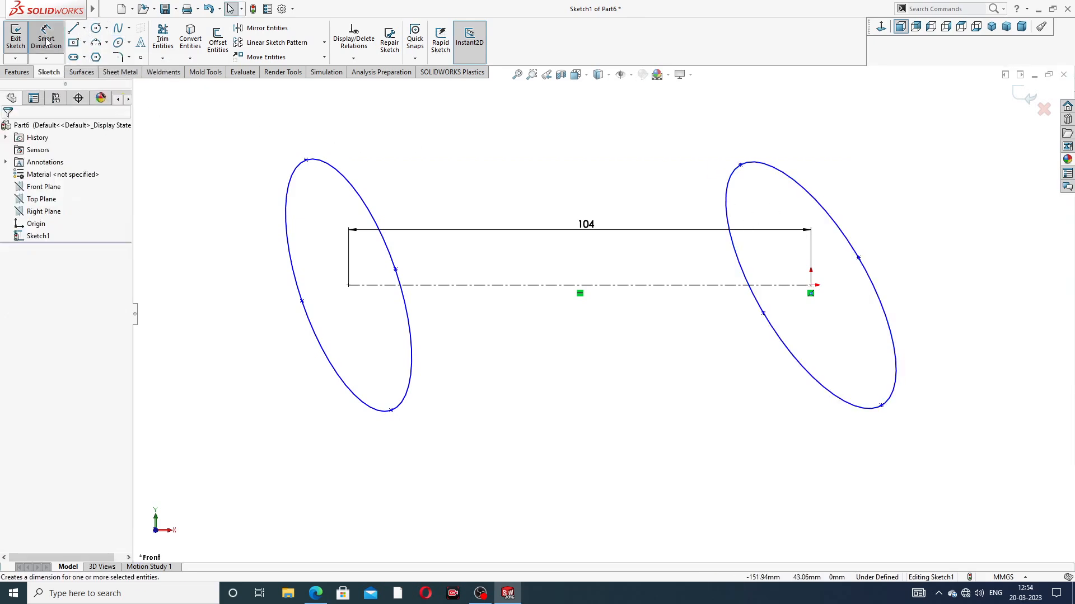
left_click(306, 160)
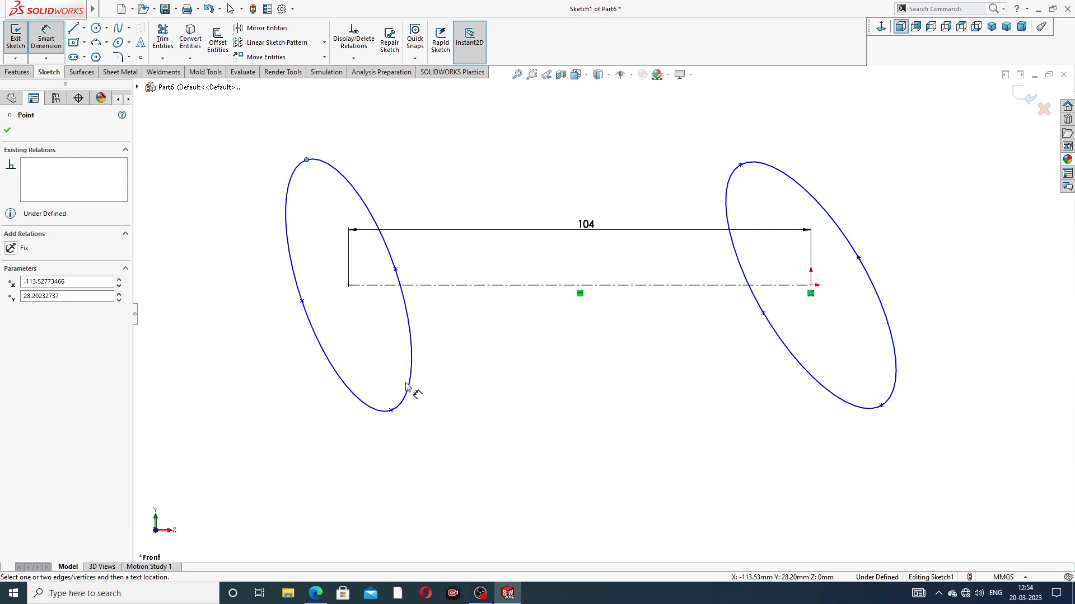
left_click(391, 412)
left_click(325, 302)
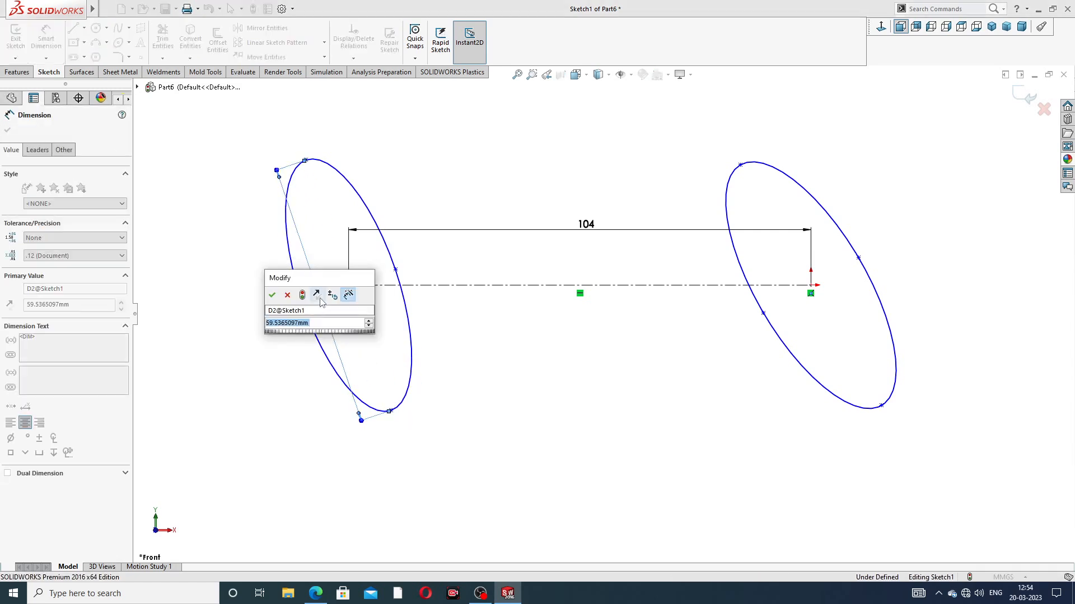
type("32")
key("Return")
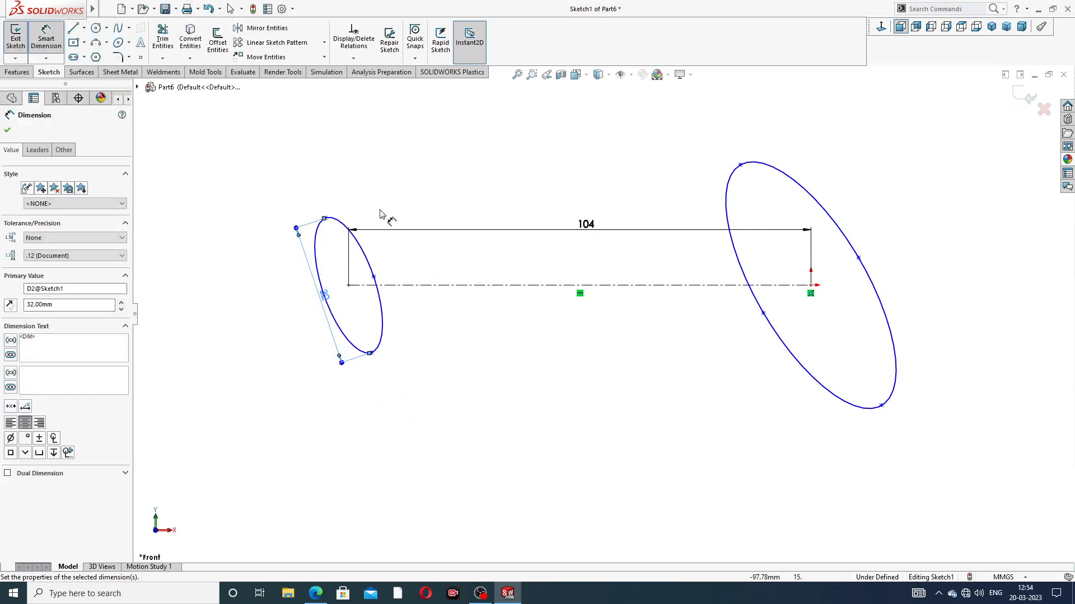
left_click(380, 211)
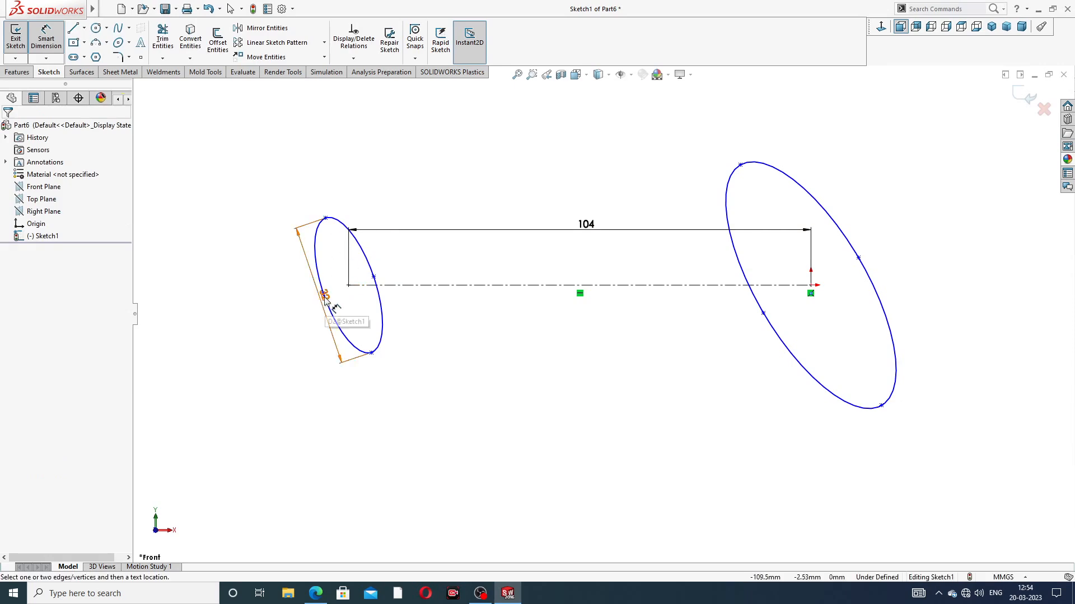
left_click_drag(325, 300, 303, 307)
Step: Dimension the left ellipse's minor axis as 26 mm and arrange both of its dimensions clear of the profile
left_click(374, 277)
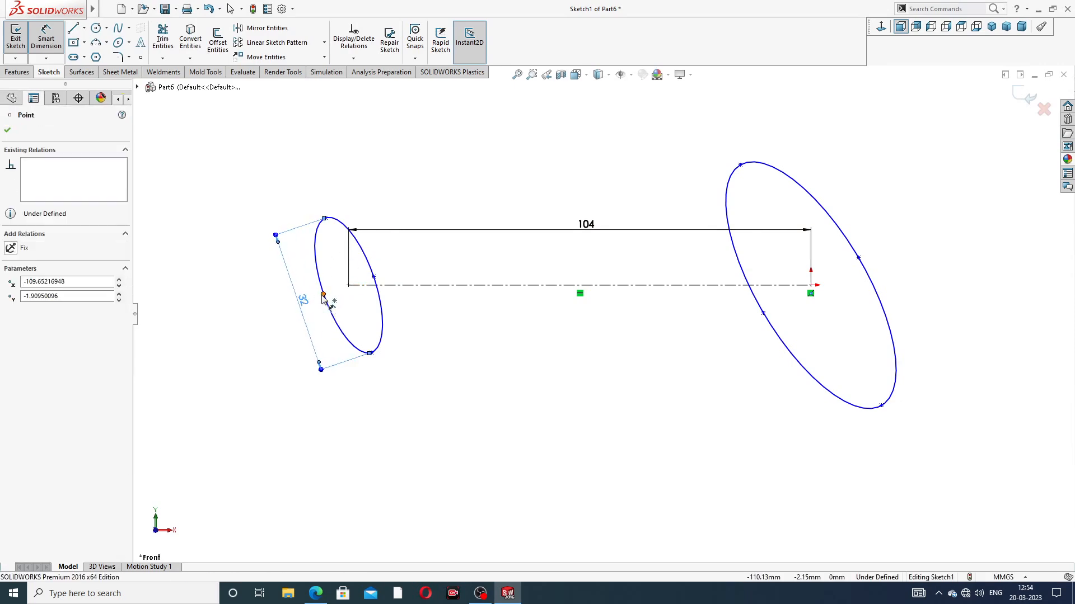
left_click(374, 277)
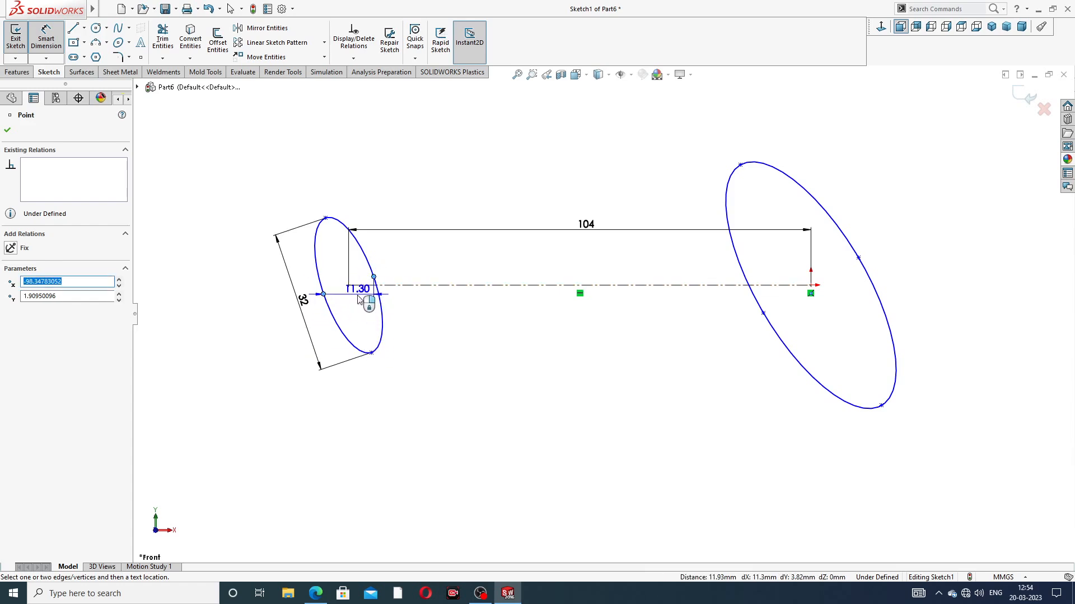
left_click(359, 292)
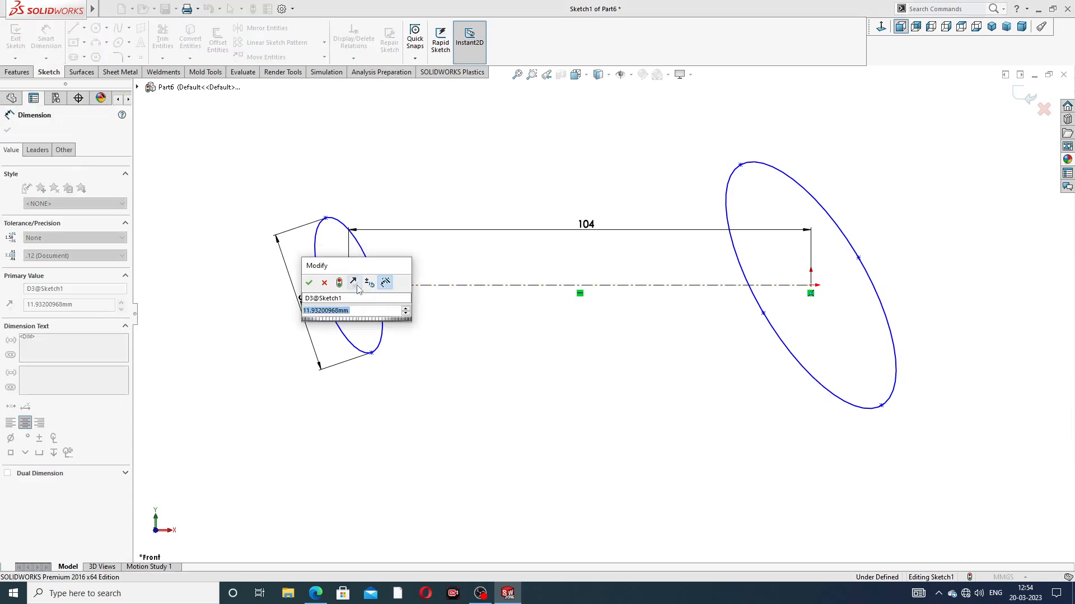
type("26")
key("Return")
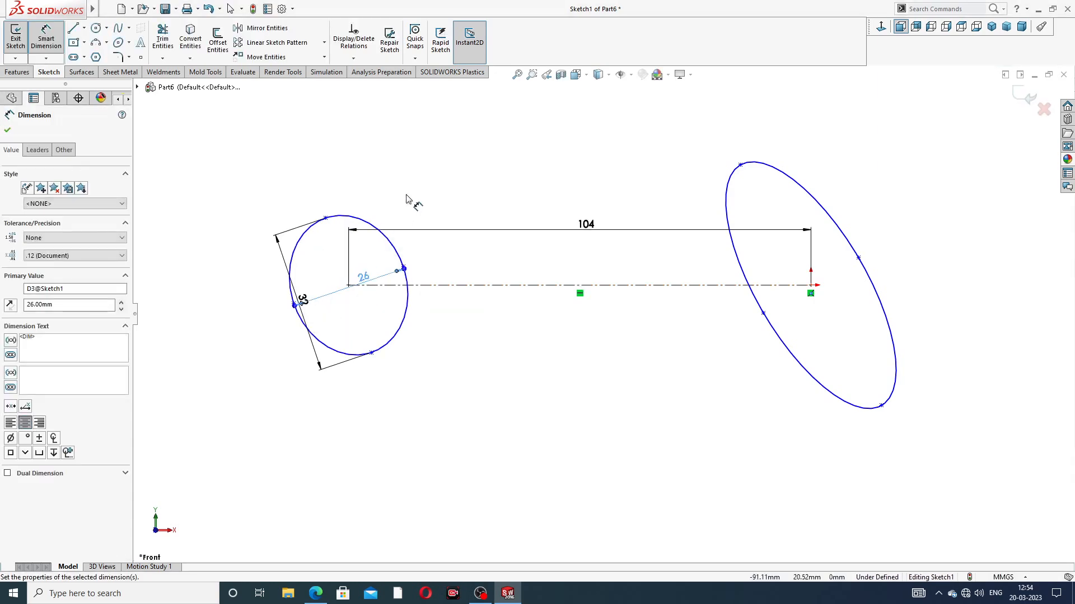
left_click_drag(302, 302, 280, 307)
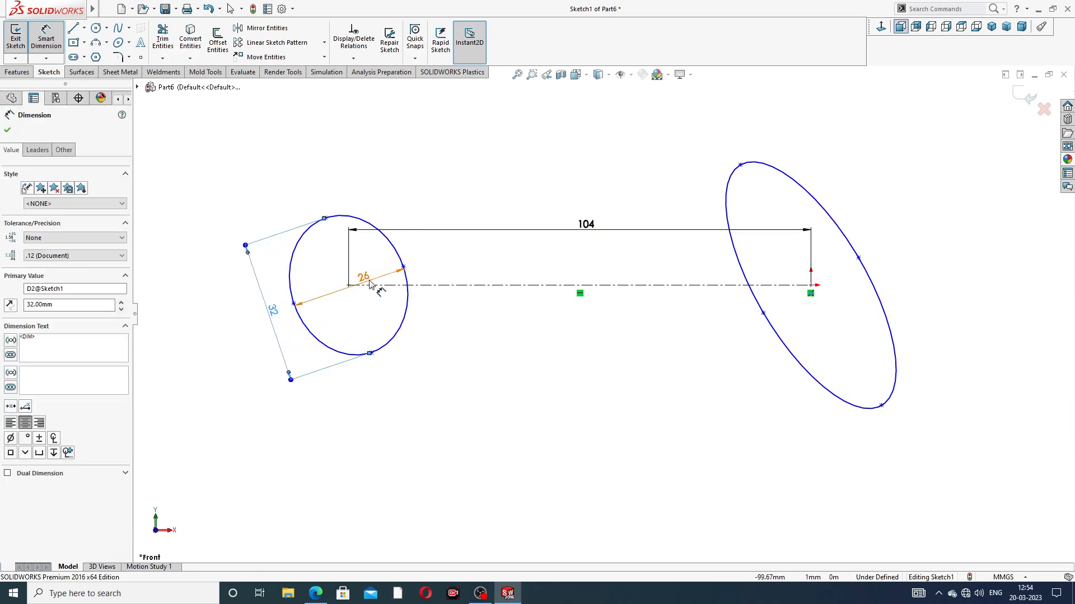
left_click_drag(365, 278, 384, 371)
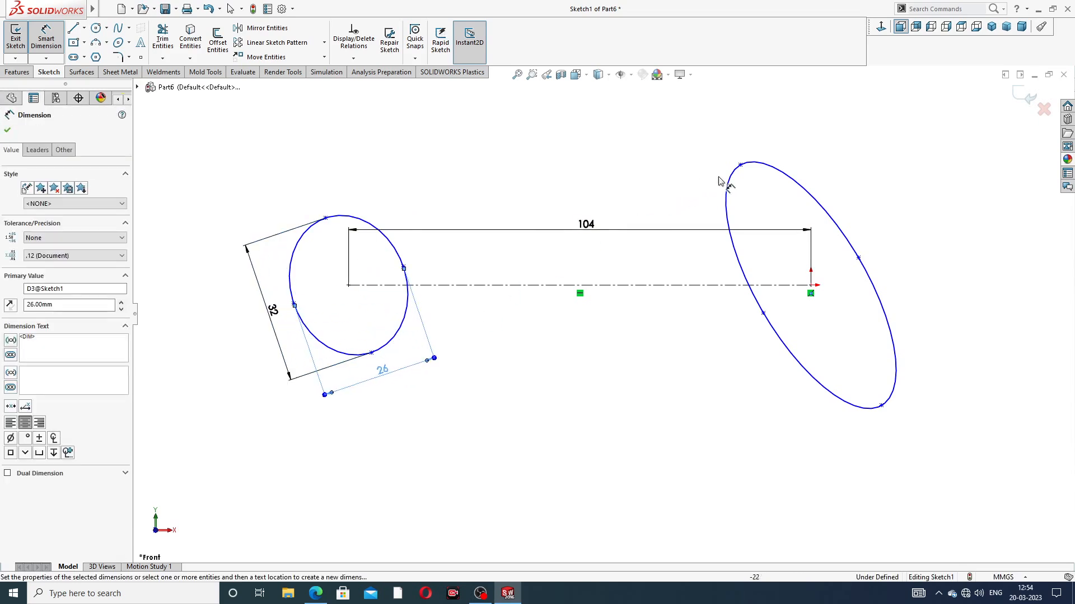
Step: Dimension the major axis of the ellipse at the origin as 32 mm
left_click(738, 168)
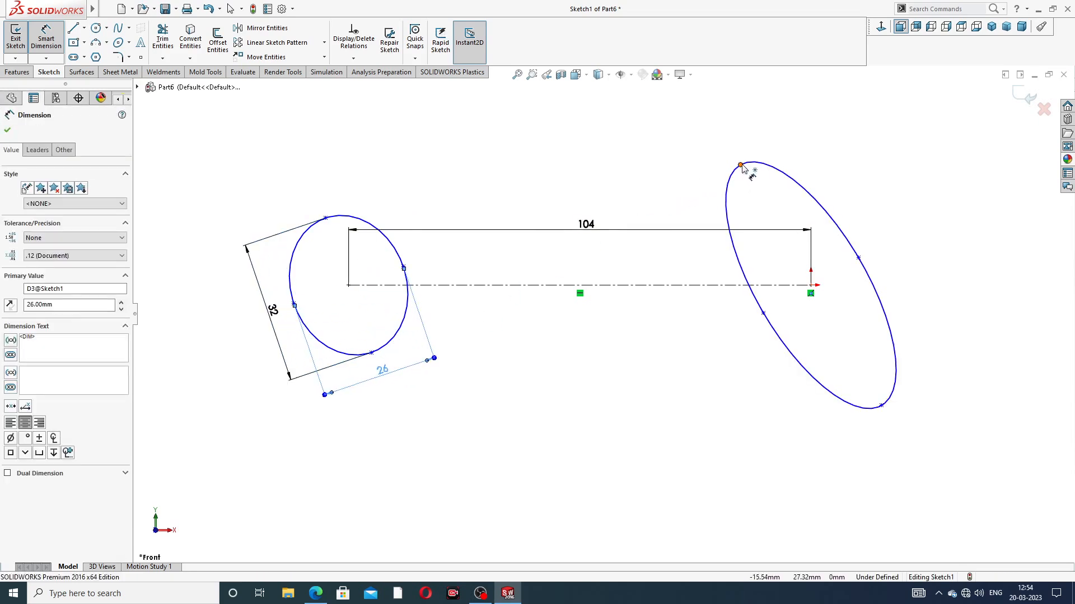
left_click(882, 407)
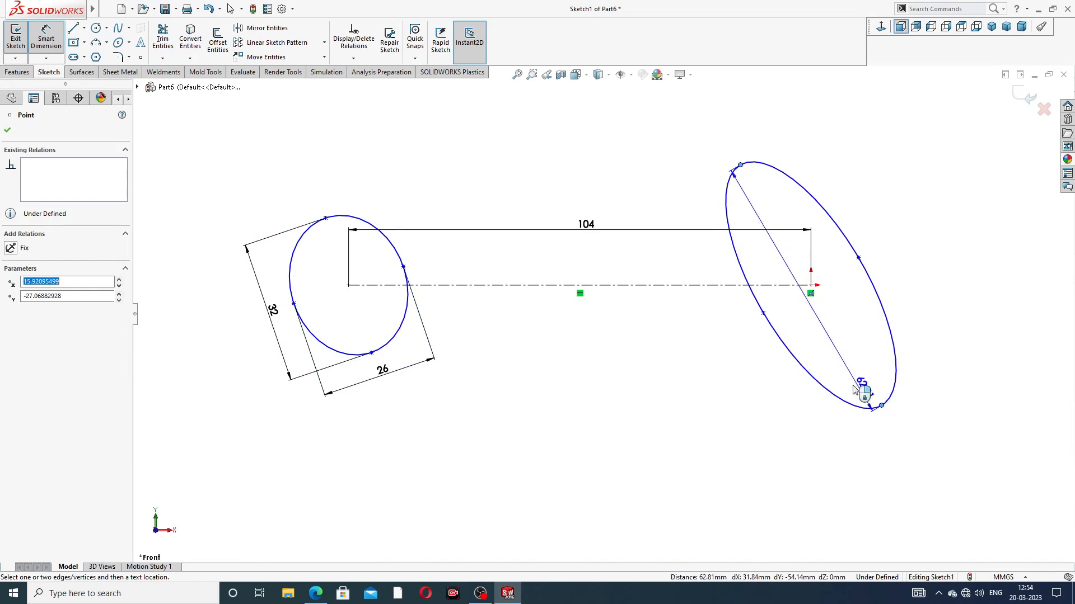
left_click(820, 341)
type("32")
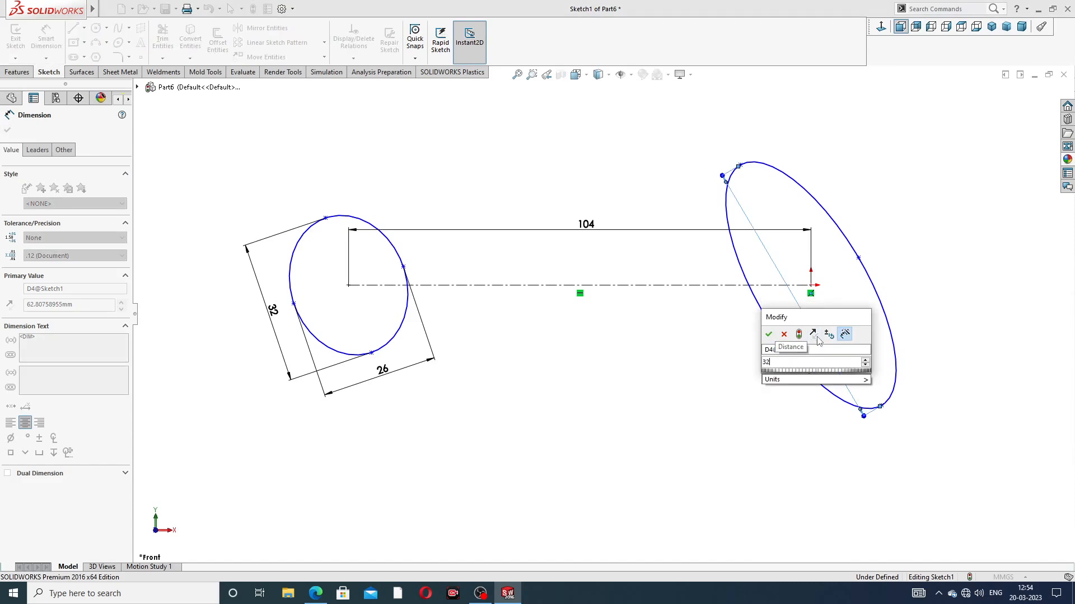
key("Return")
left_click(880, 257)
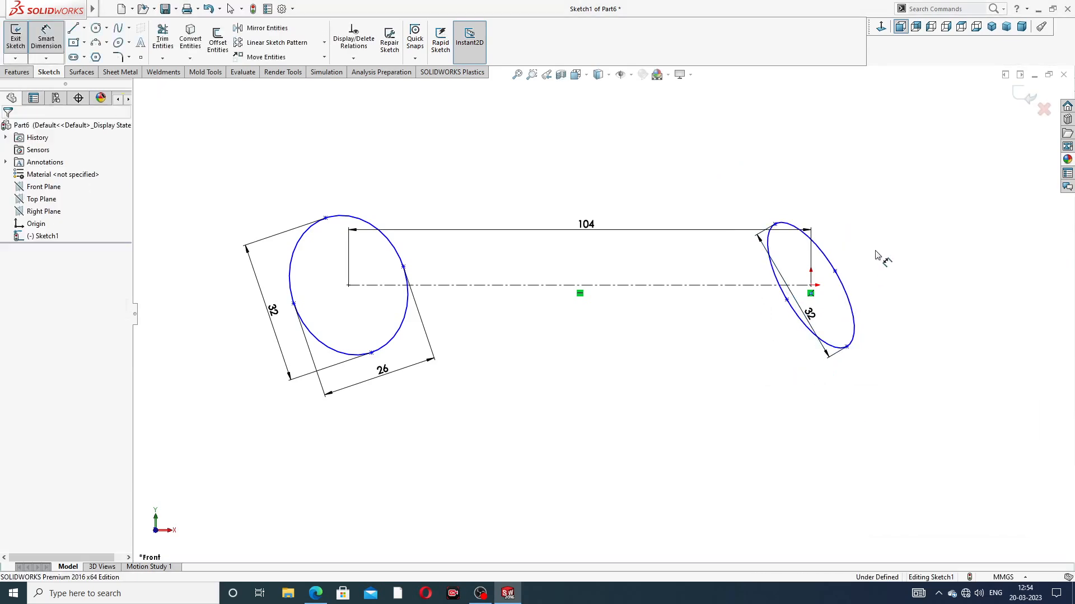
Step: Dimension the origin ellipse's minor axis as 26 mm and move both of its dimensions outside the profile
left_click(787, 300)
left_click(834, 272)
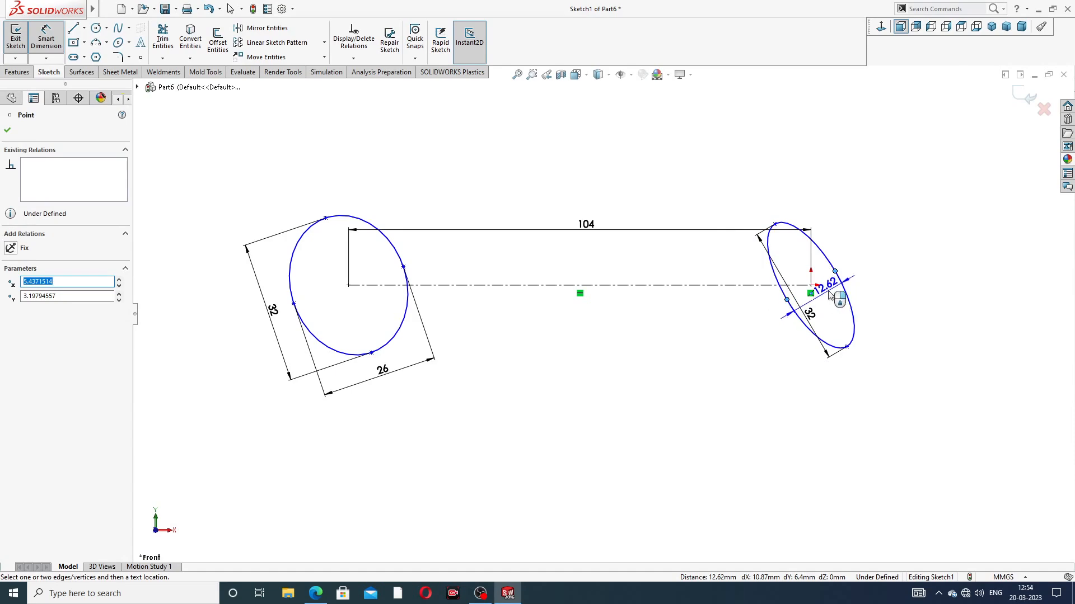
left_click(829, 295)
type("26")
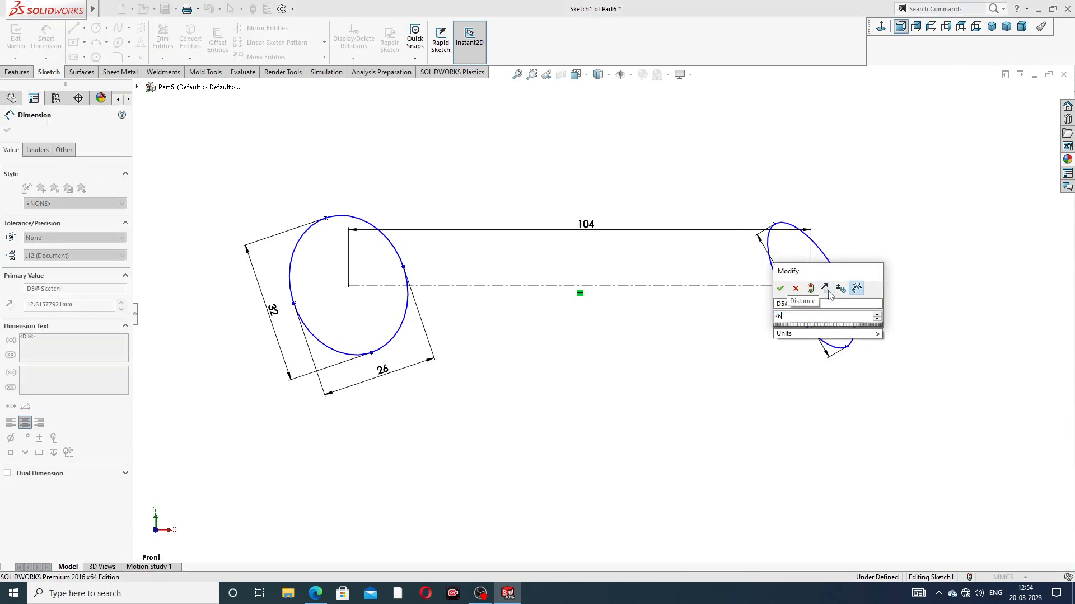
key("Return")
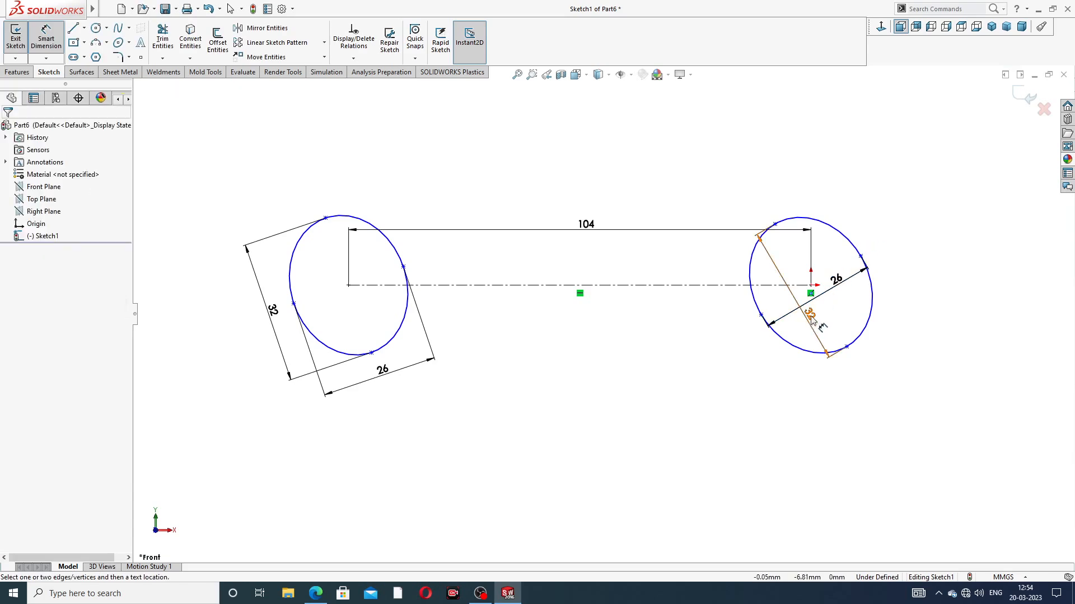
left_click_drag(769, 339, 738, 350)
left_click_drag(835, 287, 869, 376)
left_click(924, 222)
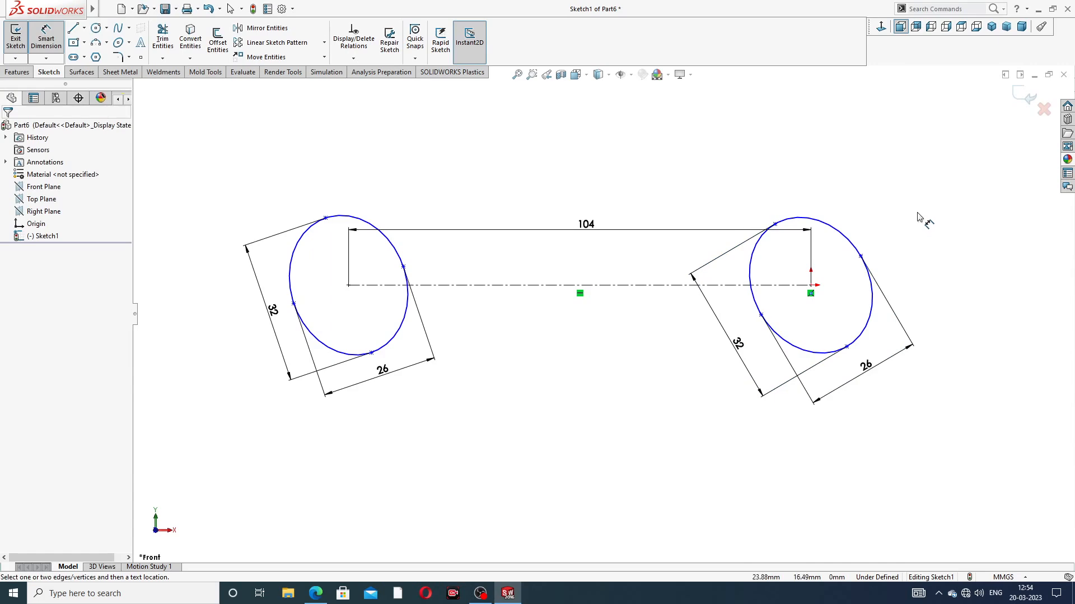
right_click(667, 159)
left_click(683, 167)
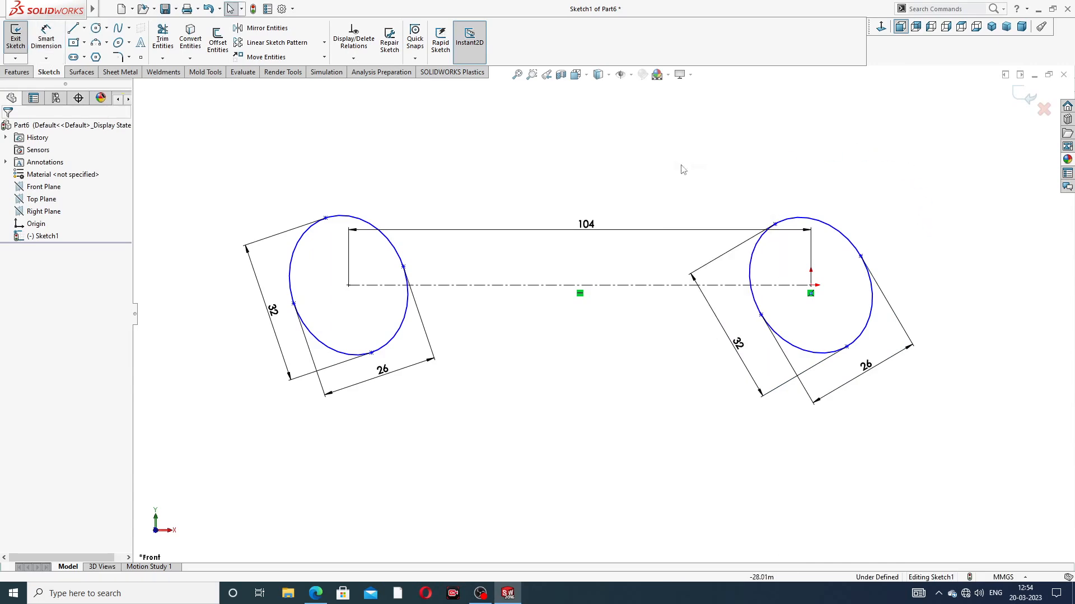
Step: Sketch a horizontal centerline about 10 mm long from the left ellipse's centre outward to the left
left_click(349, 286)
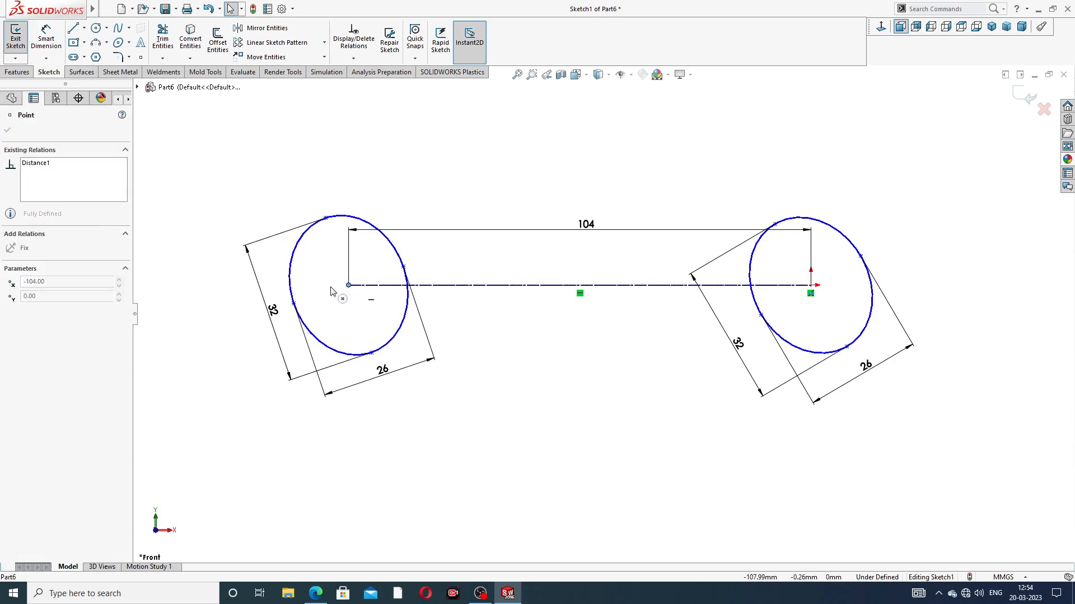
left_click(462, 178)
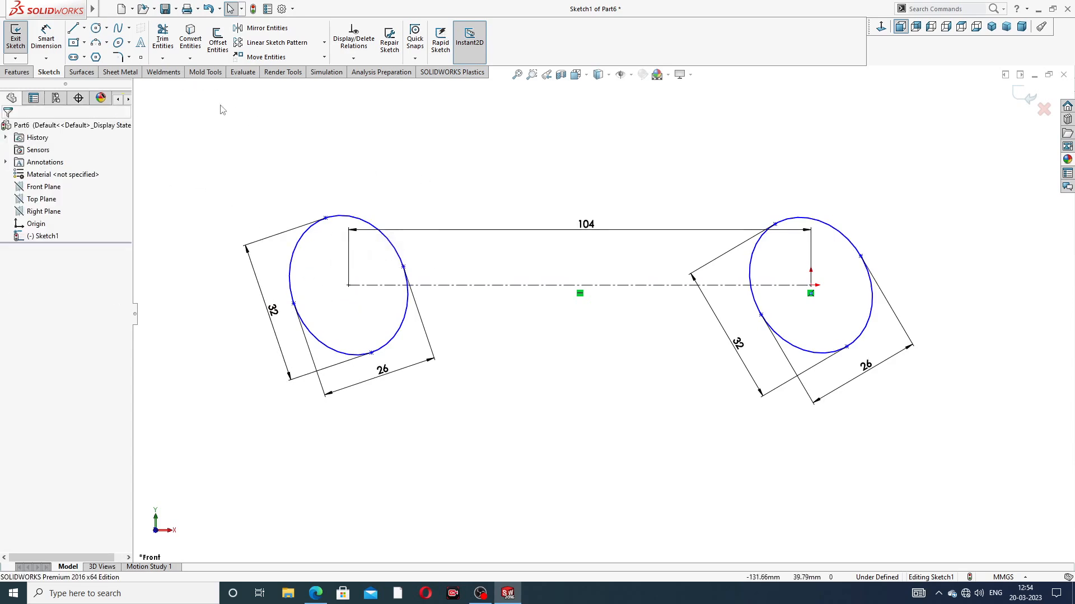
left_click(84, 28)
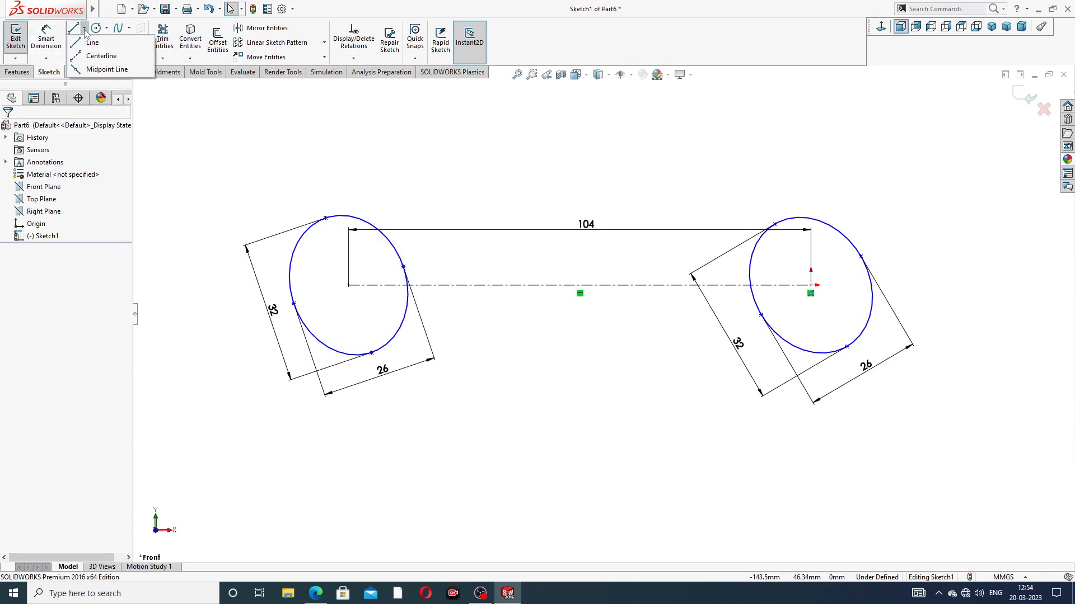
left_click(101, 56)
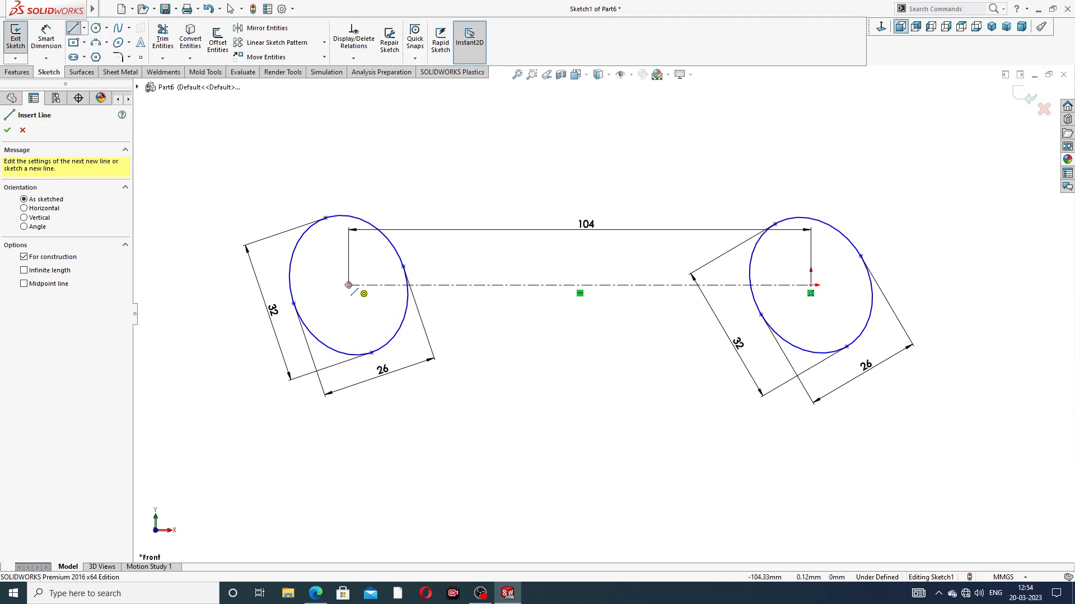
left_click(348, 285)
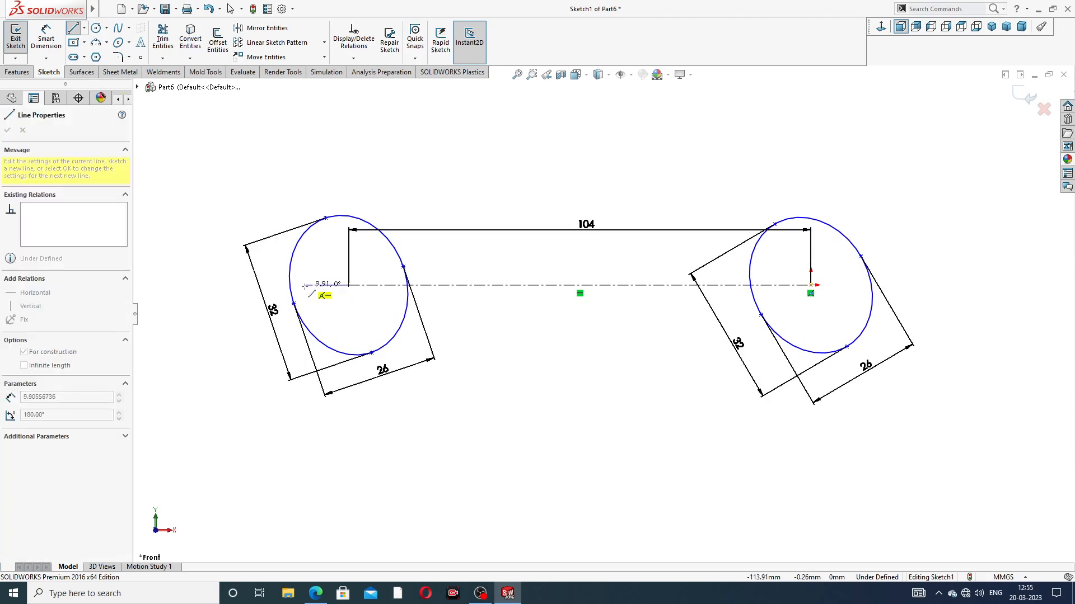
left_click(303, 285)
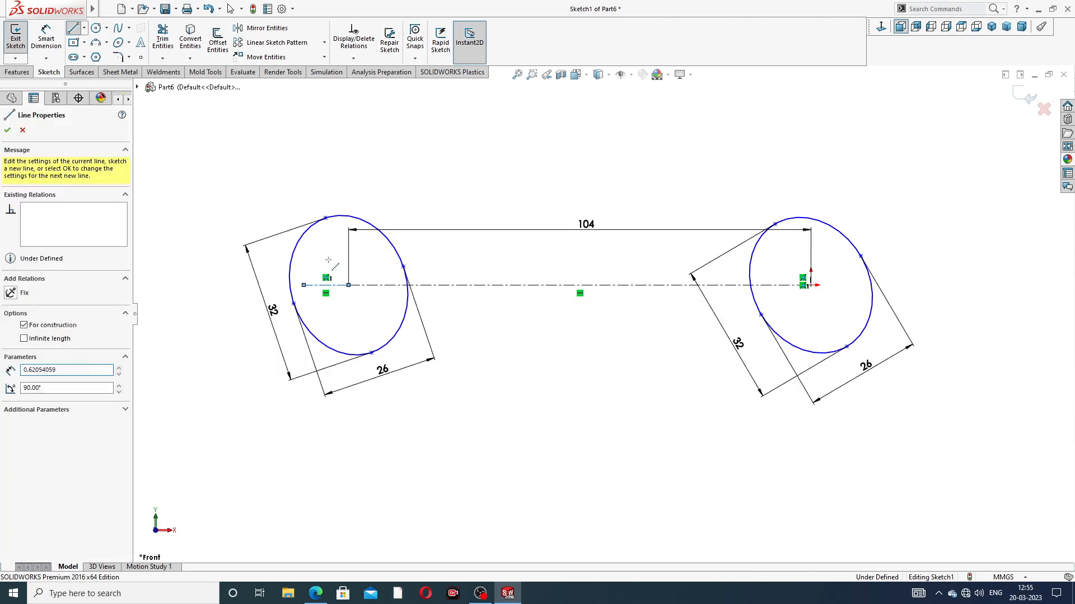
right_click(391, 150)
left_click(415, 202)
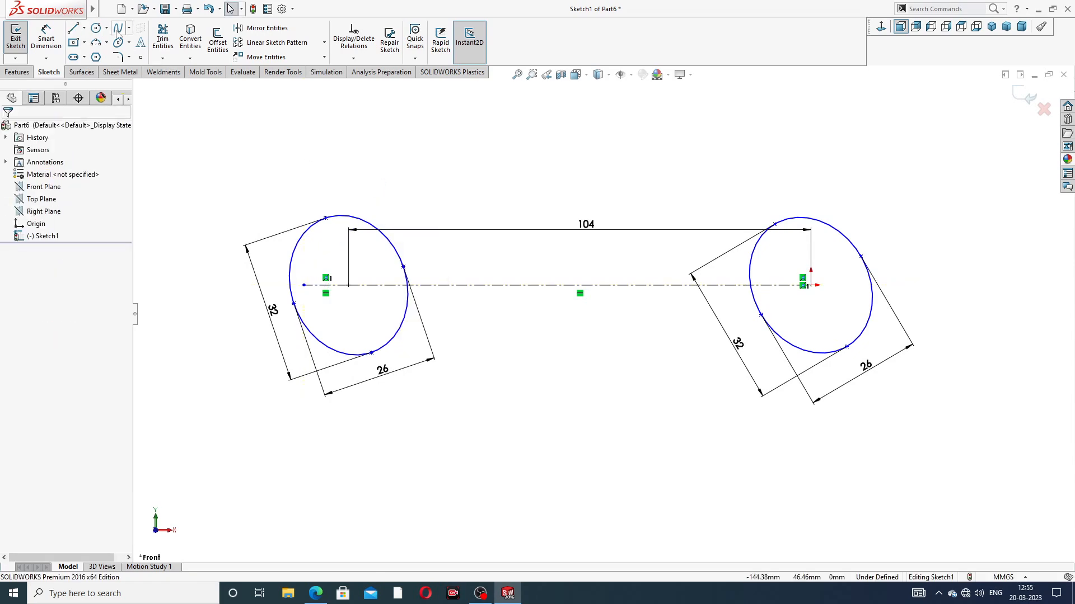
Step: Sketch a horizontal centerline about 10 mm long from the origin outward to the right, inside the ellipse
left_click(84, 28)
left_click(101, 56)
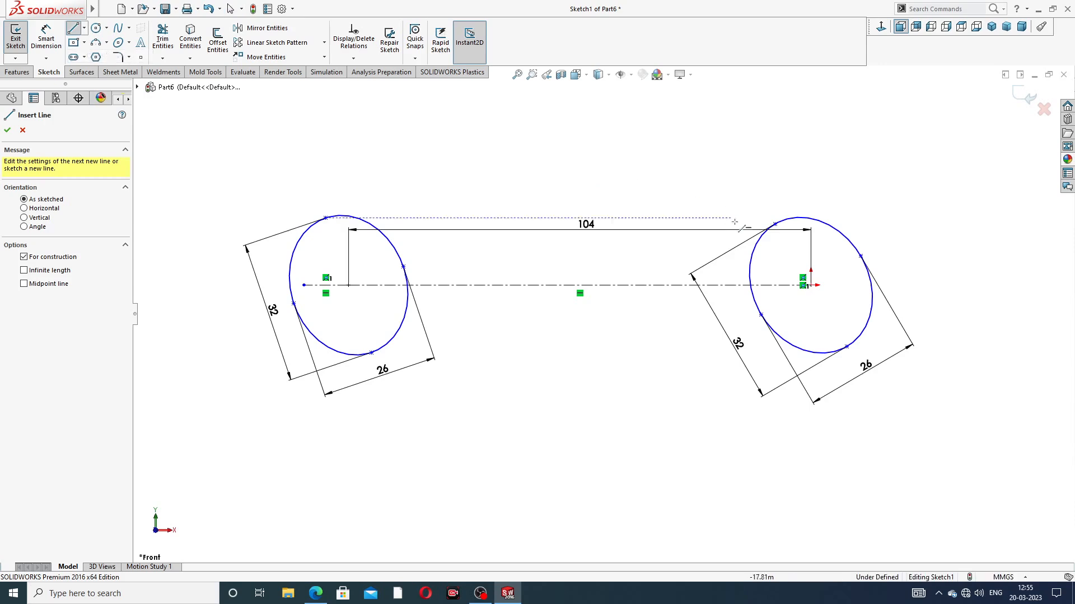
left_click(810, 285)
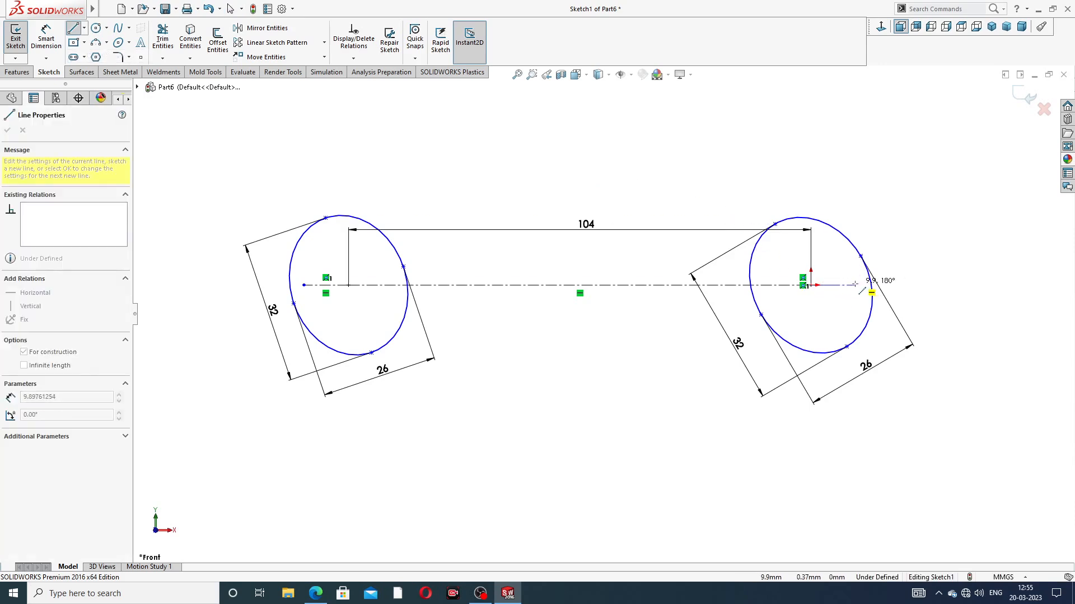
left_click(855, 284)
right_click(904, 222)
left_click(984, 233)
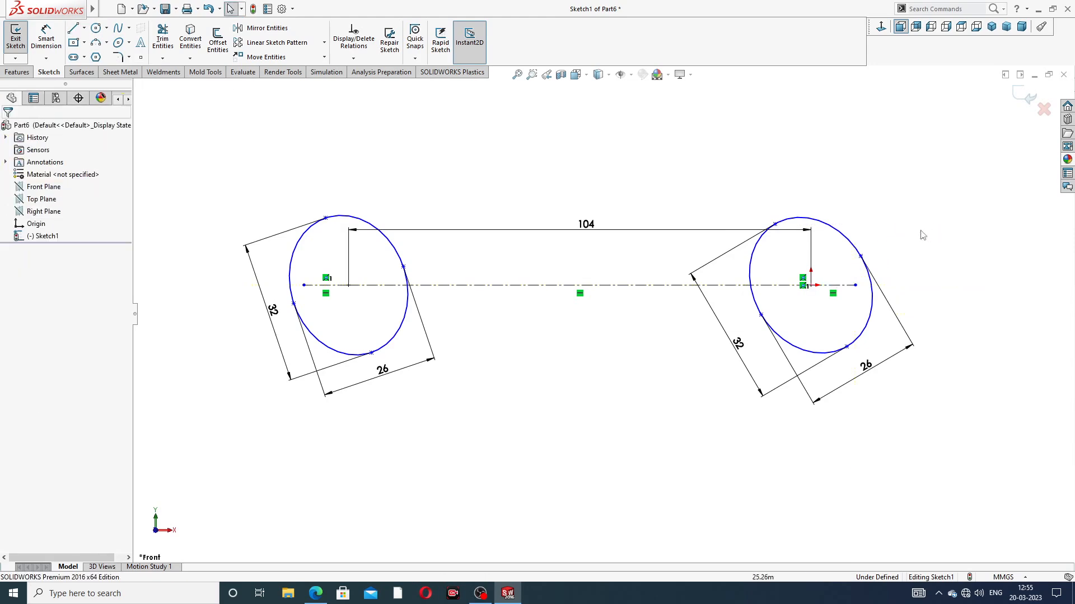
Step: Sketch a centerline along the left ellipse's major axis, joining its upper and lower axis points
scroll(853, 304, "down", 2)
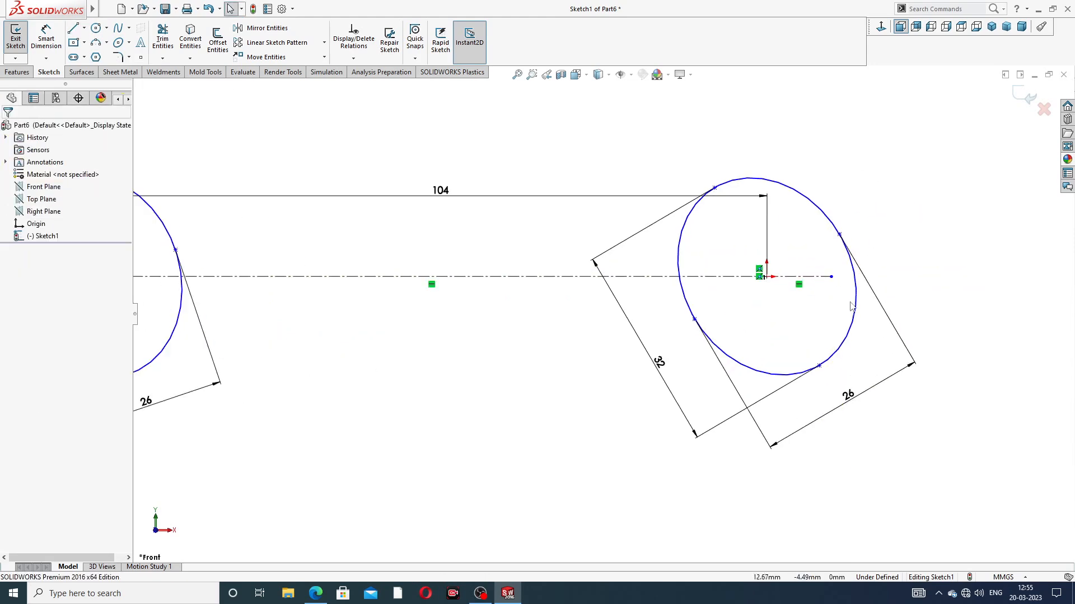
scroll(815, 275, "up", 4)
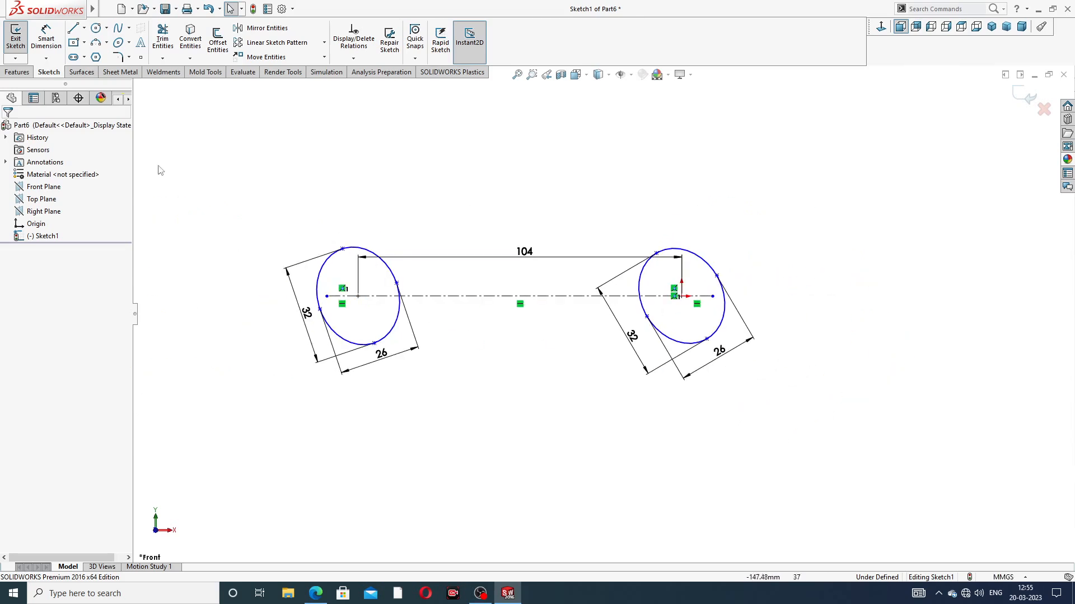
left_click(84, 28)
left_click(98, 56)
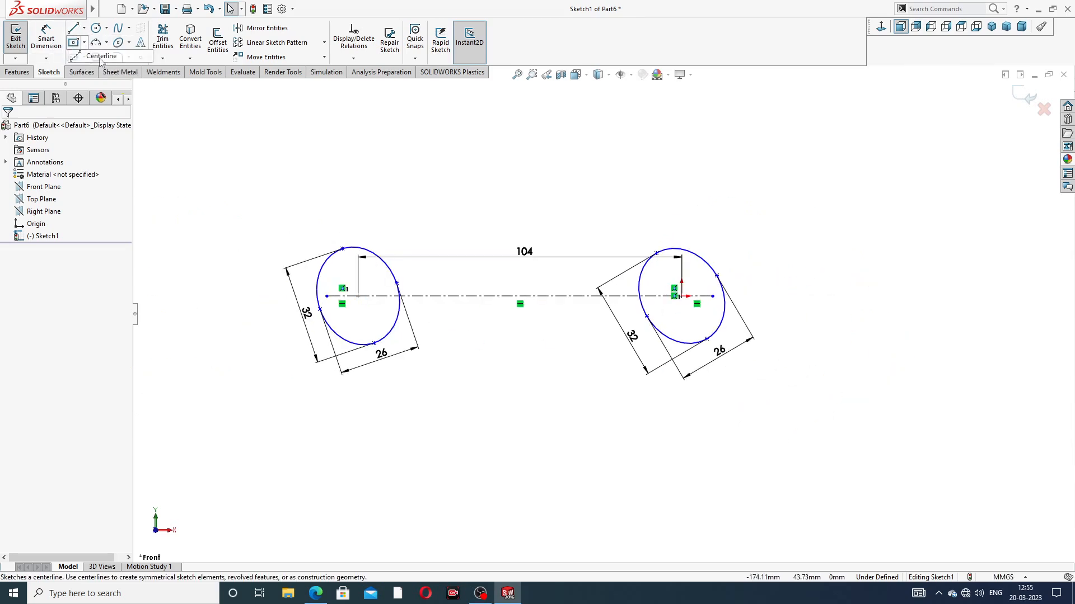
scroll(287, 325, "down", 2)
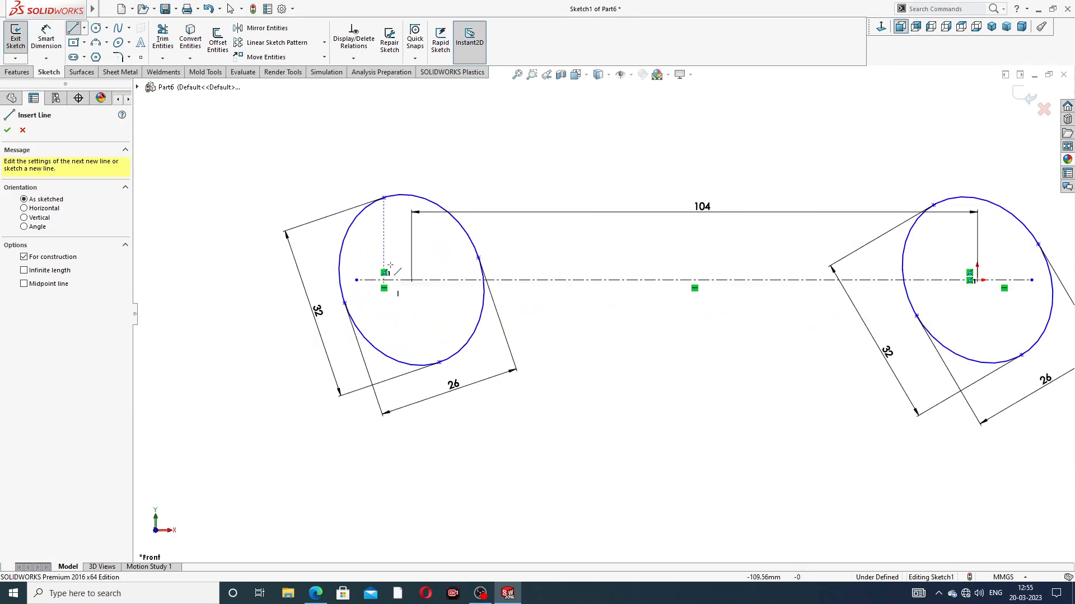
left_click(382, 198)
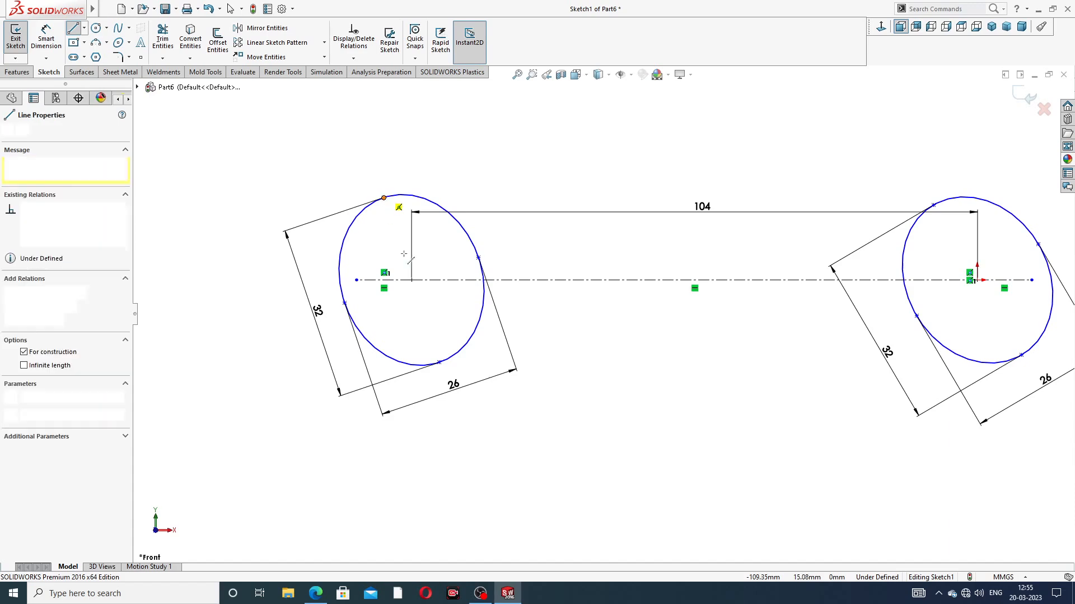
left_click(438, 363)
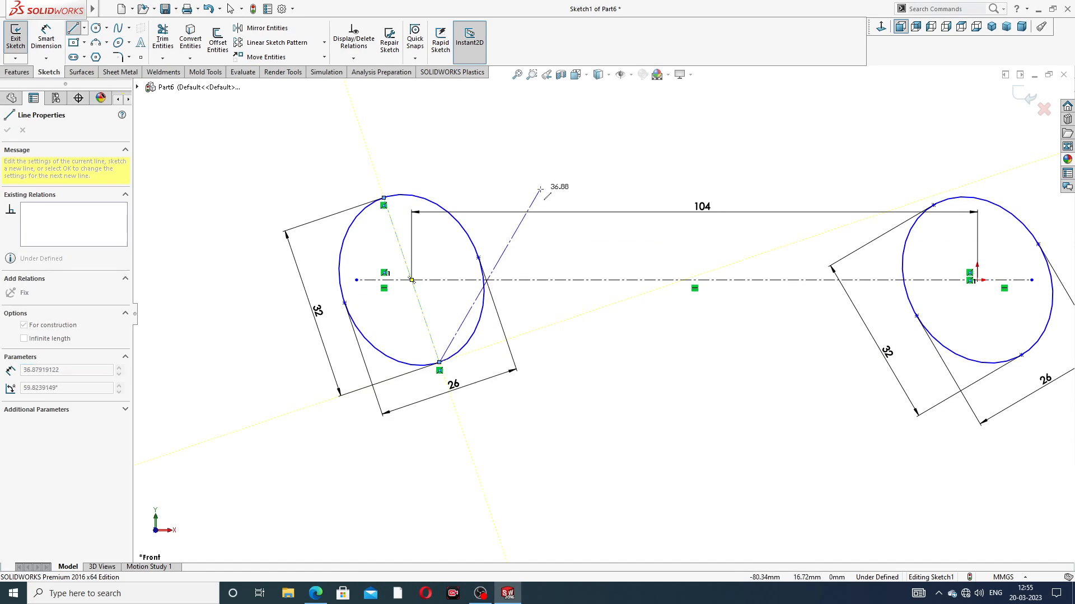
right_click(541, 149)
left_click(566, 196)
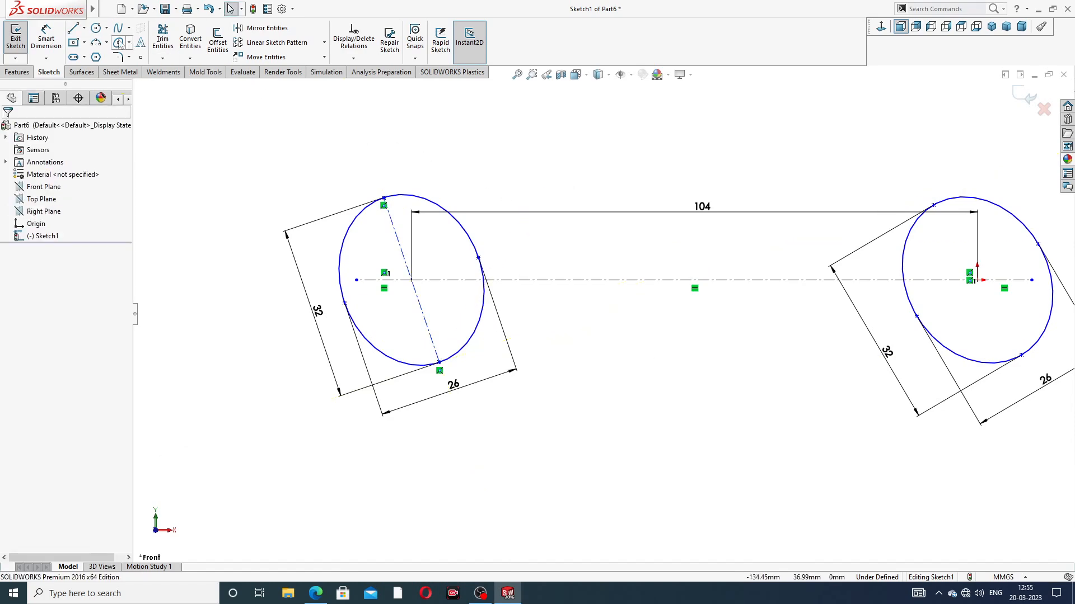
Step: Sketch a centerline from the left ellipse's centre to the lower-left end point of its minor axis
left_click(83, 28)
left_click(99, 53)
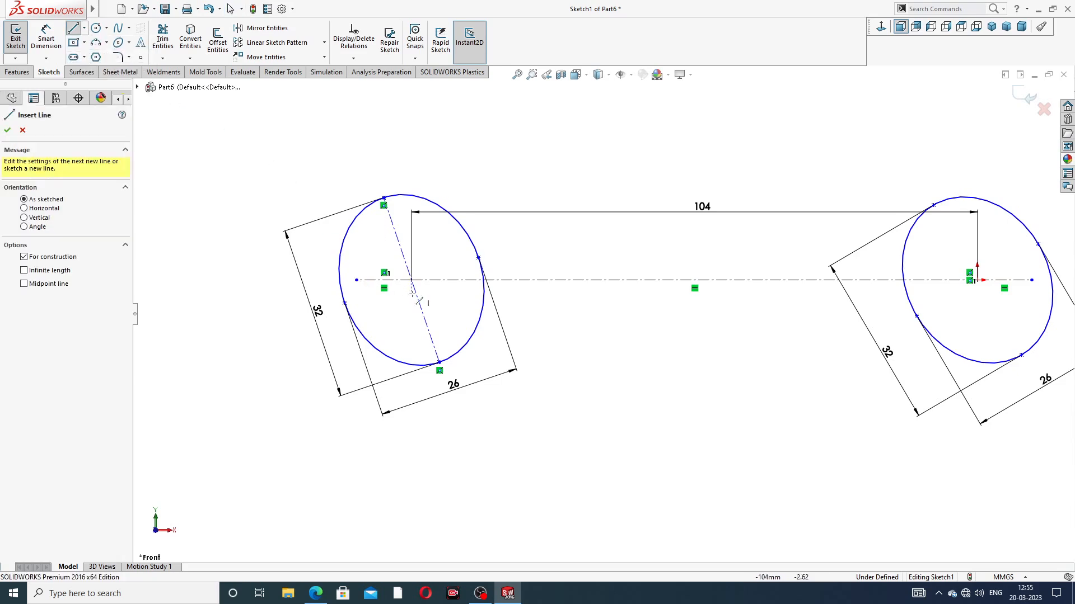
left_click(412, 280)
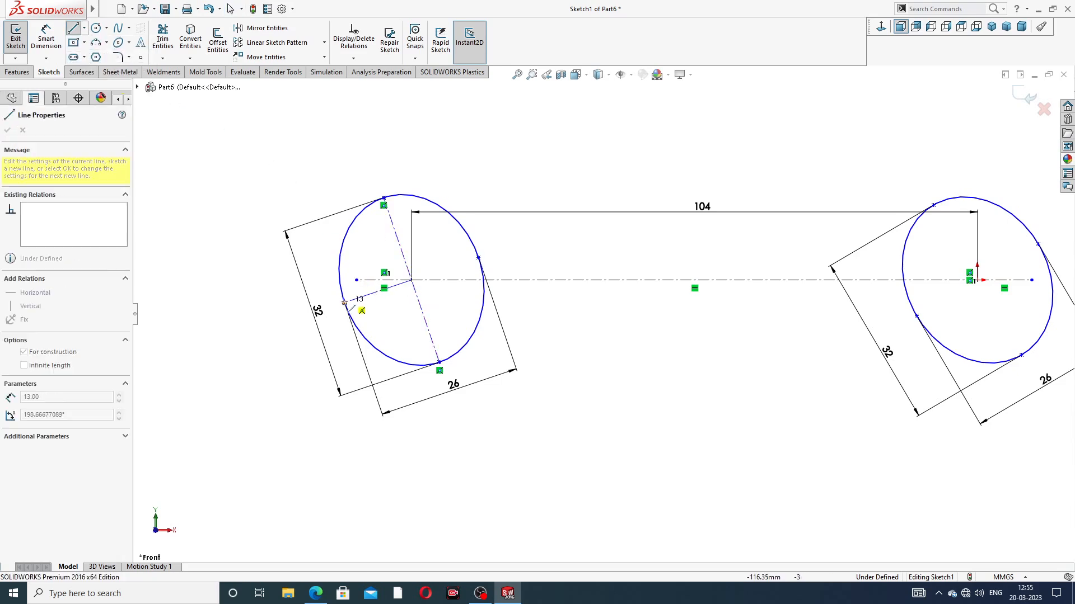
left_click(344, 303)
right_click(407, 306)
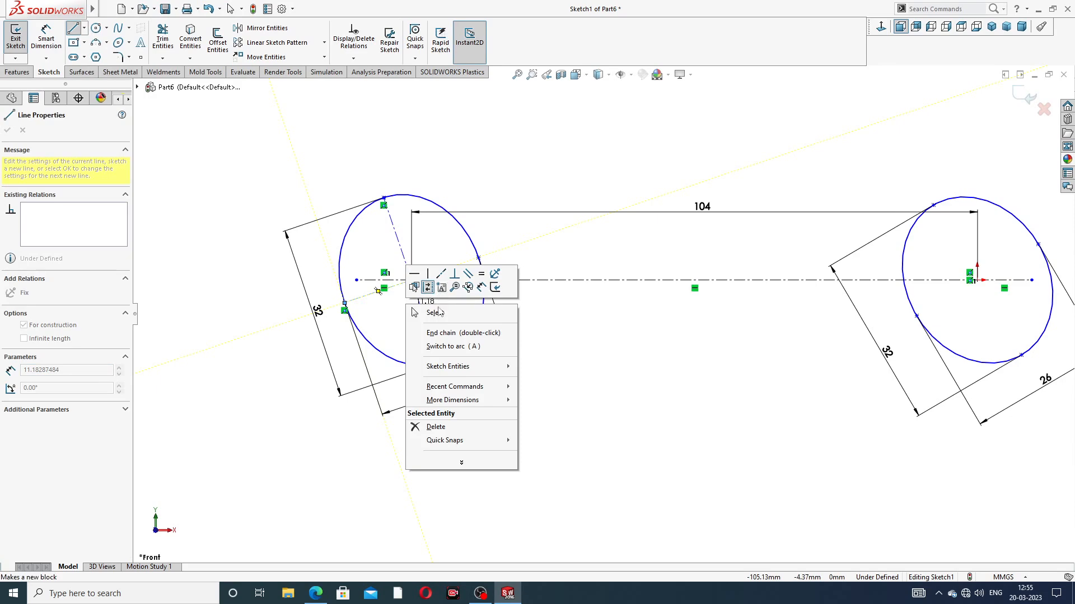
left_click(440, 315)
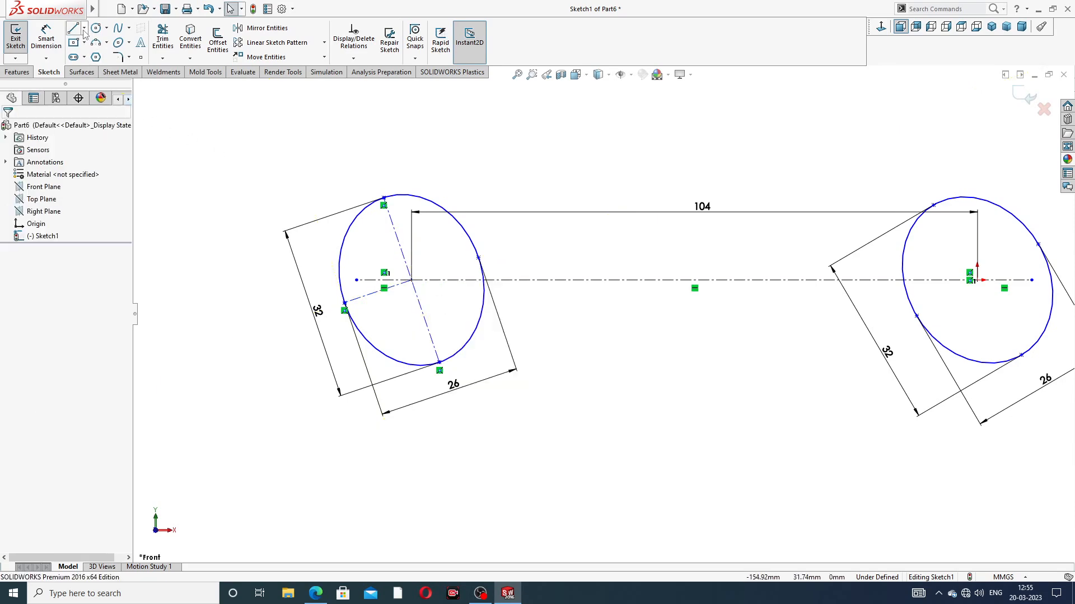
Step: Sketch a centerline along the major axis of the ellipse at the origin, joining its upper and lower axis points
left_click(84, 29)
left_click(92, 46)
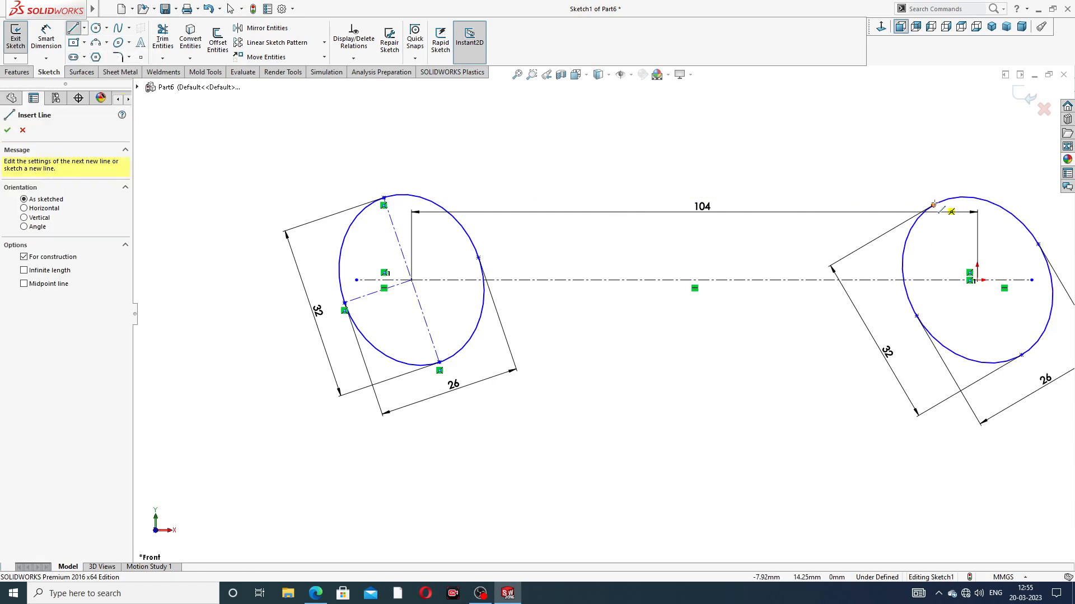
left_click(934, 205)
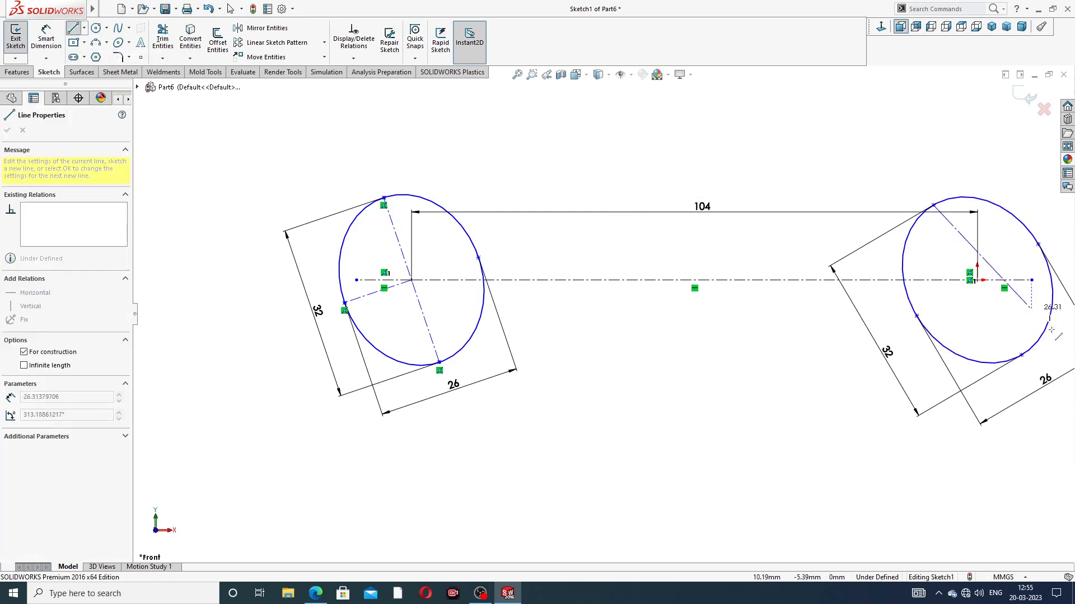
left_click(1021, 355)
right_click(977, 270)
left_click(985, 314)
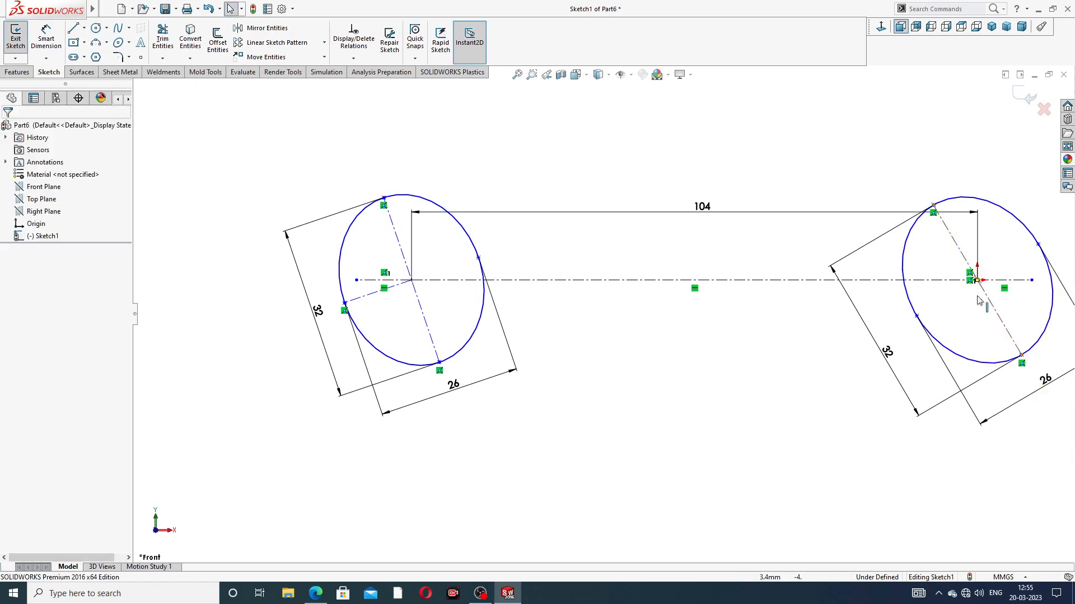
Step: Sketch a centerline from the origin to the upper-right end point of that ellipse's minor axis
left_click(84, 43)
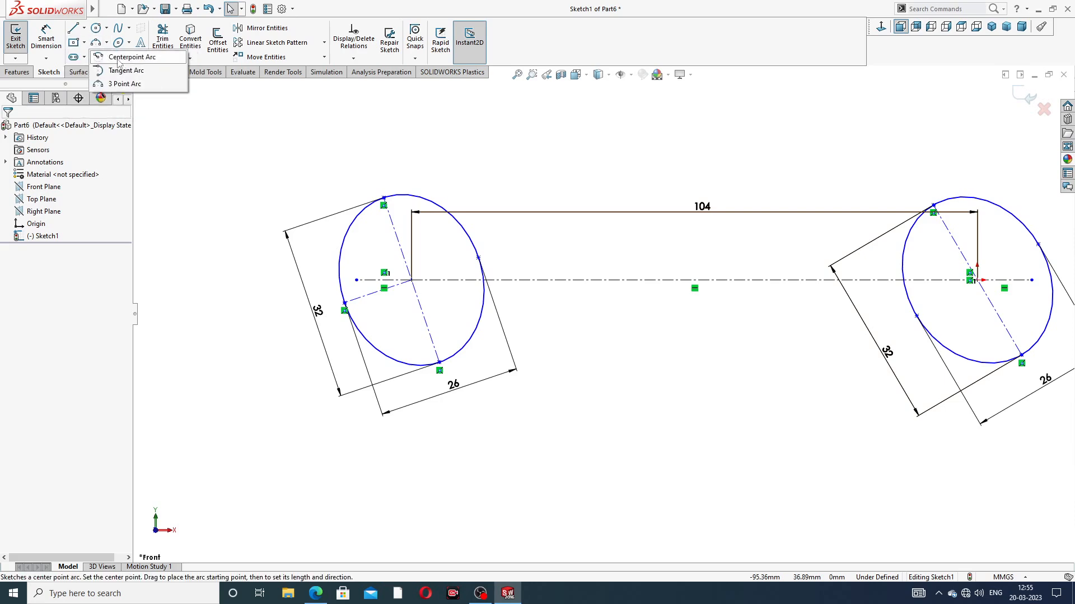
mouse_move(81, 29)
left_click(101, 56)
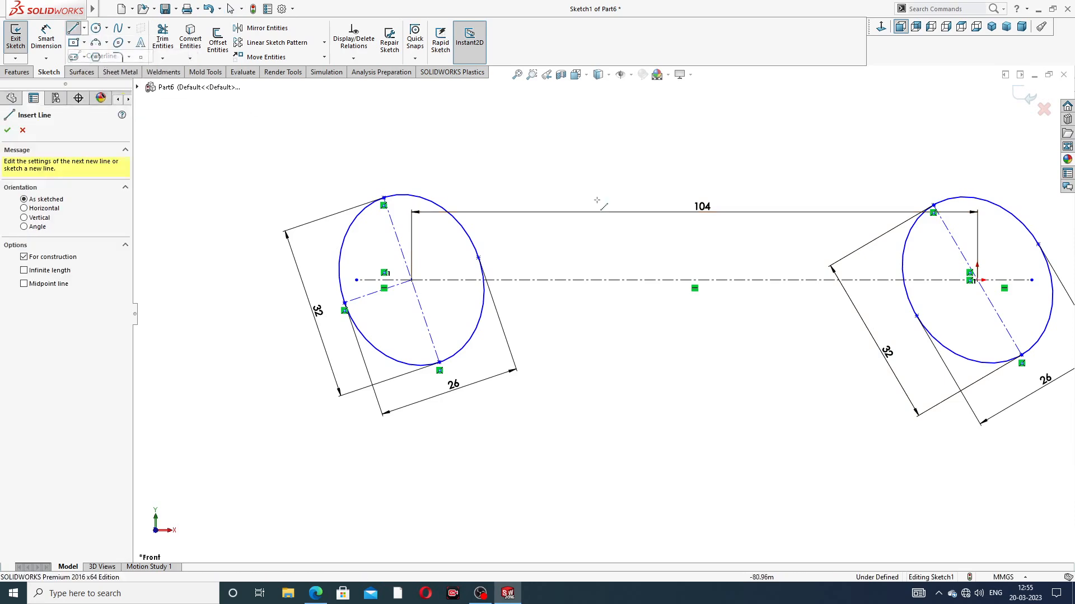
scroll(842, 278, "up", 3)
scroll(843, 279, "down", 3)
scroll(834, 282, "down", 1)
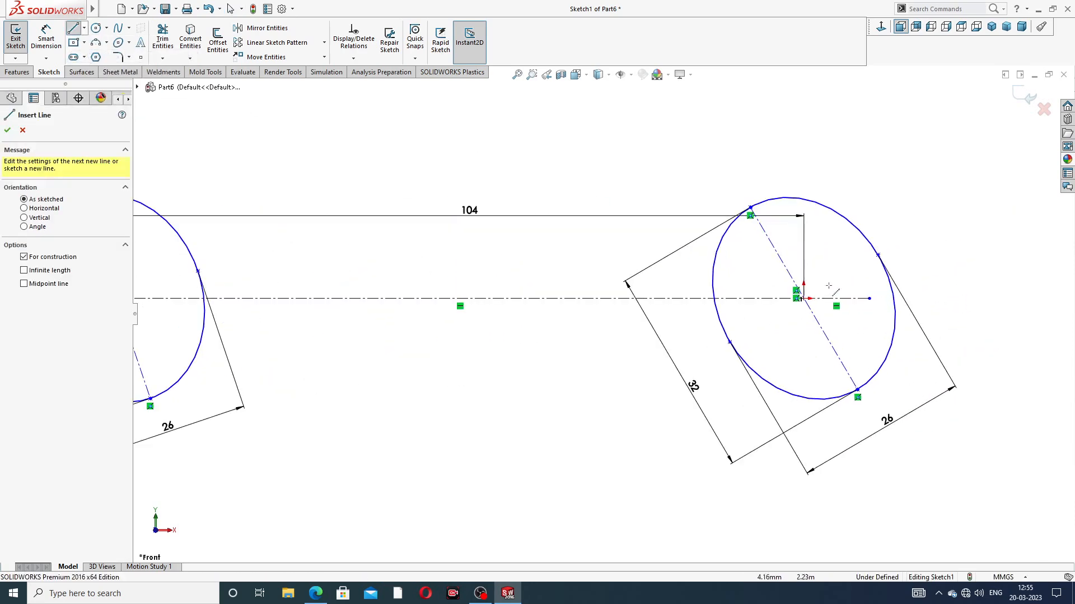
left_click(803, 298)
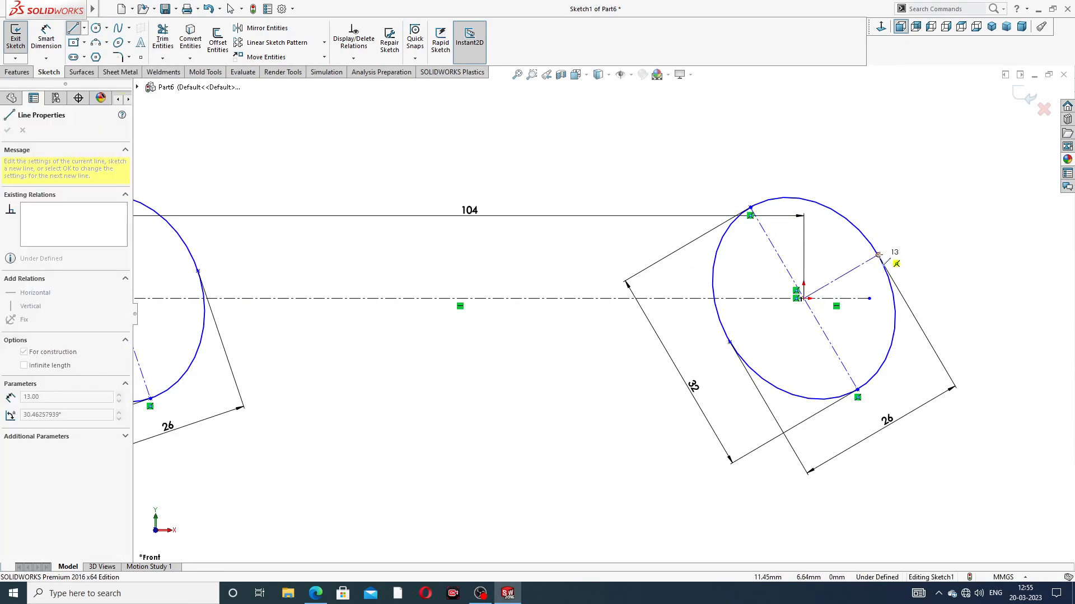
left_click(878, 256)
right_click(913, 178)
left_click(951, 186)
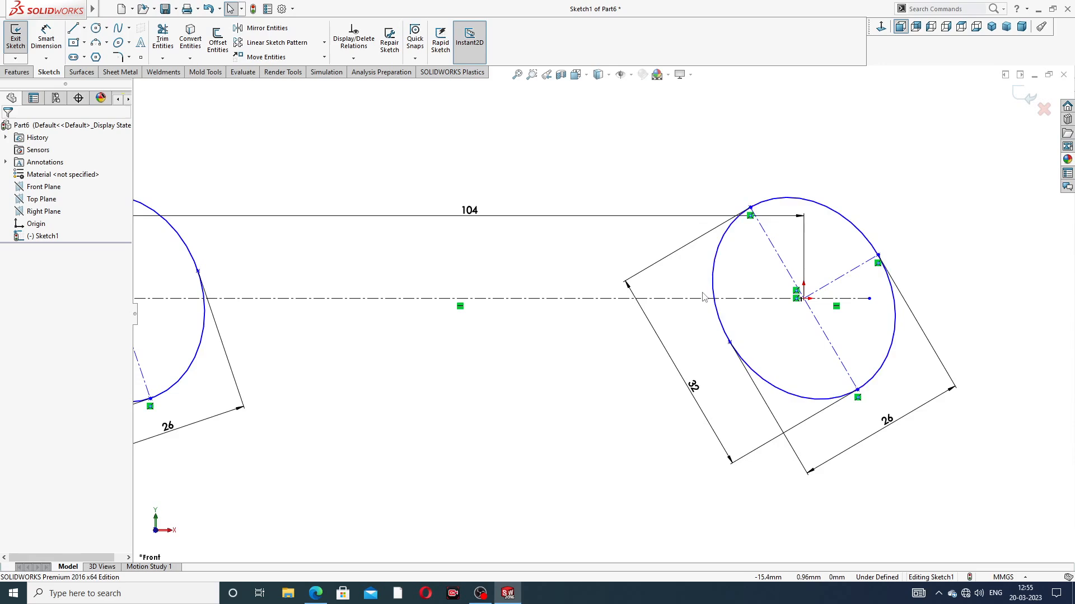
Step: Check the head angle in the spanner PDF and dimension the left ellipse's minor-axis centerline at 18° to the short horizontal centerline
scroll(371, 311, "up", 3)
scroll(372, 311, "down", 2)
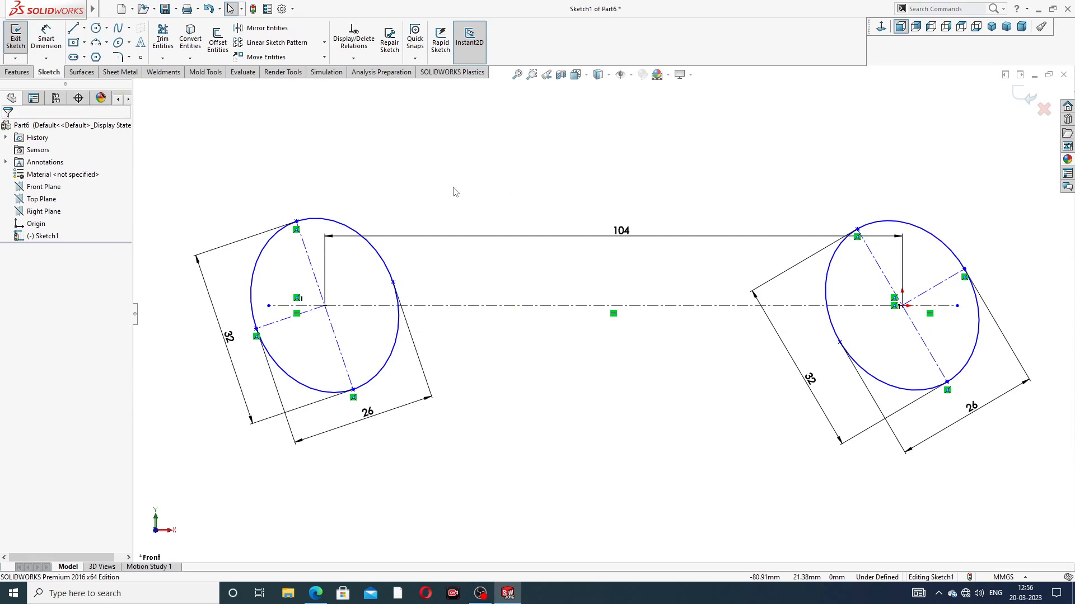
left_click(315, 594)
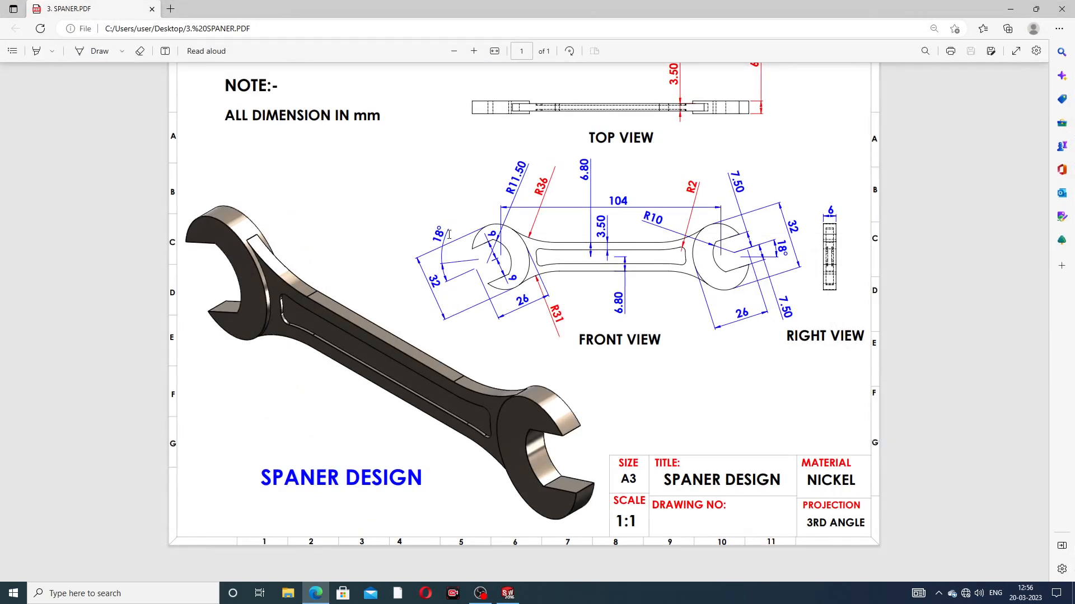
left_click(316, 594)
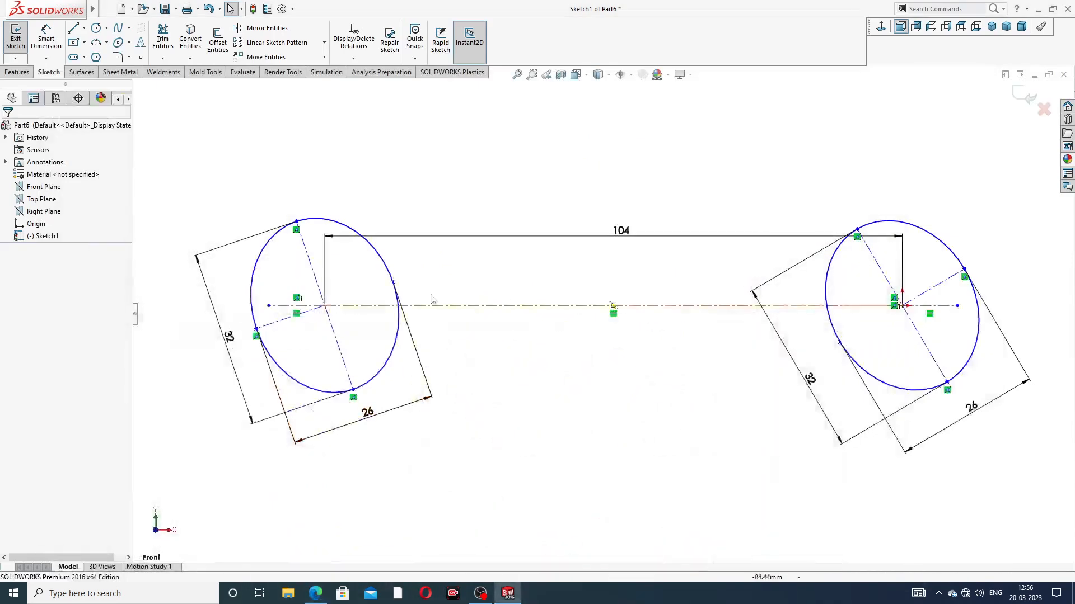
left_click(46, 39)
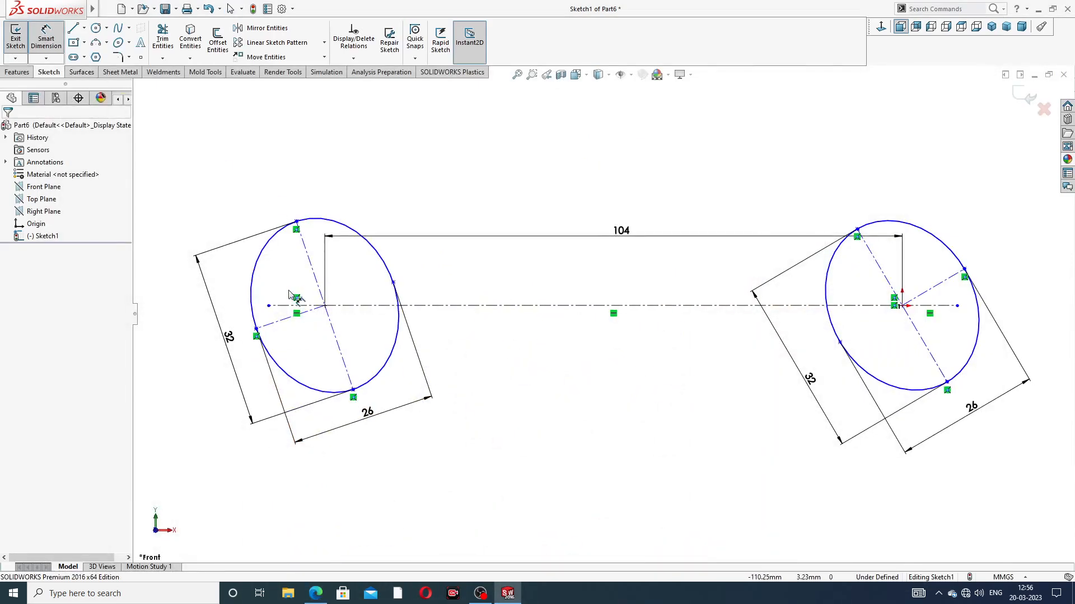
left_click(282, 307)
left_click(288, 318)
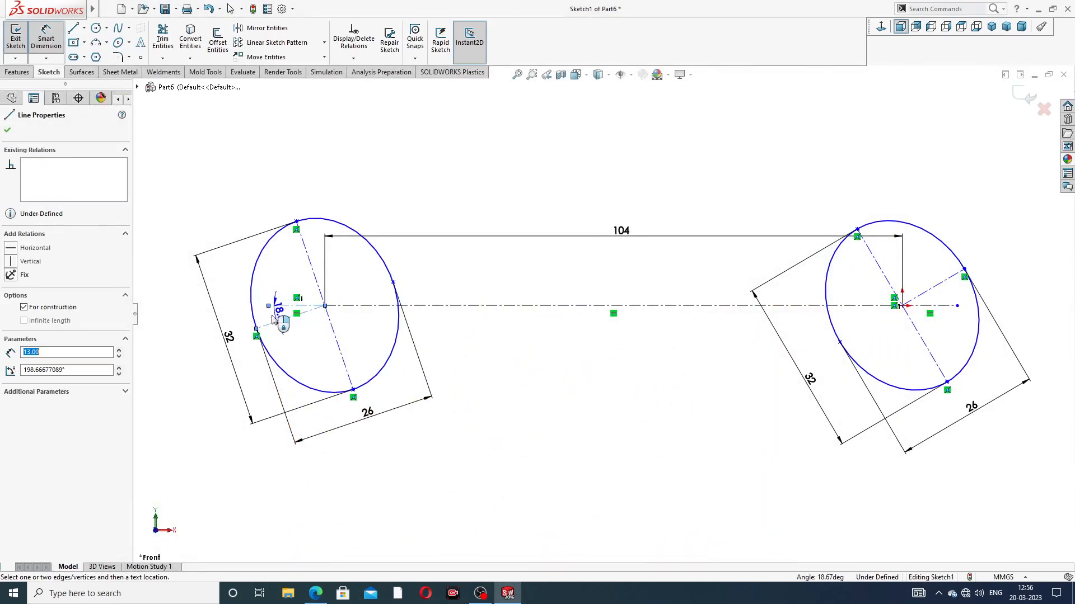
left_click(236, 313)
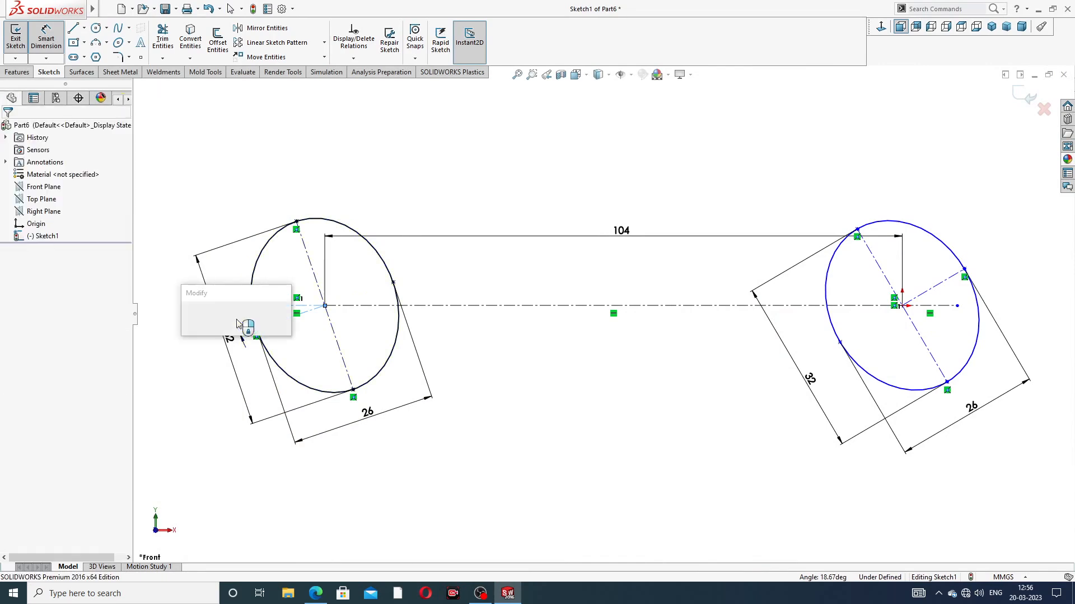
type("1")
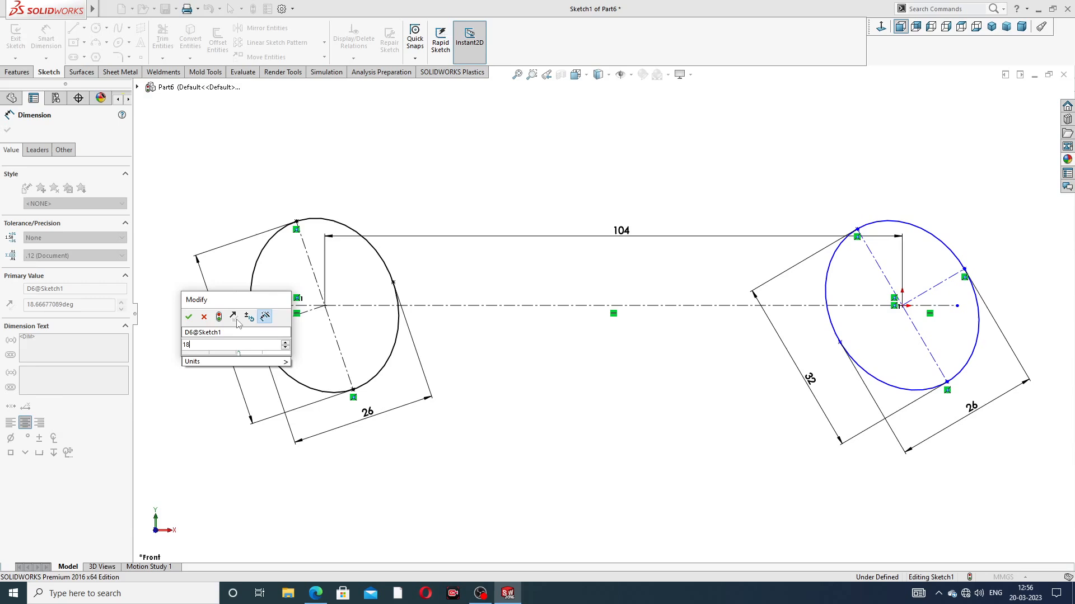
type("8")
key("Return")
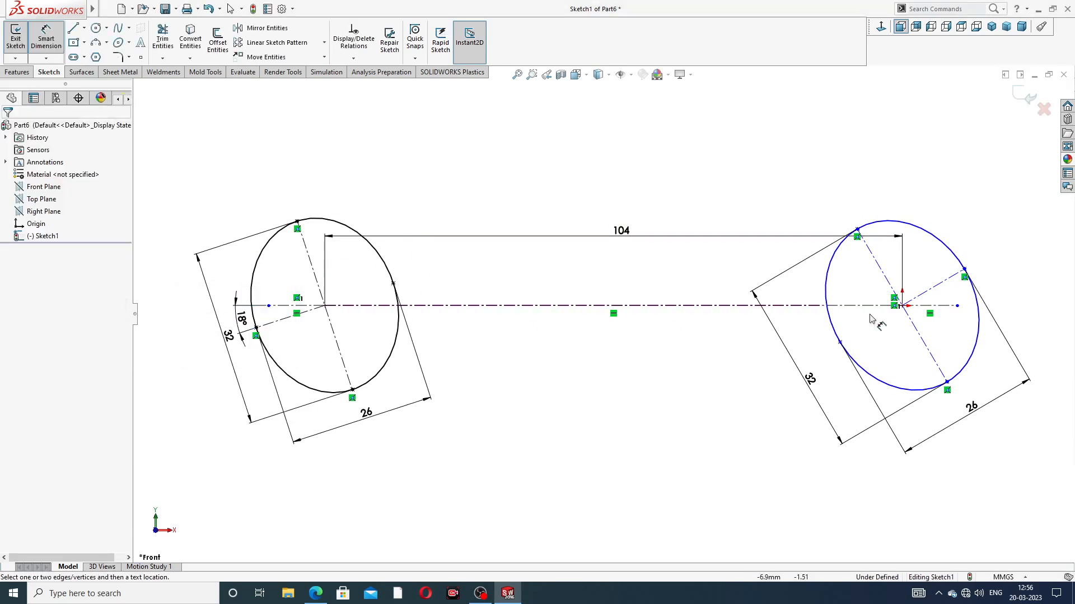
Step: Dimension the angle between the origin ellipse's minor-axis centerline and the short horizontal centerline as 18°
left_click(945, 284)
left_click(949, 306)
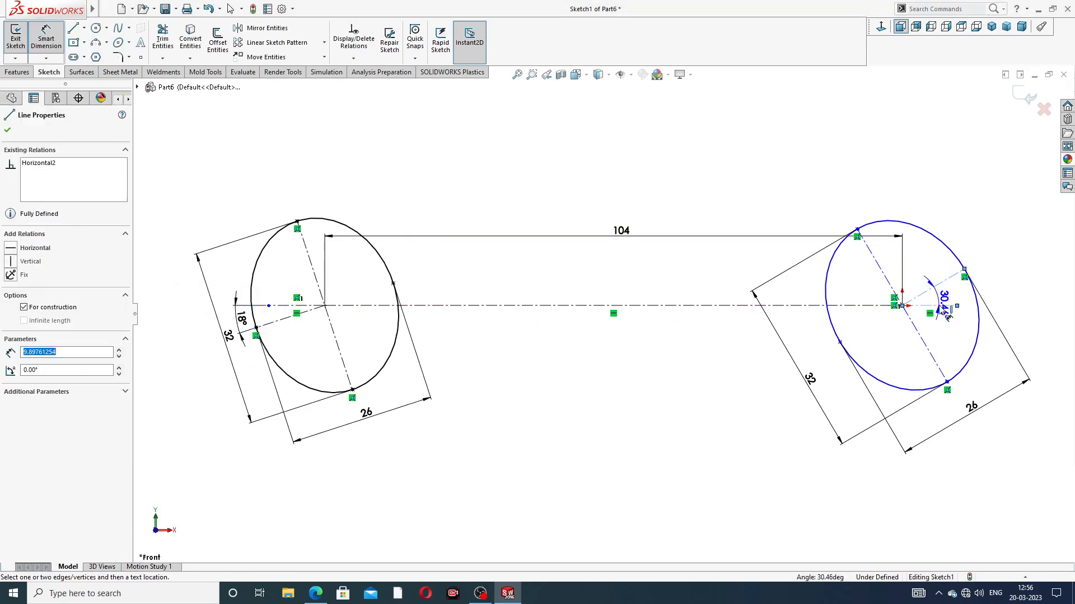
left_click(994, 285)
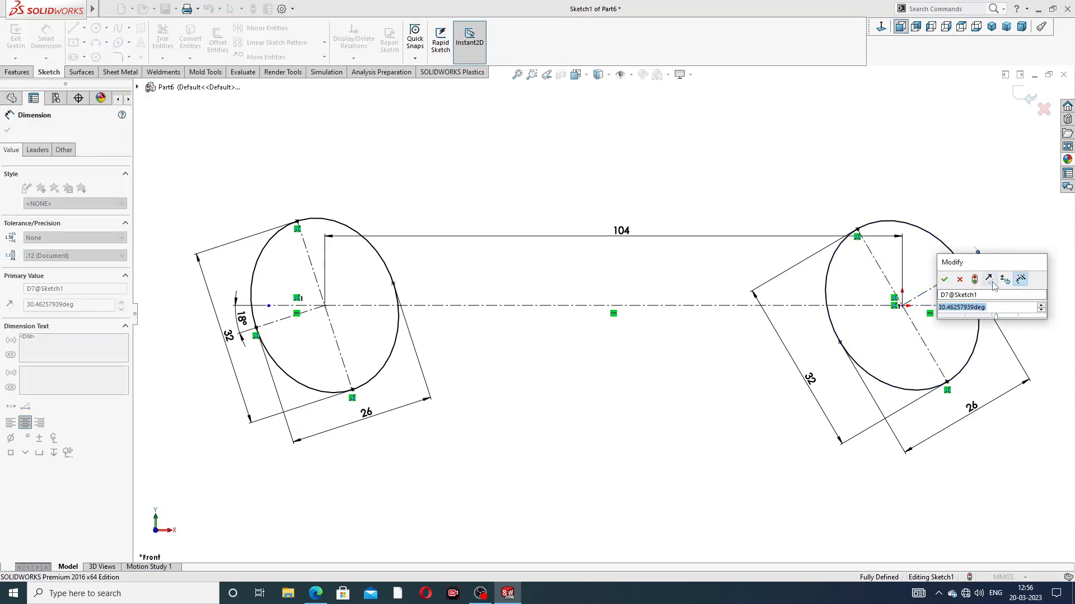
type("18")
key("Return")
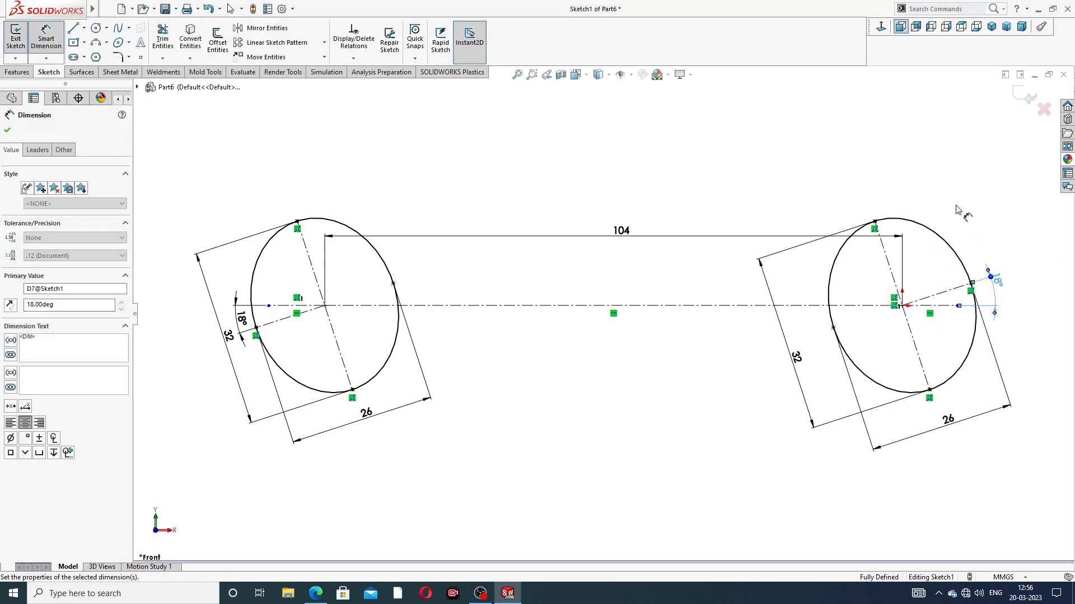
key("f")
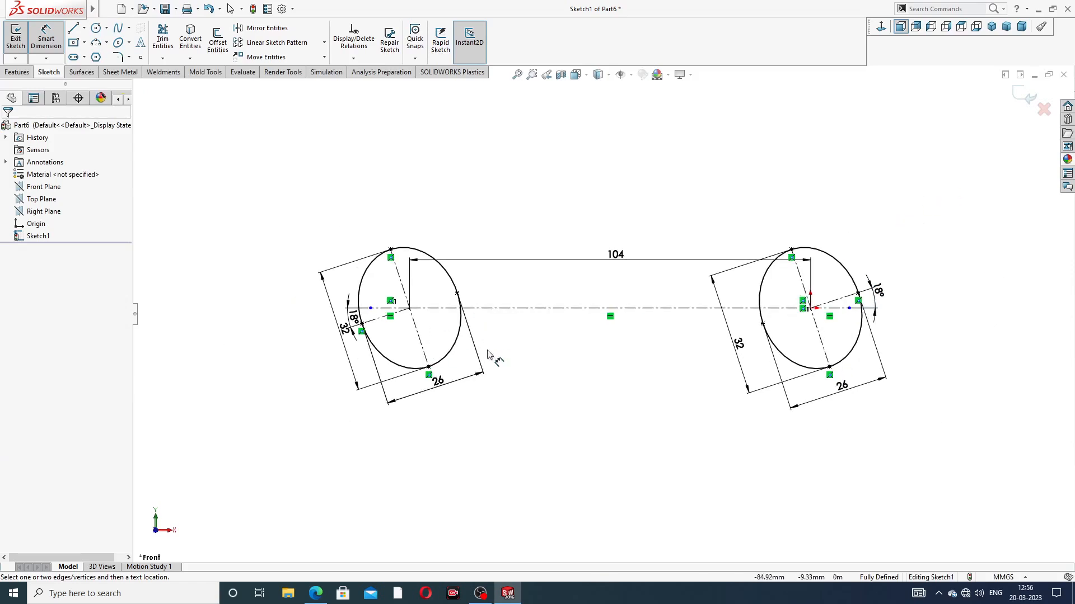
scroll(490, 367, "down", 1)
right_click(804, 177)
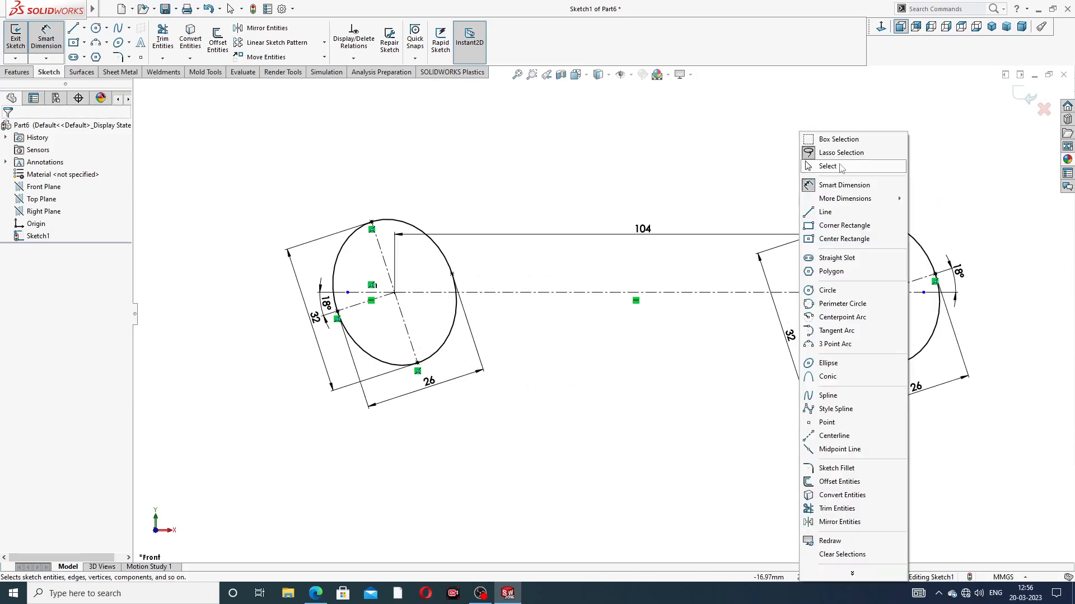
Step: Check the jaw dimensions in the spanner PDF and offset the left ellipse's minor-axis centerline 9 mm to both sides
left_click(840, 186)
scroll(381, 320, "down", 1)
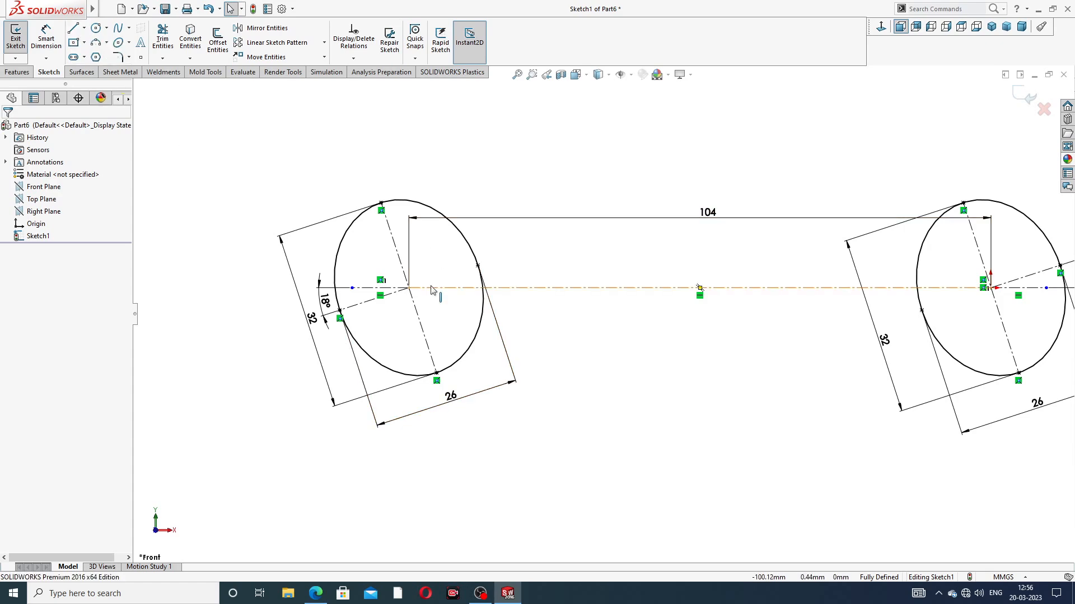
scroll(390, 280, "down", 2)
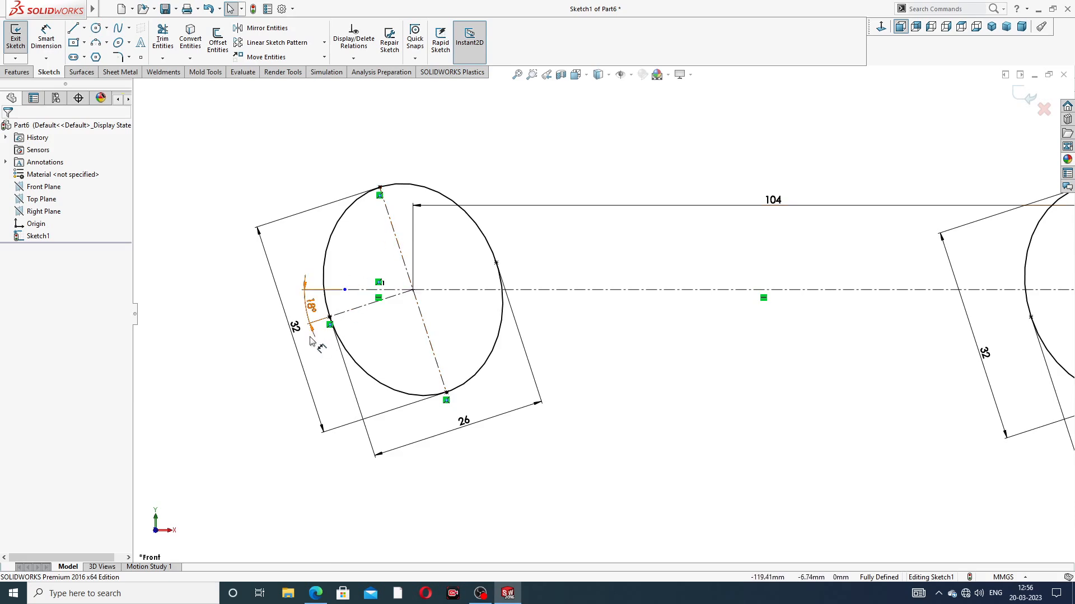
left_click(315, 593)
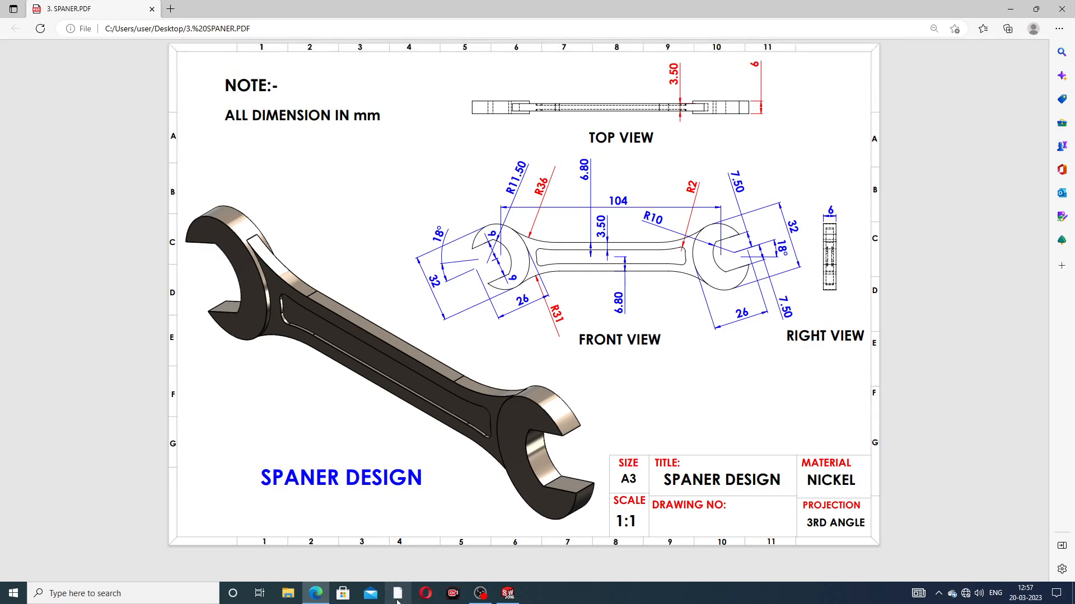
left_click(316, 595)
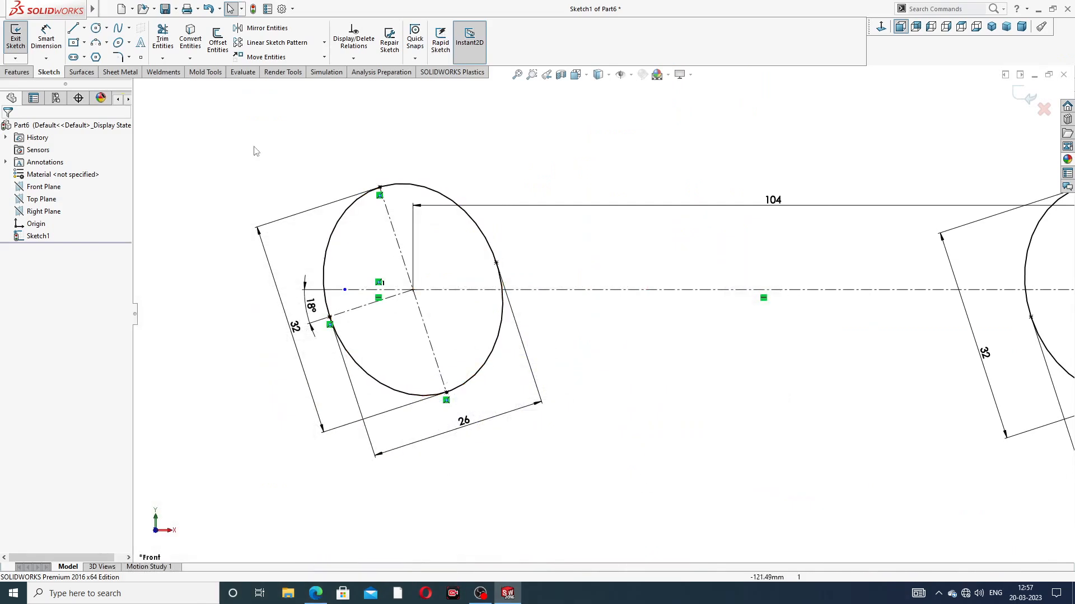
left_click(223, 44)
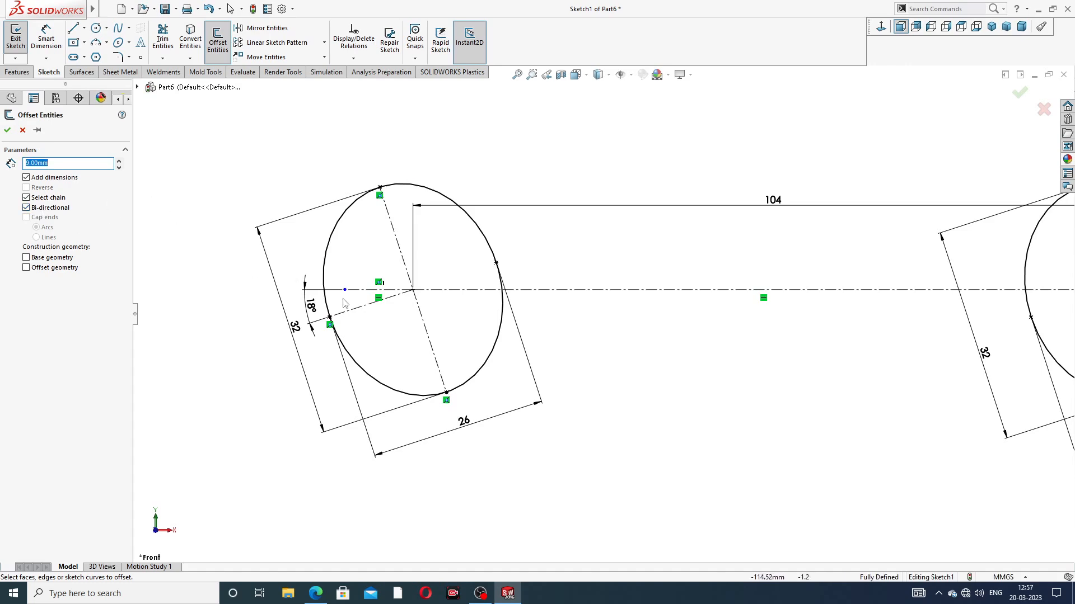
left_click(364, 305)
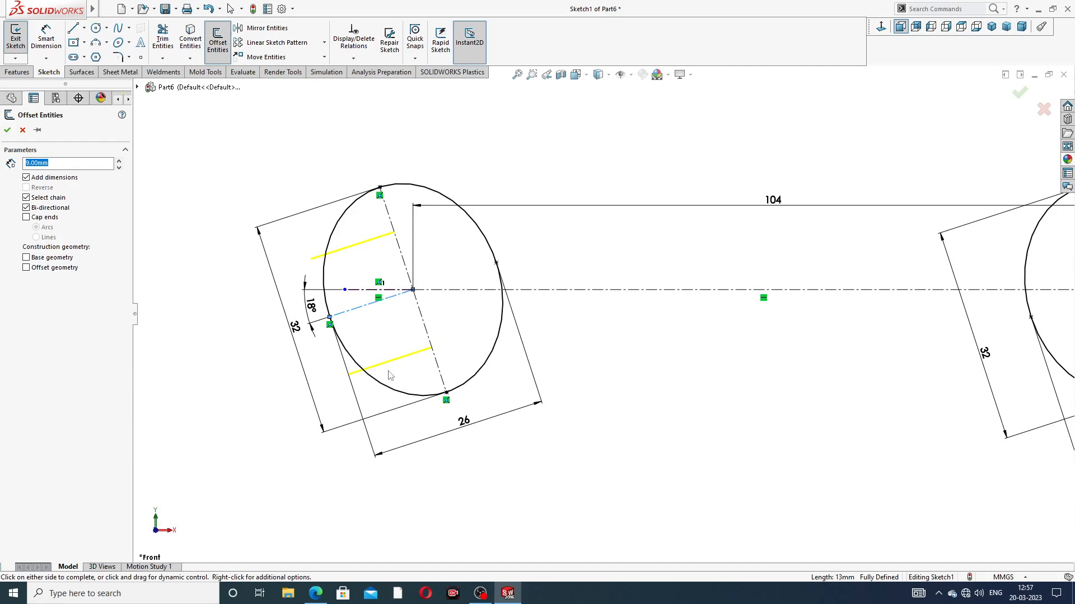
left_click(8, 131)
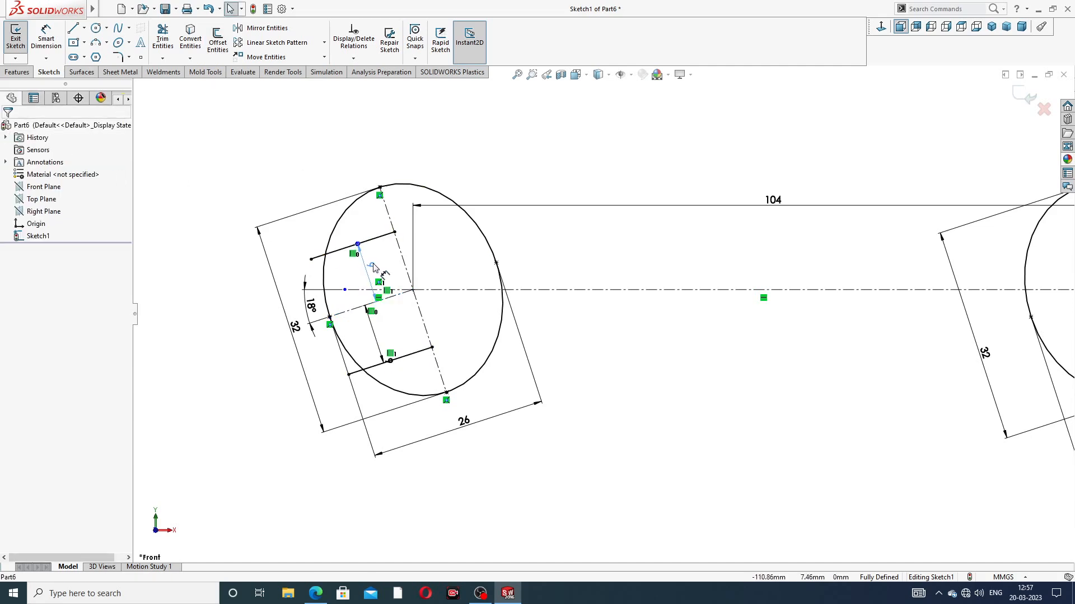
Step: Reposition the two 9 mm offset dimensions between the jaw lines of the left head
left_click(381, 286)
left_click(407, 360)
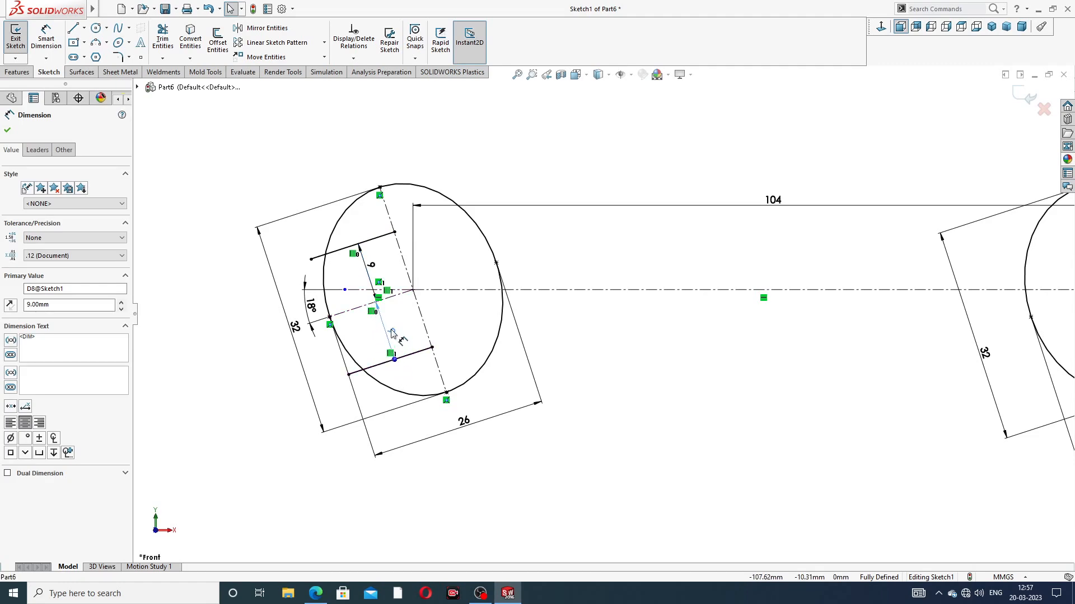
left_click(485, 180)
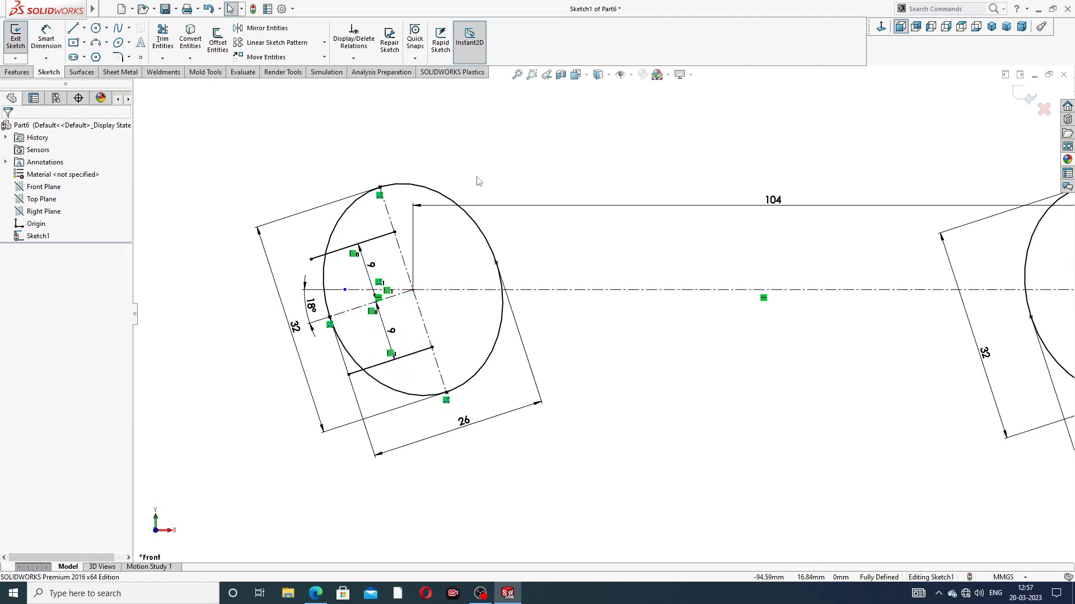
Step: Sketch a 3 Point Arc of about 10.6 mm radius joining the jaw lines' inner ends in the left head, bulging toward the handle
left_click(107, 44)
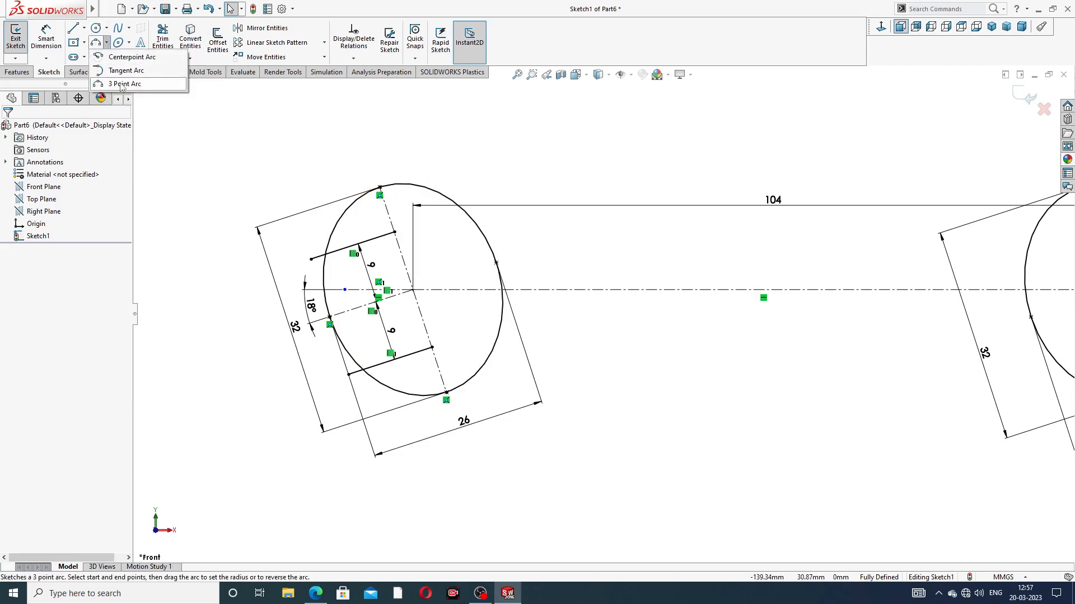
left_click(122, 84)
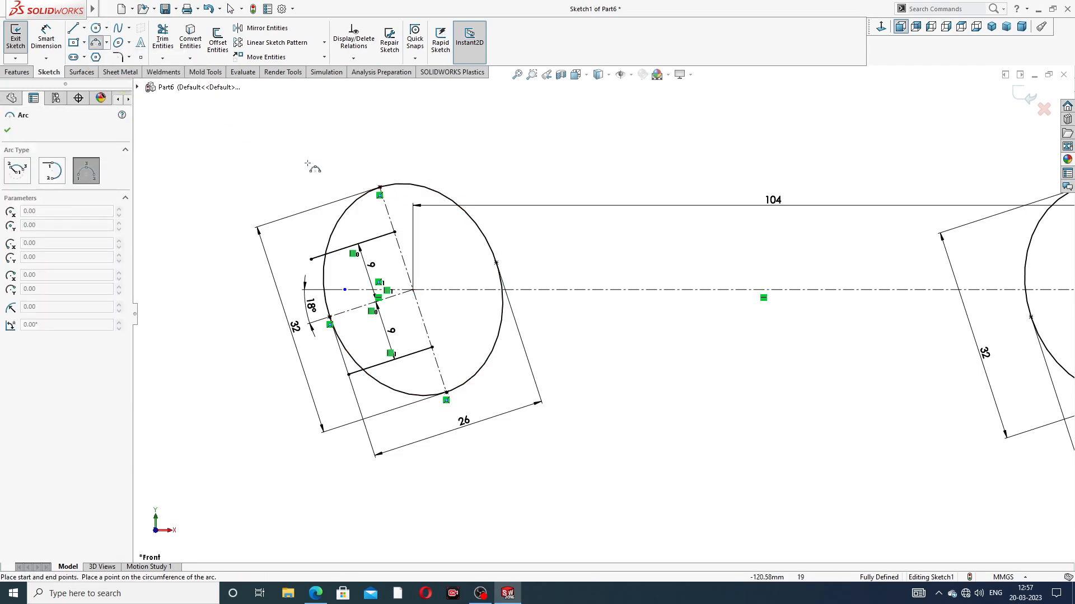
left_click(394, 231)
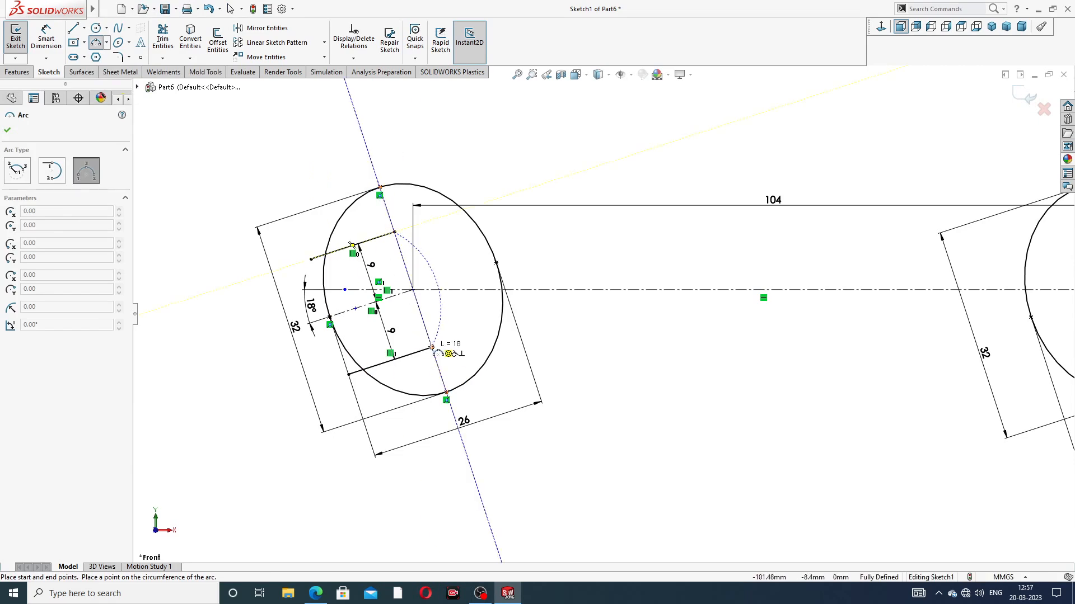
left_click(431, 347)
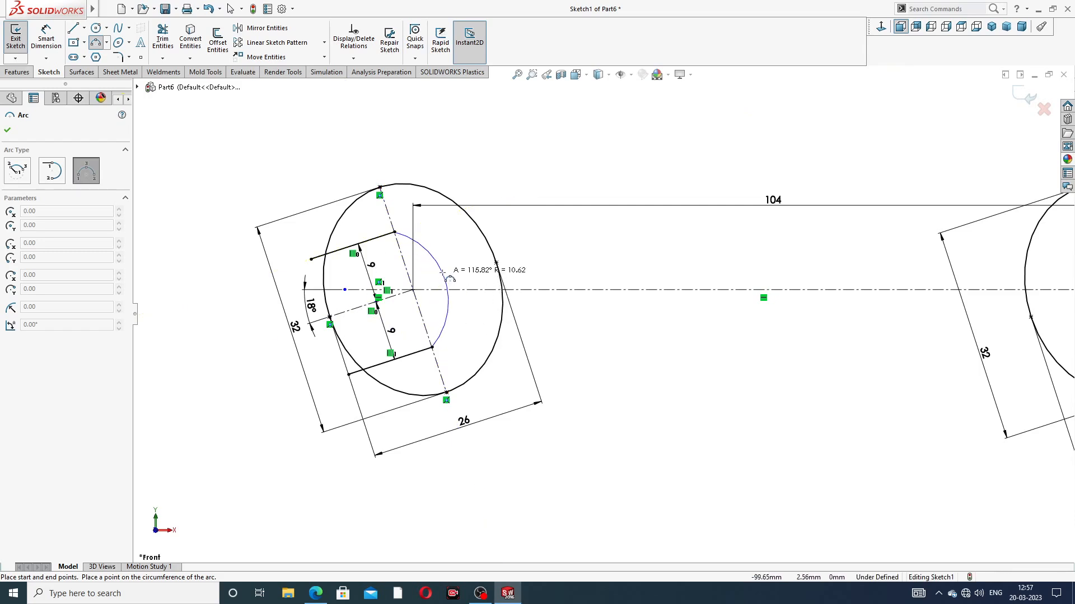
left_click(446, 282)
right_click(562, 135)
left_click(586, 149)
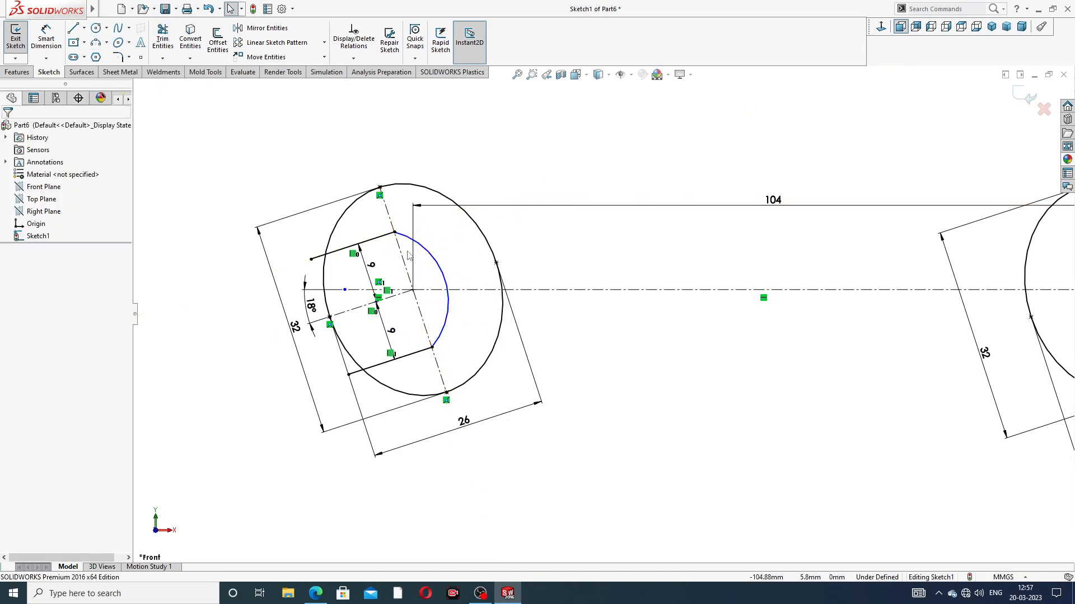
Step: Dimension the left jaw arc's radius as 11.5 mm and check it against the spanner PDF
scroll(358, 235, "down", 3)
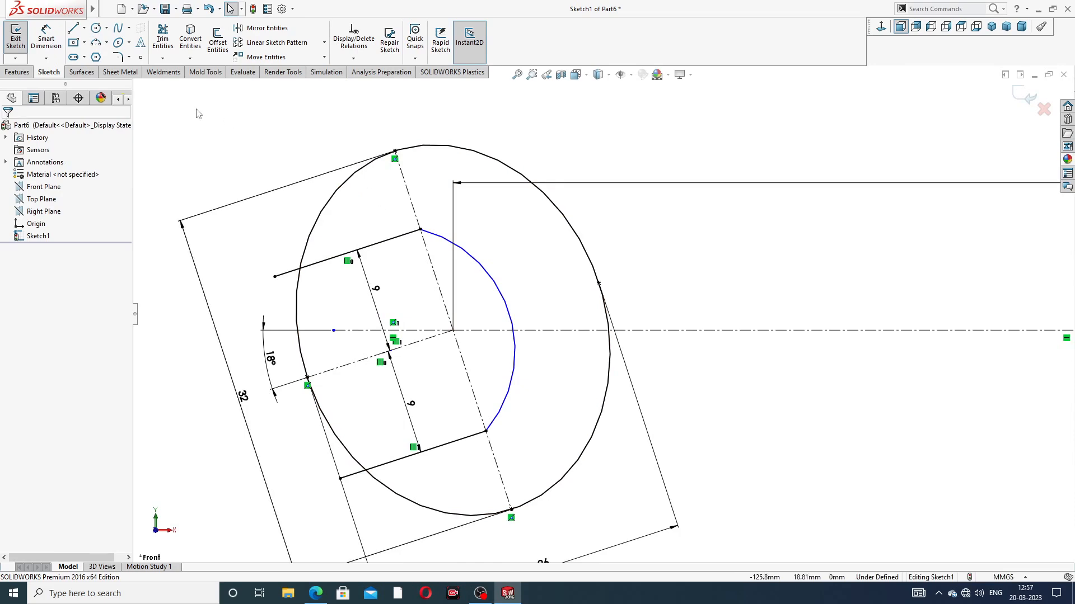
left_click(51, 37)
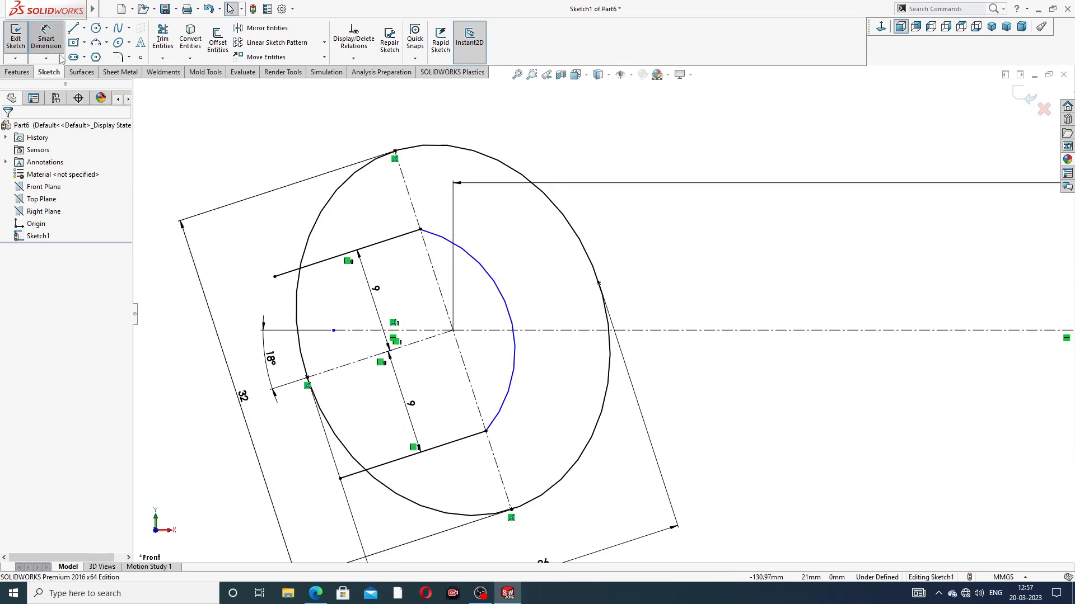
left_click(491, 277)
left_click(520, 235)
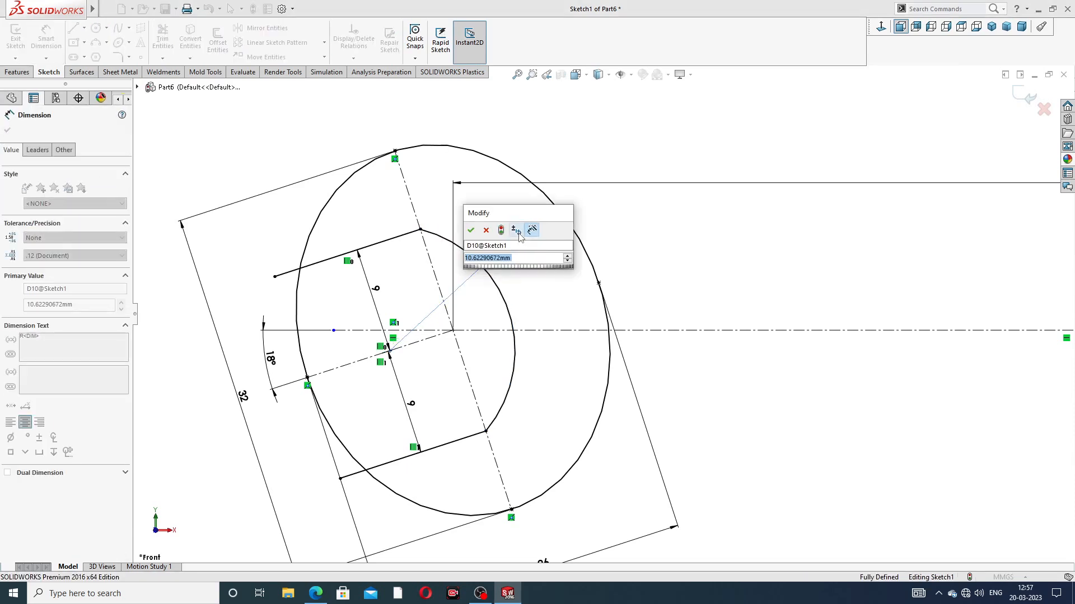
type("11.5")
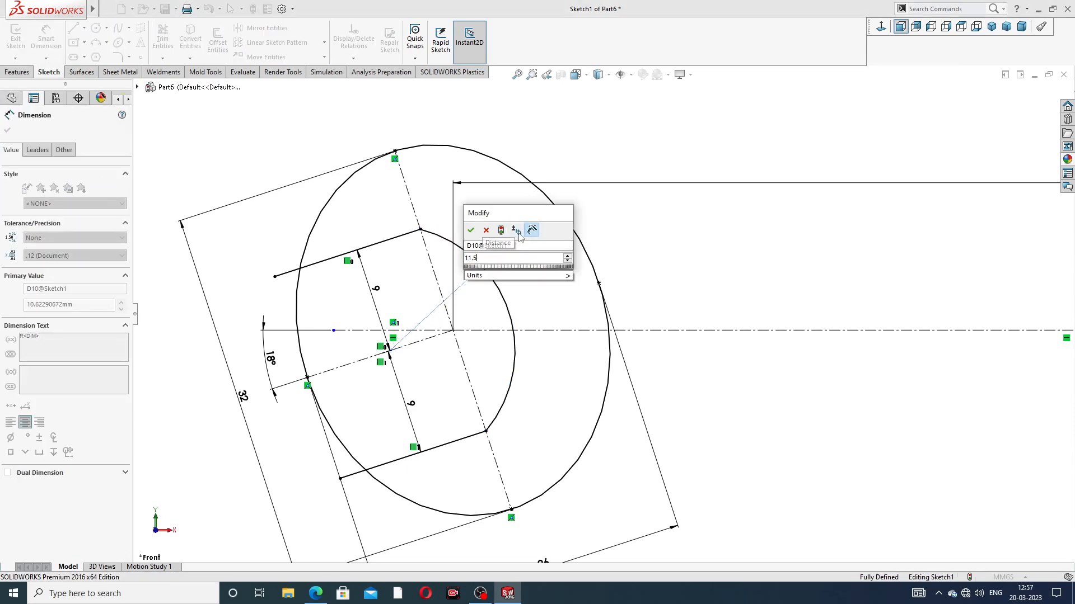
key("Return")
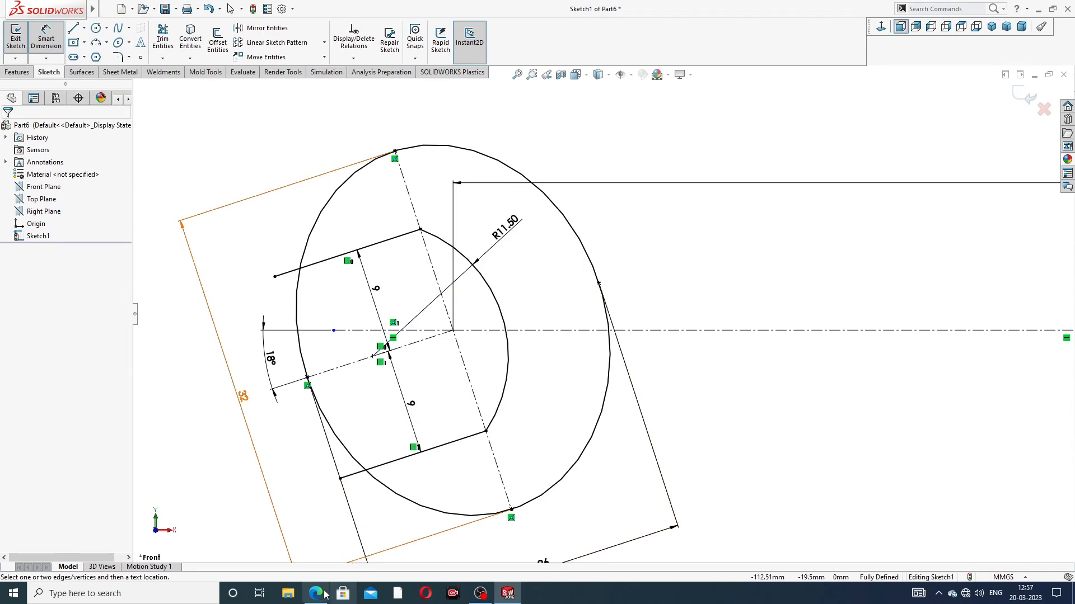
left_click(323, 589)
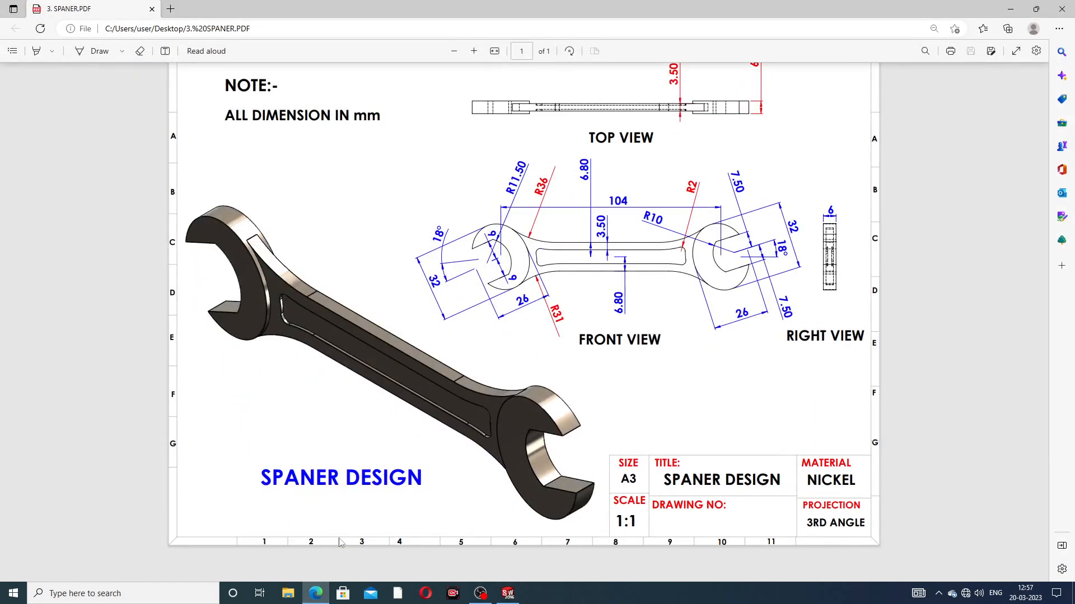
left_click(312, 600)
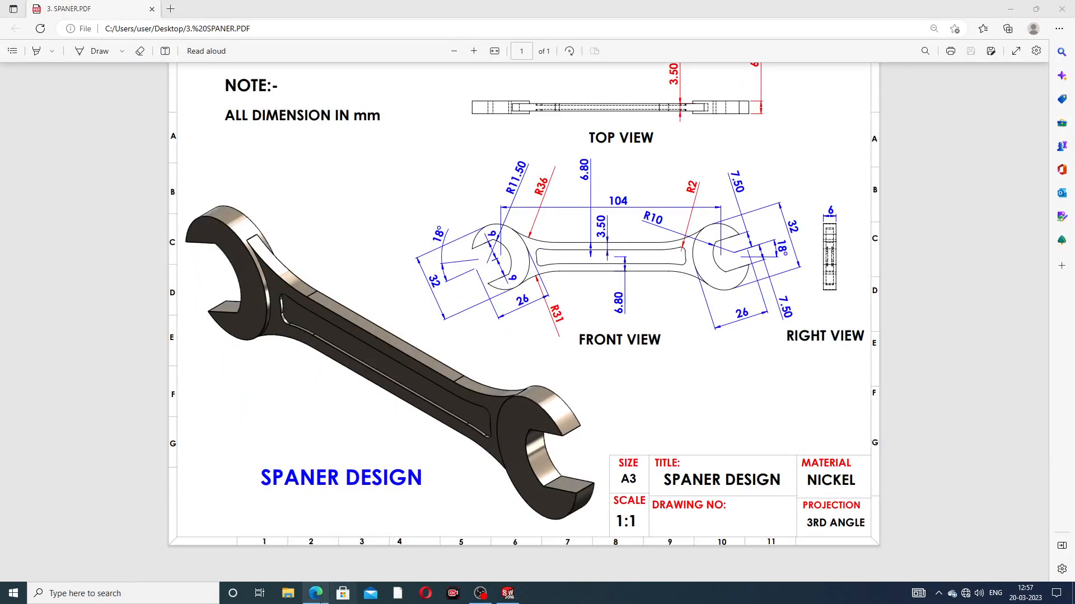
left_click(406, 500)
left_click(507, 593)
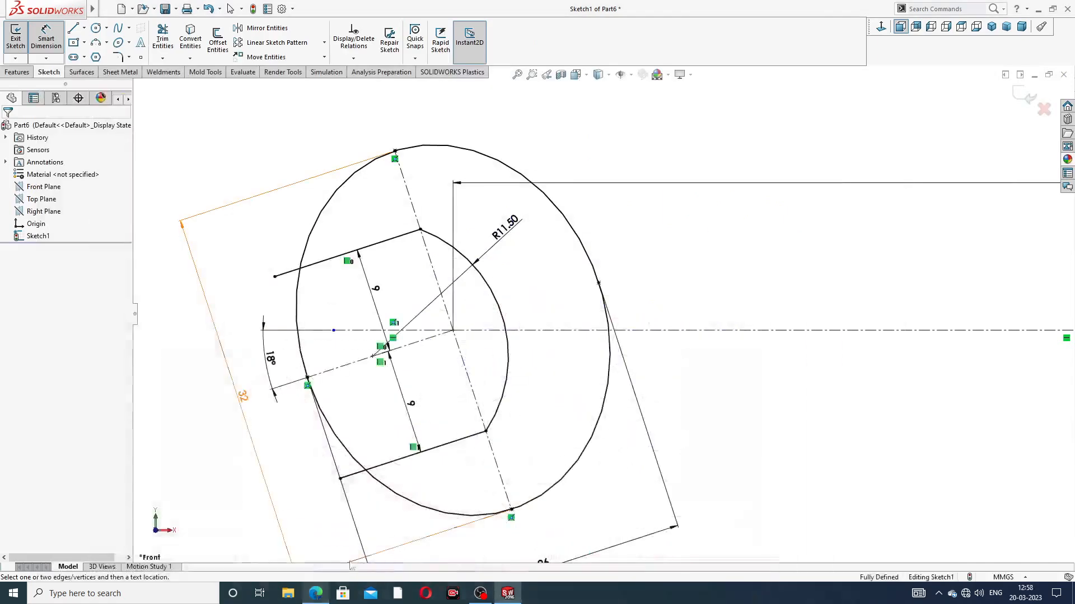
right_click(542, 171)
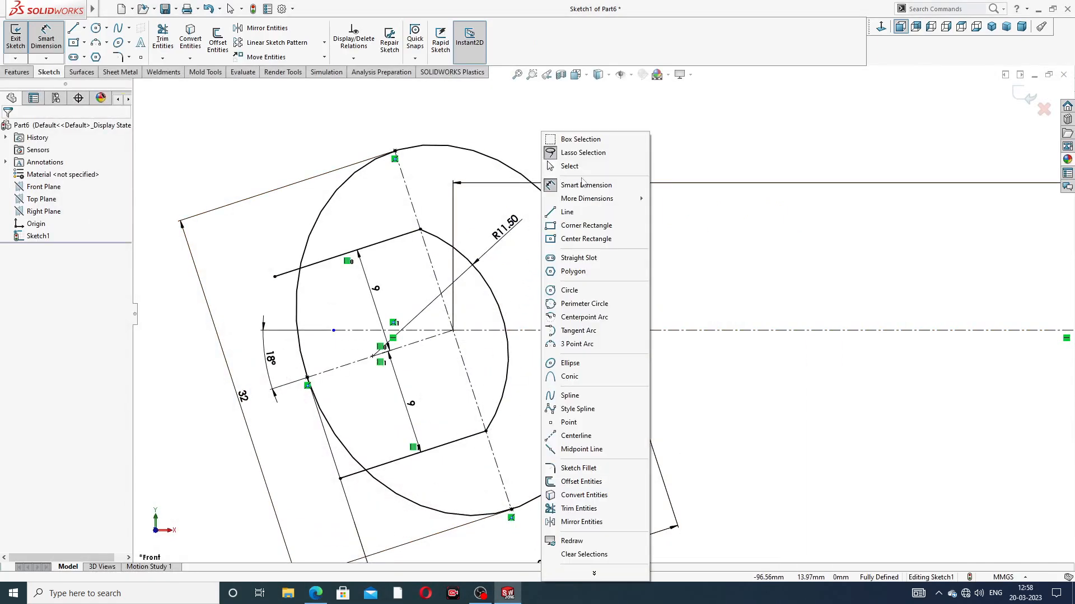
left_click(565, 167)
Step: Trim the left ellipse between the two jaw lines and the line ends outside it to open the left jaw
left_click(163, 39)
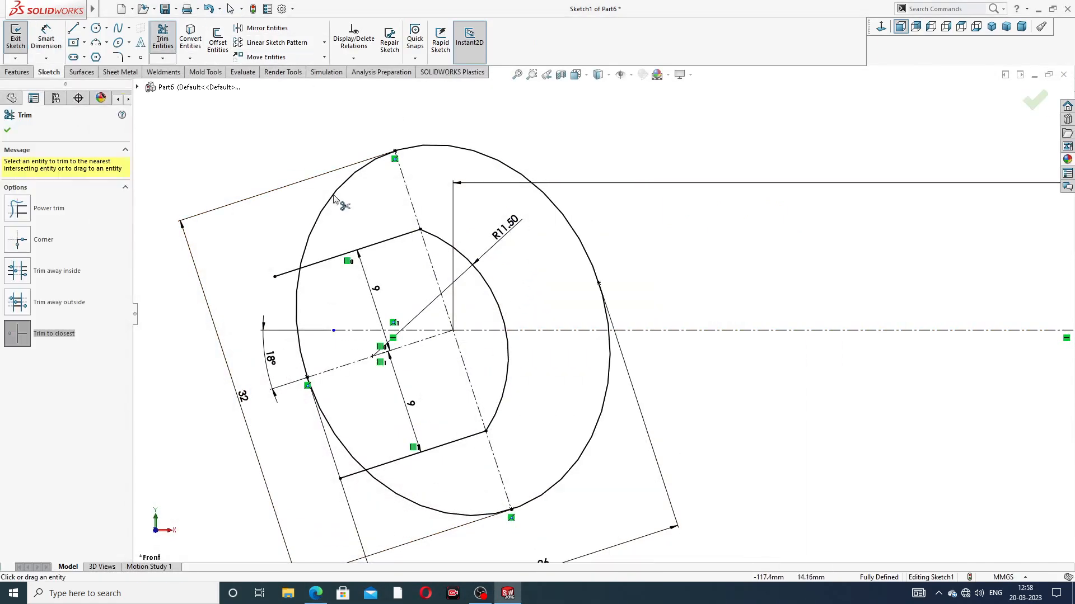
scroll(402, 298, "down", 2)
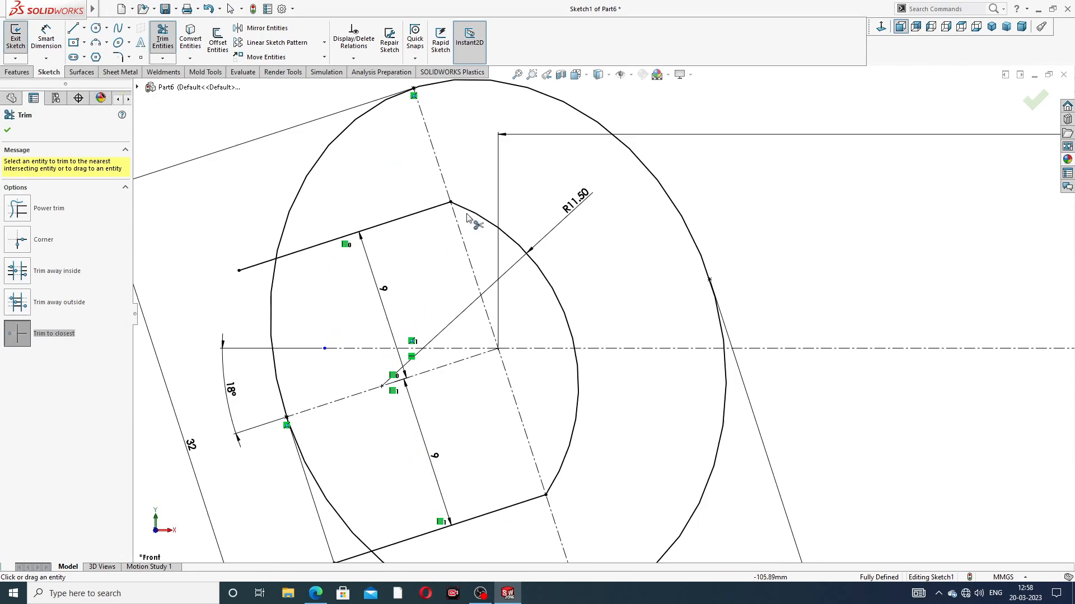
left_click(254, 267)
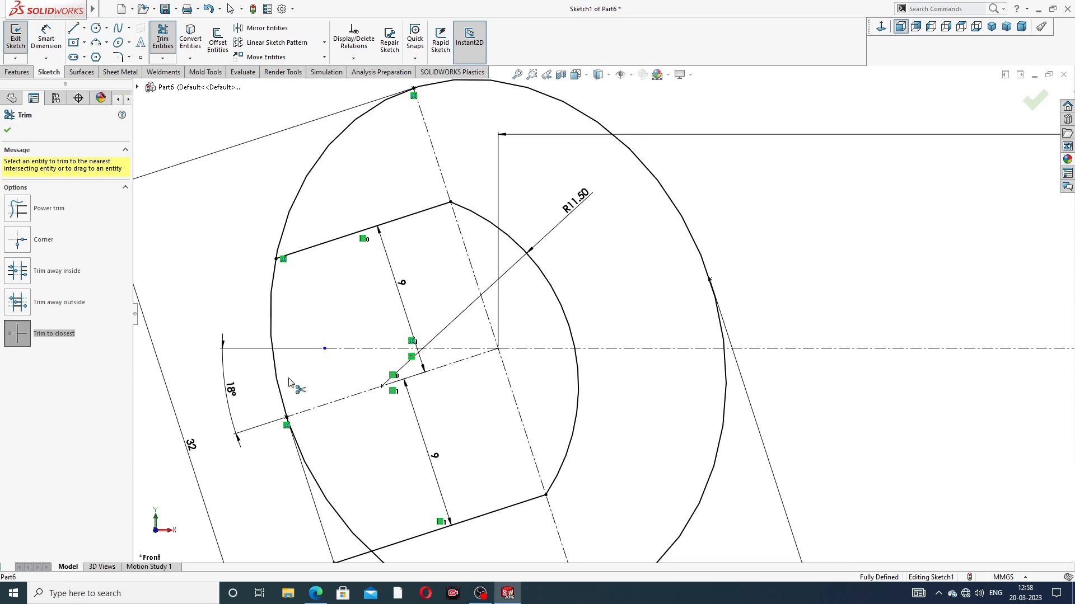
left_click(273, 323)
scroll(336, 455, "up", 2)
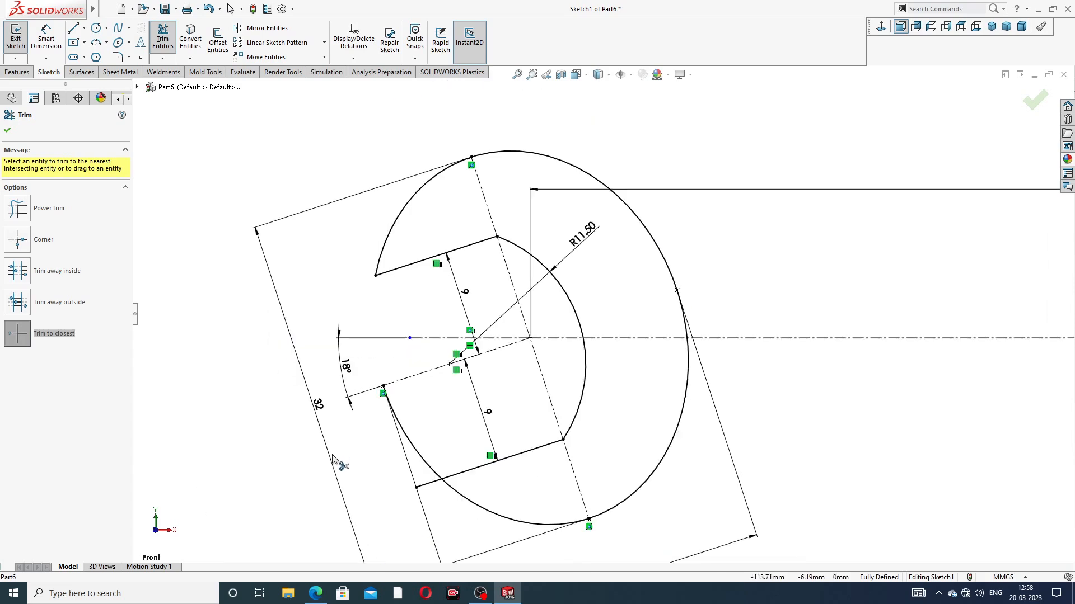
left_click(413, 449)
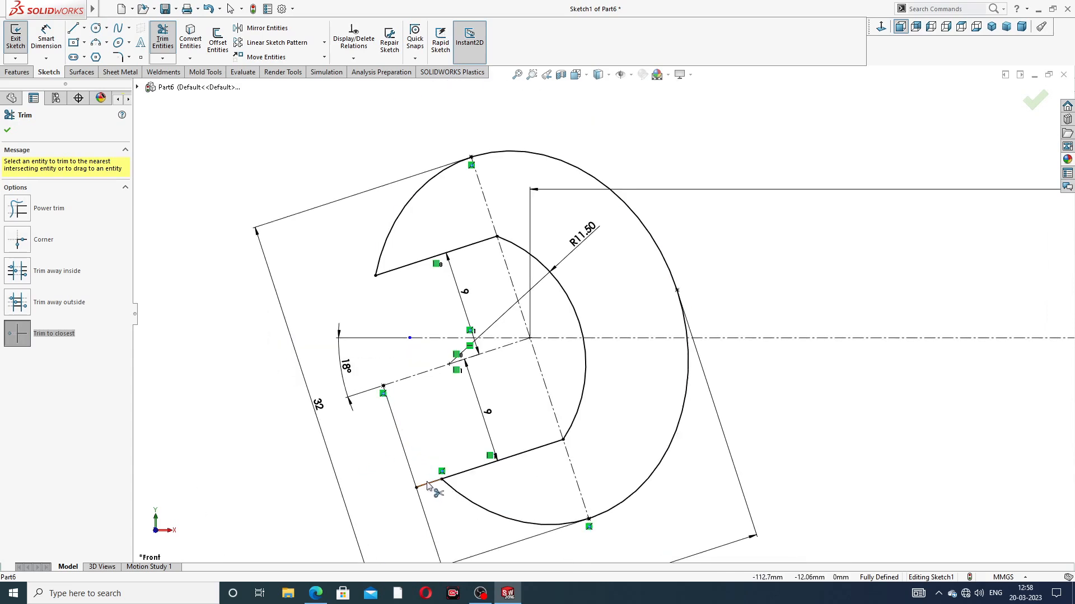
left_click(427, 485)
scroll(464, 409, "down", 1)
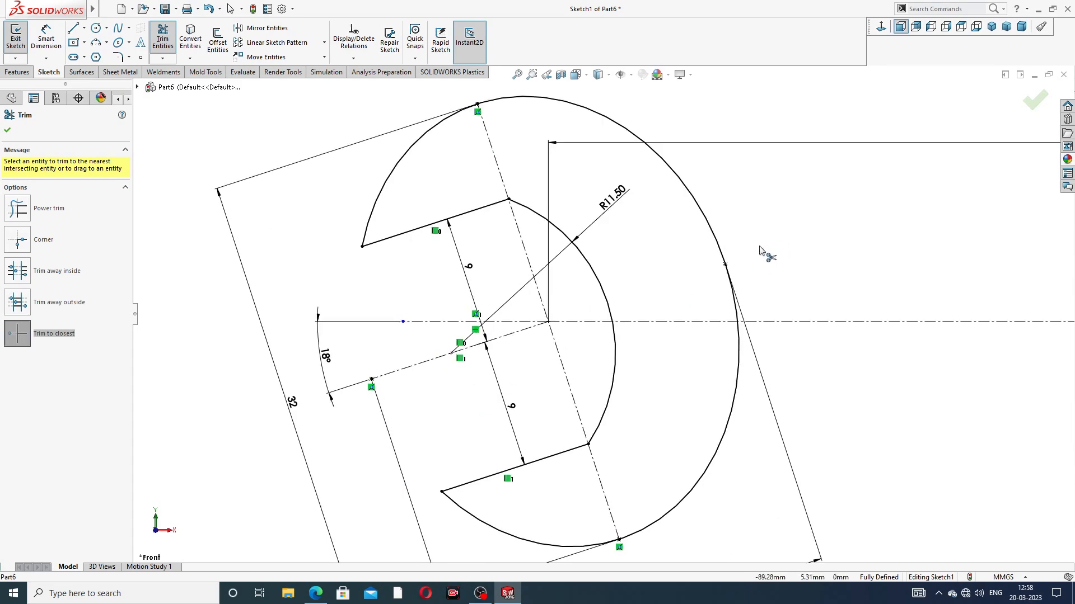
scroll(762, 252, "up", 3)
left_click(8, 131)
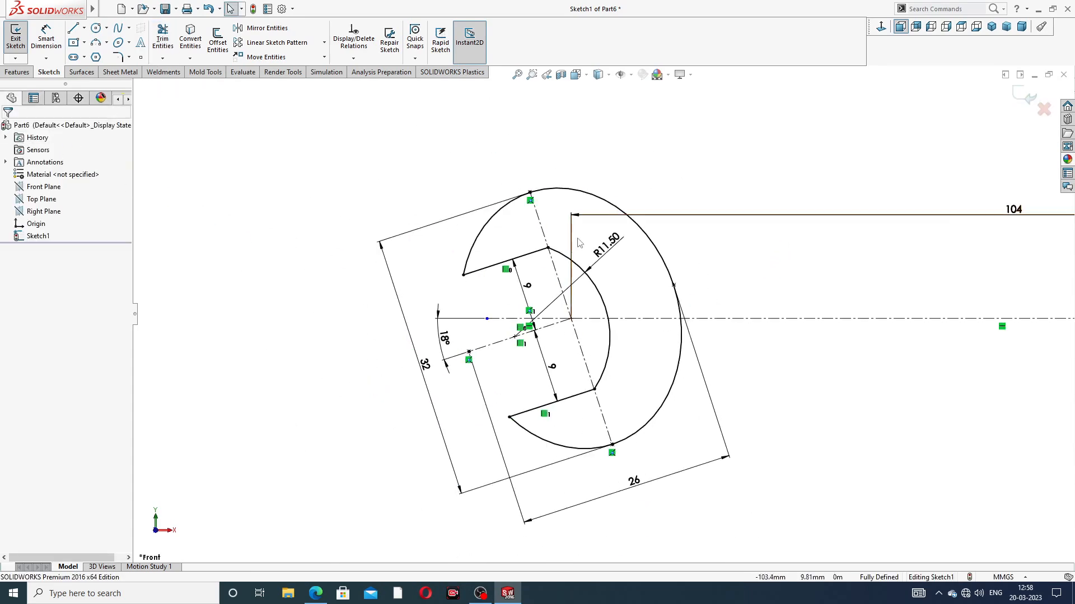
Step: Offset the minor-axis centerline of the ellipse at the origin 7.5 mm to both sides, with dimensions added
scroll(728, 299, "up", 3)
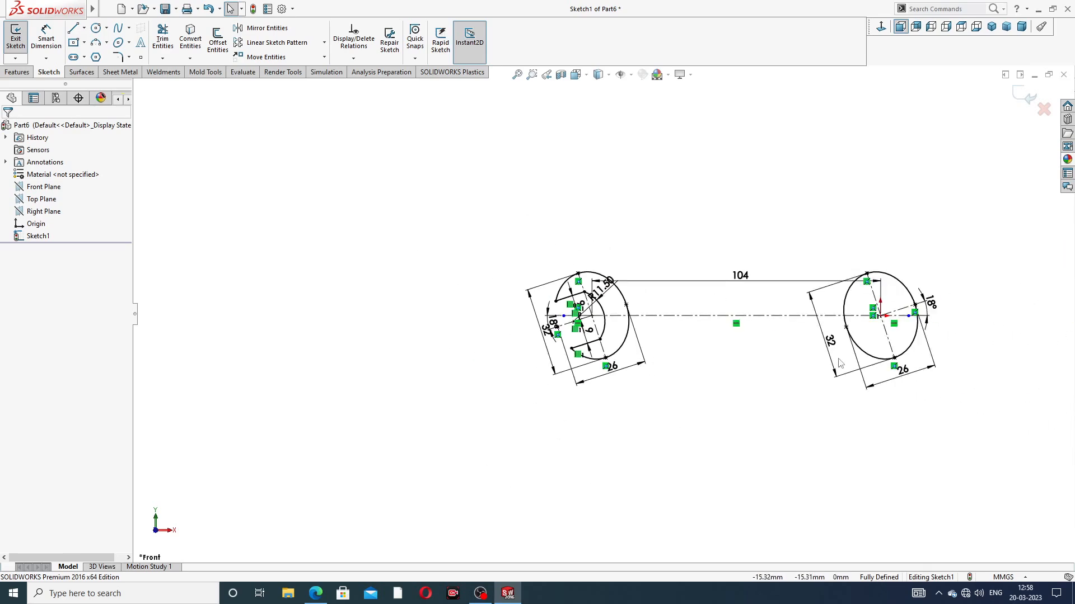
scroll(840, 363, "down", 5)
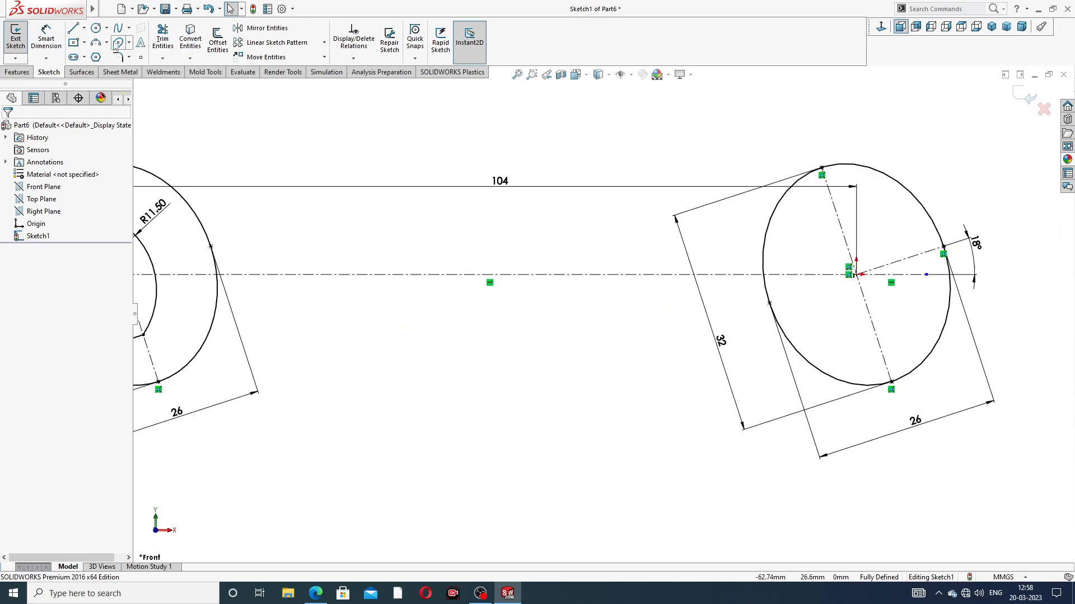
left_click(217, 39)
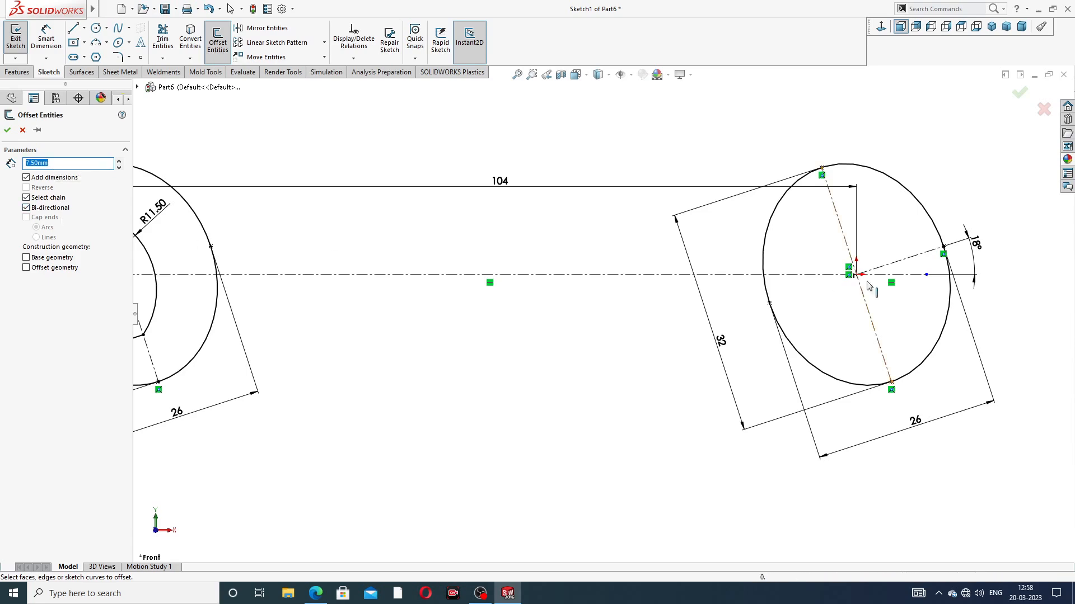
left_click(909, 263)
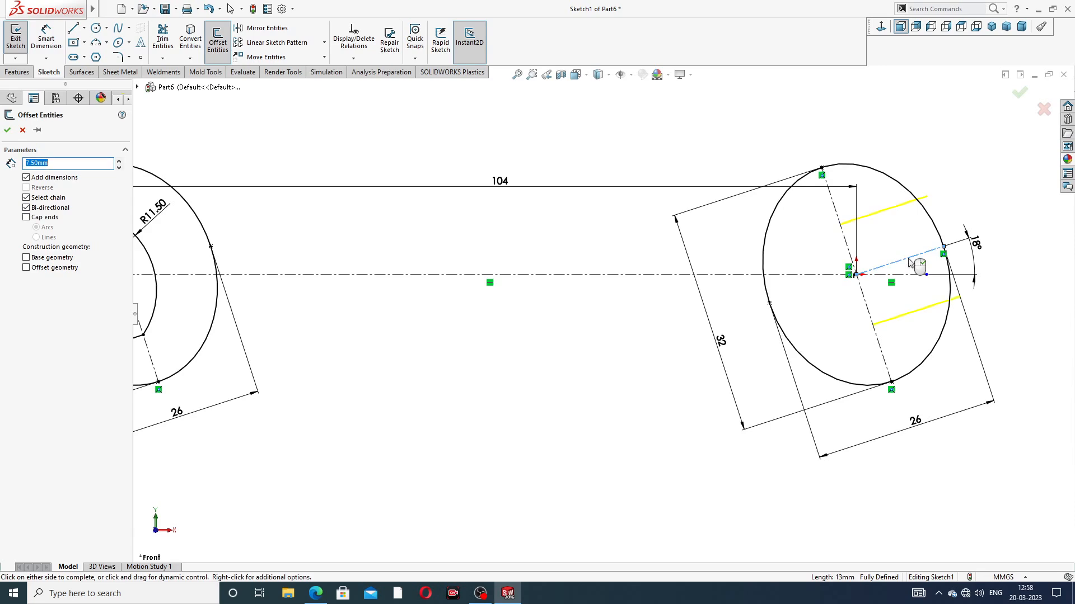
left_click(1018, 93)
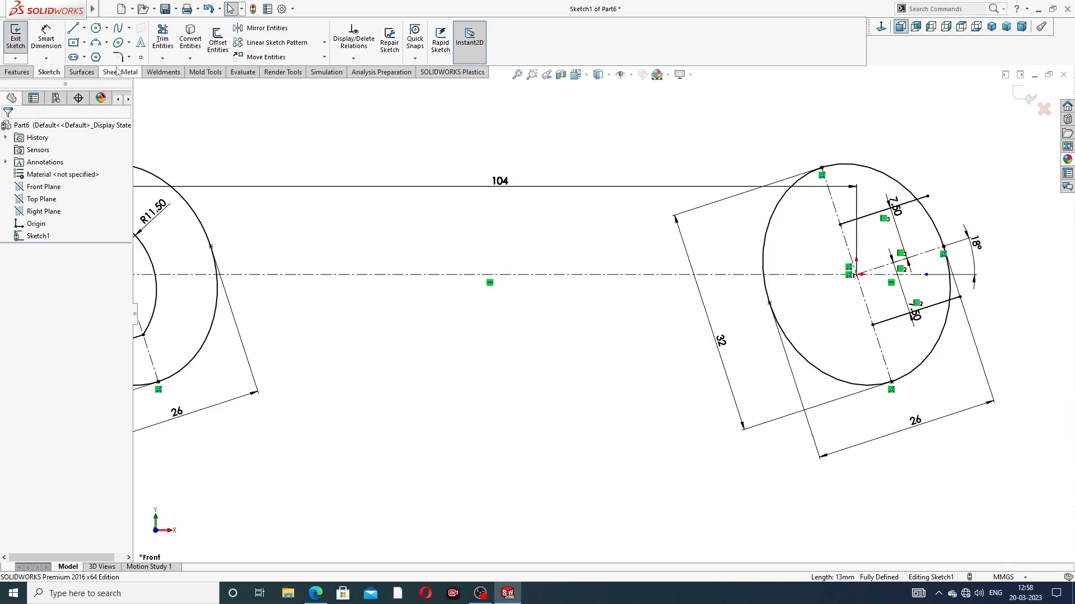
Step: Sketch a 3 Point Arc of about 8.5 mm radius joining the jaw lines' inner ends in the right head, bulging toward the handle
left_click(105, 43)
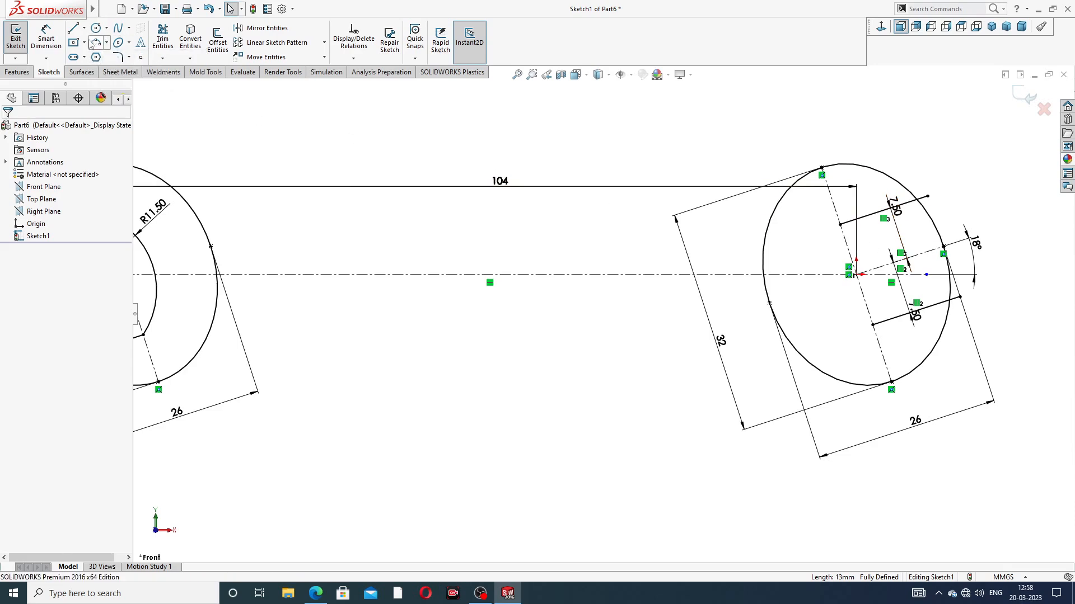
left_click(96, 44)
left_click(124, 84)
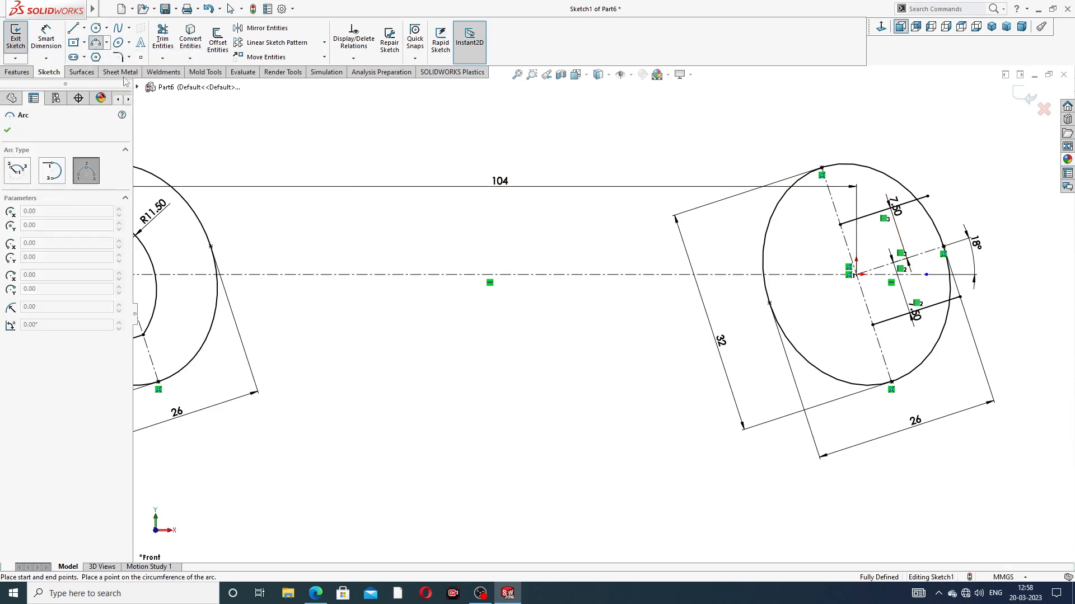
left_click(840, 225)
left_click(873, 325)
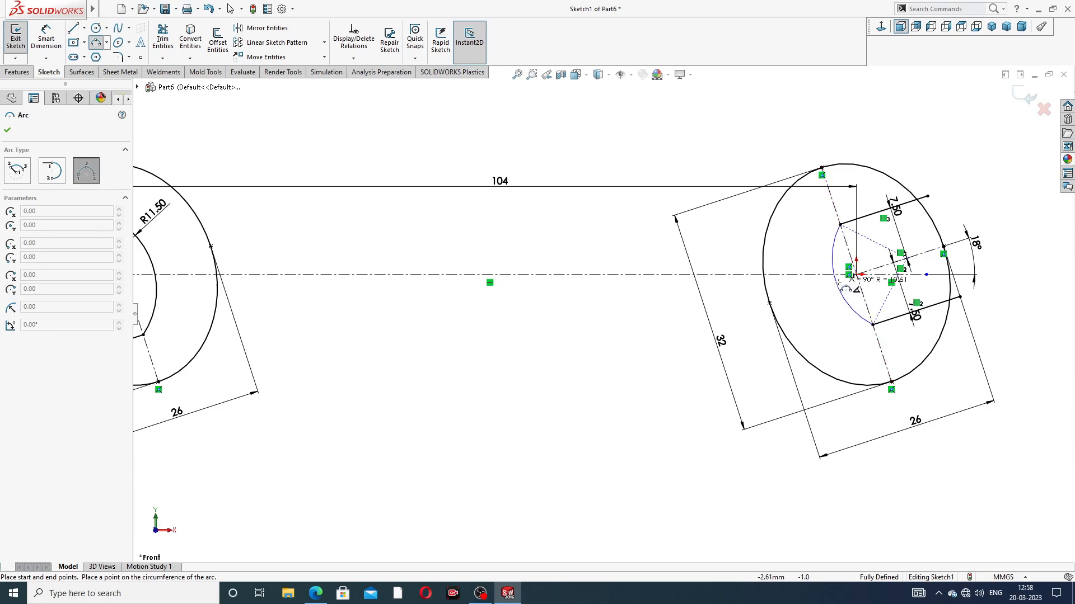
left_click(826, 284)
right_click(932, 119)
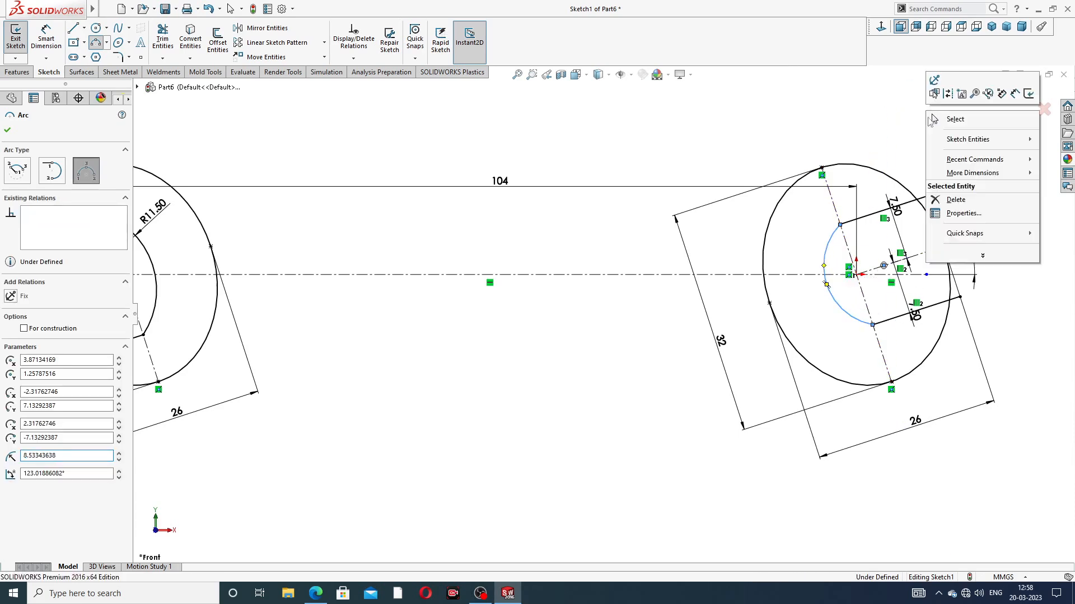
left_click(951, 119)
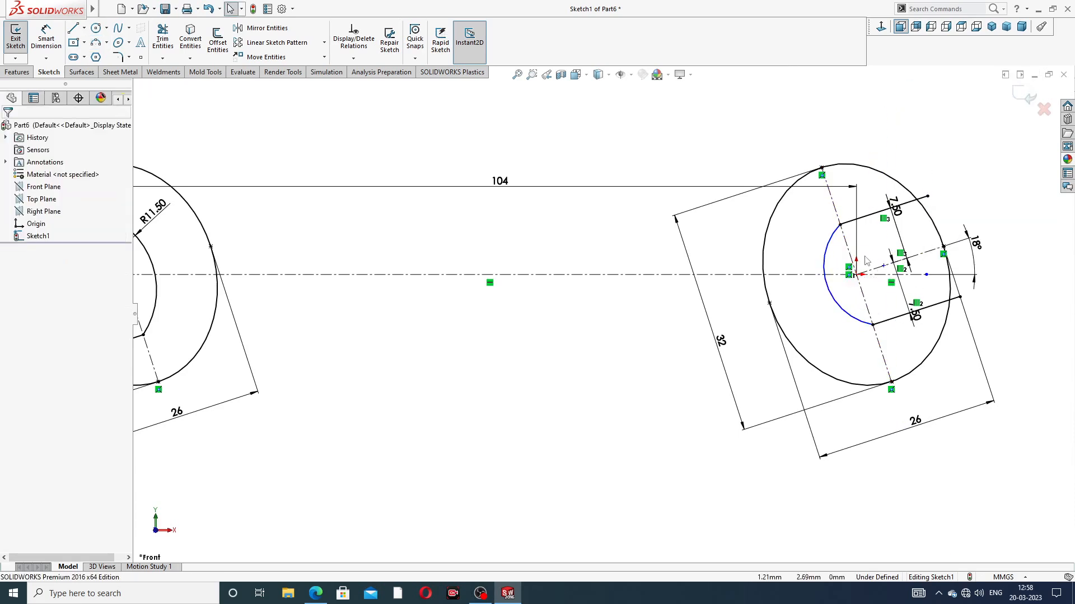
Step: Dimension the right jaw arc's radius as 10 mm and check it against the spanner PDF
left_click(37, 47)
left_click(827, 289)
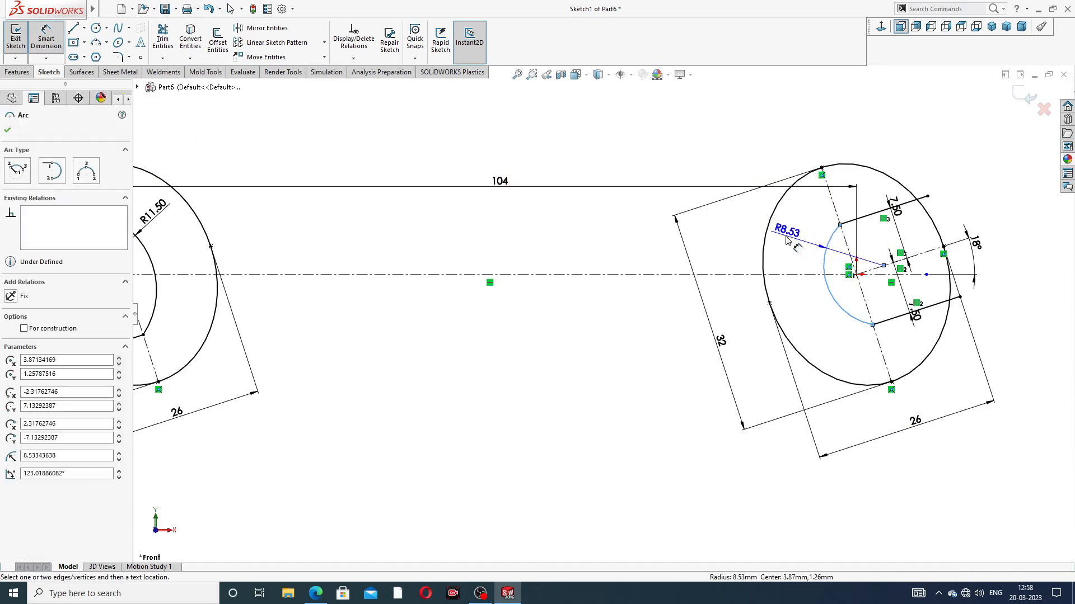
left_click(786, 240)
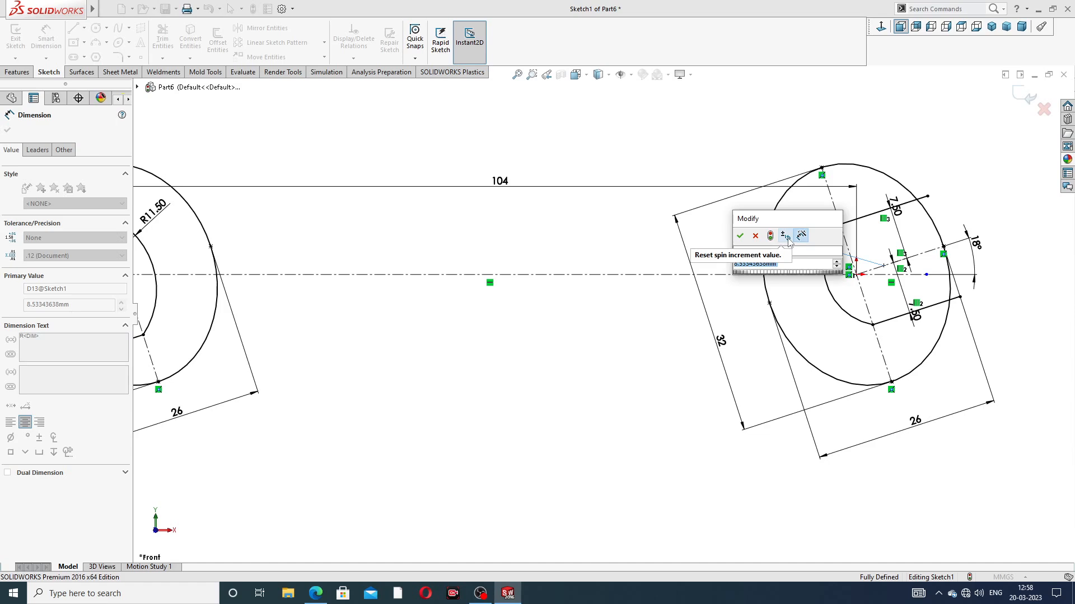
type("10")
key("Return")
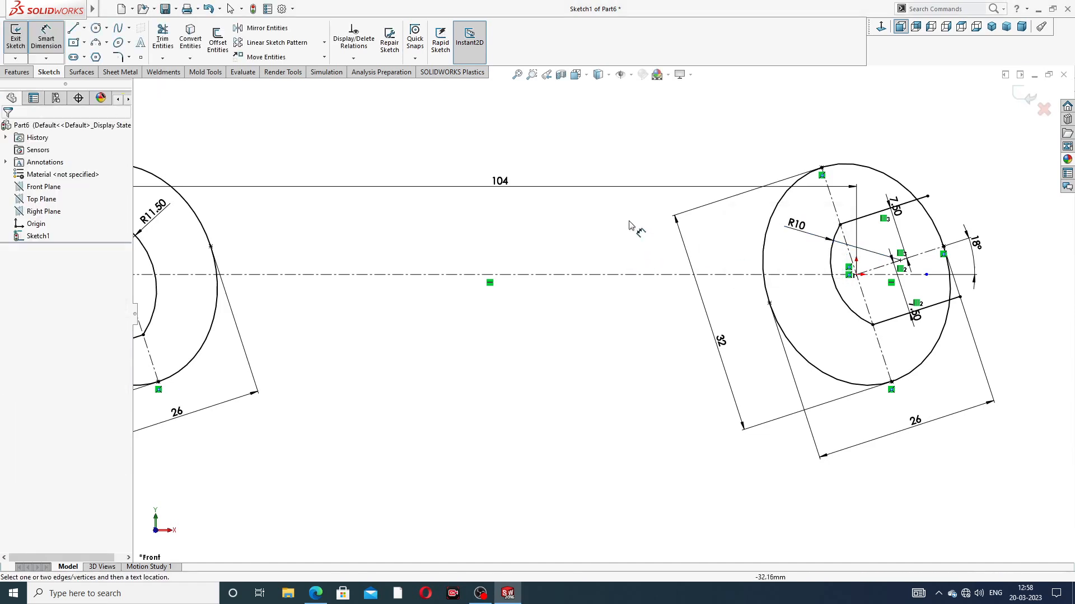
right_click(630, 225)
left_click(652, 167)
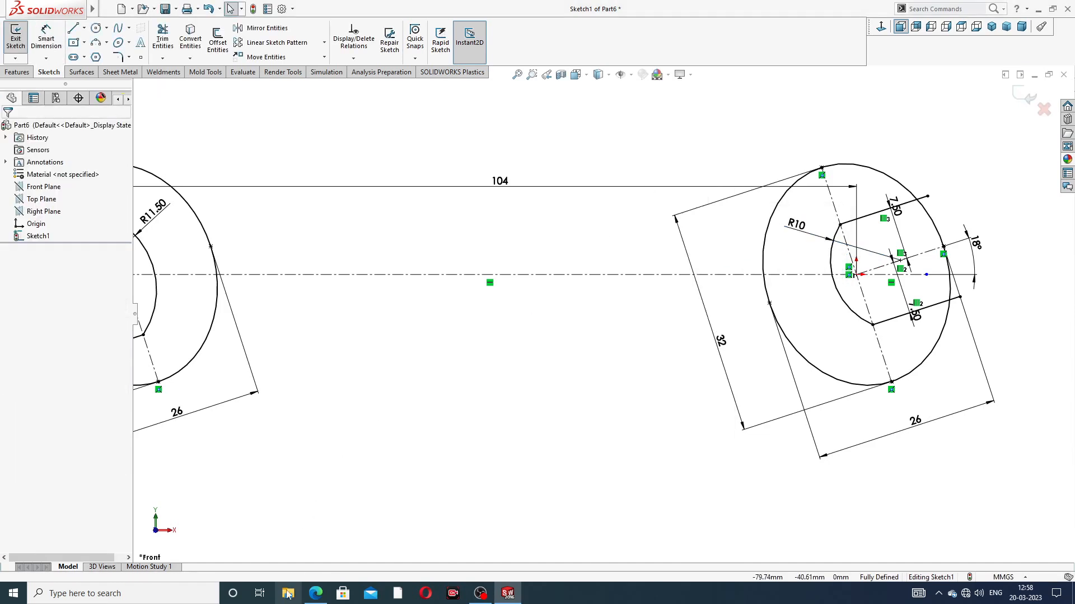
left_click(317, 594)
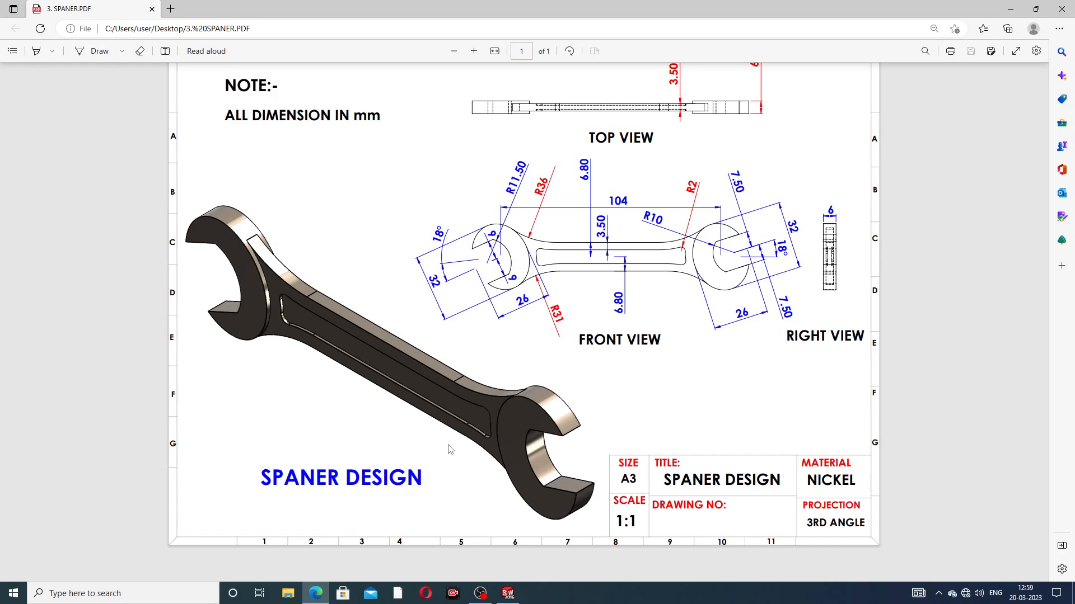
left_click(317, 594)
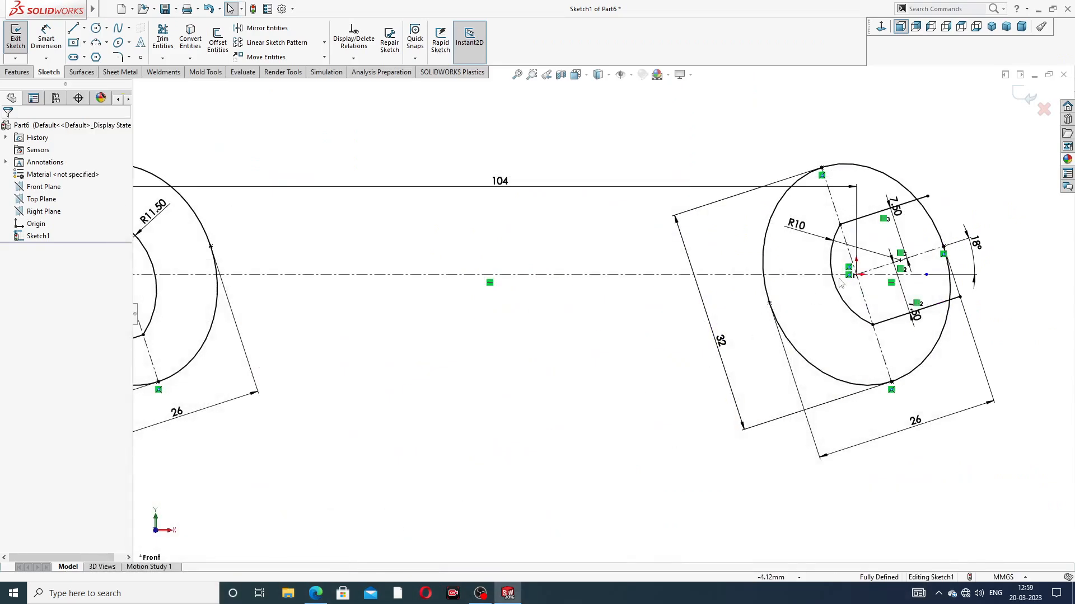
Step: Trim the right ellipse between the two jaw lines and the line ends outside it to open the right jaw
left_click(161, 38)
scroll(800, 263, "down", 2)
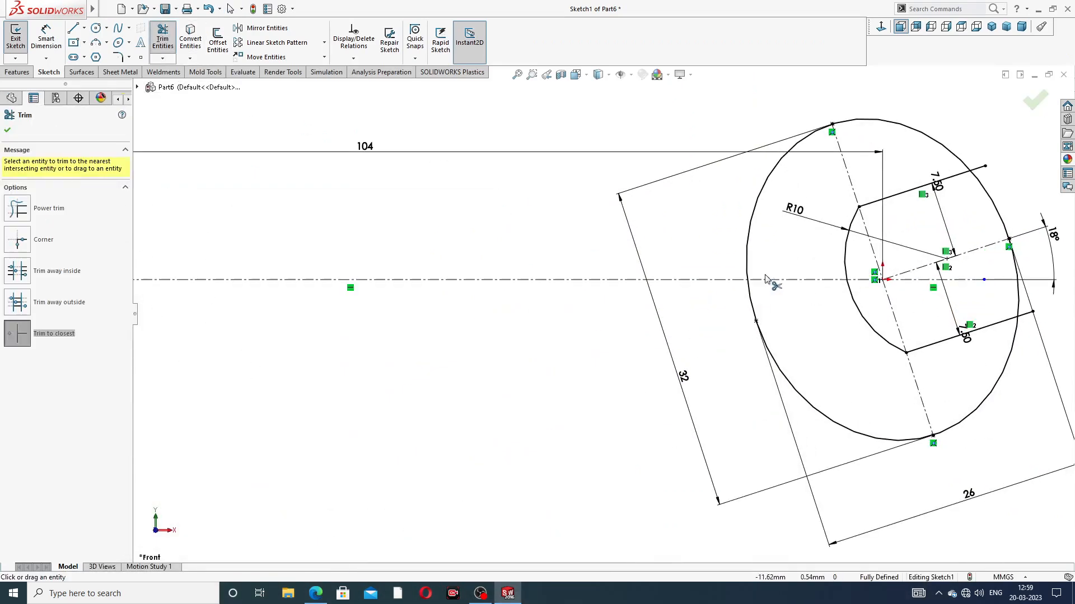
left_click(979, 169)
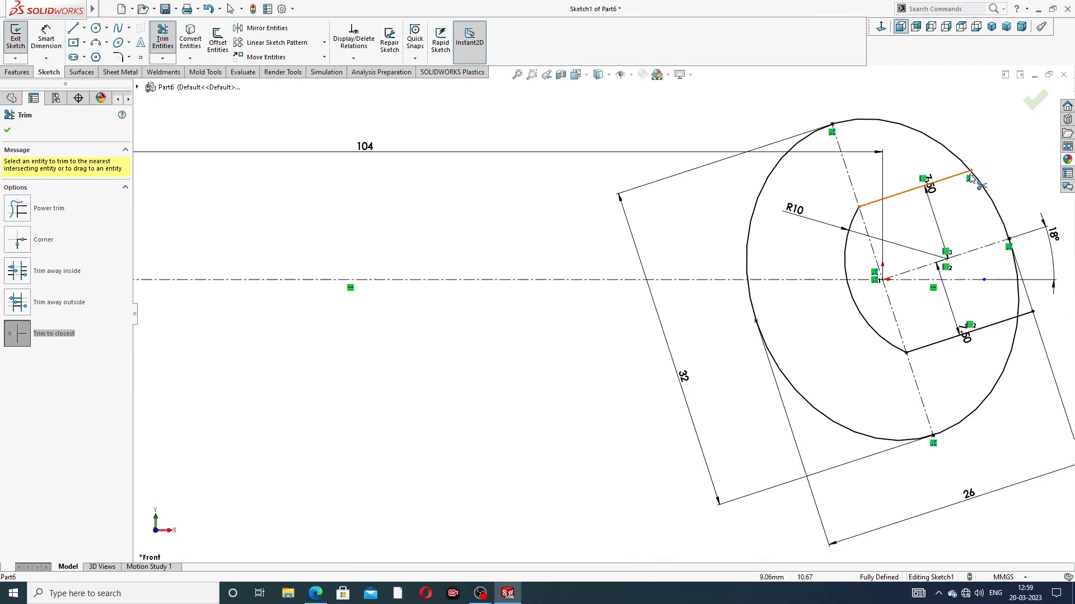
left_click(988, 196)
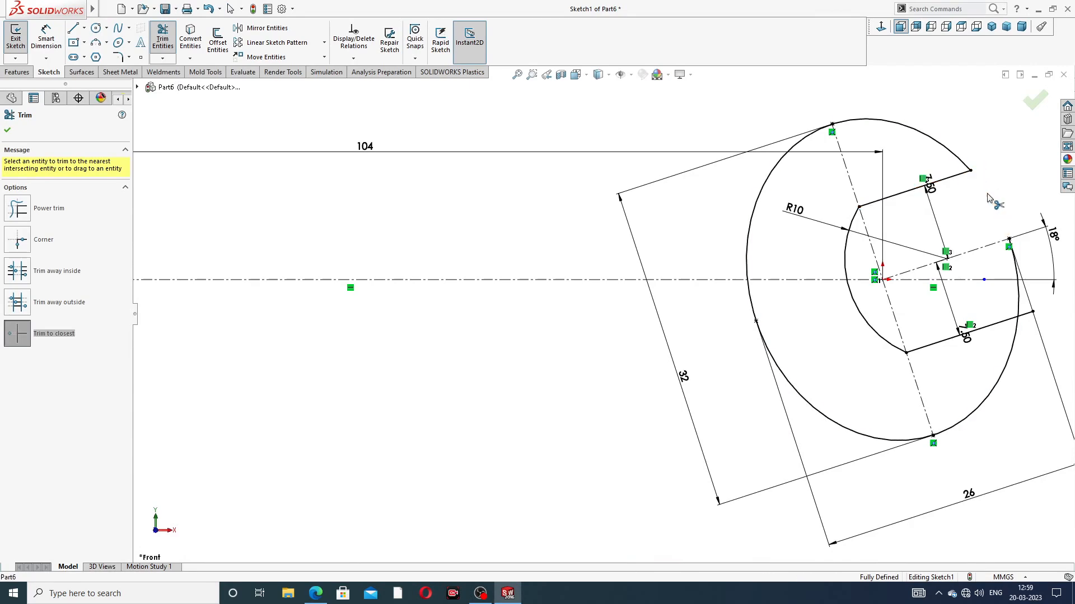
left_click(1020, 292)
left_click(1028, 317)
scroll(985, 295, "up", 3)
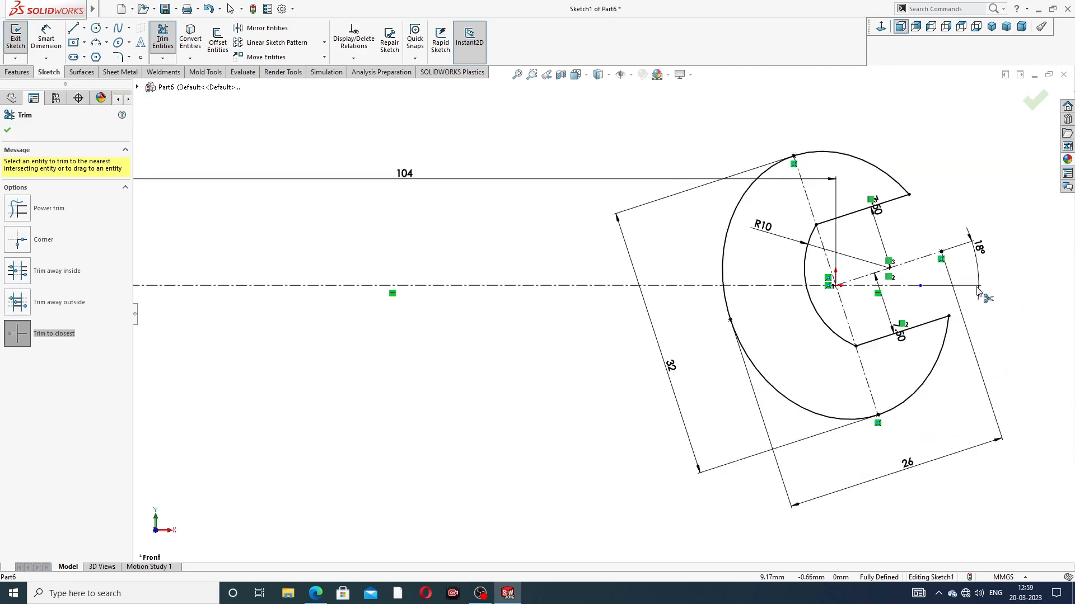
scroll(840, 253, "up", 2)
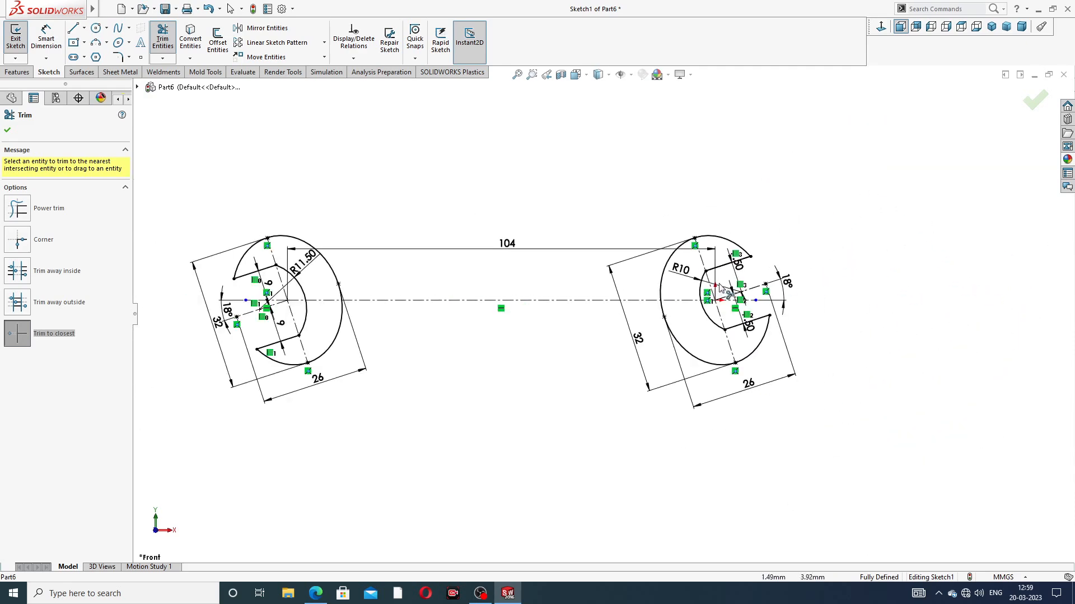
right_click(937, 161)
left_click(956, 168)
Step: Reposition the 7.5 mm dimensions inside the right jaw opening, shifting them toward its open end
scroll(552, 308, "down", 2)
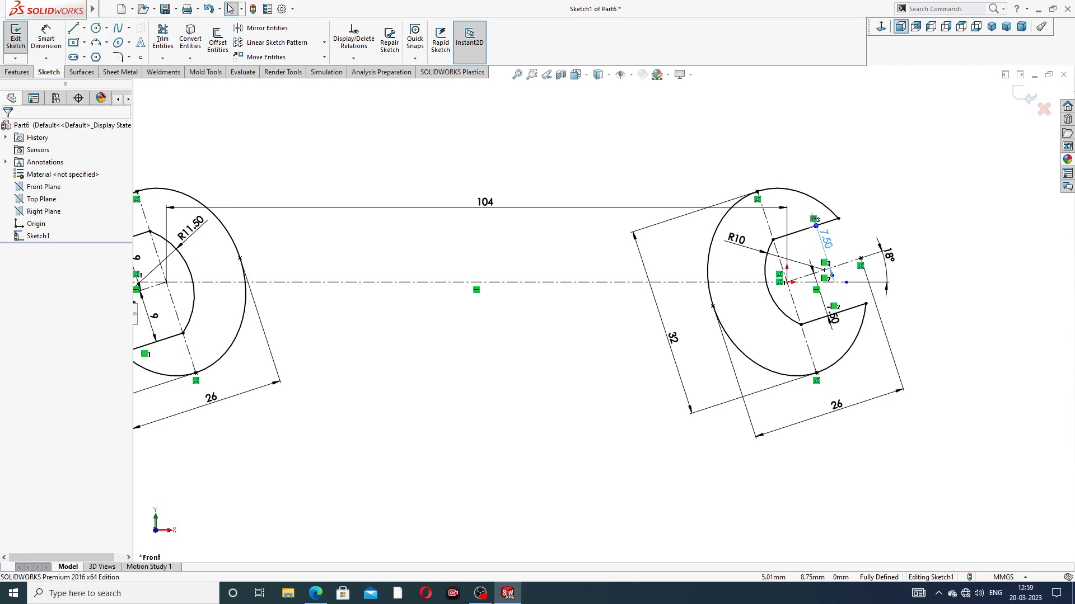
left_click(834, 315)
left_click_drag(843, 312, 853, 308)
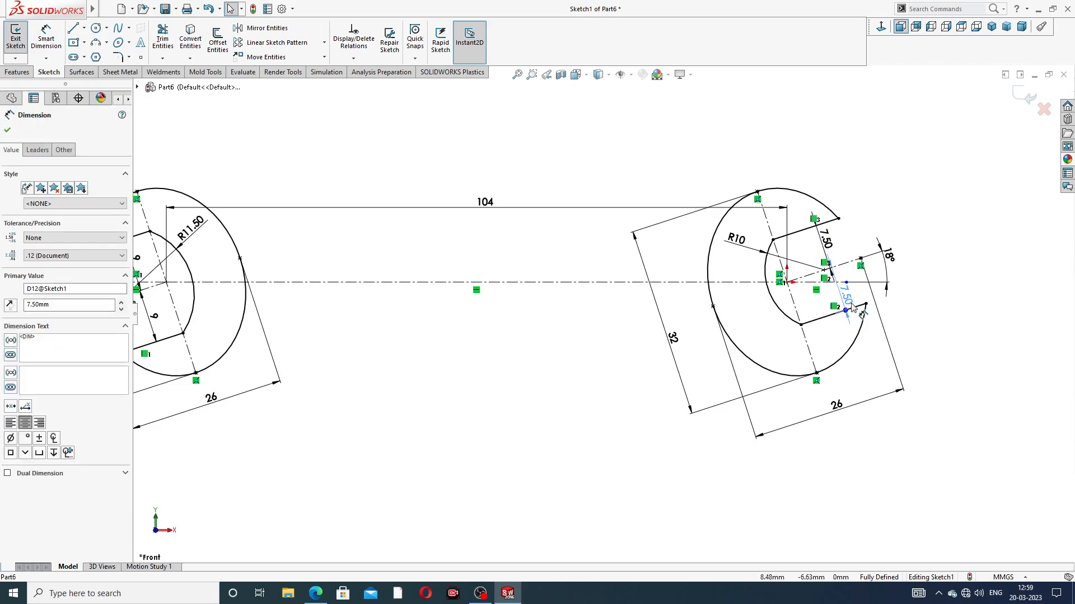
scroll(372, 317, "up", 2)
scroll(415, 320, "down", 2)
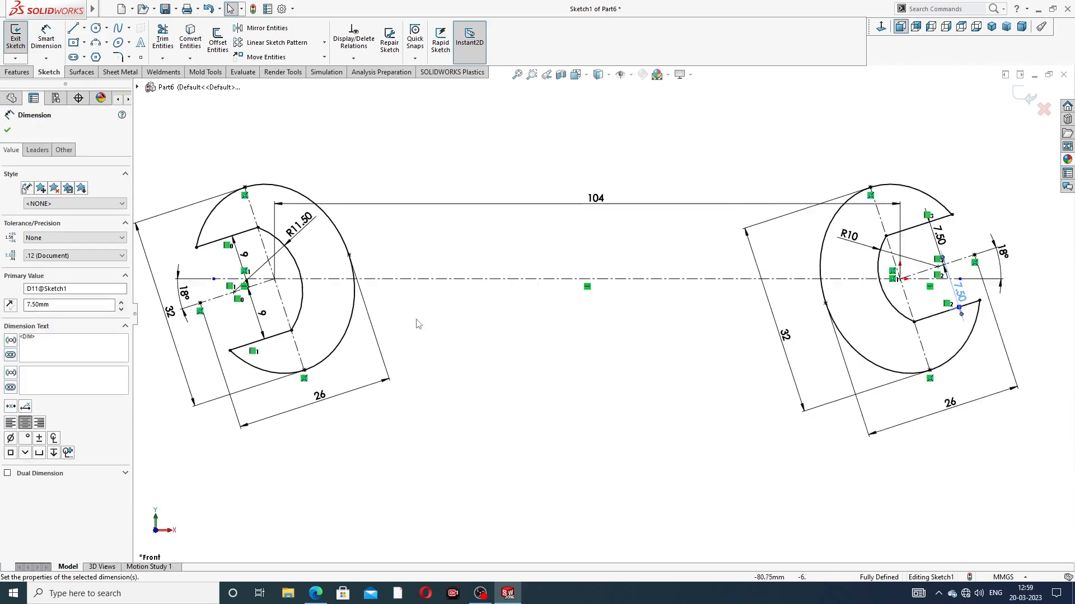
left_click(8, 130)
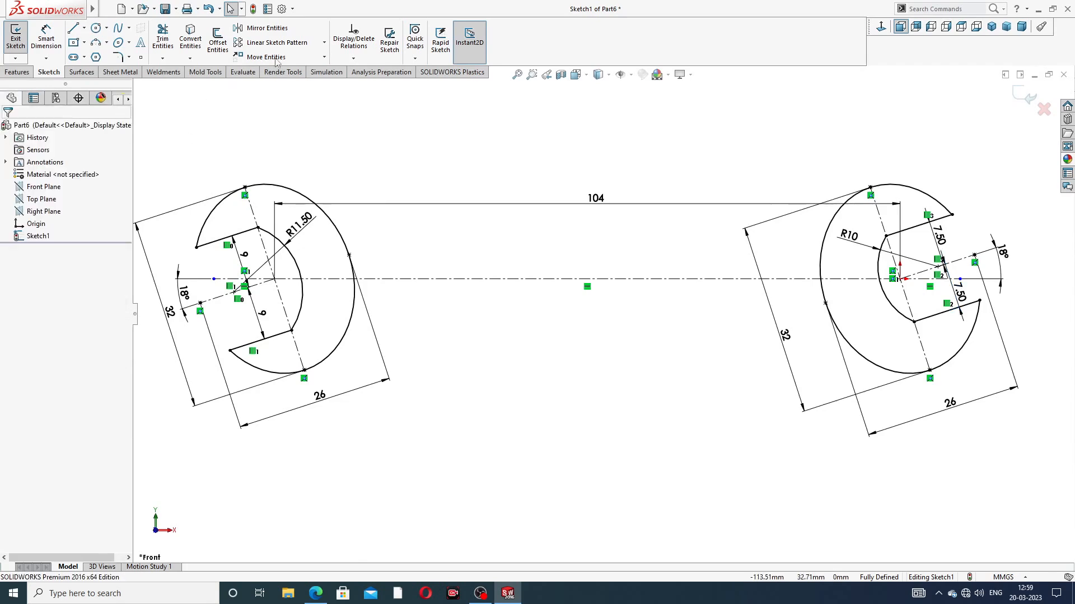
Step: Consult the spanner PDF and offset the horizontal centerline between the heads 7.5 mm to both sides, with dimensions added
left_click(218, 42)
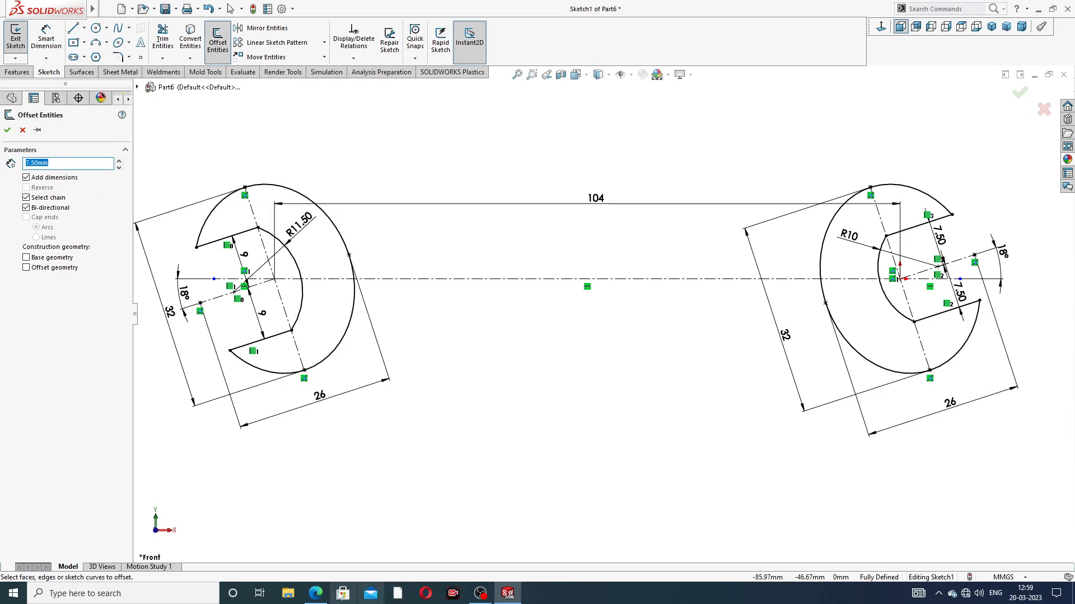
key("alt+Tab")
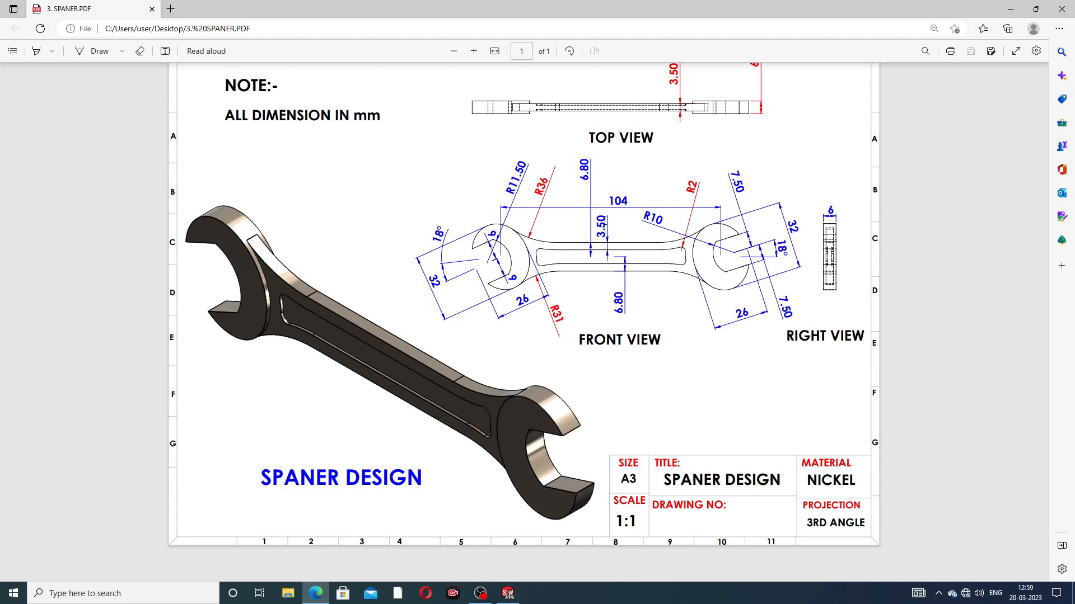
left_click(320, 595)
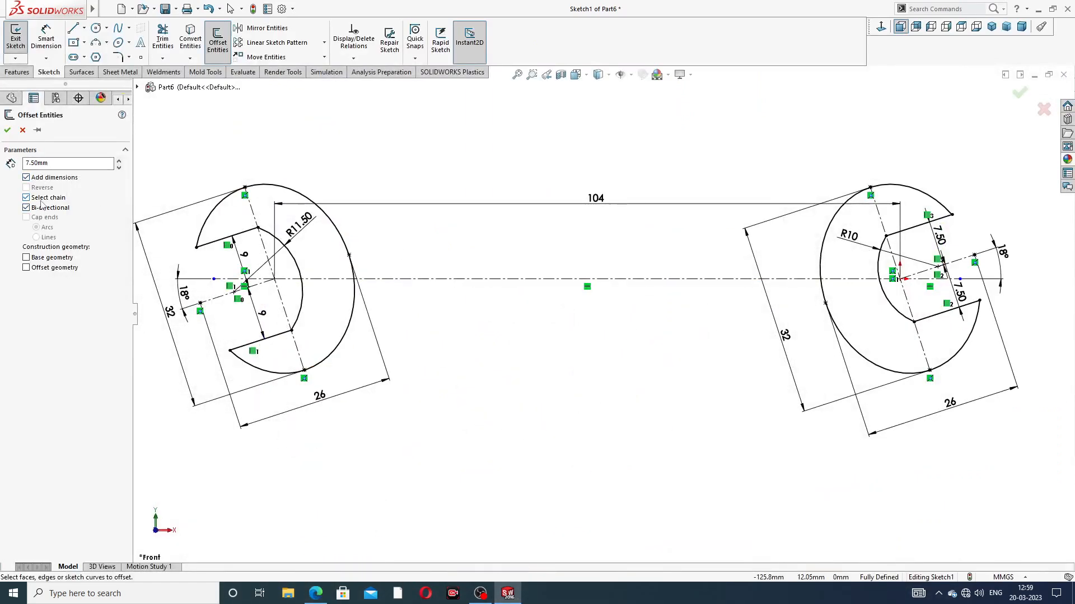
left_click(567, 279)
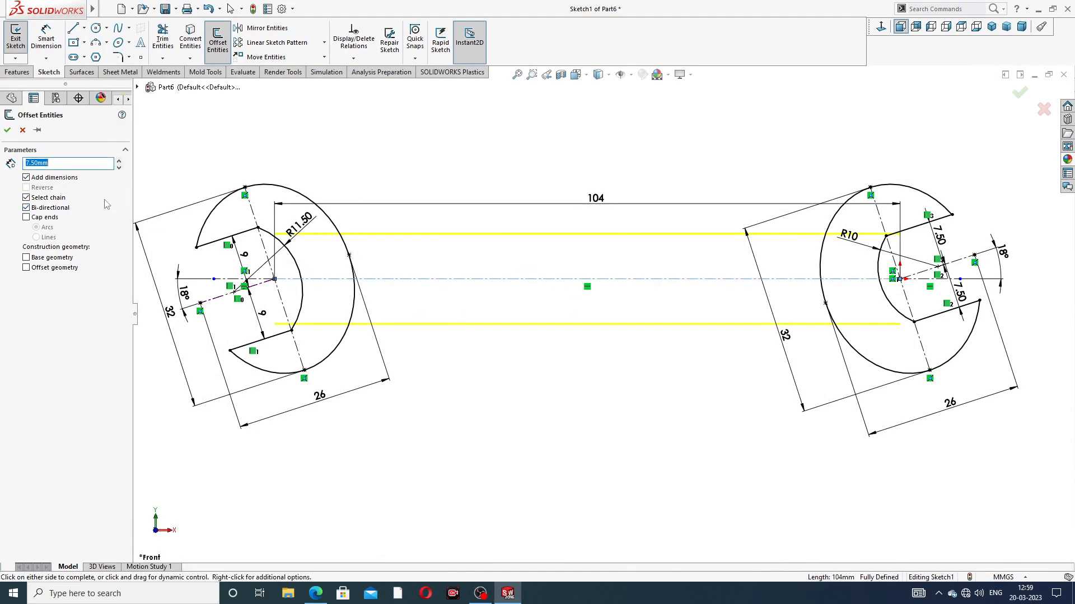
left_click(7, 130)
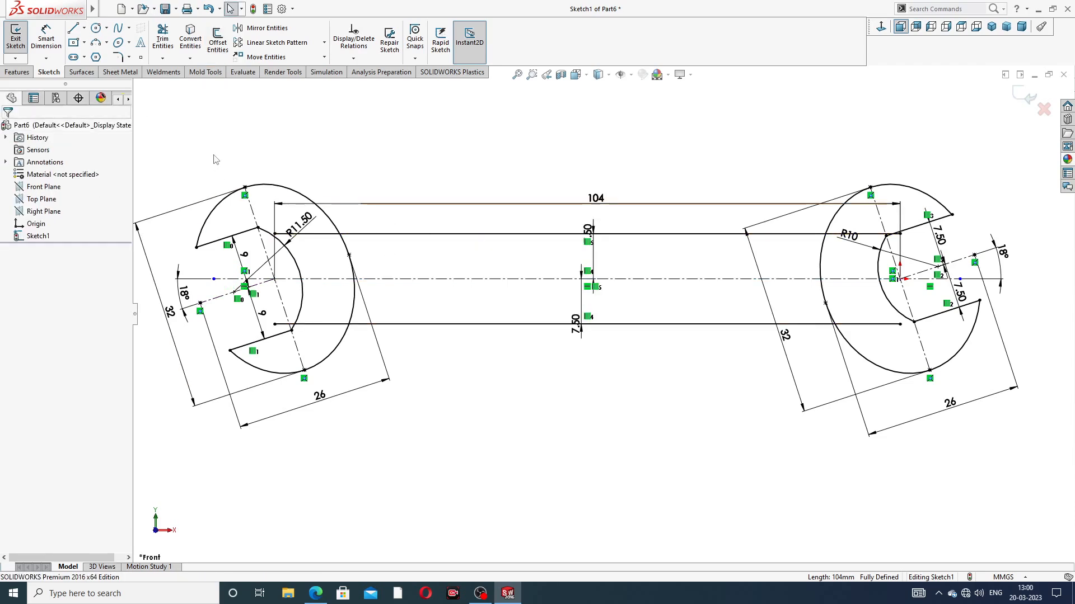
Step: Trim both handle lines where they run inside the left head, including the leftover pieces in the jaw opening
left_click(163, 38)
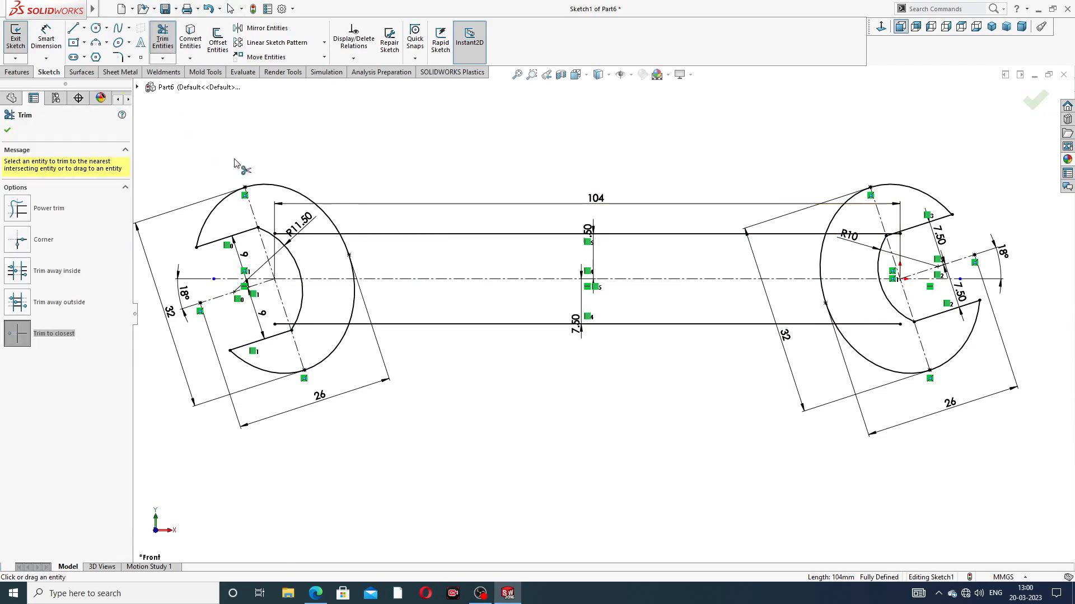
scroll(297, 258, "down", 5)
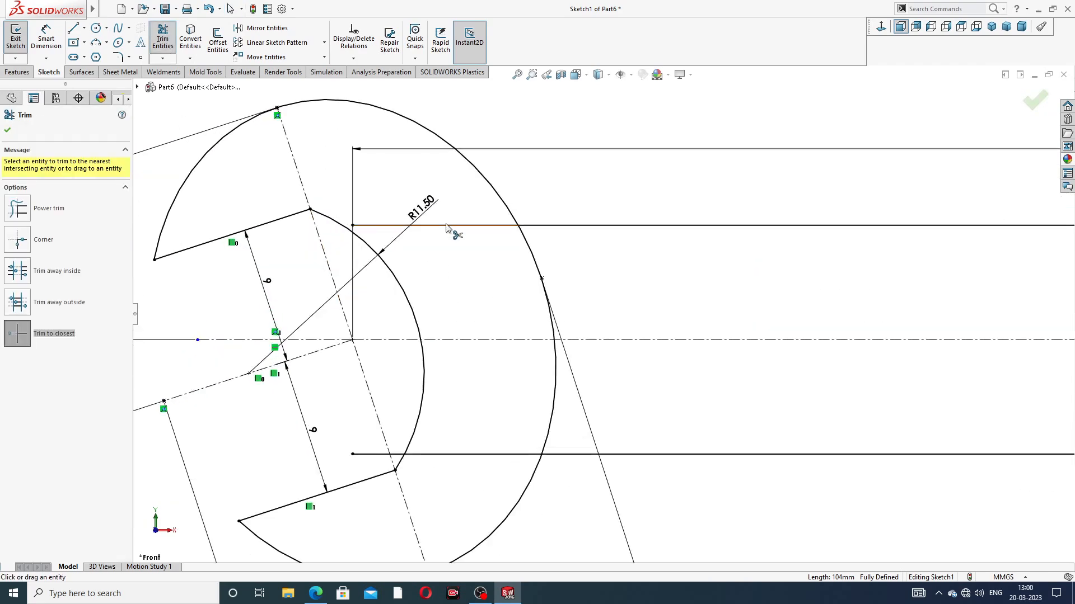
left_click(489, 454)
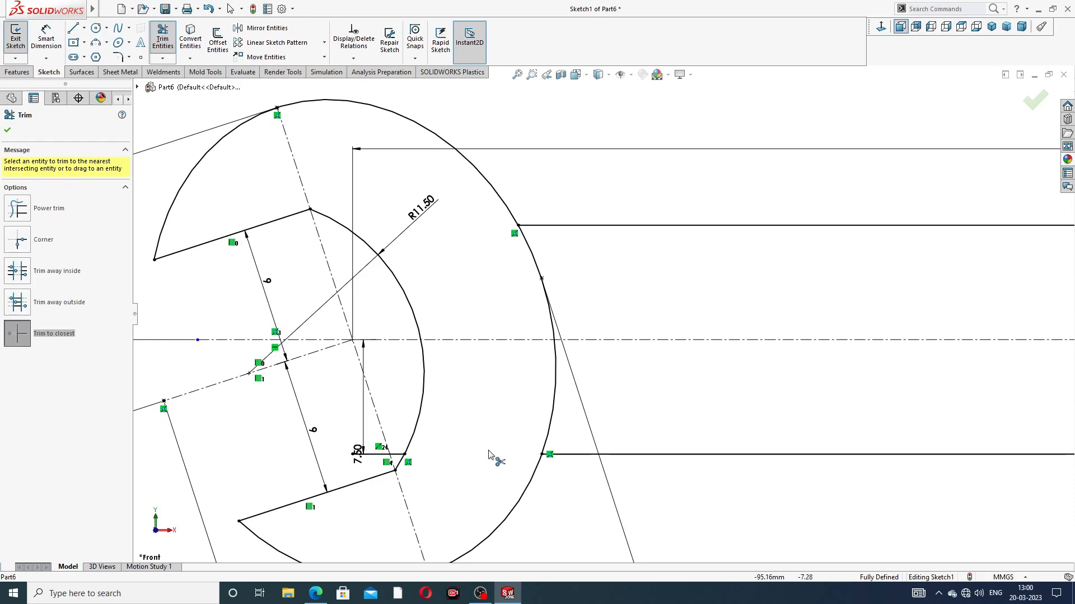
scroll(361, 448, "down", 2)
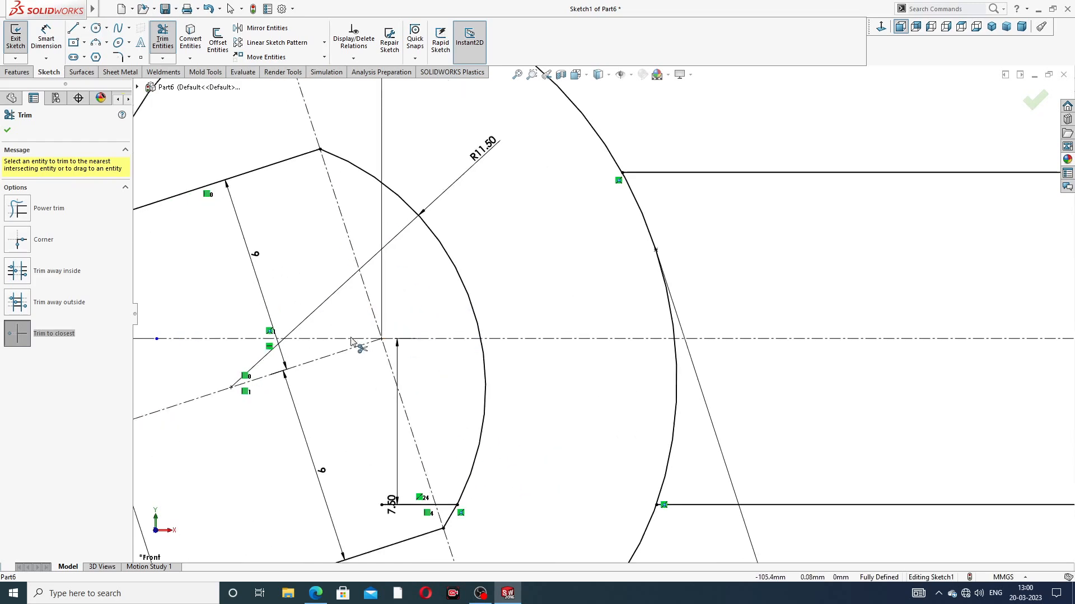
left_click(417, 505)
scroll(420, 492, "down", 5)
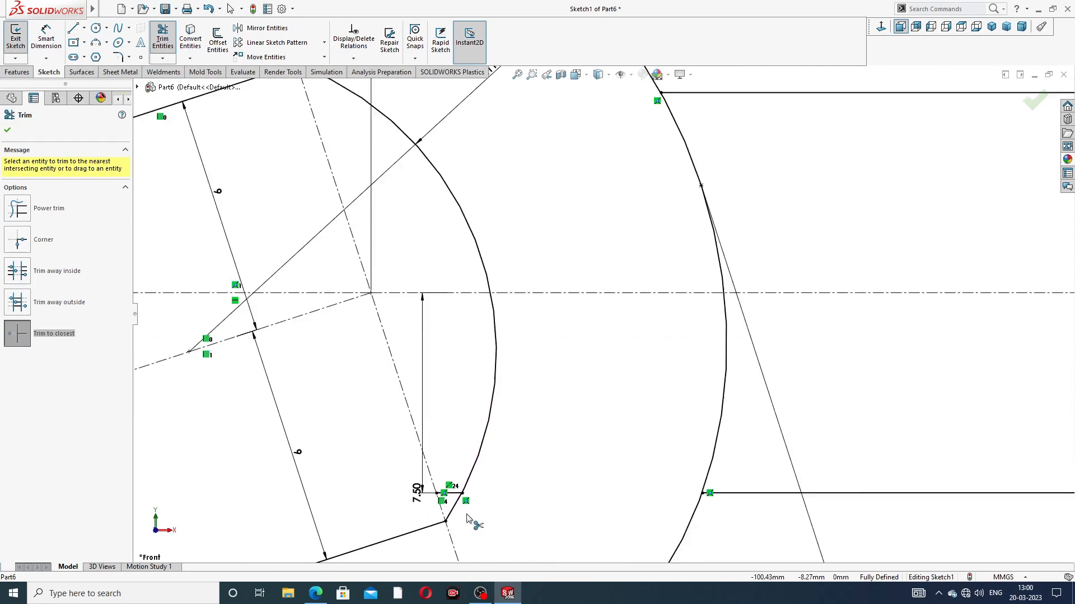
left_click(495, 391)
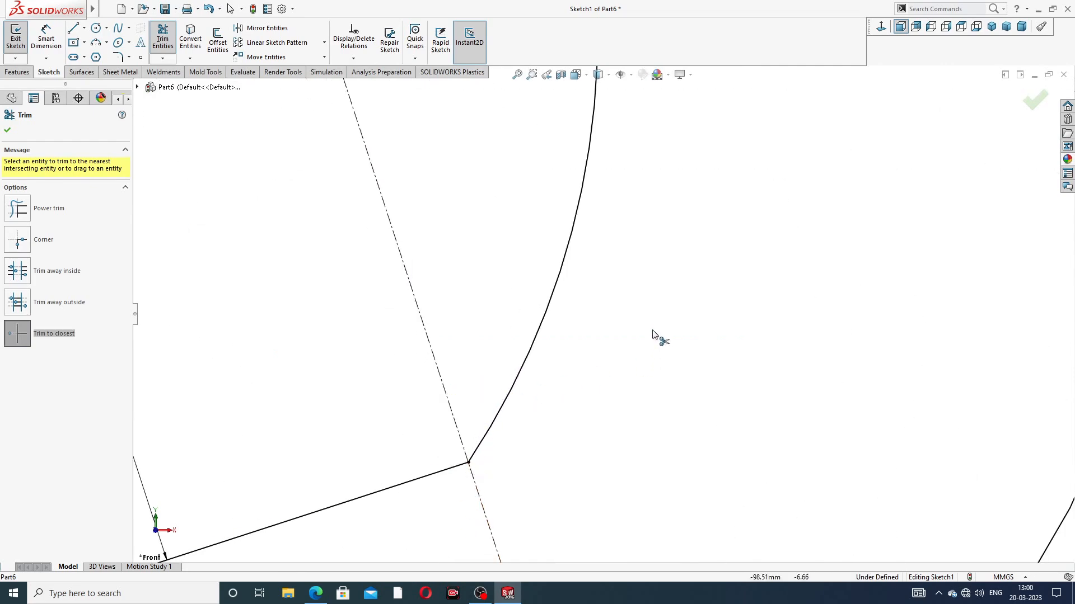
scroll(652, 291, "up", 6)
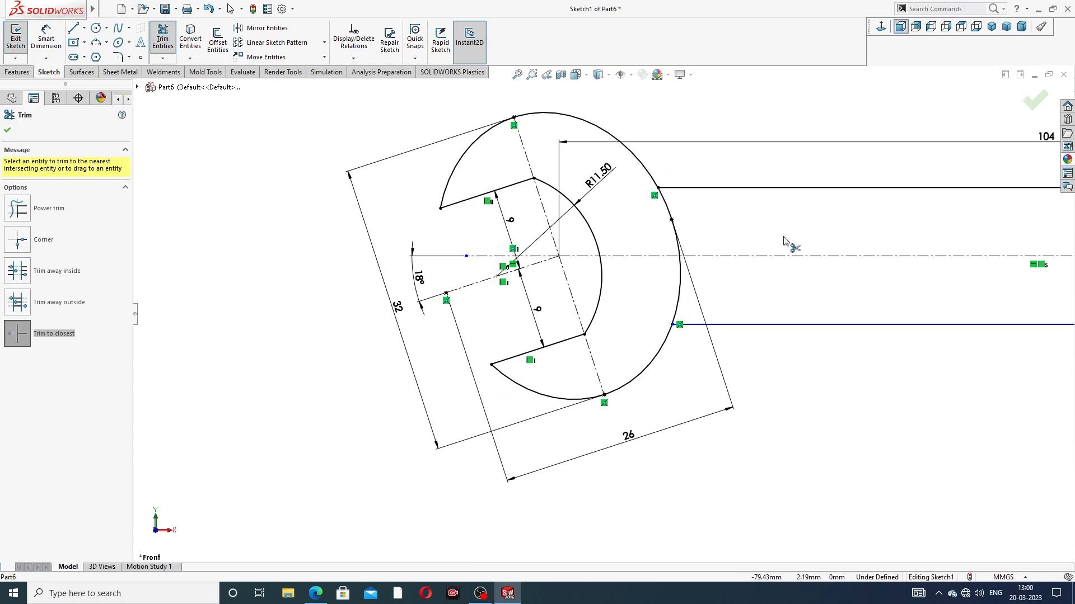
Step: Trim the upper handle line where it runs inside the right head, including the leftover piece at the jaw corner
scroll(806, 269, "up", 5)
scroll(913, 294, "down", 3)
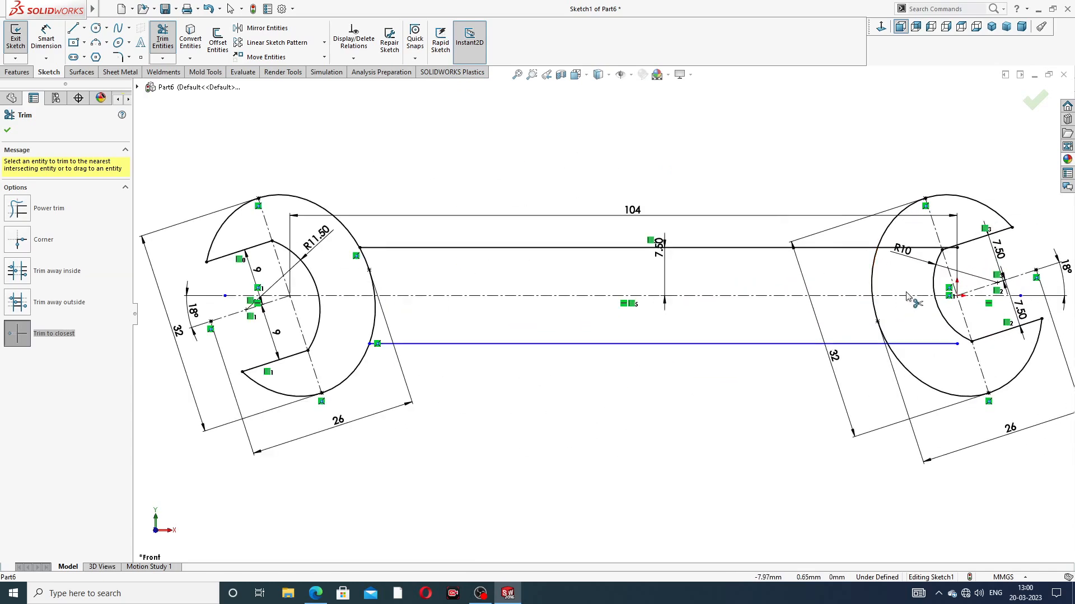
scroll(906, 295, "down", 2)
left_click(918, 230)
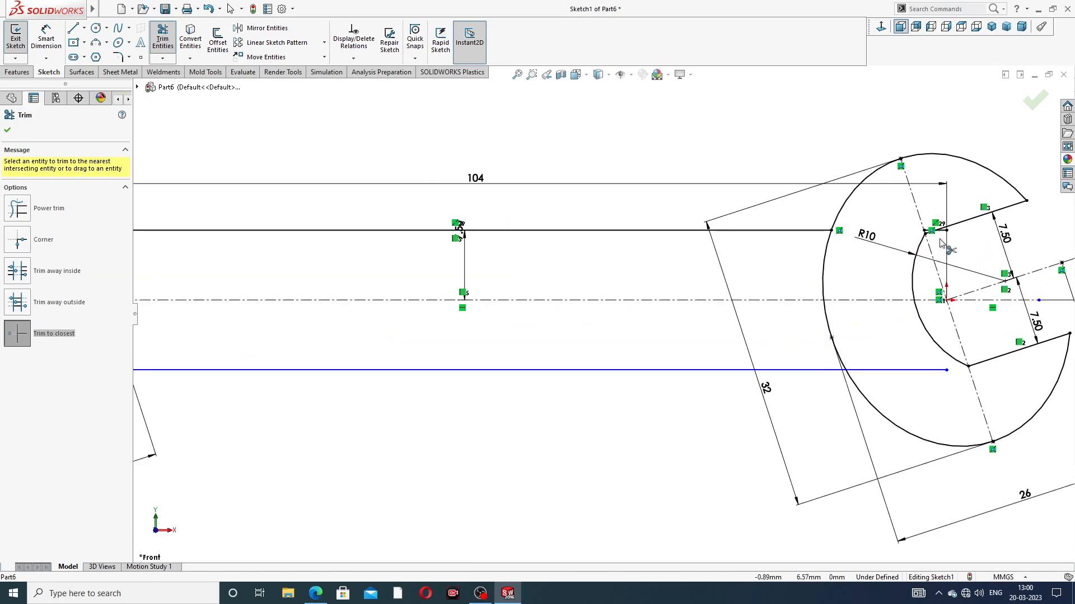
scroll(941, 242, "down", 3)
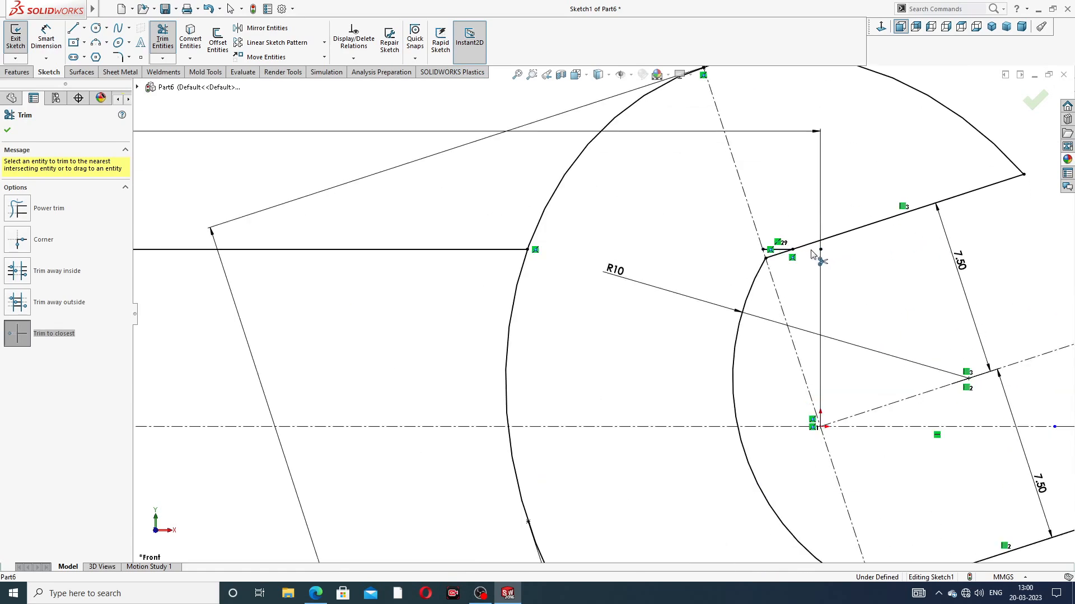
scroll(815, 251, "down", 3)
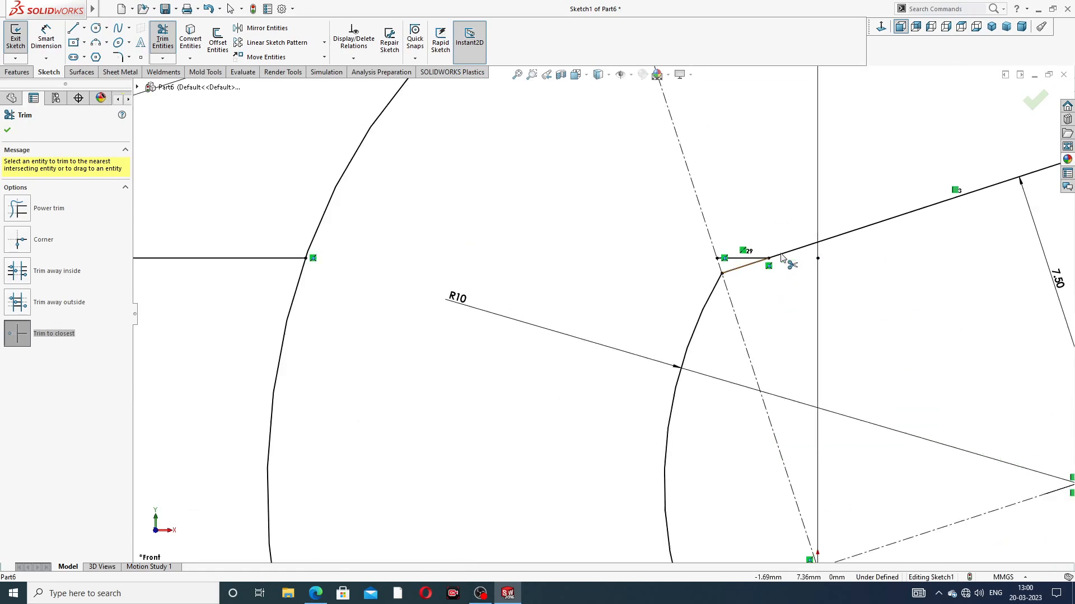
left_click(746, 261)
scroll(748, 331, "up", 5)
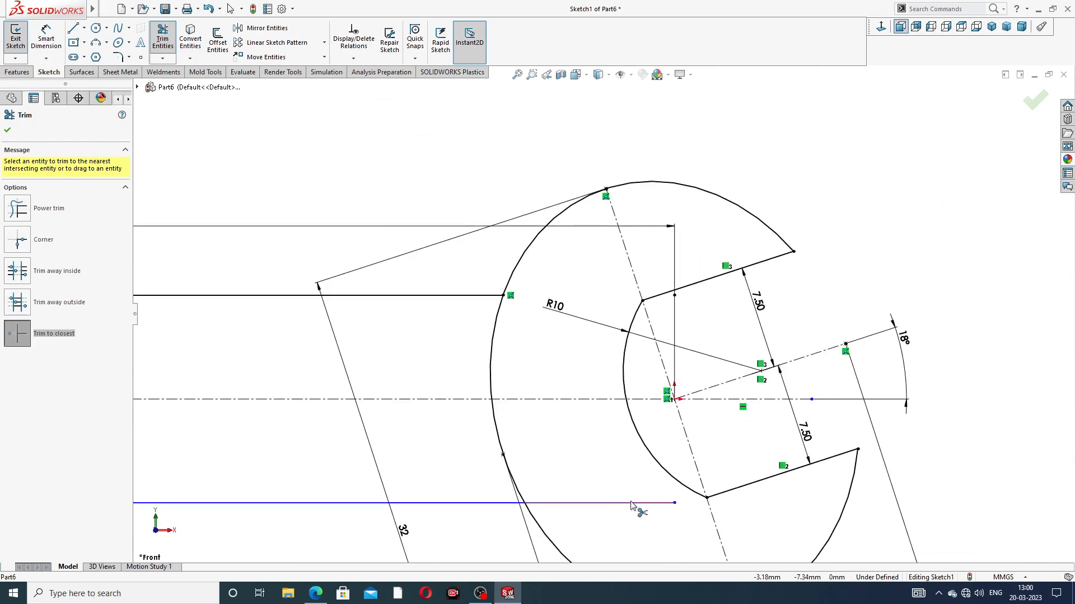
Step: Trim the end of the lower handle line that runs inside the right head and finish trimming
left_click(631, 504)
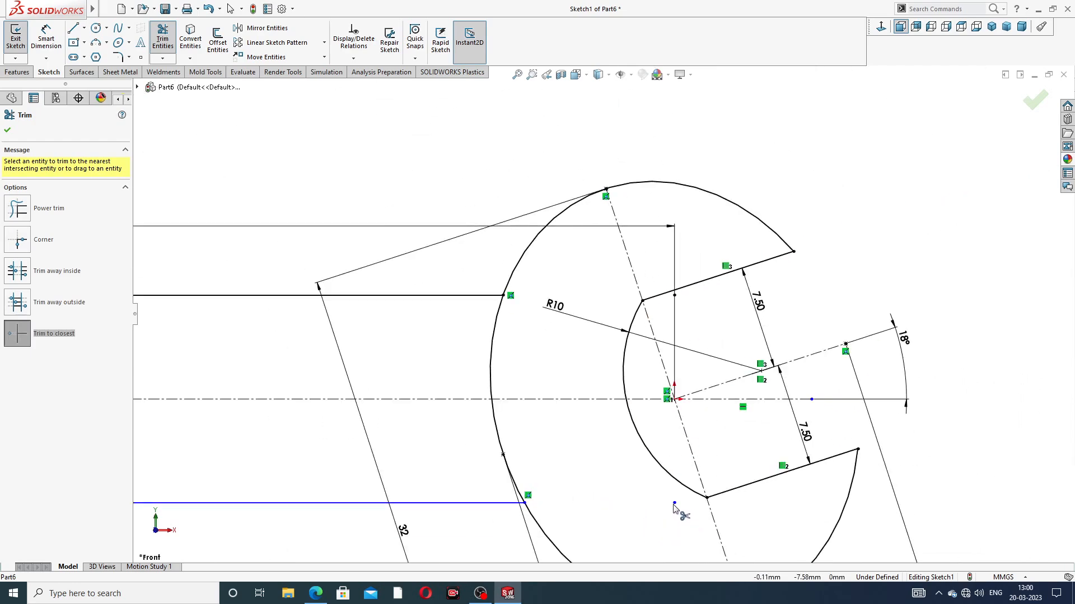
scroll(525, 510, "down", 3)
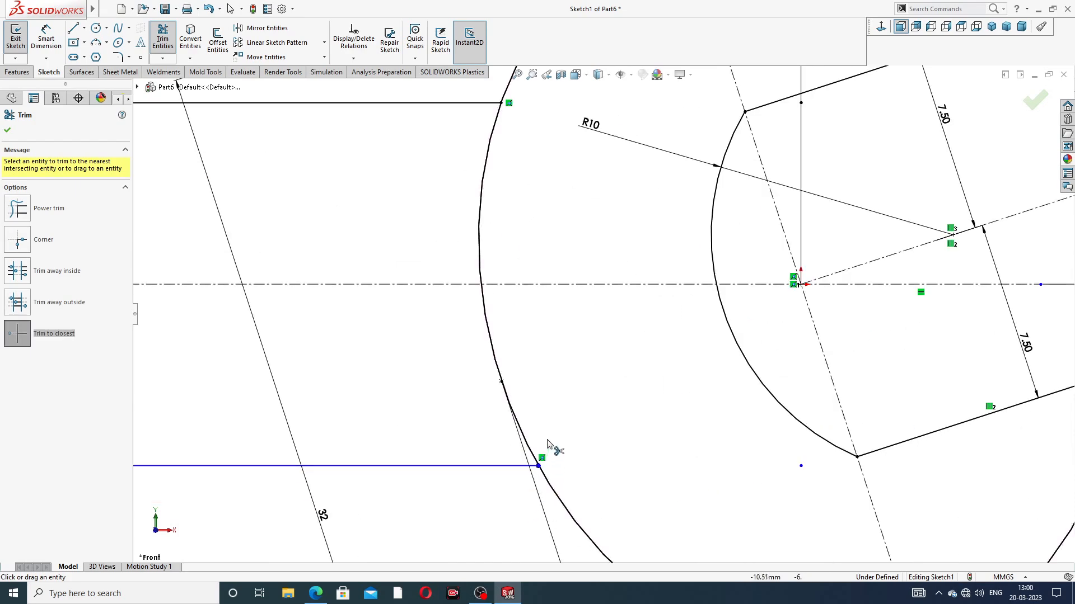
scroll(548, 449, "up", 10)
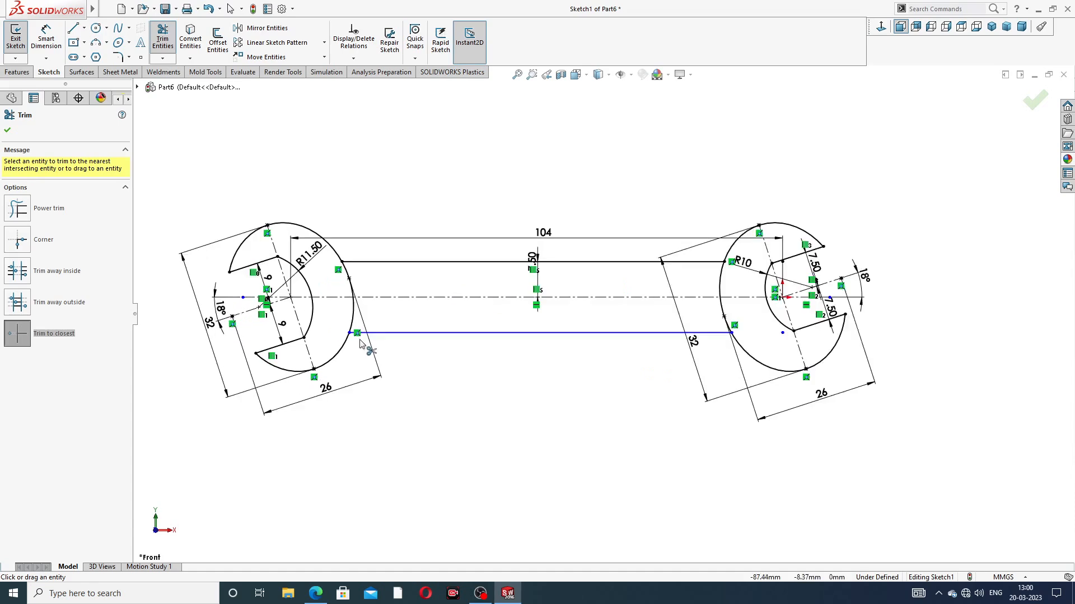
scroll(314, 330, "down", 2)
right_click(436, 200)
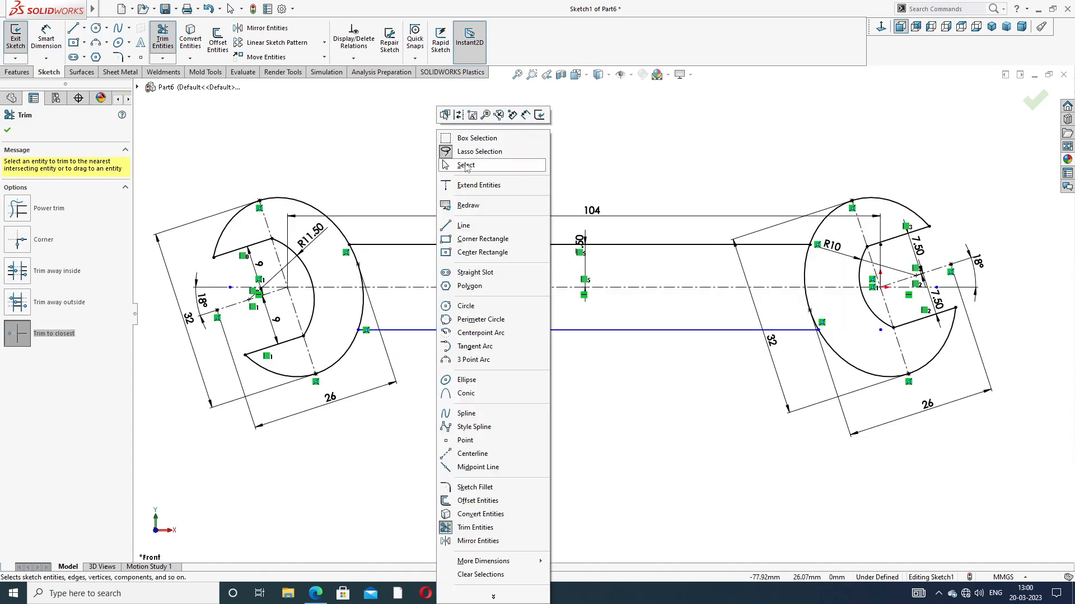
left_click(466, 165)
Step: Dimension the lower handle line at 6.8 mm from the horizontal centerline
left_click(46, 38)
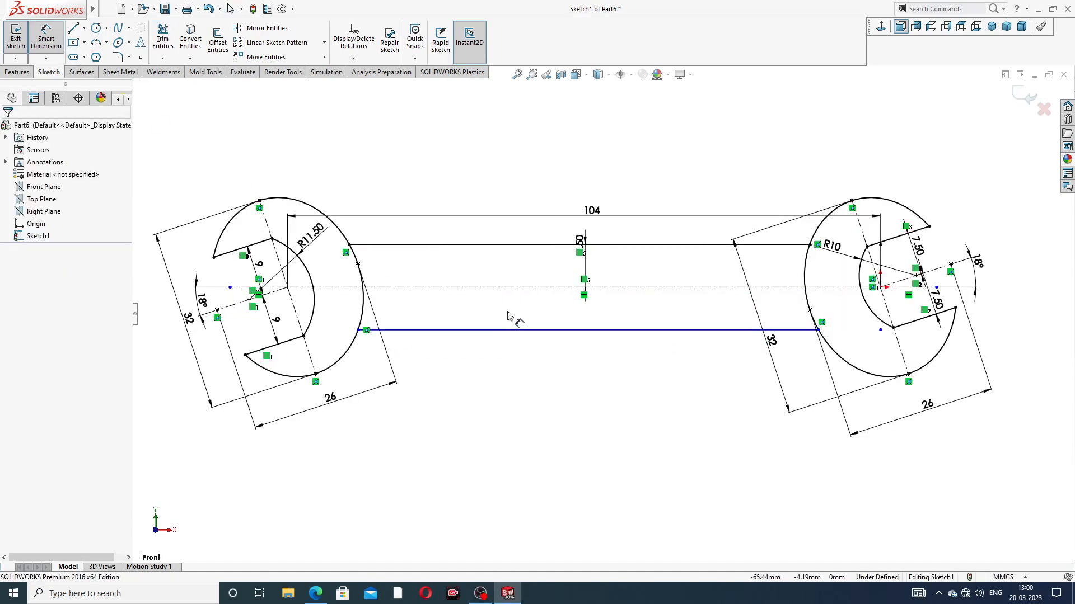
left_click(516, 328)
left_click(516, 330)
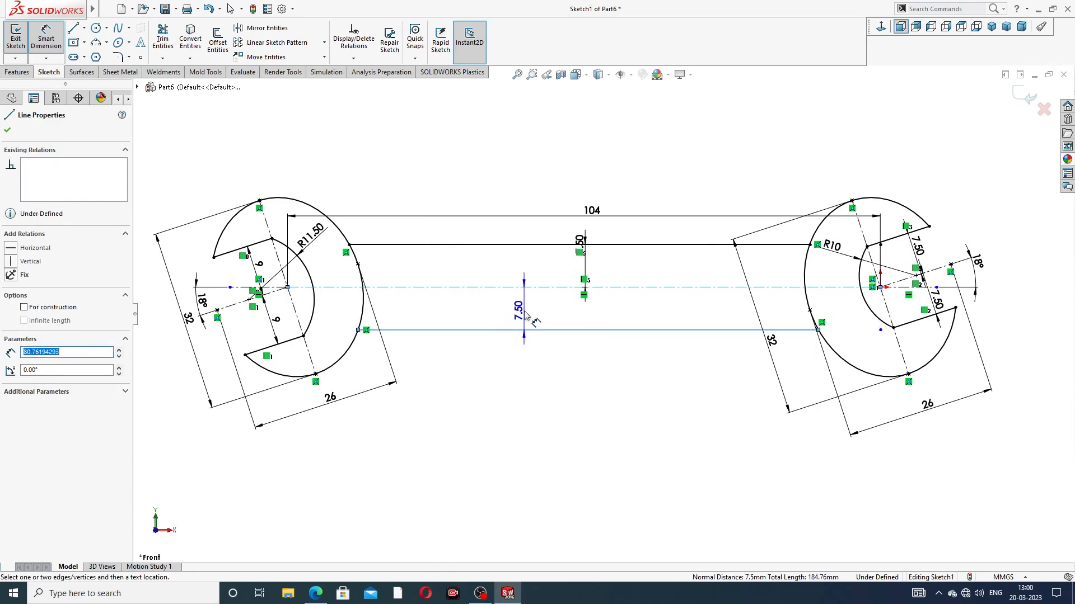
left_click(526, 316)
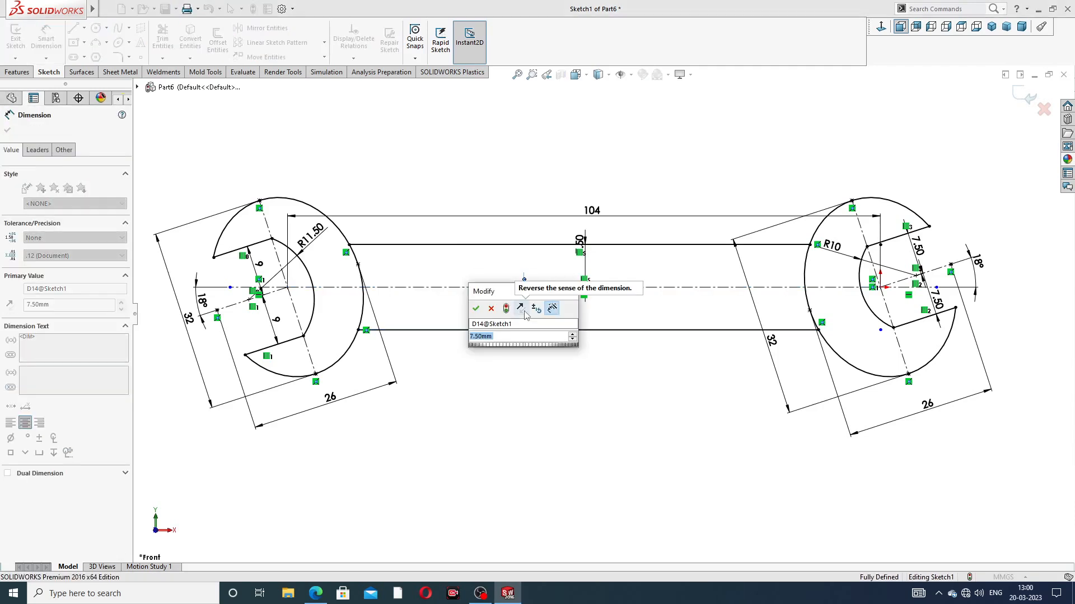
type("6.")
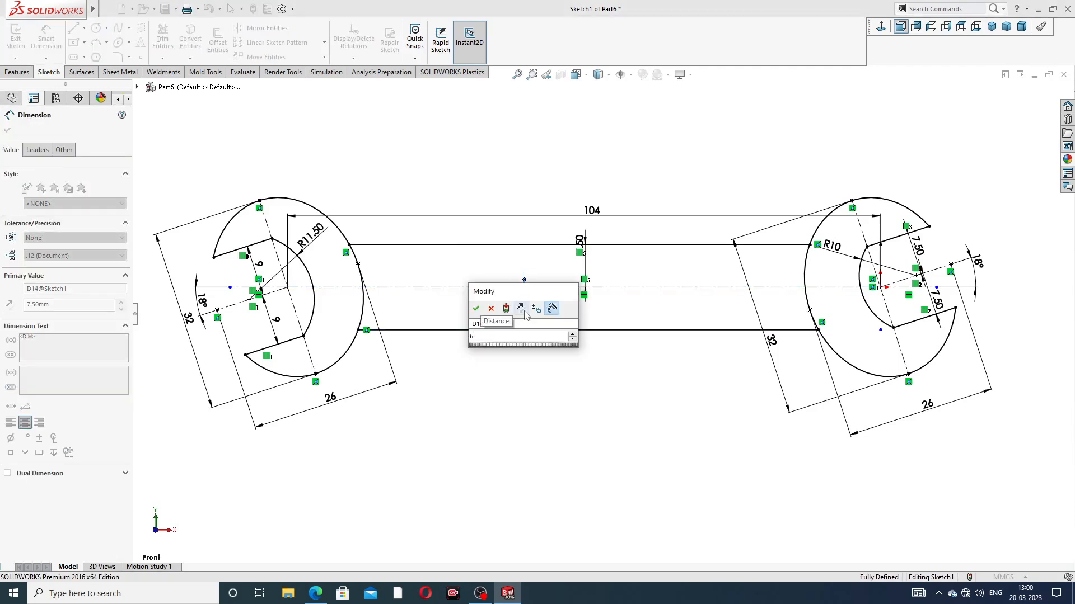
type("8")
key("Return")
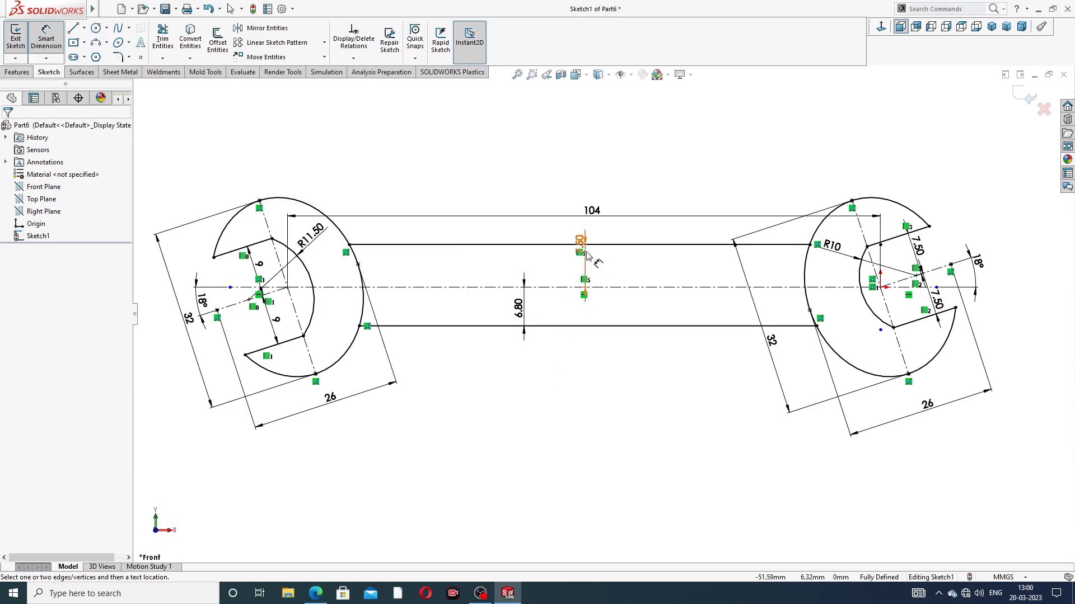
Step: Set the upper handle line's distance from the horizontal centerline to 6.8 mm and finish dimensioning
left_click(568, 263)
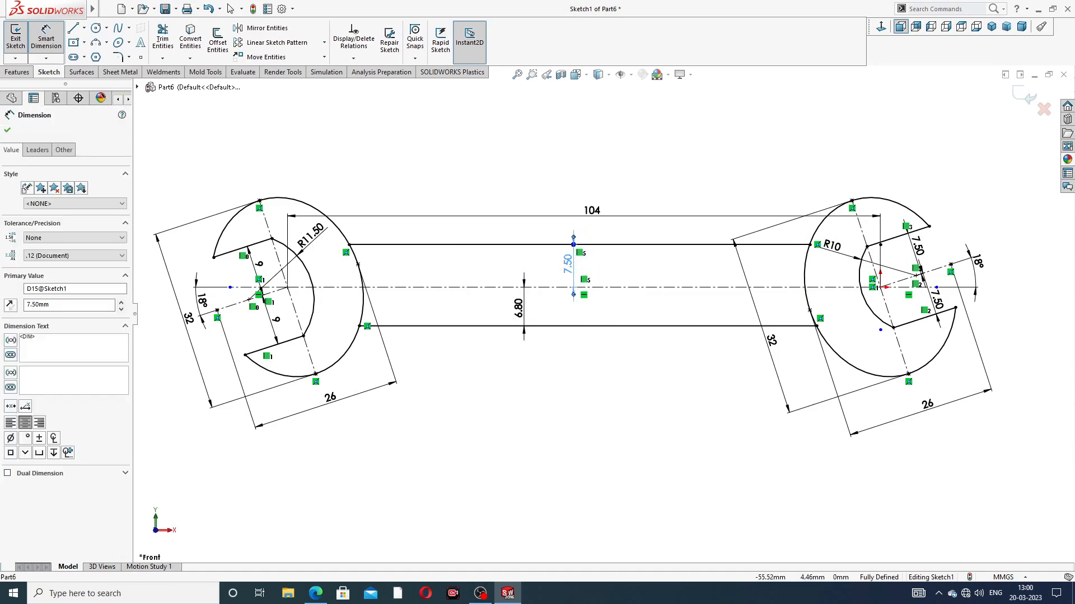
type("6")
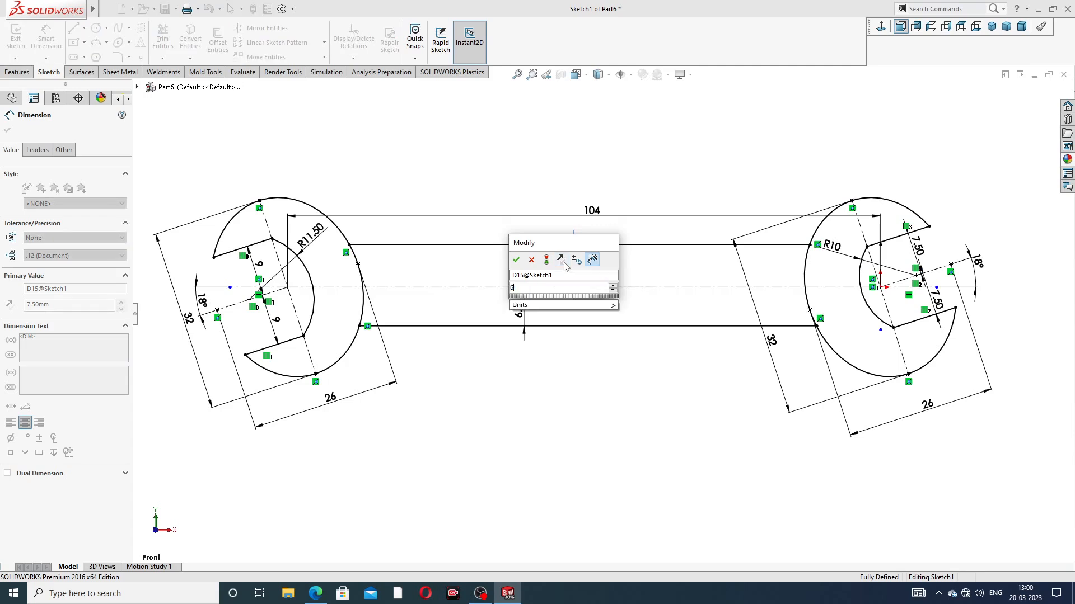
type(".8")
key("Return")
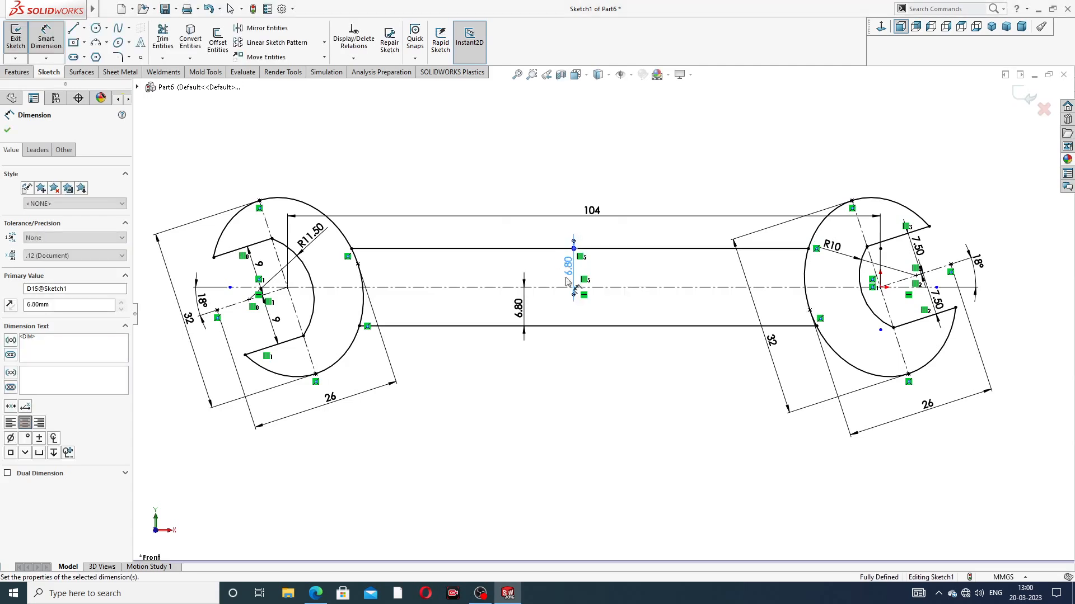
left_click(574, 370)
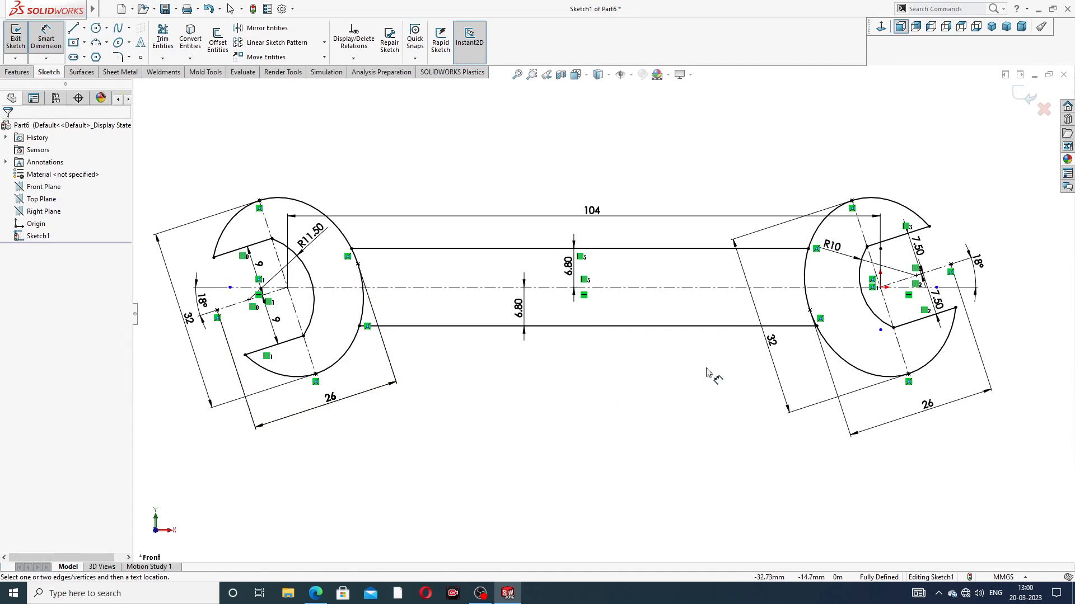
right_click(555, 387)
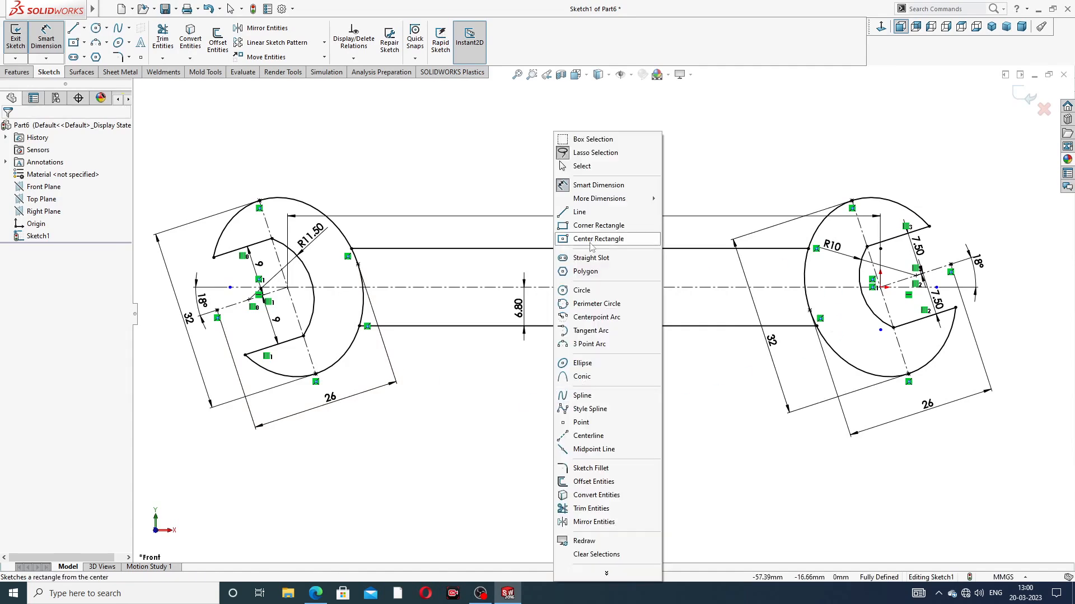
left_click(585, 168)
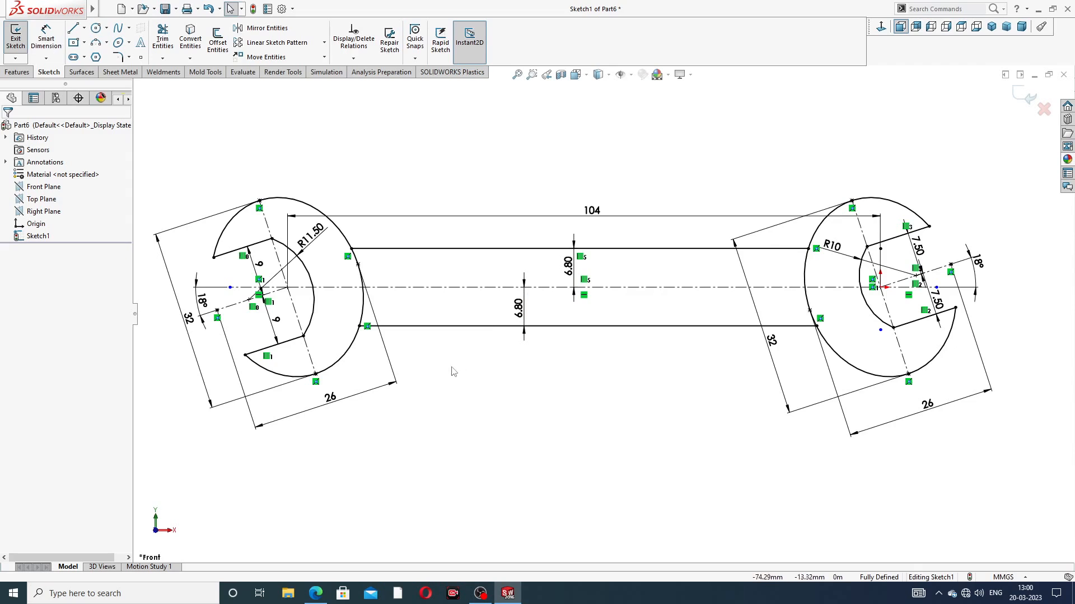
Step: Start a Boss-Extrude of the left and right jaw head regions with the Mid Plane end condition
scroll(467, 374, "up", 3)
middle_click_drag(491, 391, 510, 382)
left_click(881, 27)
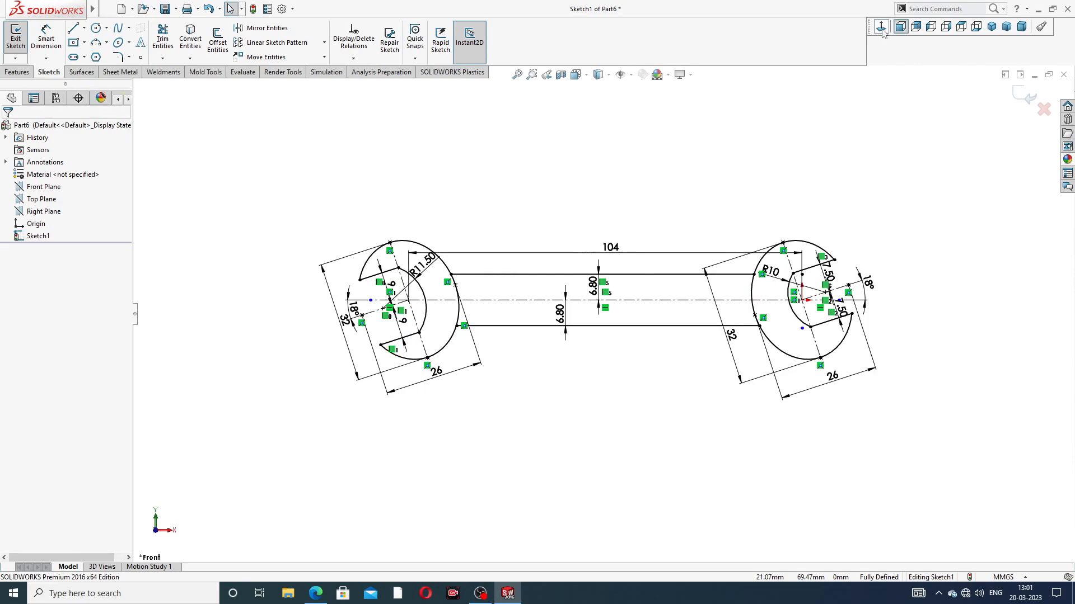
scroll(486, 335, "down", 2)
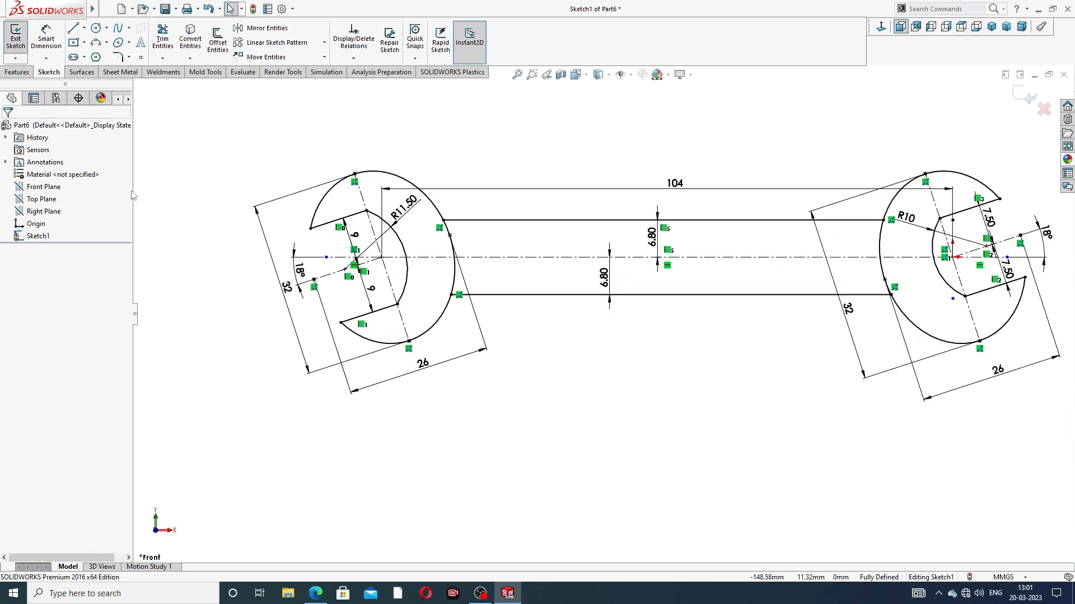
left_click(17, 72)
left_click(20, 39)
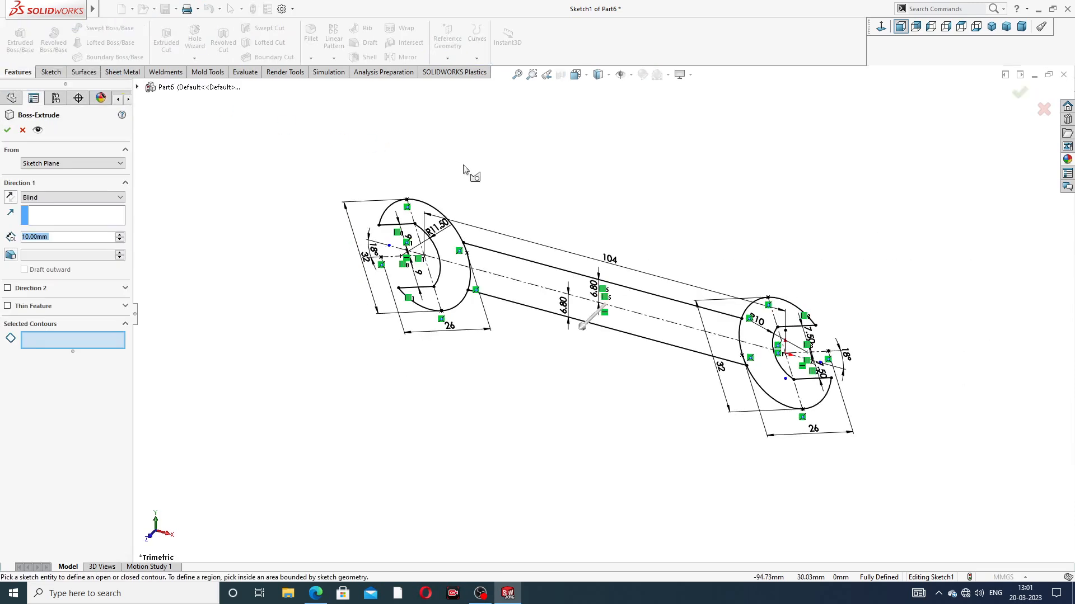
left_click(452, 248)
left_click(764, 367)
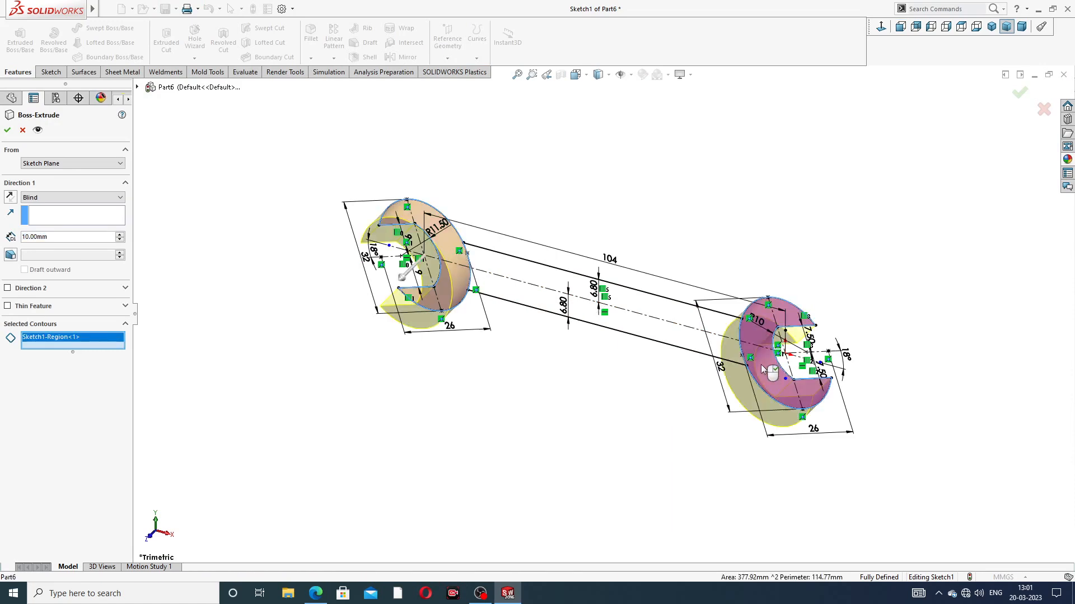
left_click(54, 198)
left_click(42, 241)
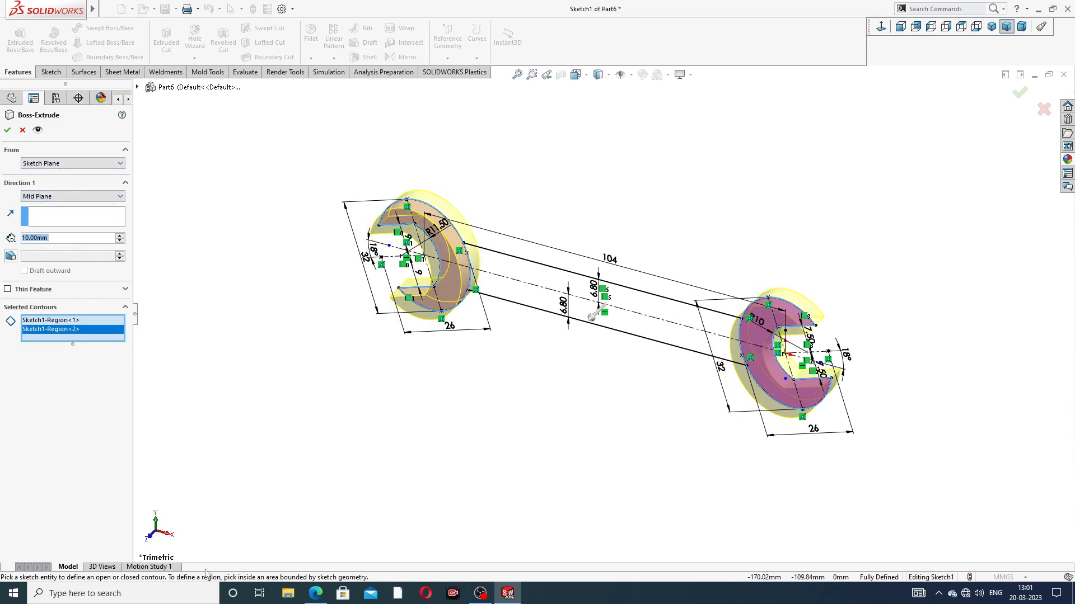
Step: Check the head thickness in the spanner PDF and complete the extrusion of both heads with a depth of 6 mm
left_click(316, 594)
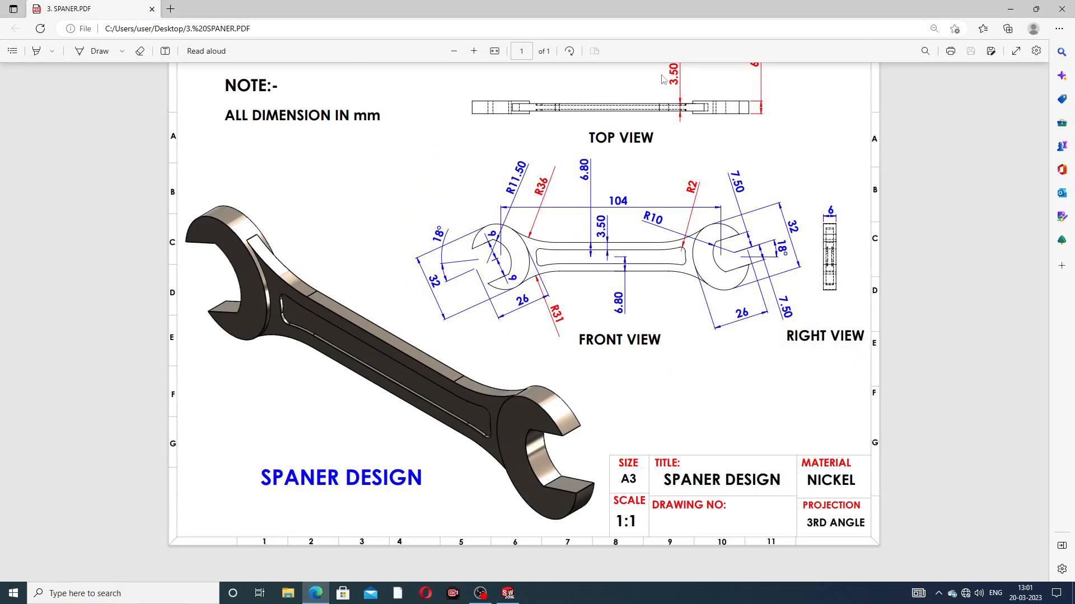
left_click(315, 593)
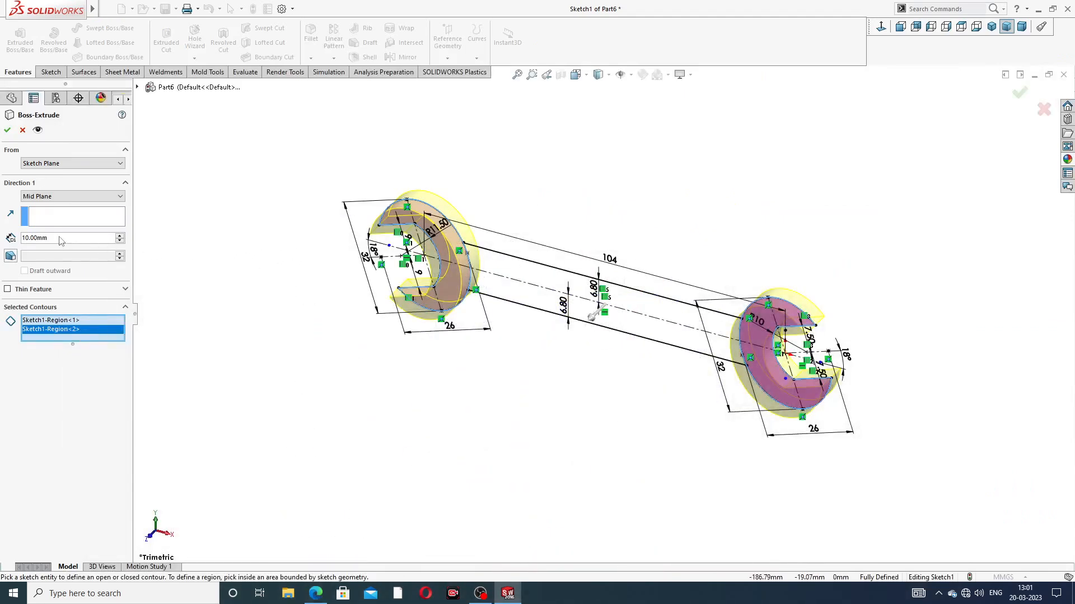
type("6")
key("Return")
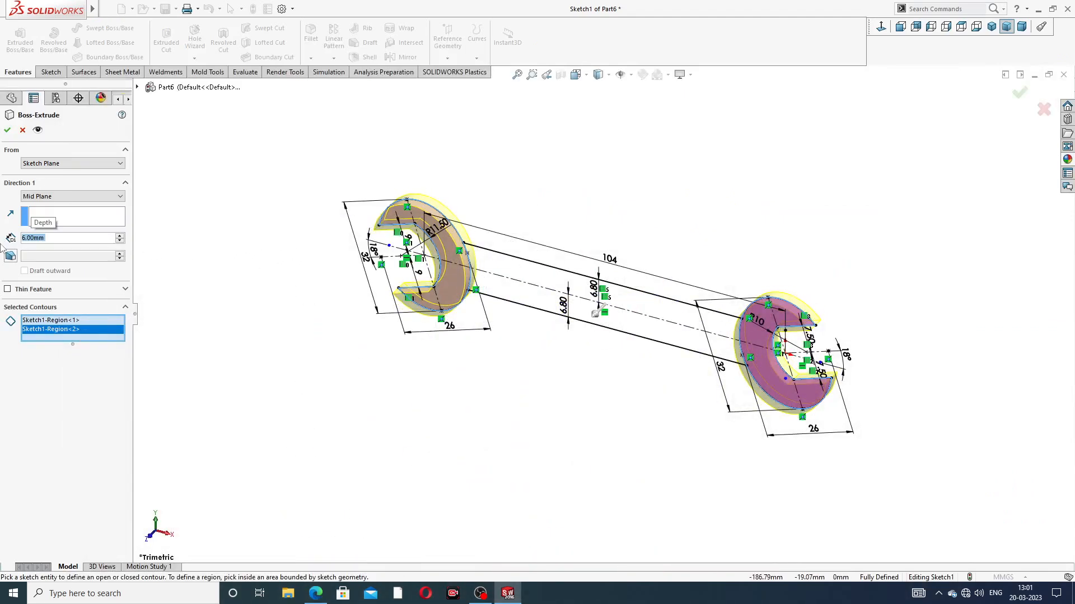
left_click(7, 130)
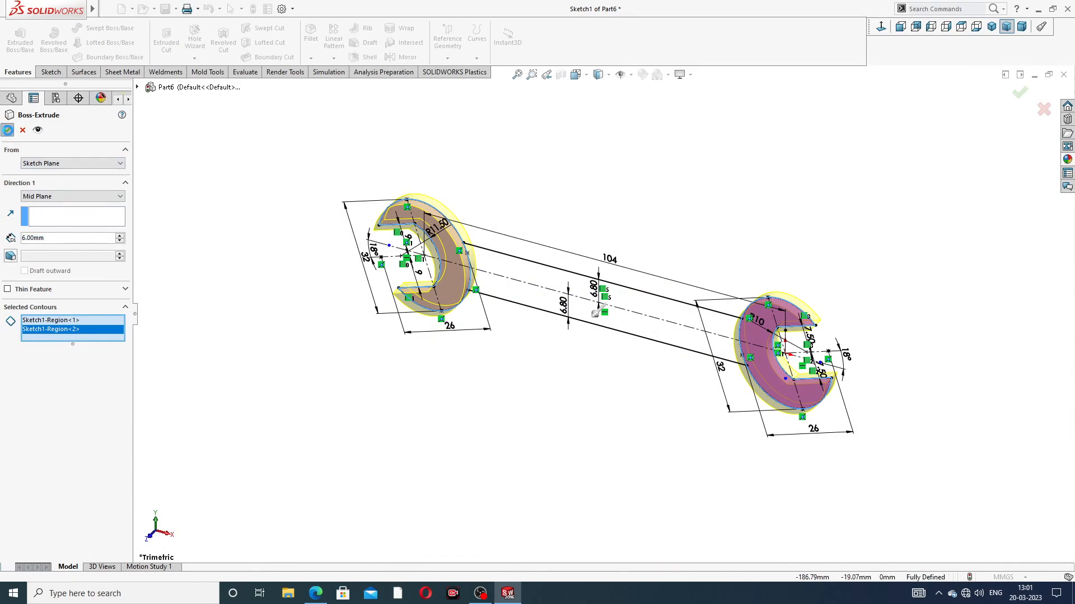
left_click(463, 178)
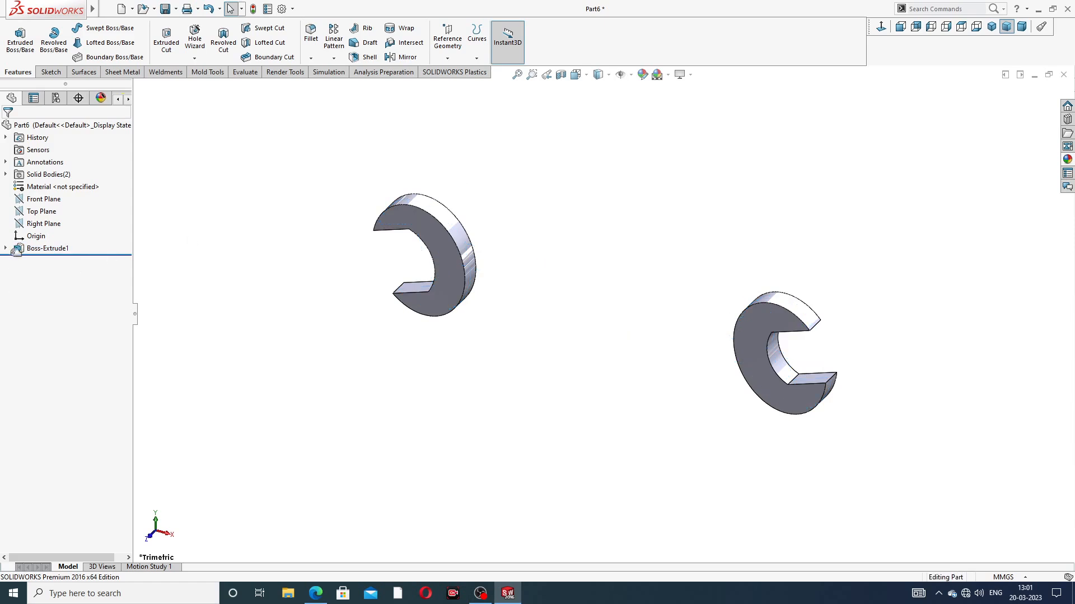
Step: Extrude the handle region of the heads' sketch between the two jaws, Mid Plane, with a depth of 3.5 mm
left_click(4, 248)
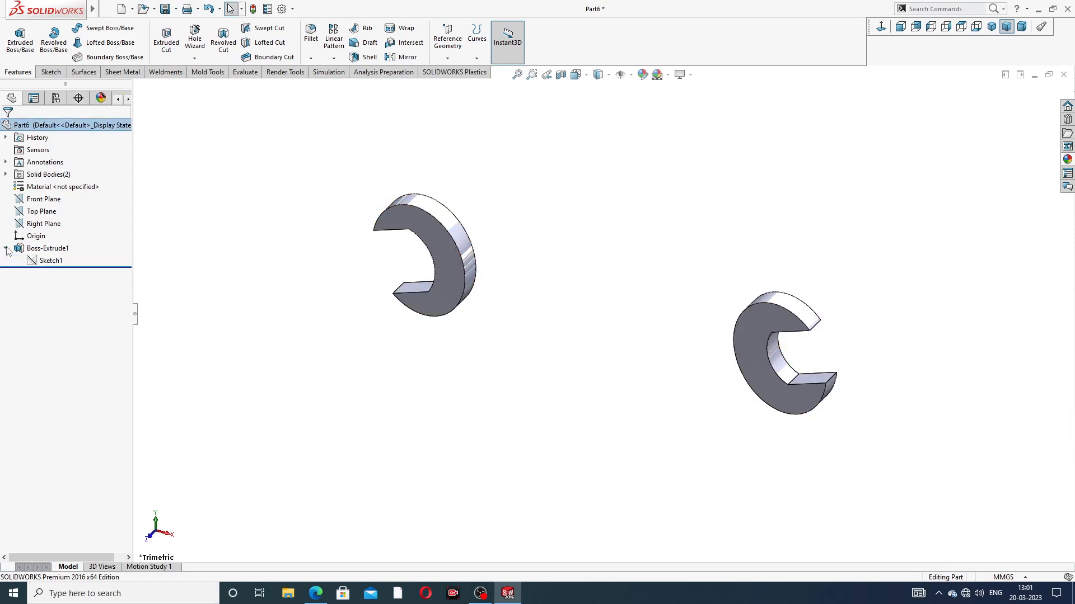
left_click(50, 261)
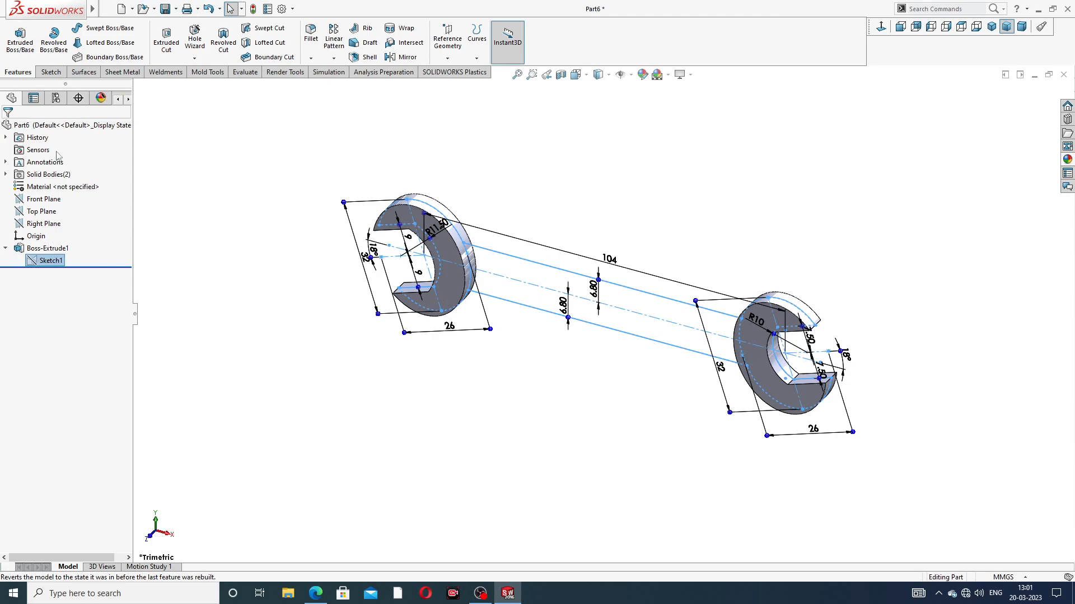
left_click(24, 46)
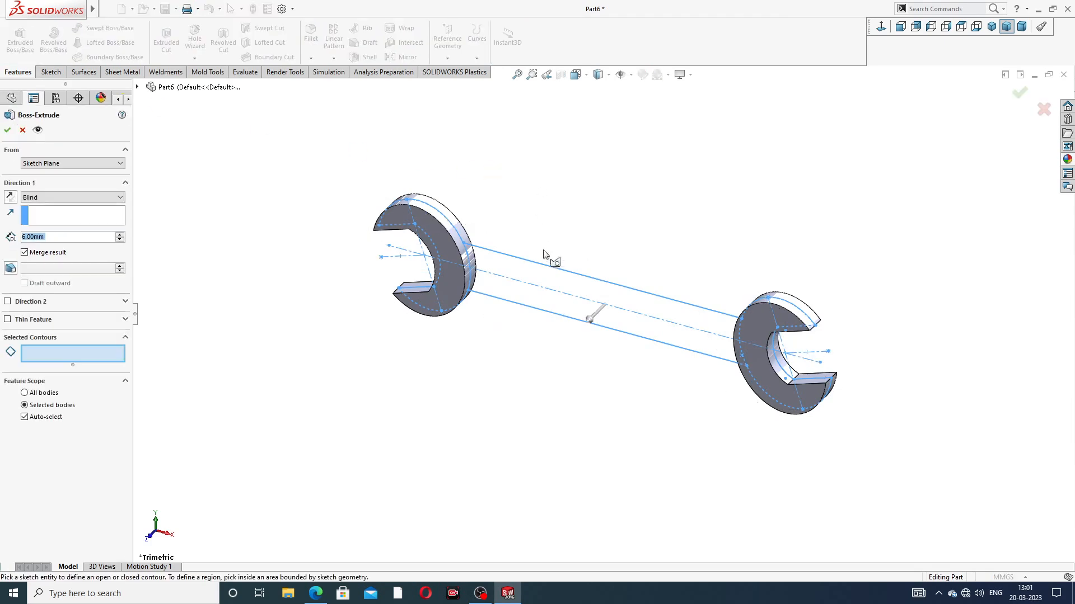
left_click(554, 287)
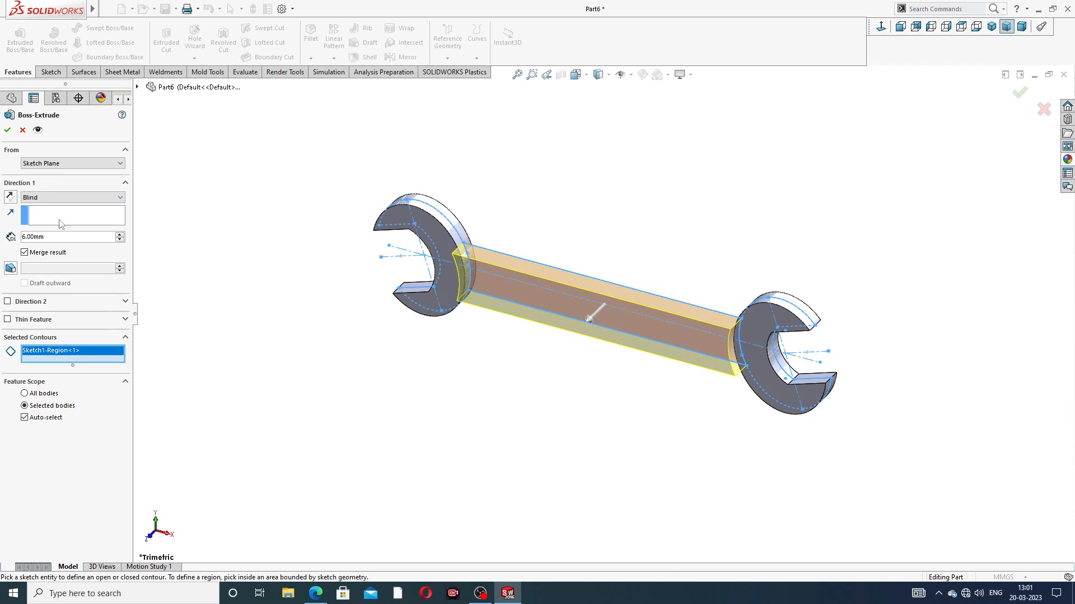
left_click(63, 197)
left_click(68, 252)
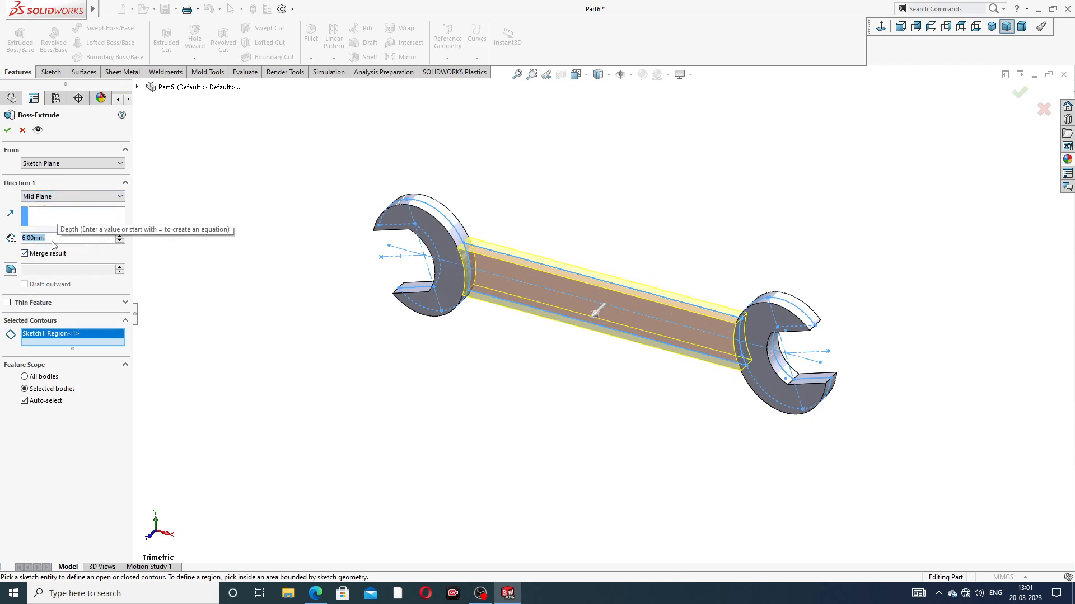
type("3.5")
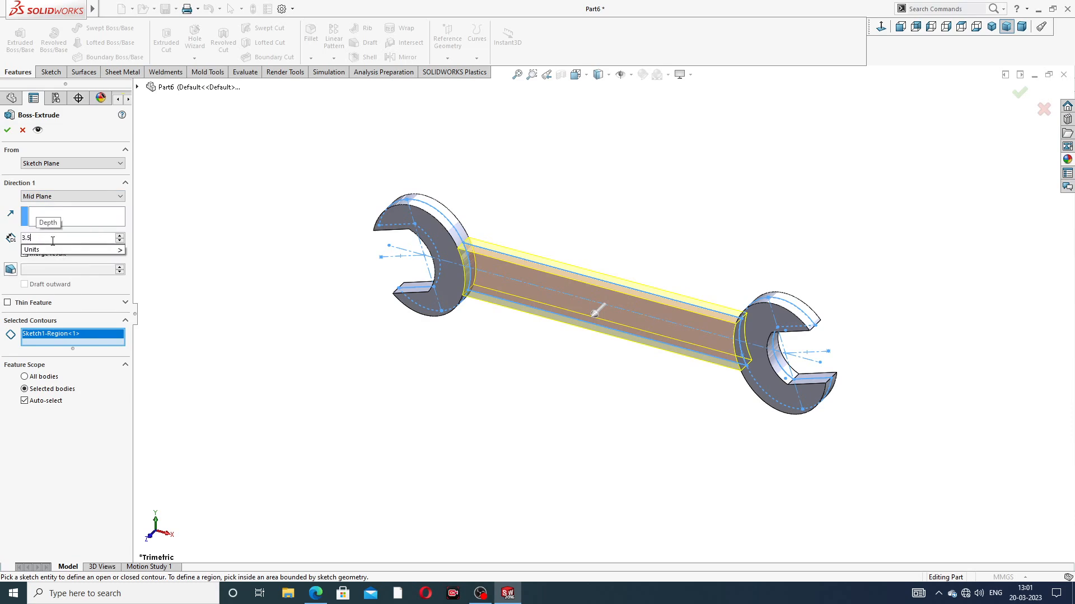
key("Return")
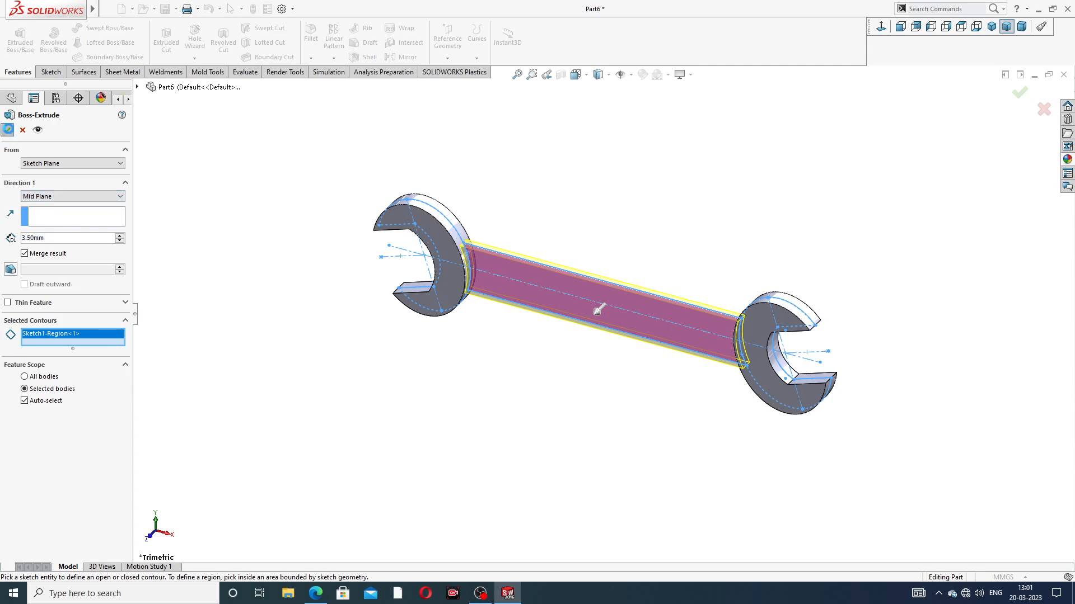
key("Return")
left_click(604, 177)
mouse_move(525, 268)
middle_mouse_down()
mouse_move(612, 271)
mouse_move(565, 249)
middle_mouse_up()
scroll(551, 298, "down", 1)
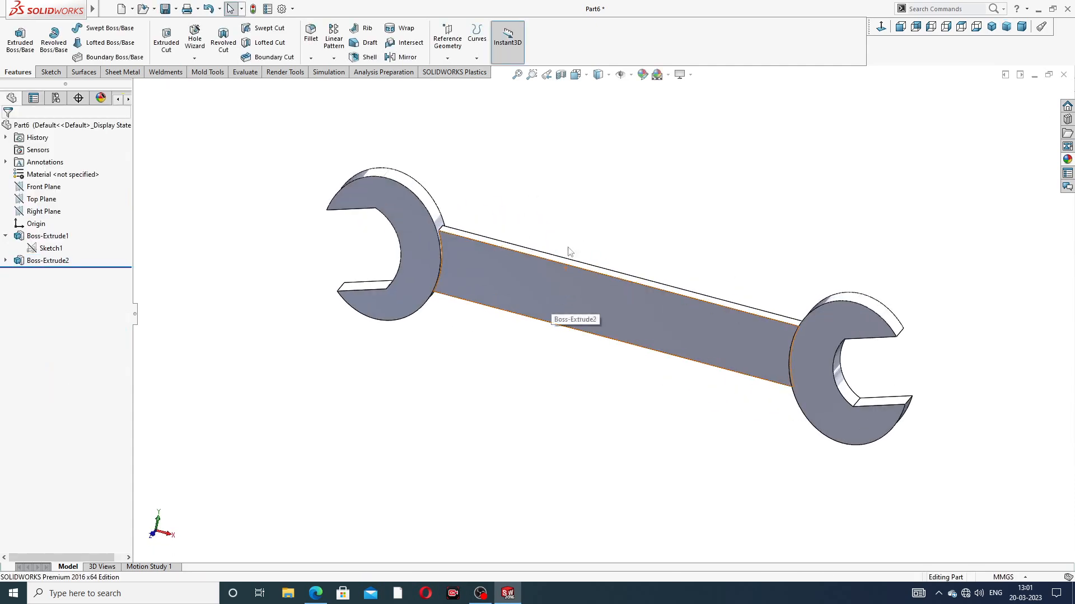
Step: Check the fillet radii in the spanner PDF and start a 36 mm fillet on the upper edge where the handle meets the left head
left_click(315, 593)
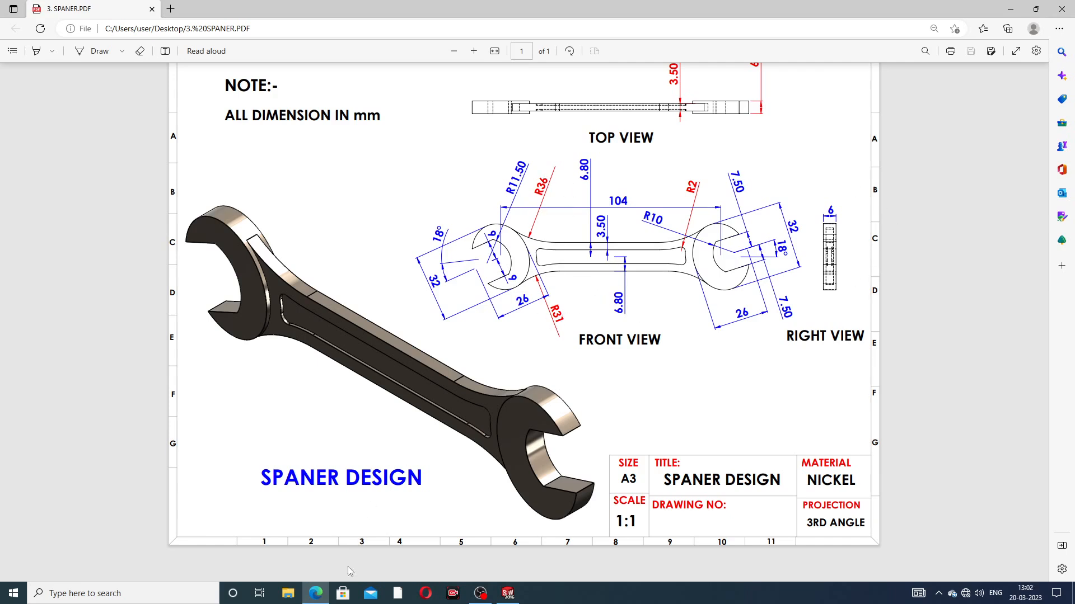
left_click(315, 594)
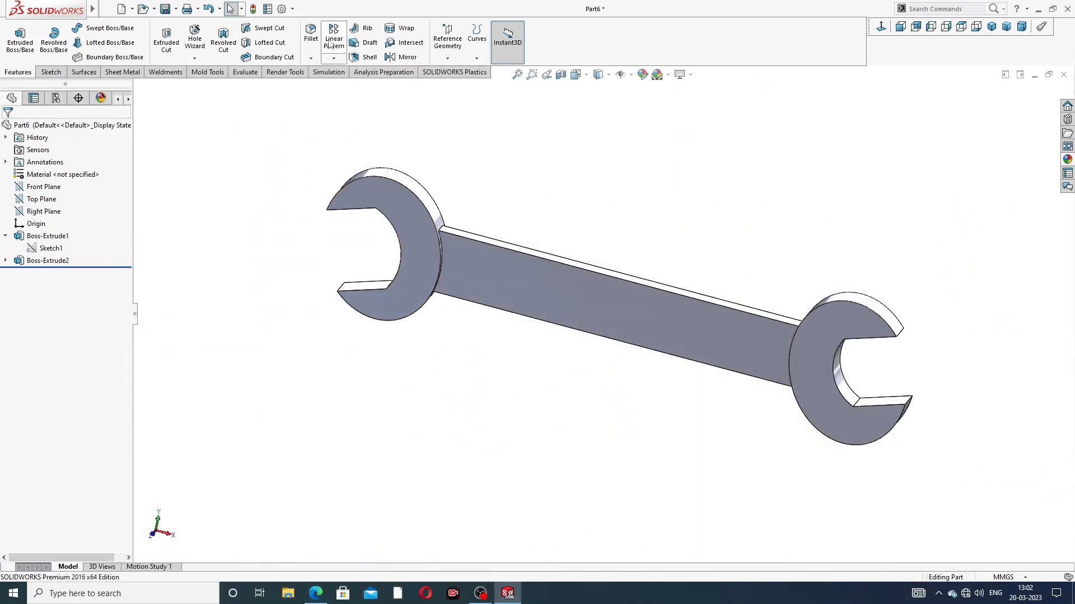
left_click(311, 34)
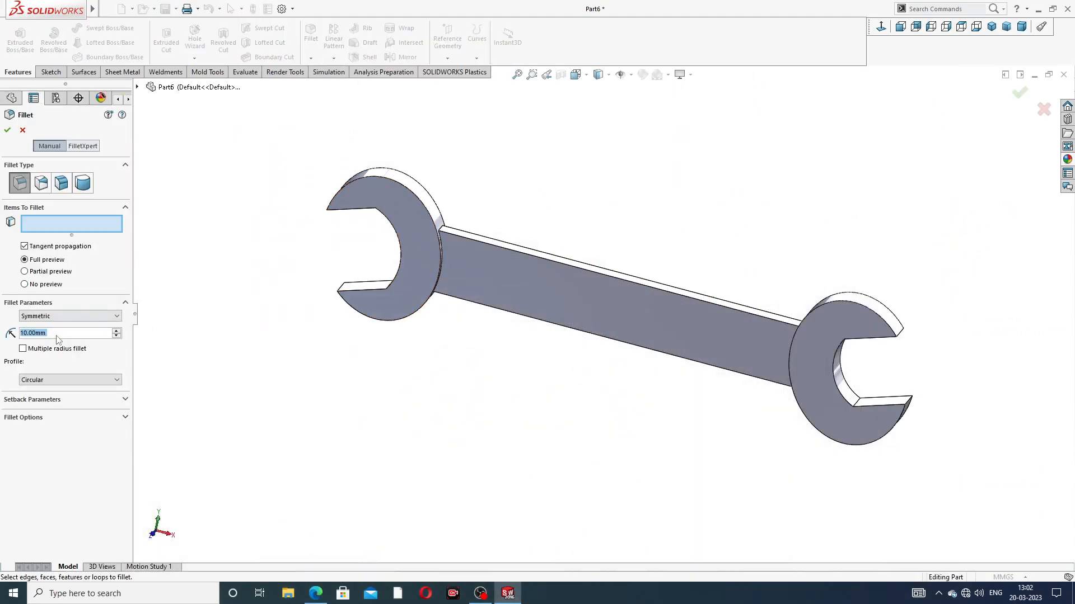
type("36")
key("Return")
scroll(463, 213, "down", 3)
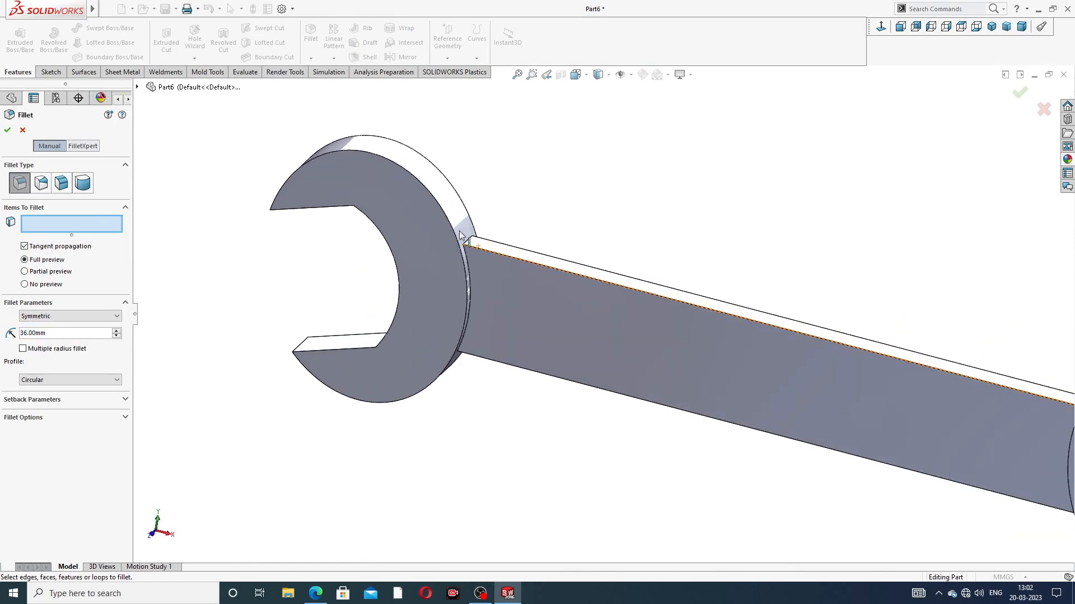
left_click(470, 241)
Step: Add the upper edge between the handle and the right head to the selection and complete the 36 mm fillet
scroll(804, 360, "up", 5)
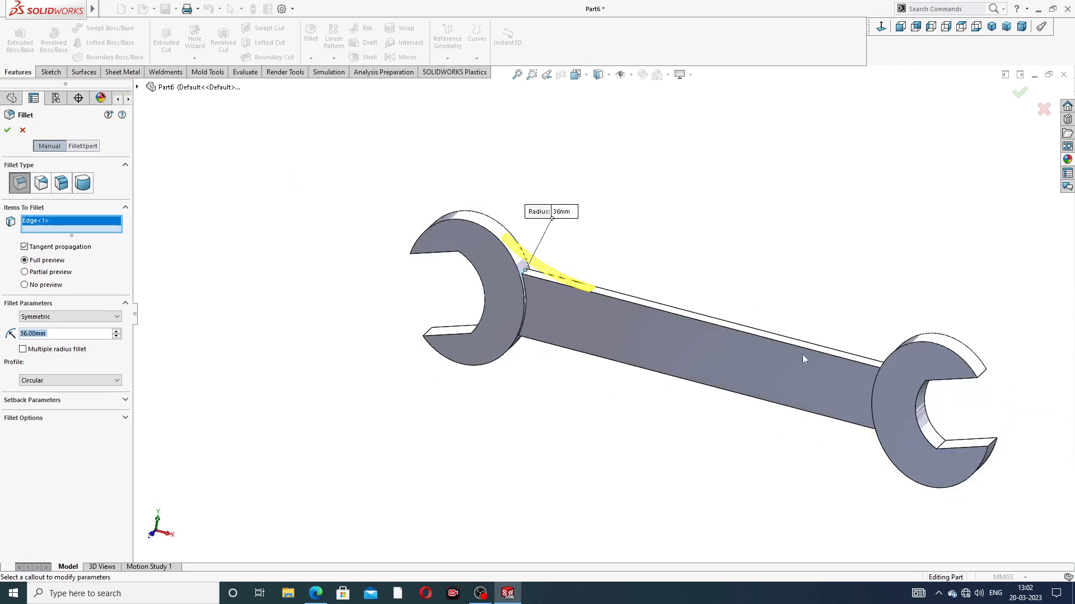
middle_click_drag(862, 381, 811, 366)
scroll(810, 367, "down", 5)
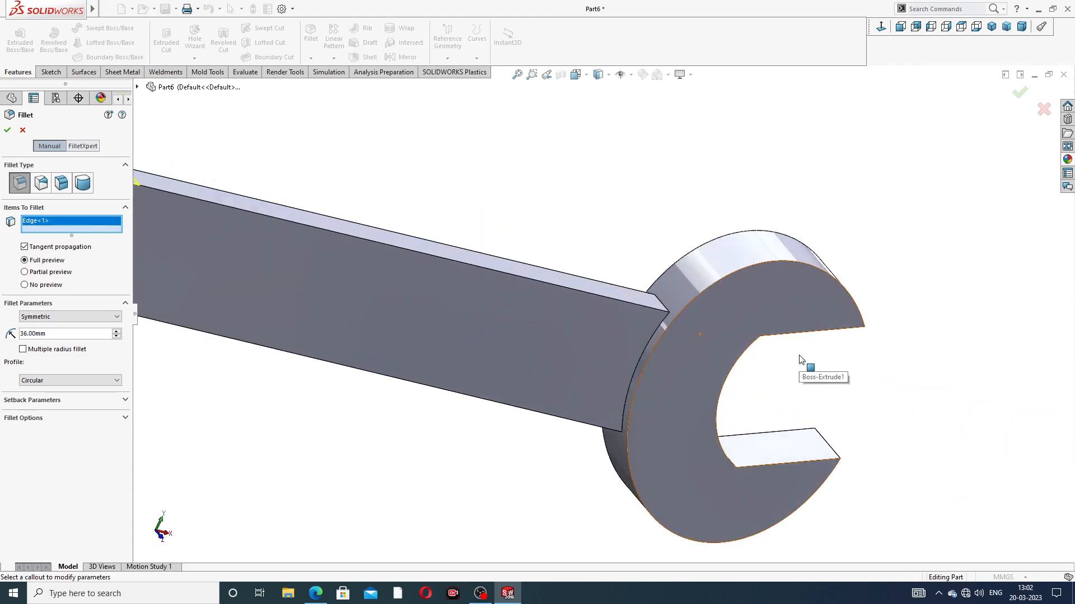
left_click(664, 306)
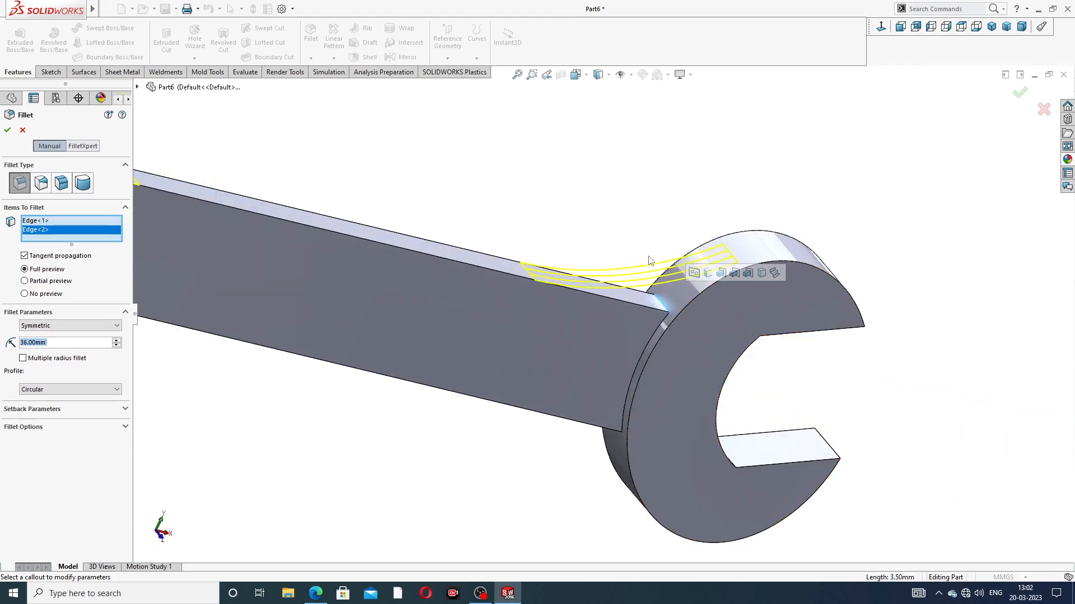
scroll(661, 252, "up", 5)
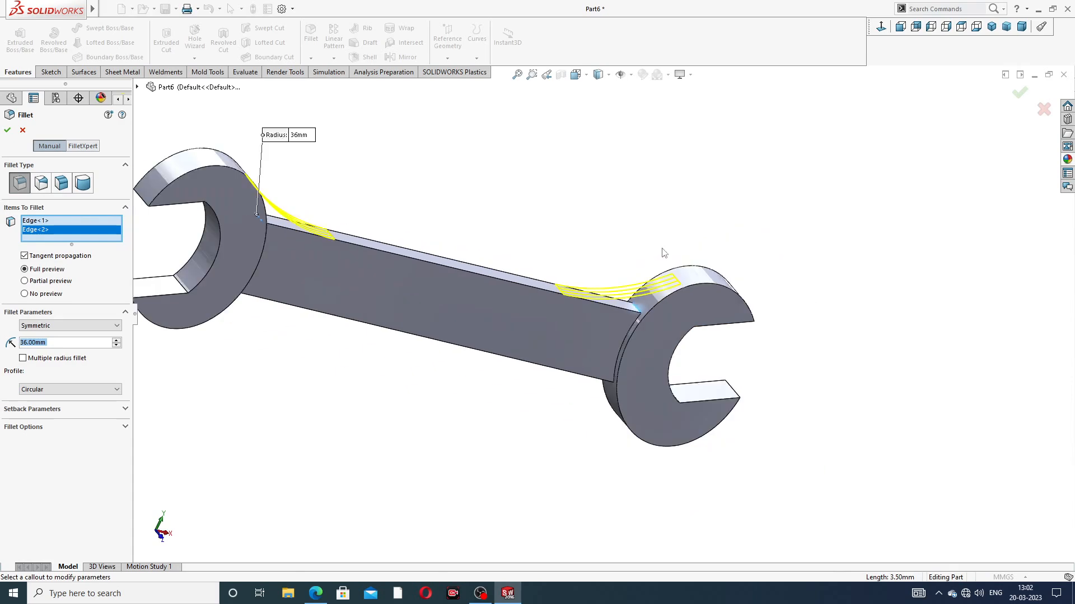
left_click(7, 132)
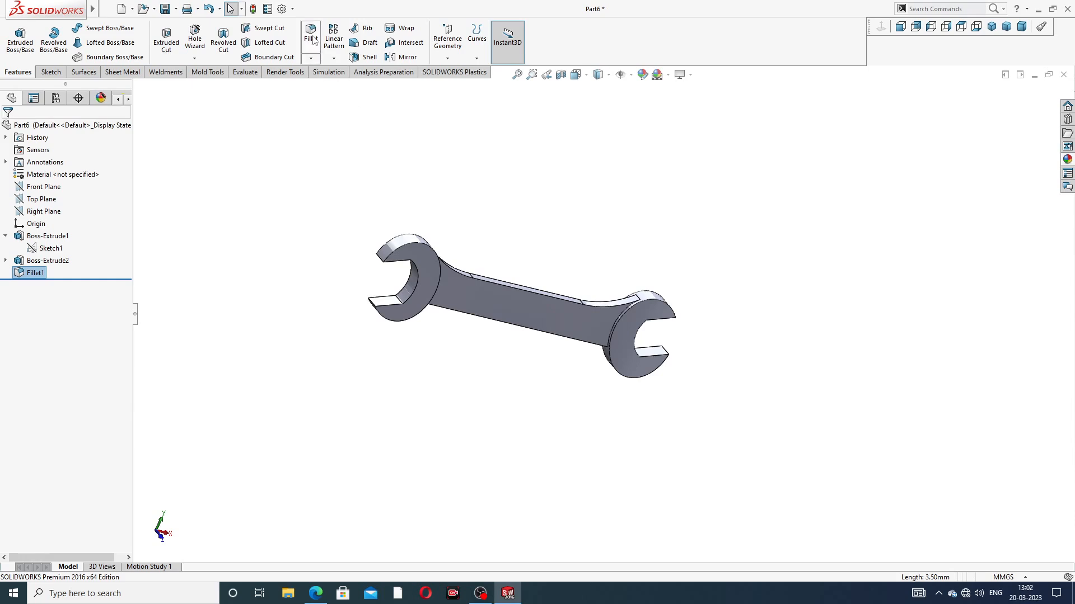
Step: Fillet the two lower edges where the handle meets the left and right heads with a radius of 31 mm
left_click(311, 35)
middle_click_drag(486, 355, 439, 326)
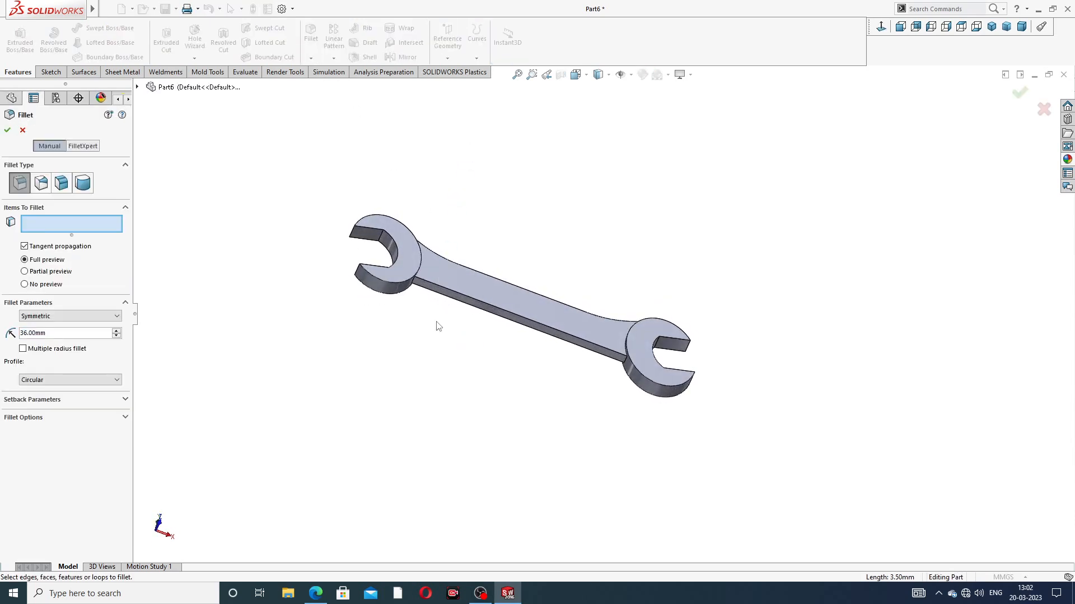
scroll(439, 326, "down", 3)
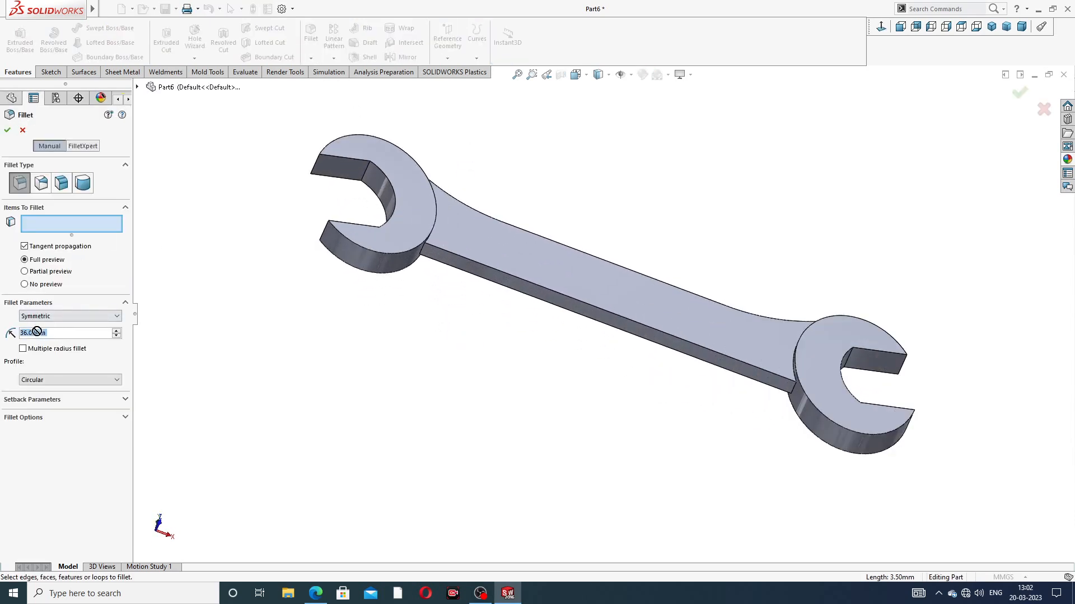
type("31")
key("Return")
scroll(426, 291, "down", 3)
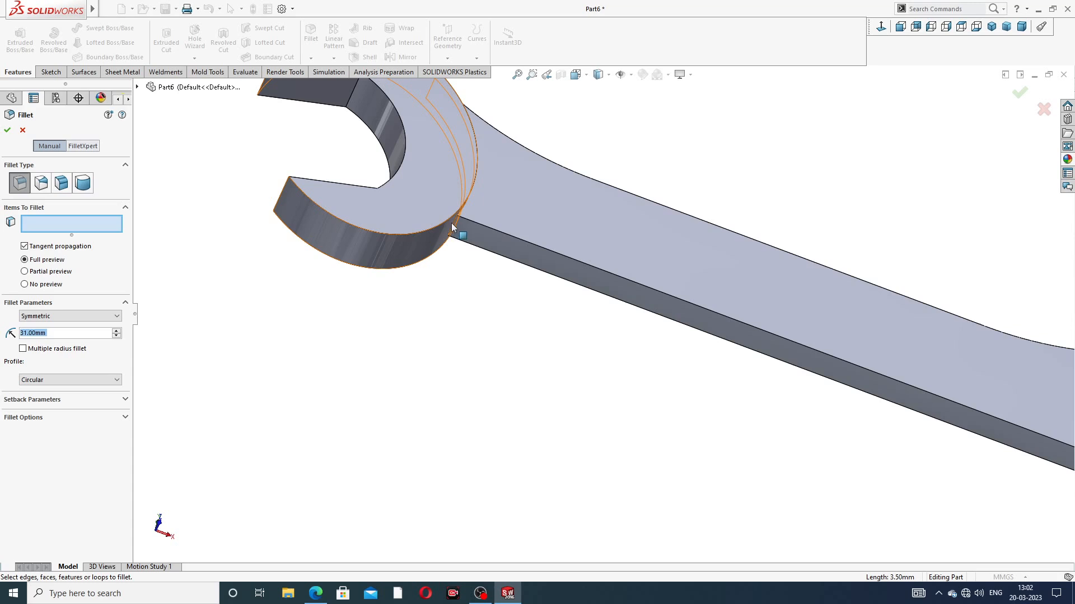
left_click(724, 339)
scroll(723, 339, "up", 5)
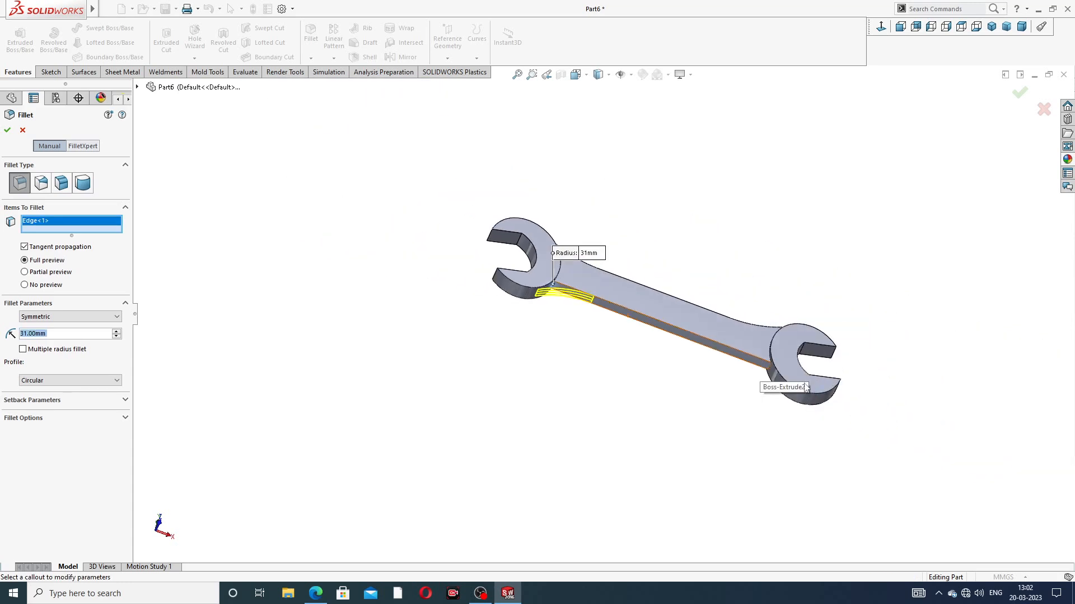
scroll(779, 380, "down", 3)
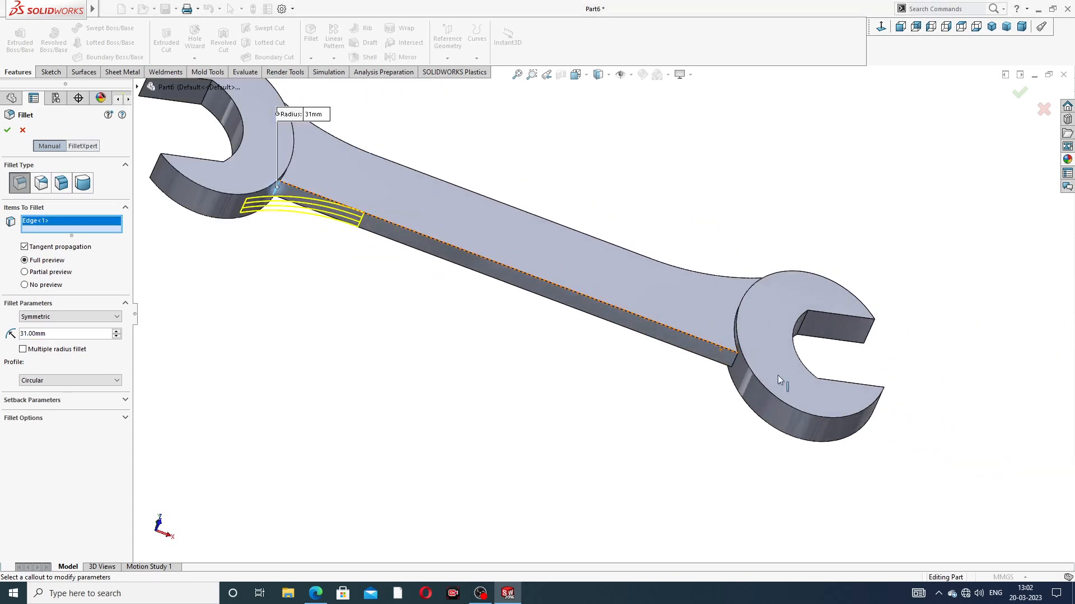
left_click(732, 360)
left_click(1019, 93)
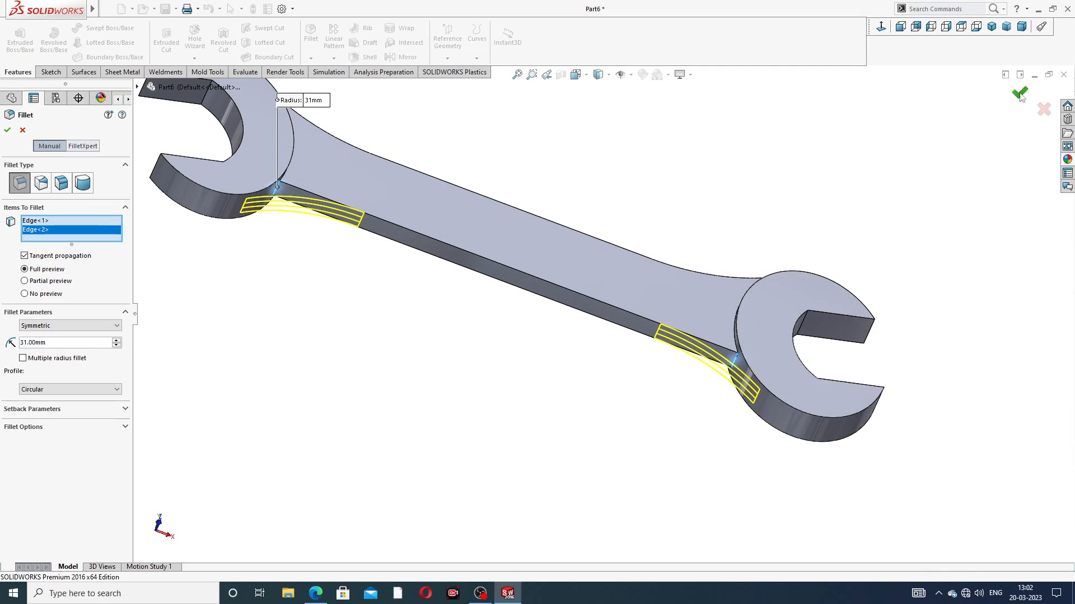
Step: Start a 0.5 mm fillet on the curved edges where the handle's front and back faces meet the left head
scroll(570, 178, "up", 3)
middle_click_drag(541, 207, 456, 218)
scroll(457, 220, "down", 5)
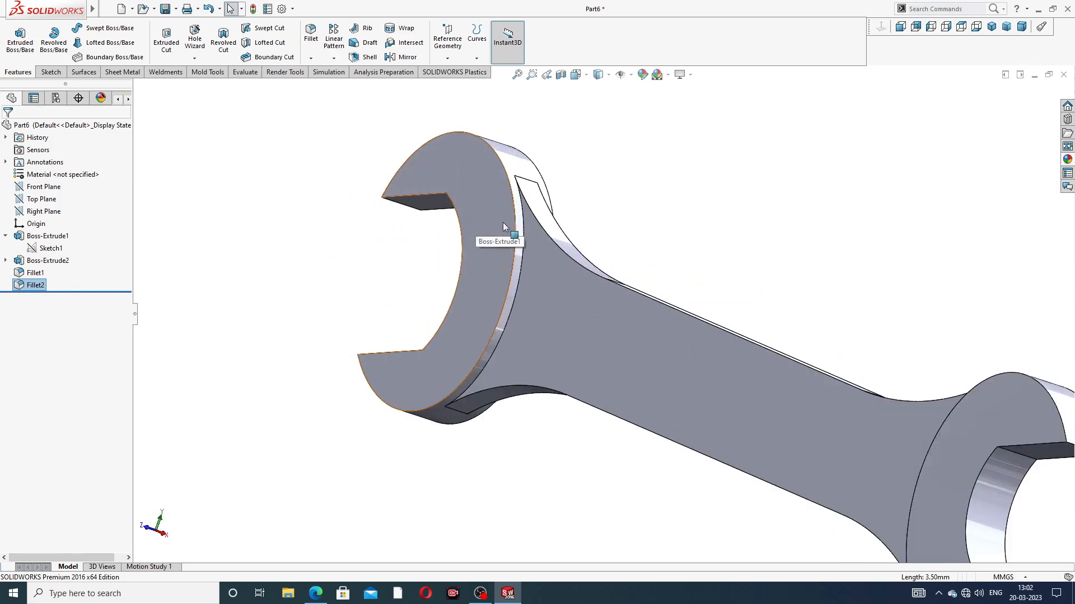
left_click(310, 33)
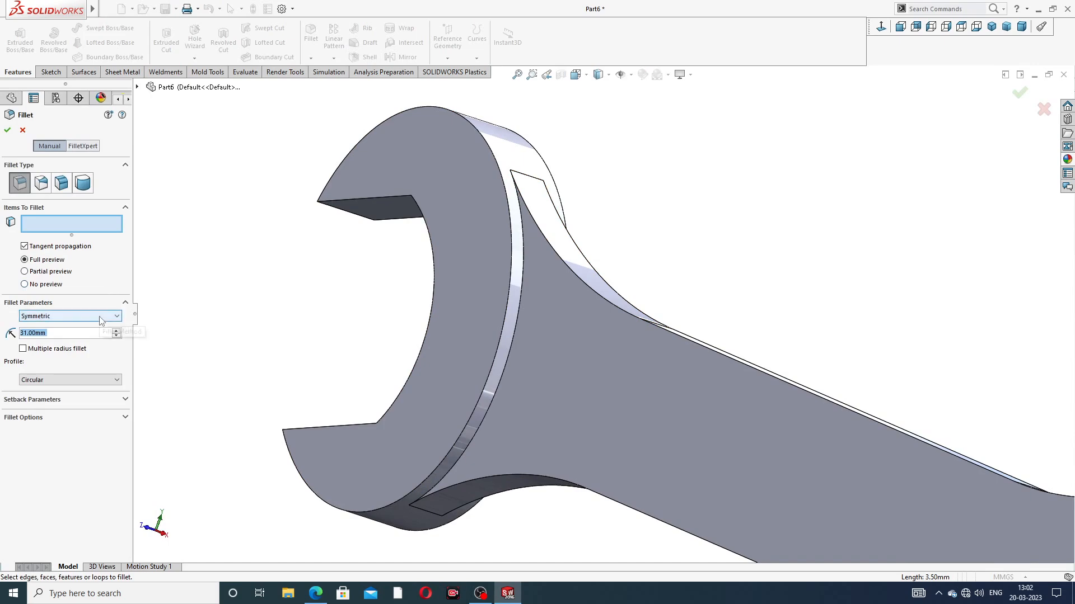
type("0.5")
key("Return")
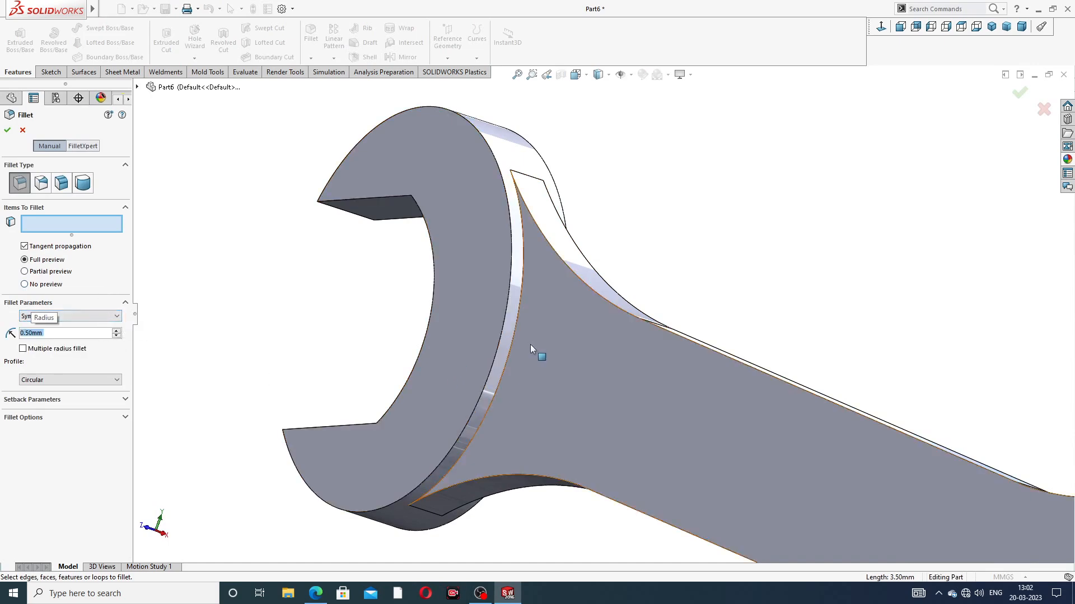
scroll(531, 349, "down", 3)
left_click(523, 306)
scroll(572, 318, "up", 3)
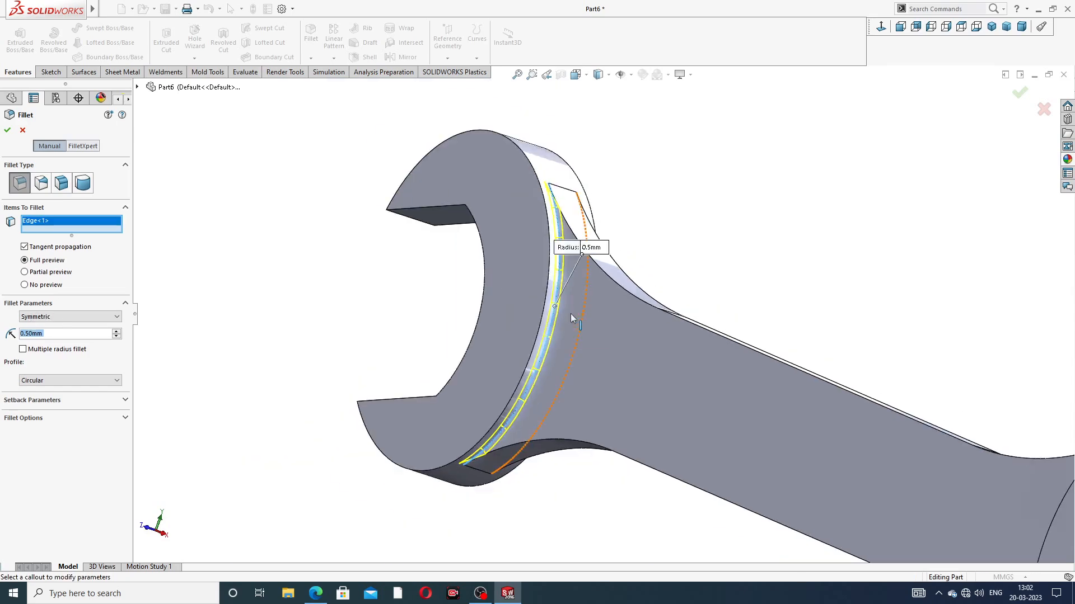
middle_click_drag(572, 318, 650, 243)
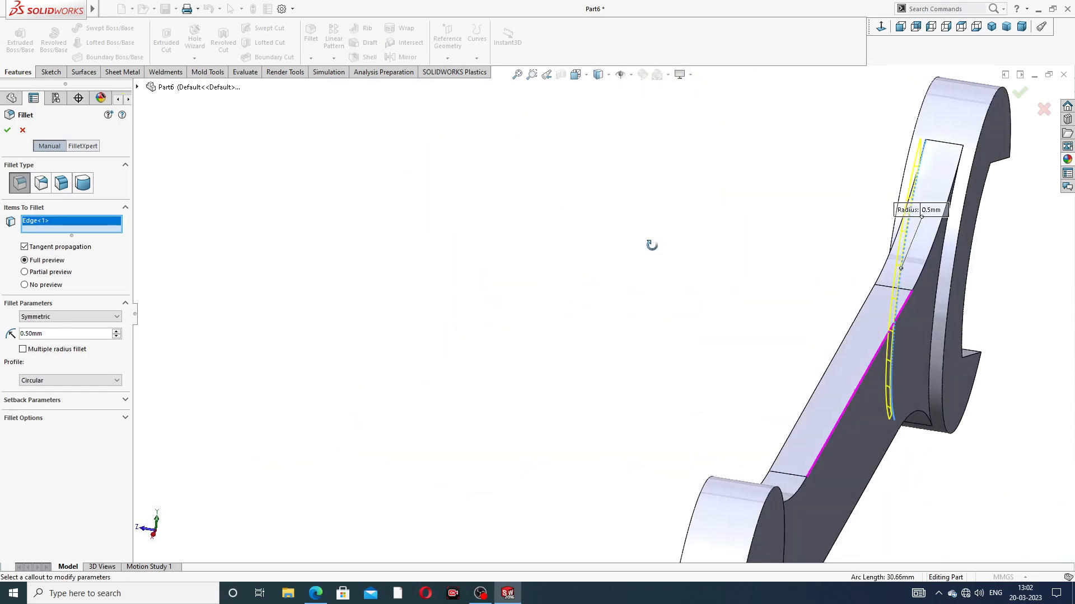
left_click(942, 263)
Step: Add the remaining curved edge at the first head and one handle-face edge at the opposite head to the 0.5 mm fillet
scroll(927, 309, "up", 3)
scroll(725, 493, "down", 2)
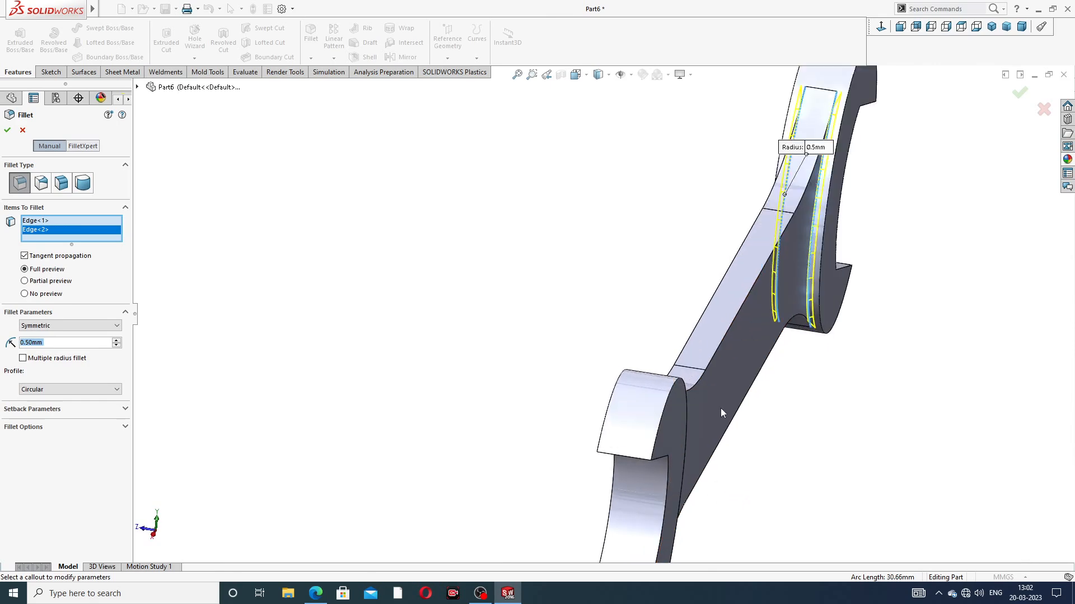
middle_click_drag(719, 409, 537, 393)
scroll(612, 395, "down", 3)
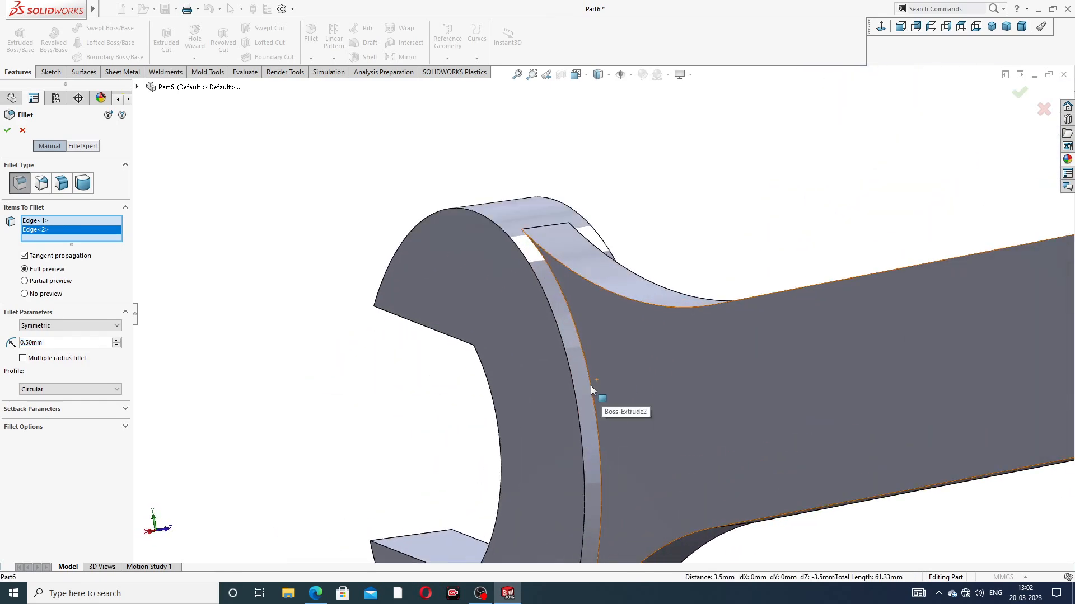
left_click(595, 390)
scroll(757, 285, "up", 3)
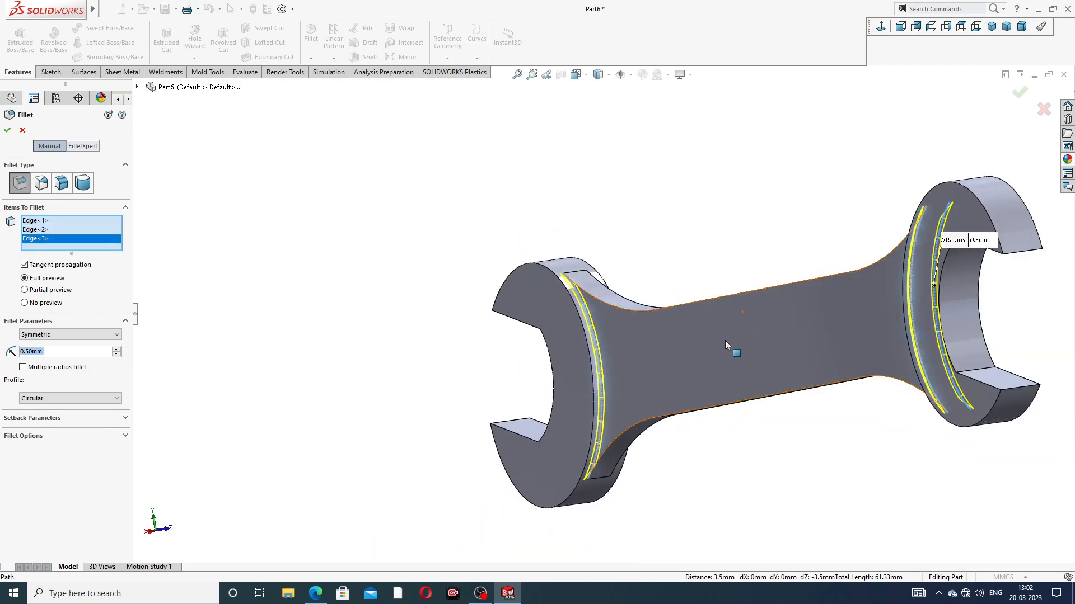
Step: Add the last curved edge between the handle's other face and the head to the selection and complete the 0.5 mm fillet
scroll(685, 332, "up", 3)
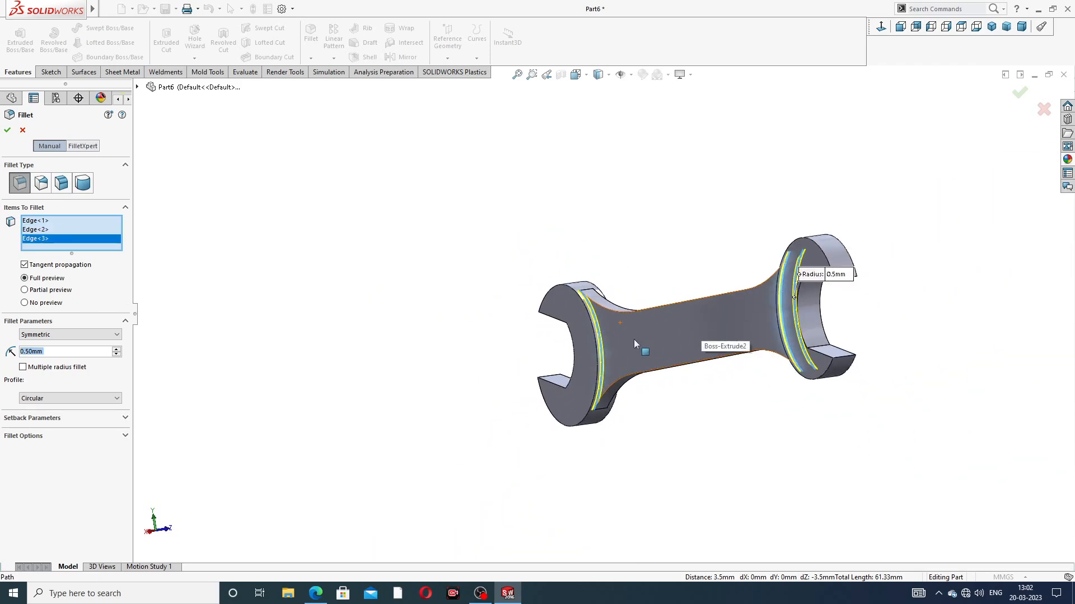
scroll(736, 285, "up", 2)
middle_click_drag(737, 286, 794, 309)
scroll(792, 311, "down", 3)
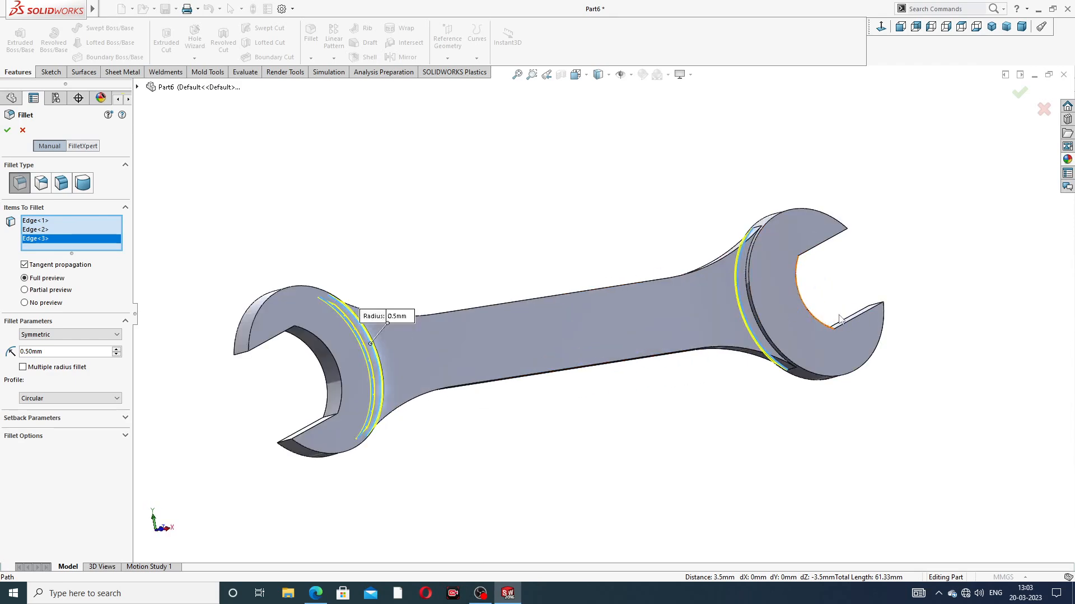
middle_click_drag(697, 322, 630, 305)
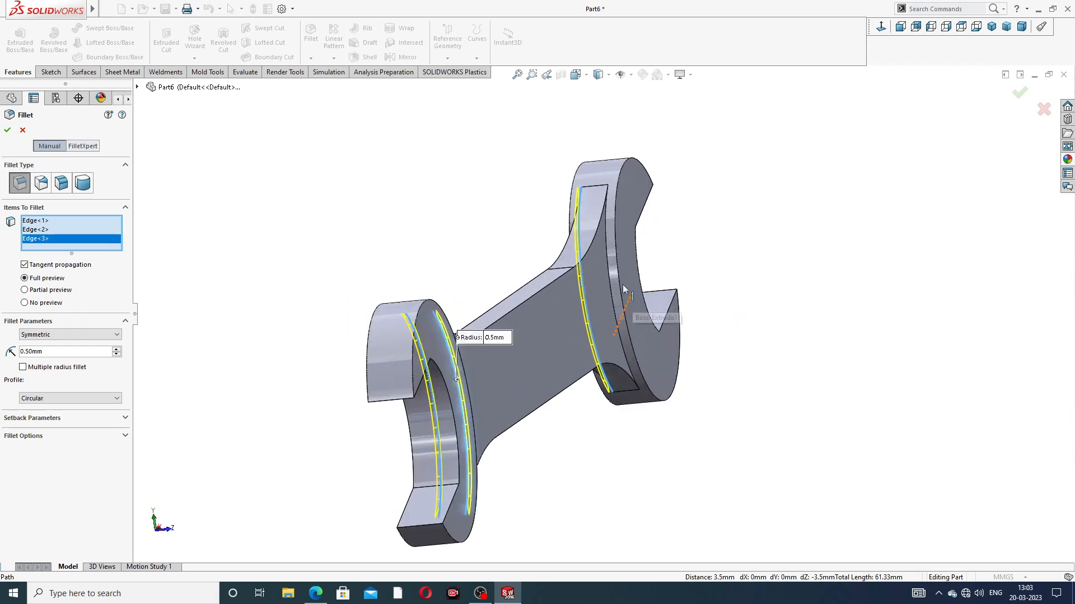
left_click(622, 302)
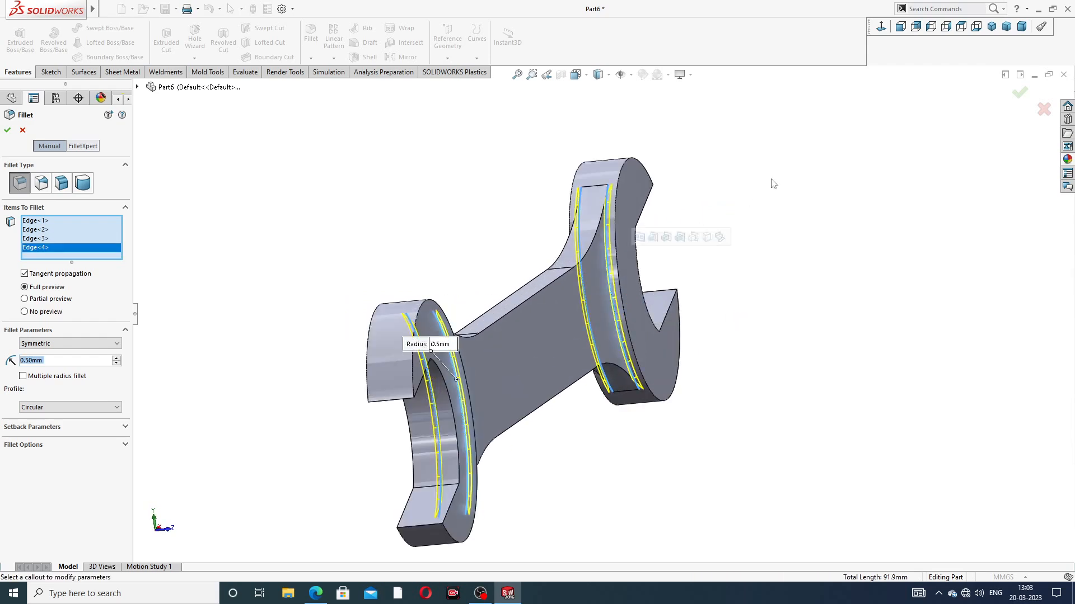
left_click(1019, 94)
Step: Start a sketch on the handle's front face and convert the face outline into sketch entities
scroll(500, 252, "up", 2)
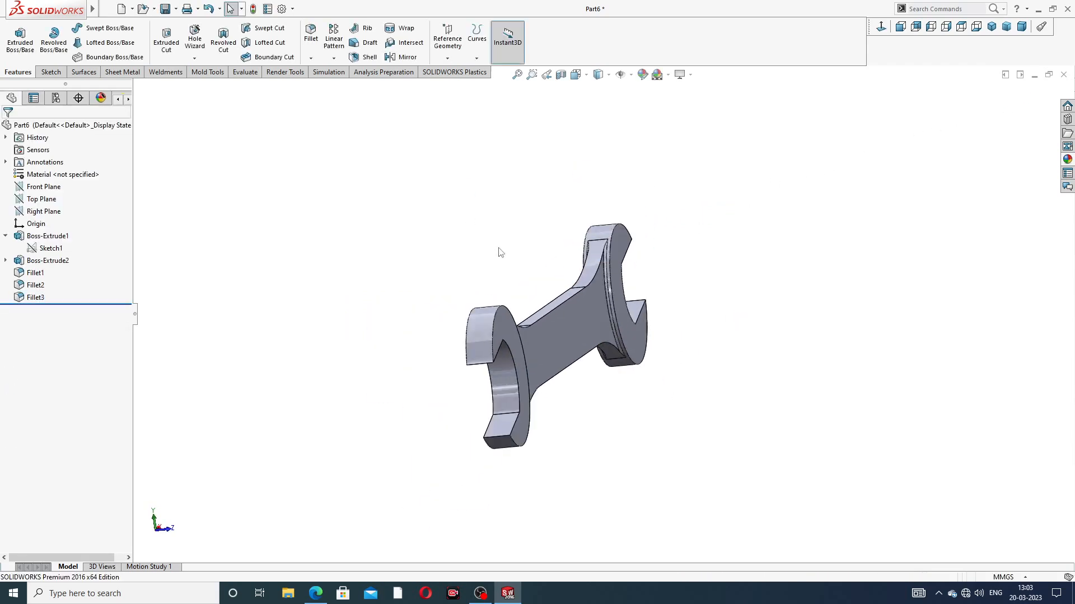
scroll(499, 248, "up", 1)
middle_click_drag(563, 303, 679, 304)
scroll(431, 361, "down", 2)
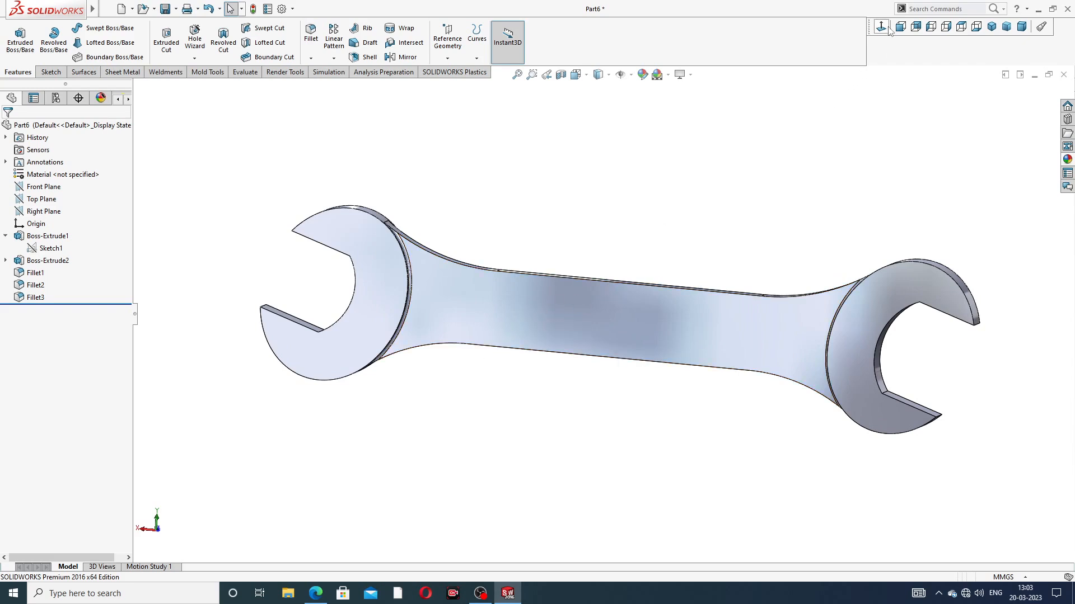
left_click(991, 26)
scroll(628, 273, "up", 2)
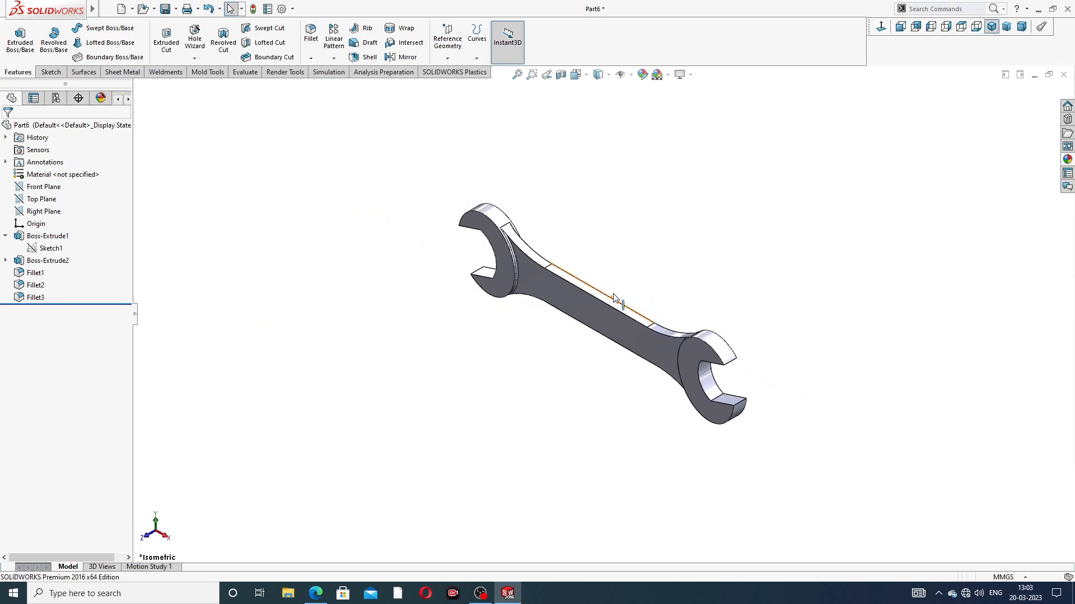
middle_click_drag(628, 273, 610, 291)
left_click(590, 309)
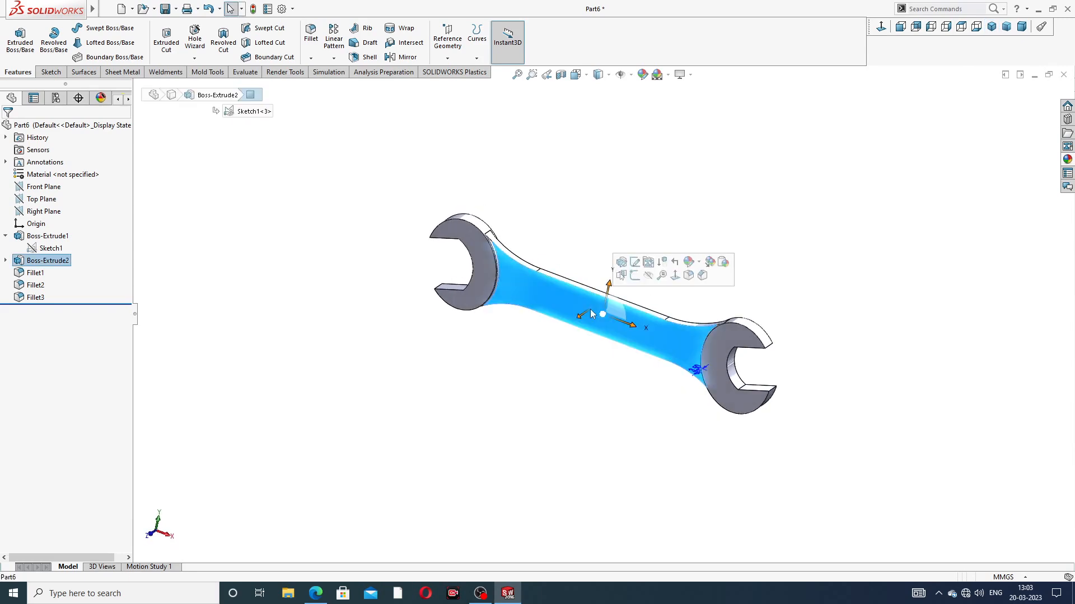
left_click(634, 276)
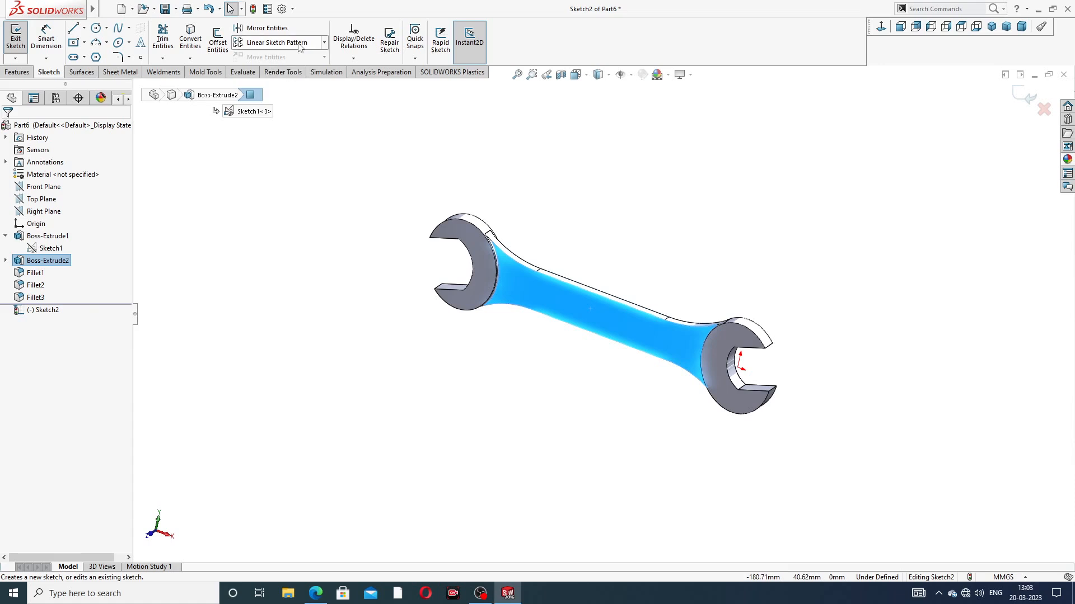
left_click(196, 45)
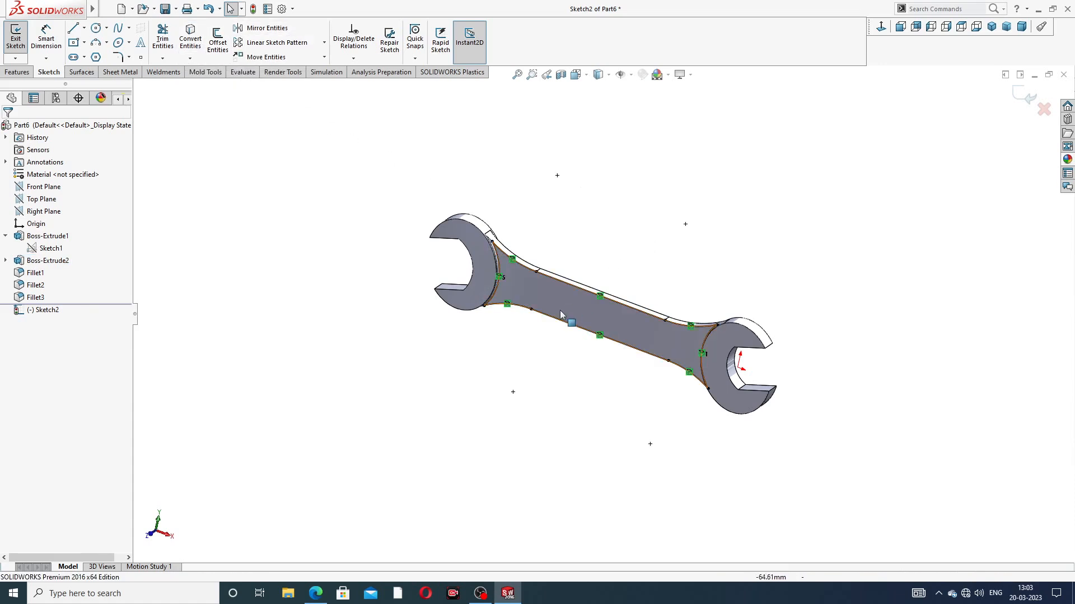
Step: Look up the recess inset in the spanner PDF and set up a 3.5 mm inward offset of the converted handle outline
left_click(316, 594)
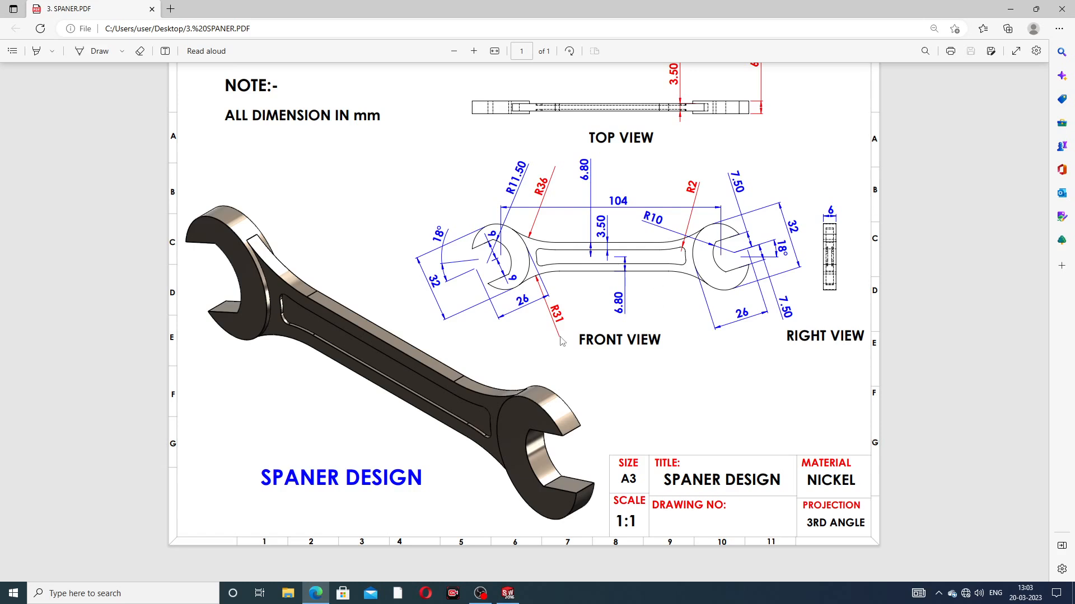
left_click(322, 593)
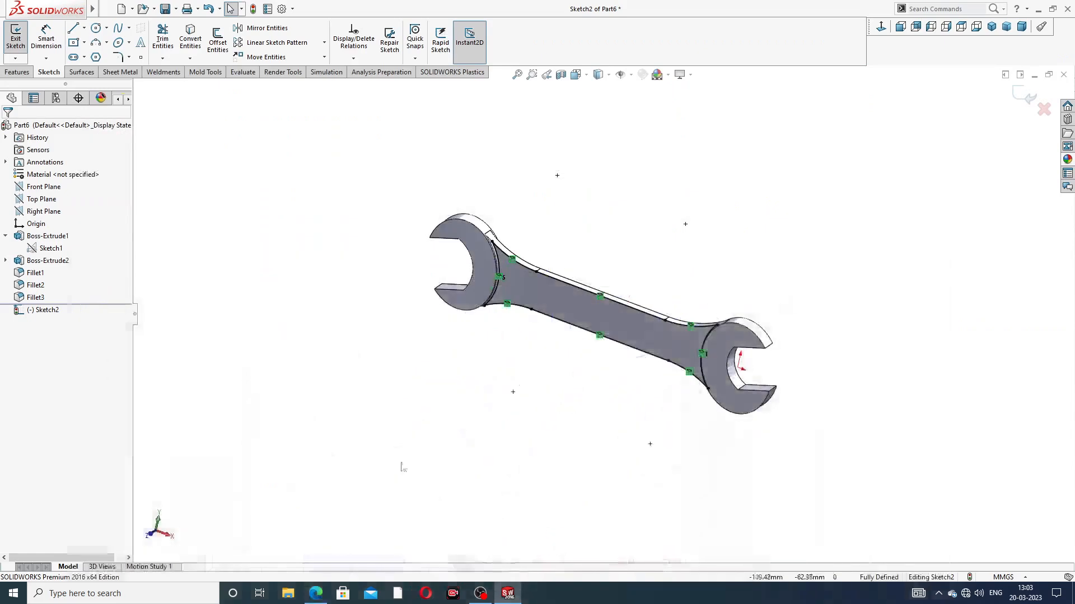
left_click(218, 39)
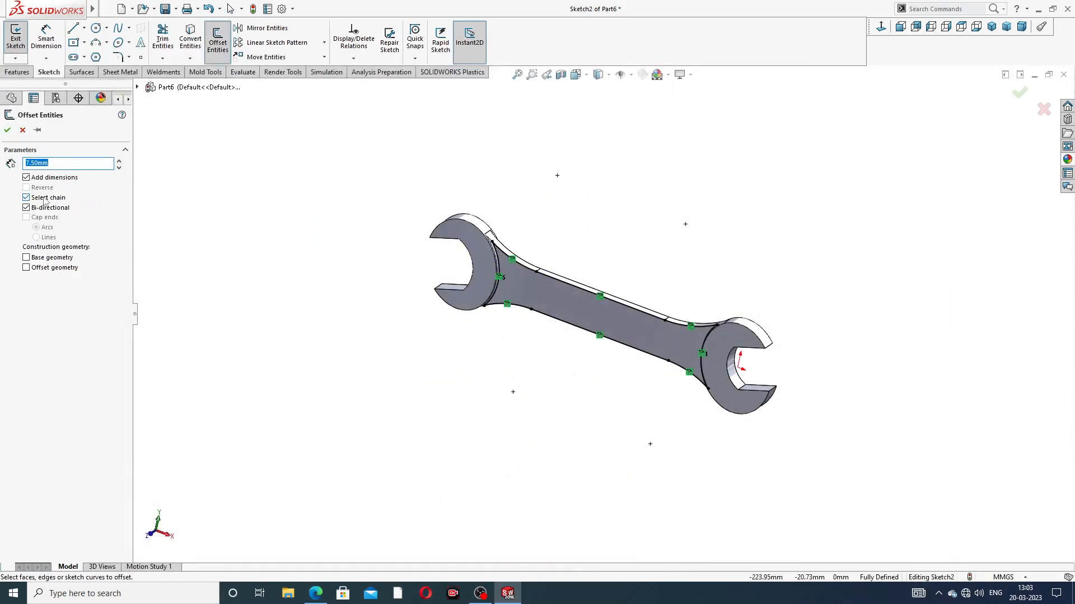
left_click(572, 285)
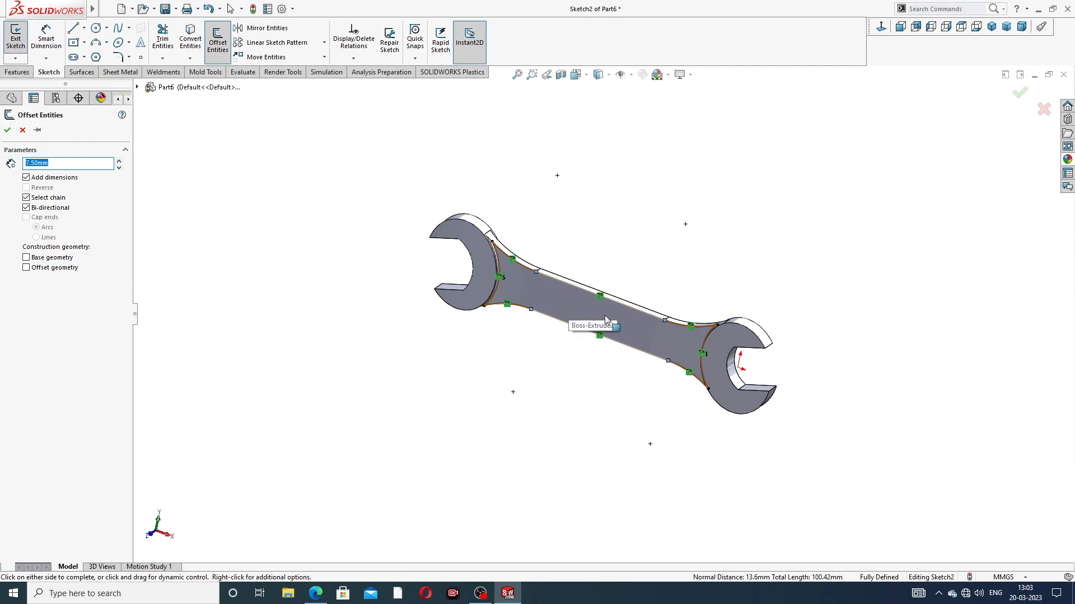
middle_click_drag(608, 323, 643, 326)
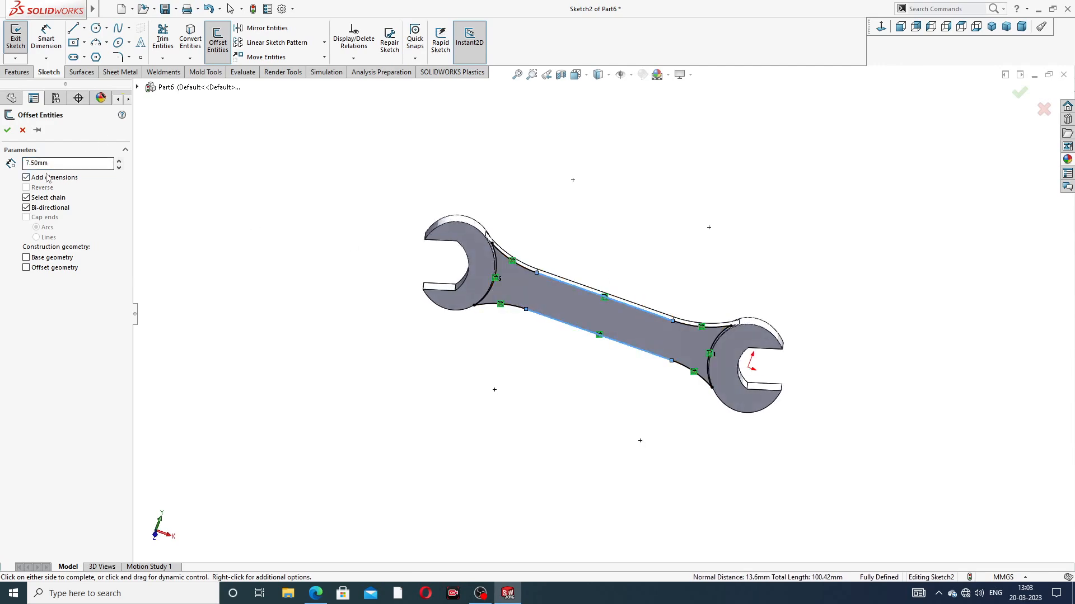
left_click_drag(56, 163, 2, 167)
type("3.5")
key("Return")
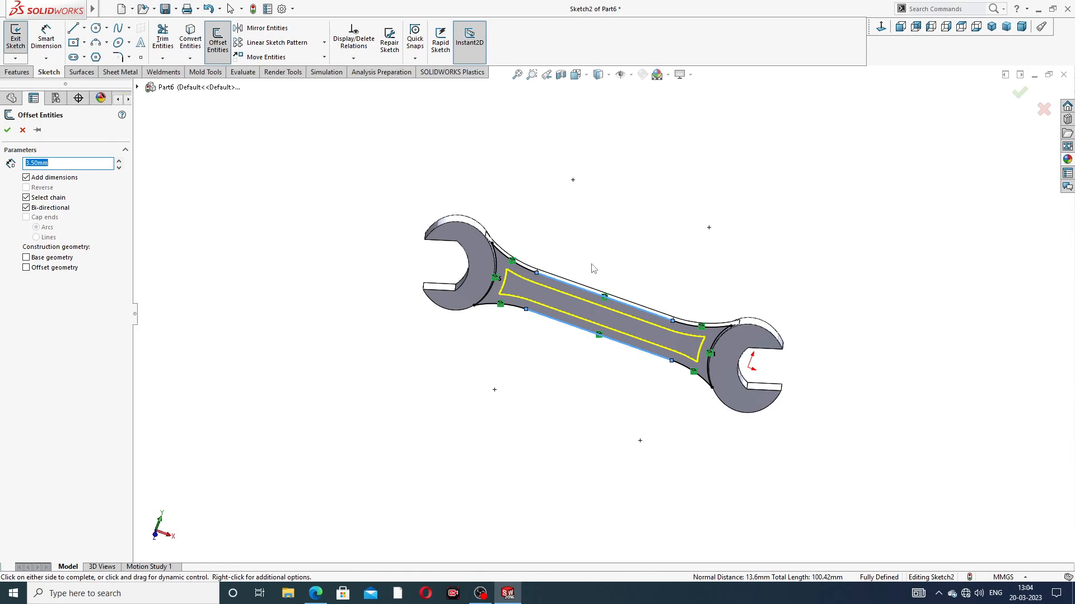
Step: Check the 3.50 inset dimension in the spanner PDF again and complete the offset of the handle outline
left_click(315, 593)
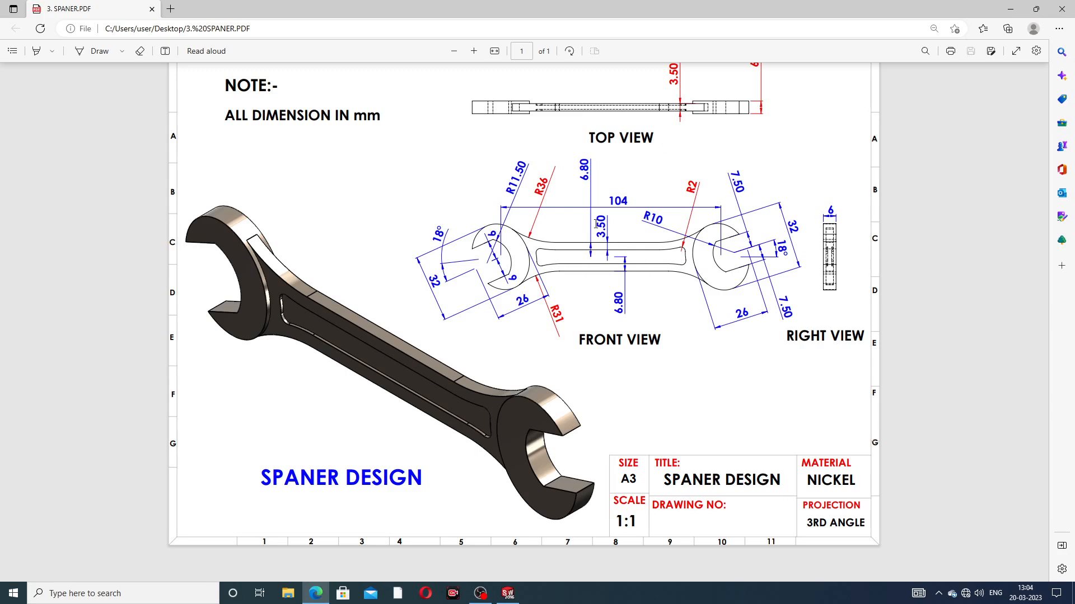
left_click(508, 593)
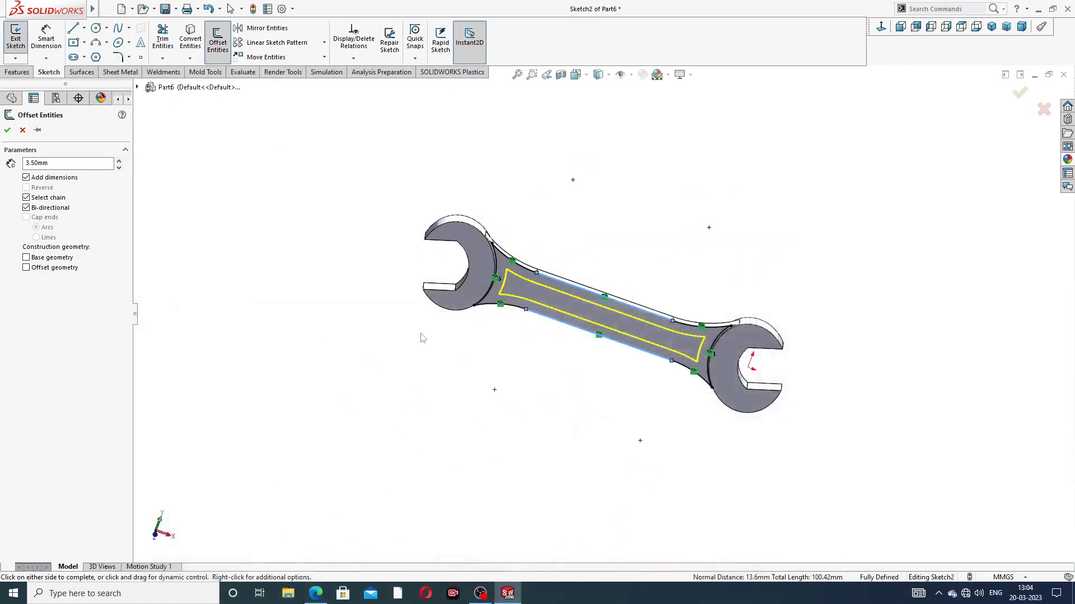
middle_click_drag(619, 291, 610, 290)
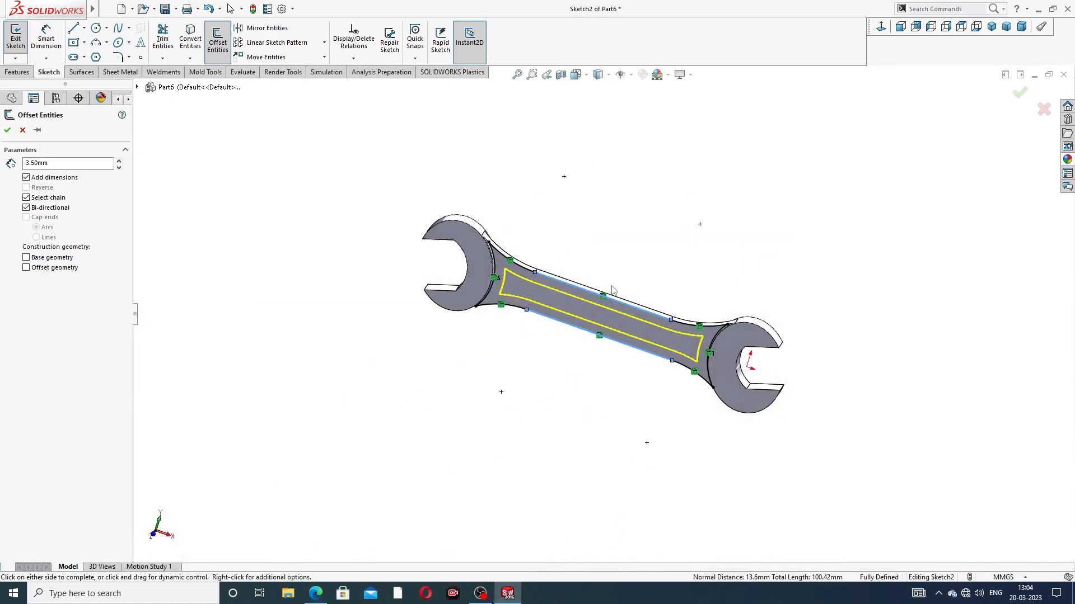
left_click(7, 129)
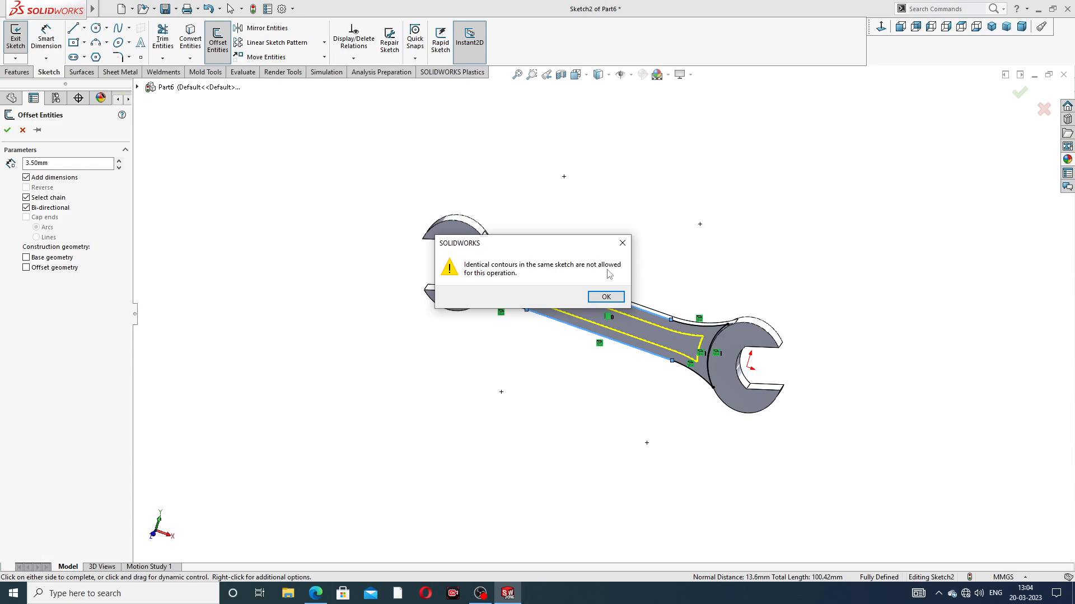
left_click(594, 297)
Step: Cut the inner offset region of the handle sketch to a blind depth of 1 mm with Extruded Cut
scroll(620, 327, "down", 3)
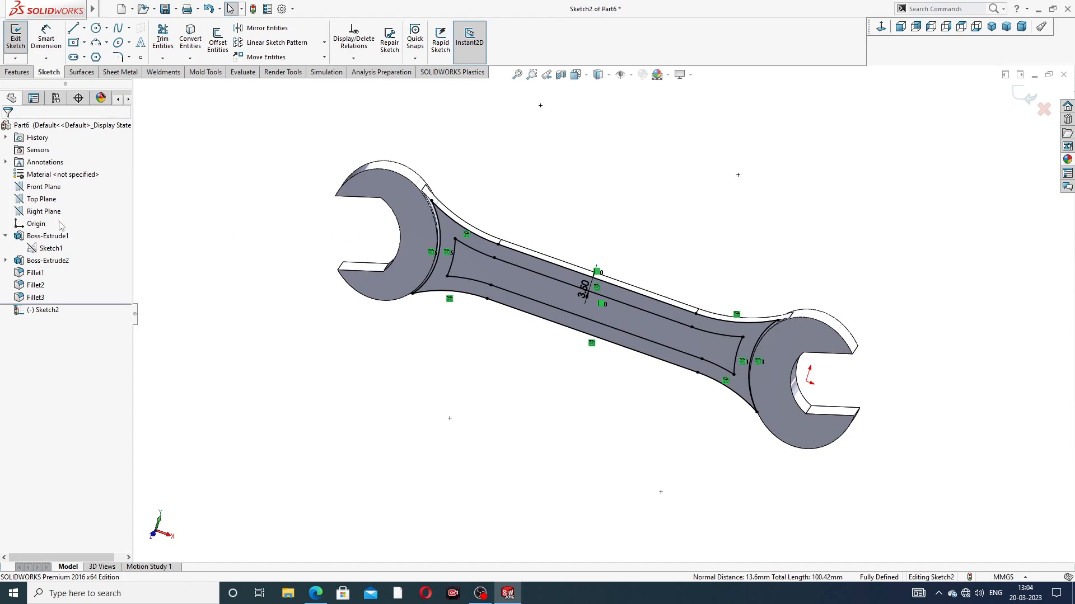
left_click(17, 73)
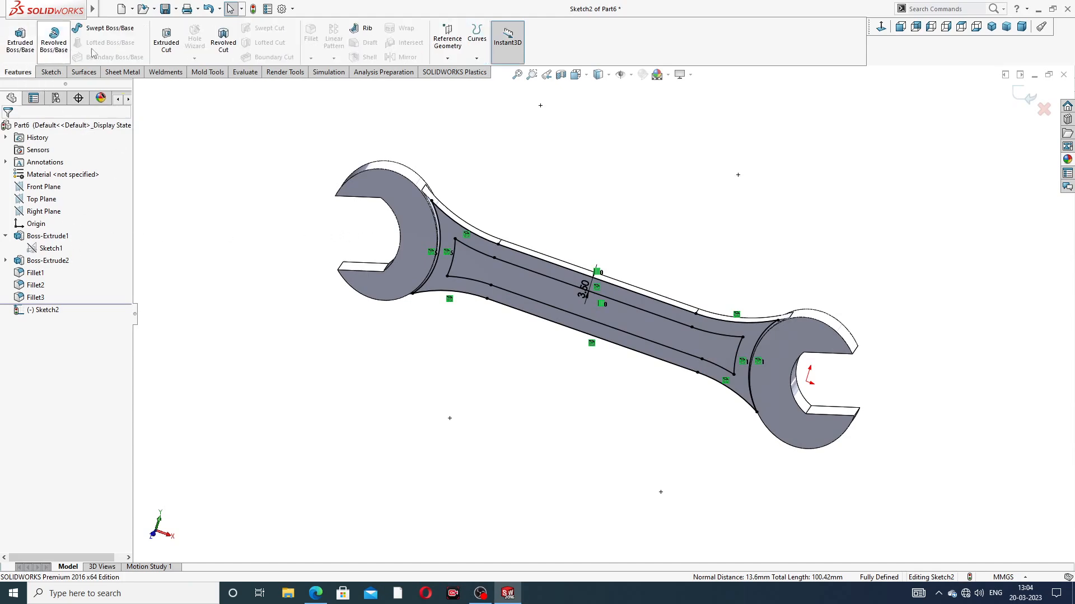
left_click(167, 42)
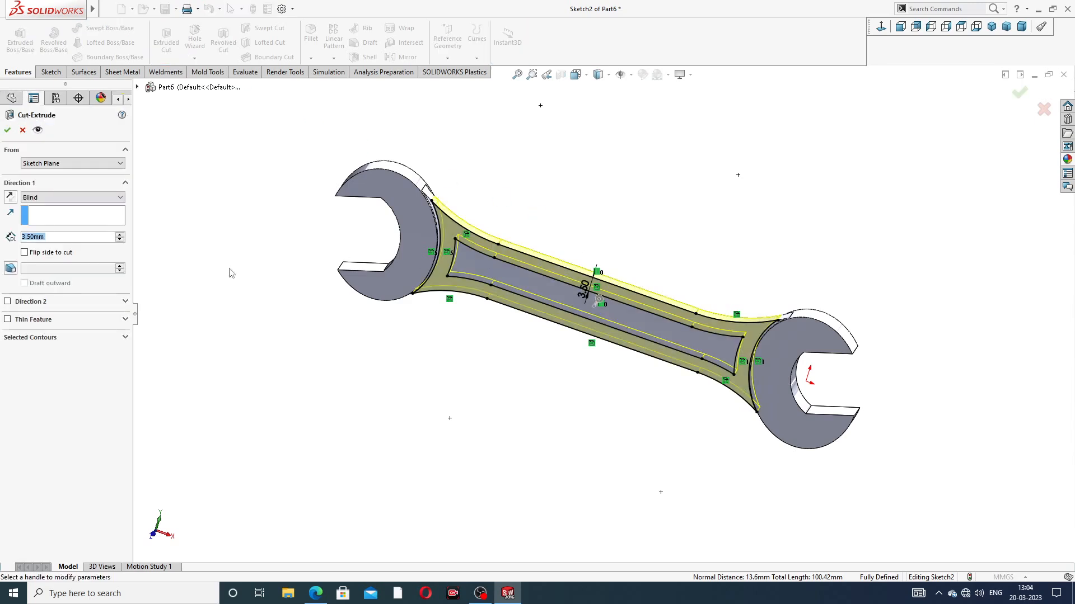
left_click(47, 340)
left_click(547, 288)
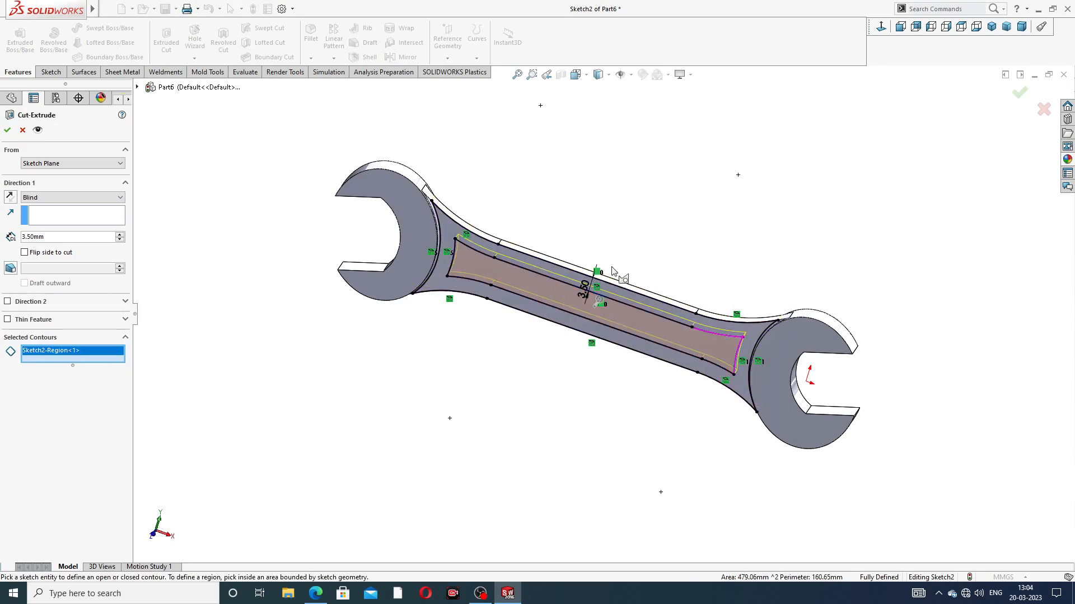
left_click_drag(57, 239, 2, 239)
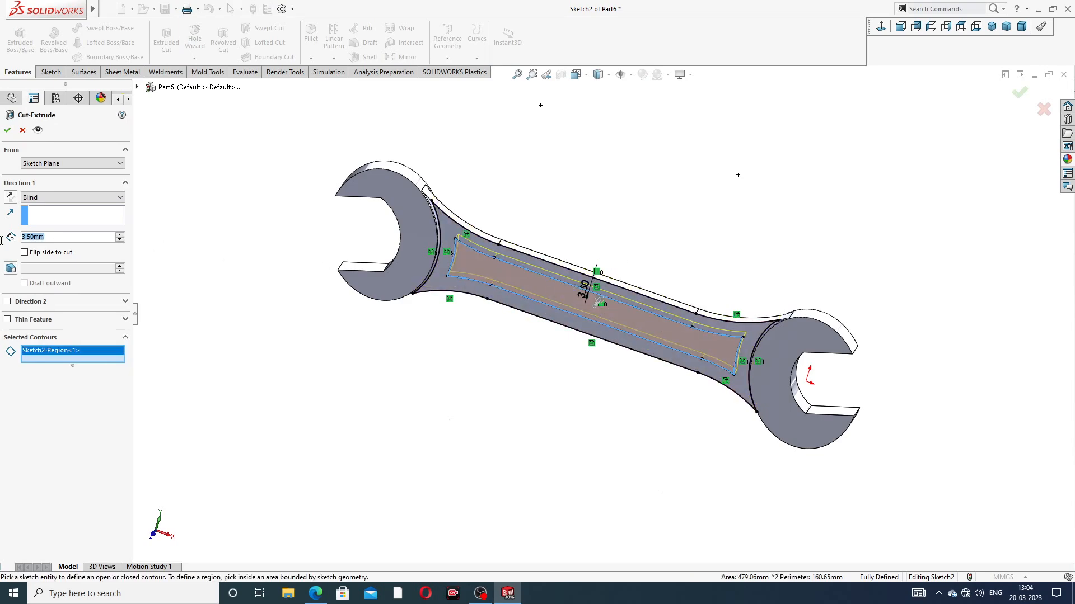
type("1")
key("Return")
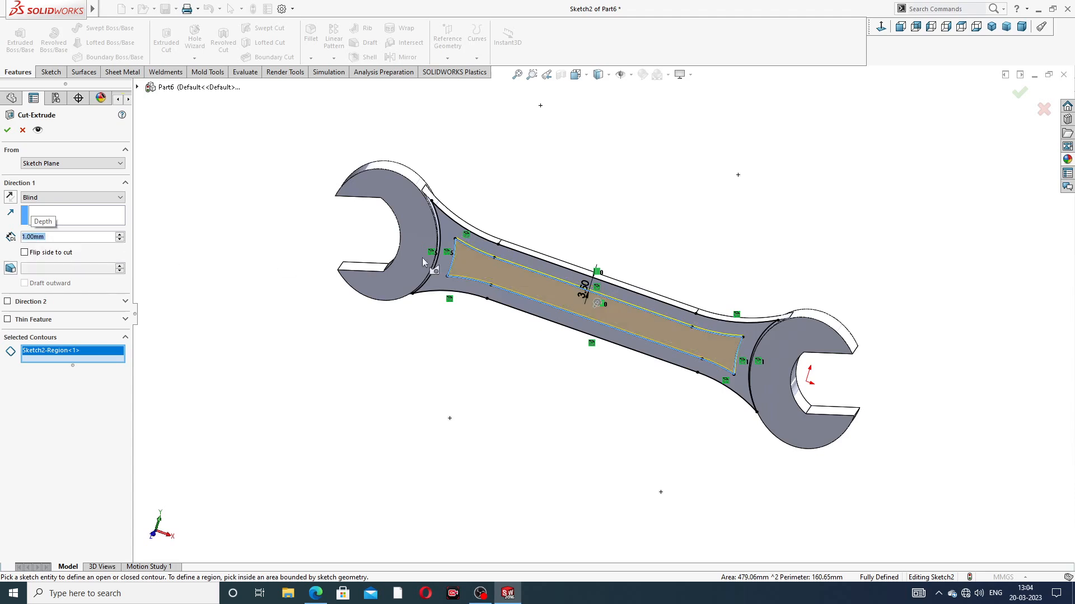
middle_click_drag(568, 266, 516, 272)
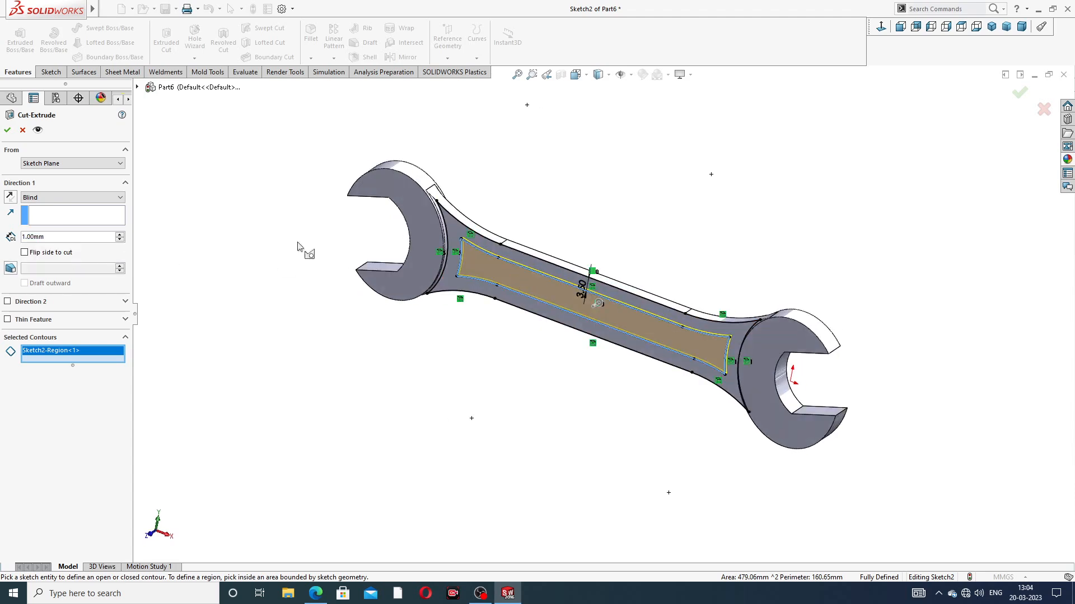
left_click(7, 131)
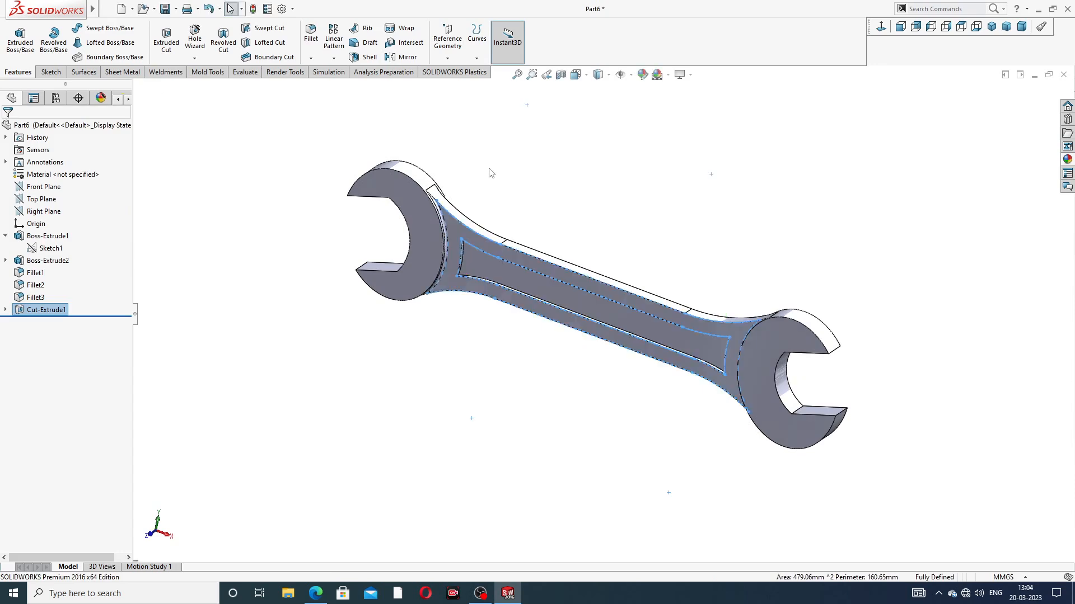
Step: Start a fillet and select the two short corner edges at the left end of the handle recess
middle_click_drag(558, 330, 558, 297)
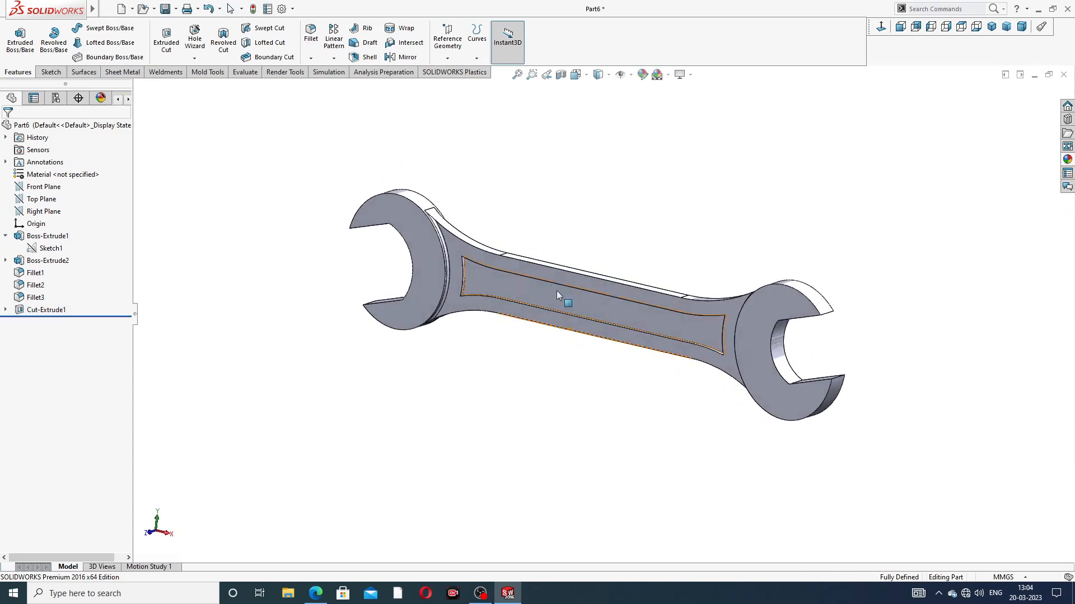
left_click(311, 35)
scroll(472, 273, "down", 2)
scroll(471, 273, "down", 2)
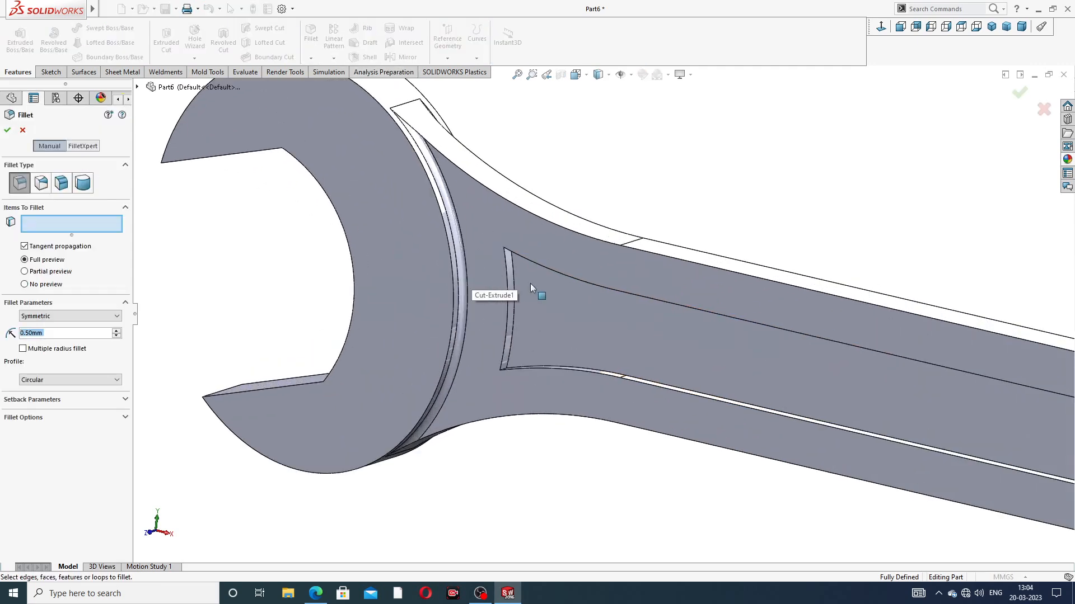
middle_click_drag(532, 302, 551, 218)
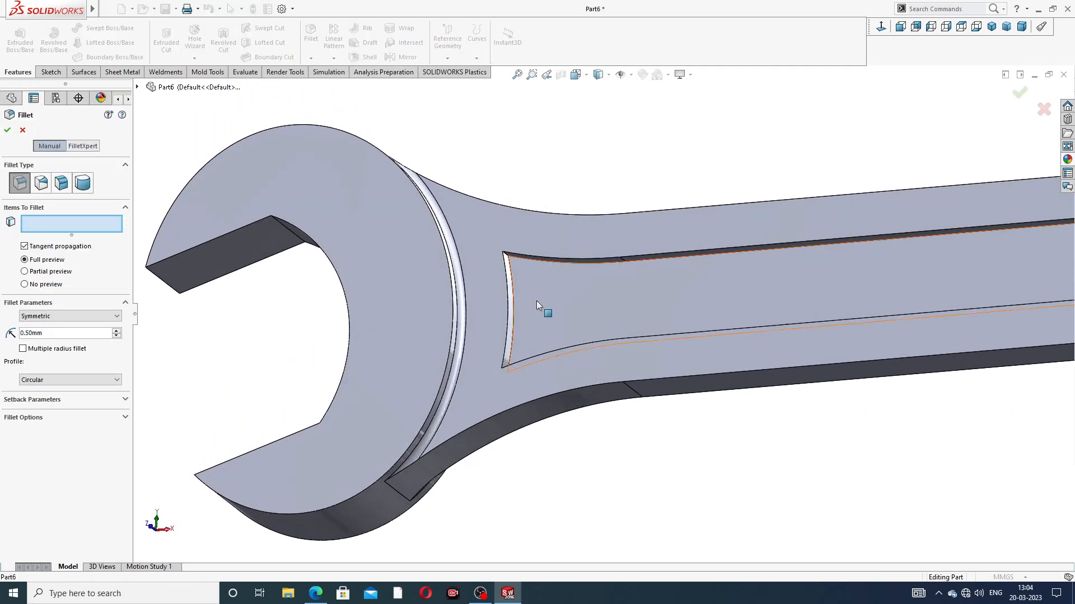
scroll(533, 263, "down", 1)
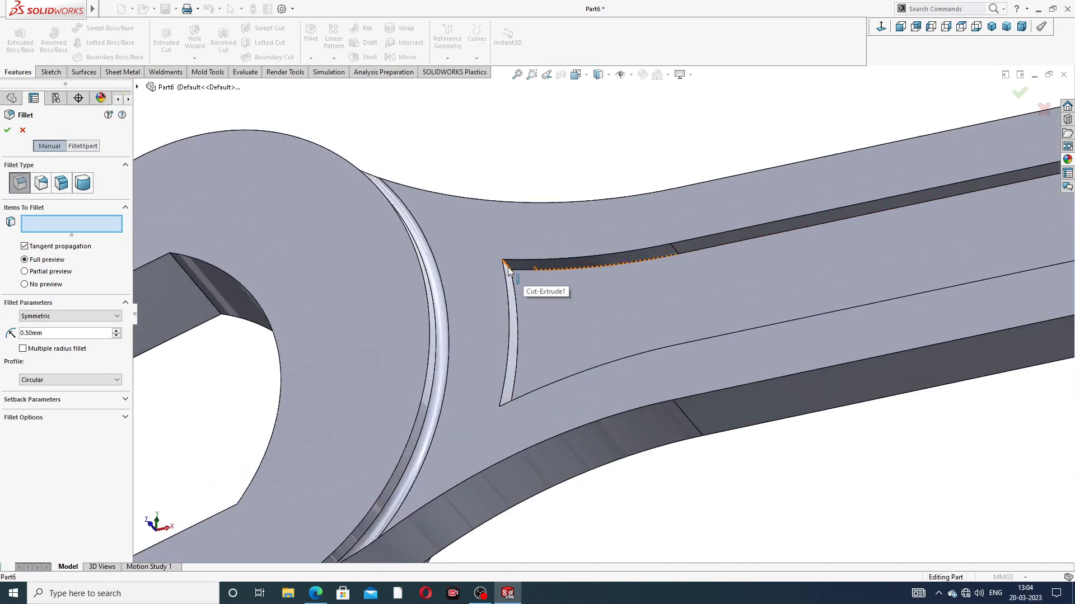
left_click(511, 288)
mouse_move(559, 396)
middle_mouse_down()
mouse_move(521, 492)
mouse_move(561, 404)
middle_mouse_up()
scroll(561, 405, "down", 3)
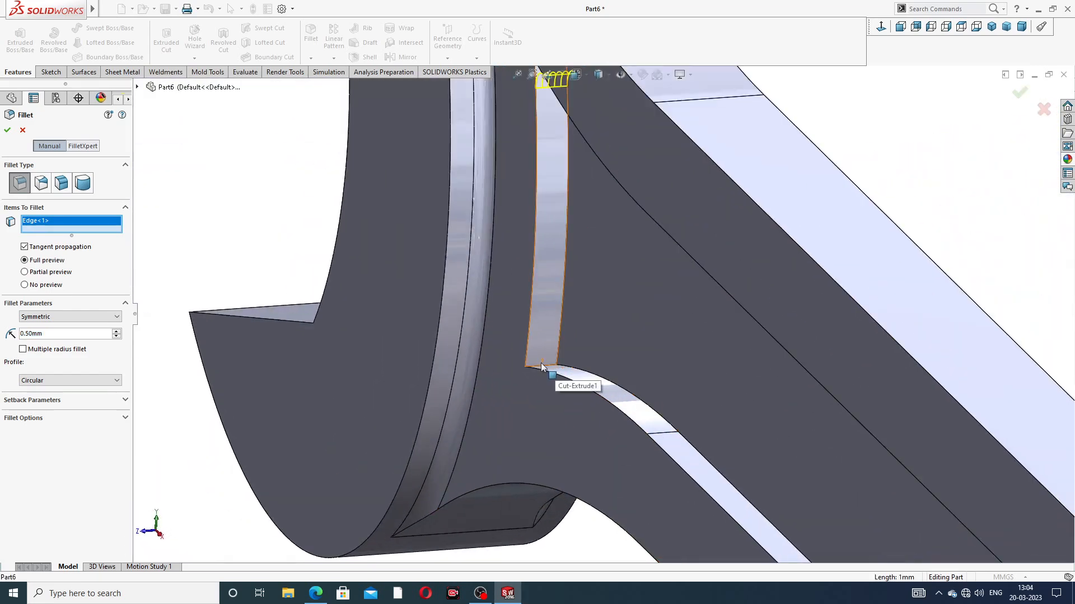
middle_click_drag(569, 370, 571, 384)
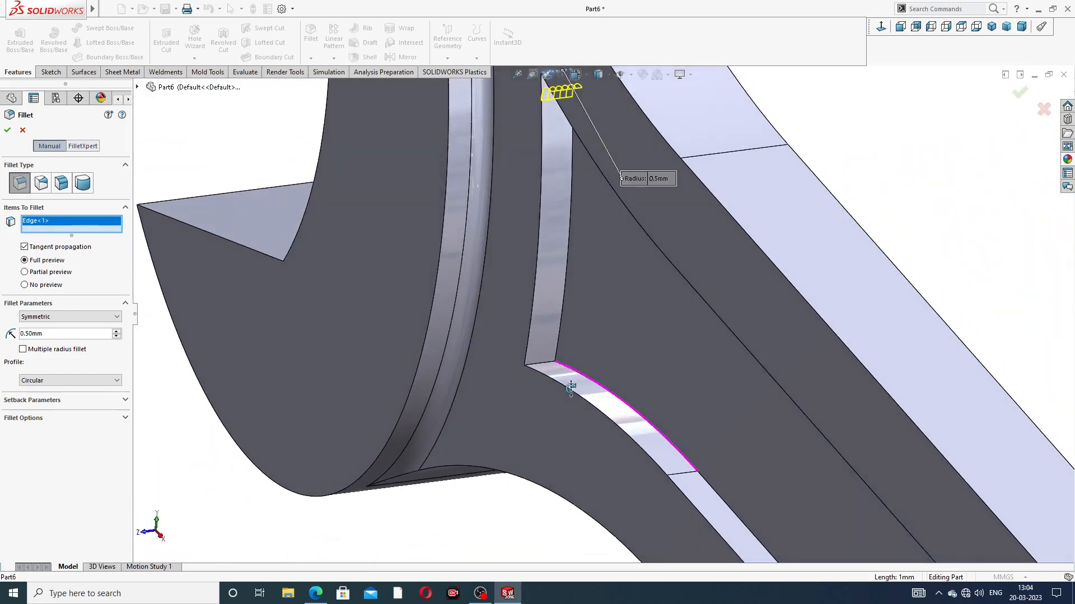
left_click(544, 366)
Step: Add the two corner edges at the recess's right end and fillet all four corners with a 2 mm radius
scroll(627, 395, "up", 8)
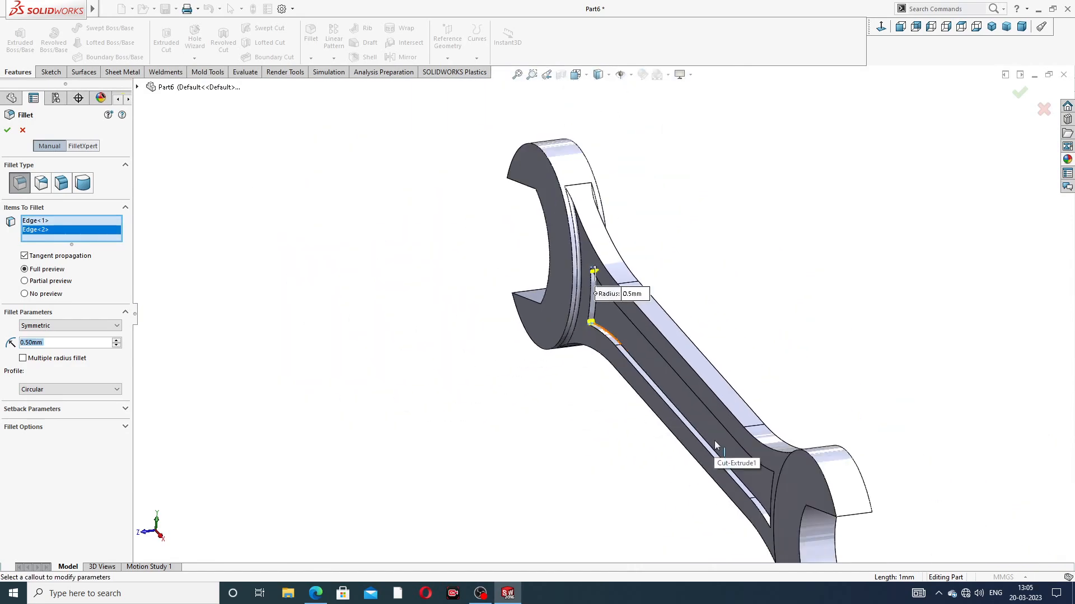
middle_click_drag(780, 454, 842, 421)
scroll(847, 469, "down", 3)
middle_click_drag(829, 462, 815, 446)
scroll(814, 447, "down", 1)
scroll(806, 379, "down", 2)
scroll(774, 360, "down", 2)
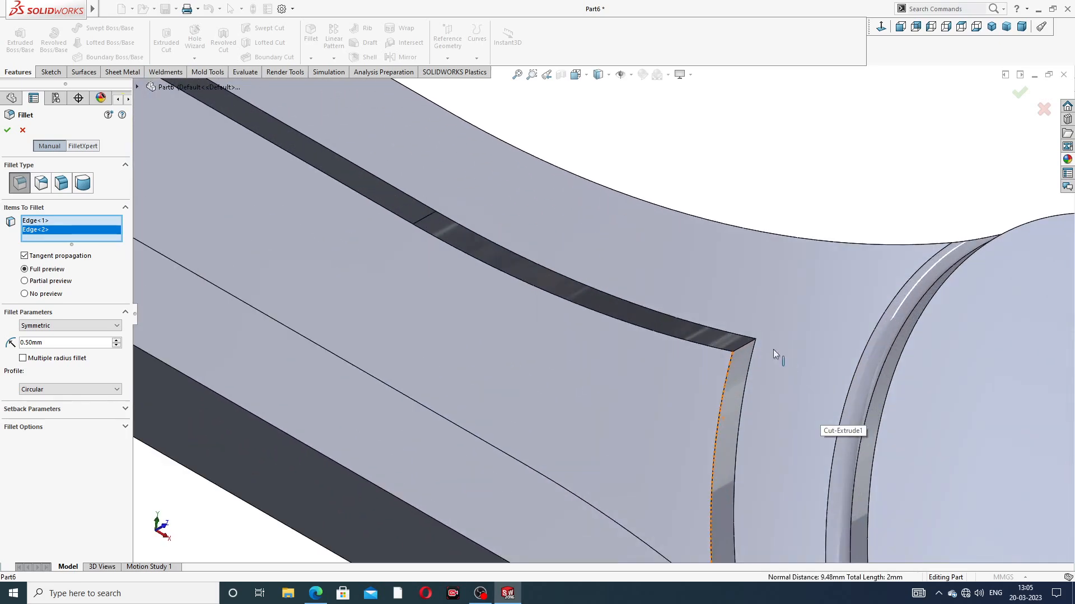
left_click(744, 350)
scroll(764, 406, "up", 4)
middle_click_drag(667, 403, 664, 496)
scroll(642, 424, "down", 3)
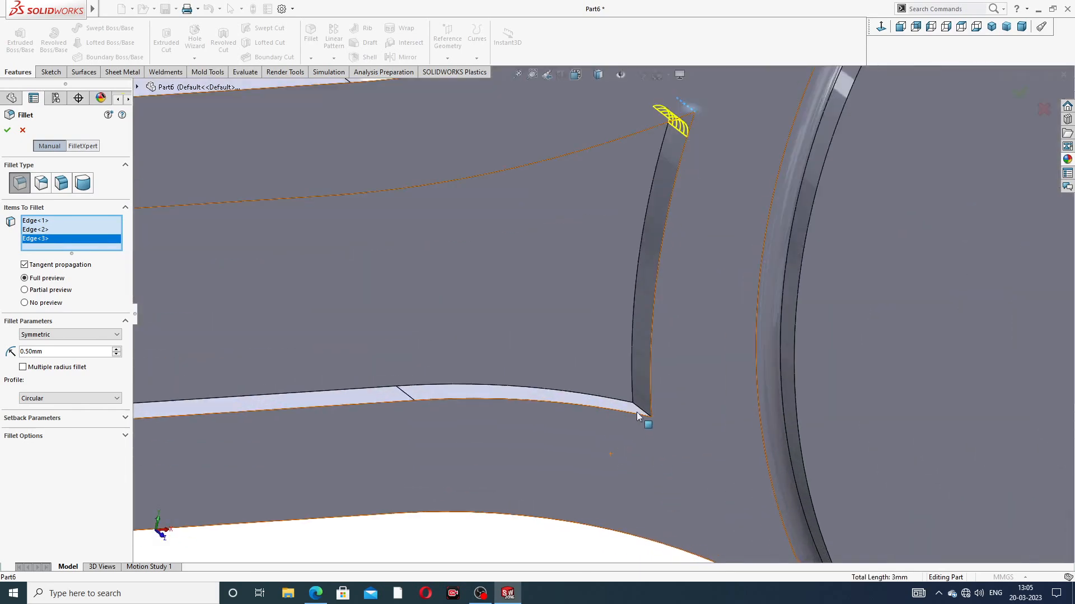
left_click(640, 413)
scroll(643, 411, "up", 6)
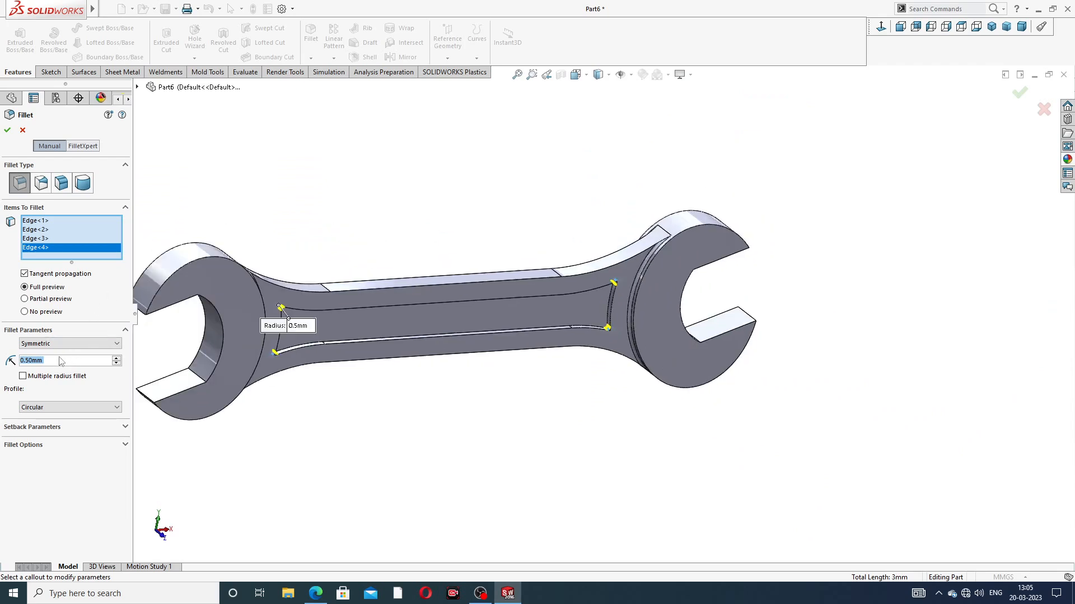
type("2")
key("Return")
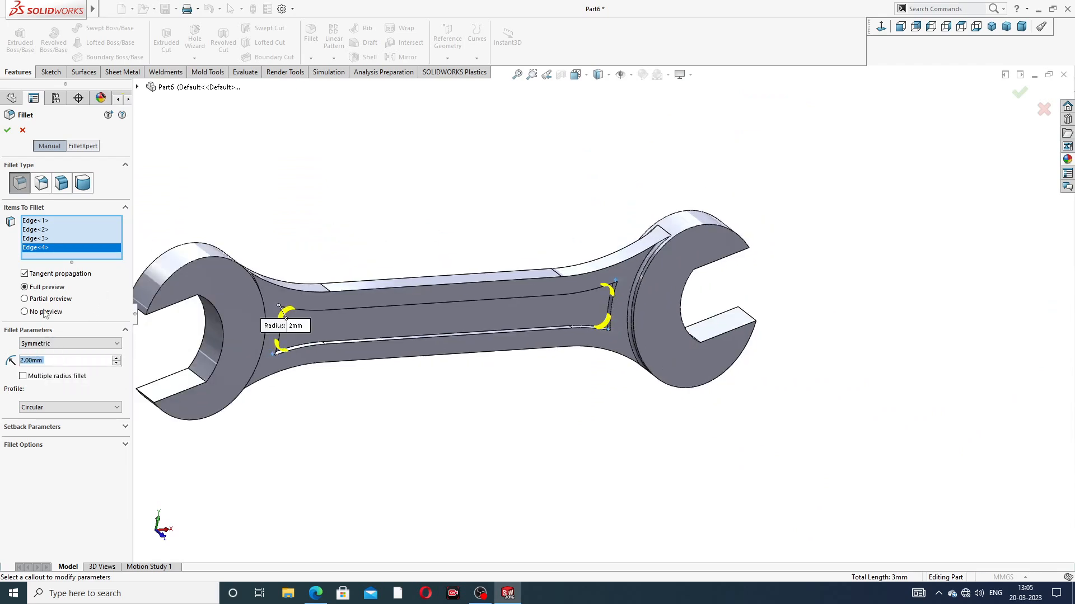
left_click(8, 130)
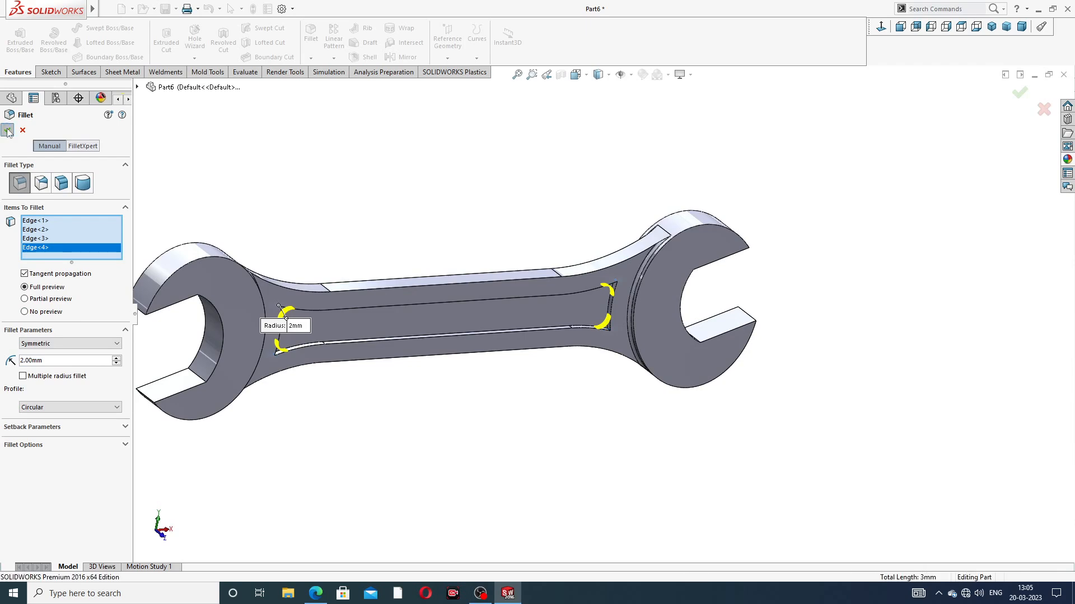
left_click(273, 178)
Step: Mirror the recess cut and its corner fillet about the Front Plane to the other side of the handle
scroll(387, 287, "up", 3)
middle_click_drag(395, 299, 288, 272)
scroll(386, 302, "down", 2)
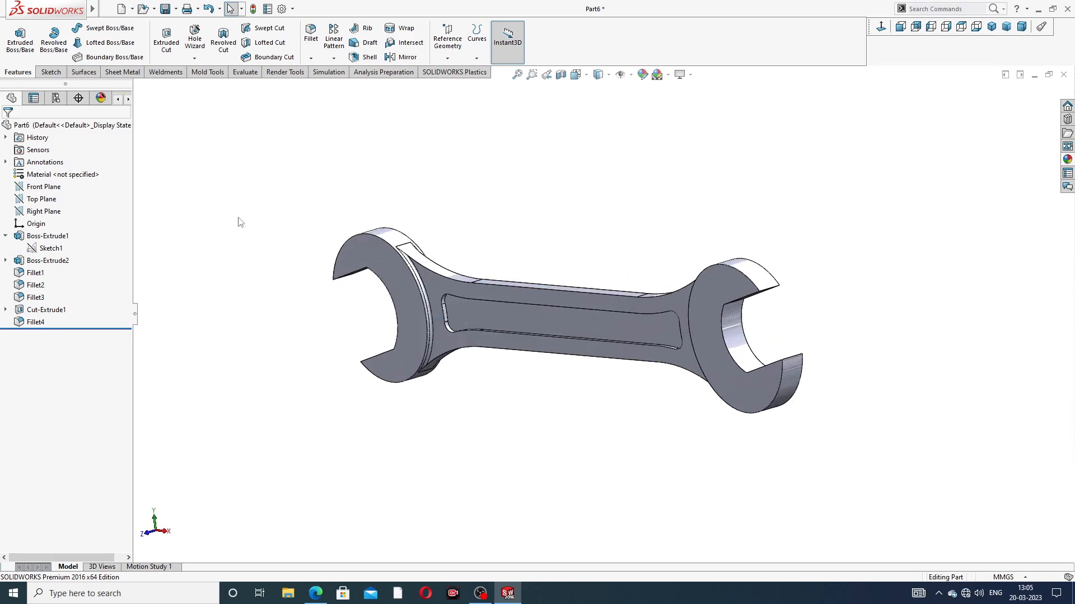
left_click(5, 236)
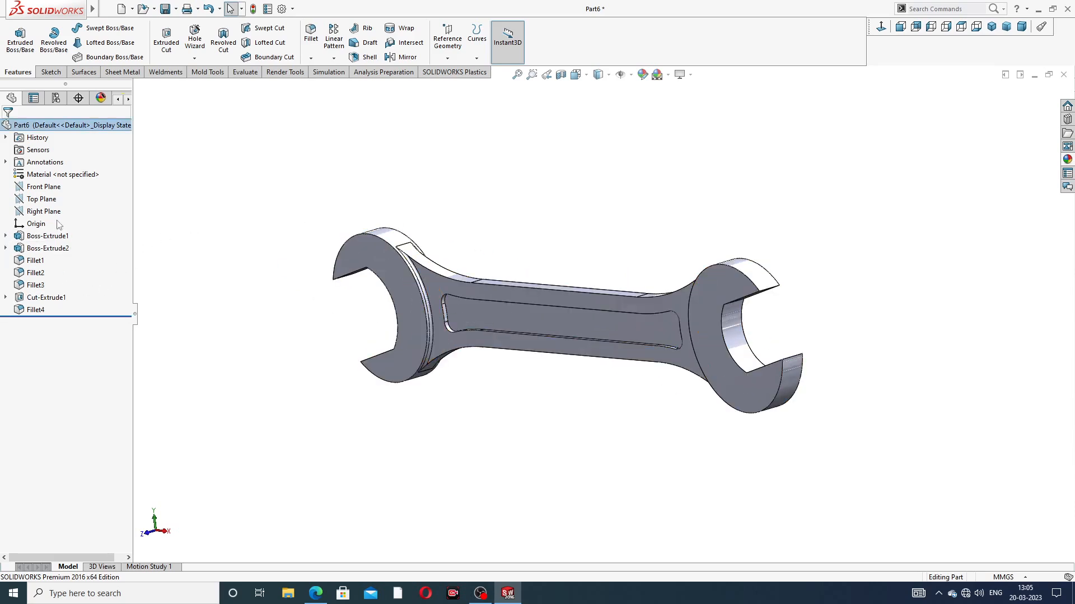
left_click(49, 189)
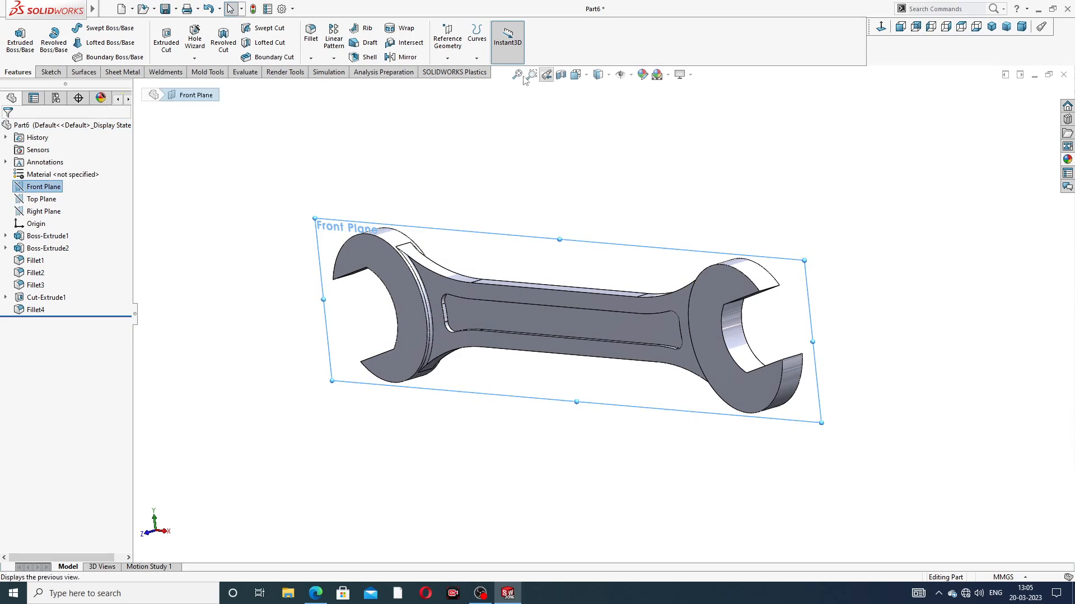
left_click(401, 57)
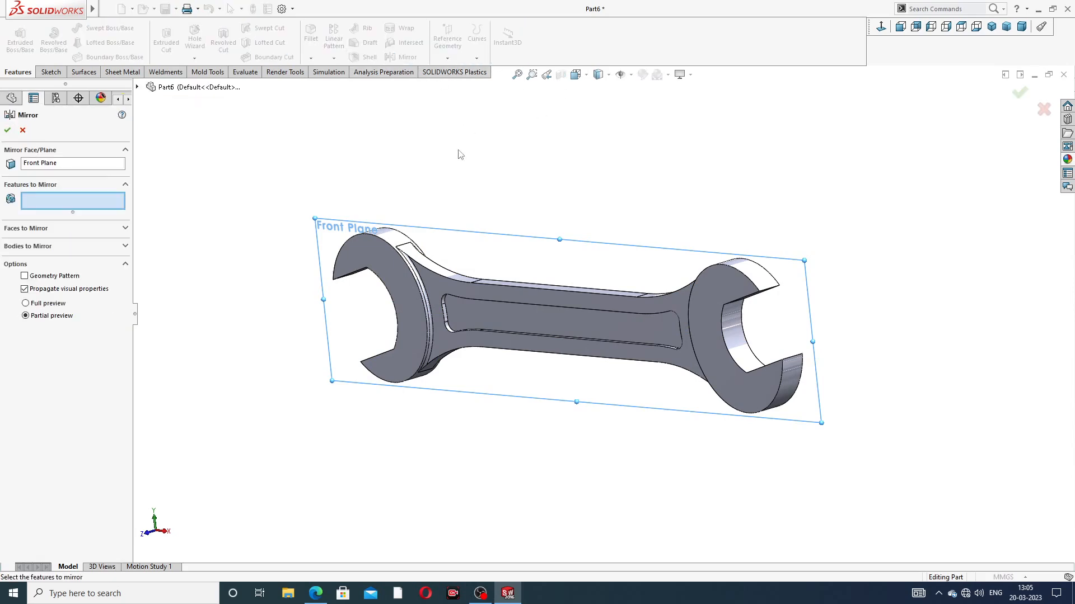
left_click(136, 88)
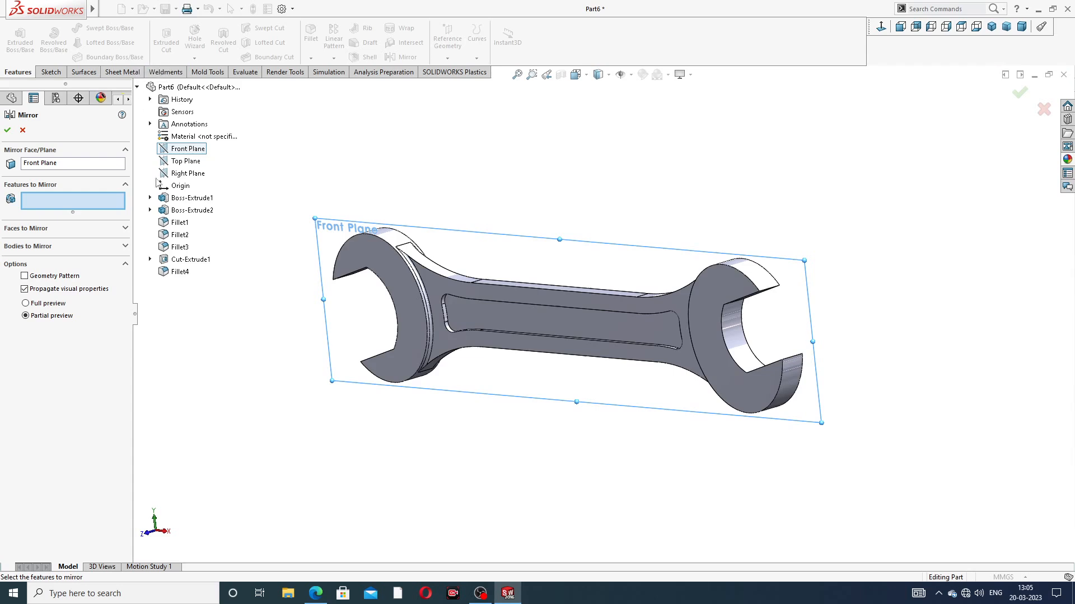
left_click(189, 261)
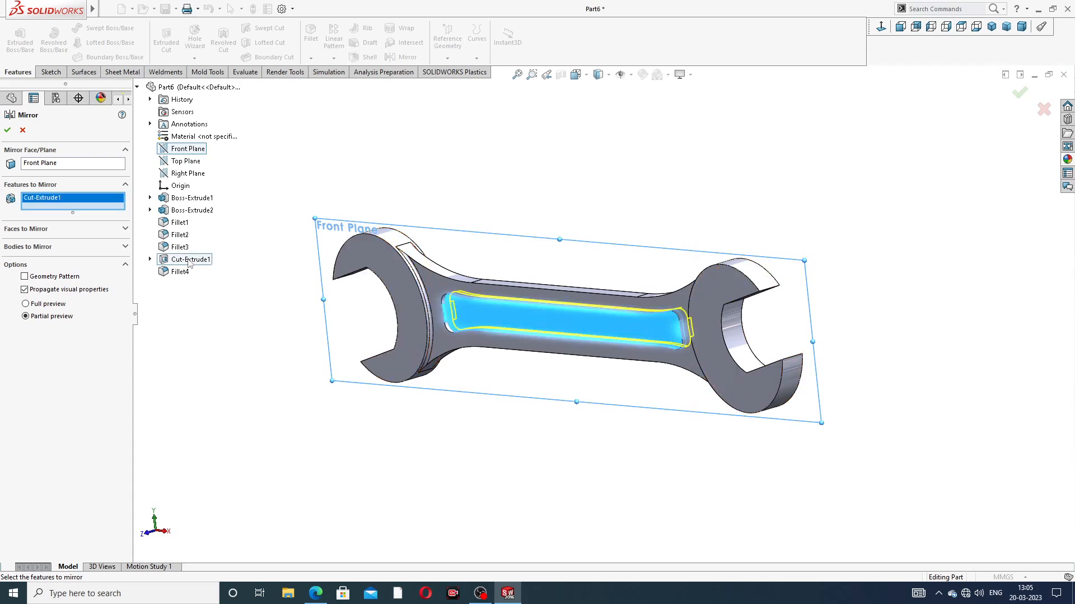
left_click(180, 272)
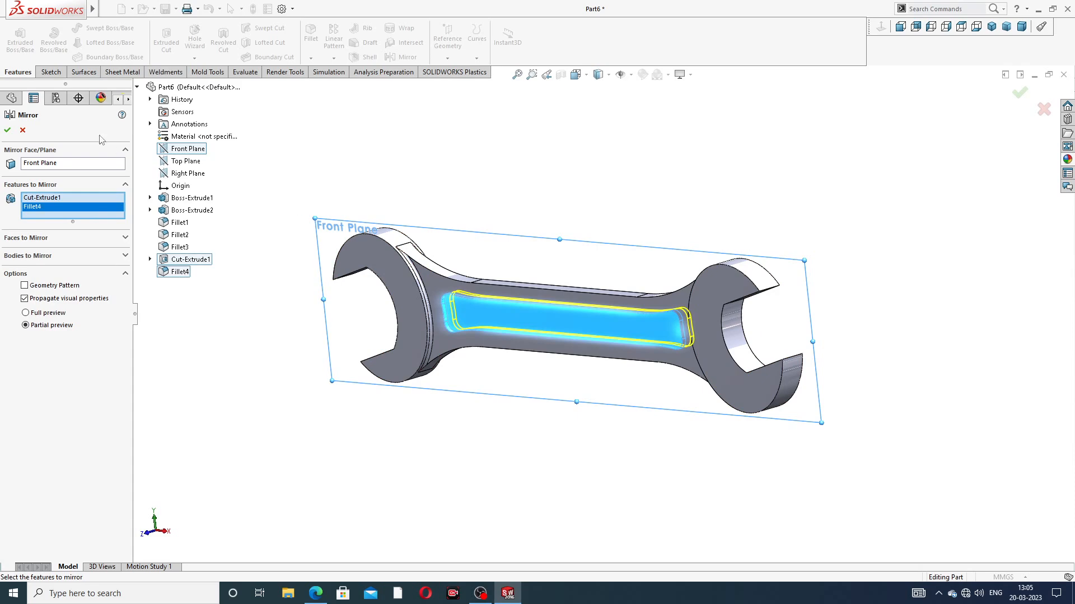
left_click(7, 130)
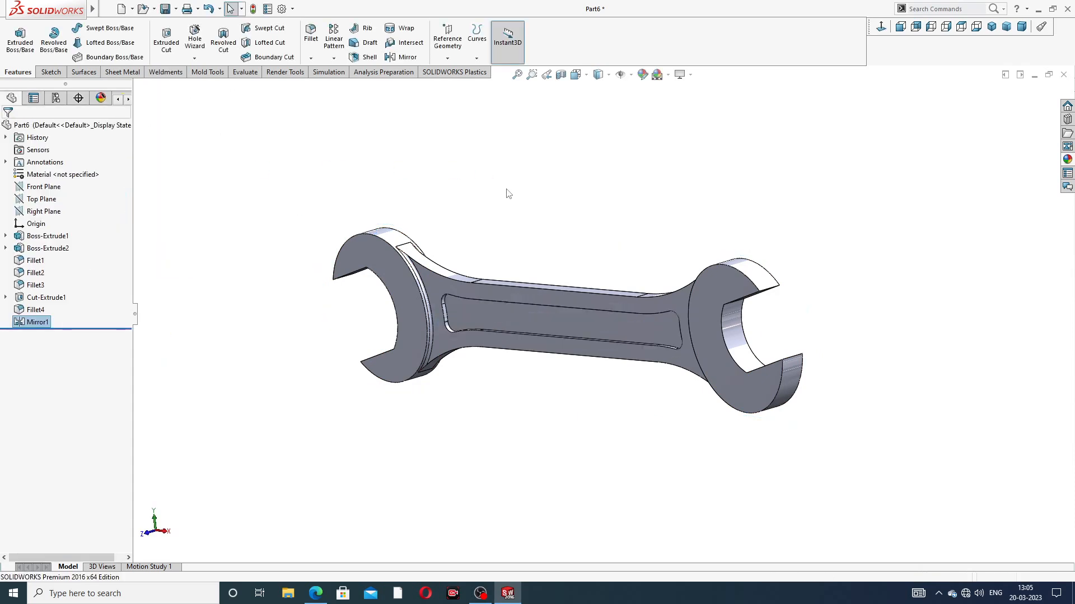
Step: Apply the polished nickel appearance from the metal appearances to the whole spanner
middle_click_drag(546, 240, 461, 274)
middle_click_drag(575, 305, 671, 311)
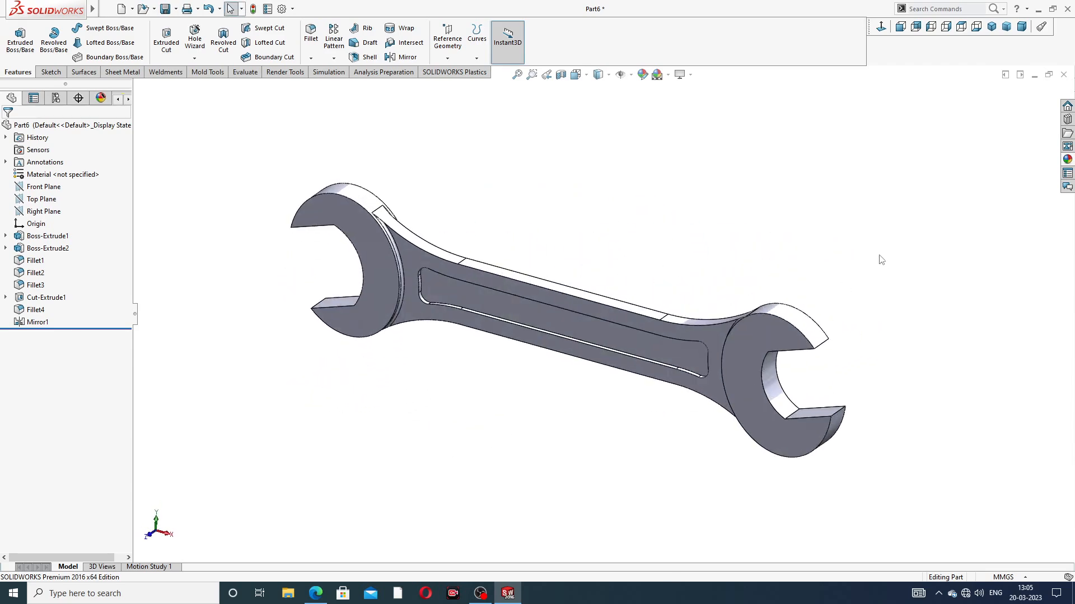
left_click(1067, 160)
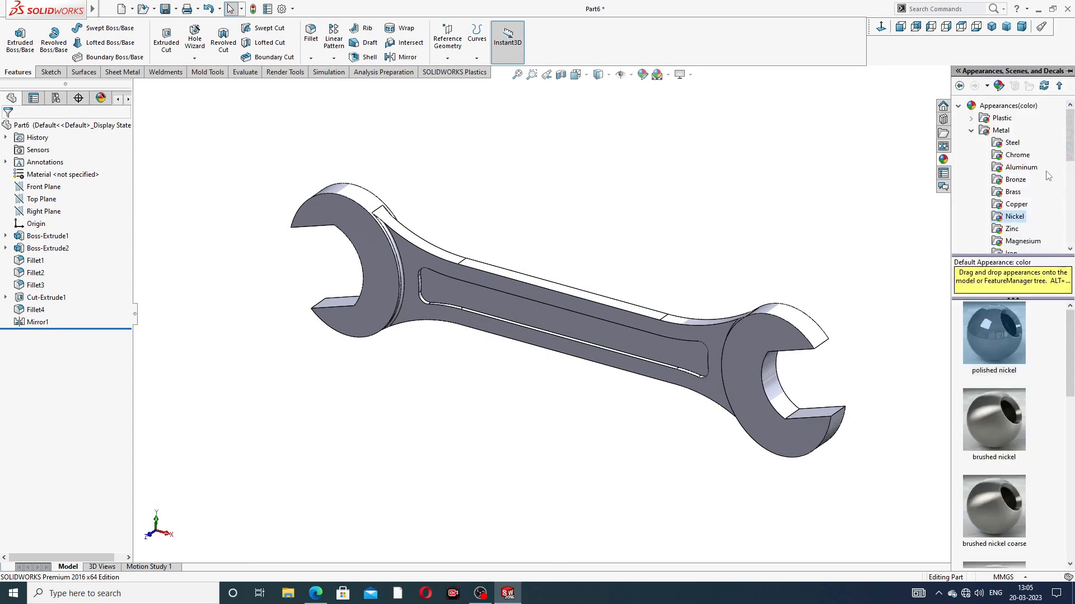
double_click(1001, 329)
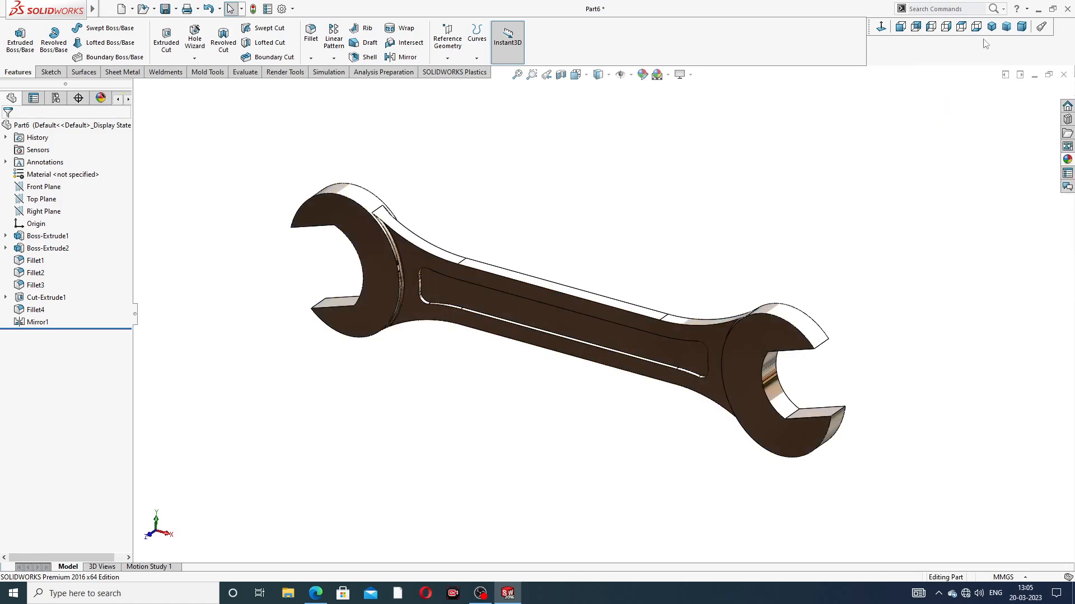
Step: Inspect the finished spanner from several angles and set it to the isometric view
left_click(991, 26)
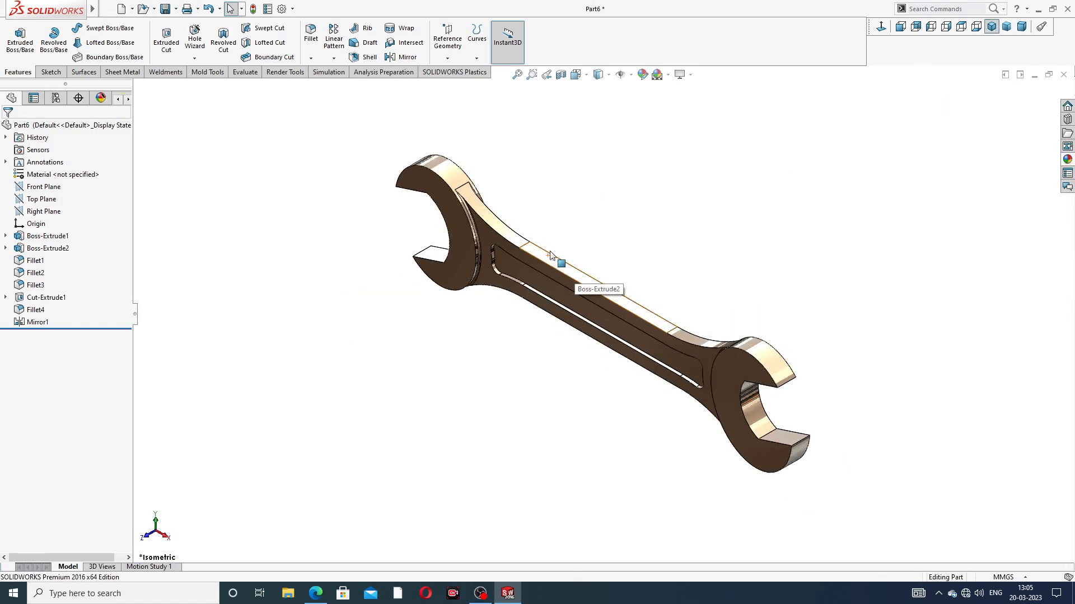
scroll(550, 255, "down", 2)
scroll(660, 263, "up", 4)
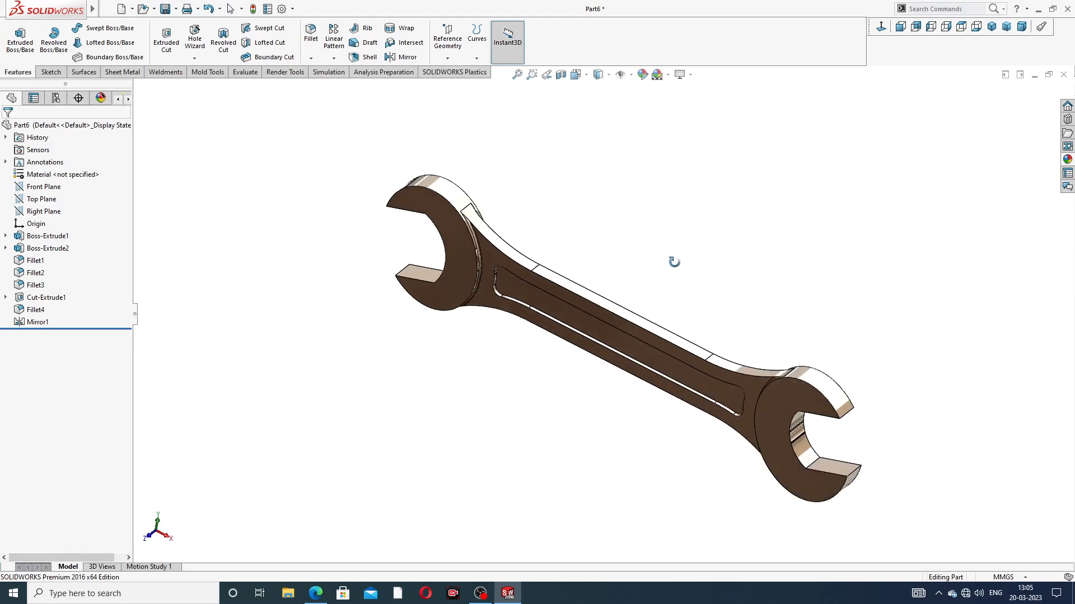
scroll(632, 329, "down", 3)
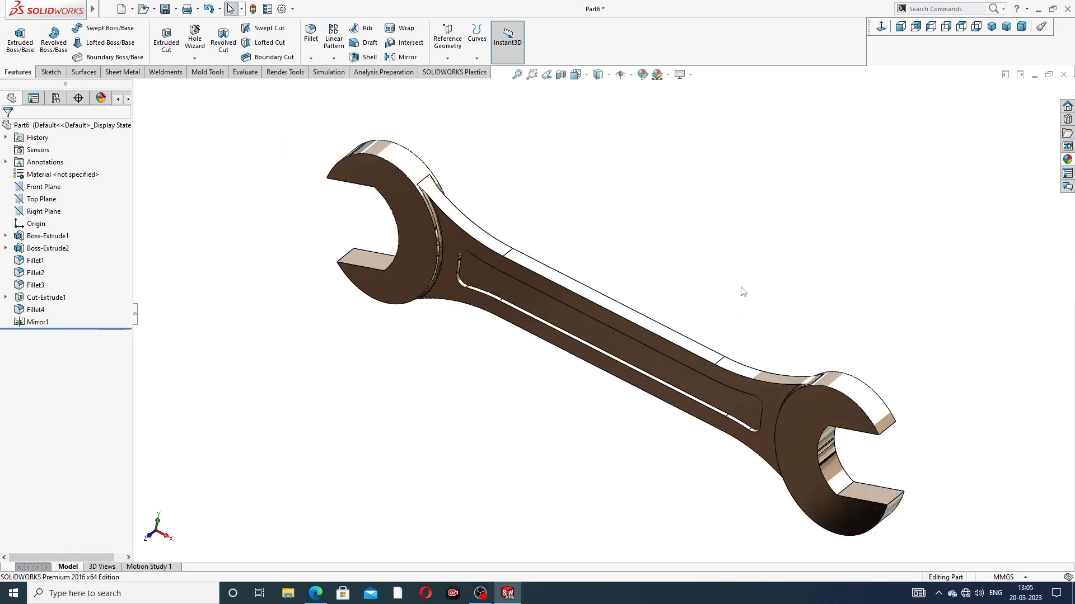
middle_click_drag(888, 263, 845, 256)
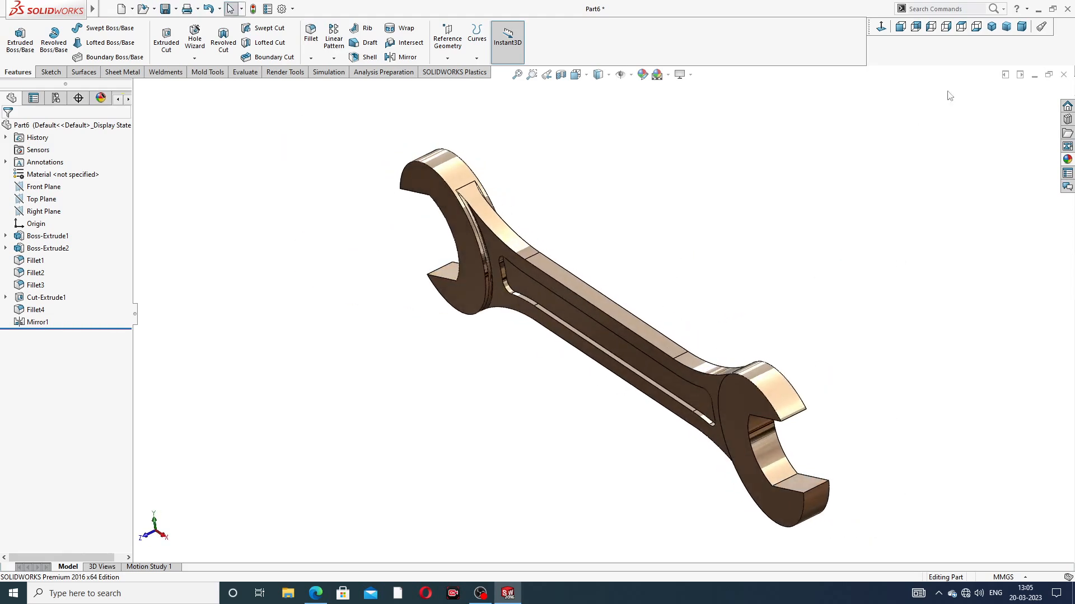
left_click(991, 26)
scroll(647, 243, "down", 2)
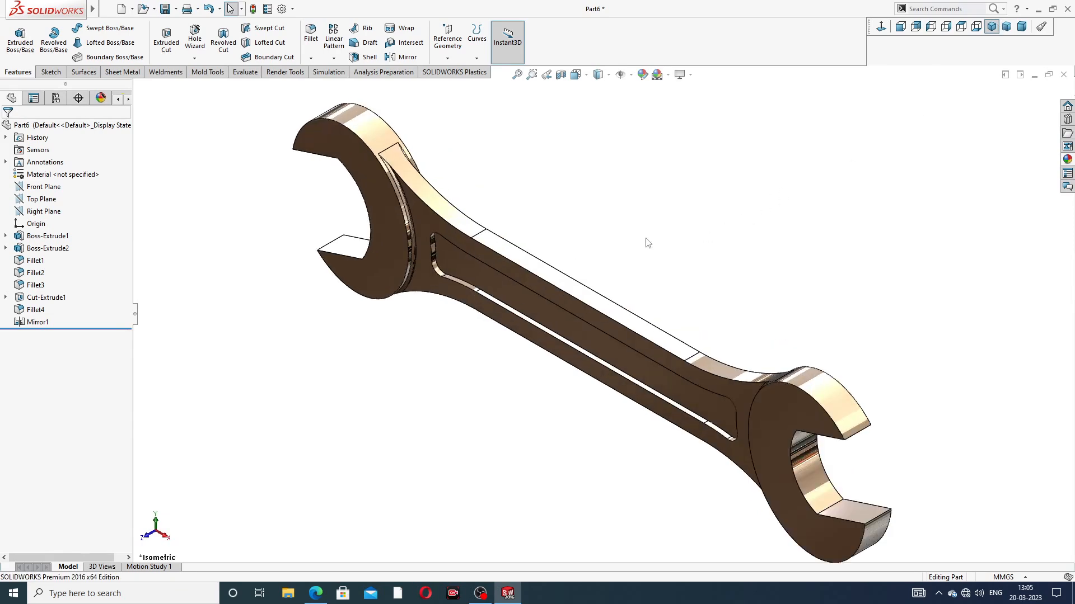
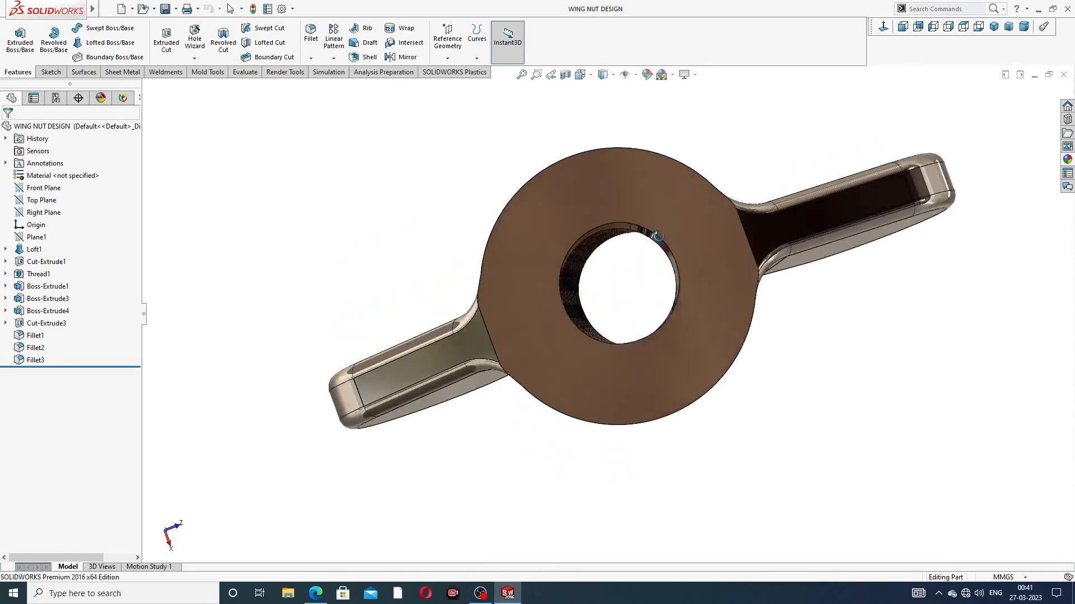
Step: Examine the finished wing nut's wings, conical body and threaded bore from several angles
middle_click_drag(649, 207, 598, 314)
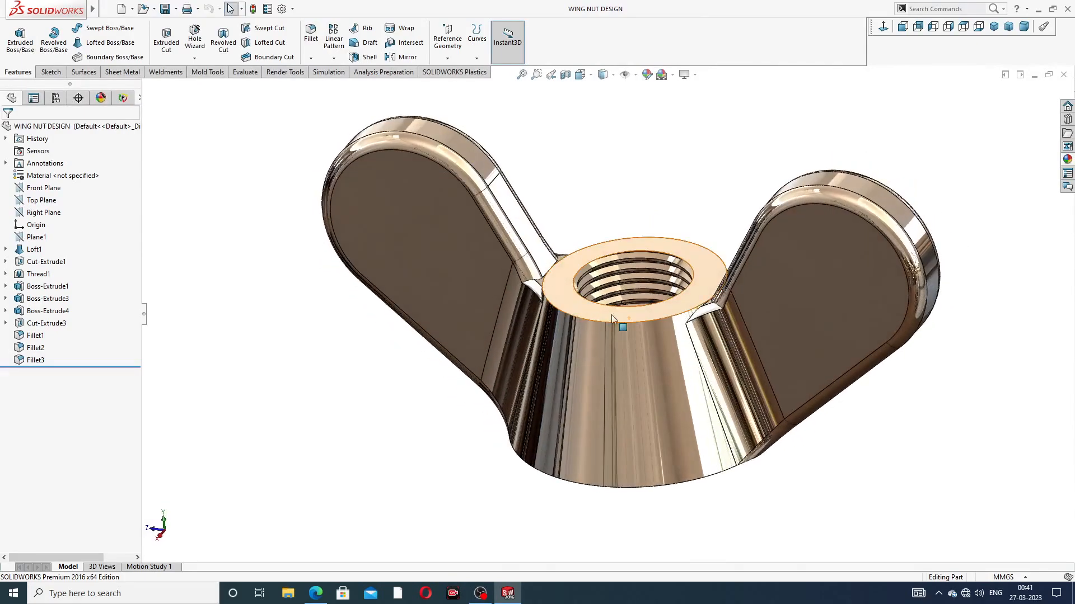
middle_click_drag(670, 313, 708, 308)
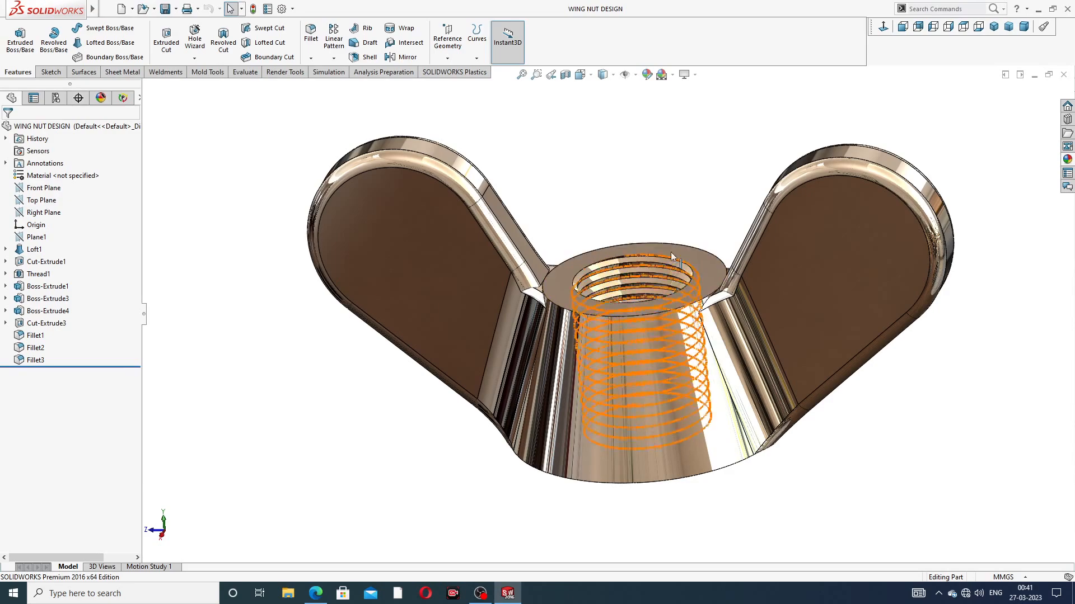
middle_click_drag(672, 300, 667, 230)
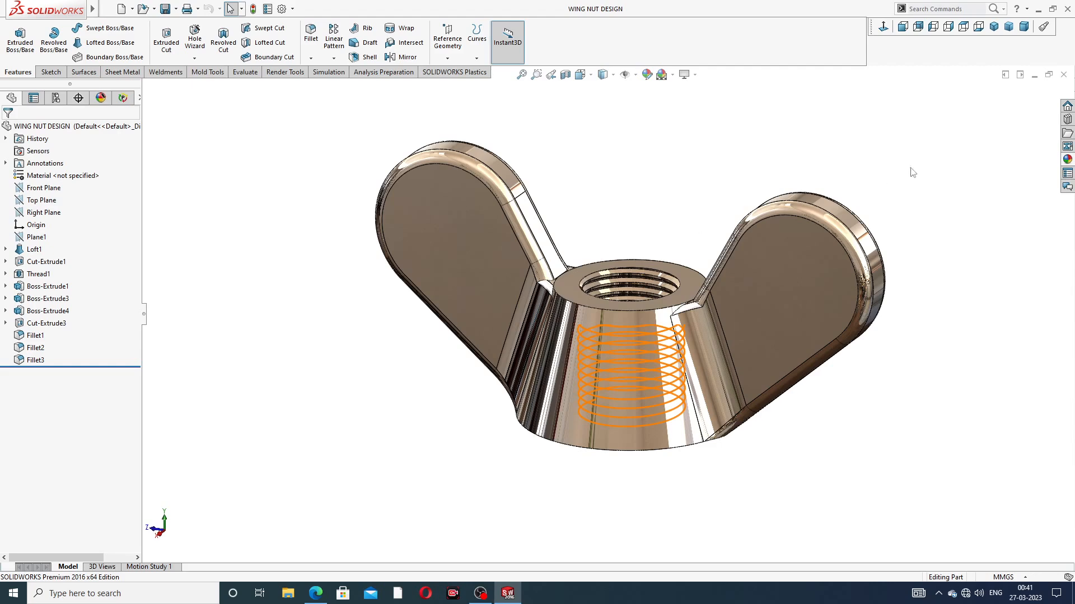
key("z")
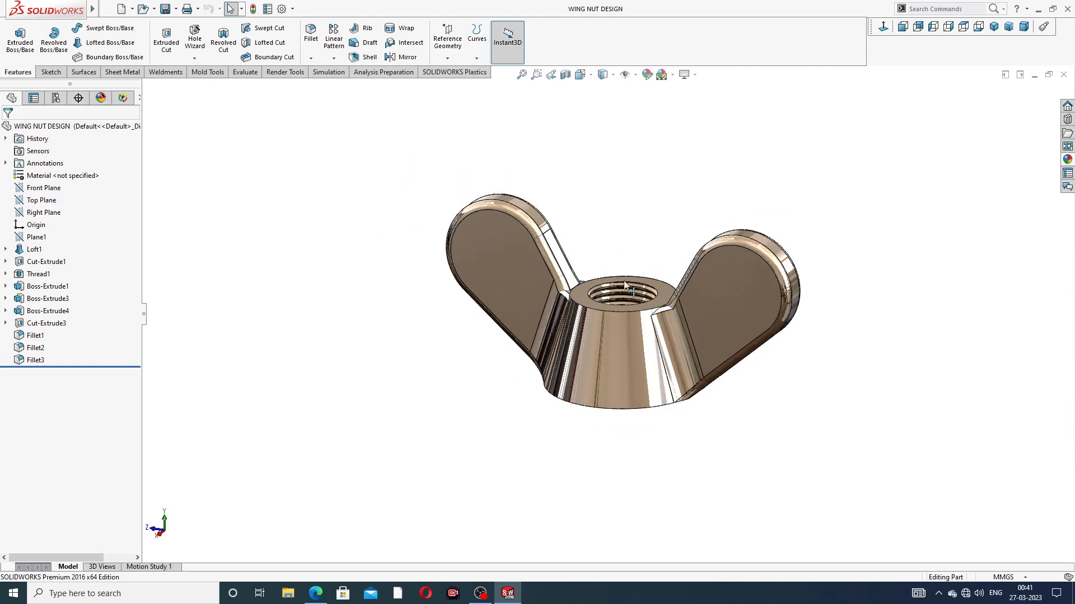
scroll(634, 278, "down", 2)
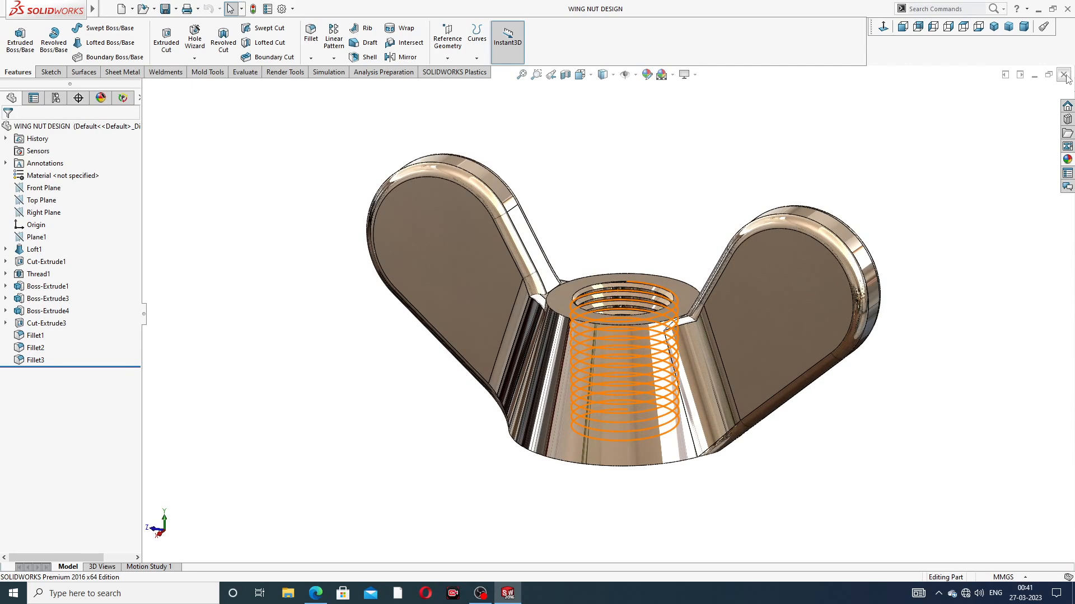
Step: Close the finished wing nut model and create a new part document
left_click(1064, 75)
left_click(123, 15)
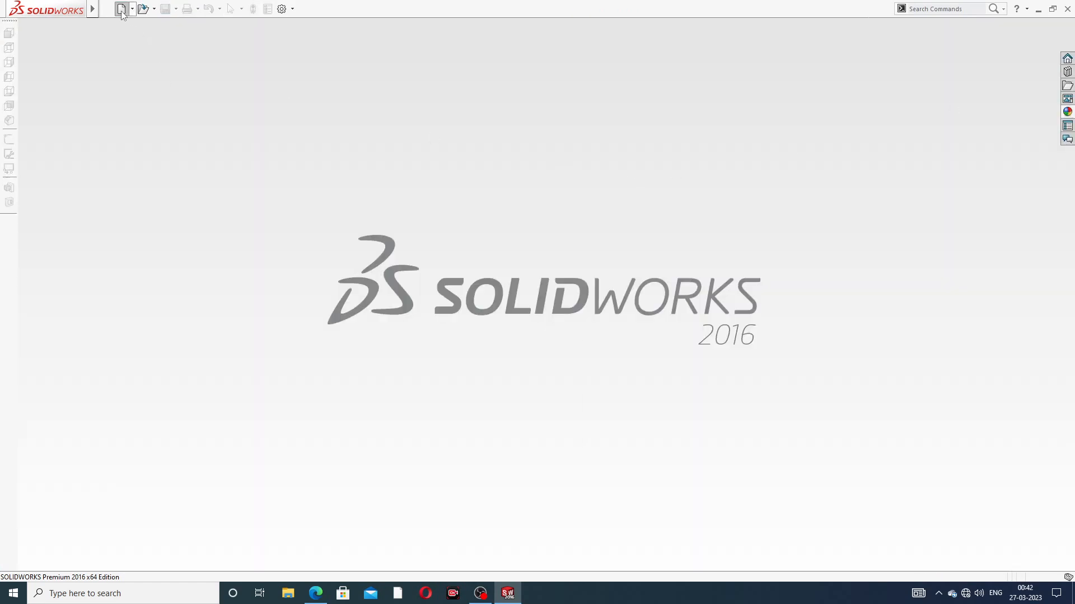
left_click(440, 432)
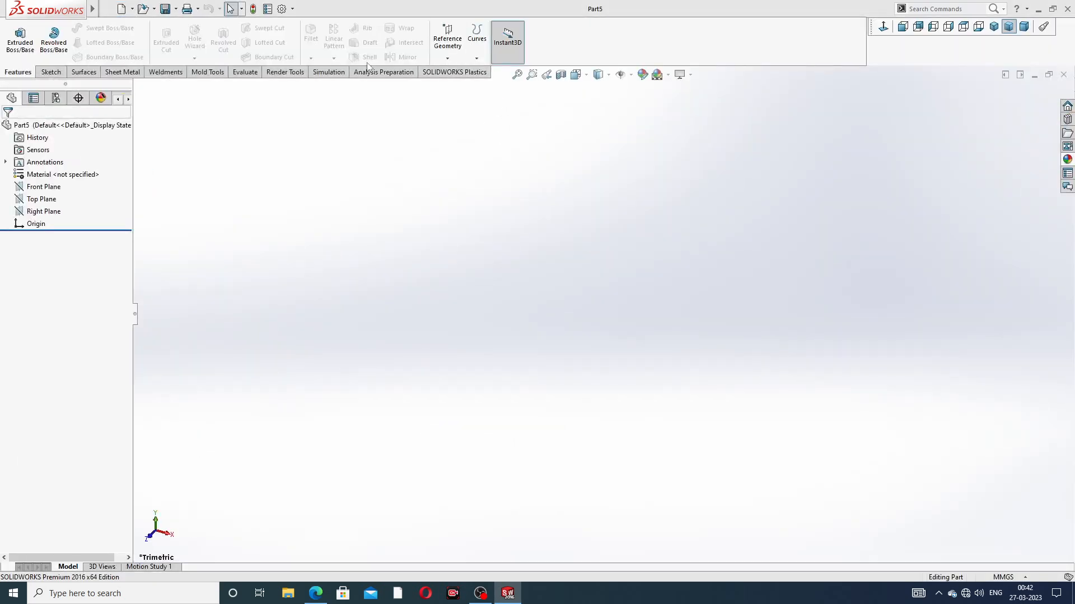
Step: Set both the shaded and wireframe image quality resolutions to the highest level and apply the Plain White scene
left_click(282, 9)
left_click(394, 107)
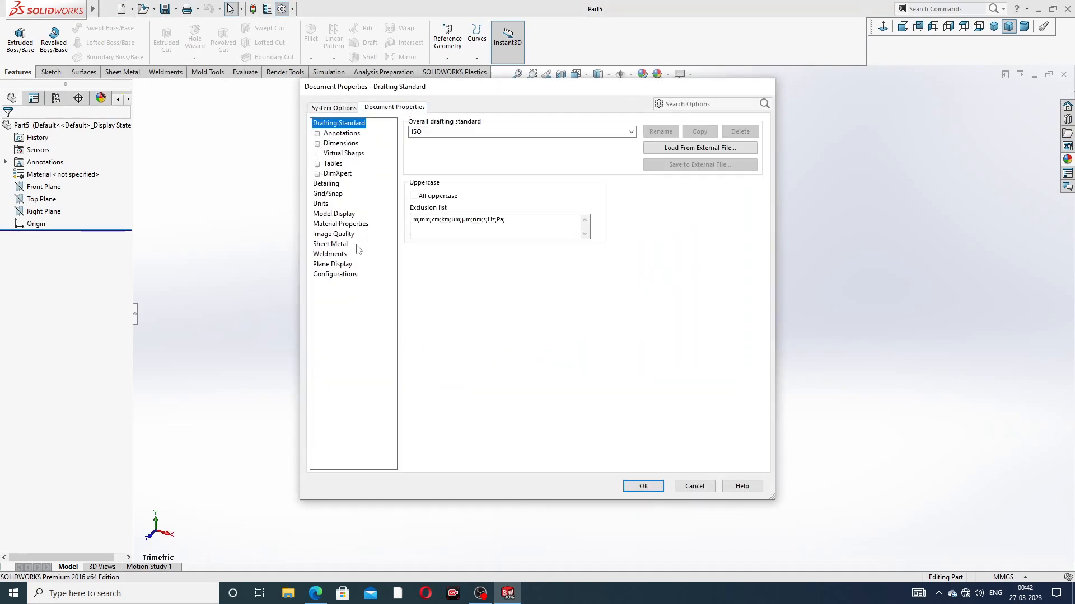
left_click(335, 235)
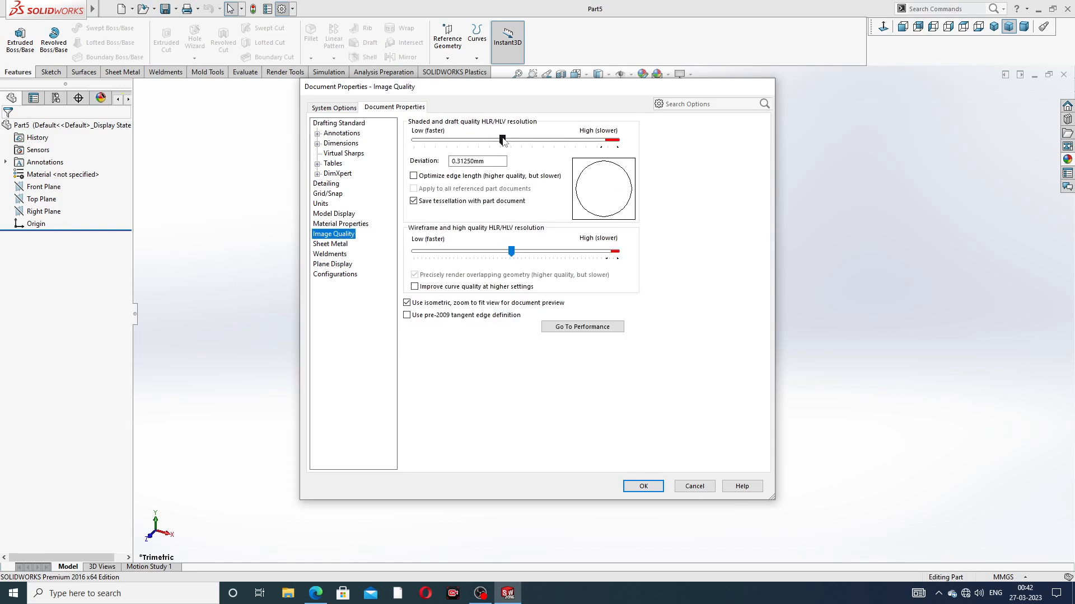
left_click_drag(502, 140, 617, 140)
mouse_move(511, 252)
left_mouse_down()
mouse_move(431, 252)
mouse_move(648, 254)
left_mouse_up()
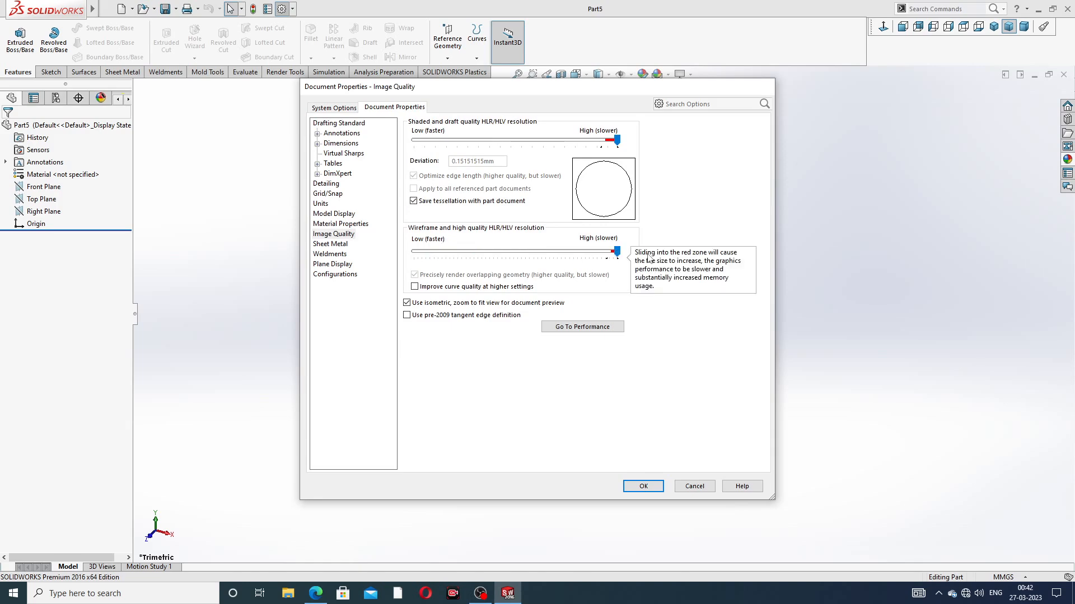
left_click(643, 486)
left_click(668, 75)
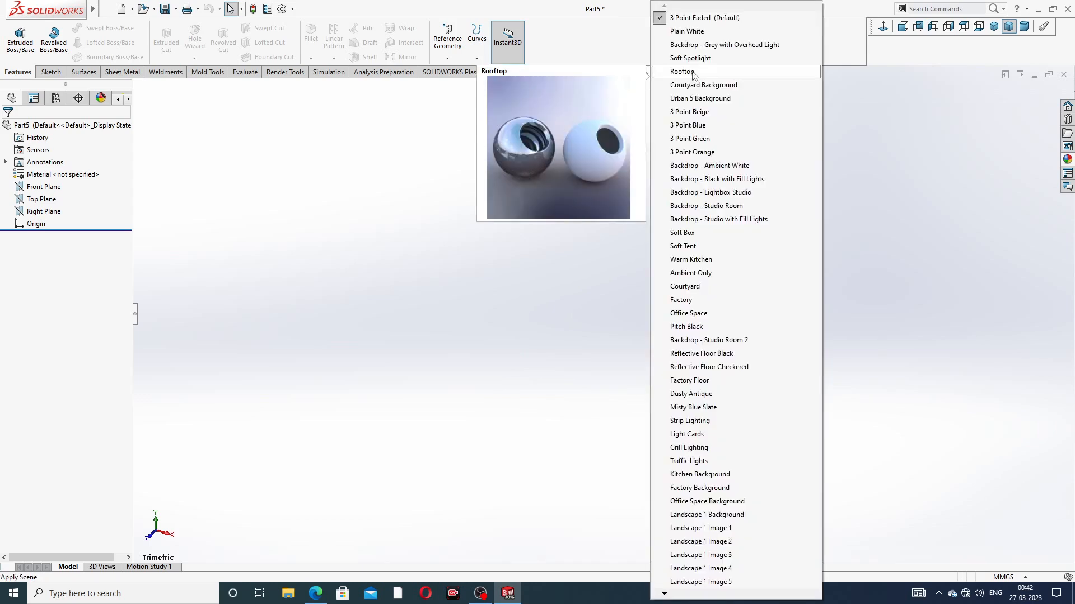
left_click(700, 30)
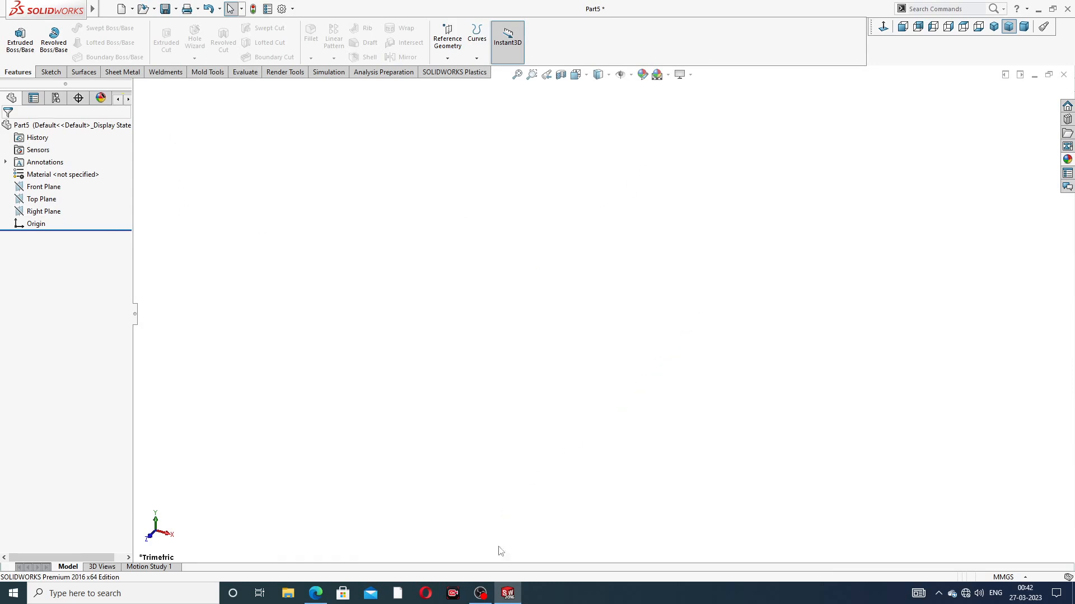
Step: Check the wing nut PDF drawing and create a reference plane offset 14 mm above the Top Plane
left_click(315, 594)
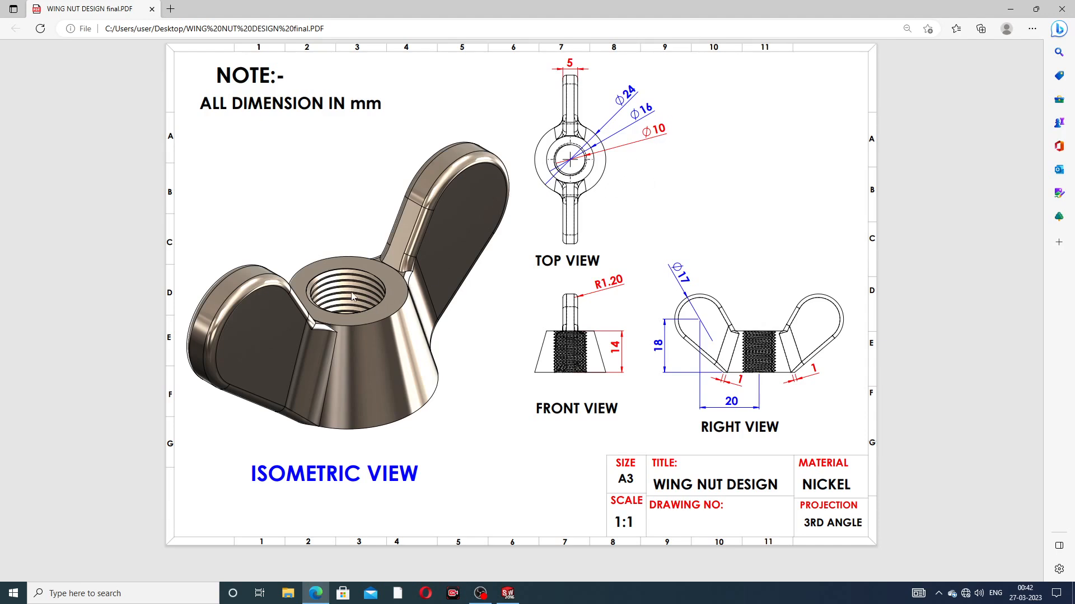
left_click(316, 593)
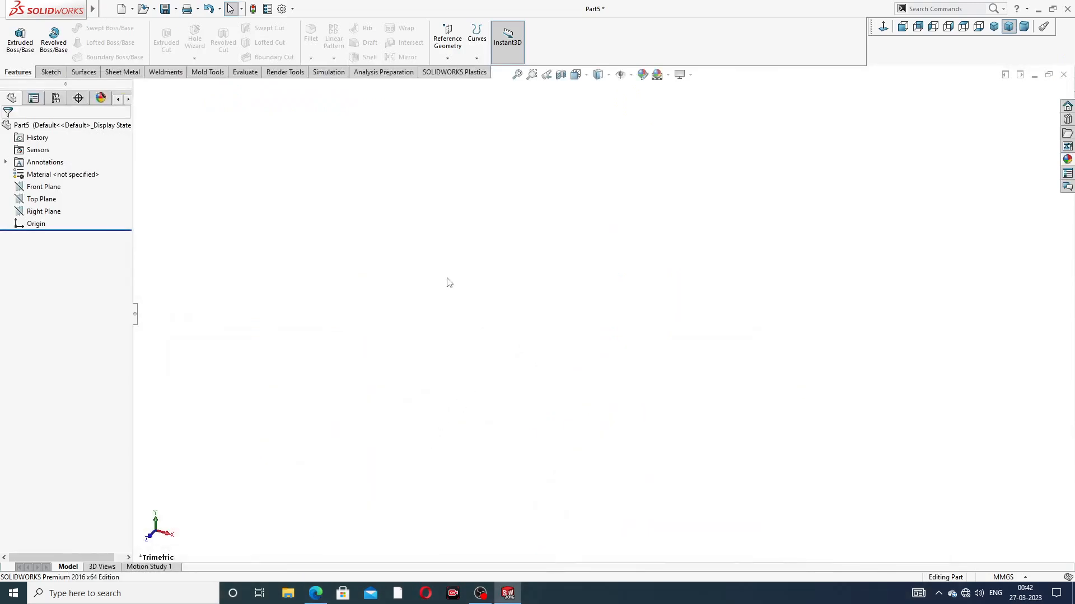
left_click(50, 203)
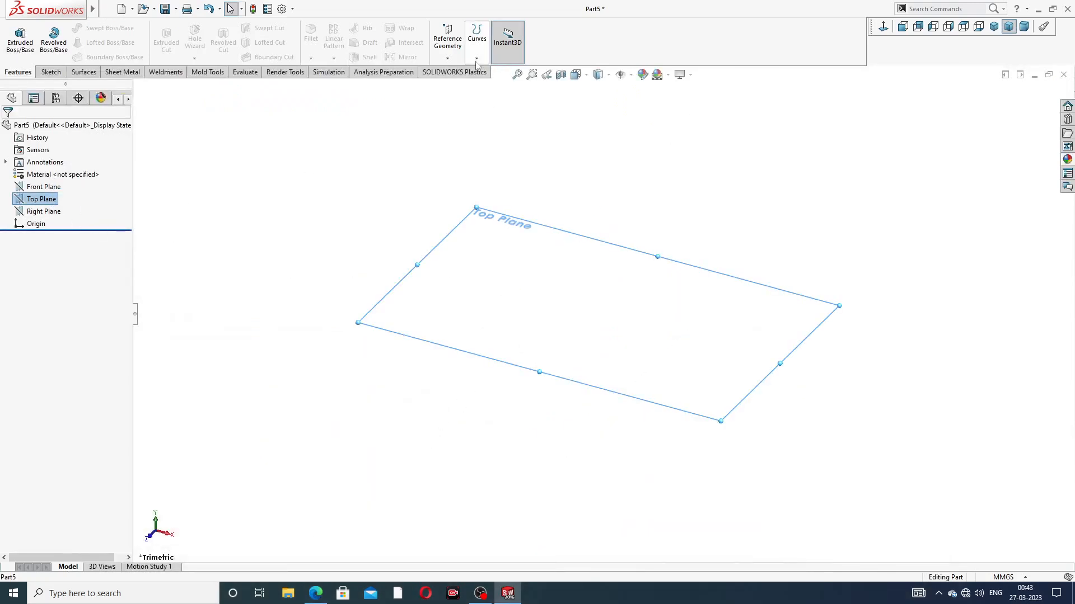
left_click(446, 59)
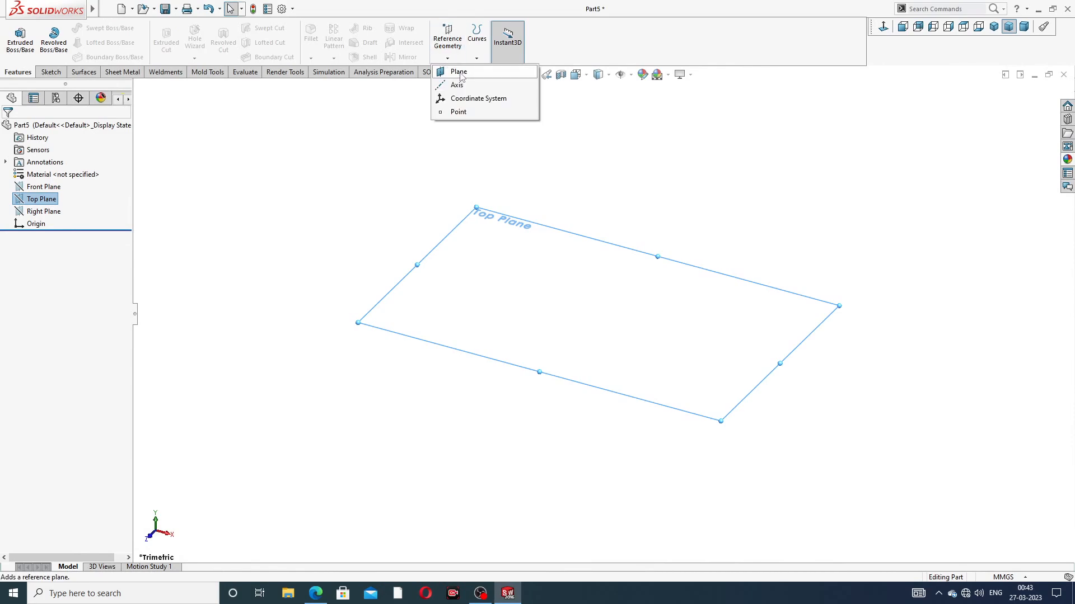
left_click(459, 72)
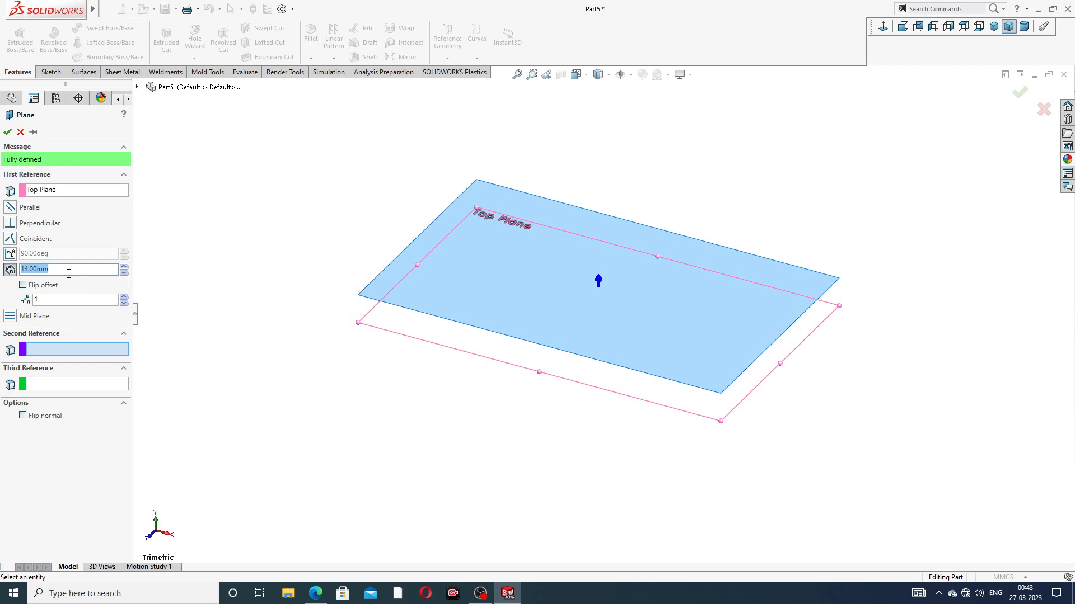
left_click(314, 592)
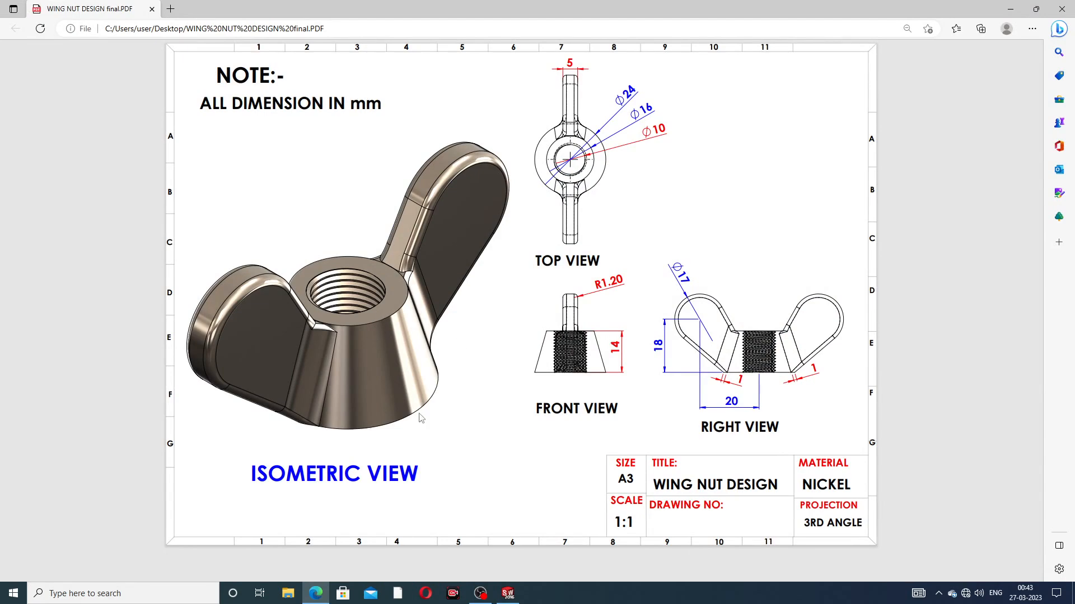
left_click(316, 593)
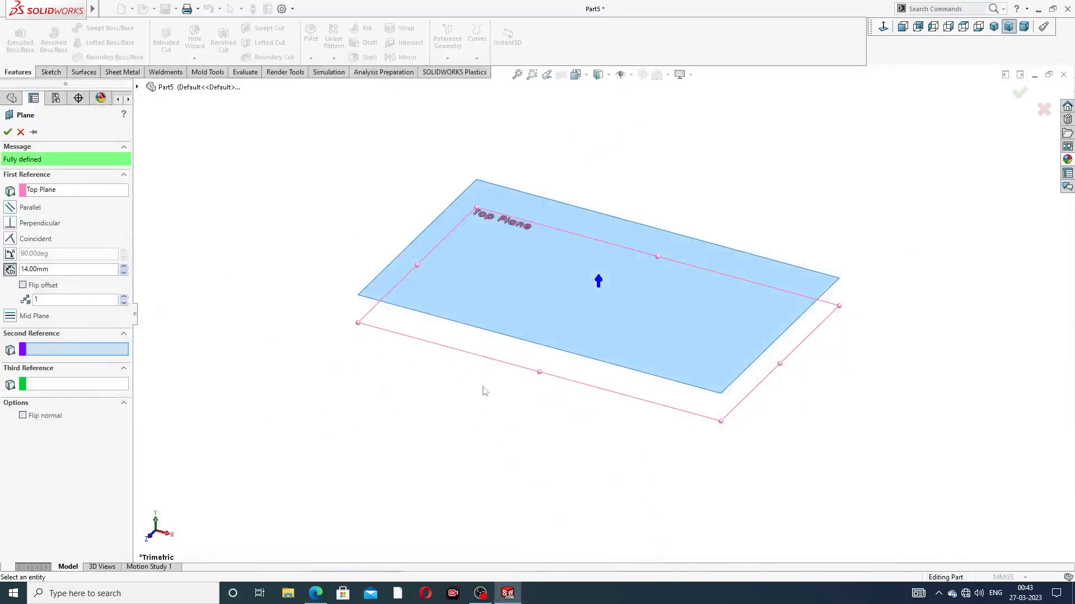
left_click(7, 132)
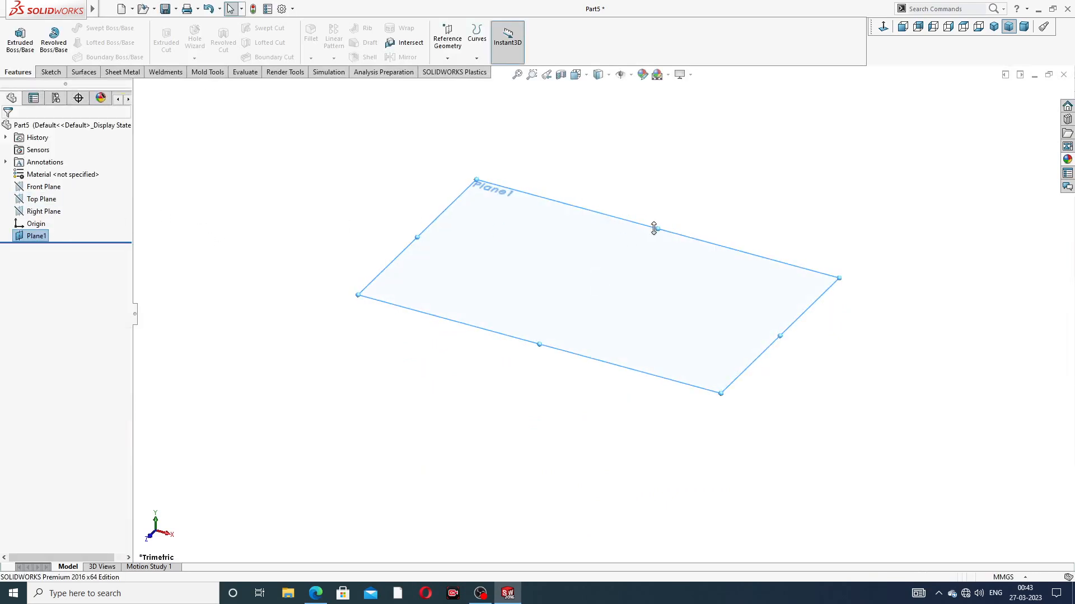
Step: Start a sketch on the Top Plane and draw a circle of about 48 mm radius centred on the origin
left_click(51, 200)
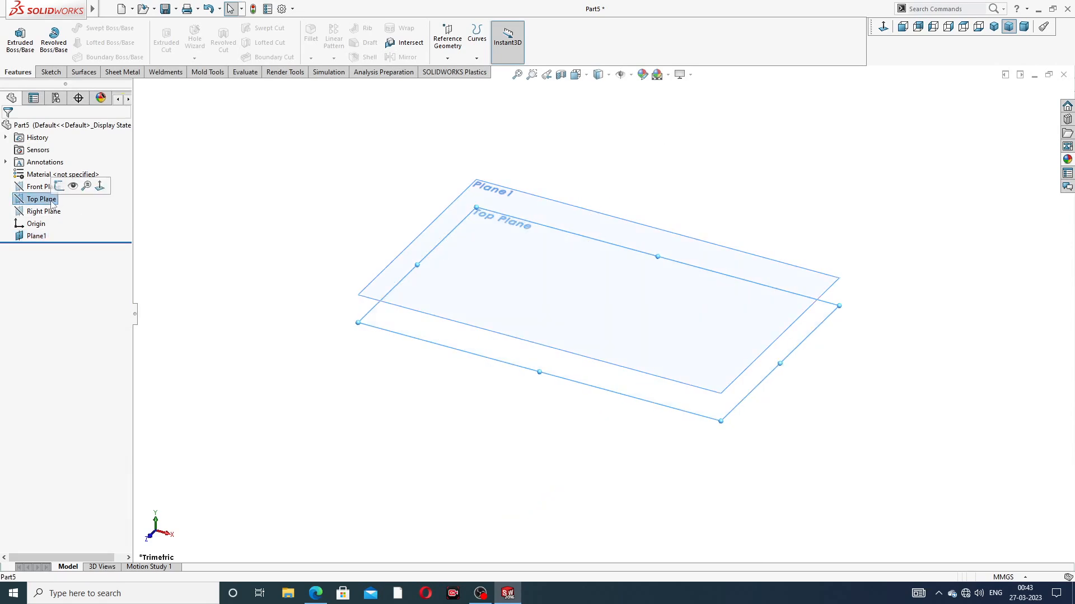
left_click(60, 186)
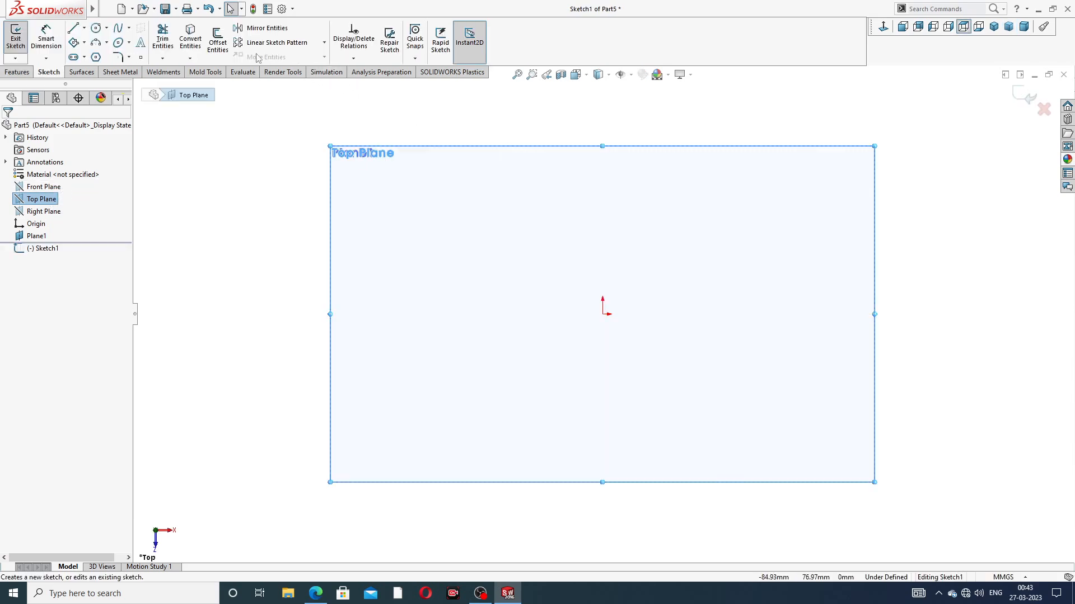
left_click(96, 28)
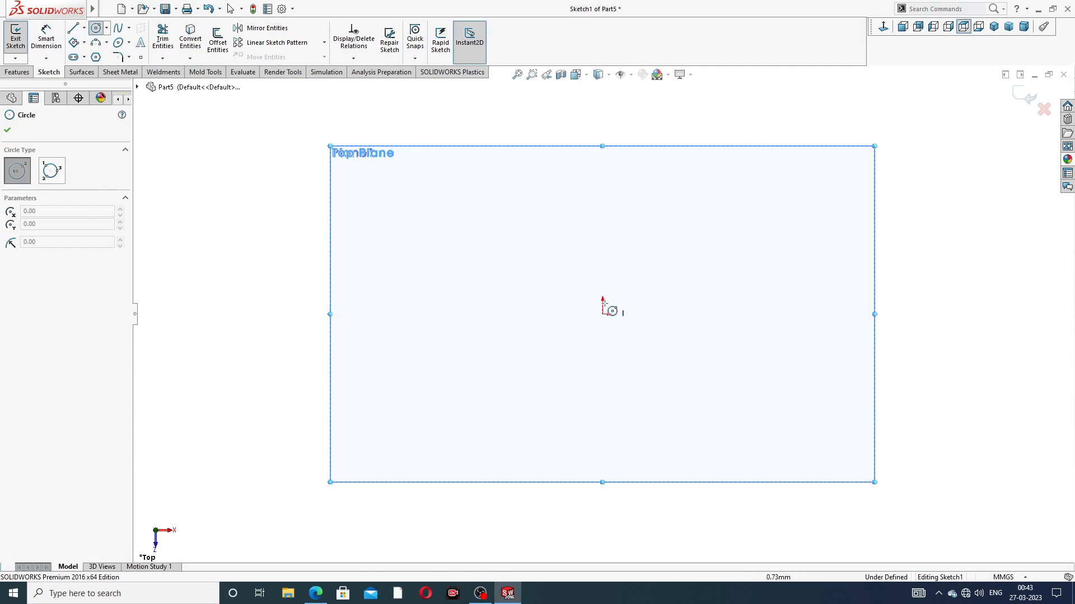
left_click(603, 314)
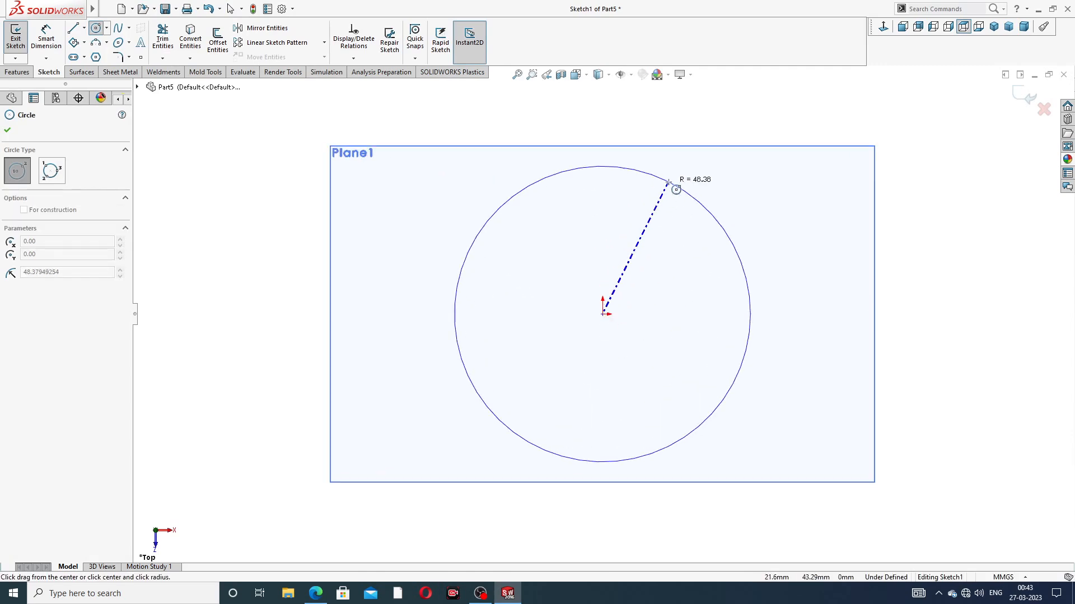
left_click(674, 180)
right_click(716, 180)
left_click(763, 194)
Step: Dimension the circle on the Top Plane to a diameter of 24 mm and exit the sketch
left_click(46, 38)
left_click(678, 184)
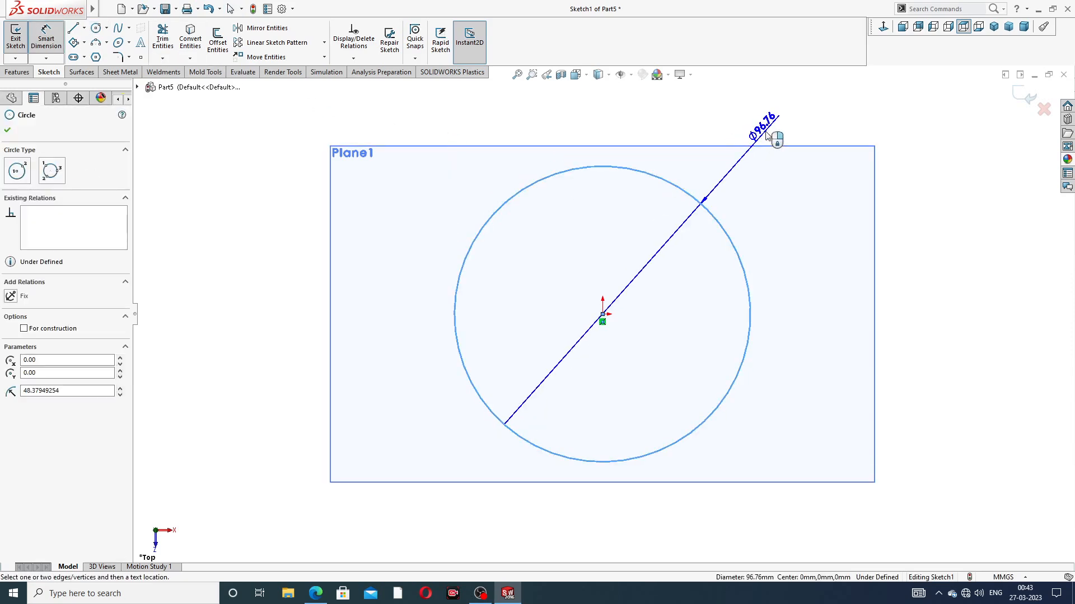
left_click(772, 137)
type("24")
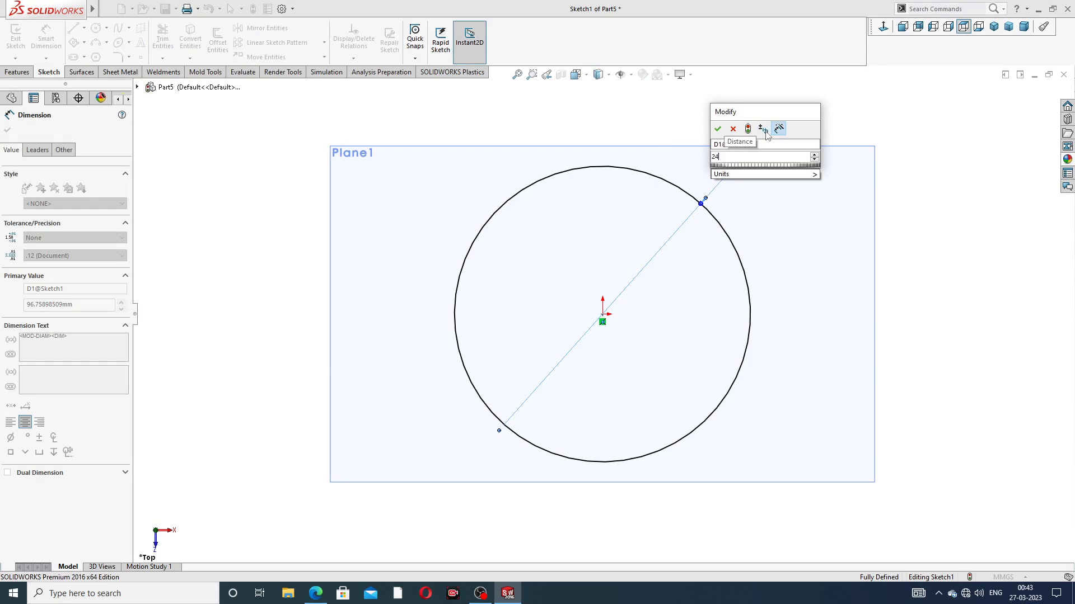
key("Return")
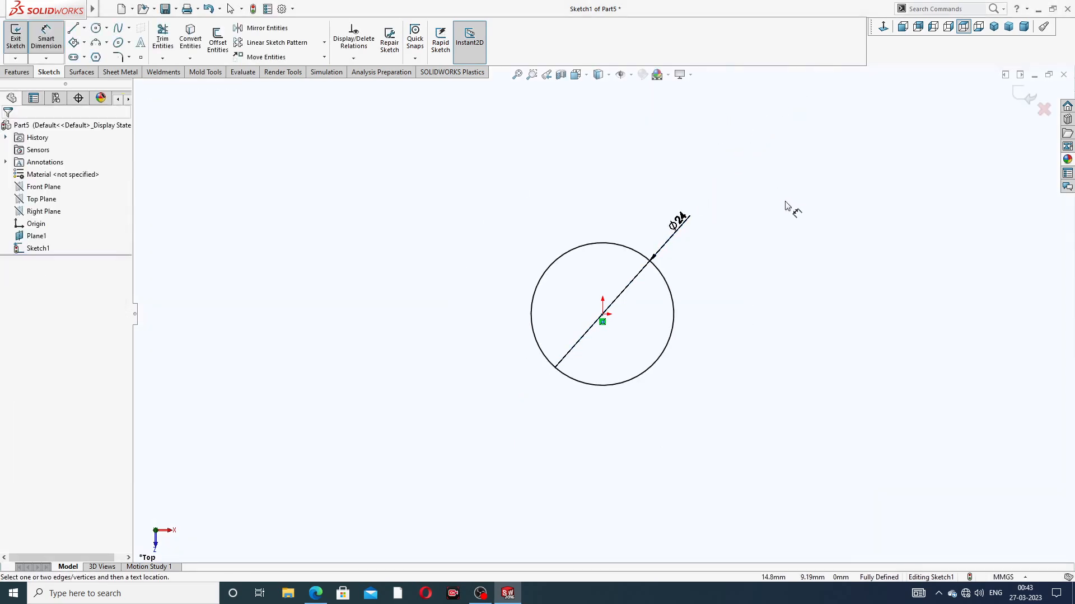
middle_click_drag(719, 312, 707, 185)
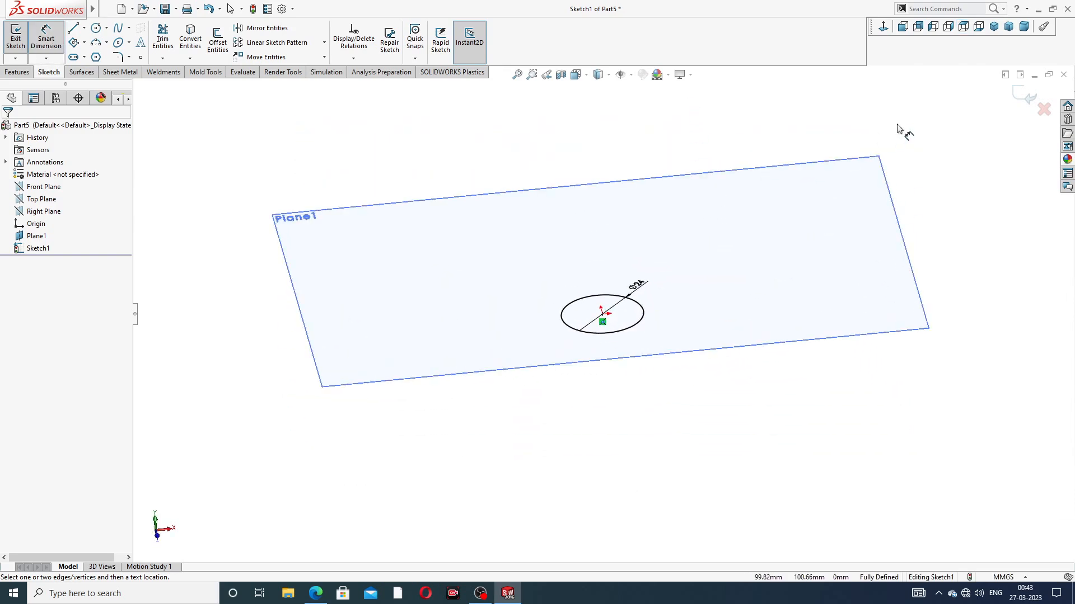
right_click(900, 126)
left_click(927, 159)
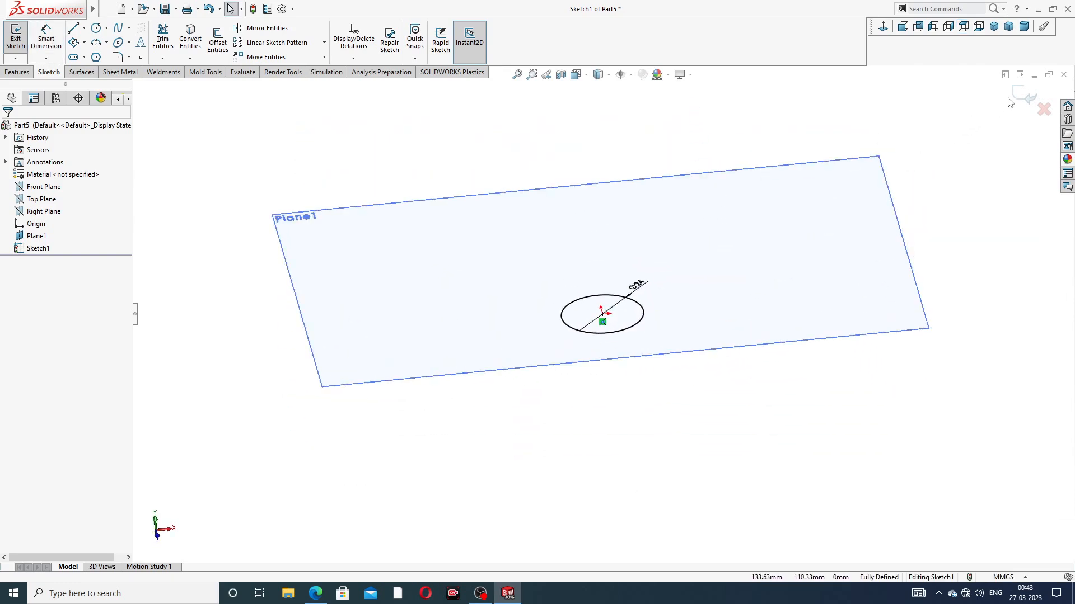
left_click(1028, 97)
Step: Start a sketch on the offset plane and draw a circle of about 8 mm radius centred on the origin
middle_click_drag(638, 333, 596, 307)
scroll(597, 307, "down", 3)
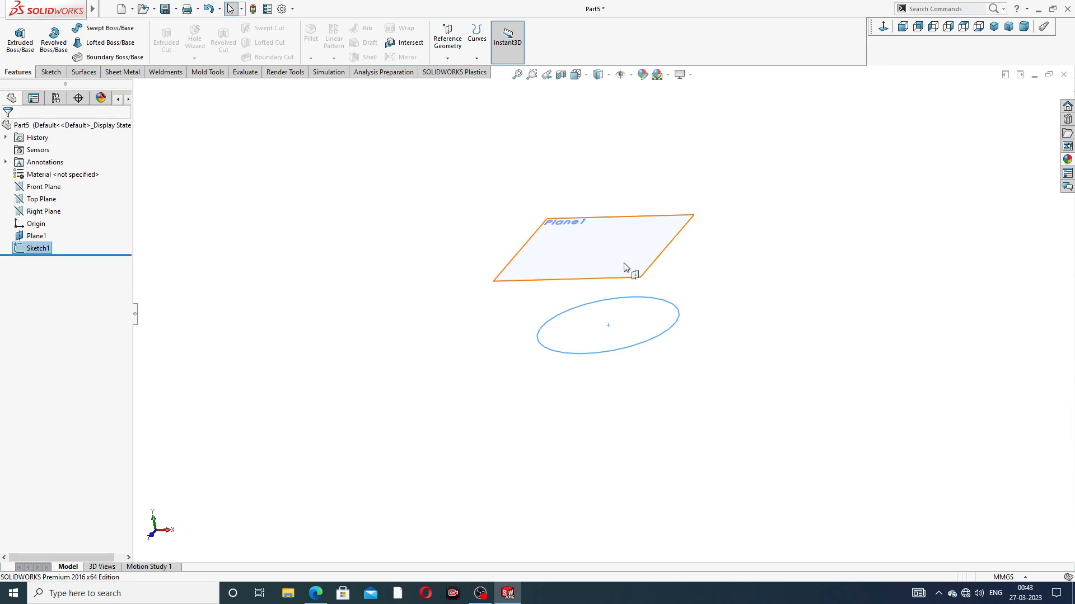
left_click(649, 271)
left_click(666, 246)
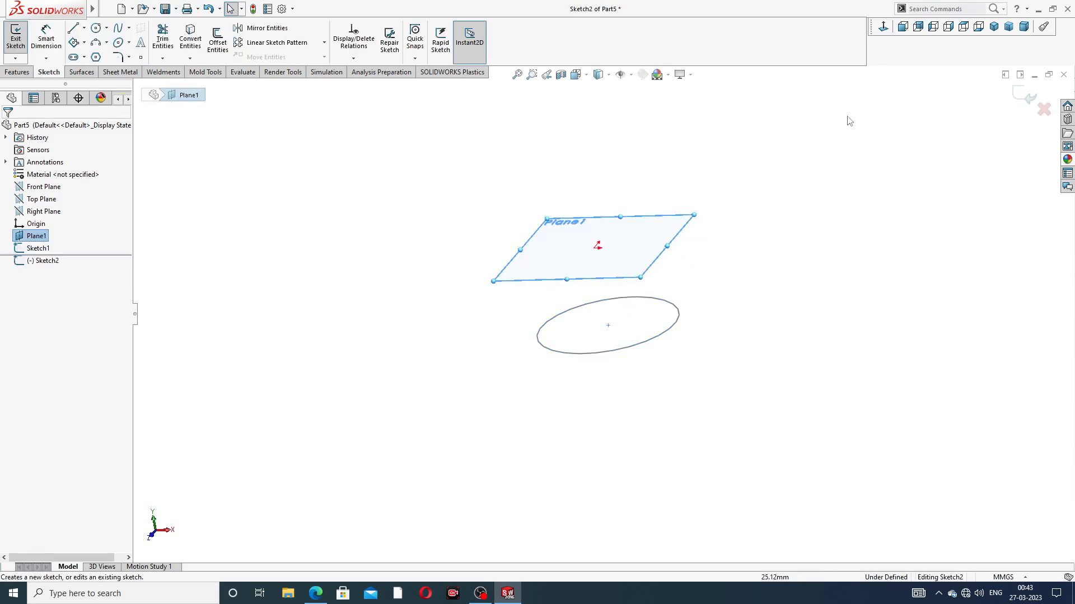
scroll(749, 130, "up", 3)
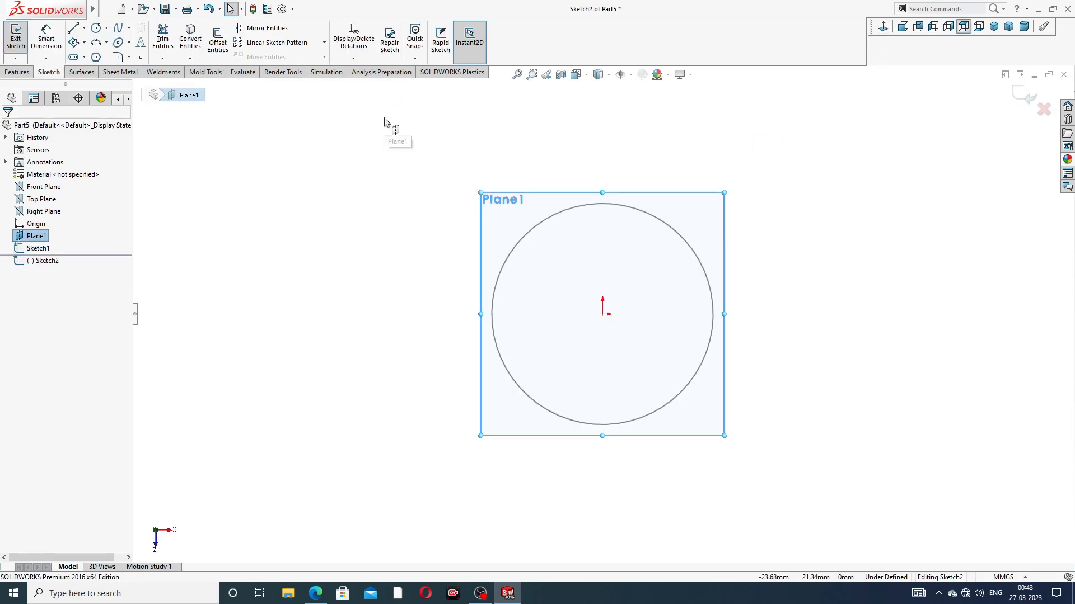
left_click(106, 27)
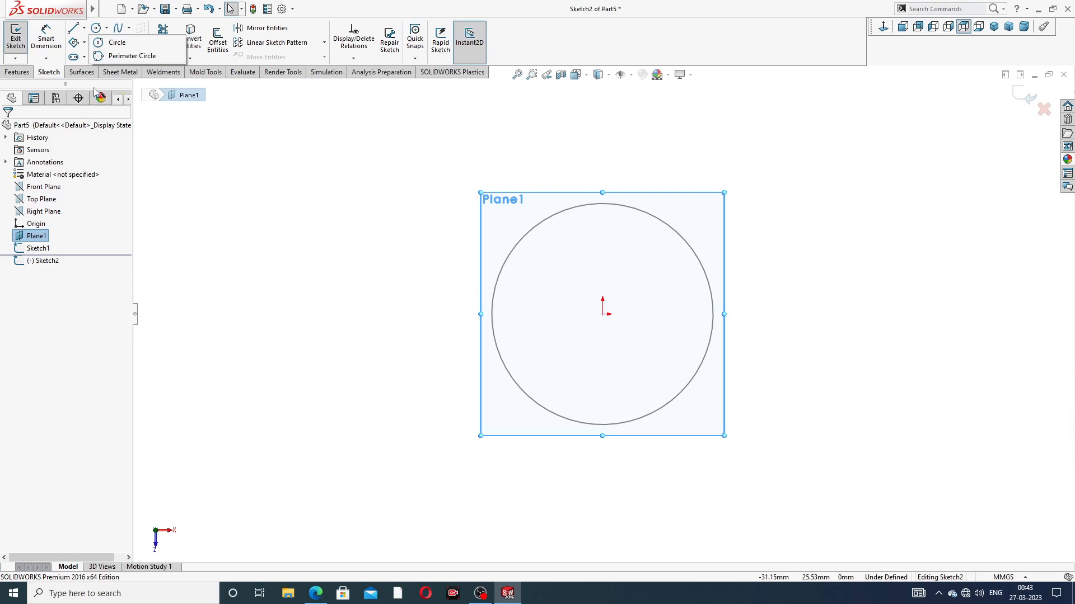
left_click(114, 43)
left_click(603, 314)
left_click(631, 247)
right_click(714, 161)
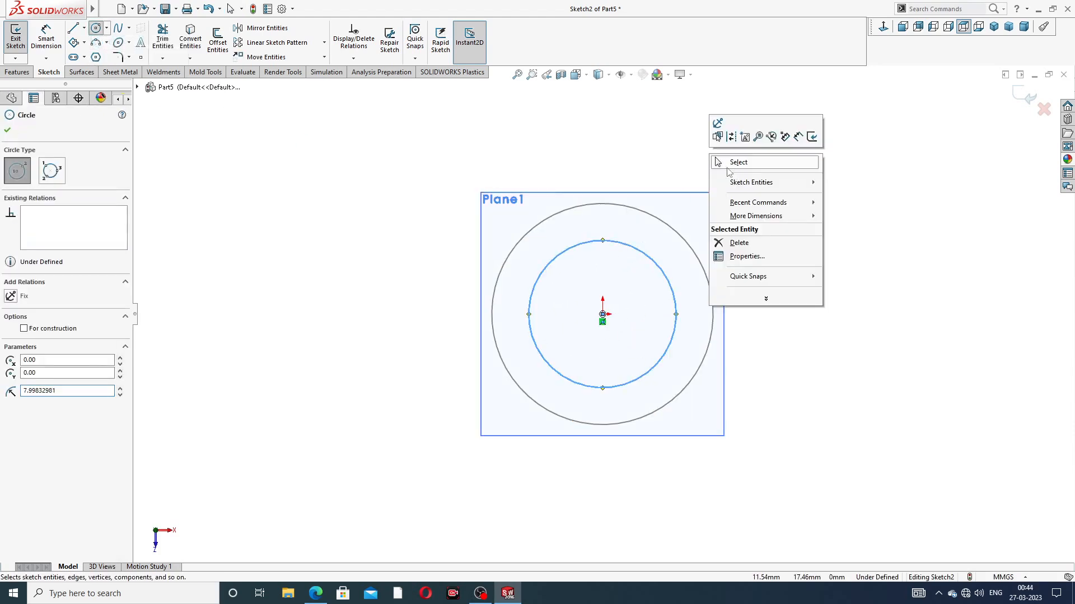
left_click(717, 162)
Step: Dimension the circle on the offset plane to a diameter of 16 mm and exit the sketch
left_click(47, 45)
left_click(638, 250)
left_click(755, 187)
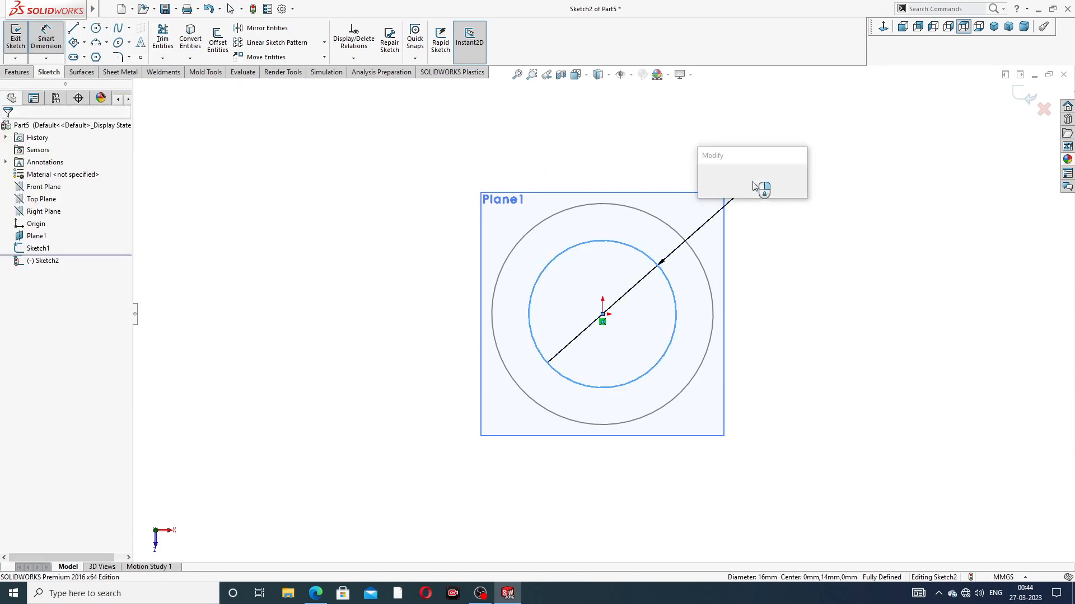
type("16")
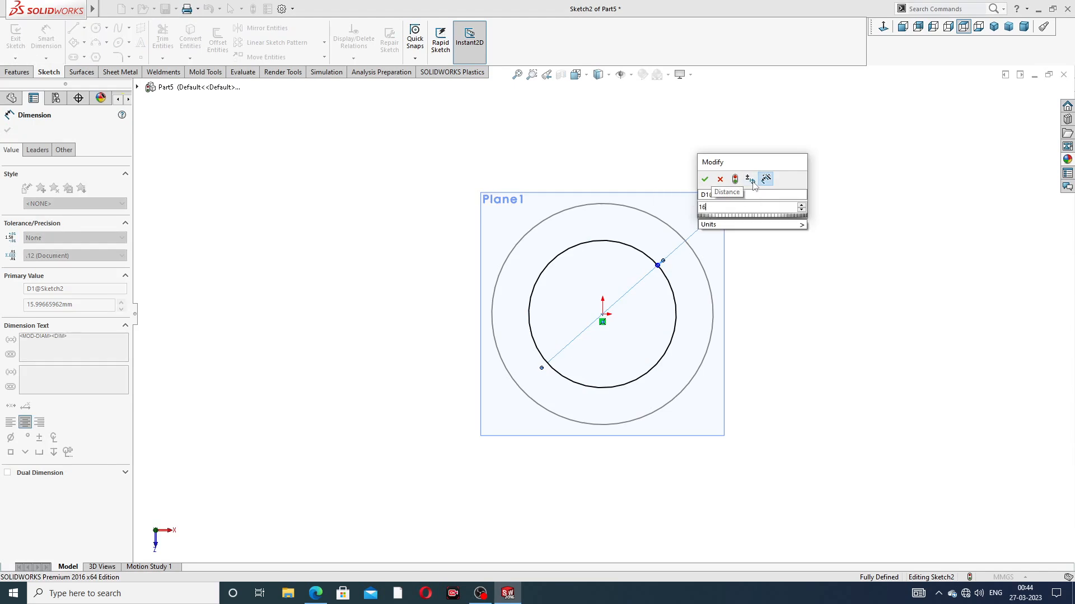
key("Return")
key("Escape")
right_click(827, 140)
left_click(865, 167)
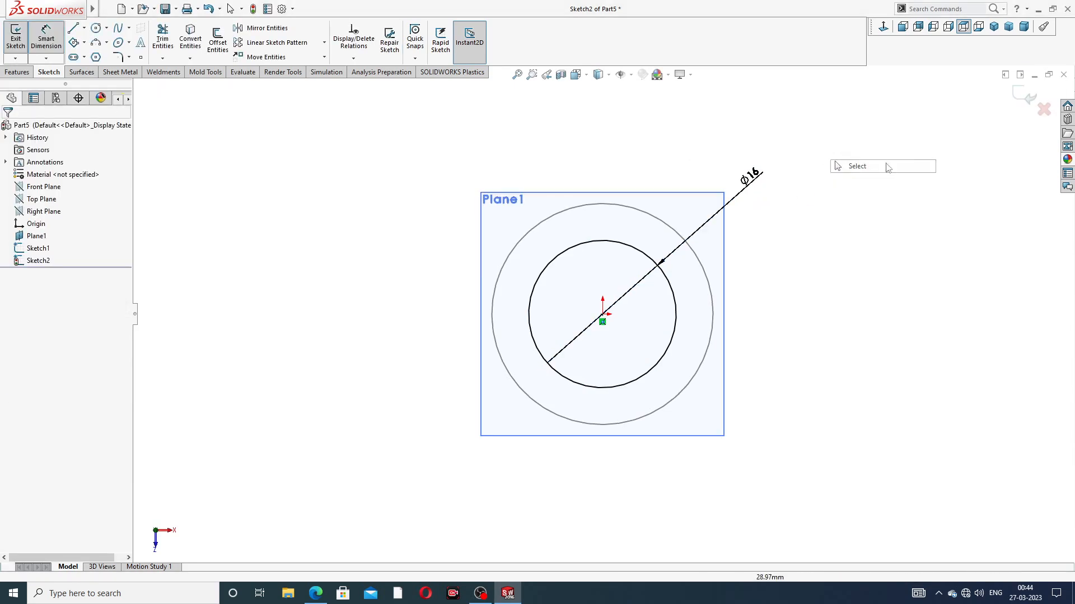
left_click(1028, 96)
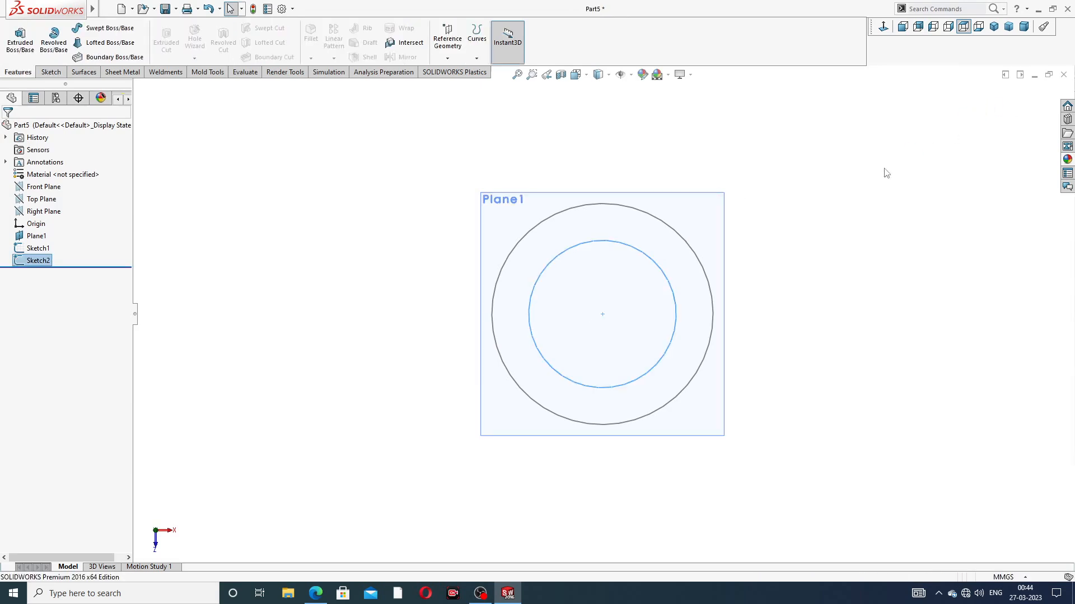
Step: Start a Lofted Boss/Base with the 16 mm top circle and the 24 mm base circle as profiles
mouse_move(688, 269)
middle_mouse_down()
mouse_move(703, 152)
mouse_move(683, 107)
middle_mouse_up()
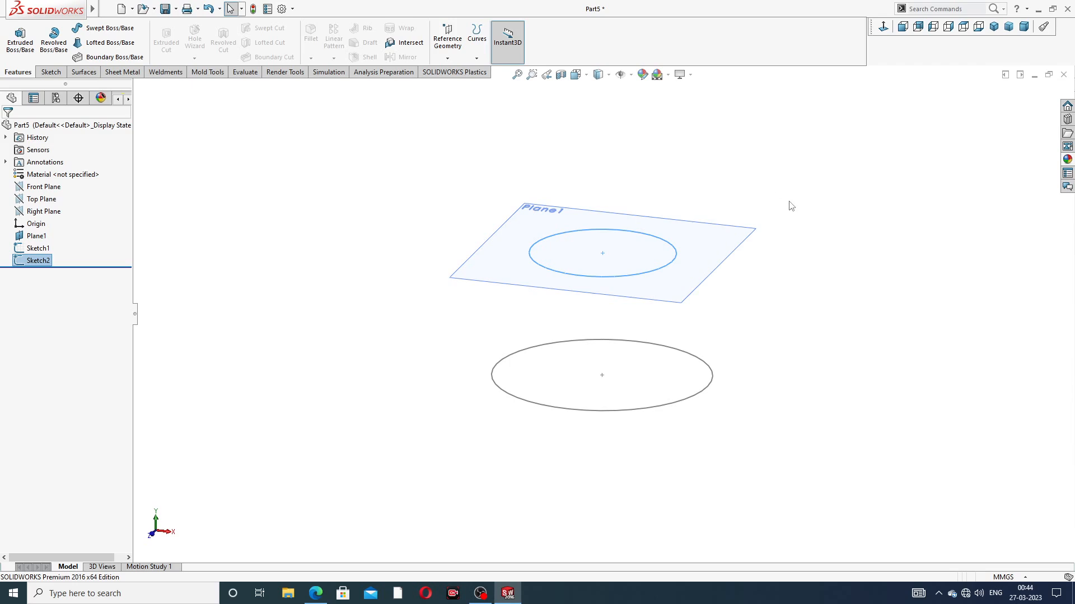
middle_click_drag(721, 317, 725, 266)
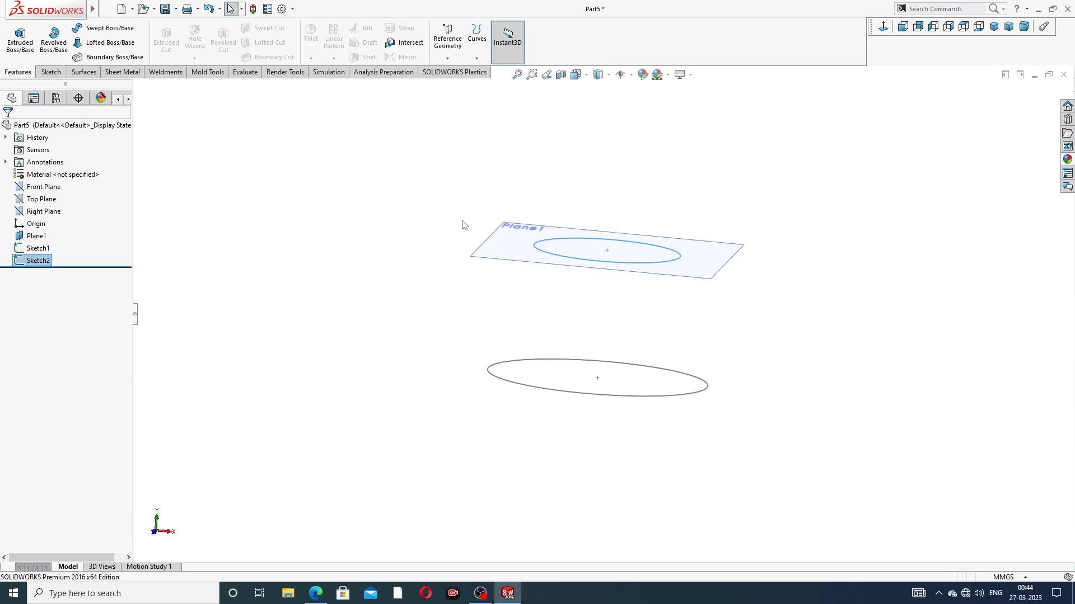
middle_click_drag(406, 210, 403, 235)
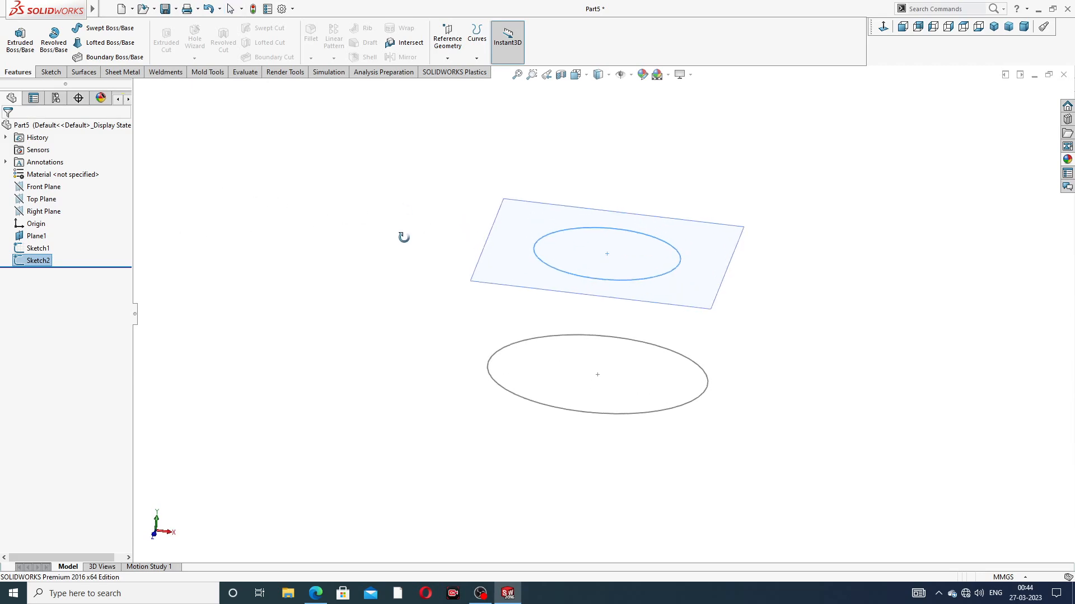
left_click(108, 42)
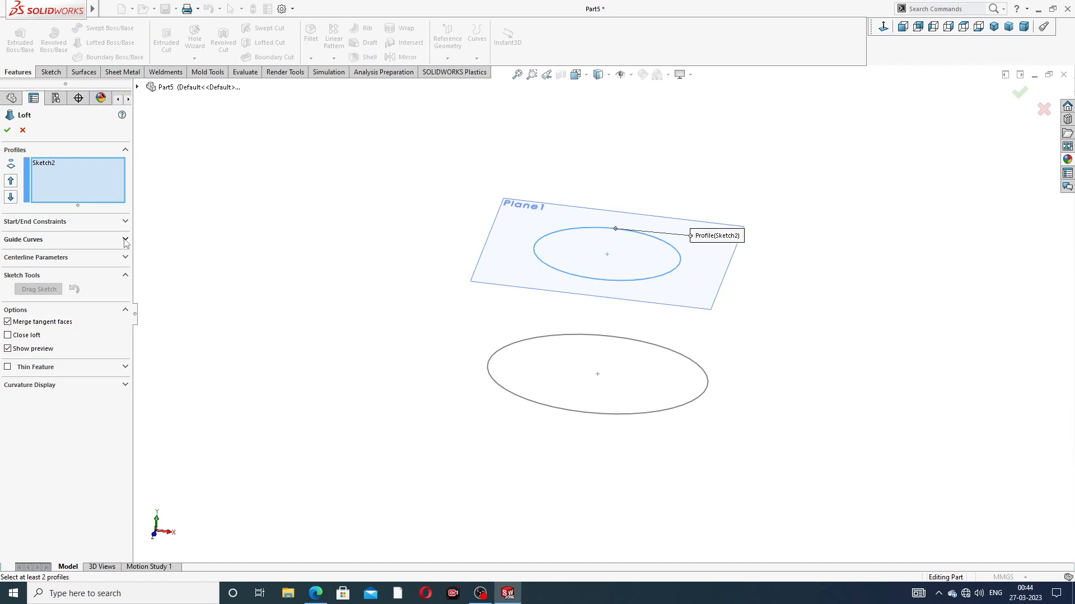
left_click(524, 399)
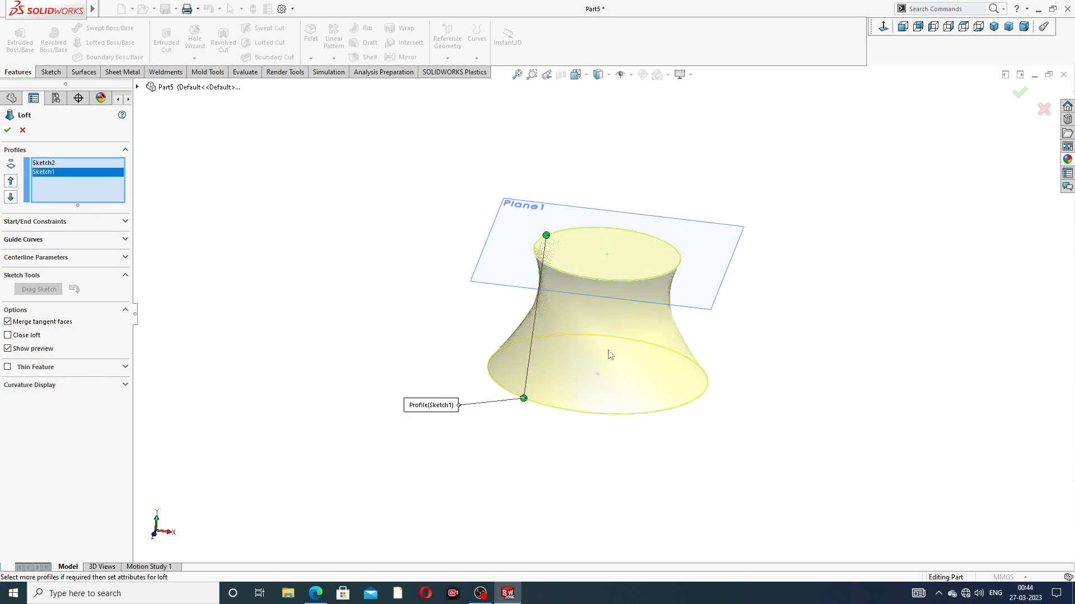
Step: Align the loft connector points on both circles so the sides run straight, and create the tapered body
left_click_drag(524, 401, 494, 375)
left_click_drag(492, 371, 488, 366)
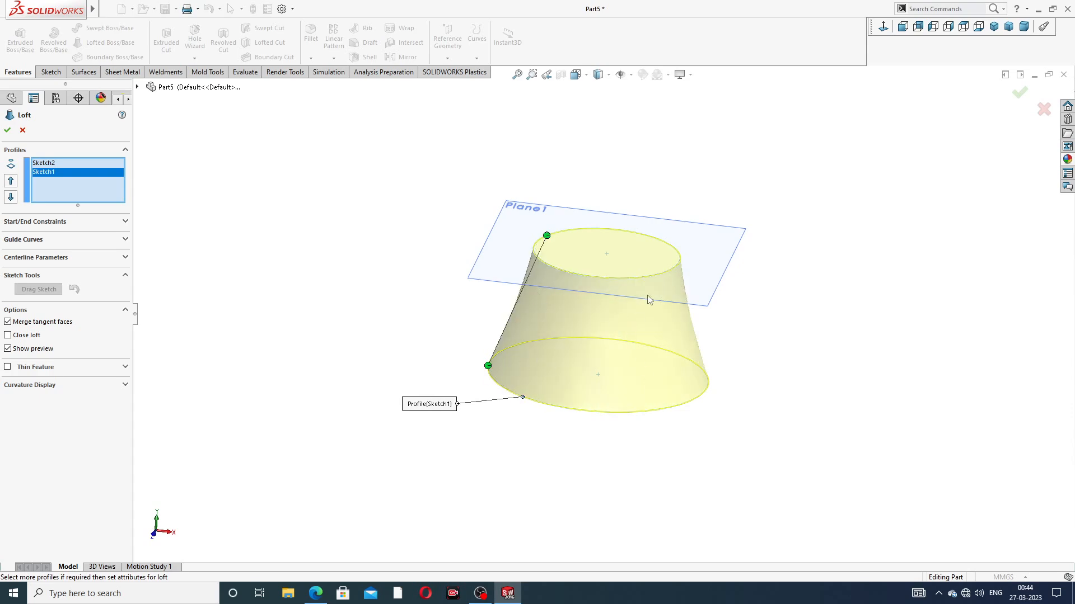
middle_click_drag(624, 267, 657, 243)
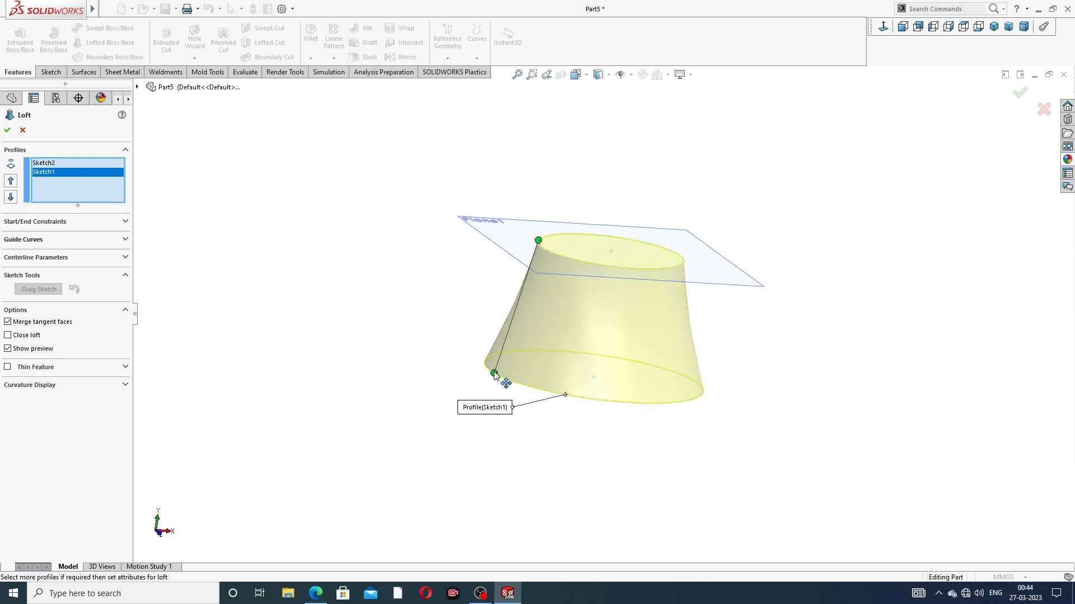
left_click_drag(494, 375, 480, 365)
left_click_drag(540, 243, 541, 248)
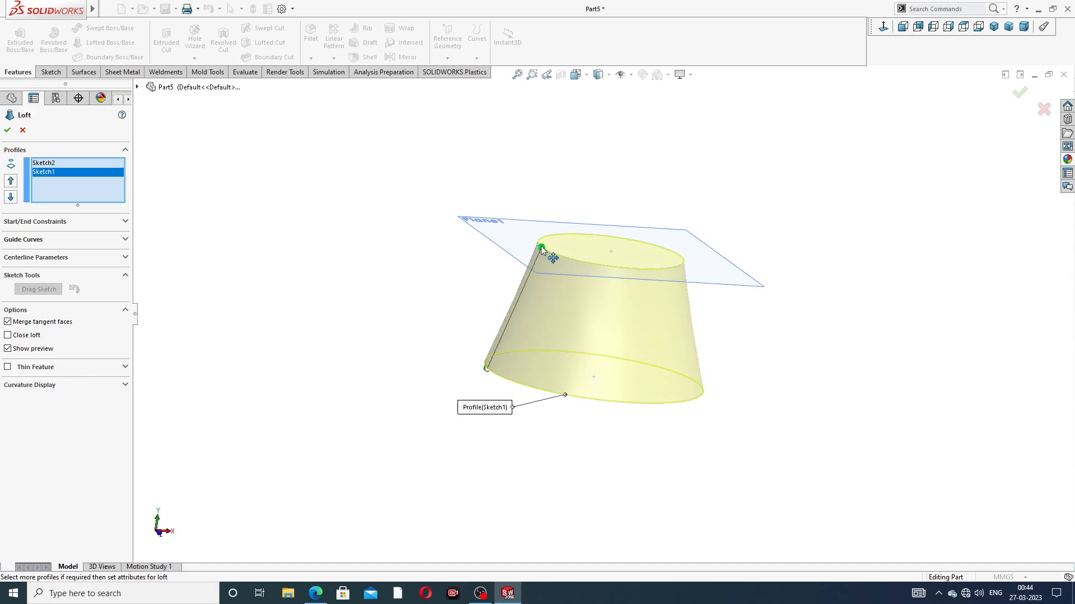
middle_click_drag(704, 313, 578, 317)
scroll(580, 314, "down", 3)
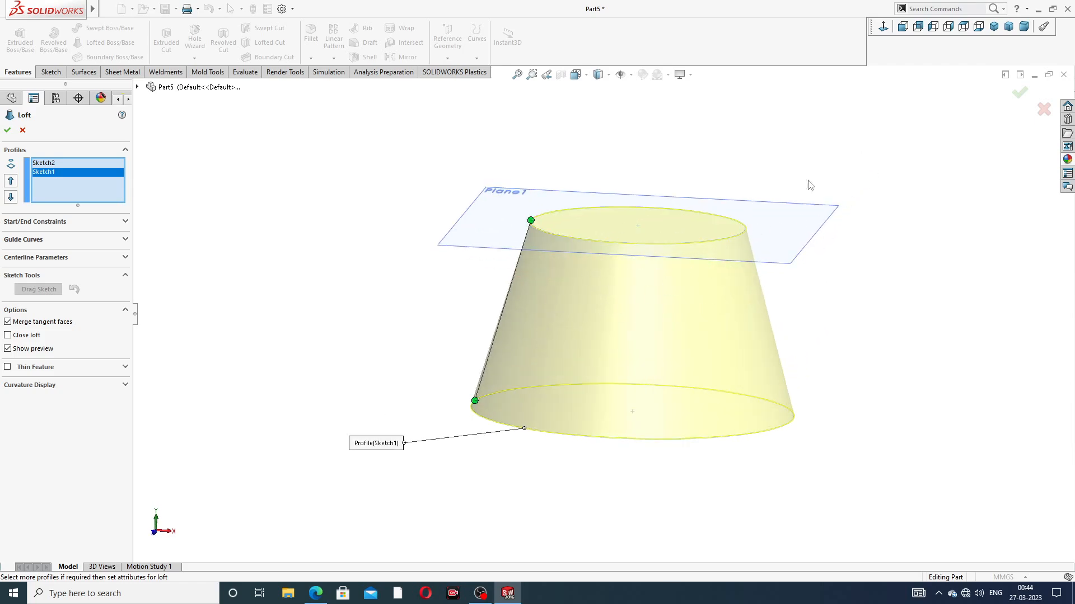
left_click(1020, 94)
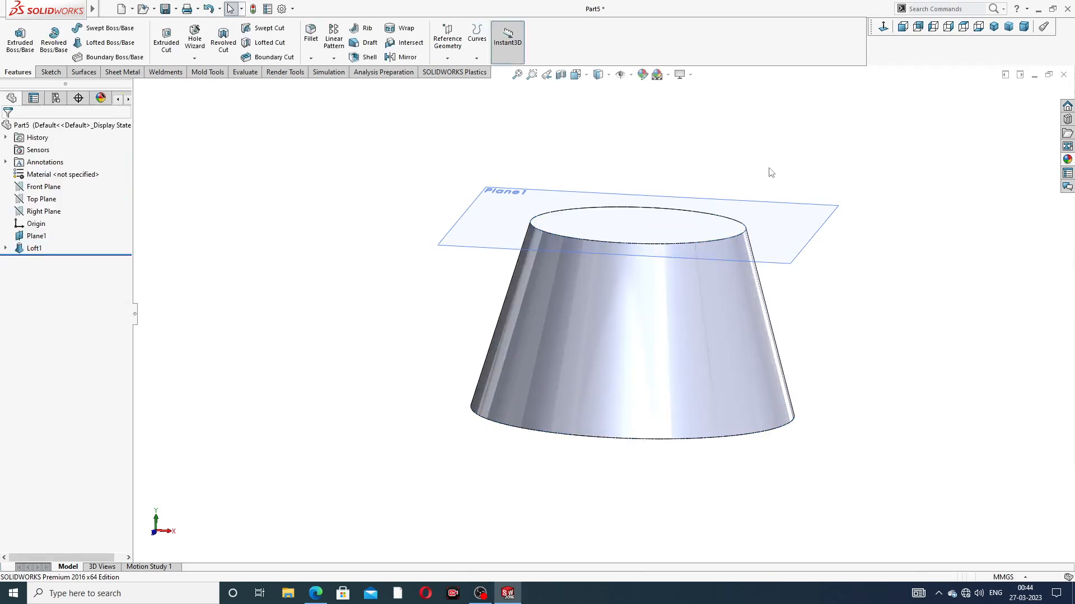
Step: Hide the offset reference plane
left_click(804, 247)
left_click(854, 226)
middle_click_drag(714, 262, 772, 305)
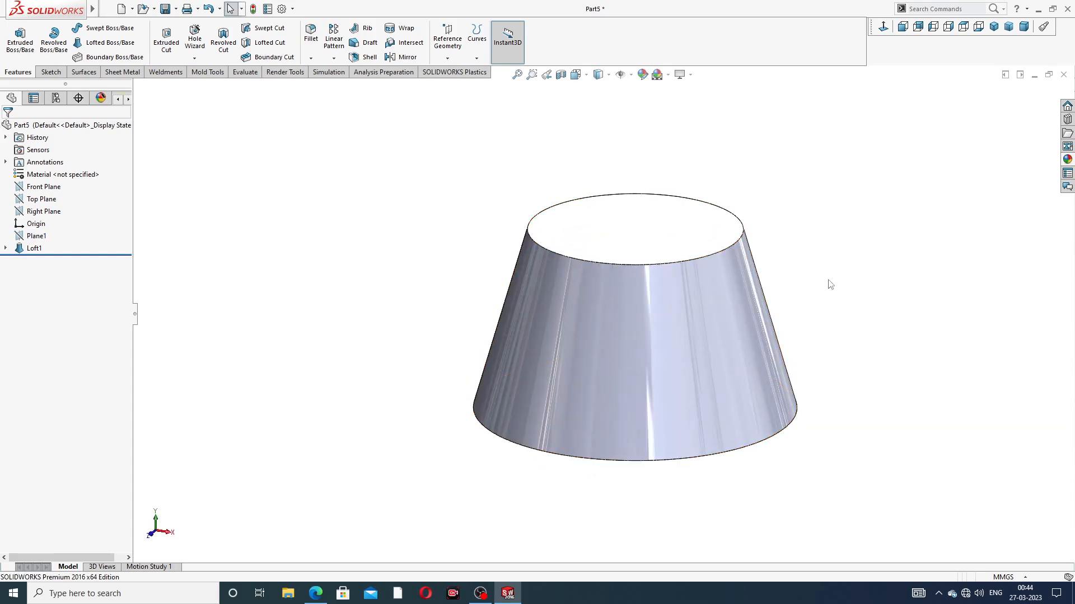
left_click(1067, 159)
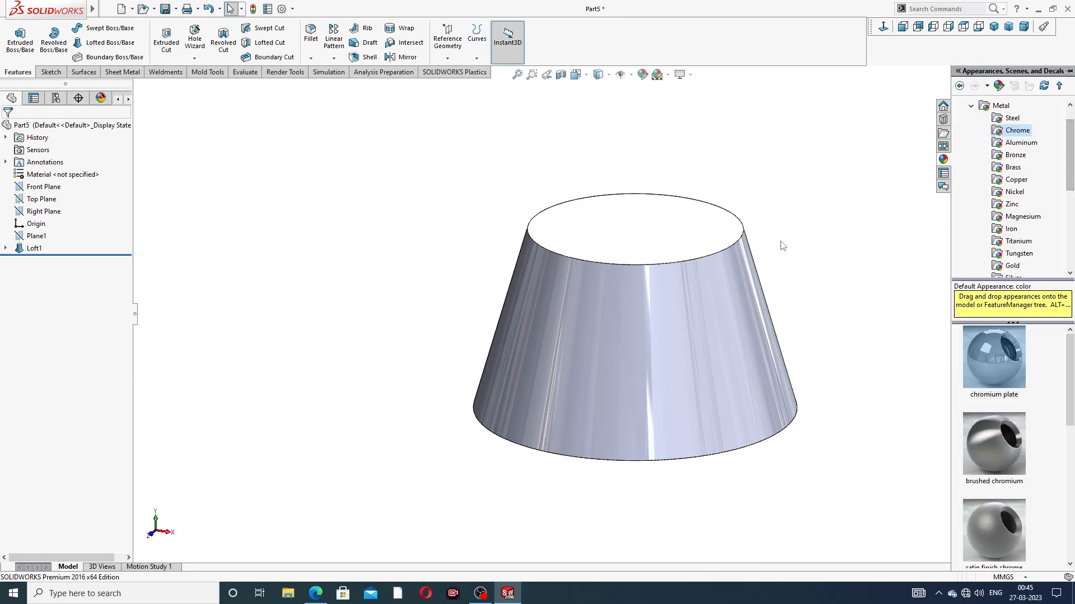
Step: Start a sketch on the body's bottom face and draw a circle of about 5.15 mm radius centred on the origin
middle_click_drag(649, 379, 664, 288)
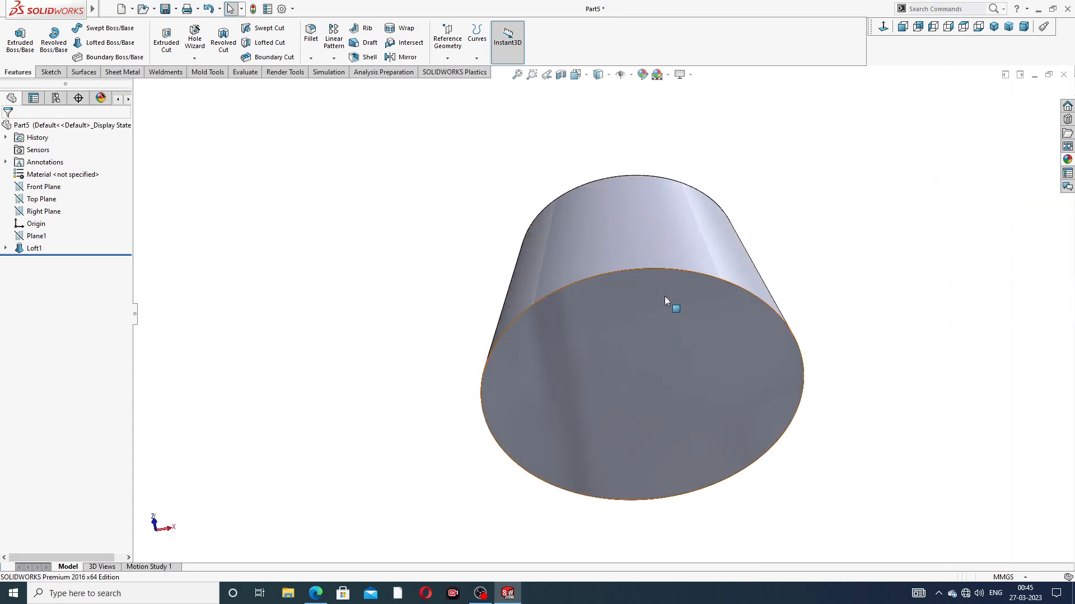
left_click(666, 297)
left_click(709, 265)
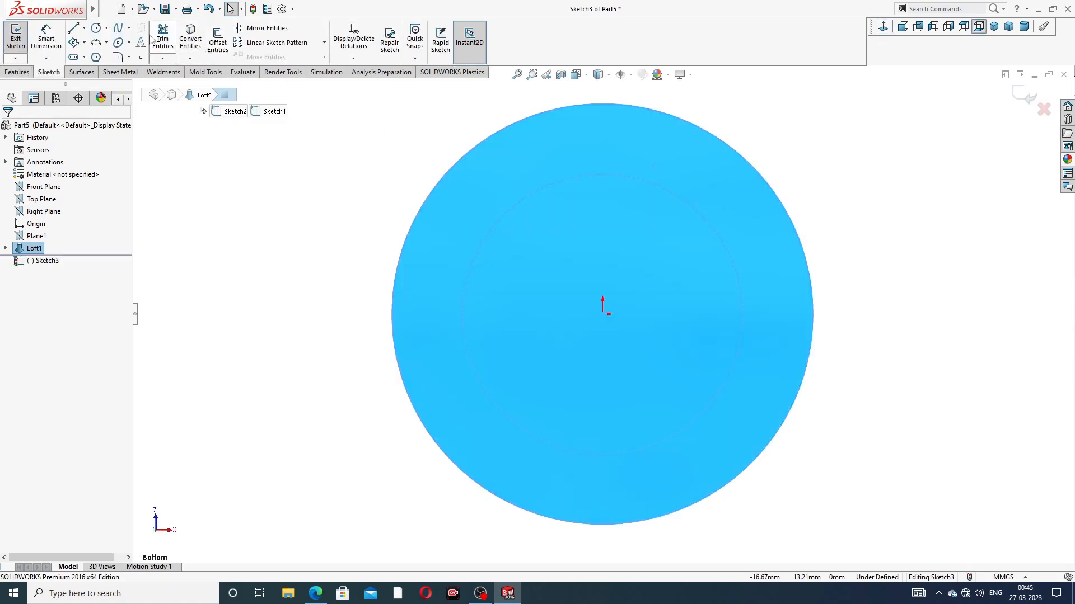
left_click(96, 27)
left_click(603, 314)
left_click(620, 225)
right_click(634, 220)
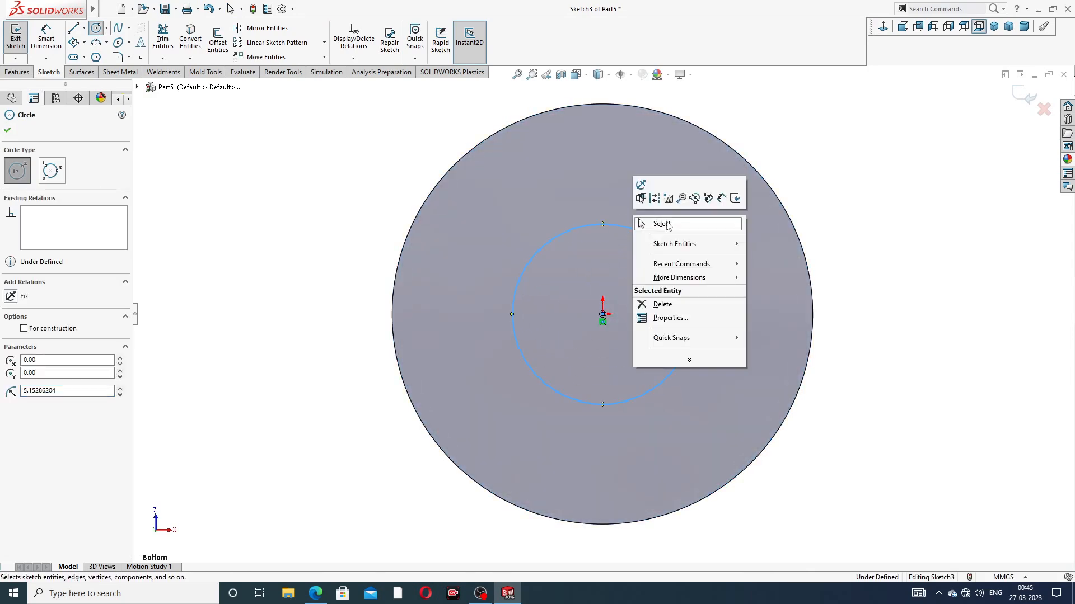
left_click(652, 224)
Step: Dimension the circle on the bottom face to a diameter of 10 mm
left_click(46, 37)
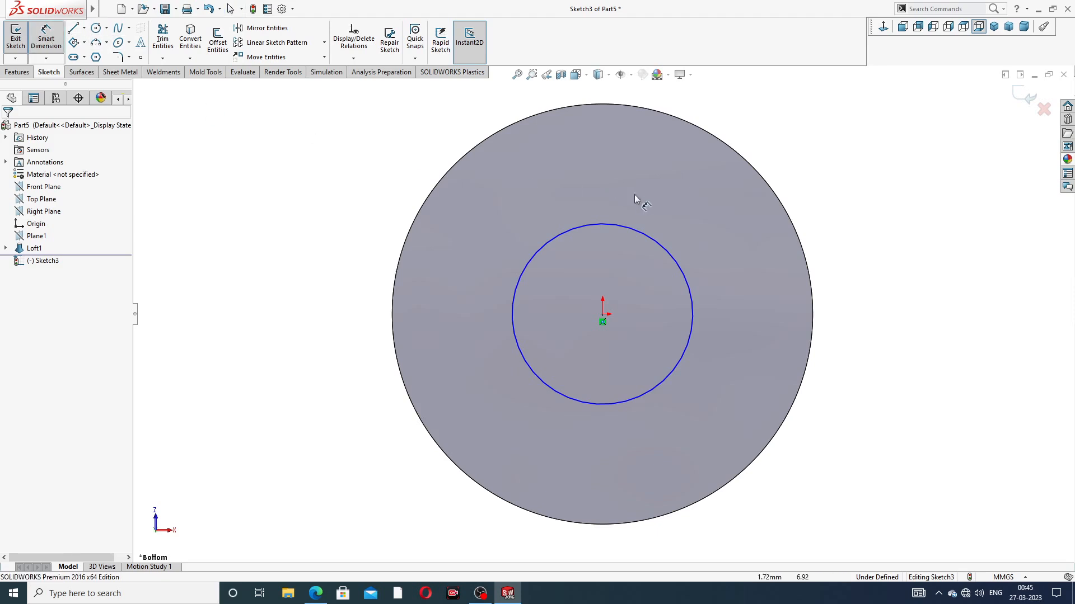
left_click(642, 237)
left_click(821, 186)
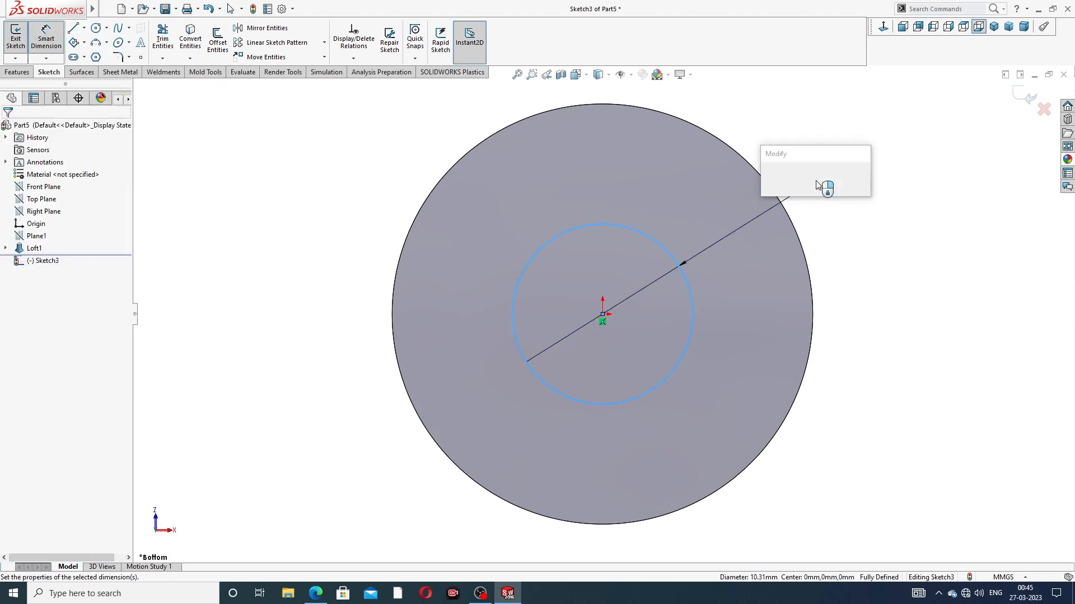
type("10")
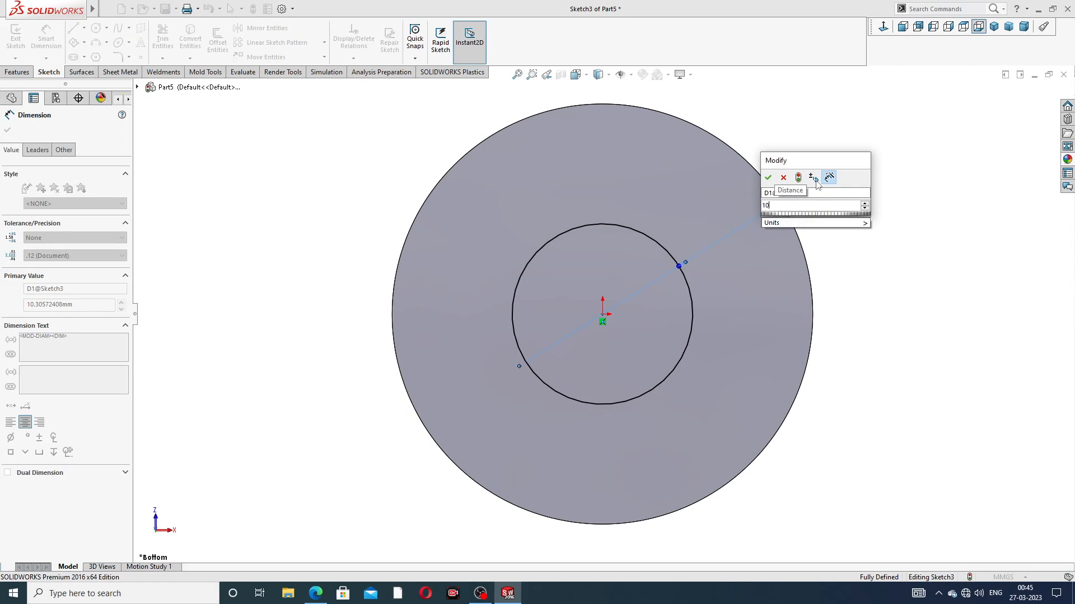
key("Return")
right_click(878, 138)
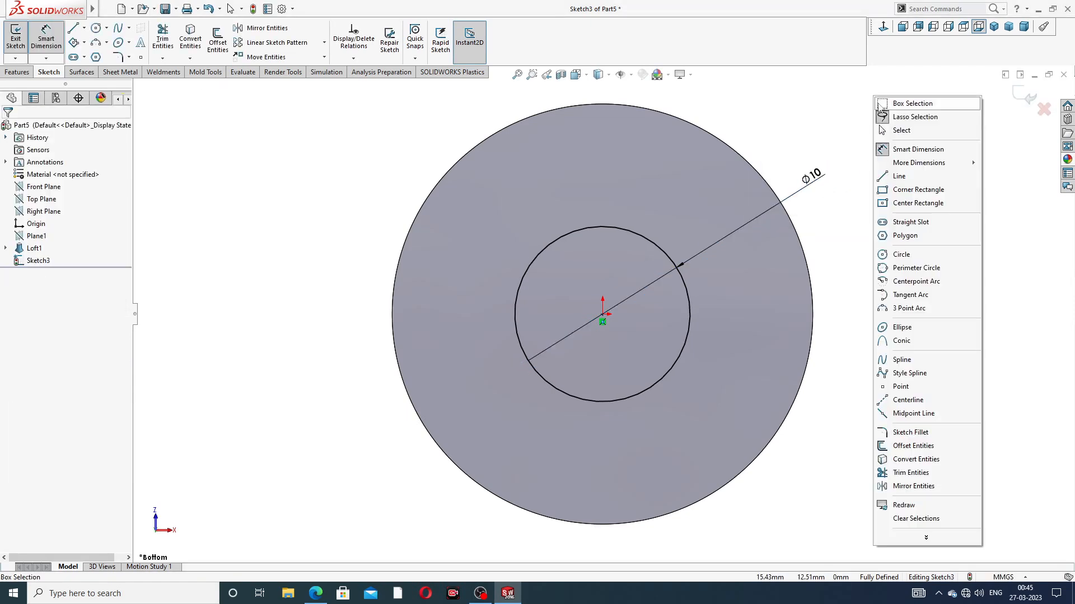
left_click(901, 134)
Step: Cut the 10 mm circle through the whole body with an Extruded Cut set to Through All
middle_click_drag(752, 131, 643, 180)
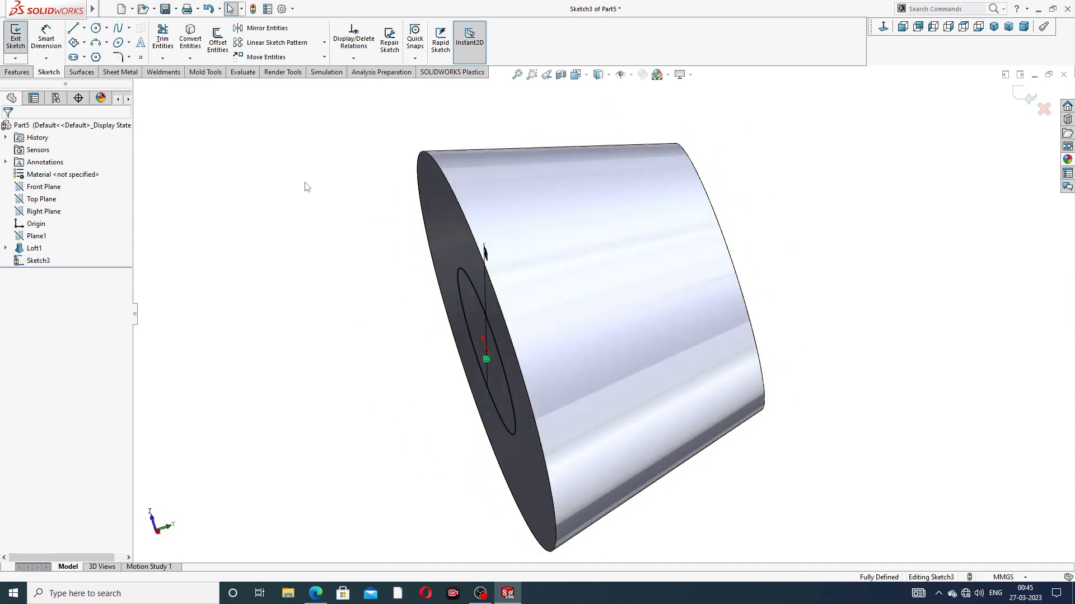
left_click(24, 71)
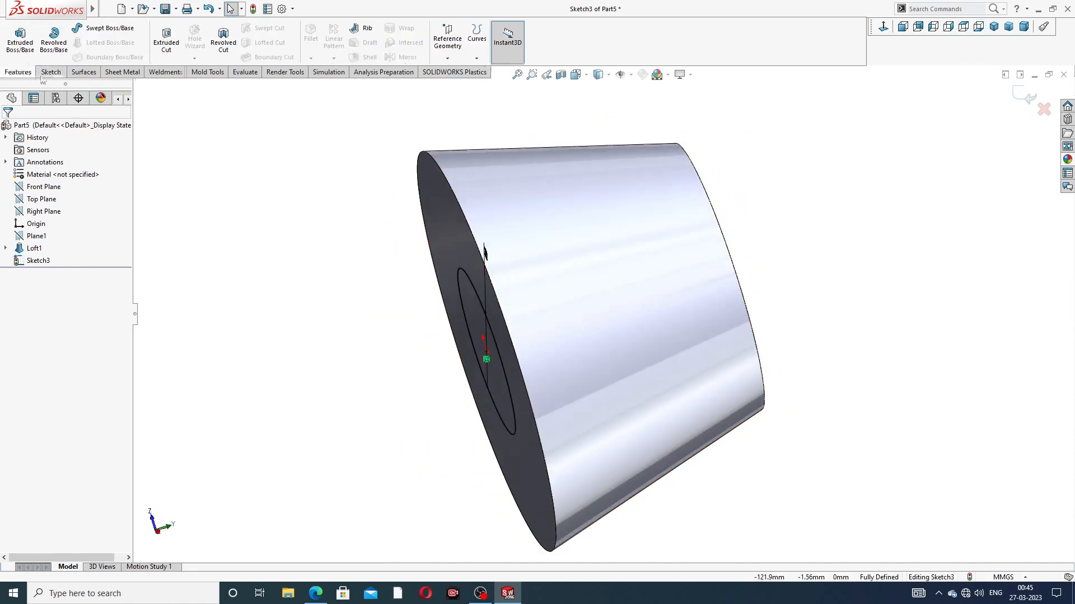
left_click(167, 39)
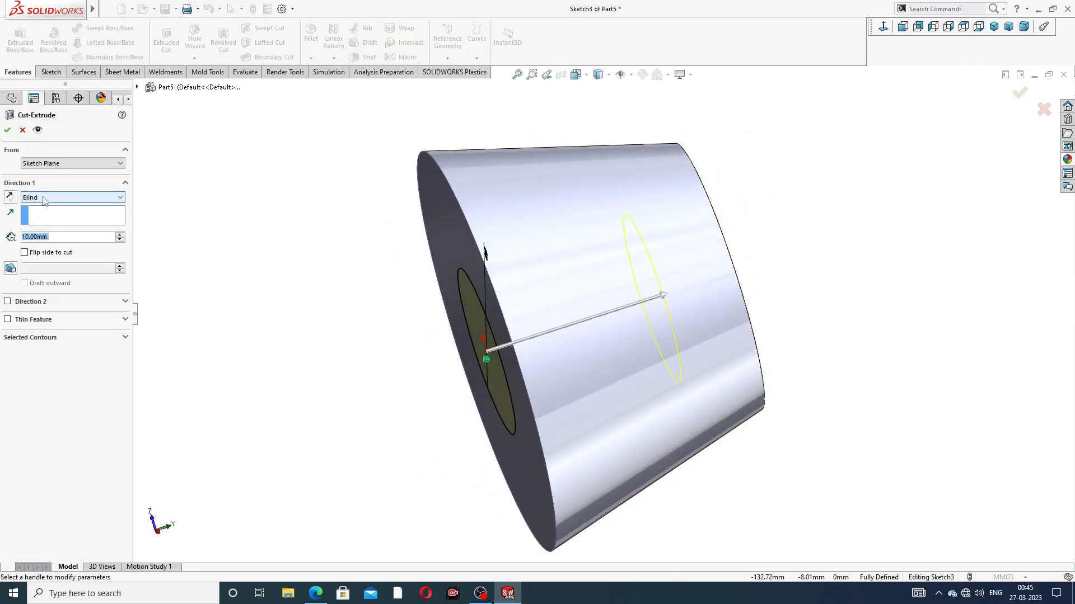
left_click(67, 197)
left_click(68, 221)
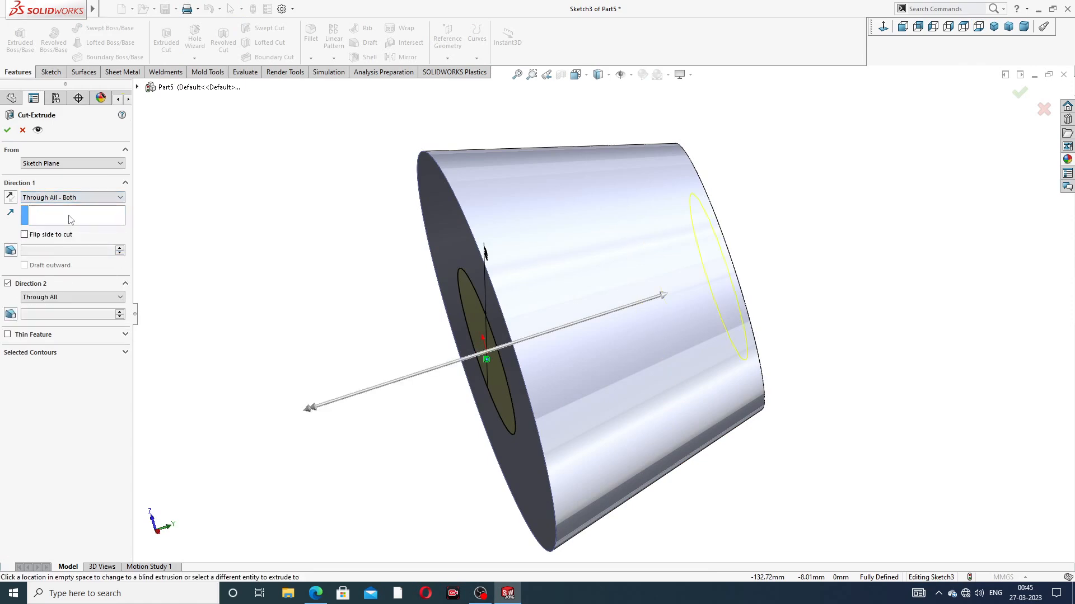
left_click(77, 201)
left_click(79, 217)
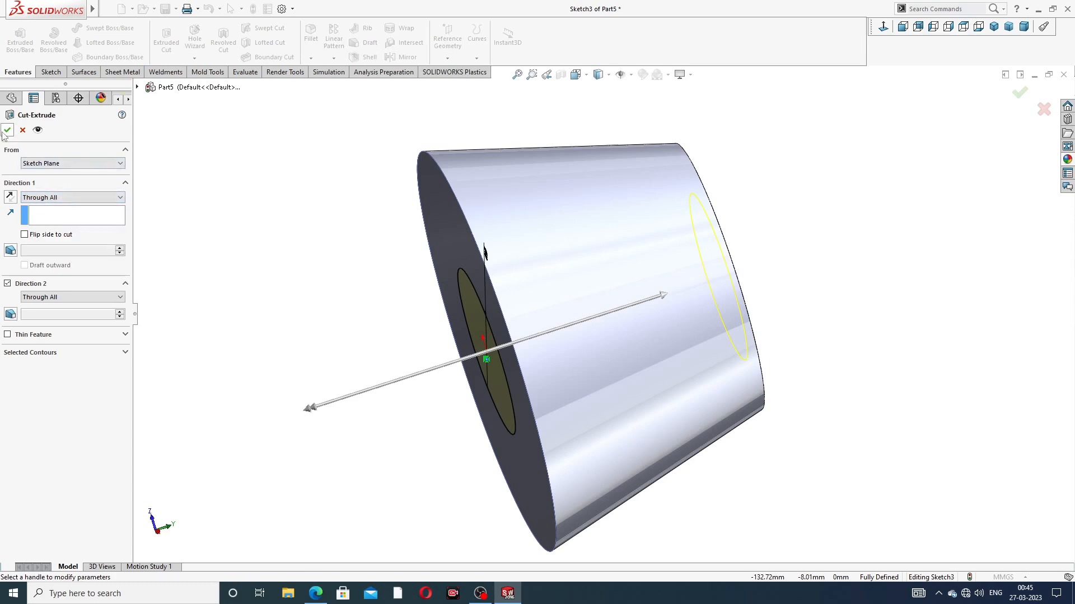
middle_click_drag(460, 323, 473, 299)
scroll(711, 269, "up", 2)
middle_click_drag(717, 269, 475, 258)
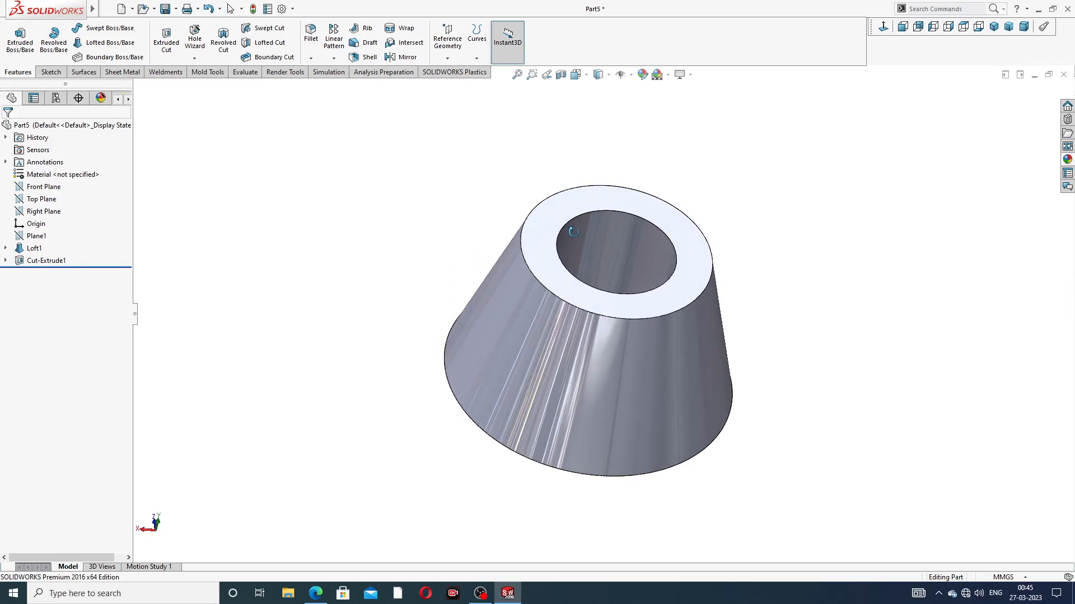
Step: Start a Thread feature on the circular edge of the centre hole in the body's larger face
middle_click_drag(658, 289, 727, 269)
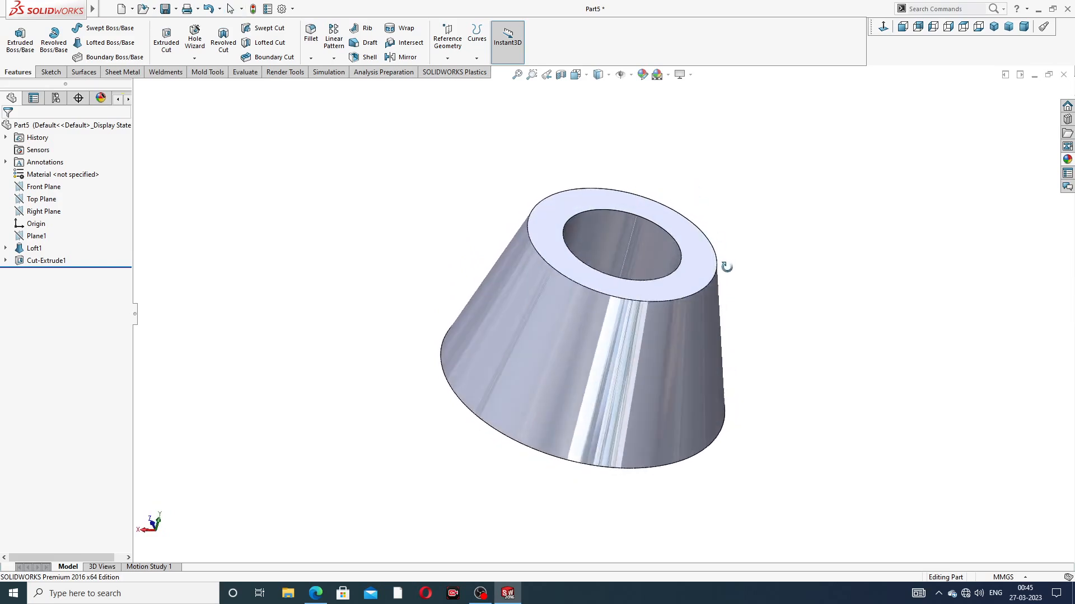
middle_click_drag(598, 269, 642, 196)
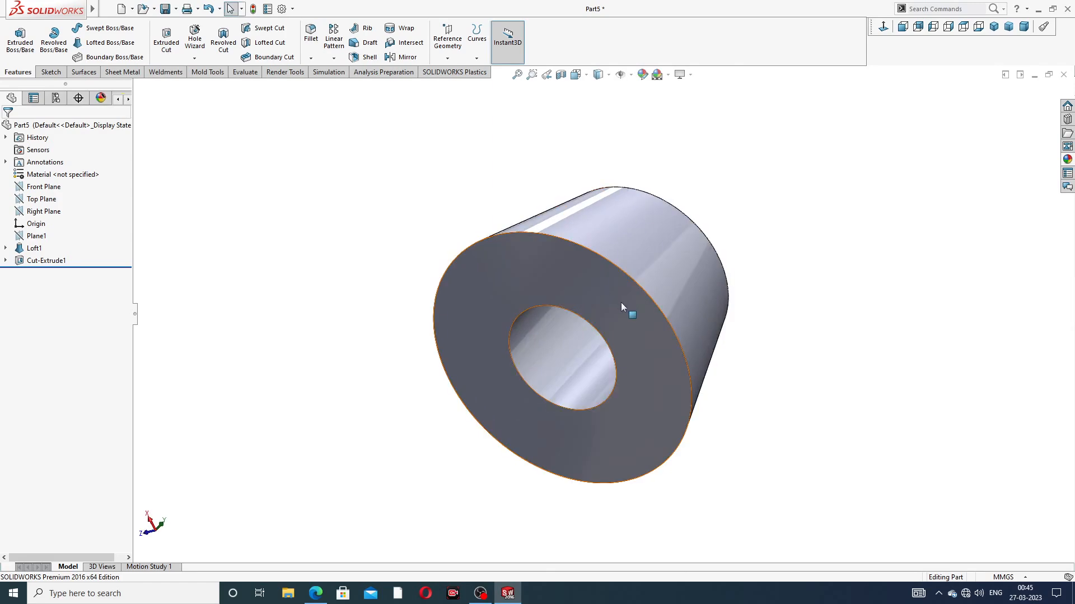
scroll(620, 302, "down", 2)
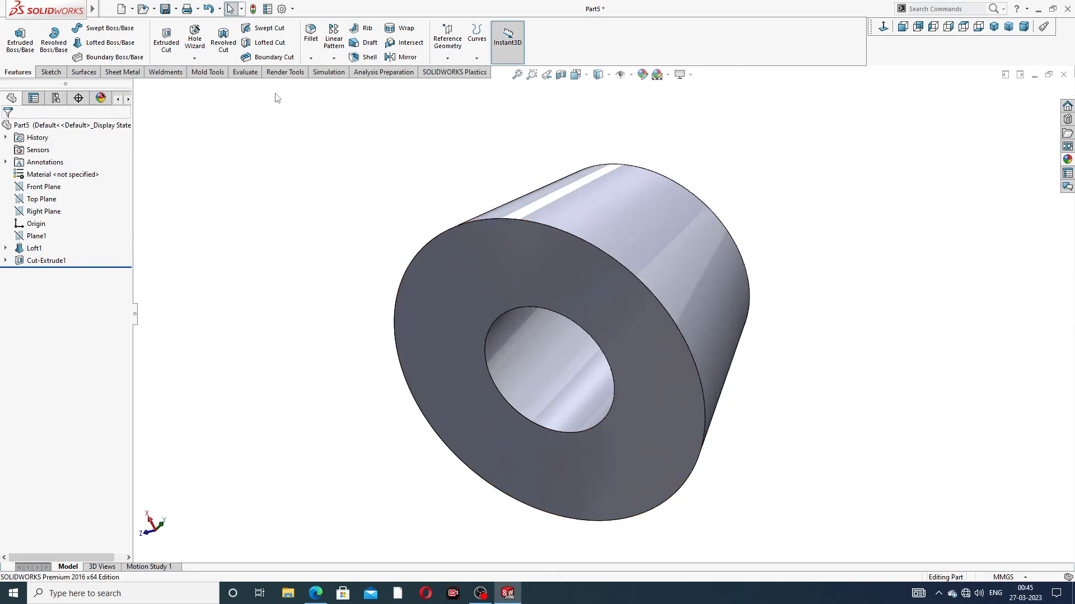
left_click(202, 59)
left_click(213, 88)
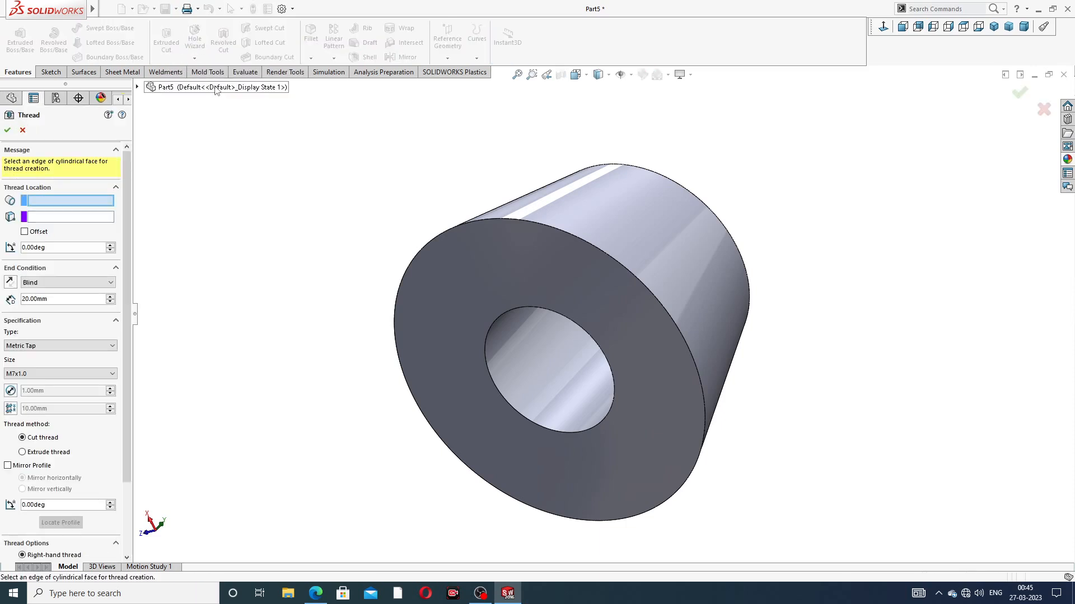
middle_click_drag(612, 371, 593, 335)
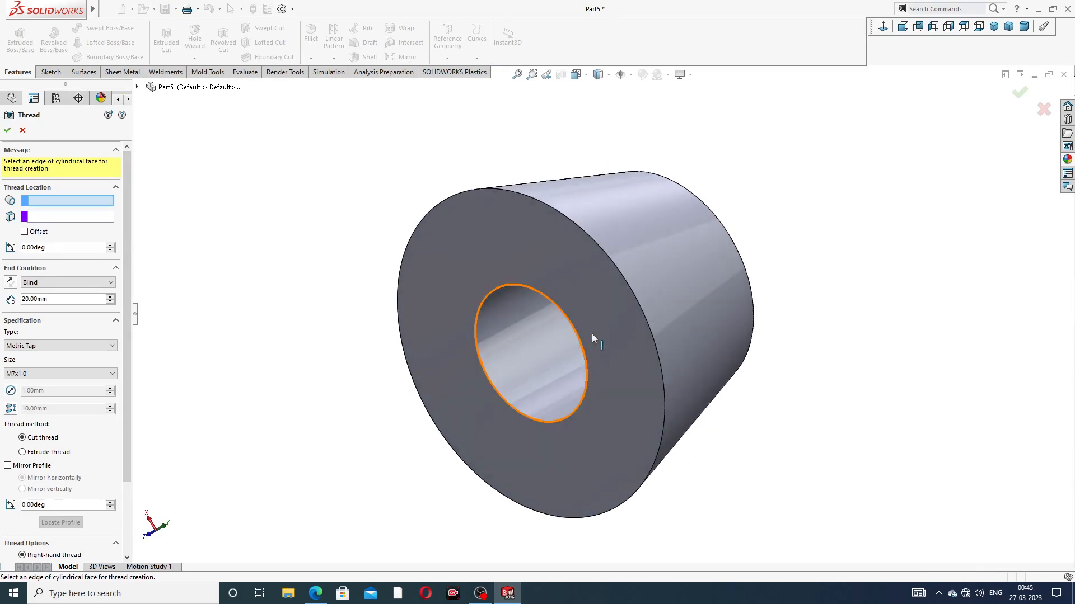
left_click(510, 285)
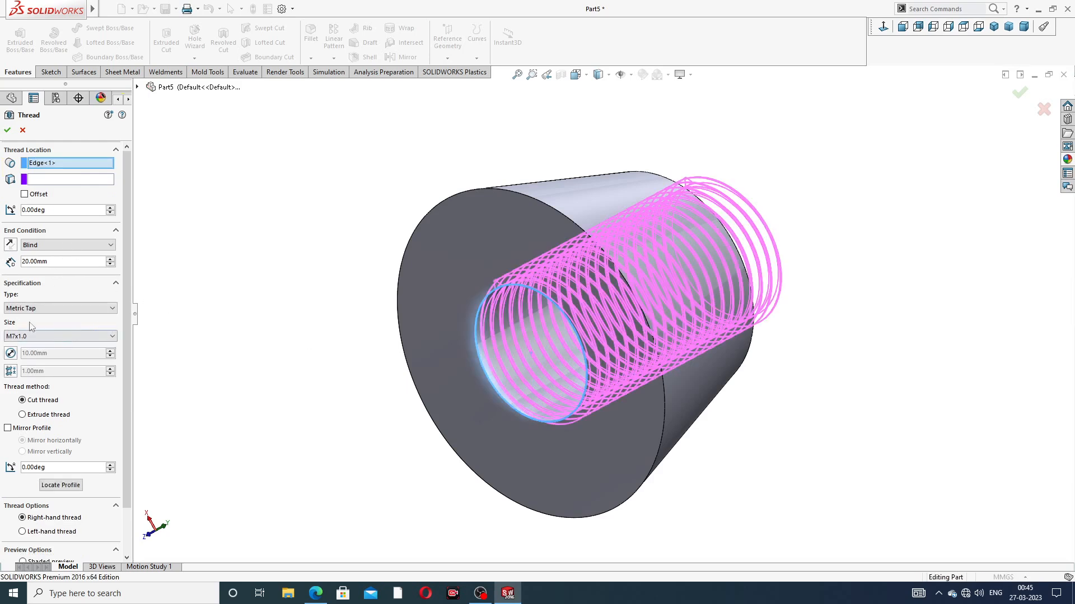
Step: Offset the thread start 3 mm outward from the larger face and cut the M7x1.0 Metric Tap thread 20 mm blind, right-hand
middle_click_drag(317, 268, 282, 268)
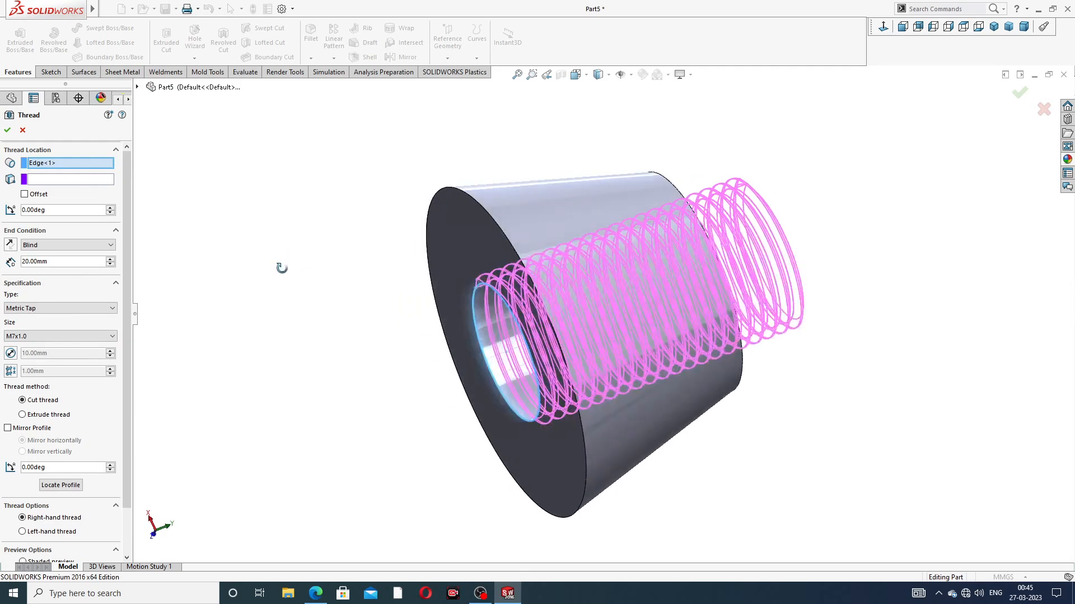
left_click(24, 195)
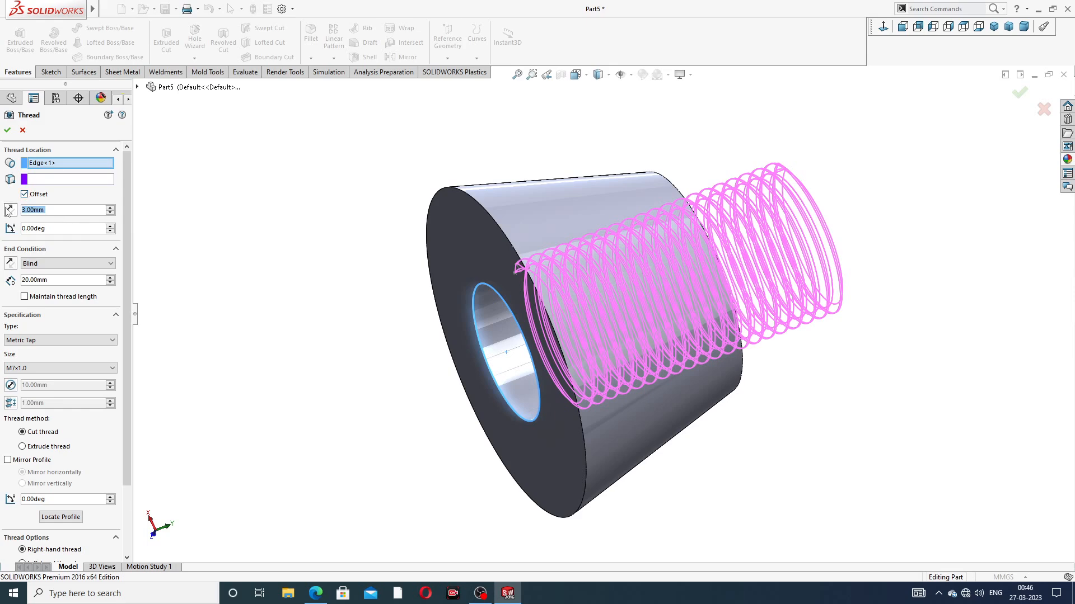
left_click(8, 210)
mouse_move(312, 245)
middle_mouse_down()
mouse_move(336, 245)
mouse_move(310, 245)
mouse_move(322, 246)
middle_mouse_up()
scroll(393, 302, "down", 1)
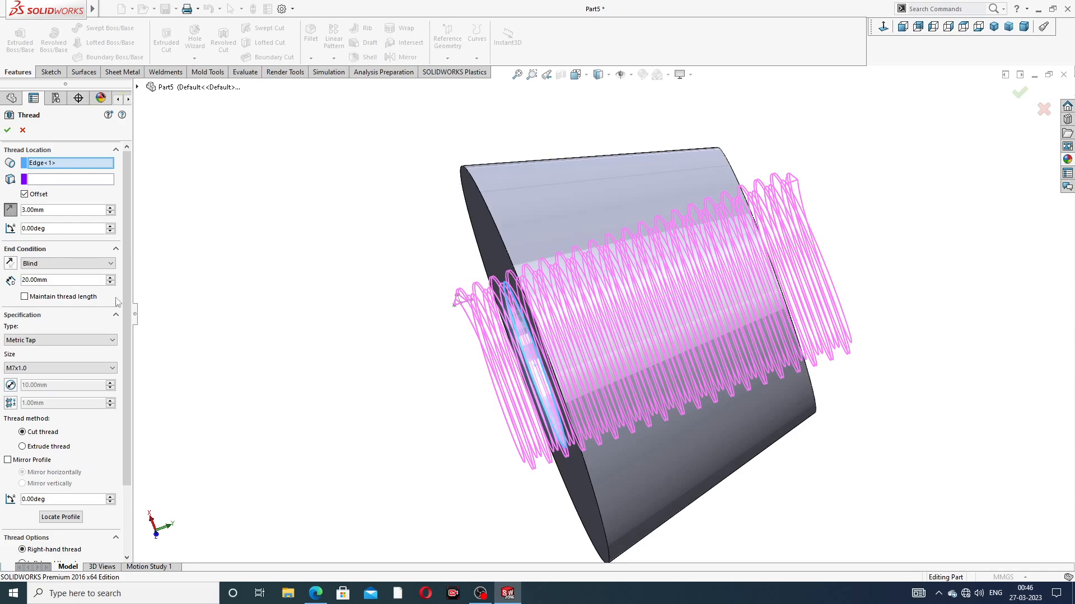
scroll(112, 306, "down", 3)
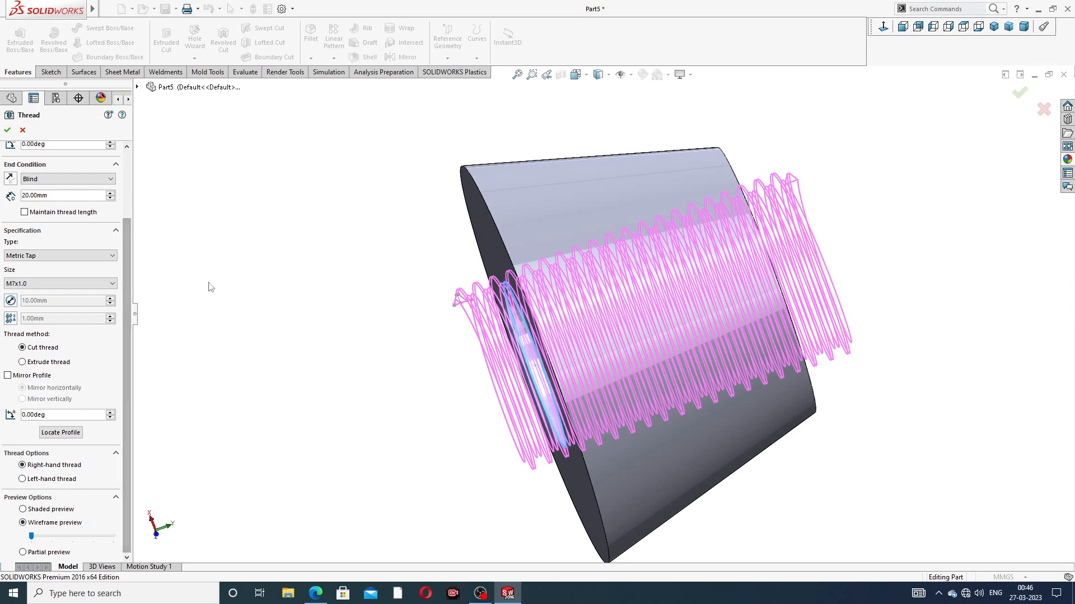
left_click(8, 130)
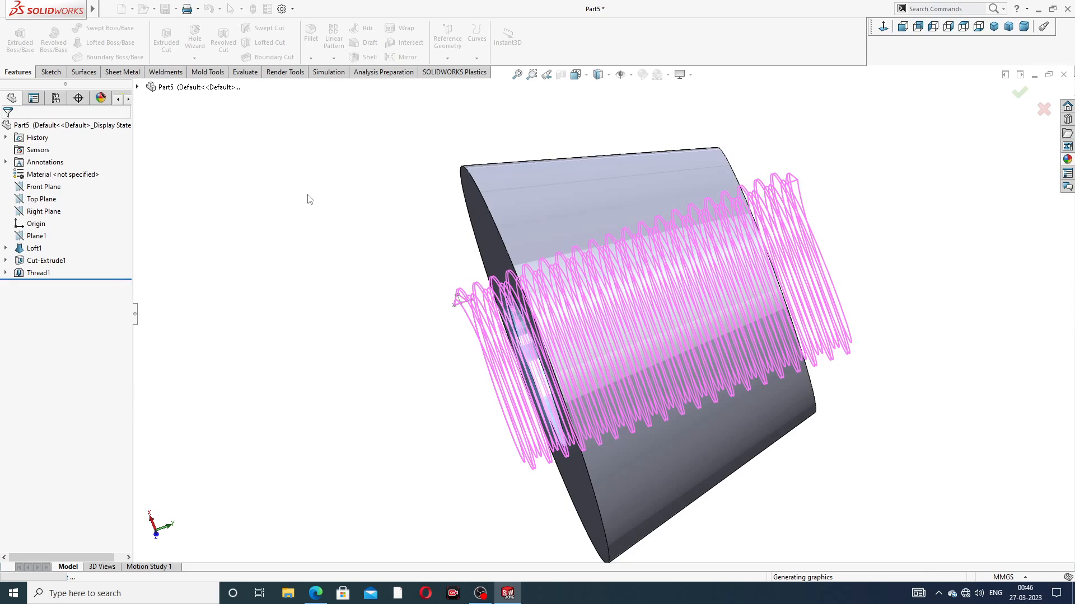
Step: Apply the chromium plate appearance from the Chrome metals to the threaded body
middle_click_drag(464, 324, 387, 297)
scroll(606, 288, "up", 3)
middle_click_drag(607, 286, 538, 170)
middle_click_drag(568, 256, 594, 216)
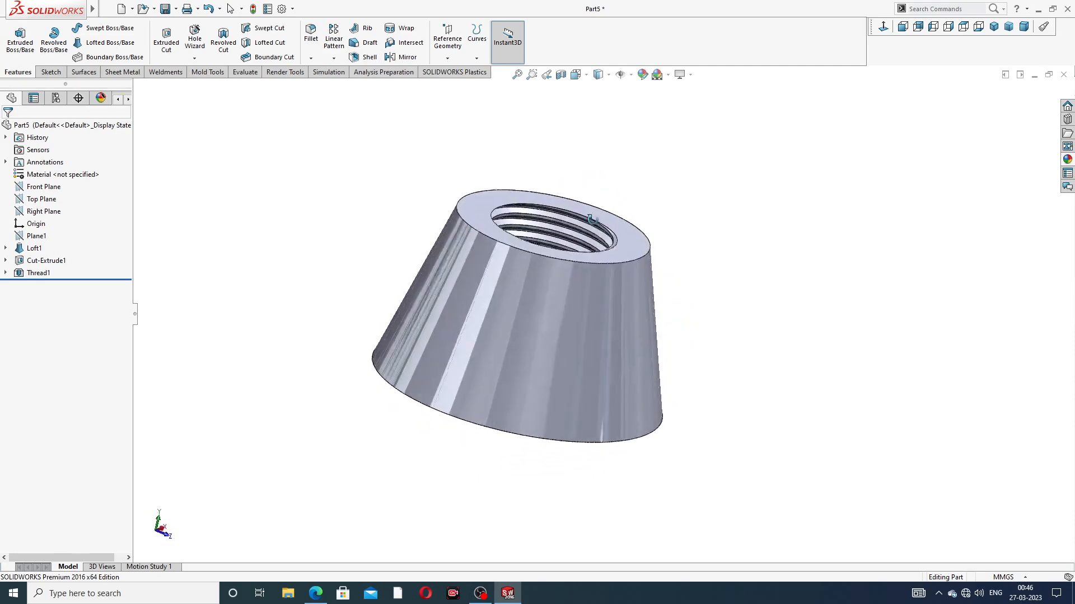
scroll(593, 221, "down", 5)
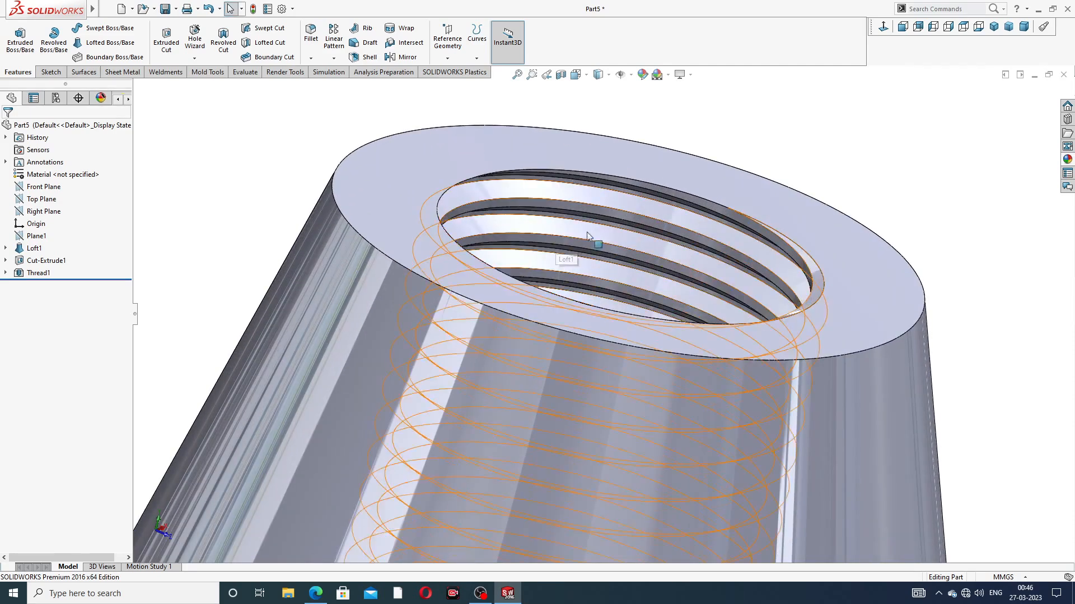
scroll(581, 230, "up", 6)
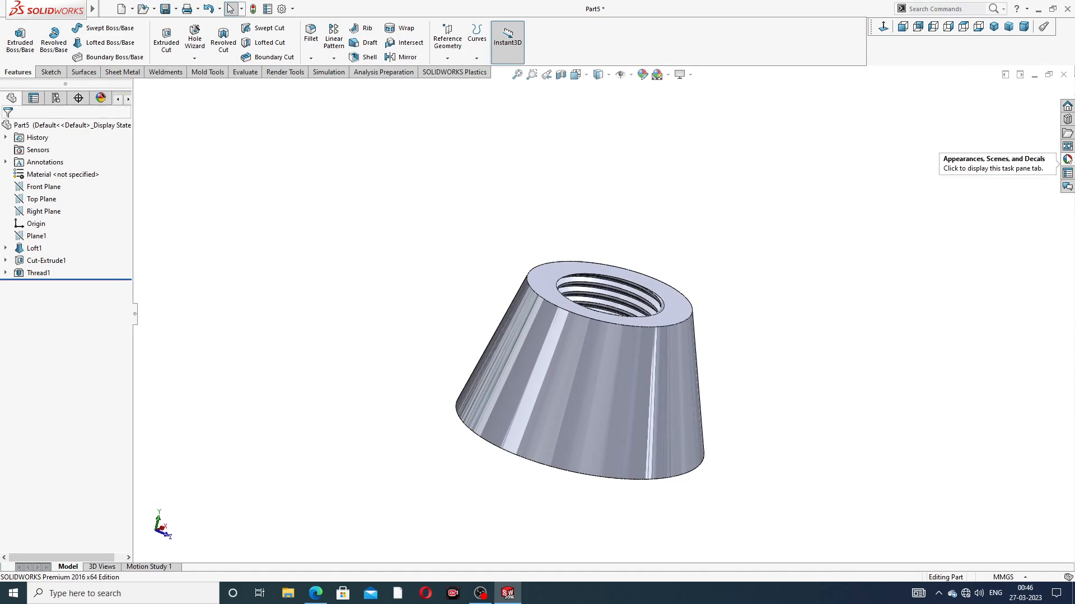
left_click(1068, 159)
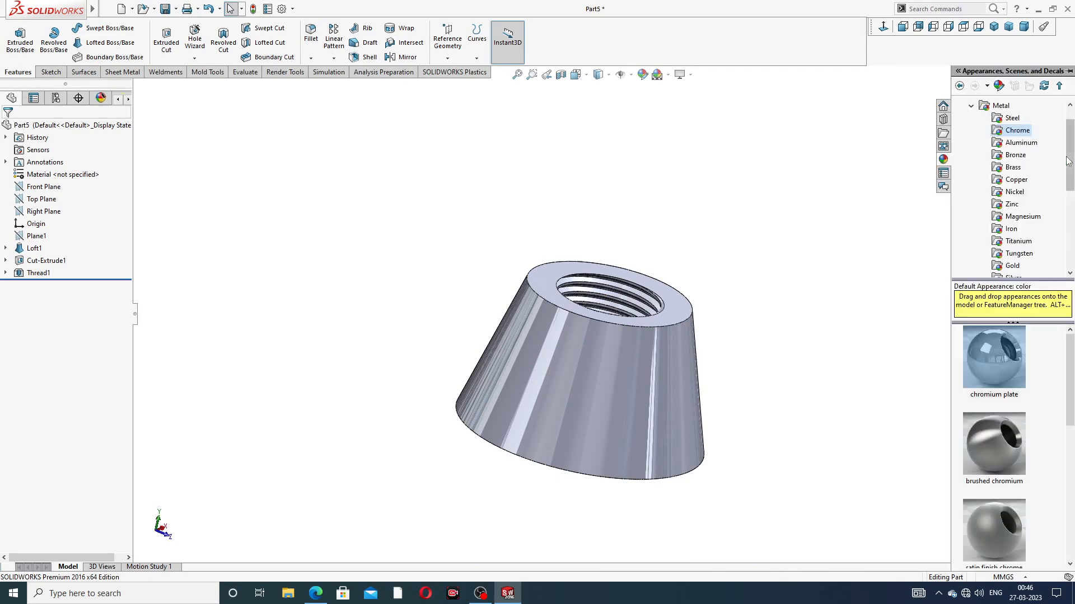
double_click(996, 340)
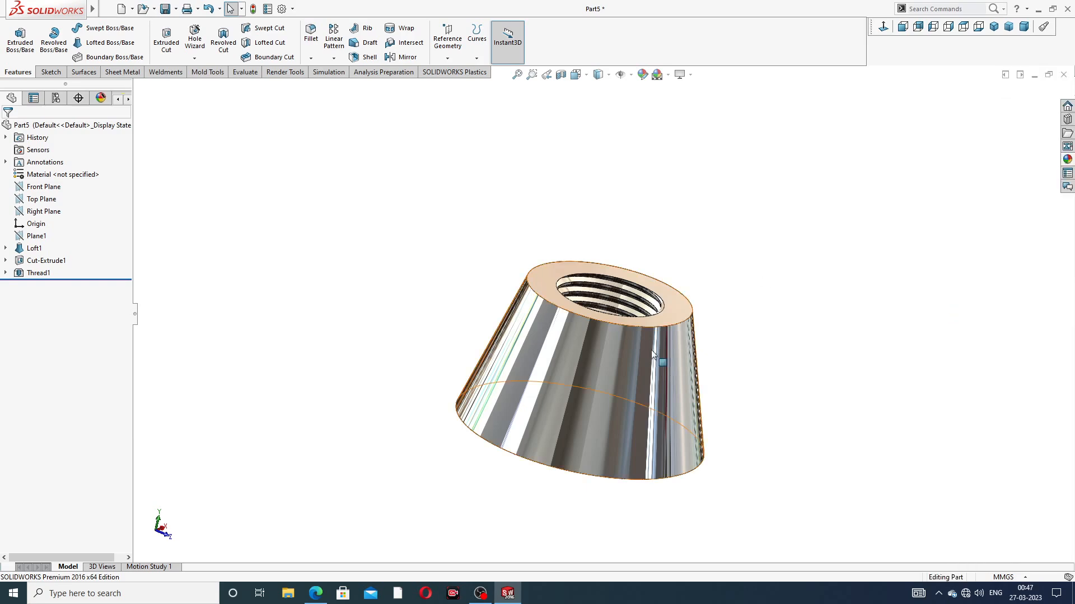
Step: Examine the threaded body from several sides and consult the wing nut drawing in the browser
middle_click_drag(596, 371, 579, 418)
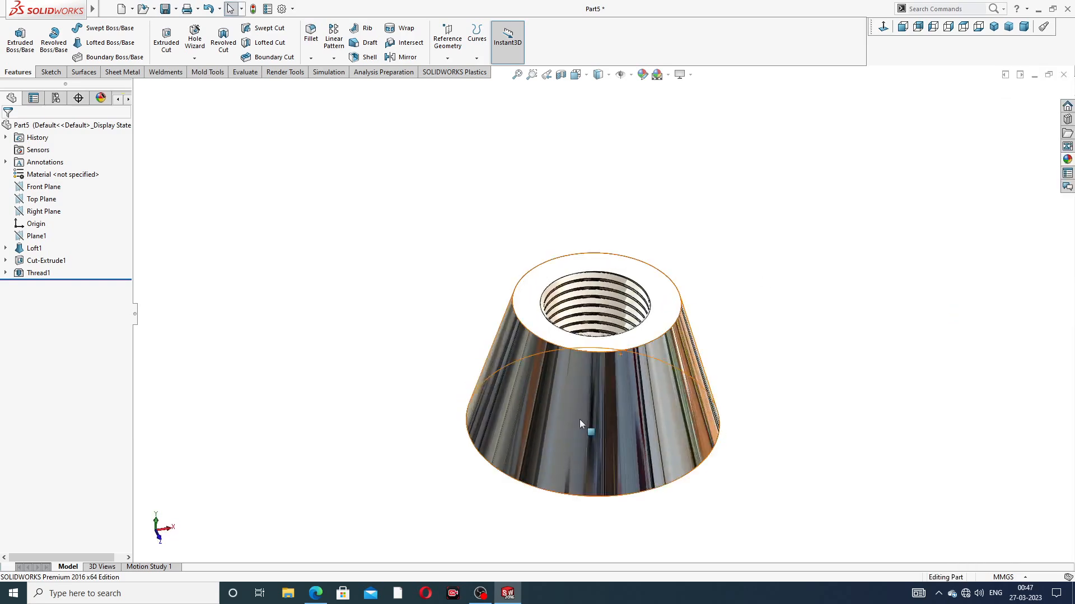
scroll(579, 419, "down", 2)
middle_click_drag(742, 325, 730, 283)
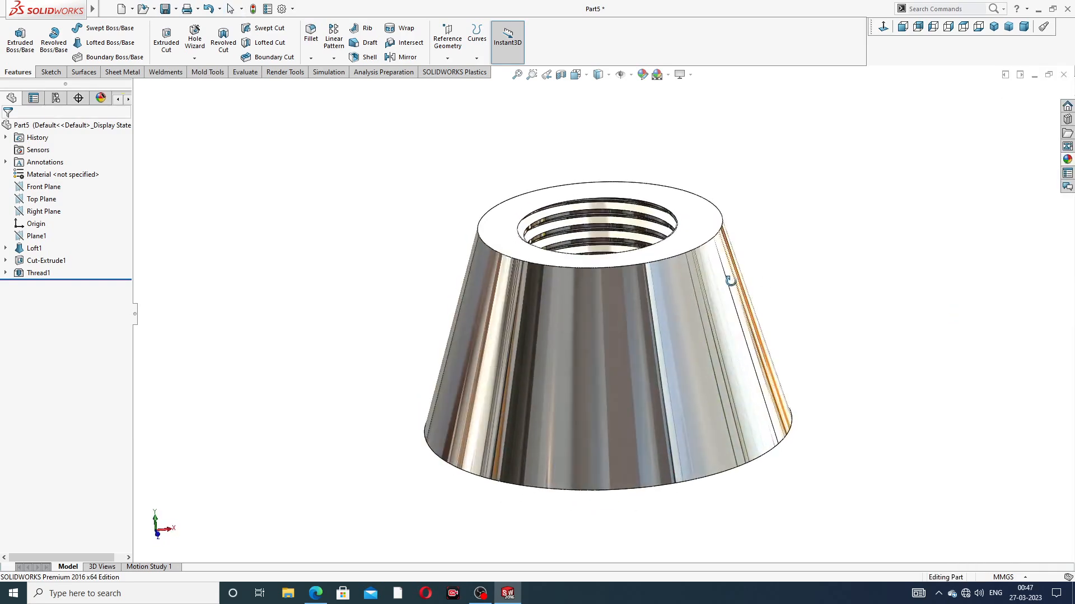
scroll(609, 304, "down", 2)
middle_click_drag(625, 294, 744, 235)
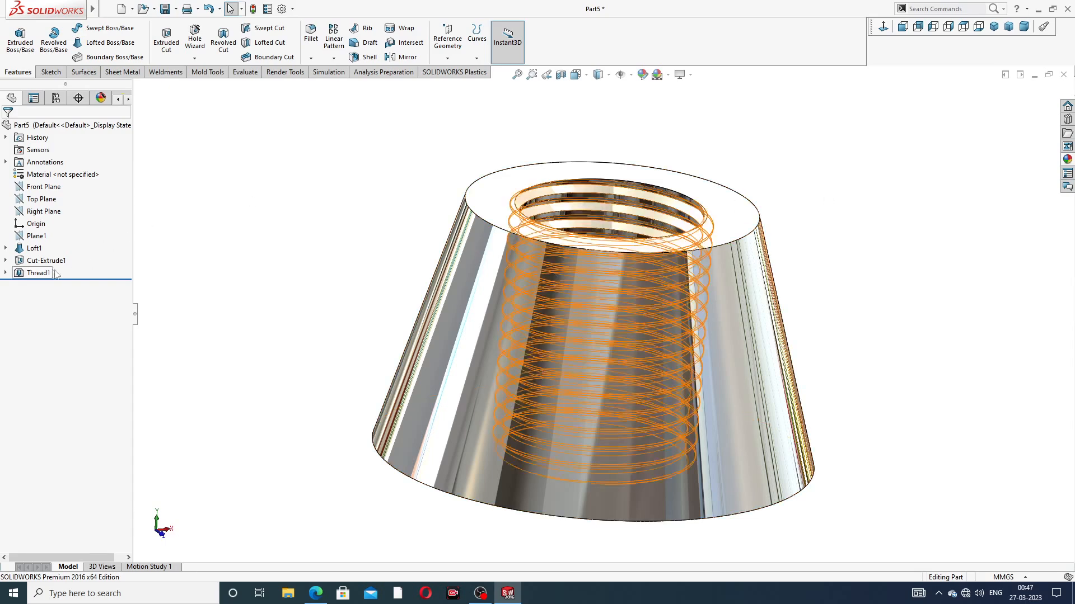
left_click(315, 594)
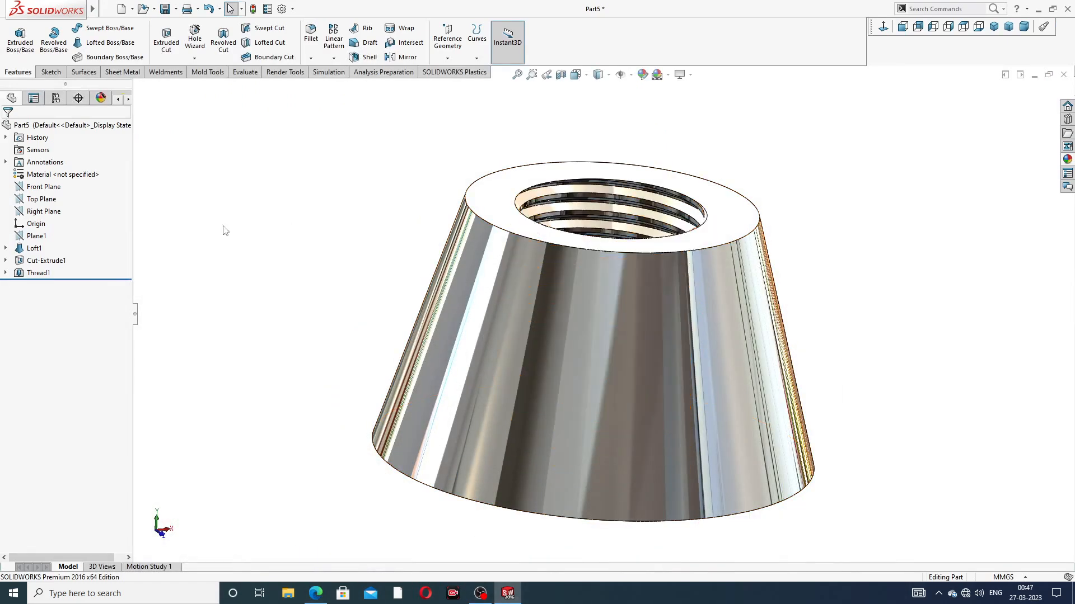
Step: Start a sketch on the Right Plane and draw a vertical centerline from the midpoint of the body's top edge to the origin
left_click(44, 212)
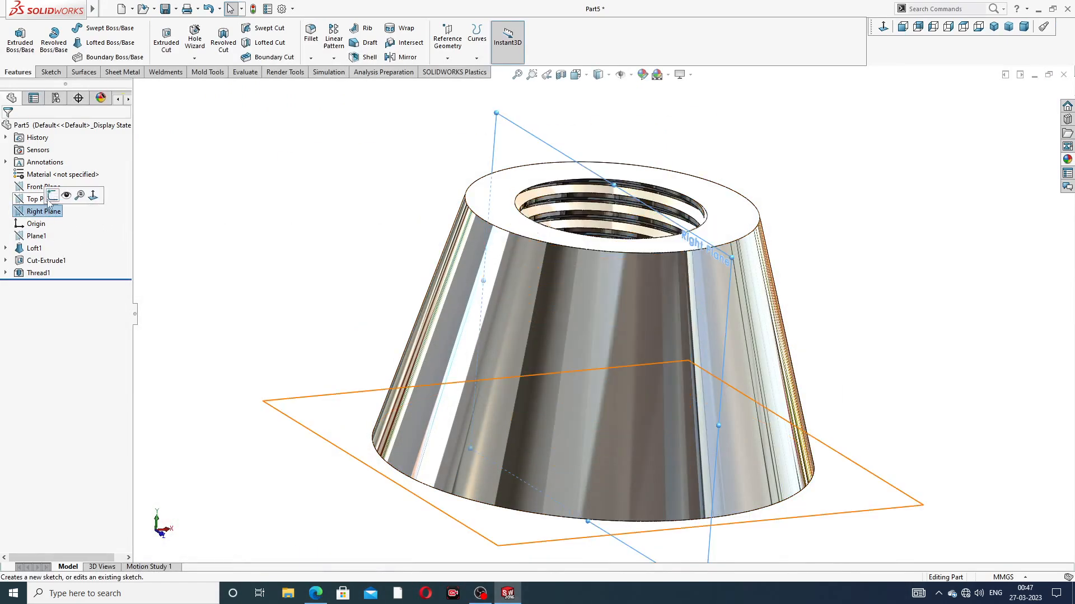
left_click(63, 198)
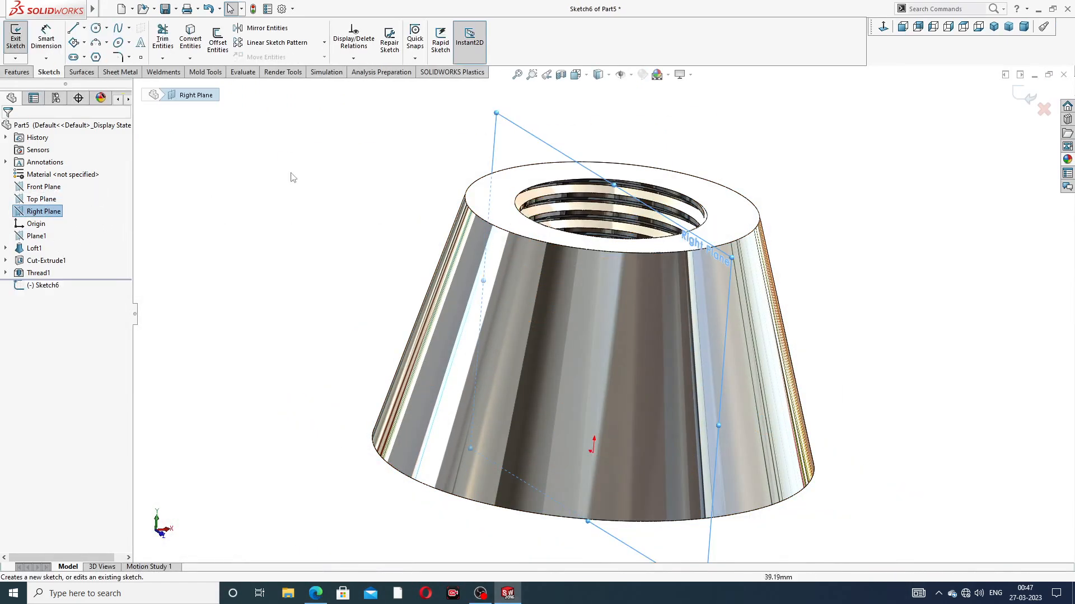
left_click(883, 27)
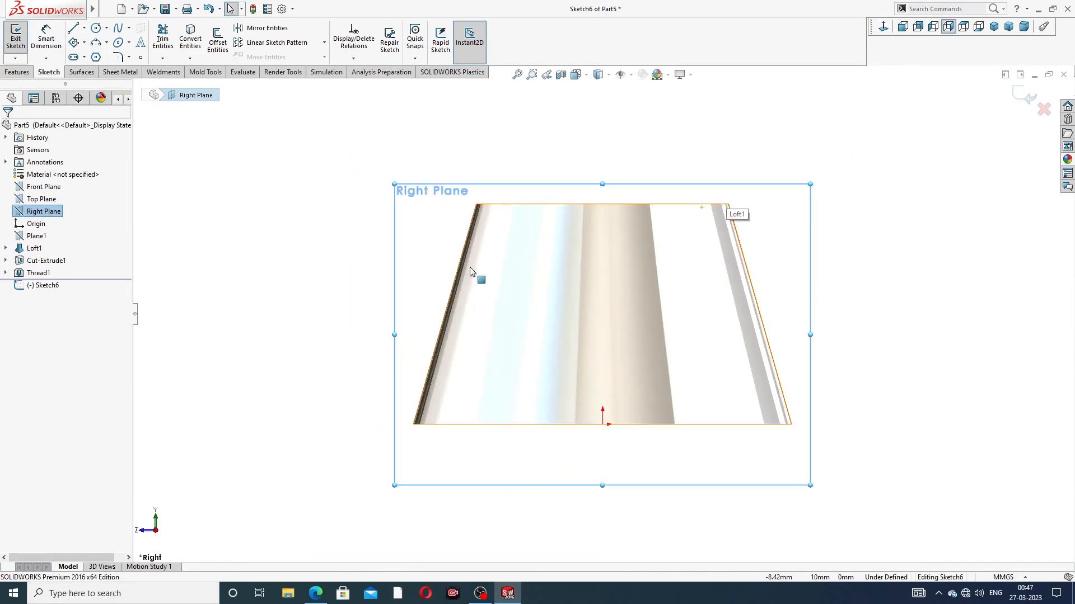
scroll(470, 268, "down", 3)
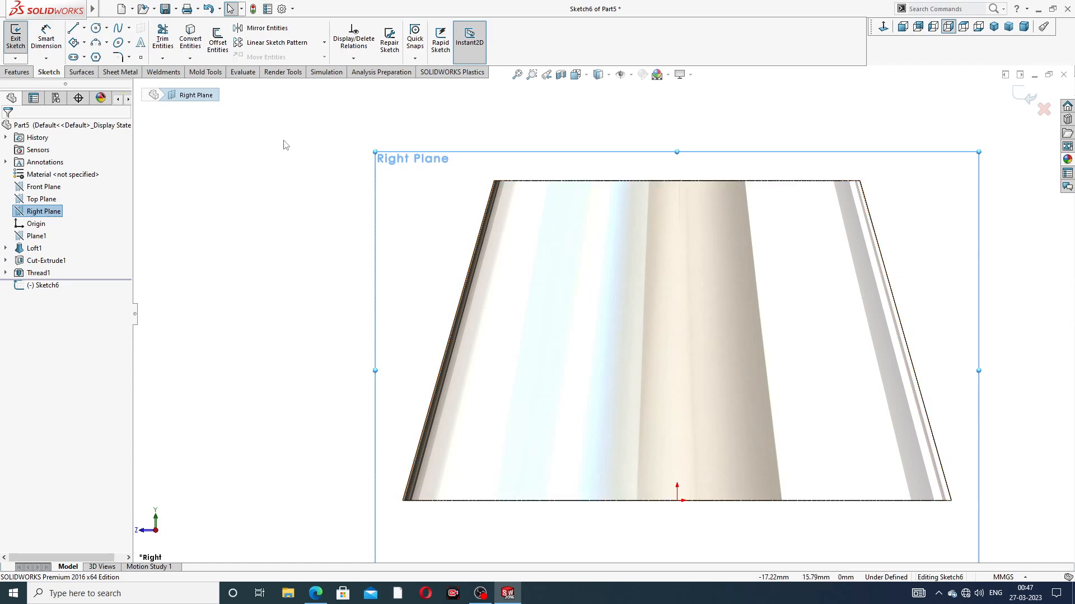
left_click(83, 28)
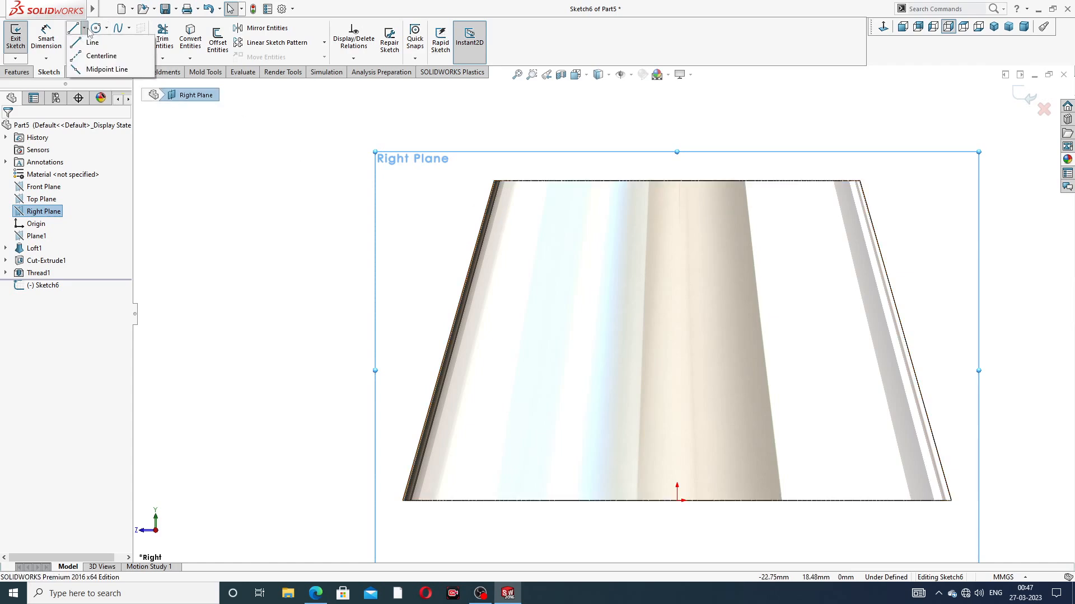
left_click(102, 56)
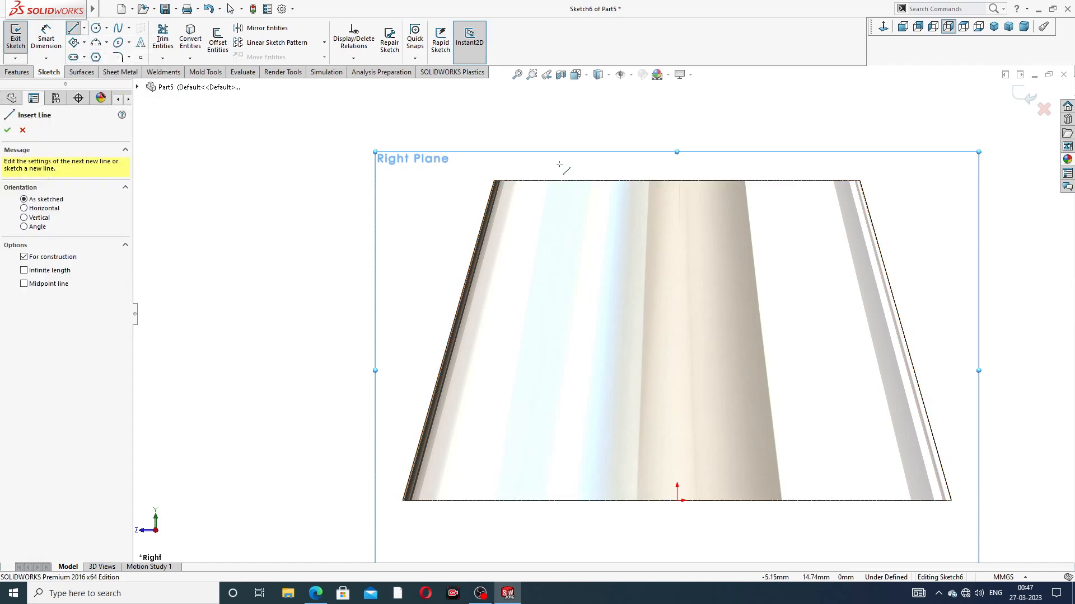
left_click(677, 181)
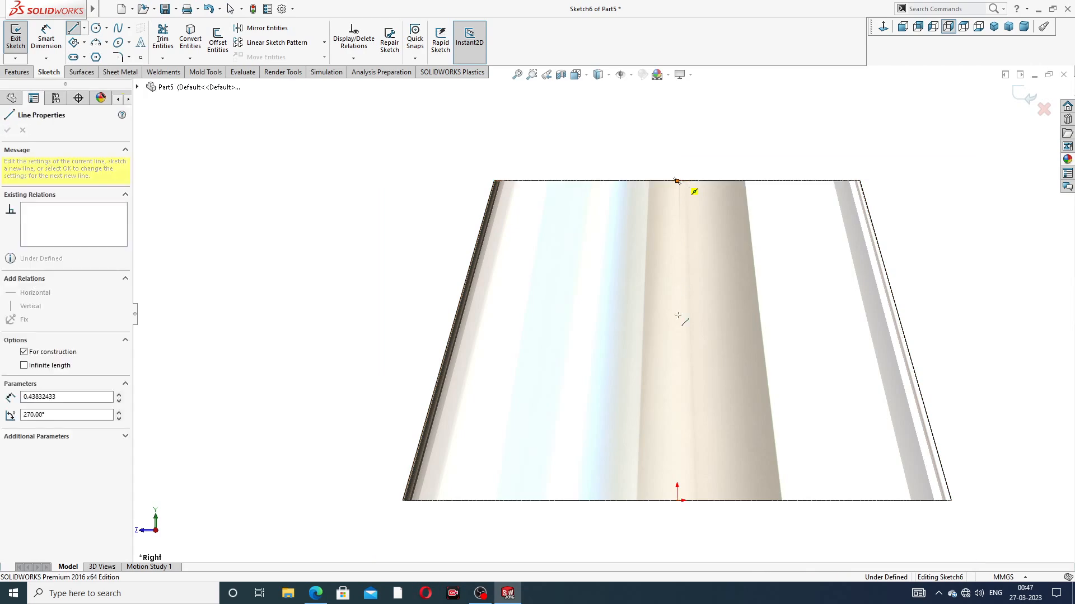
left_click(676, 501)
right_click(743, 266)
left_click(773, 275)
Step: Convert the body's slanted silhouette edge on the +Z side into a sketch line
scroll(708, 324, "up", 2)
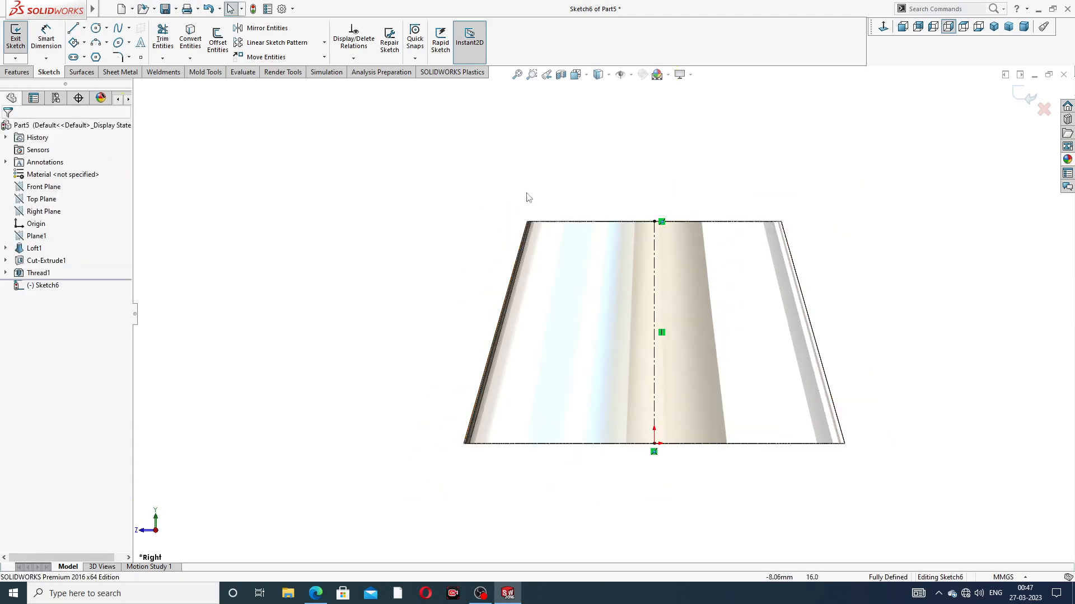
left_click(517, 254)
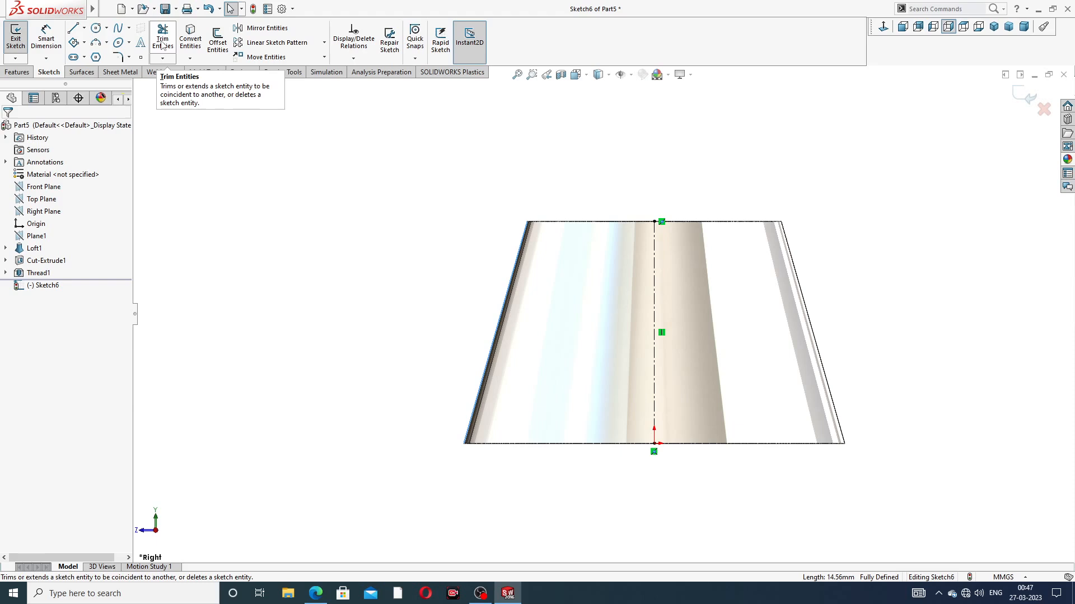
left_click(190, 40)
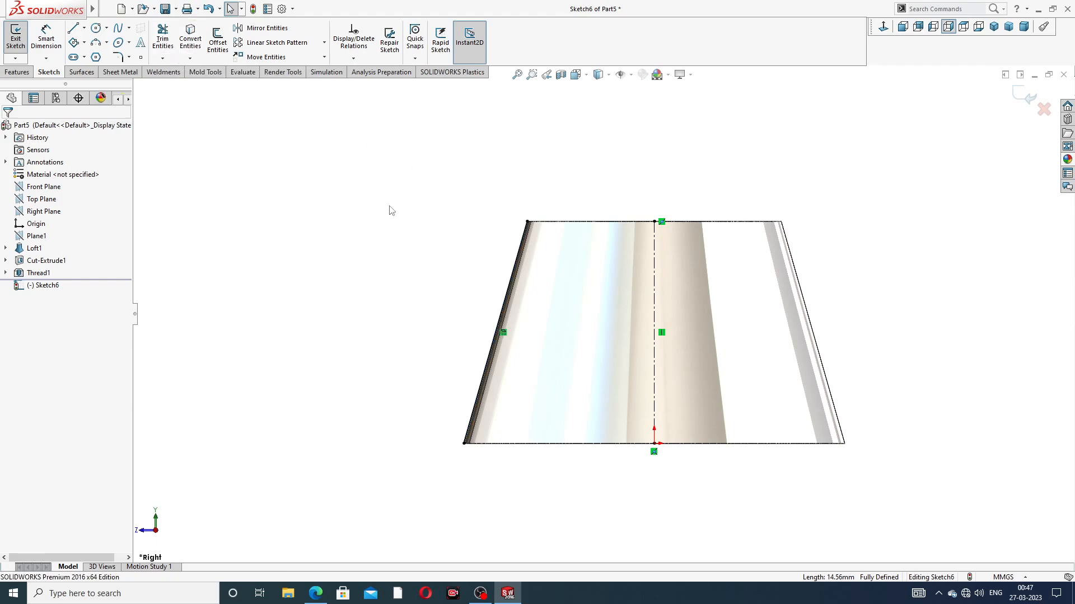
Step: Draw a circle of about 6.73 mm radius outside the body, above and beyond the converted slanted edge
scroll(495, 344, "up", 2)
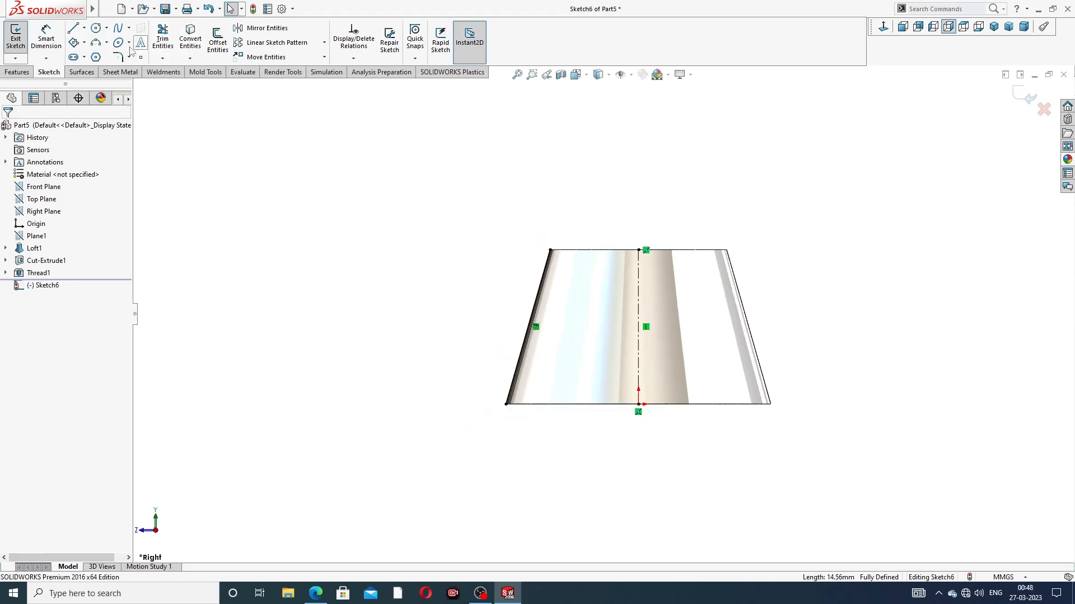
left_click(96, 29)
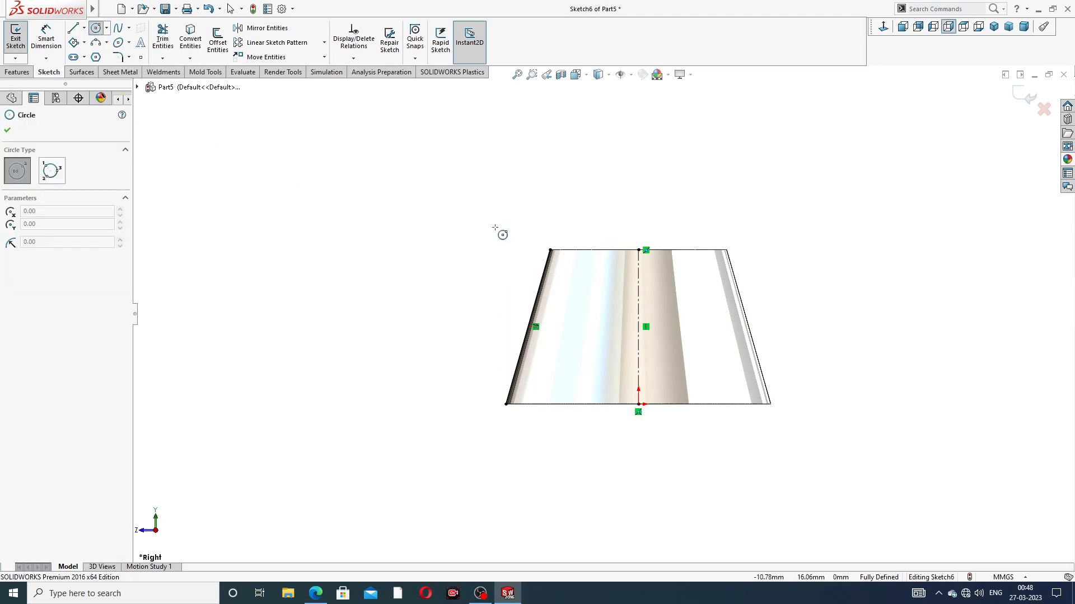
left_click(399, 200)
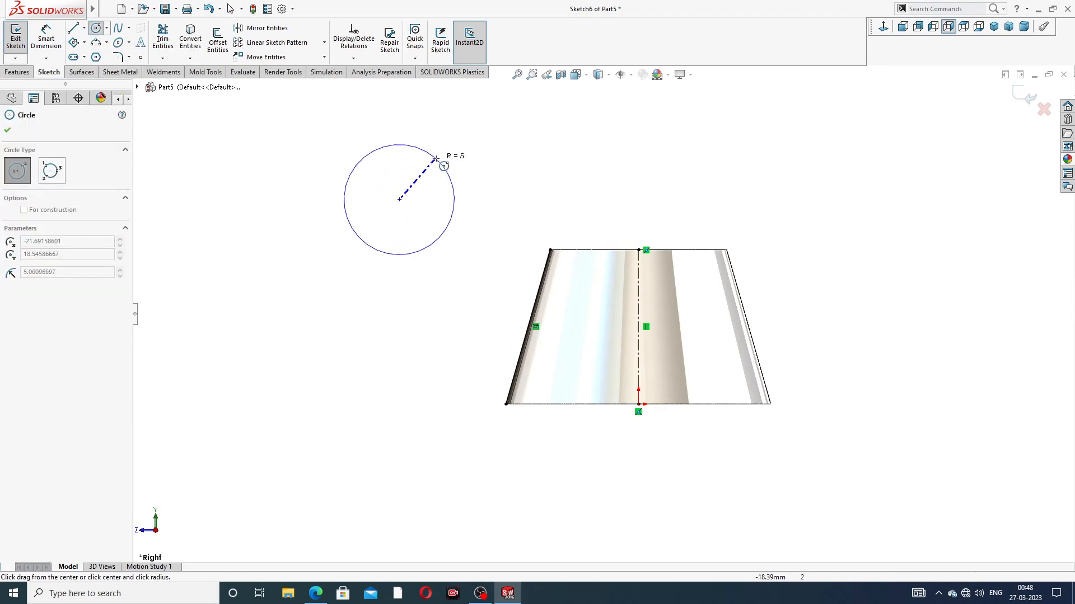
left_click(456, 149)
right_click(506, 153)
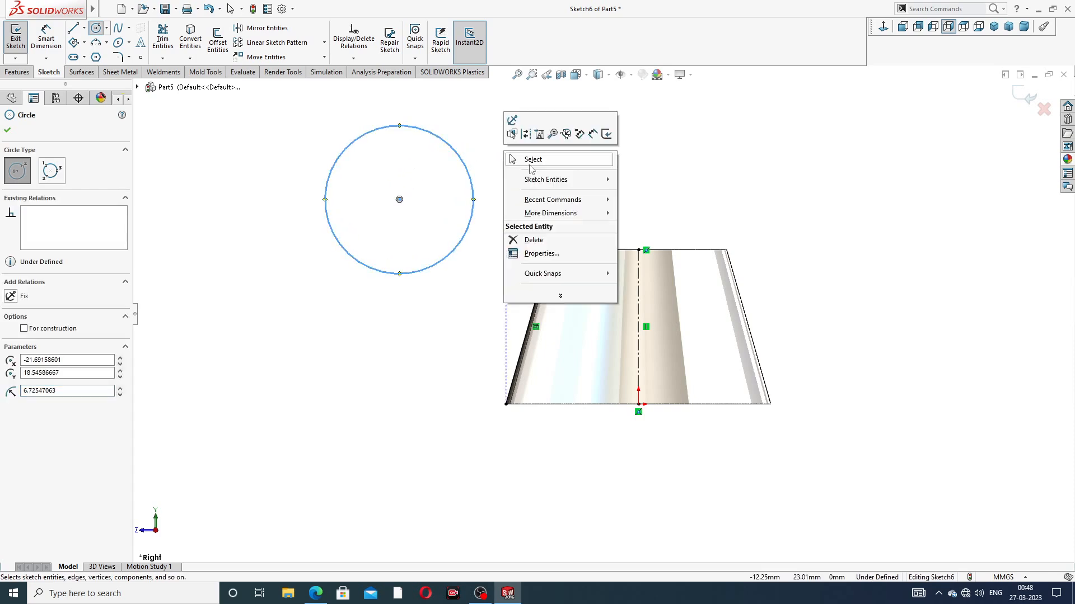
left_click(532, 159)
left_click(458, 149)
left_click(513, 168)
Step: Dimension the circle's diameter at 17 mm
left_click(46, 37)
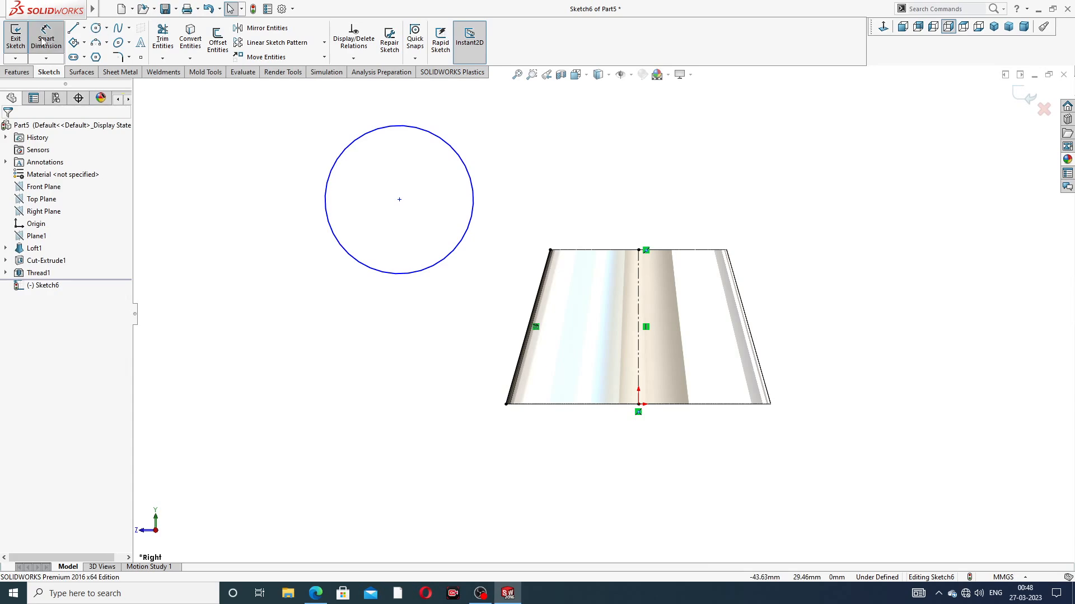
left_click(466, 163)
left_click(491, 118)
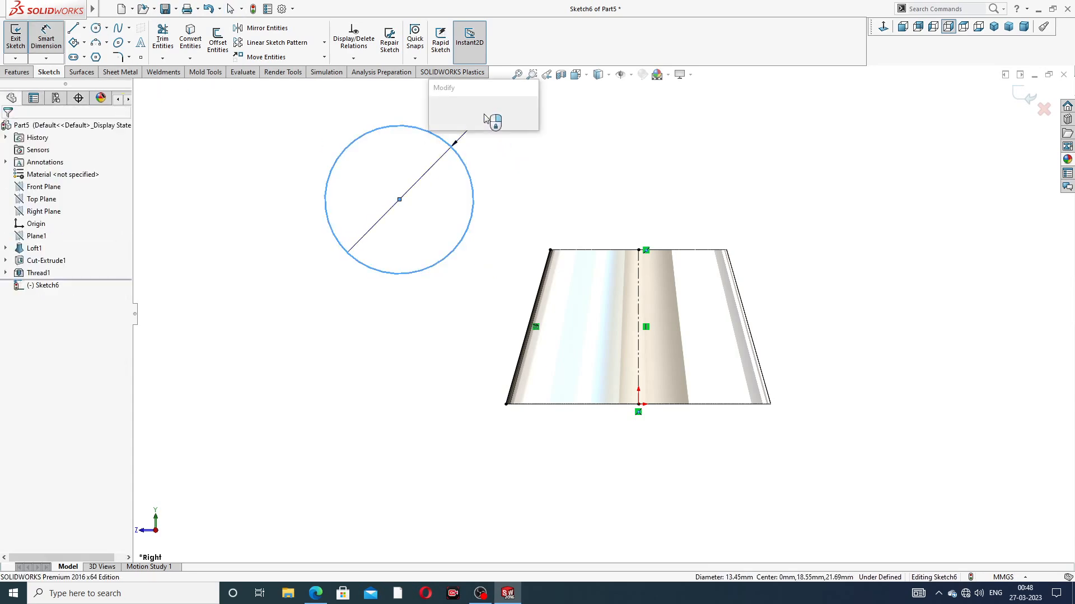
type("17")
key("Return")
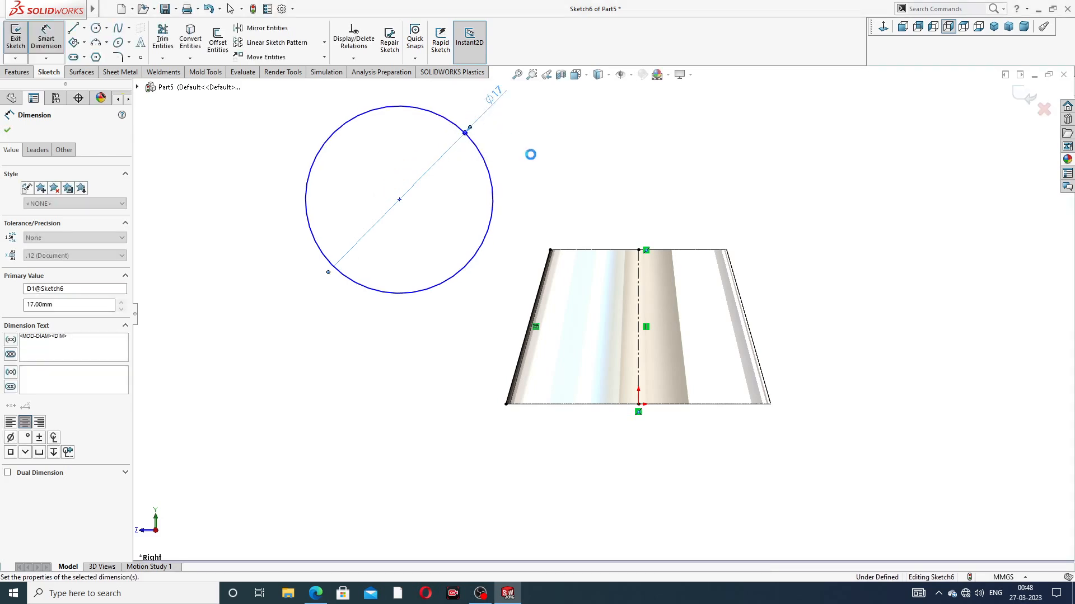
scroll(597, 158, "up", 2)
right_click(593, 180)
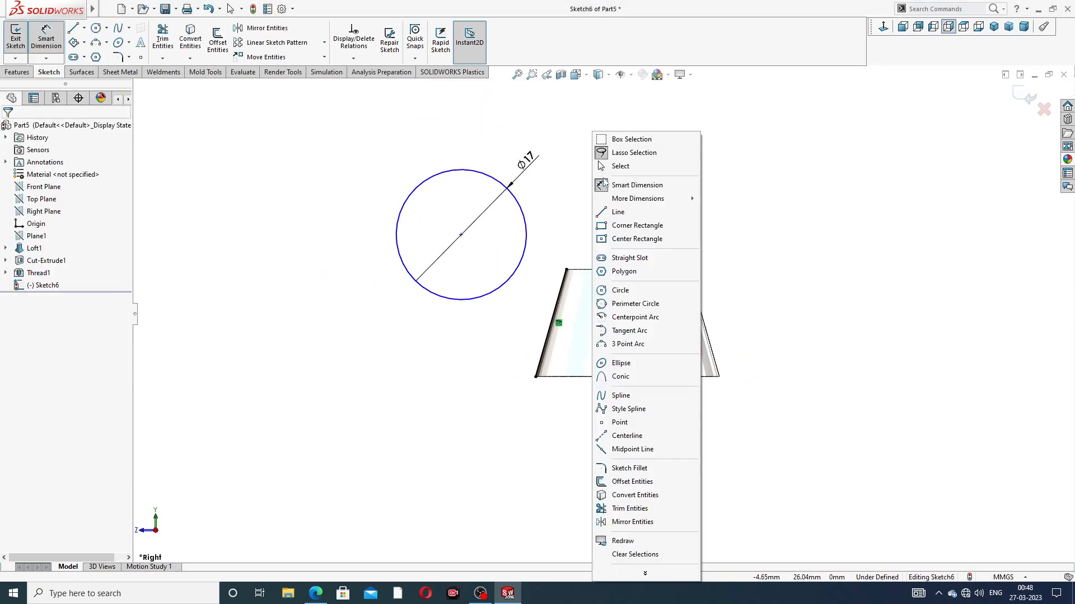
key("Escape")
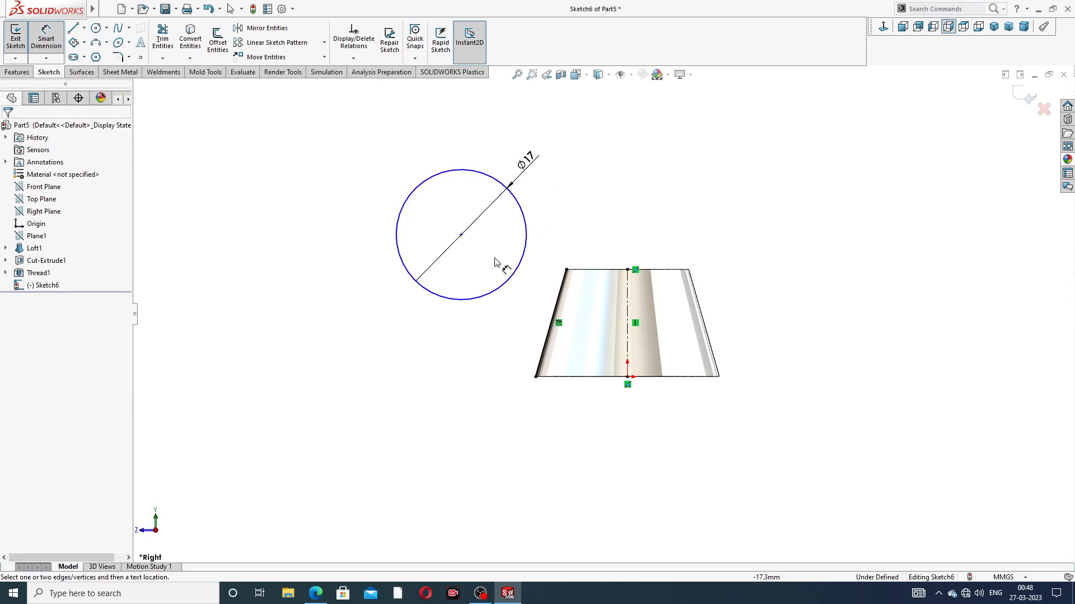
left_click(460, 235)
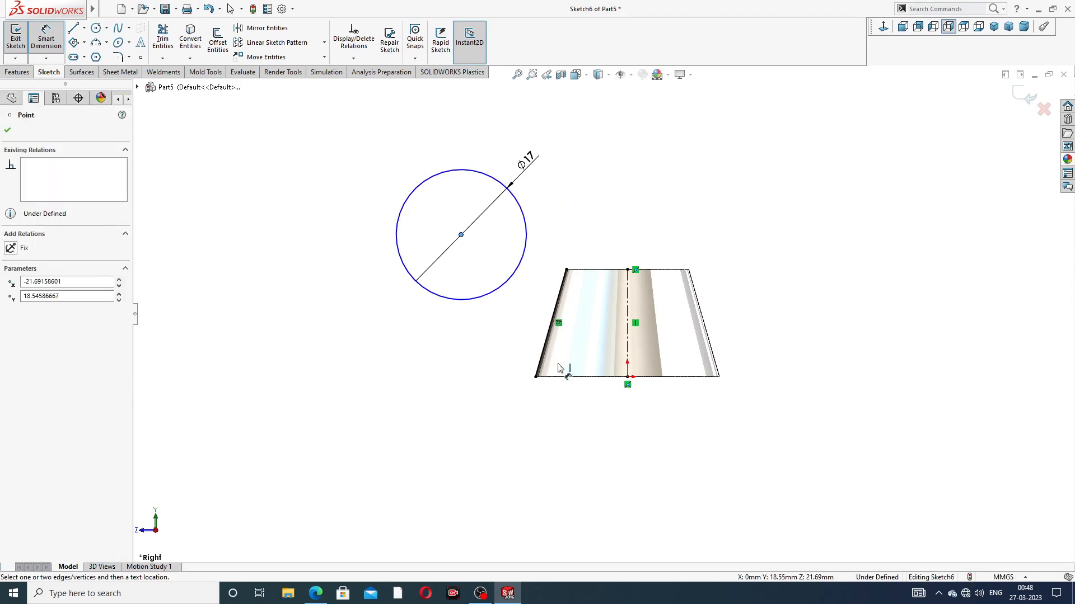
left_click(611, 377)
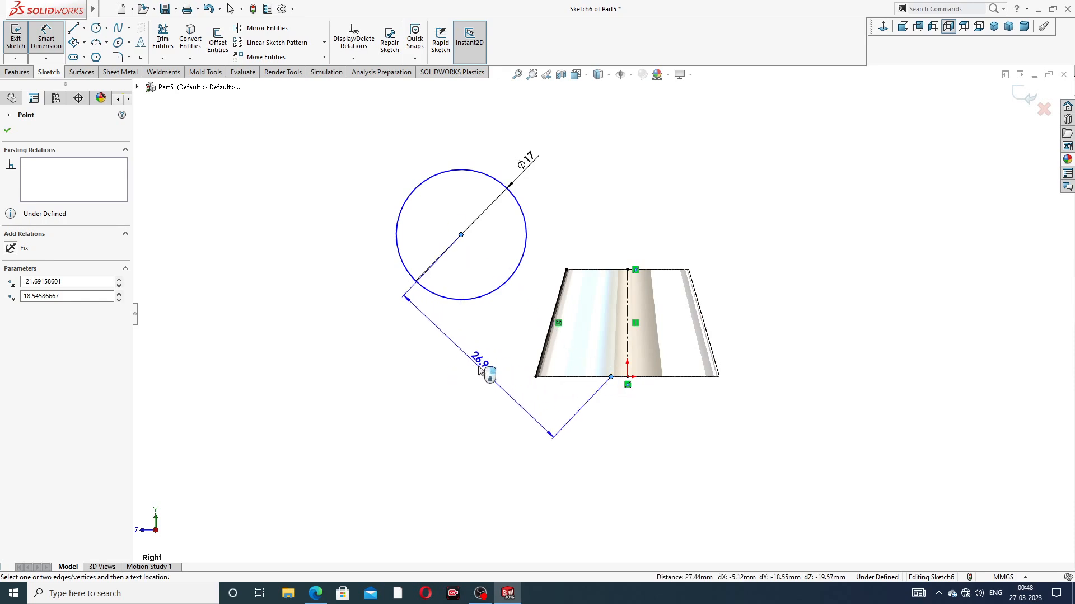
key("Escape")
Step: Dimension the circle's center 18 mm above the body's bottom edge
left_click(460, 235)
left_click(557, 377)
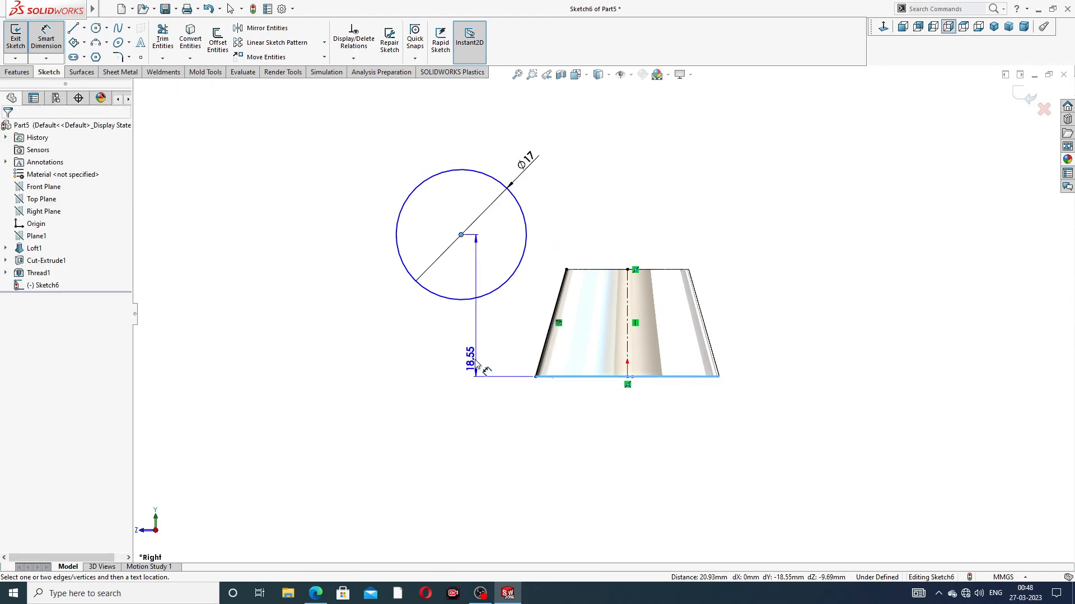
left_click(383, 336)
type("1")
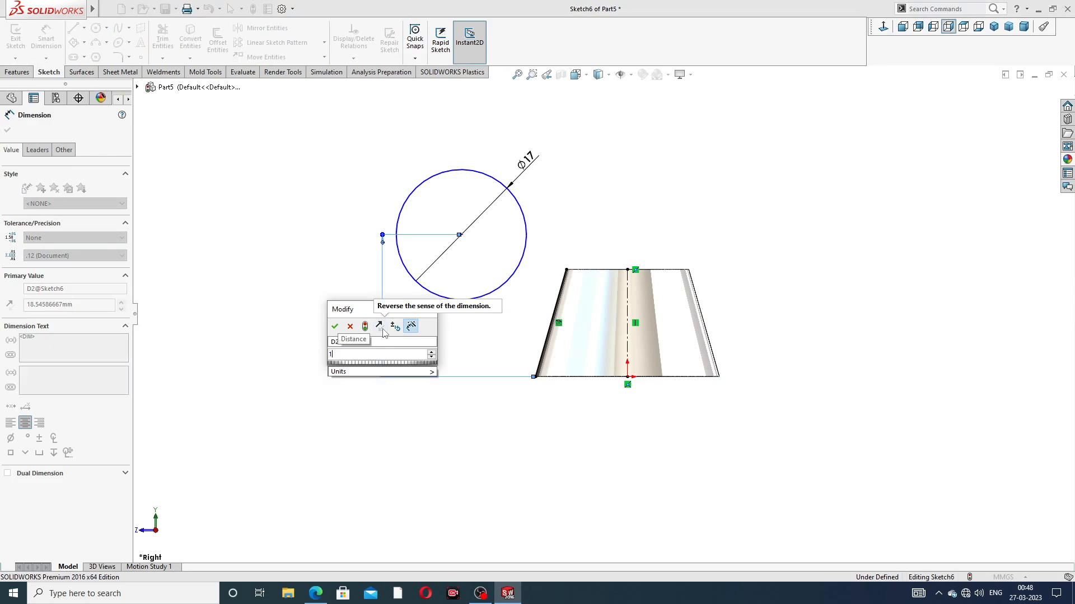
type("8")
key("Return")
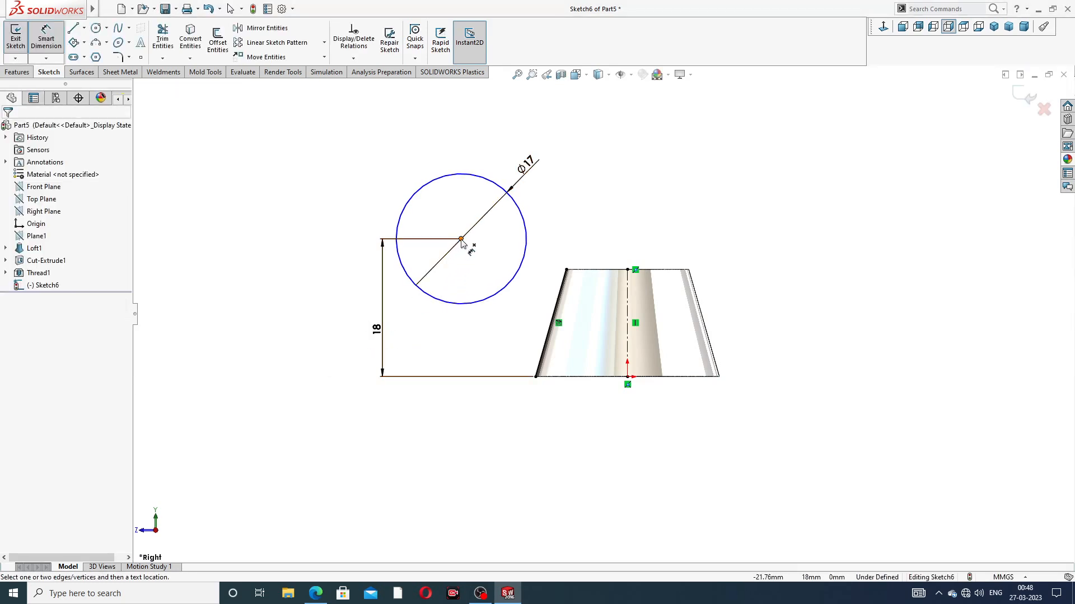
Step: Dimension the circle's center 20 mm horizontally from the vertical centerline
left_click(461, 240)
left_click(626, 293)
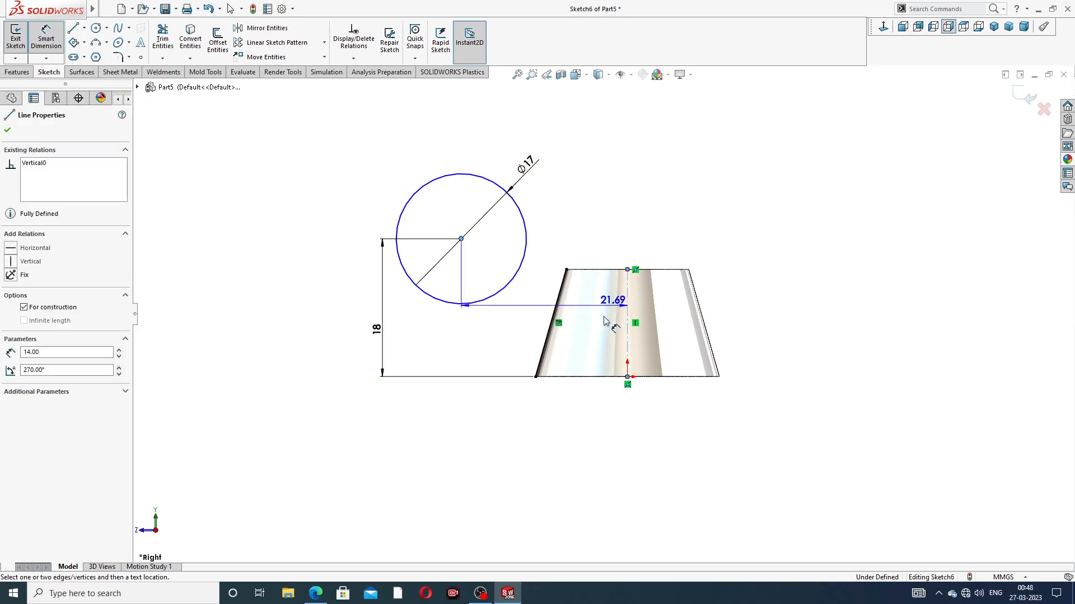
left_click(521, 409)
type("2")
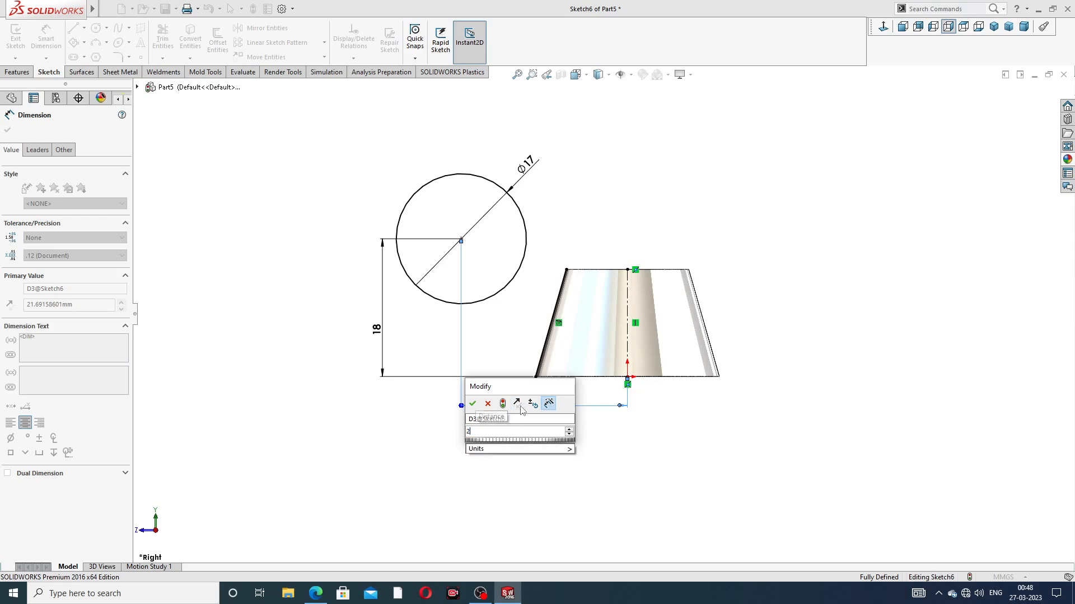
type("0")
key("Return")
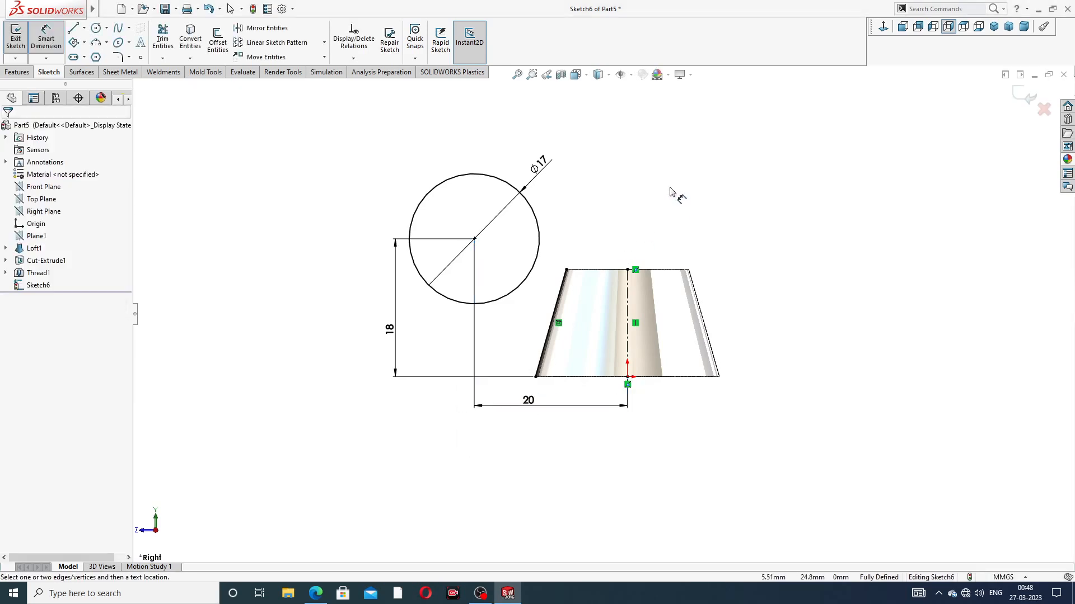
right_click(673, 191)
left_click(694, 163)
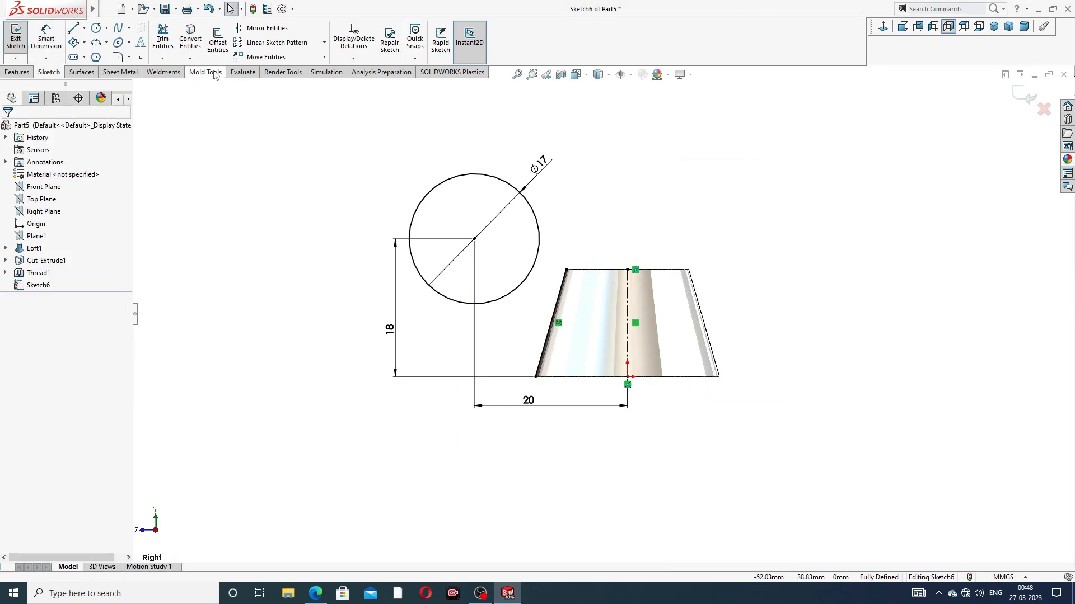
Step: Draw a line tangent to the circle's lower outer side, ending at the lower endpoint of the converted slanted edge
left_click(74, 29)
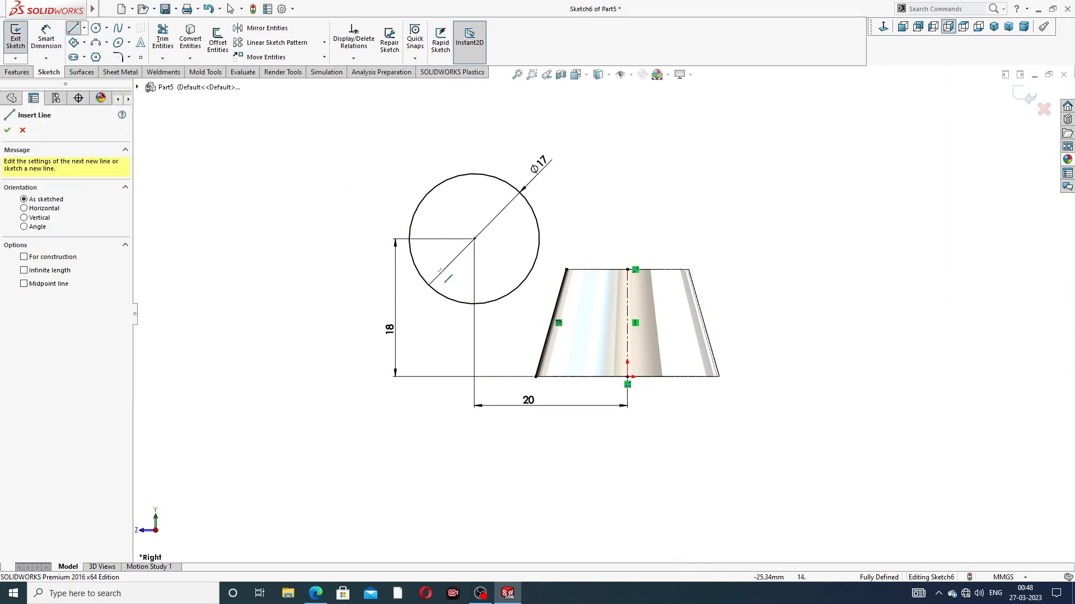
left_click(487, 303)
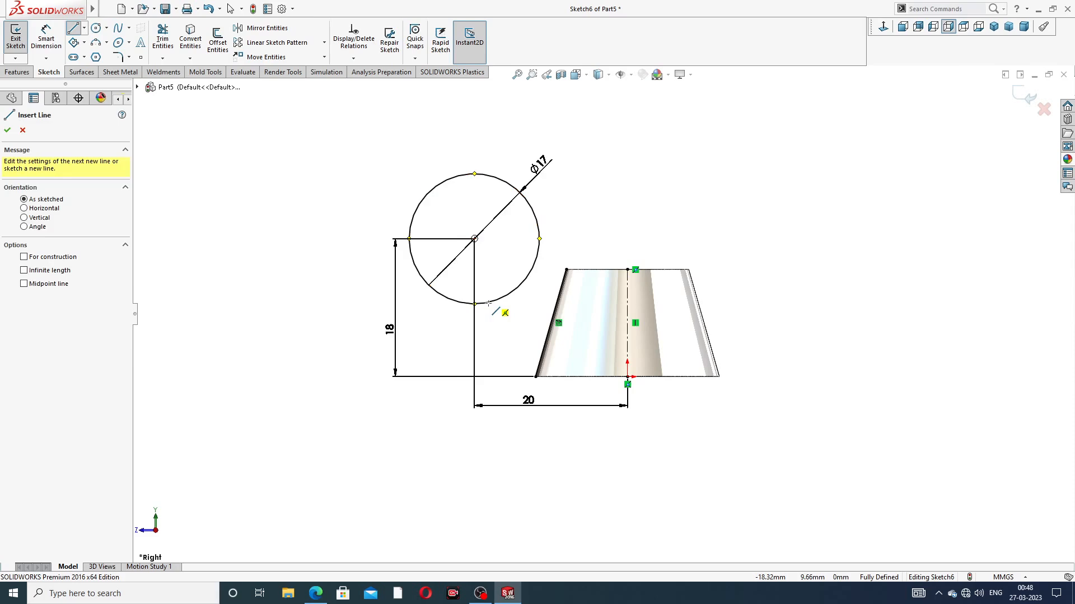
double_click(537, 377)
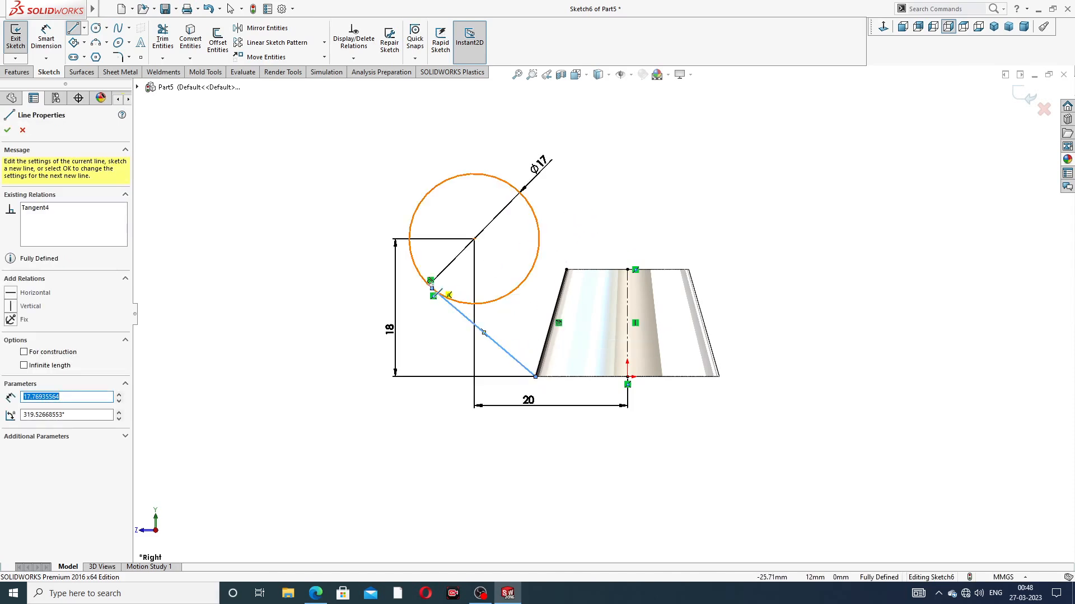
left_click(566, 211)
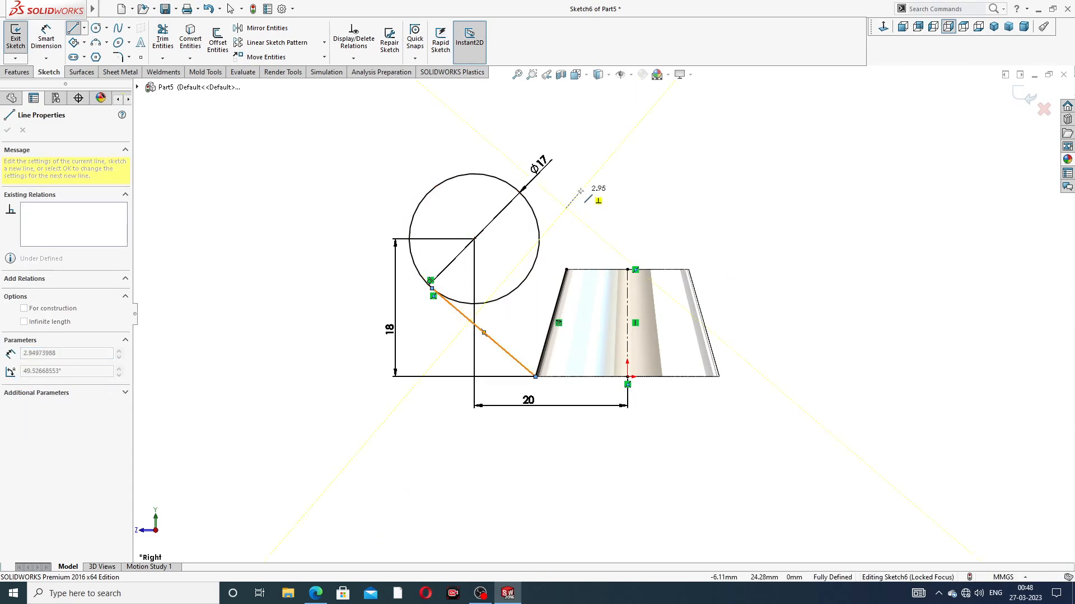
key("Escape")
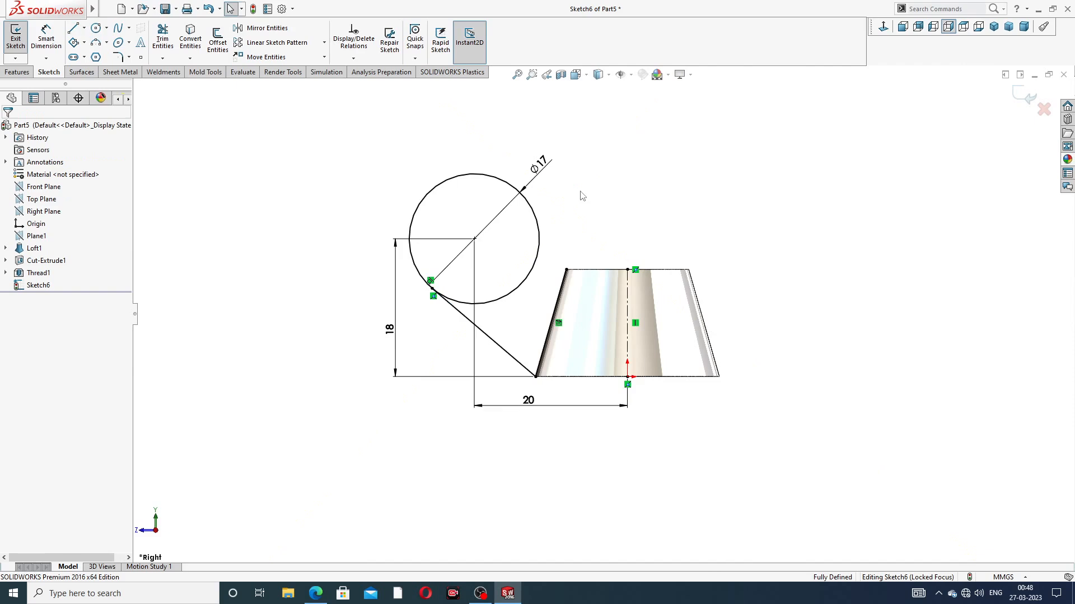
Step: Draw a line from the circle's inner side to the upper endpoint of the converted slanted edge
left_click(73, 29)
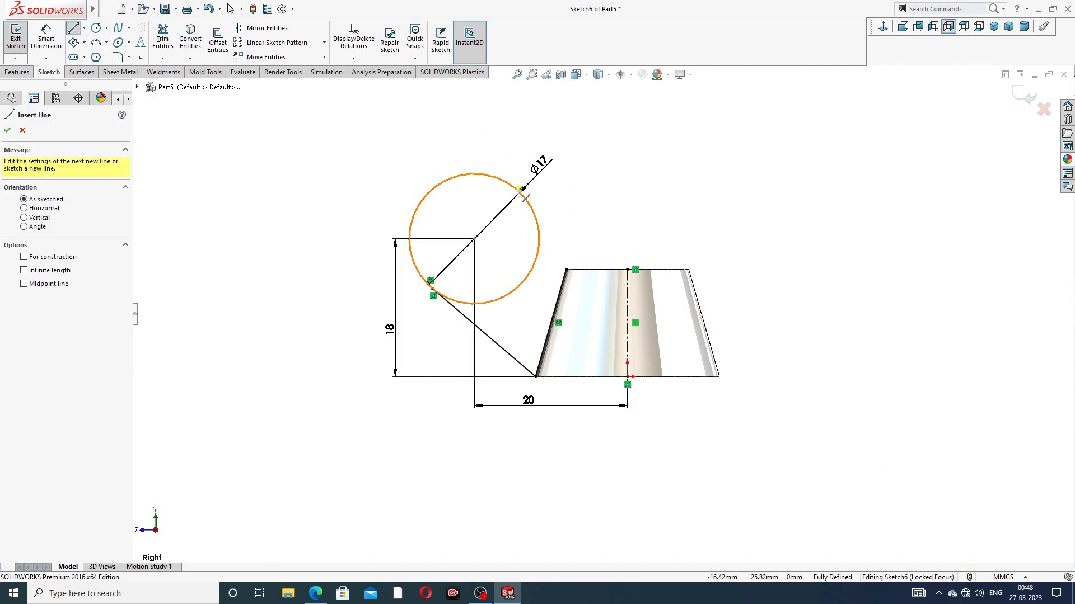
left_click(536, 220)
left_click(566, 269)
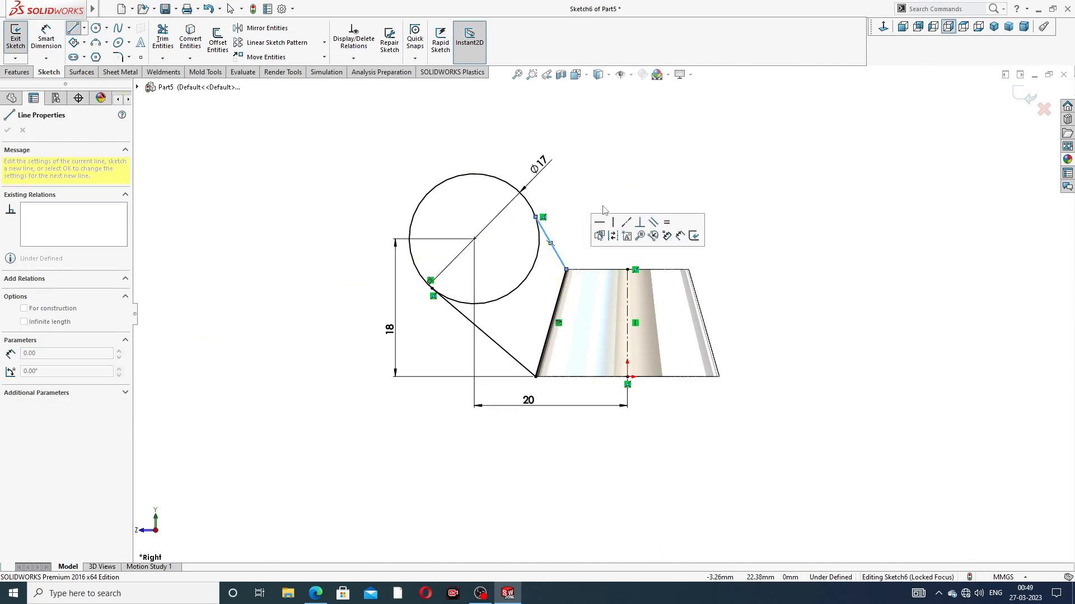
right_click(603, 205)
left_click(632, 215)
Step: Add a tangent relation between the circle and the upper connecting line
scroll(546, 246, "down", 5)
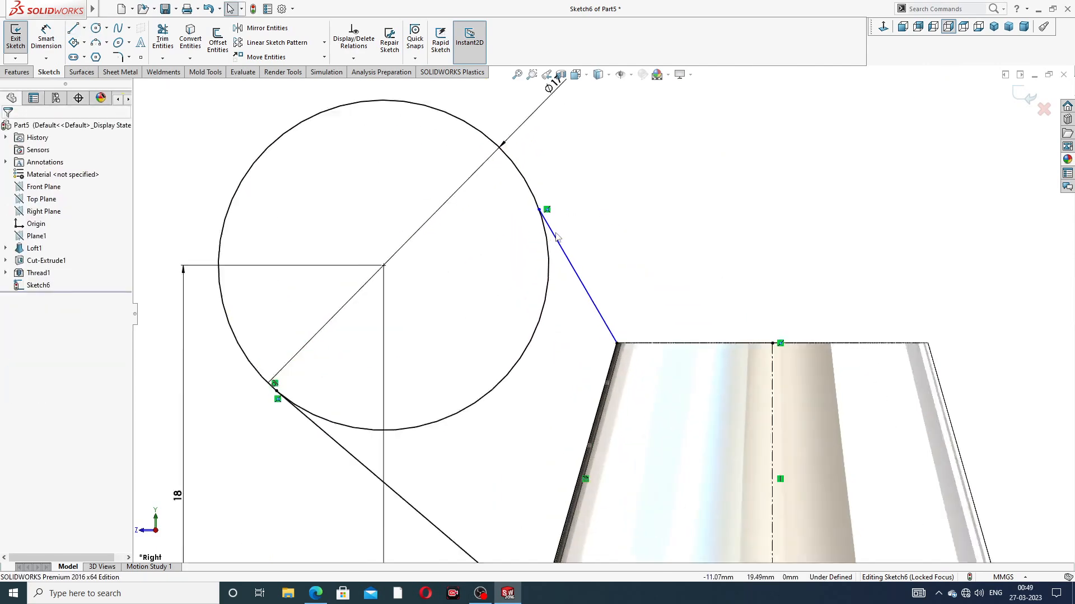
left_click(547, 245)
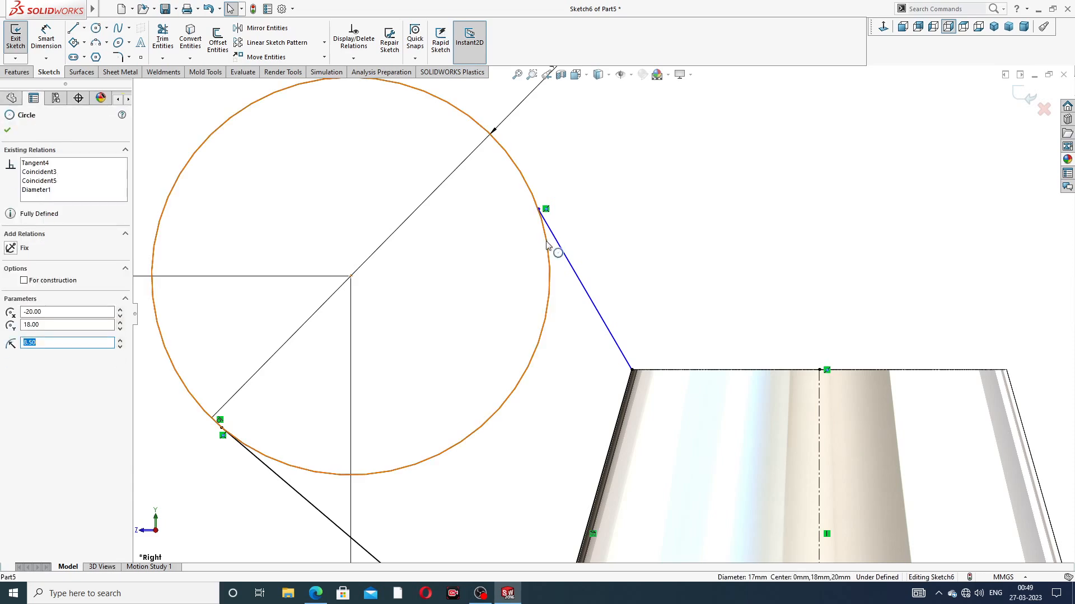
left_click(558, 241, "ctrl")
left_click(589, 194)
Step: Trim away the circle's inner arc between the two tangent lines using Trim to closest
scroll(608, 246, "up", 5)
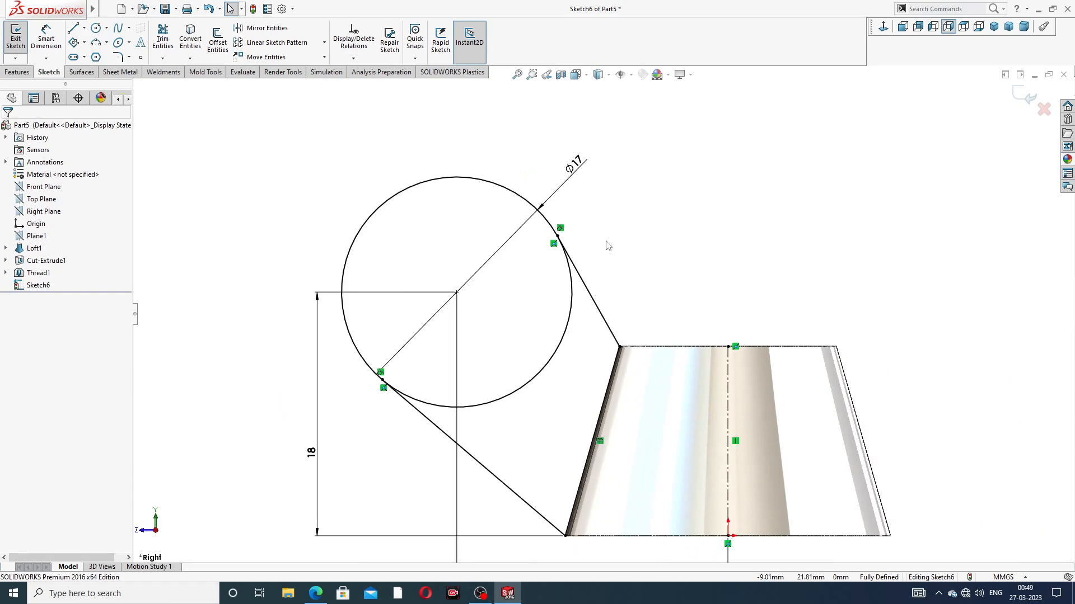
left_click(163, 42)
left_click(567, 349)
scroll(610, 370, "up", 3)
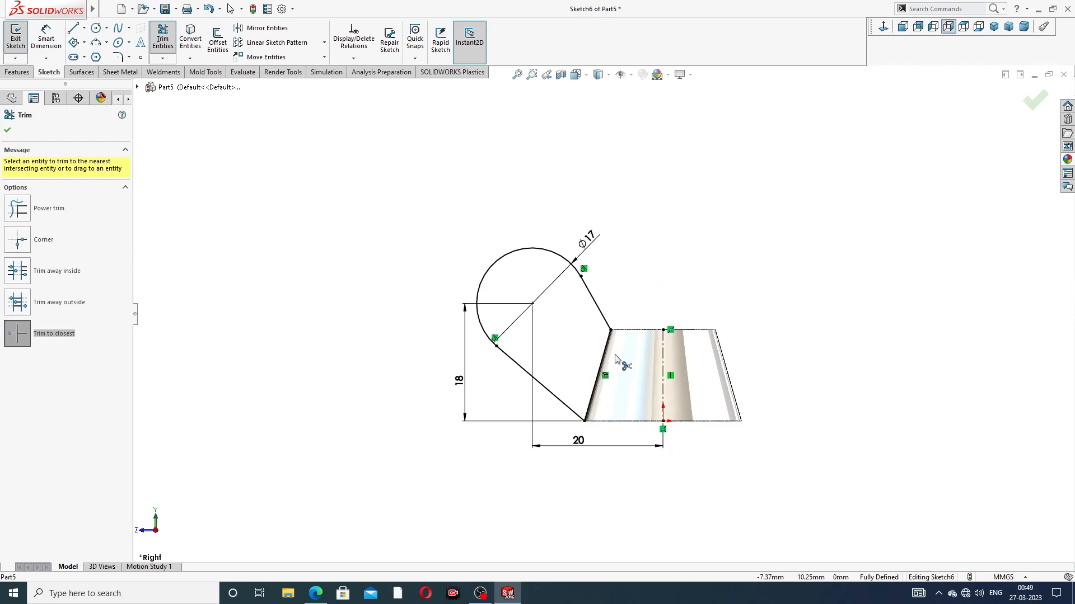
scroll(588, 335, "down", 2)
right_click(715, 200)
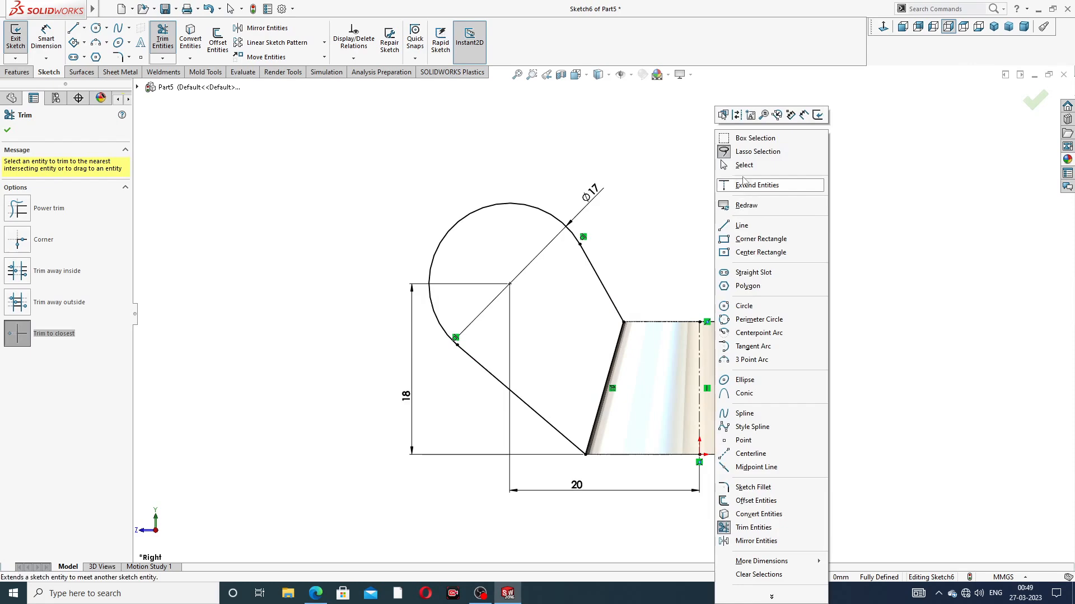
left_click(733, 164)
Step: Rearrange the 20 mm, 18 mm and diameter 17 dimension texts around the wing profile for clarity
left_click_drag(580, 490, 608, 494)
left_click_drag(419, 420, 416, 421)
left_click_drag(595, 194, 457, 174)
left_click(706, 275)
key("f")
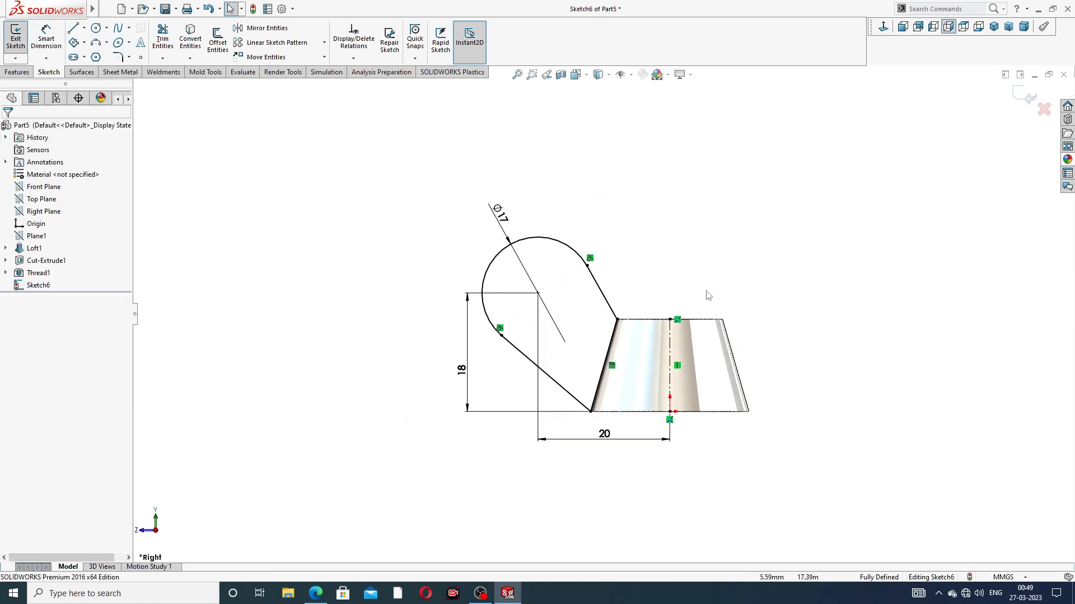
Step: Mirror the wing profile's three lines and arc about the vertical centerline, keeping the original as a copy
left_click(300, 30)
mouse_move(457, 197)
left_mouse_down()
mouse_move(571, 185)
mouse_move(663, 325)
mouse_move(621, 390)
mouse_move(538, 443)
mouse_move(457, 201)
left_mouse_up()
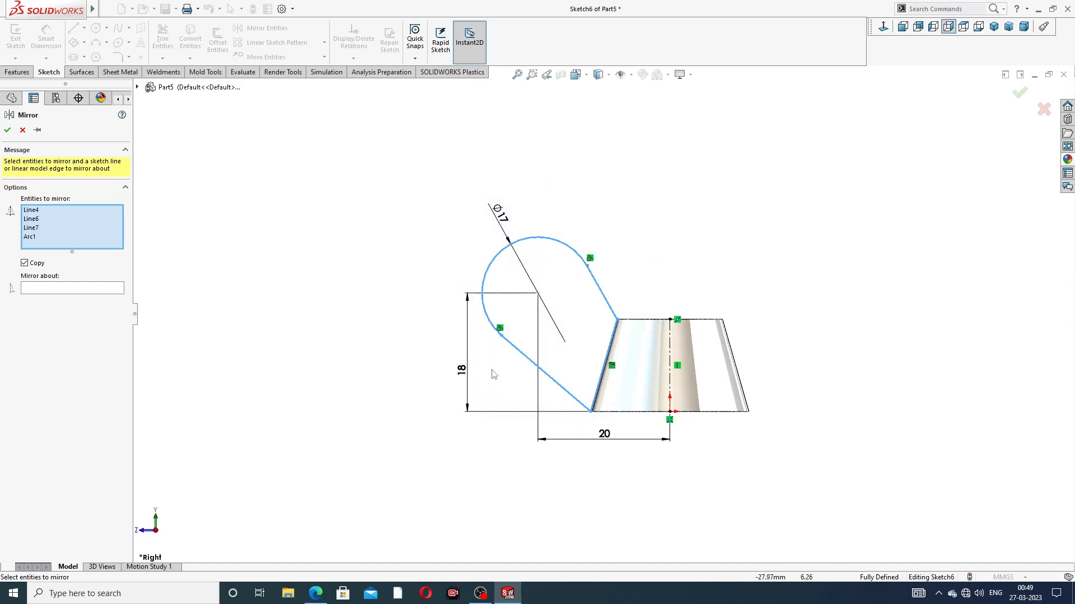
left_click(88, 288)
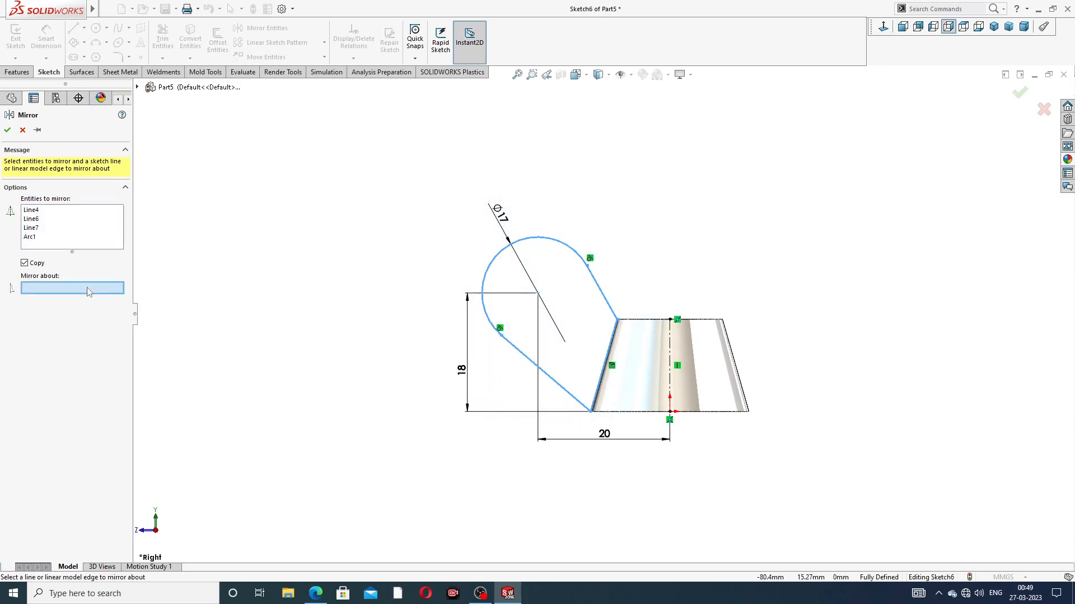
left_click(673, 339)
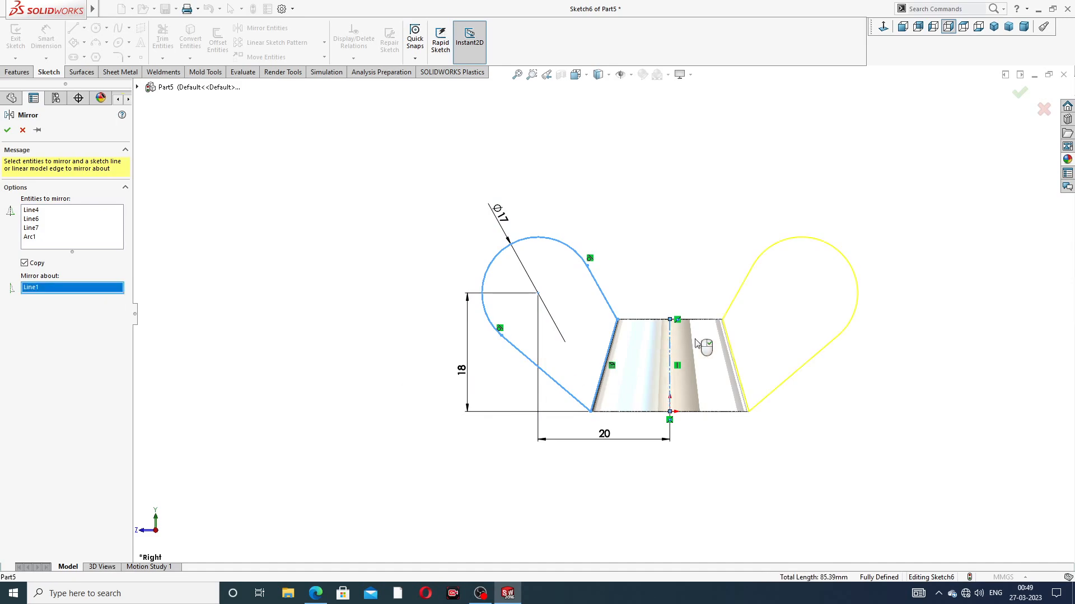
left_click(1021, 94)
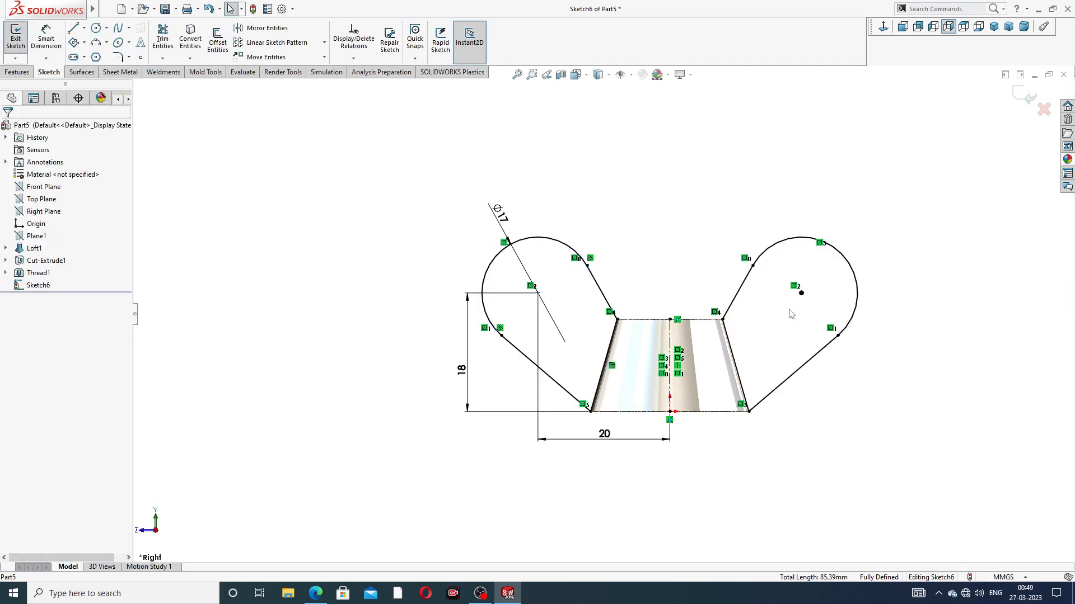
Step: Examine the two wing profiles in perspective and where they meet the body's top edge
scroll(791, 314, "up", 2)
scroll(651, 386, "down", 2)
middle_click_drag(674, 224, 595, 272)
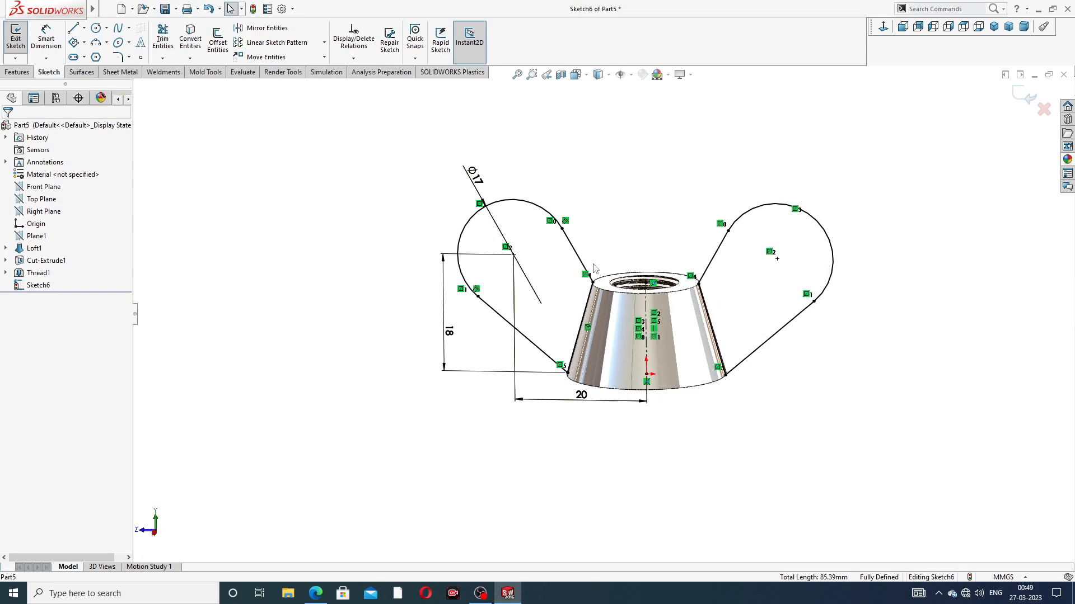
scroll(722, 310, "down", 2)
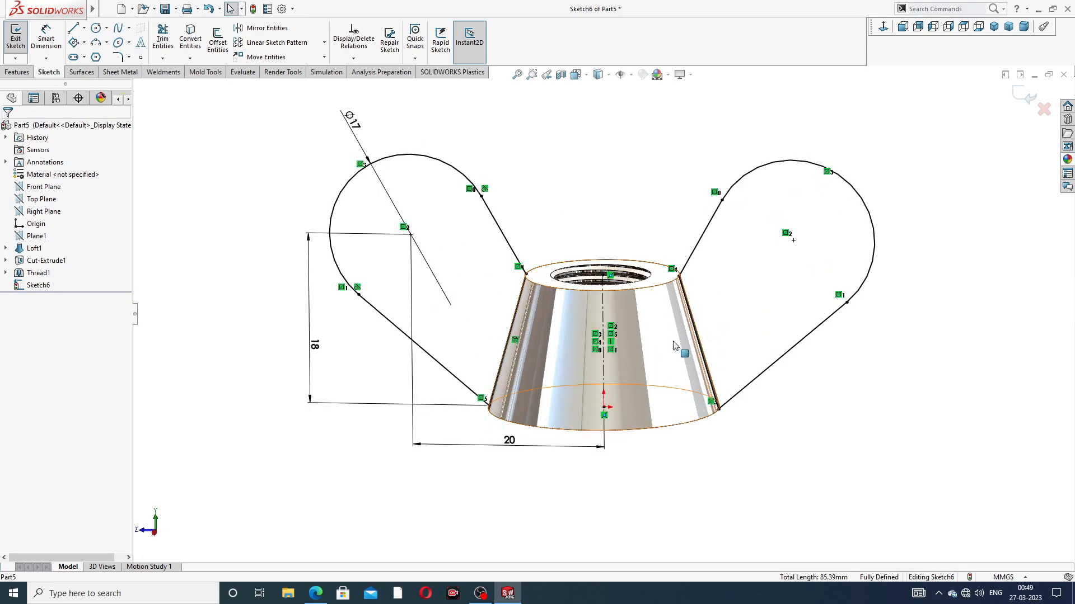
scroll(525, 305, "down", 6)
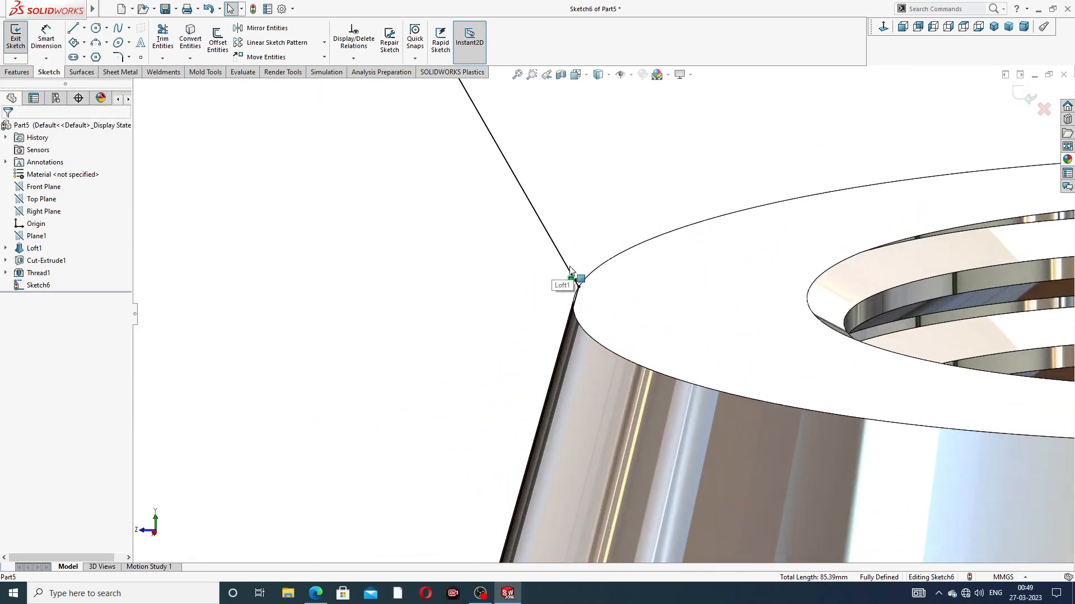
key("f")
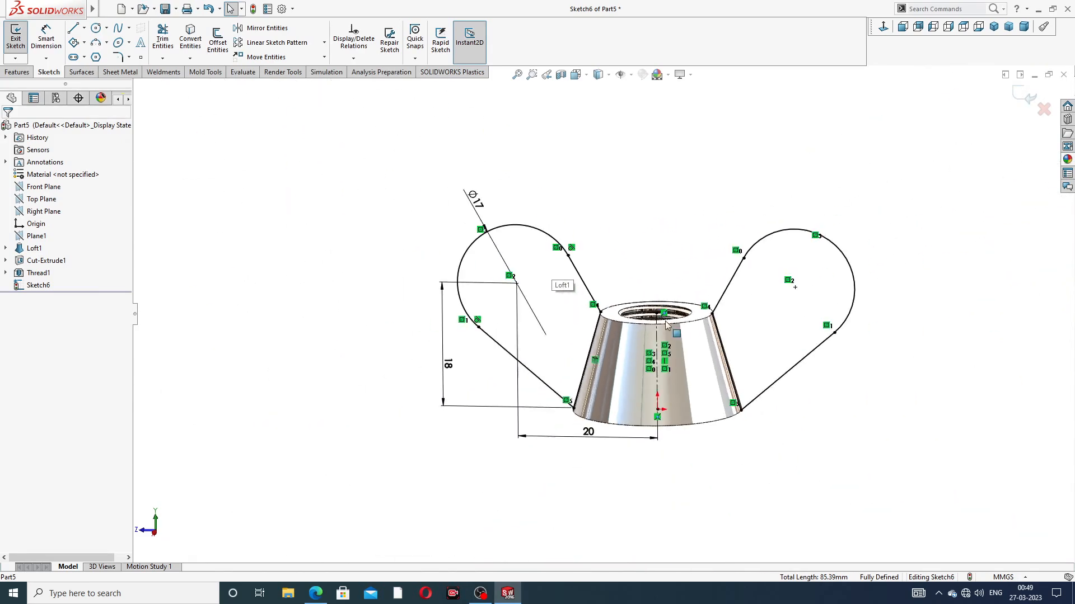
Step: Extrude both wing profiles 5 mm with the Mid Plane end condition and Merge result on, checking the thickness against the PDF drawing
left_click(17, 72)
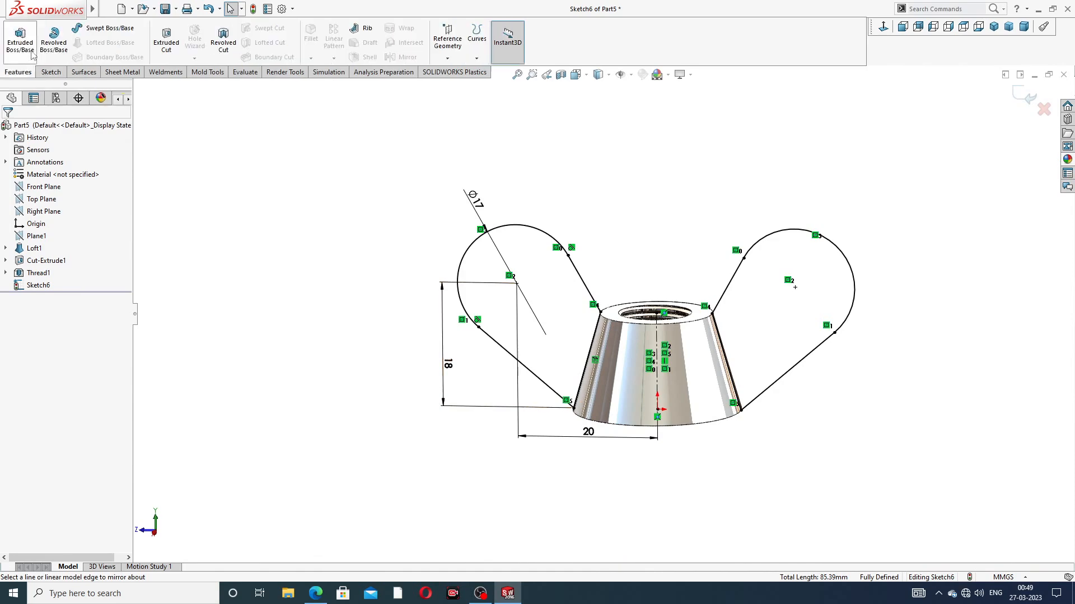
left_click(24, 45)
middle_click_drag(591, 347, 559, 319)
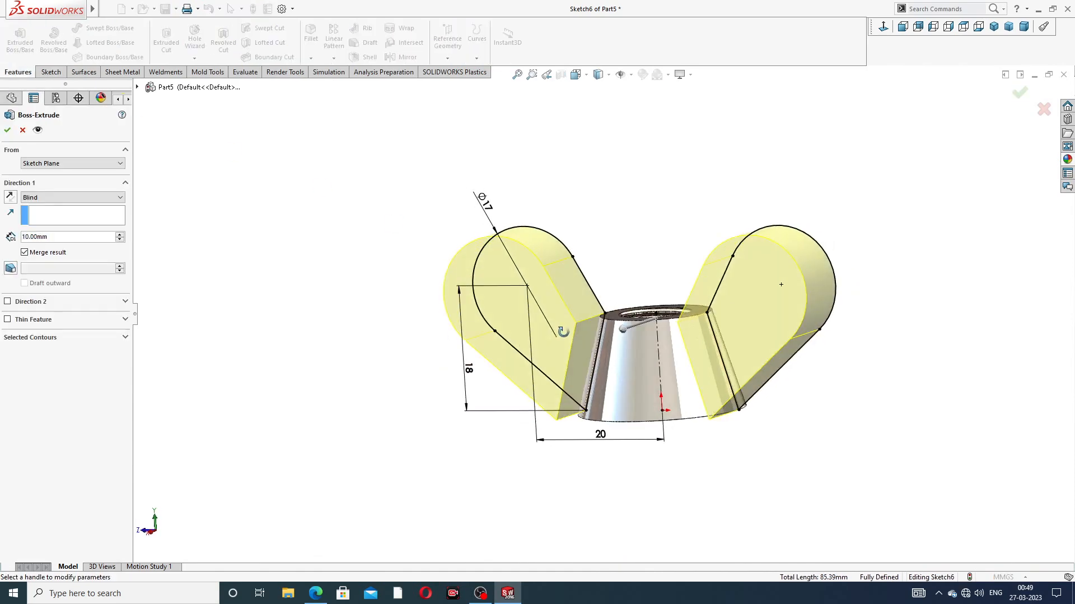
left_click(90, 206)
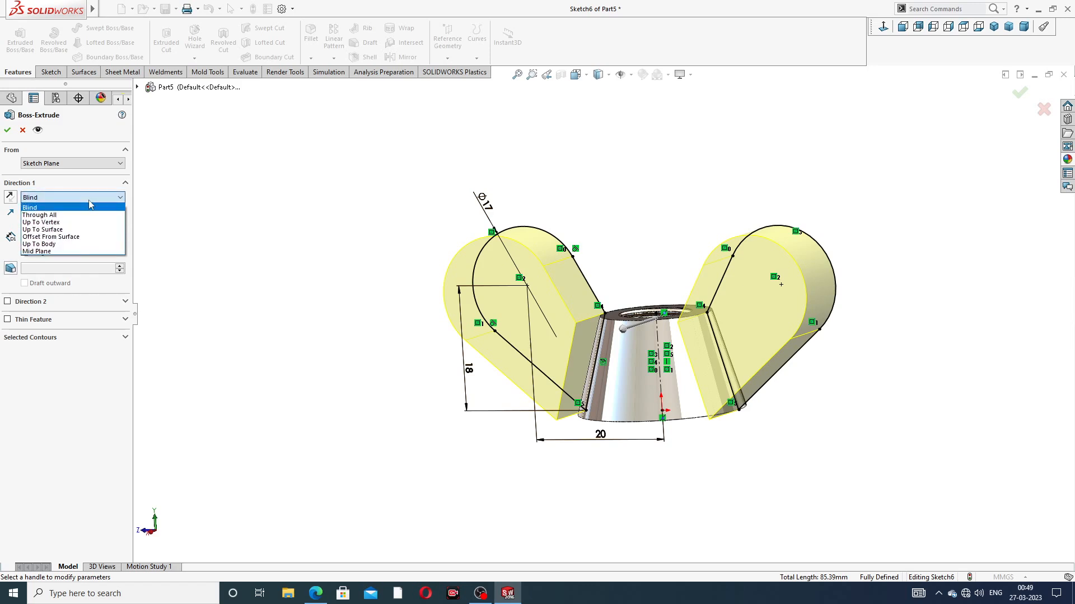
left_click(81, 256)
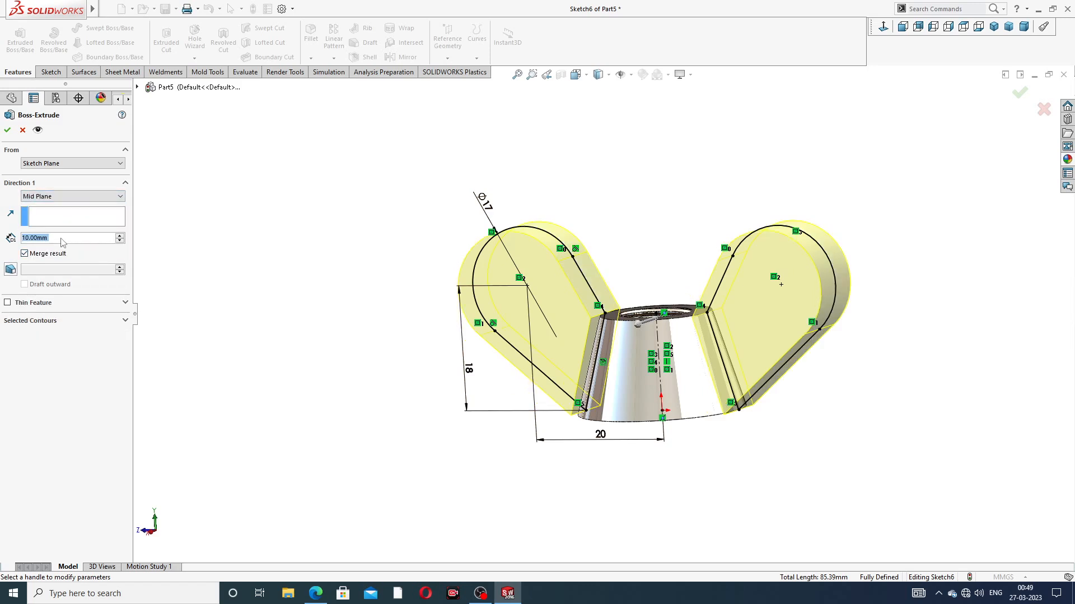
type("5")
key("Return")
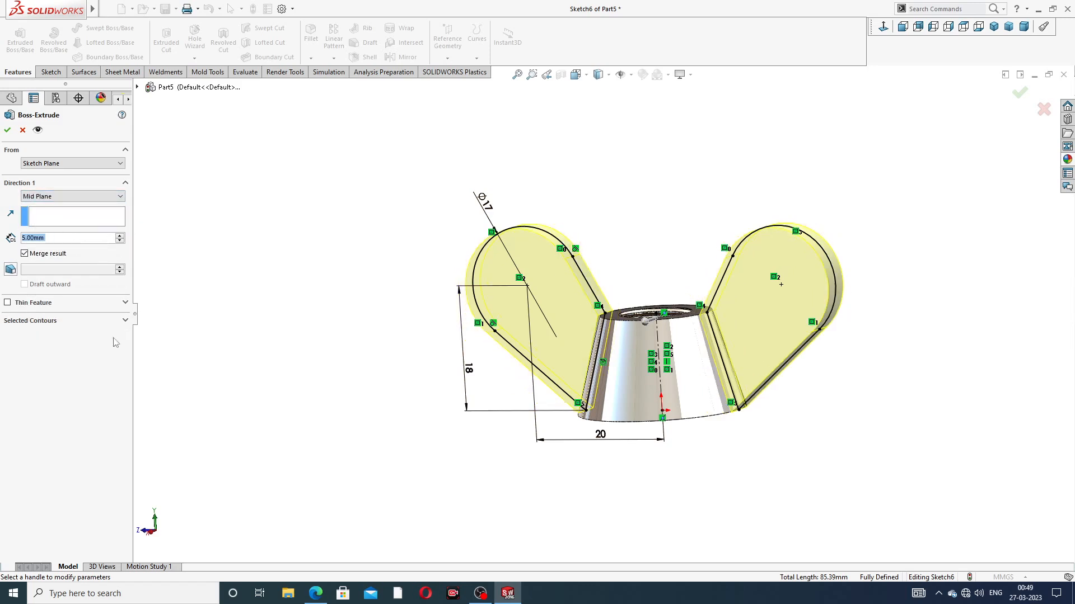
left_click(317, 594)
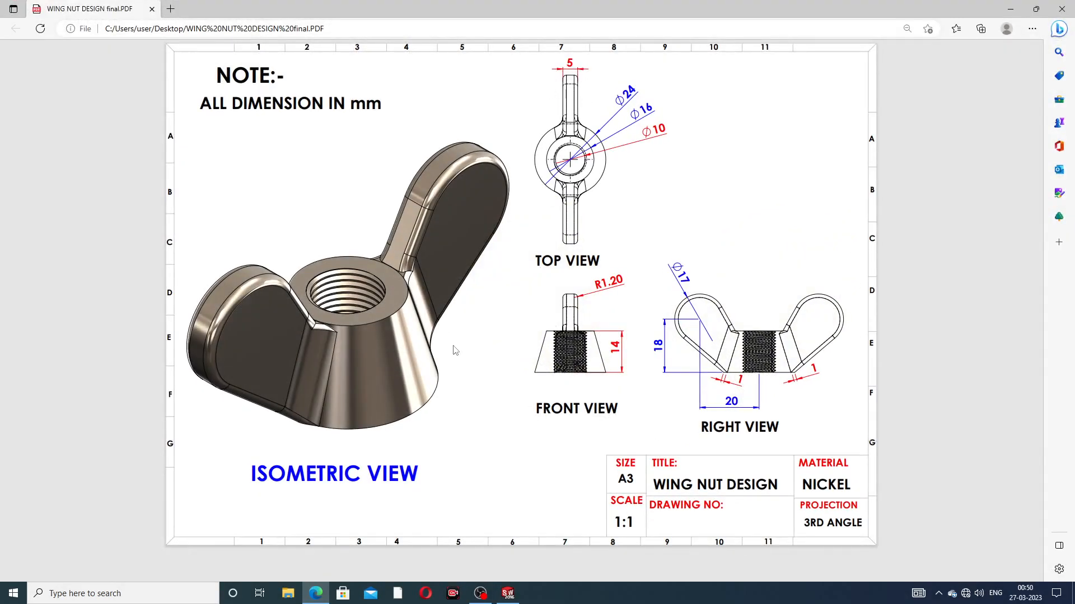
left_click(315, 594)
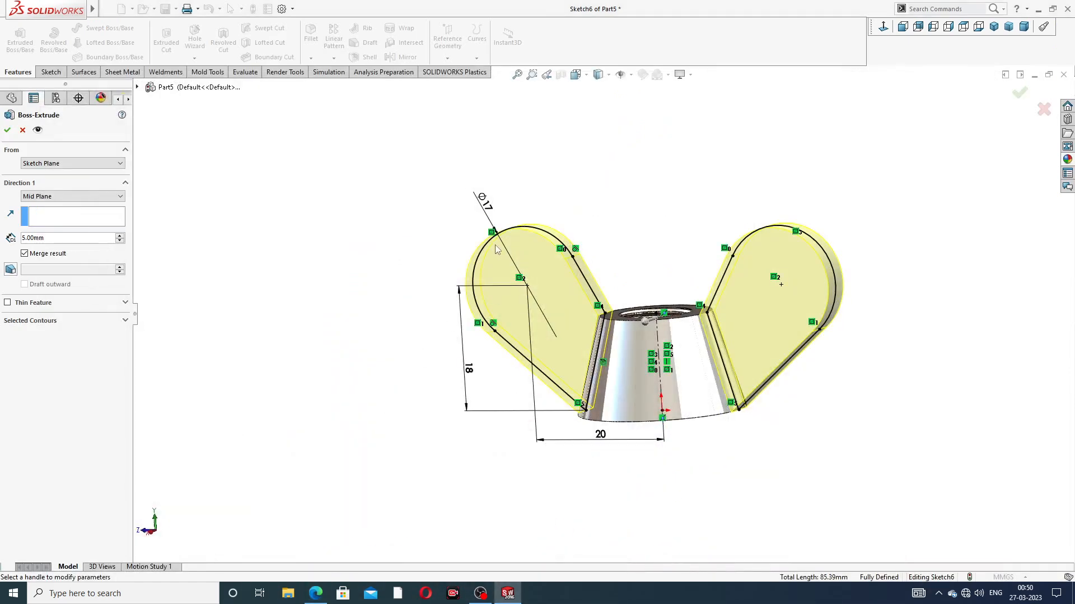
left_click(7, 131)
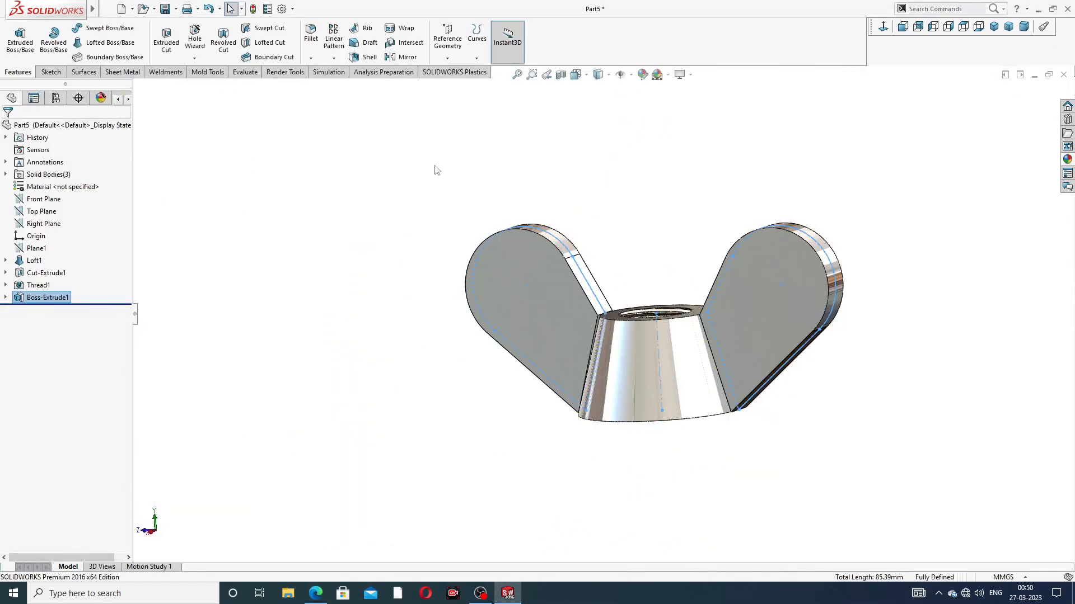
Step: Start a sketch on the narrow inner face of the +Z wing where it meets the tapered body and convert the face's edges
mouse_move(675, 285)
middle_mouse_down()
mouse_move(630, 294)
mouse_move(696, 283)
mouse_move(683, 286)
middle_mouse_up()
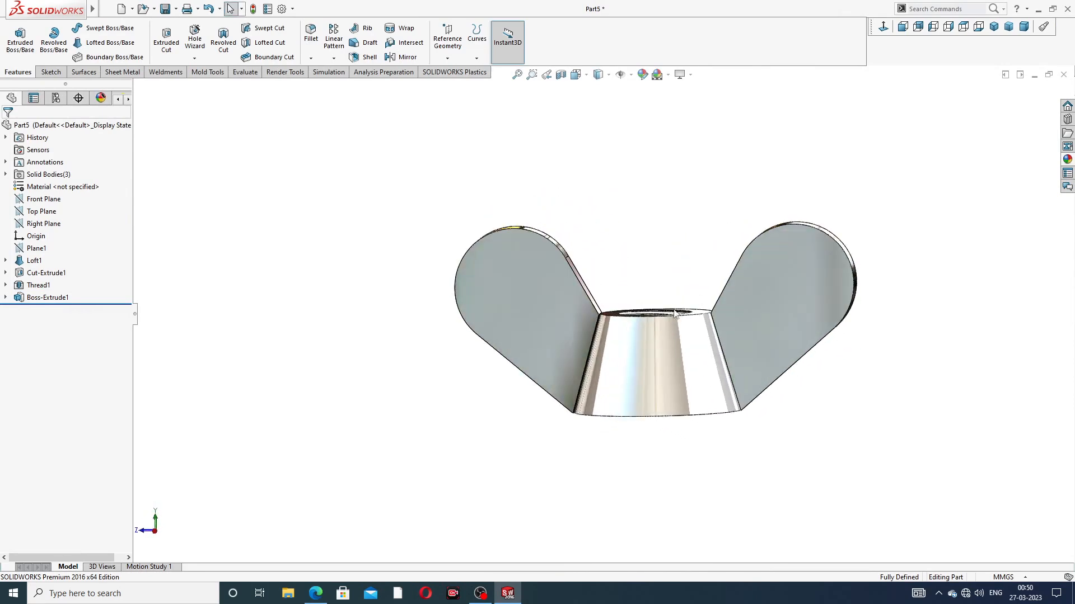
scroll(671, 306, "down", 3)
scroll(619, 302, "down", 5)
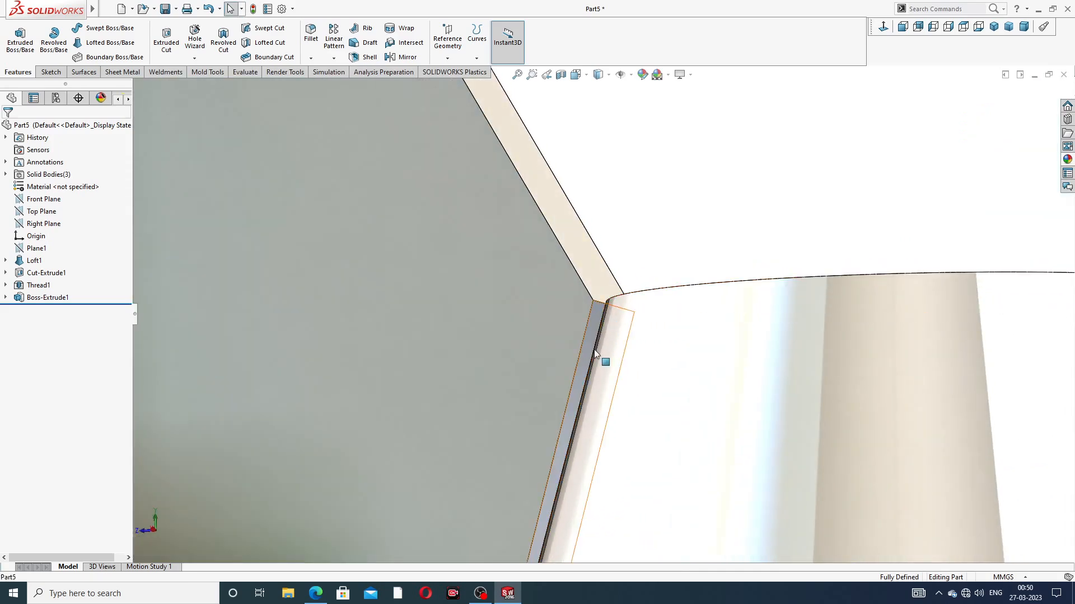
scroll(644, 347, "up", 2)
scroll(627, 358, "up", 4)
scroll(630, 364, "down", 2)
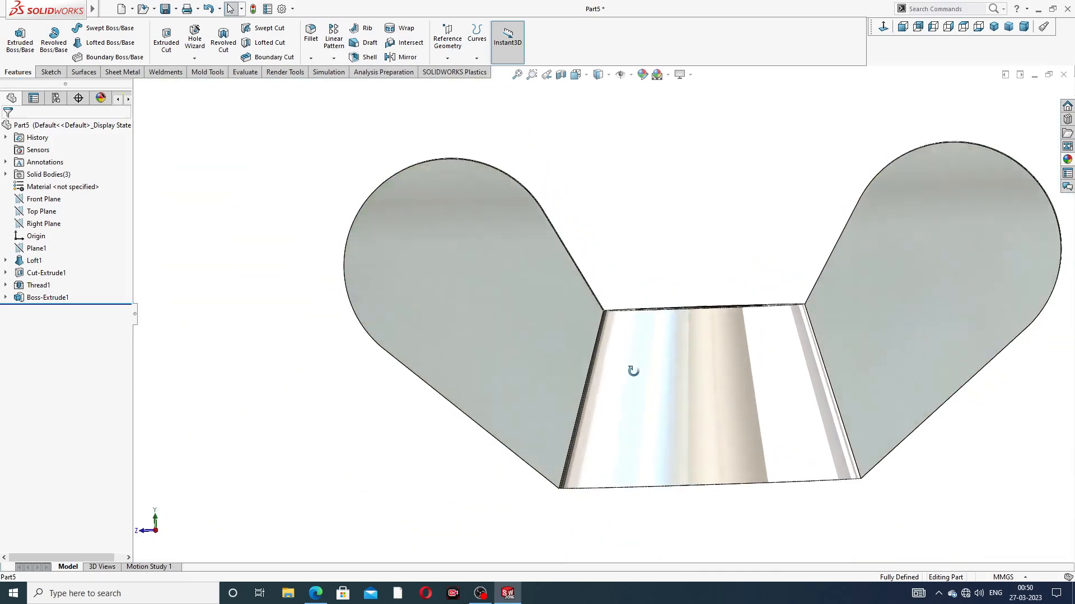
middle_click_drag(620, 341, 614, 348)
scroll(614, 347, "down", 3)
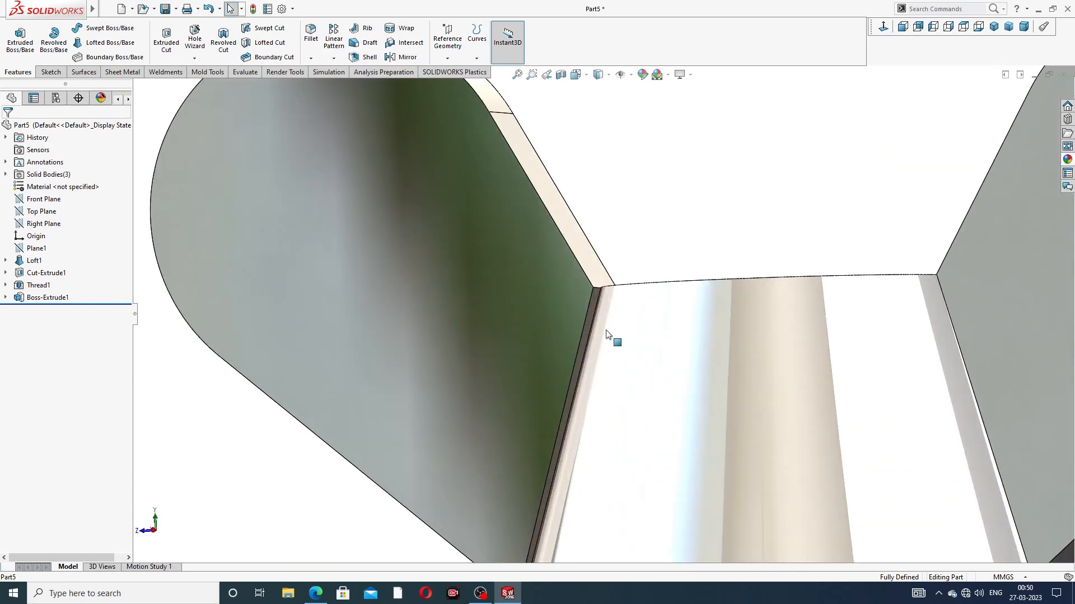
left_click(594, 309)
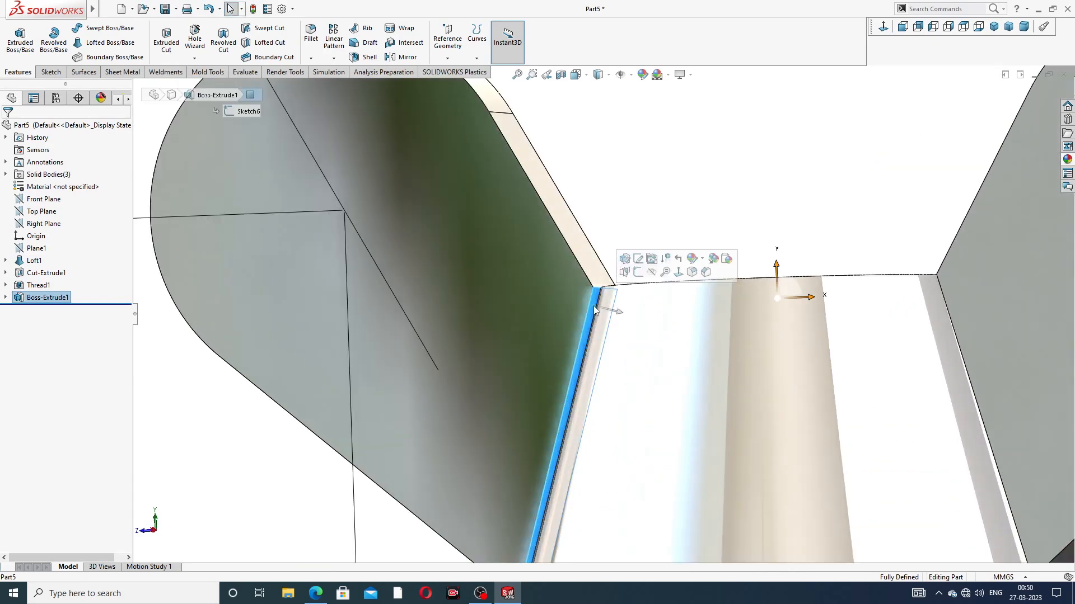
left_click(637, 273)
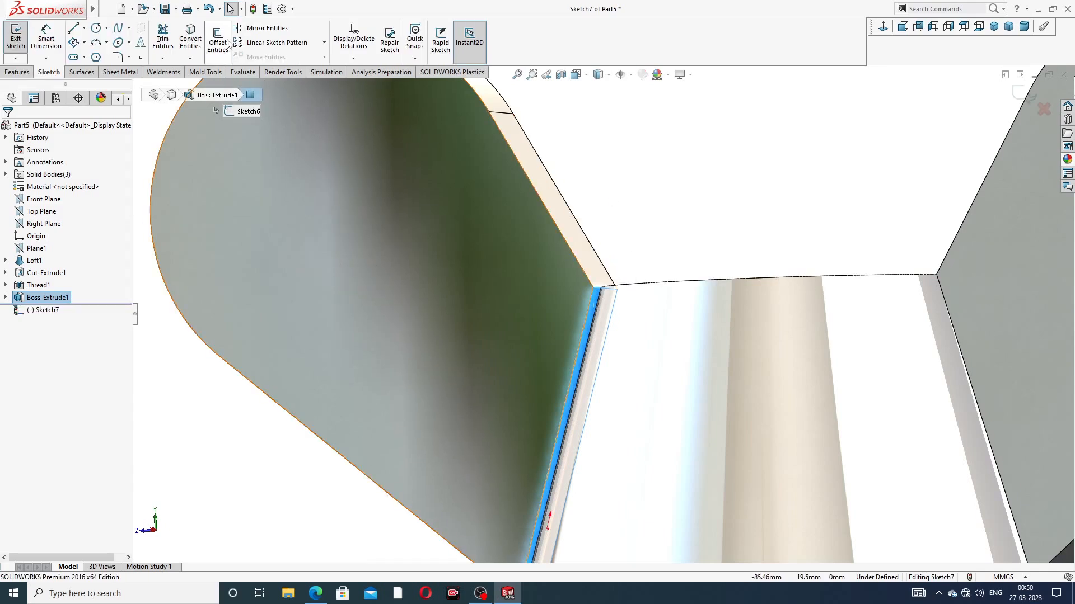
left_click(193, 42)
scroll(485, 188, "up", 2)
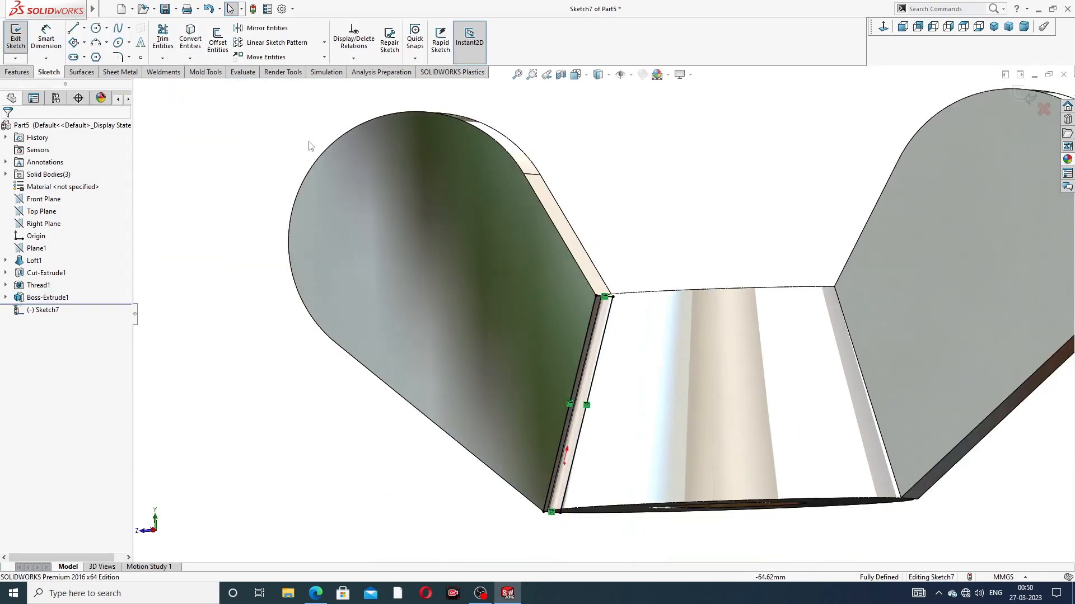
Step: Extrude the converted inner-face outline of the +Z wing 1 mm Blind into the tapered body, merging the result
left_click(16, 72)
left_click(20, 40)
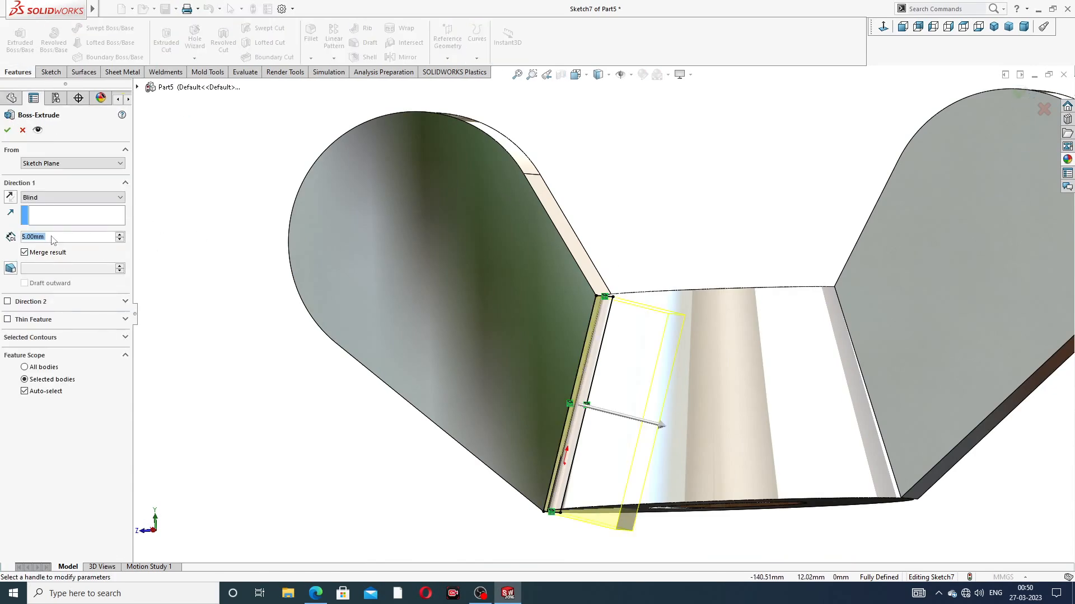
type("1")
key("Return")
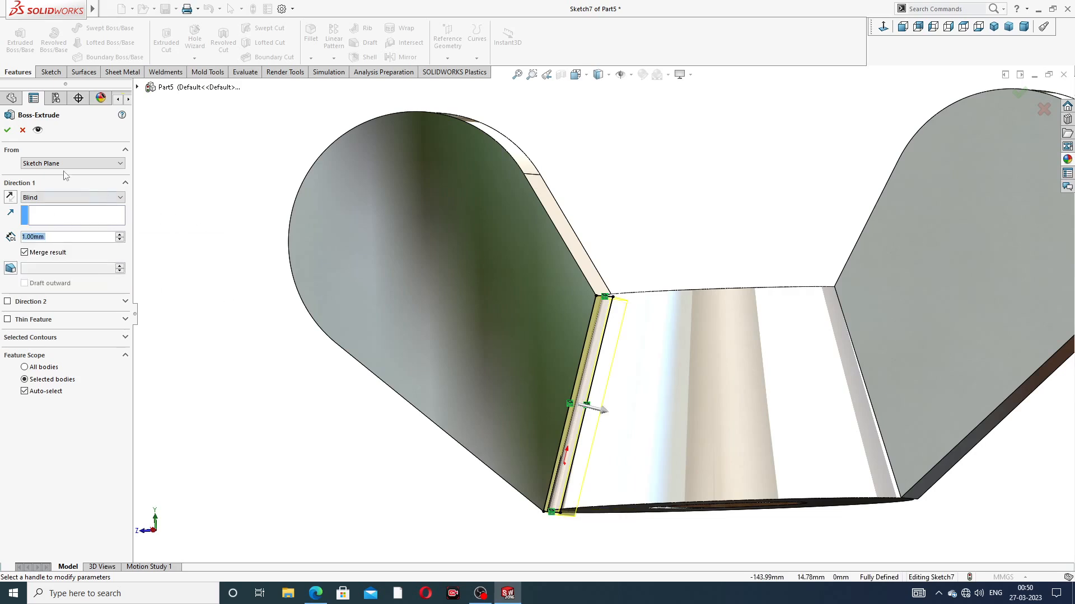
left_click(7, 130)
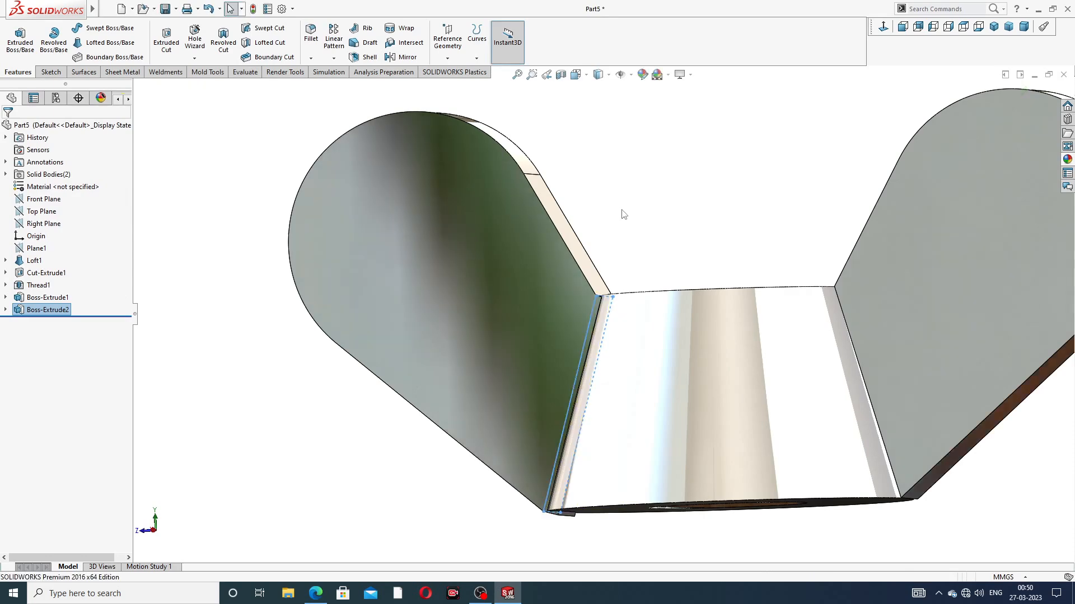
Step: Start a sketch on the opposite wing's narrow inner face and convert the face's edges into sketch lines
middle_click_drag(621, 211, 748, 357)
scroll(859, 343, "down", 2)
scroll(858, 342, "down", 3)
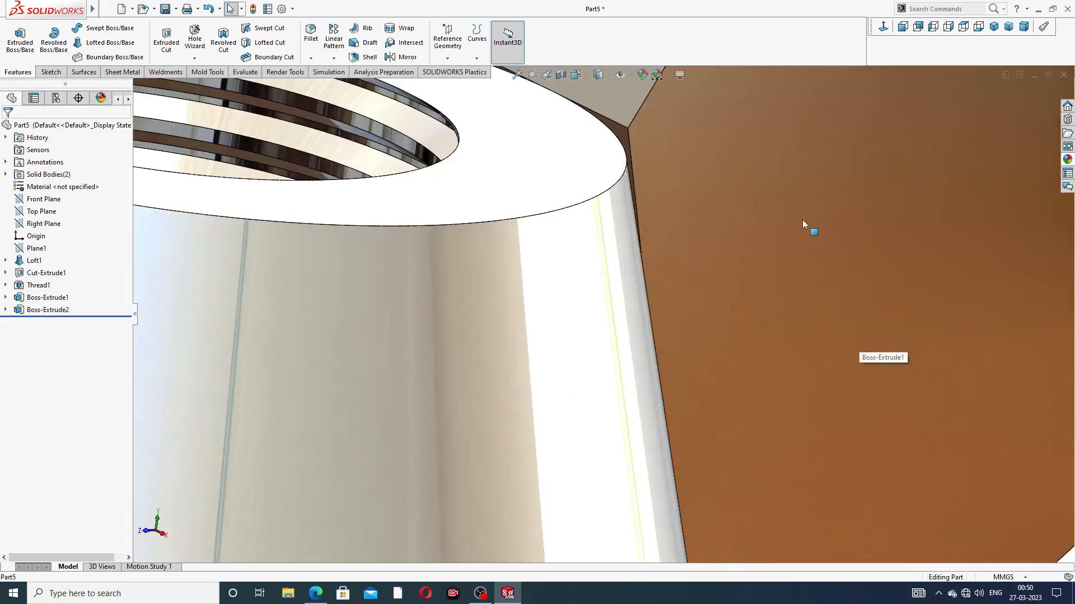
left_click(626, 135)
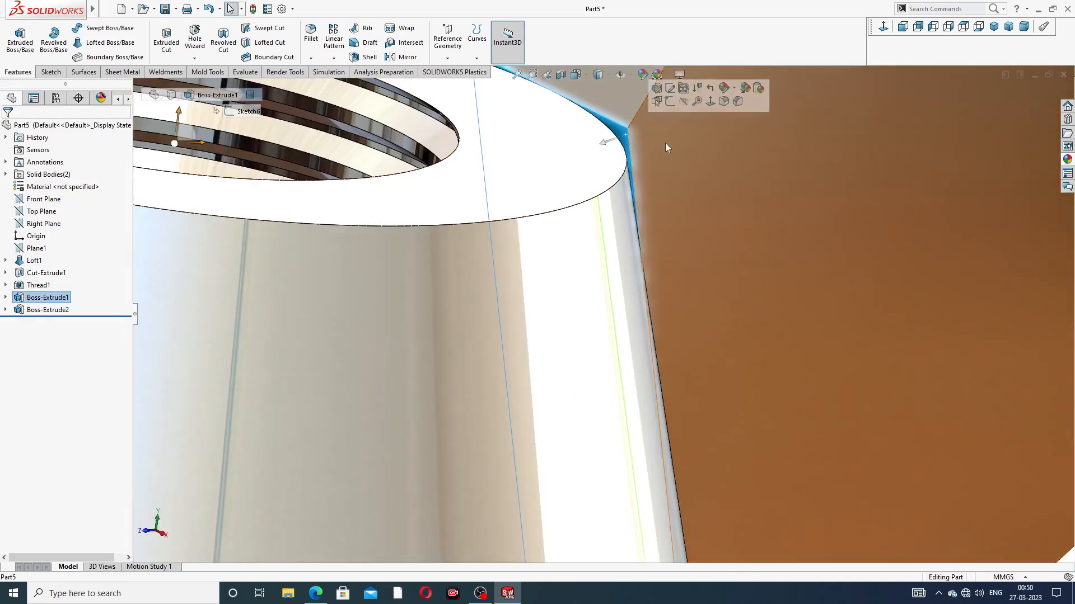
left_click(666, 104)
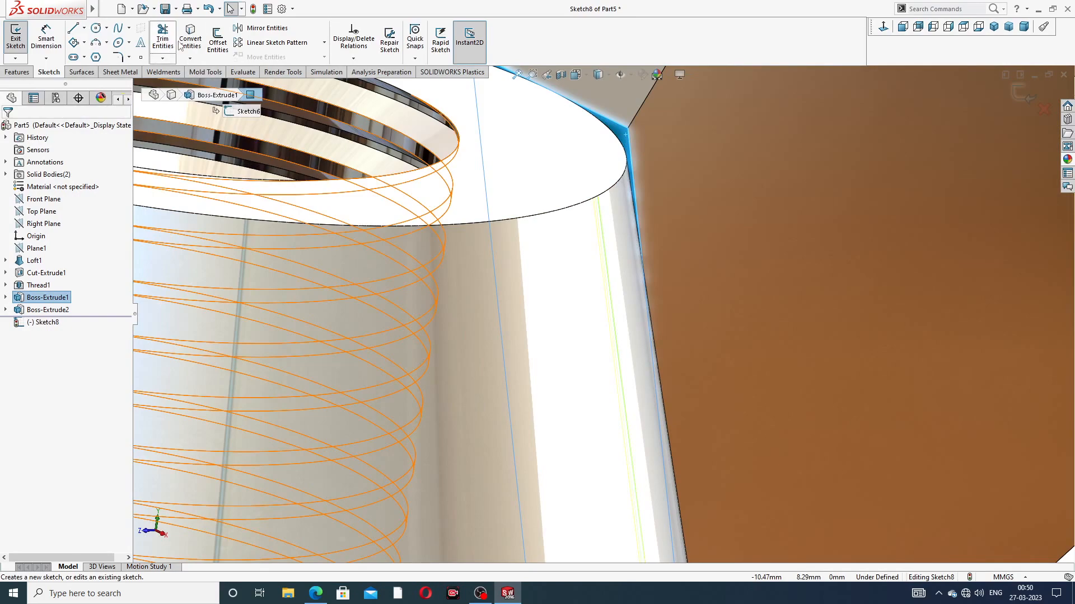
left_click(195, 48)
scroll(407, 156, "up", 5)
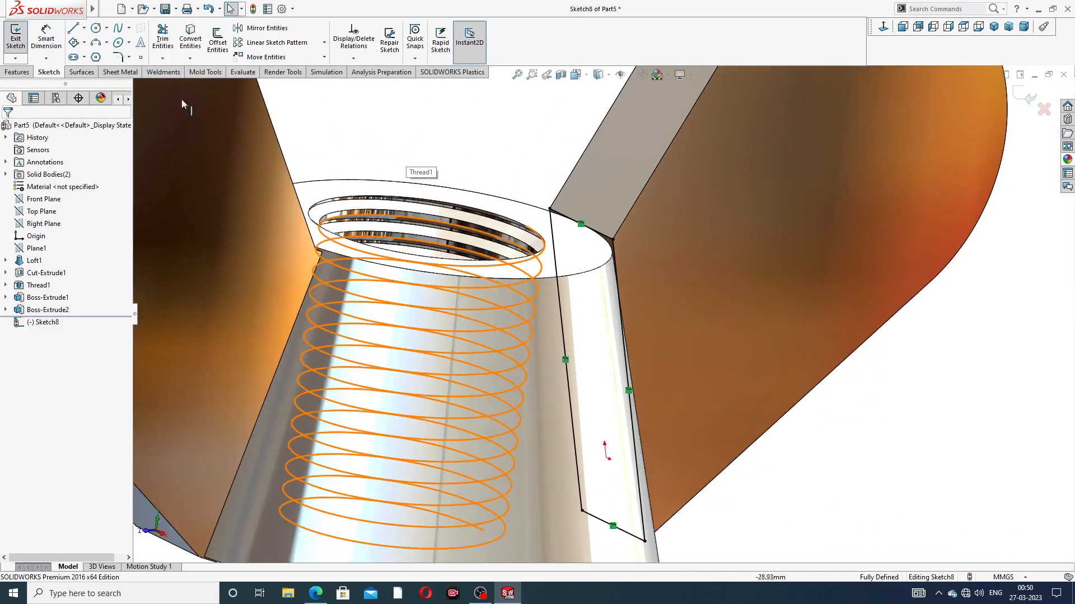
Step: Extrude the opposite wing's inner-face outline 1 mm Blind into the tapered body with Merge result on
left_click(22, 72)
left_click(20, 39)
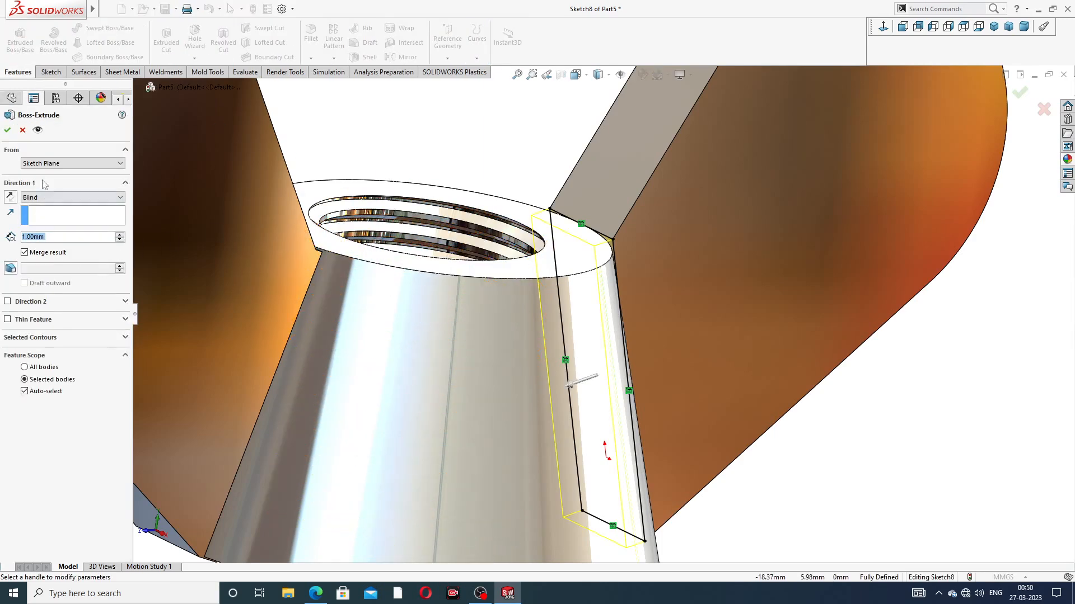
left_click(7, 131)
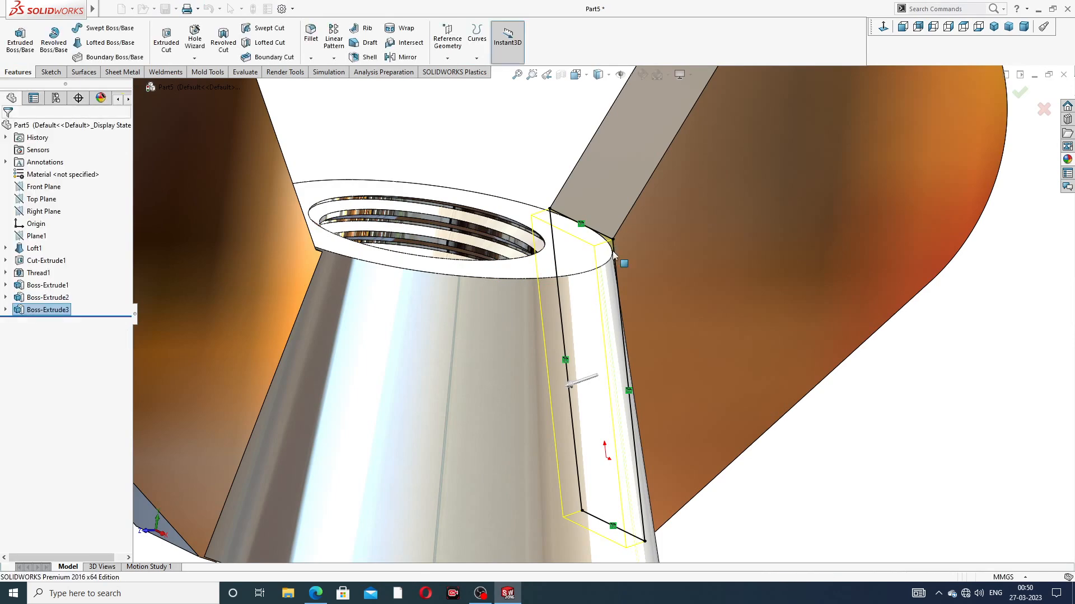
left_click(532, 171)
Step: Start a sketch on the body's flat bottom face, where the wing extensions protrude, and convert the face's outline
scroll(601, 292, "up", 4)
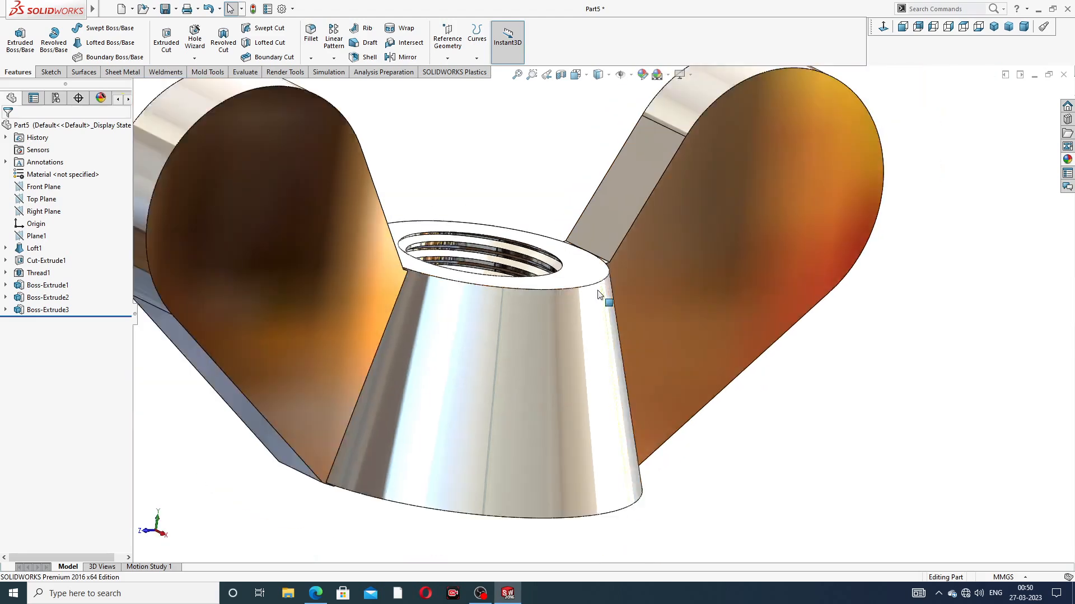
middle_click_drag(593, 326, 537, 202)
middle_click_drag(518, 376, 532, 287)
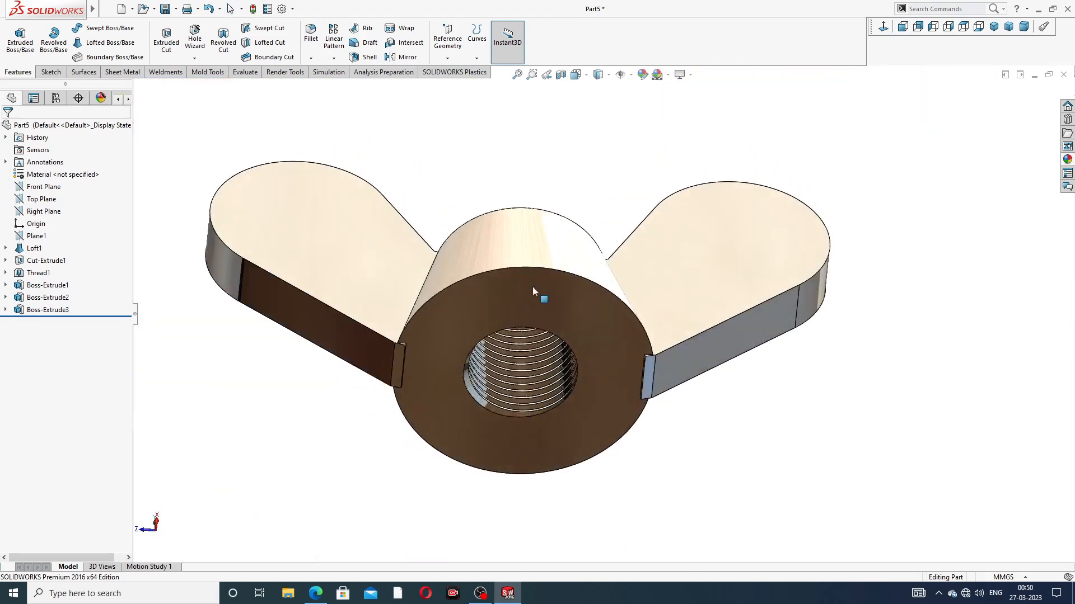
scroll(412, 373, "down", 3)
middle_click_drag(487, 316, 429, 307)
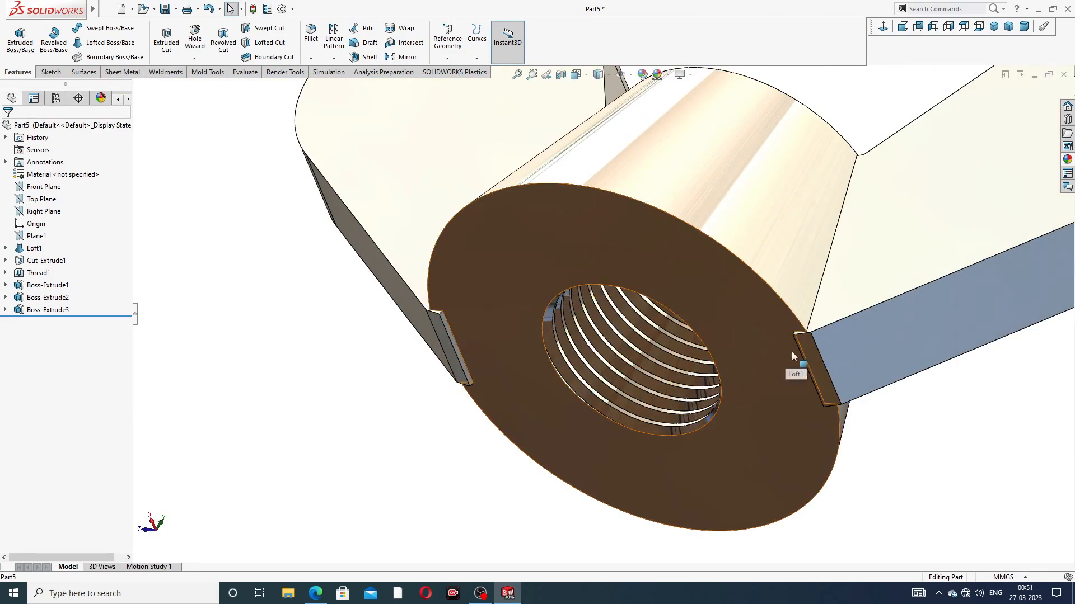
scroll(505, 311, "down", 3)
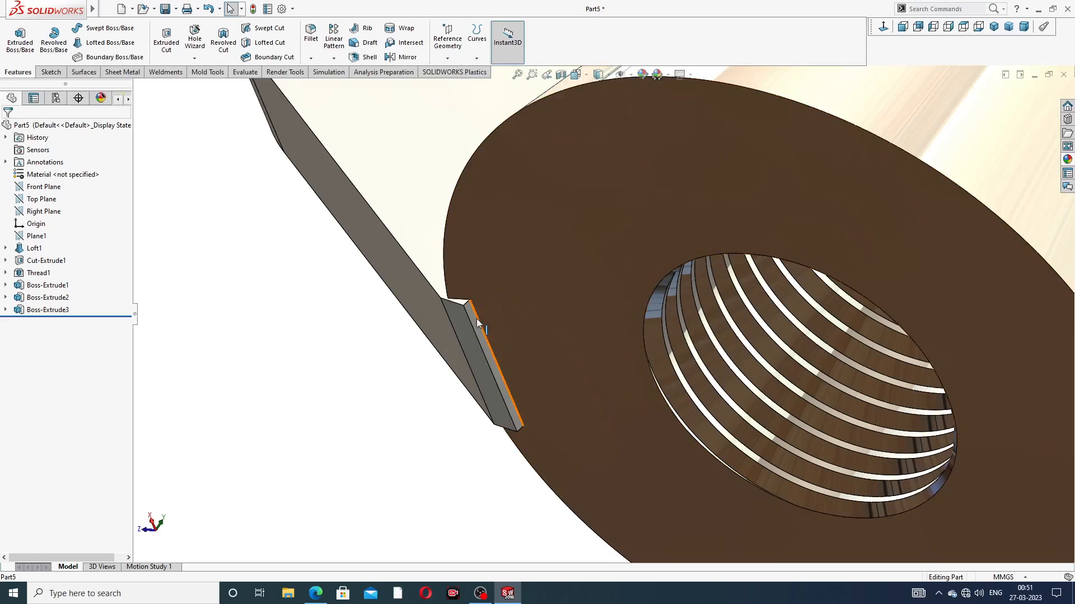
left_click(594, 211)
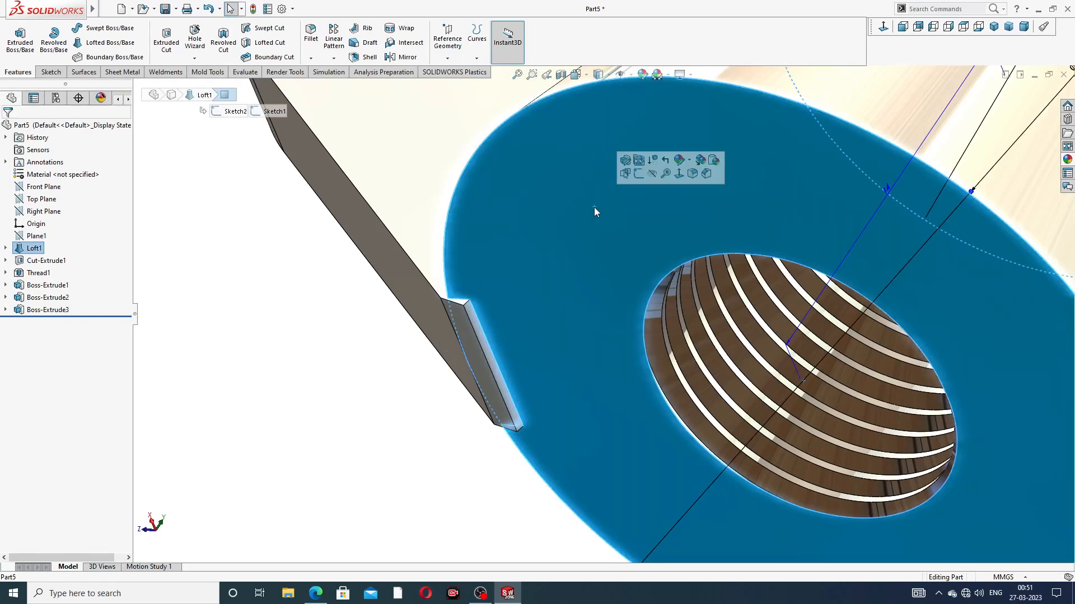
left_click(638, 176)
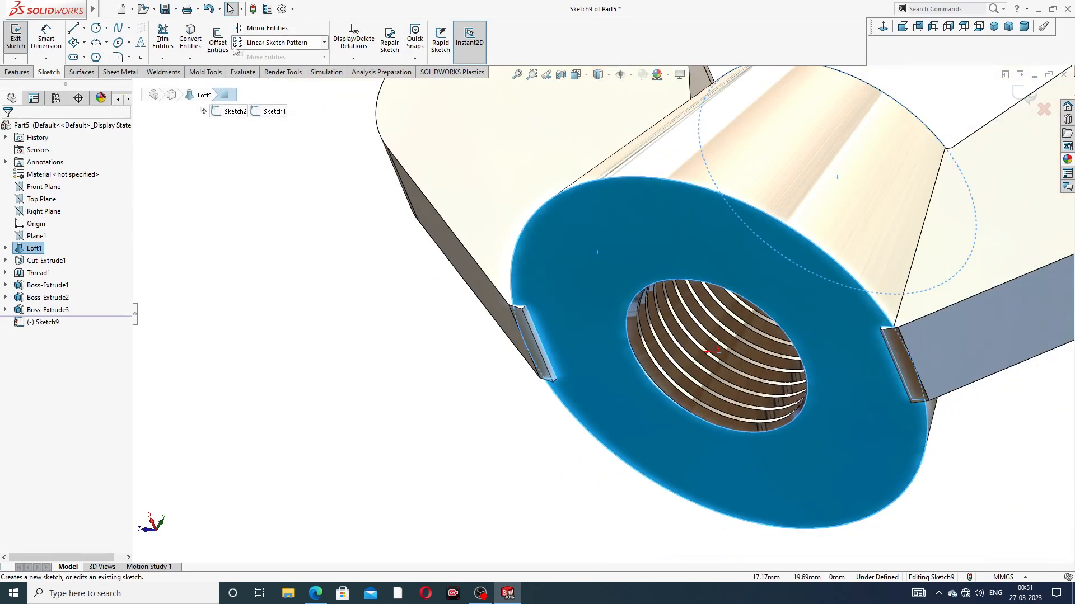
left_click(200, 44)
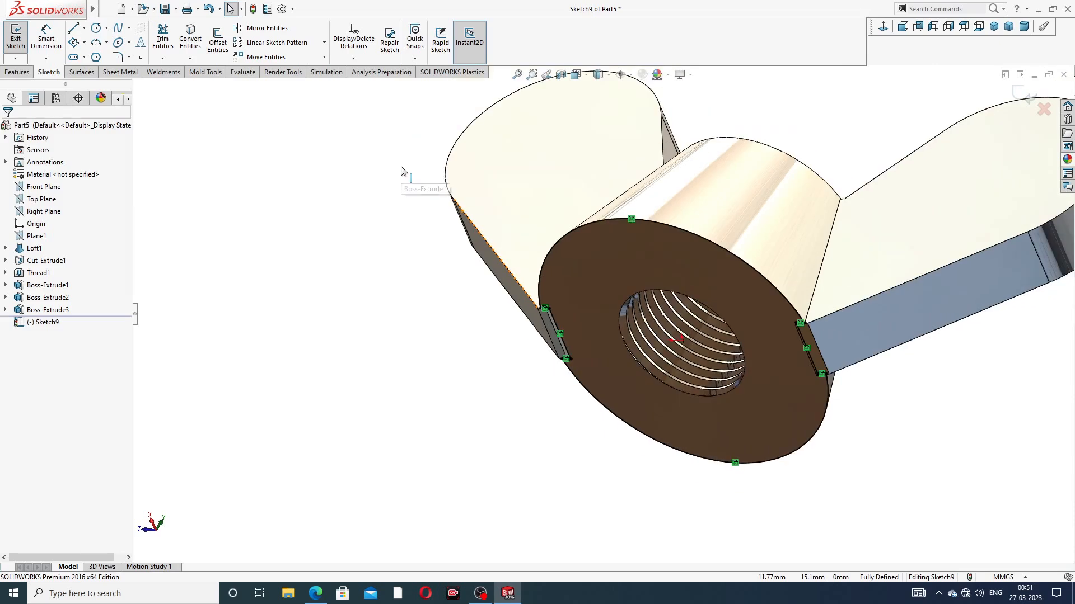
Step: Cut-extrude the converted bottom-face outline 5 mm Blind in the outward direction with Flip side to cut, trimming the protruding wing extensions
left_click(18, 72)
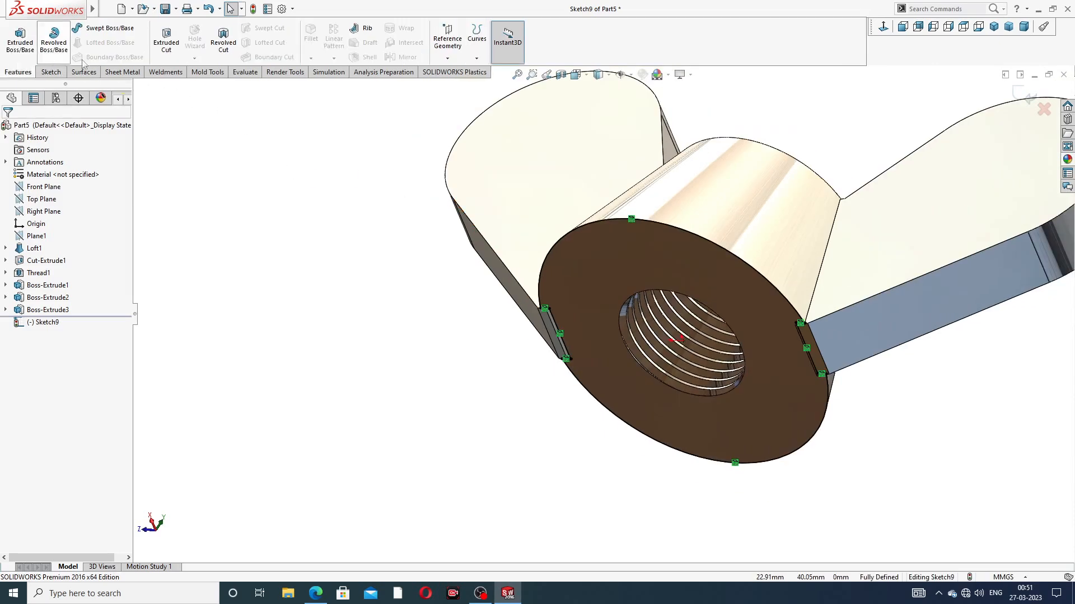
left_click(166, 44)
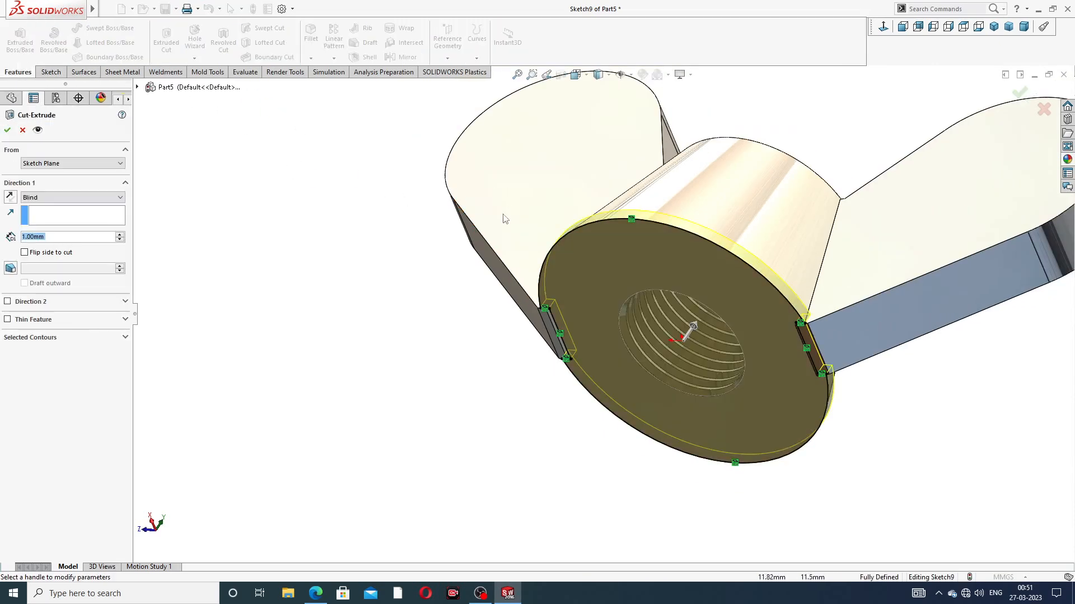
middle_click_drag(495, 218, 481, 229)
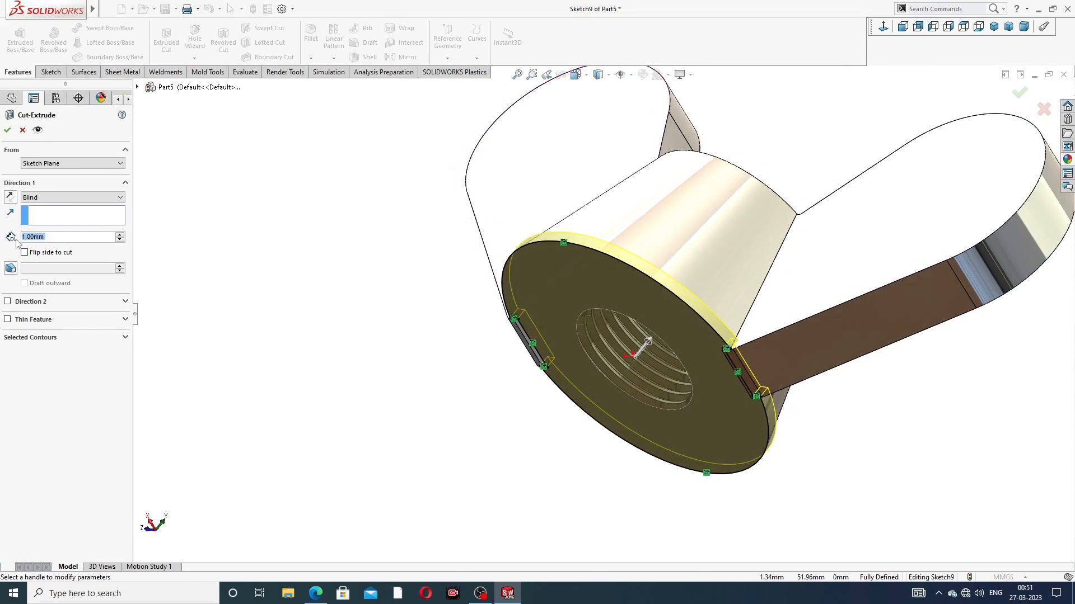
type("5")
key("Return")
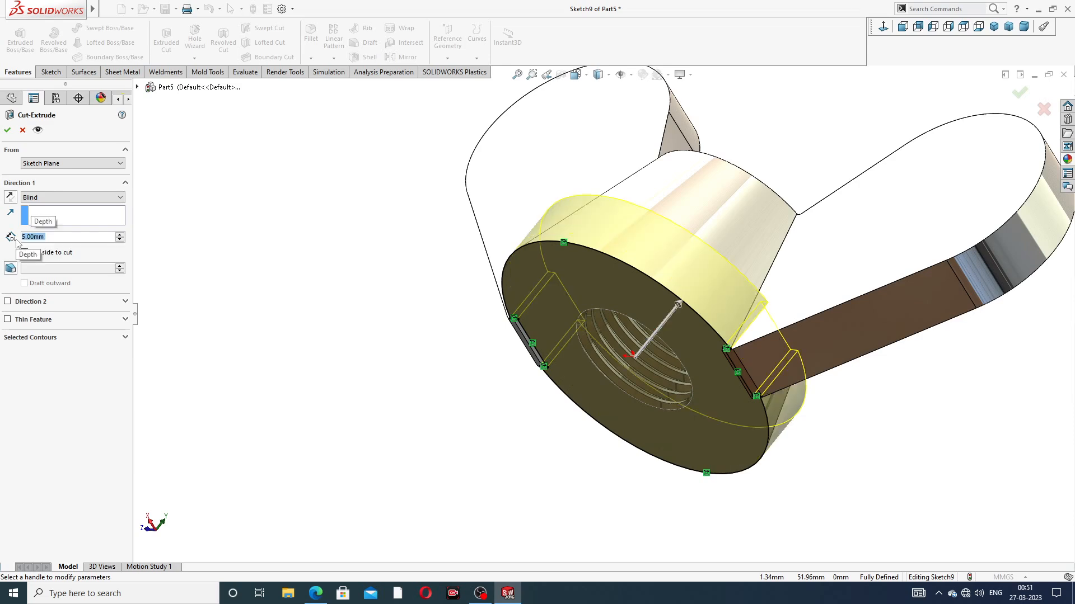
left_click(11, 197)
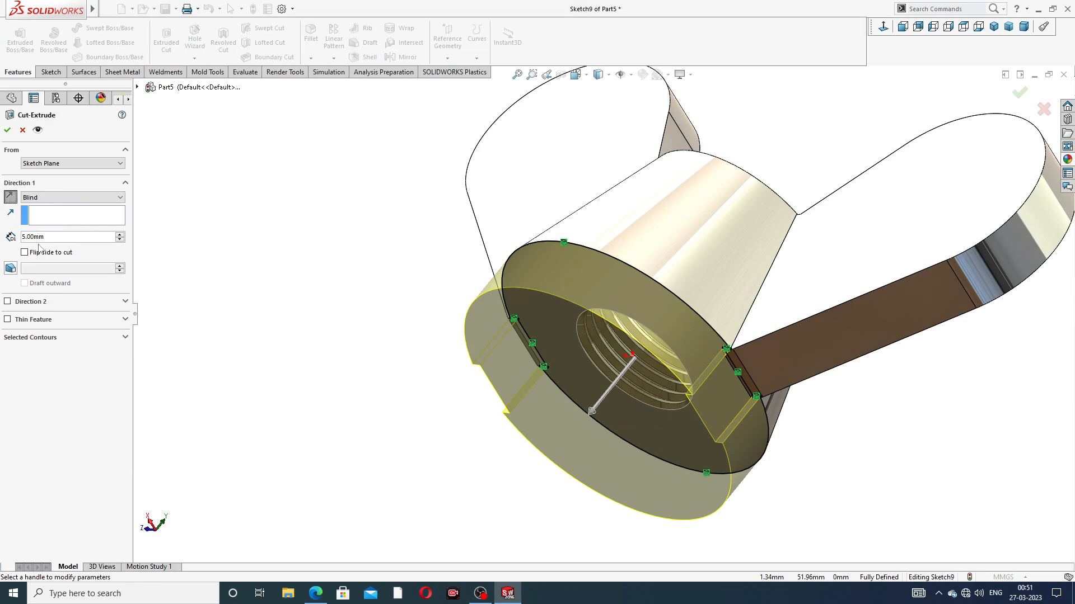
left_click(7, 131)
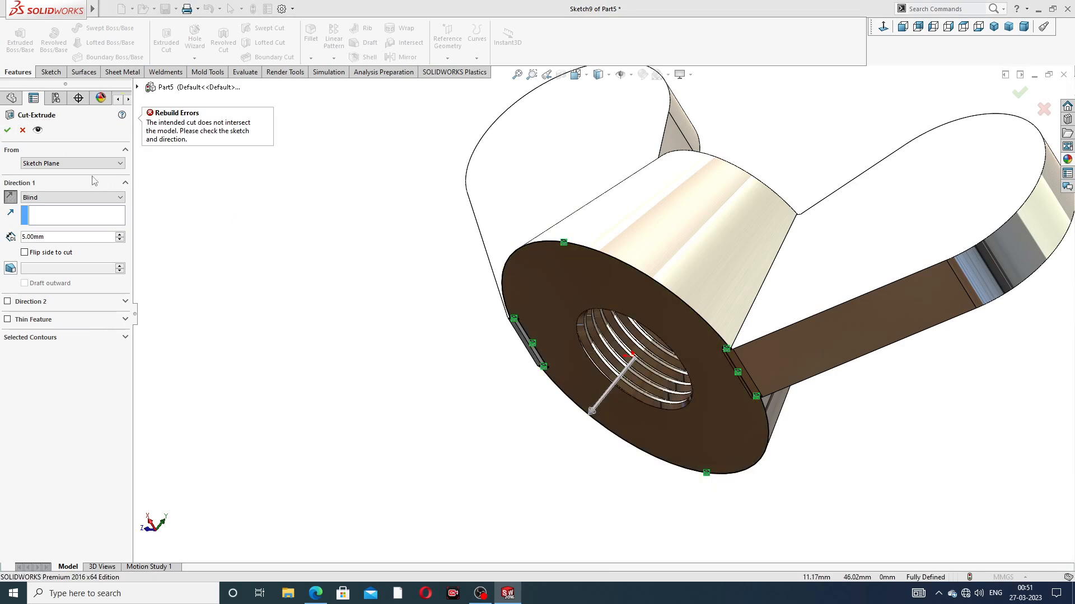
left_click(24, 253)
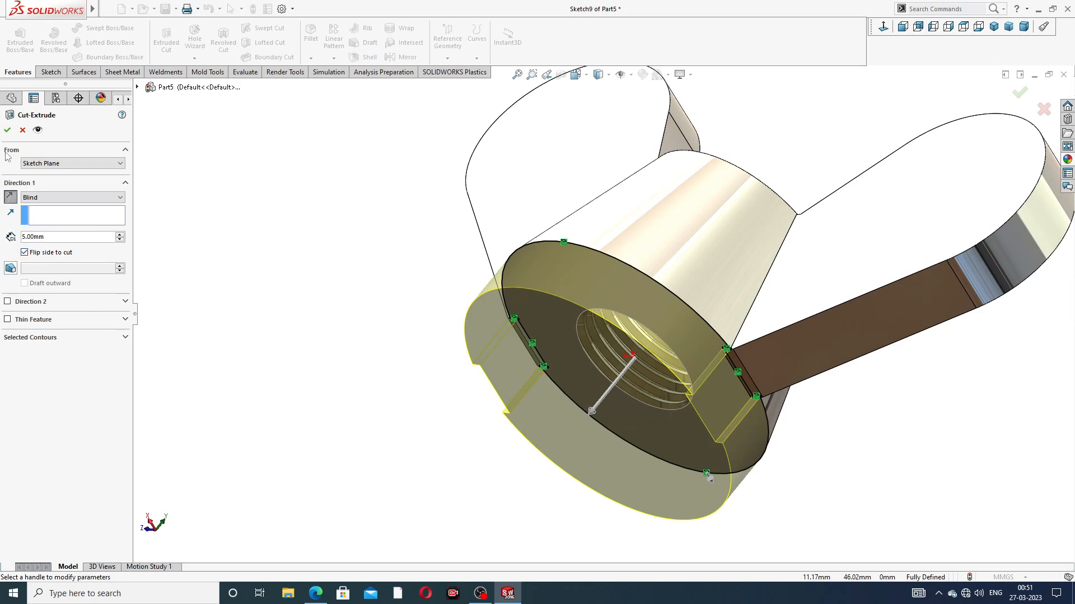
left_click(7, 131)
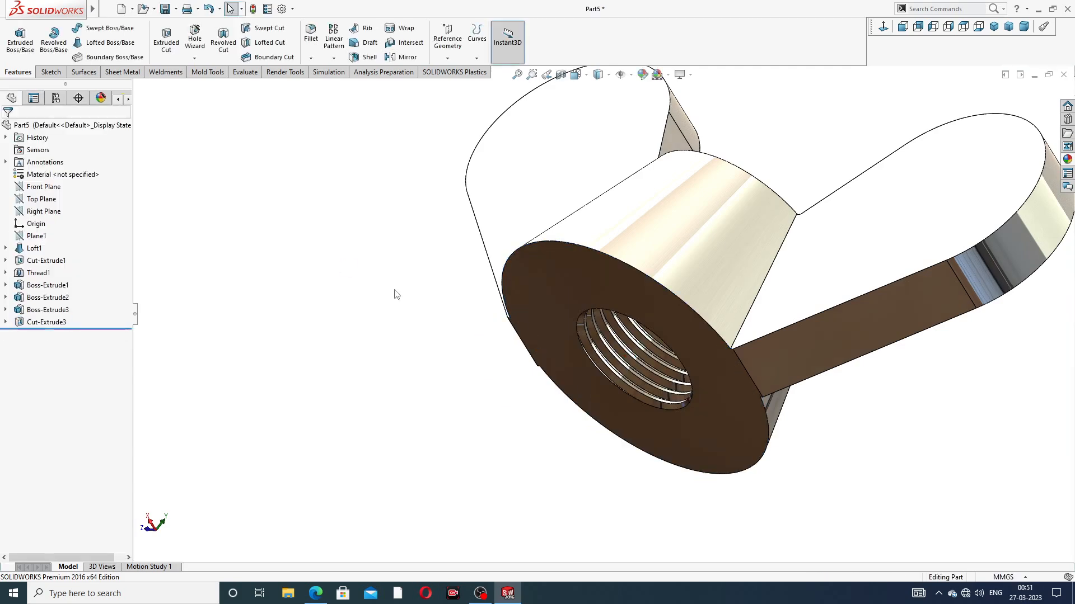
Step: Examine the trimmed bottom face and the wing joints from several sides, and check the wing nut PDF drawing in Edge
scroll(730, 347, "down", 6)
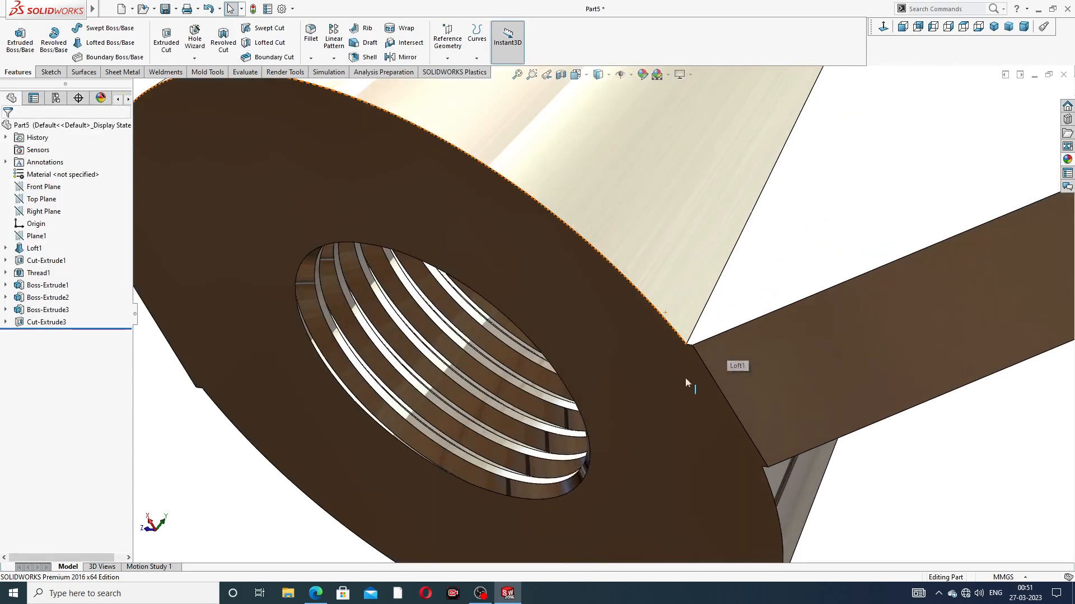
middle_click_drag(675, 361, 730, 283)
scroll(702, 364, "up", 3)
middle_click_drag(615, 404, 613, 311)
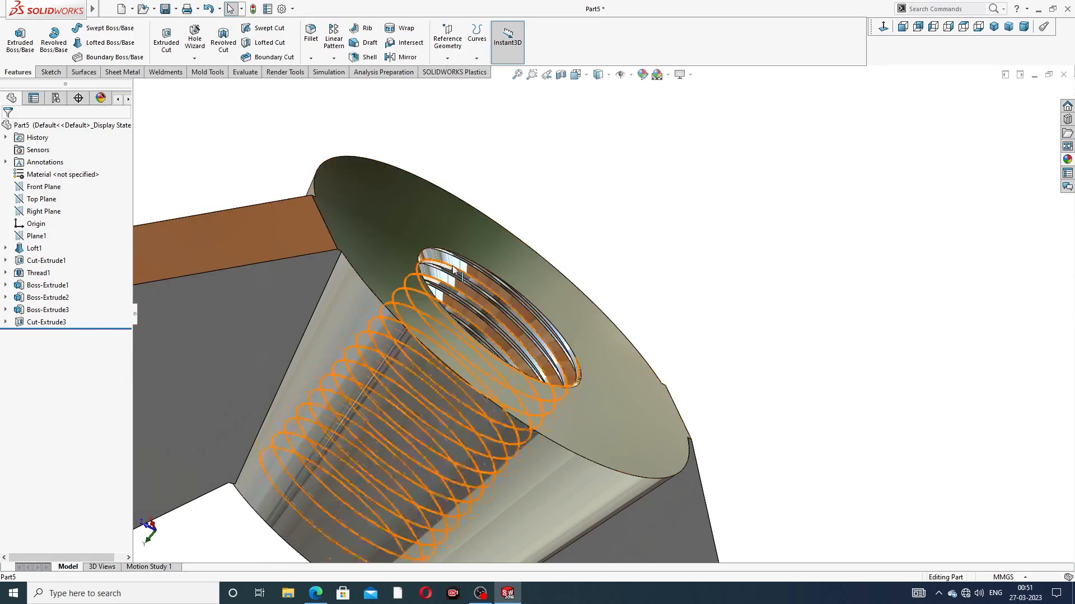
scroll(468, 265, "up", 2)
middle_click_drag(468, 265, 633, 383)
middle_click_drag(575, 418, 588, 364)
scroll(610, 402, "down", 2)
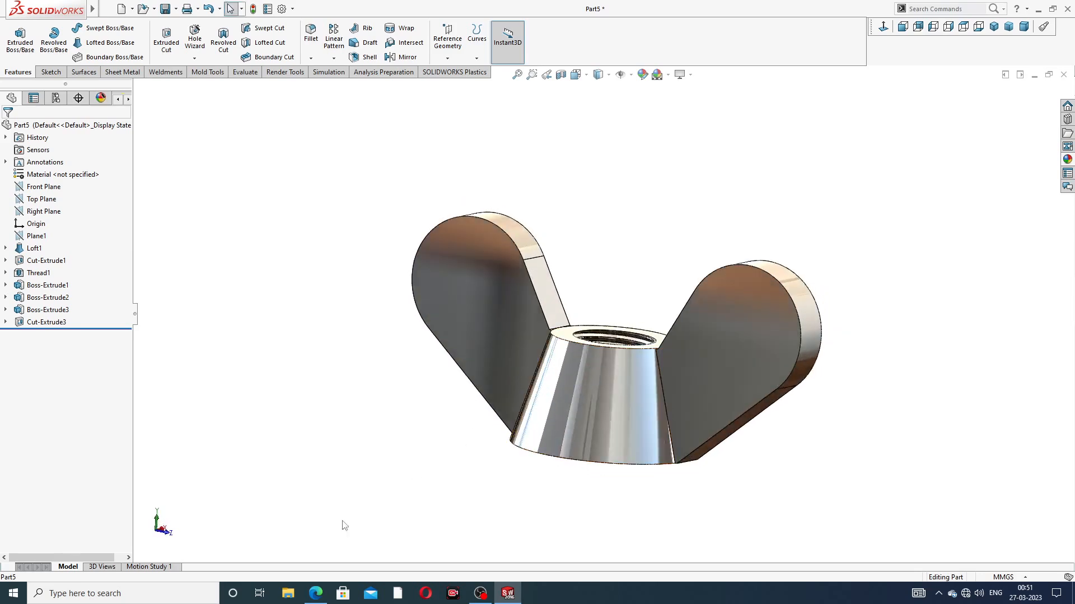
left_click(315, 594)
Step: Fillet the front and back outline edges of both wings with a 1.2 mm radius and tangent propagation
mouse_move(547, 280)
middle_mouse_down()
mouse_move(590, 308)
mouse_move(532, 271)
middle_mouse_up()
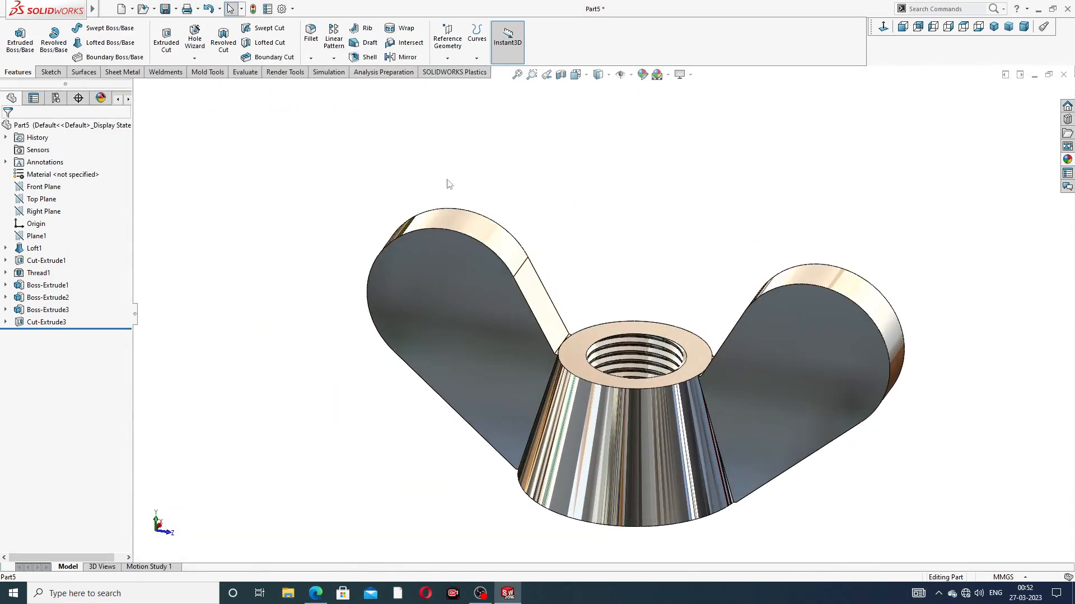
left_click(311, 34)
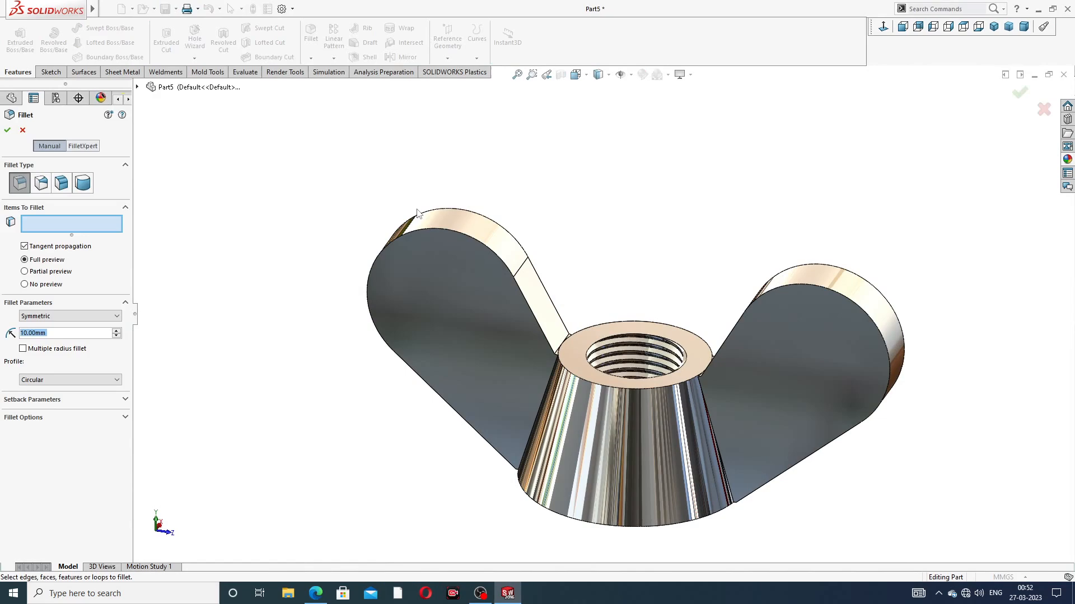
type("1.2")
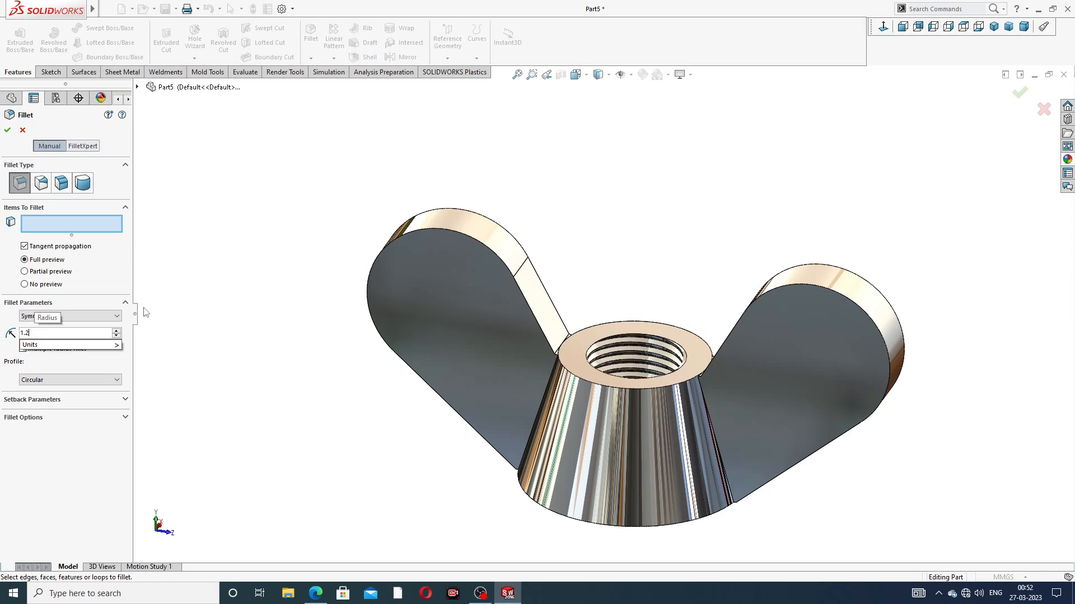
key("Return")
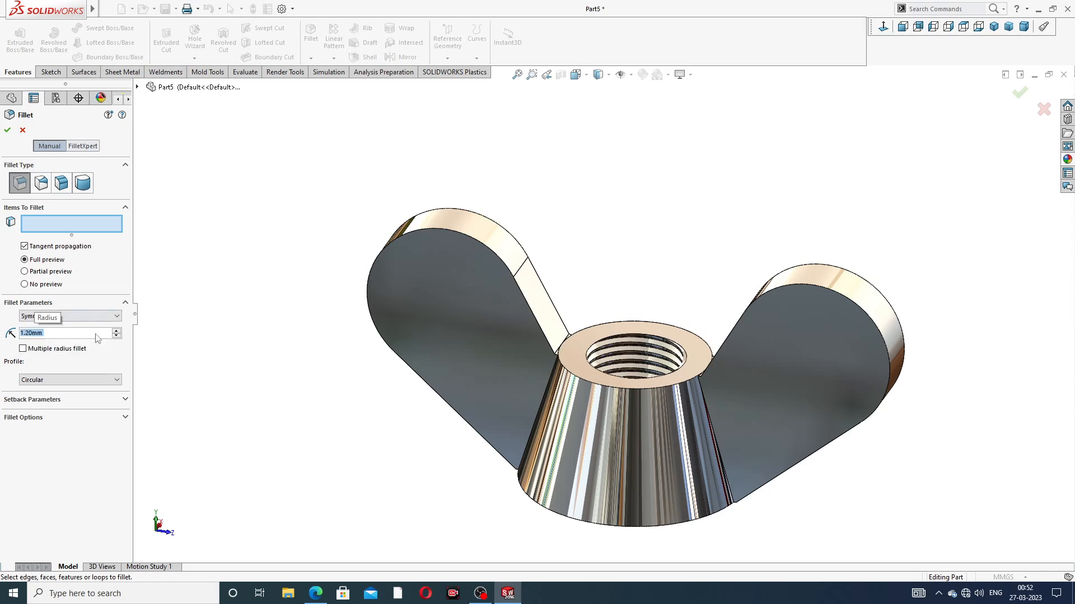
scroll(494, 299, "down", 2)
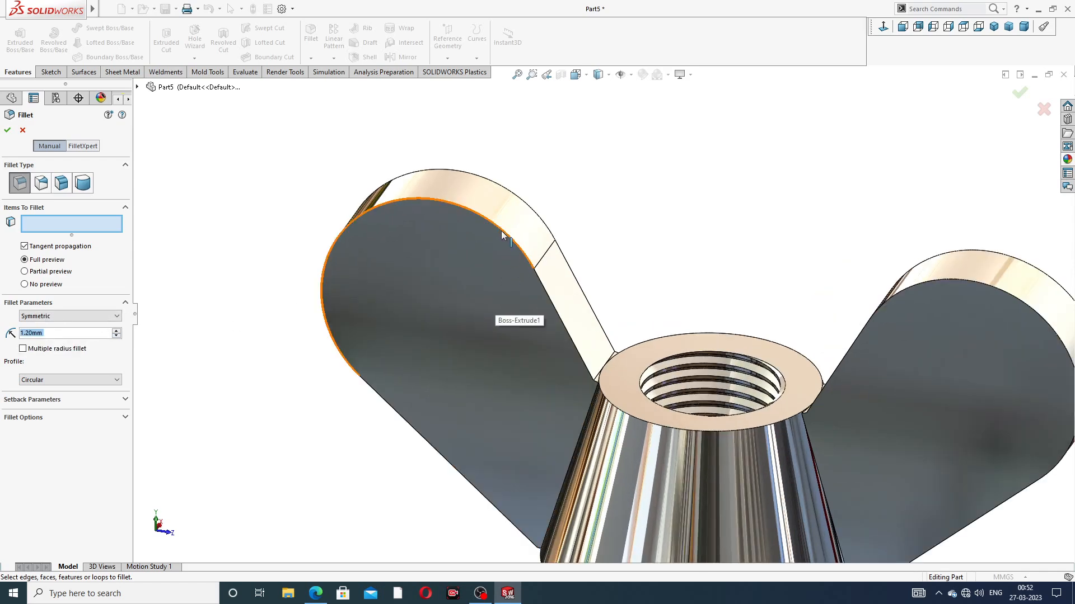
left_click(502, 230)
left_click(515, 199)
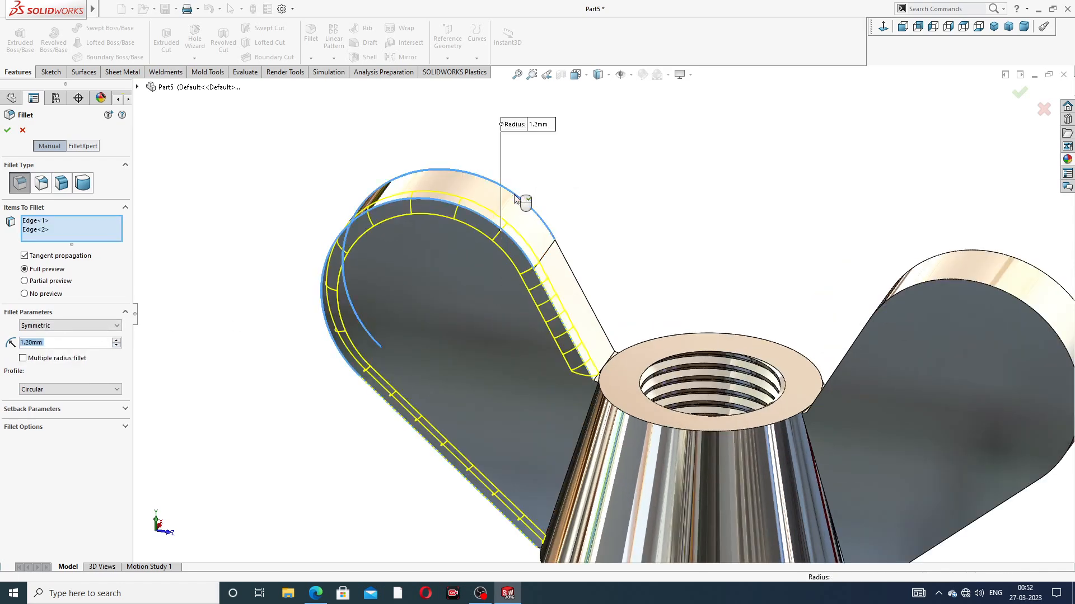
scroll(933, 297, "up", 1)
mouse_move(933, 298)
middle_mouse_down()
mouse_move(964, 296)
mouse_move(954, 302)
middle_mouse_up()
left_click(912, 293)
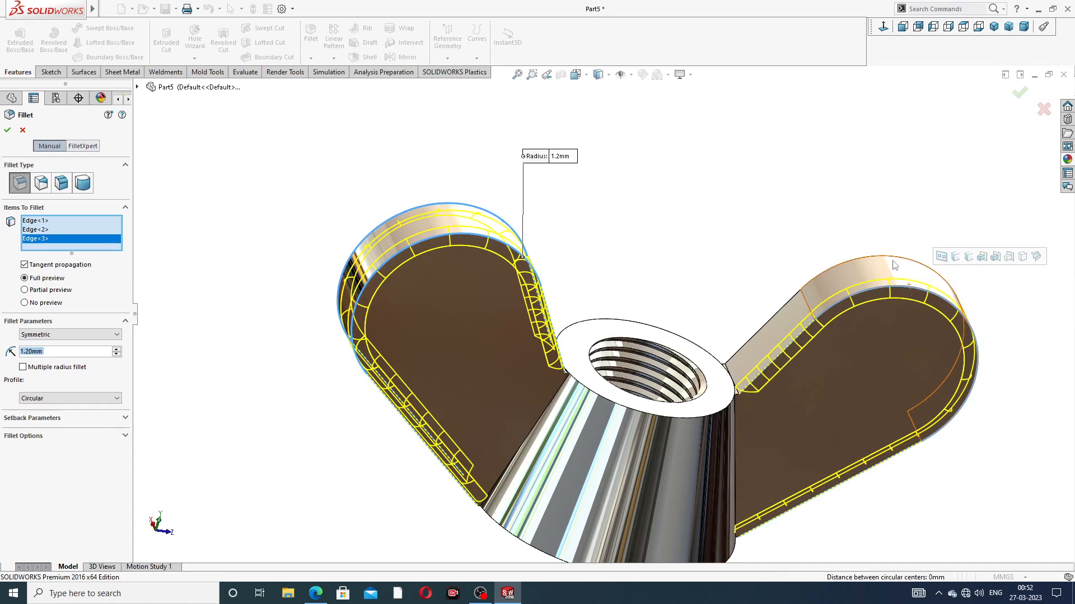
left_click(892, 259)
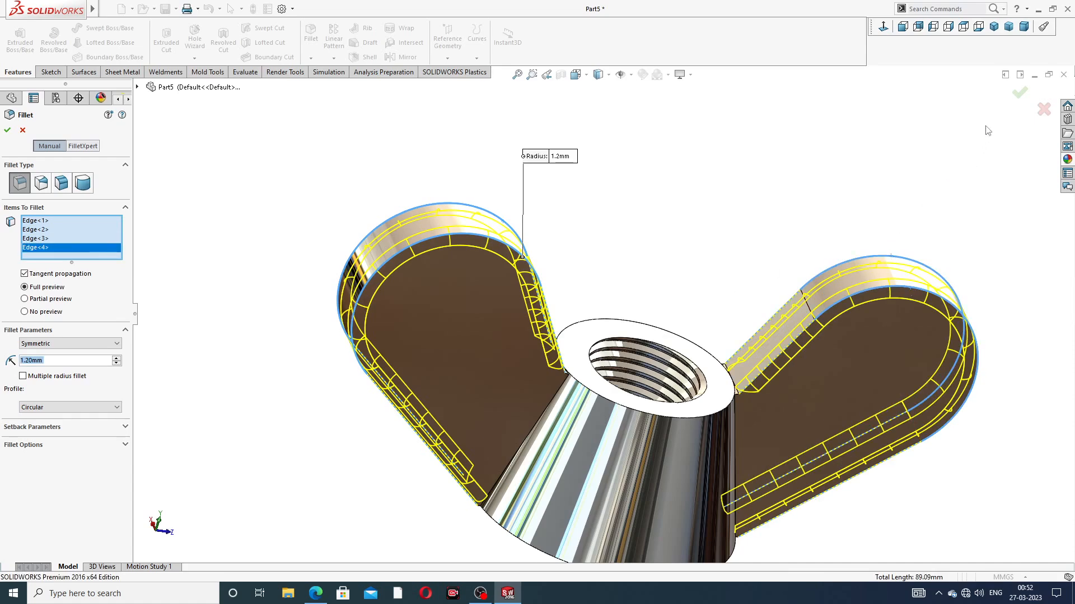
left_click(1017, 96)
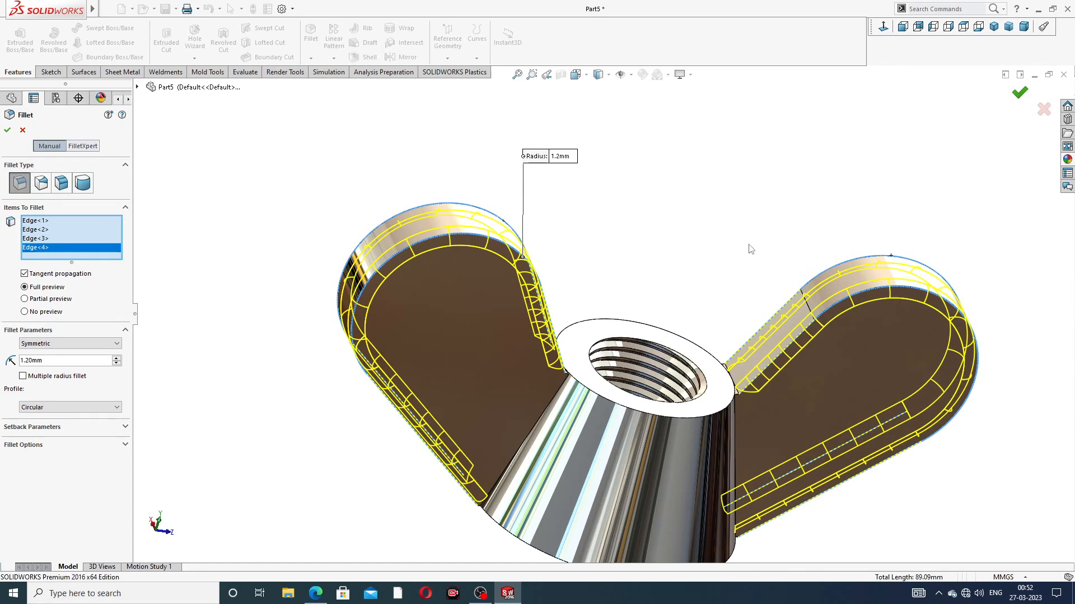
Step: Start a 1 mm fillet on the two short top edges of the -Z wing's extension beside the body's rim
scroll(692, 270, "up", 3)
middle_click_drag(696, 281, 579, 365)
scroll(580, 365, "down", 3)
scroll(643, 237, "down", 2)
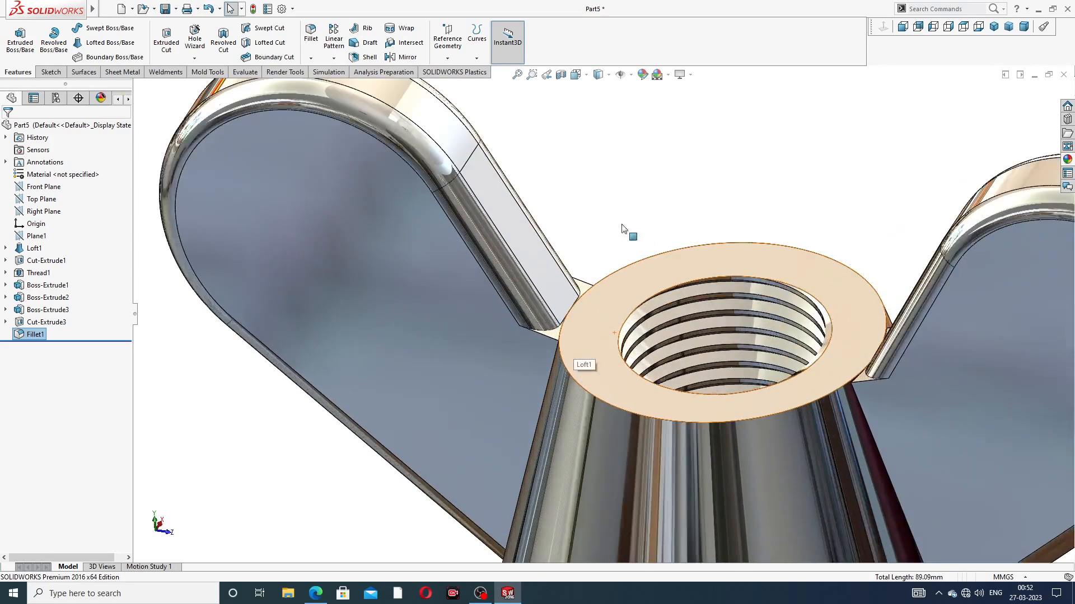
left_click(312, 39)
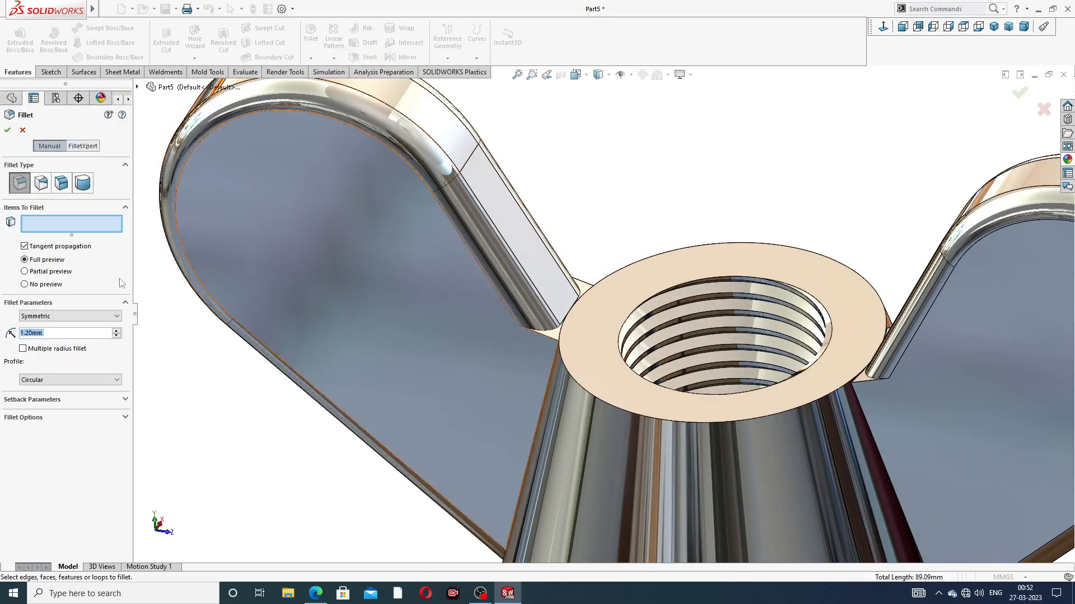
scroll(563, 378, "down", 2)
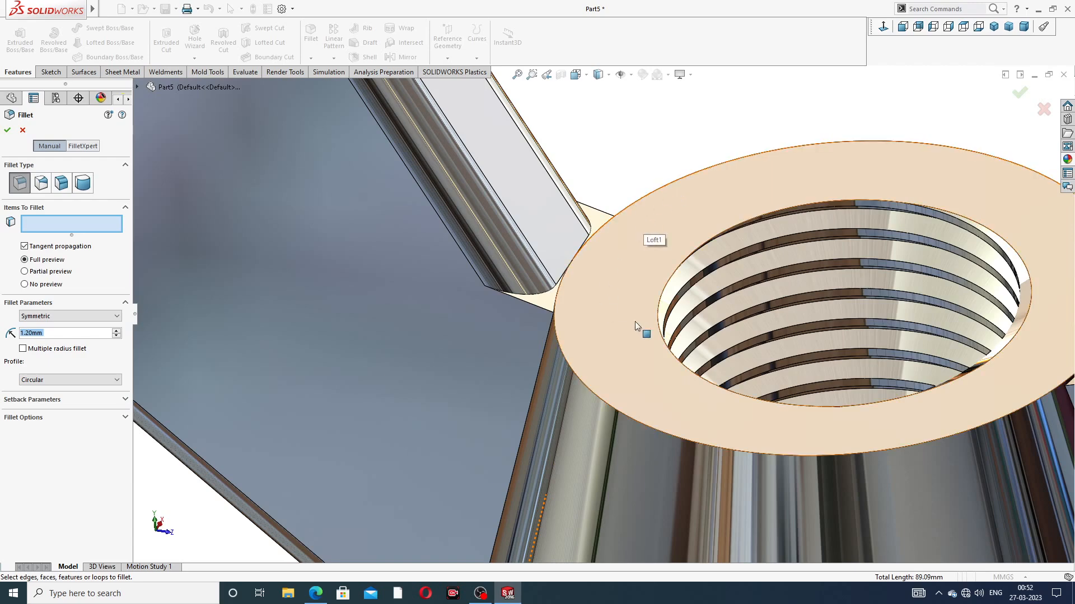
left_click(605, 216)
left_click(533, 308)
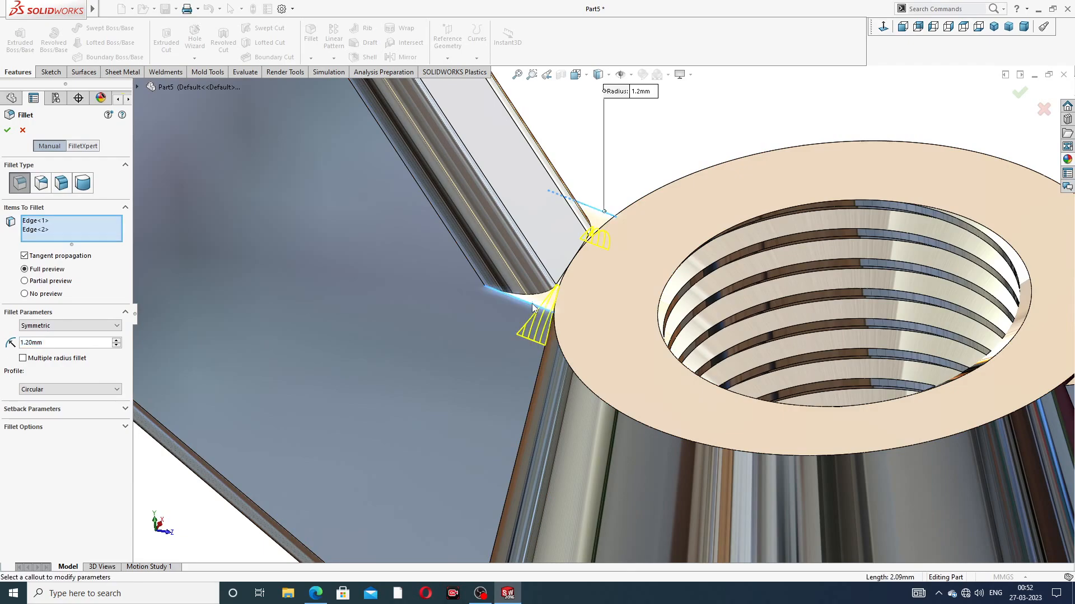
middle_click_drag(579, 331, 614, 343)
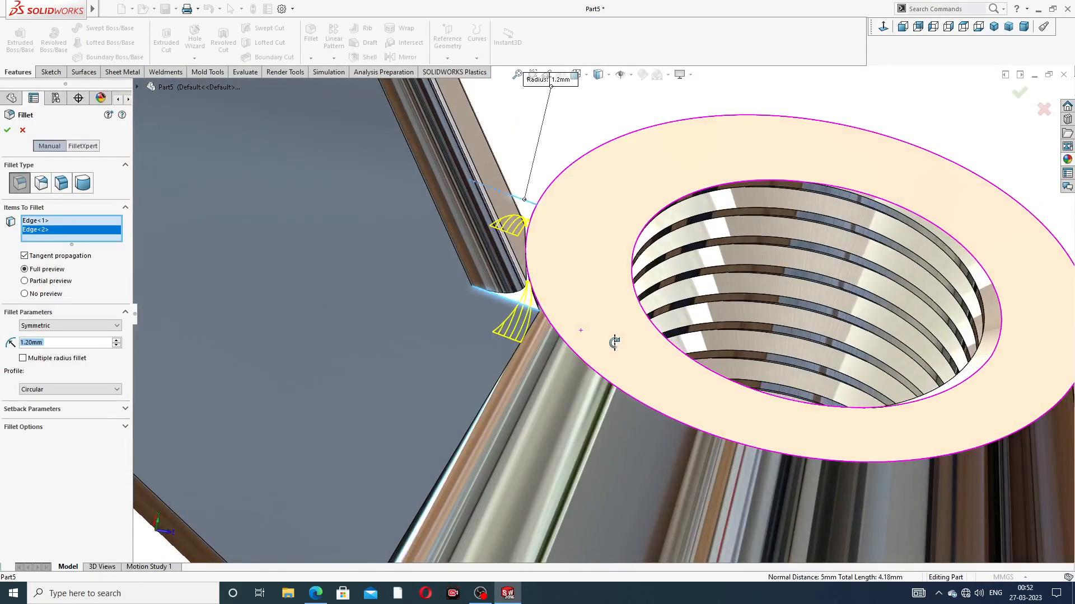
type("1")
key("Return")
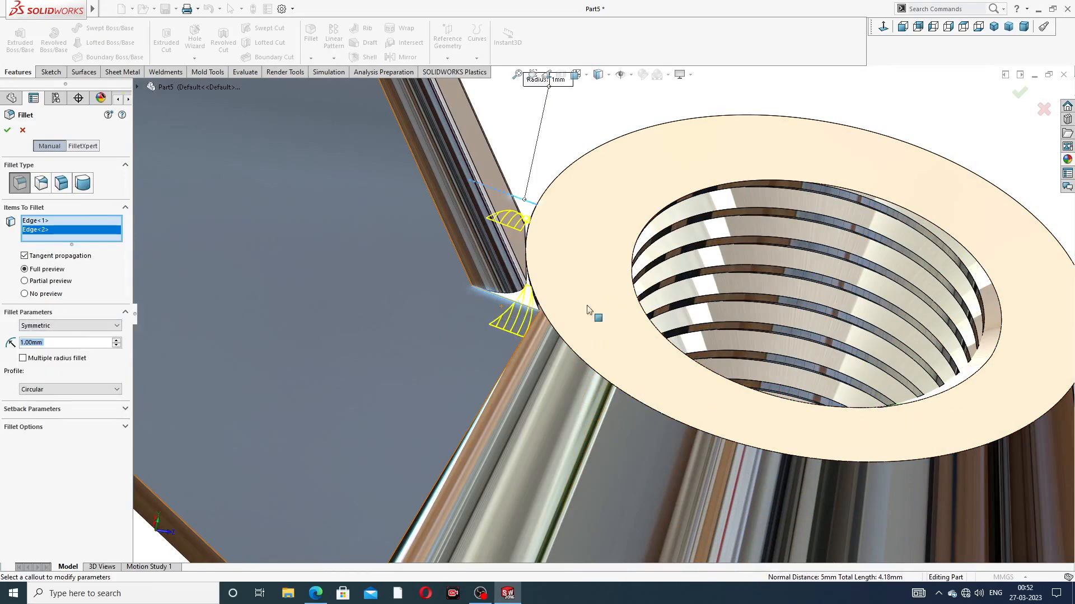
Step: Add the two matching short edges on the +Z wing and apply the fillet with a 0.5 mm radius
scroll(605, 314, "up", 3)
scroll(932, 372, "down", 3)
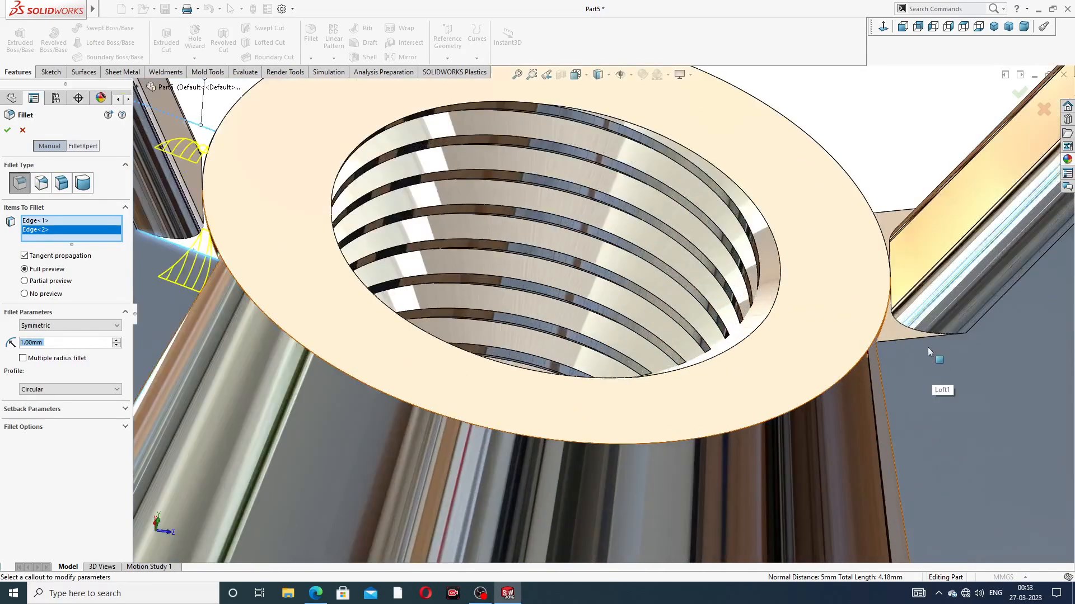
left_click(894, 254)
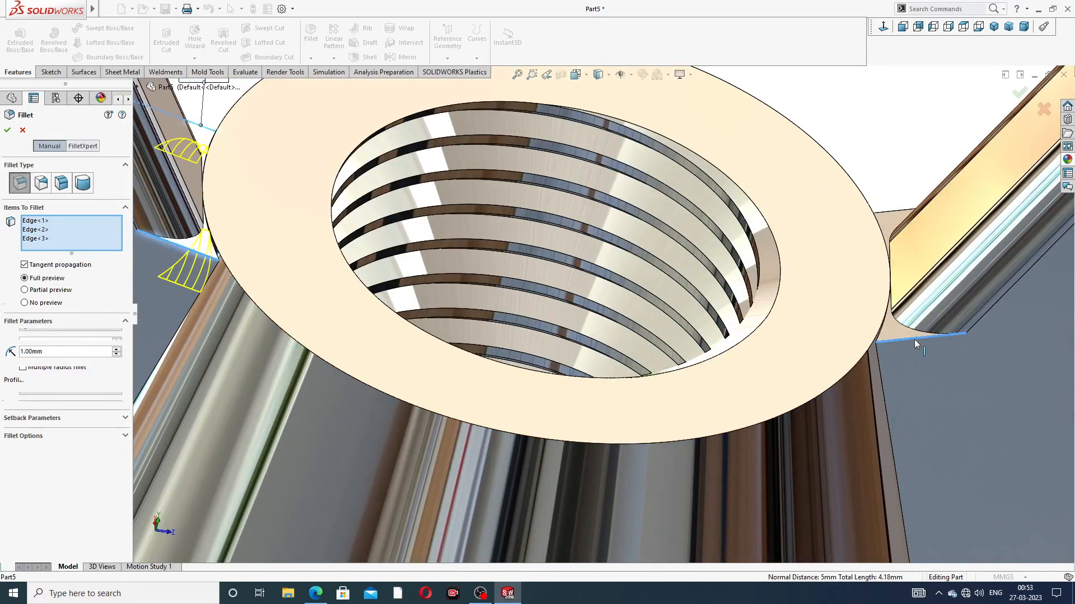
left_click(891, 216)
scroll(599, 277, "up", 4)
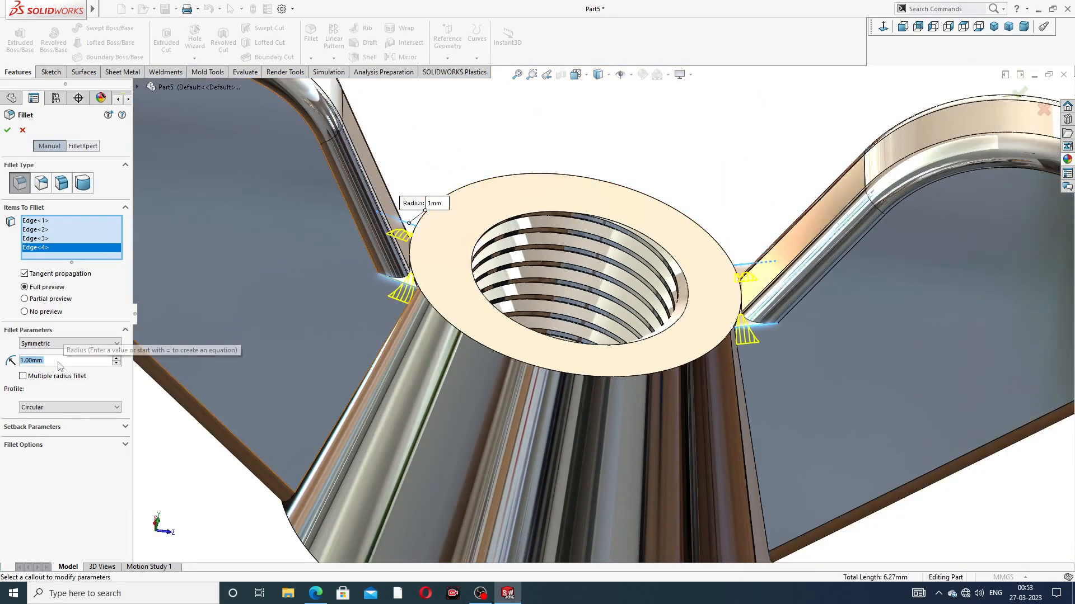
type(".5")
key("Return")
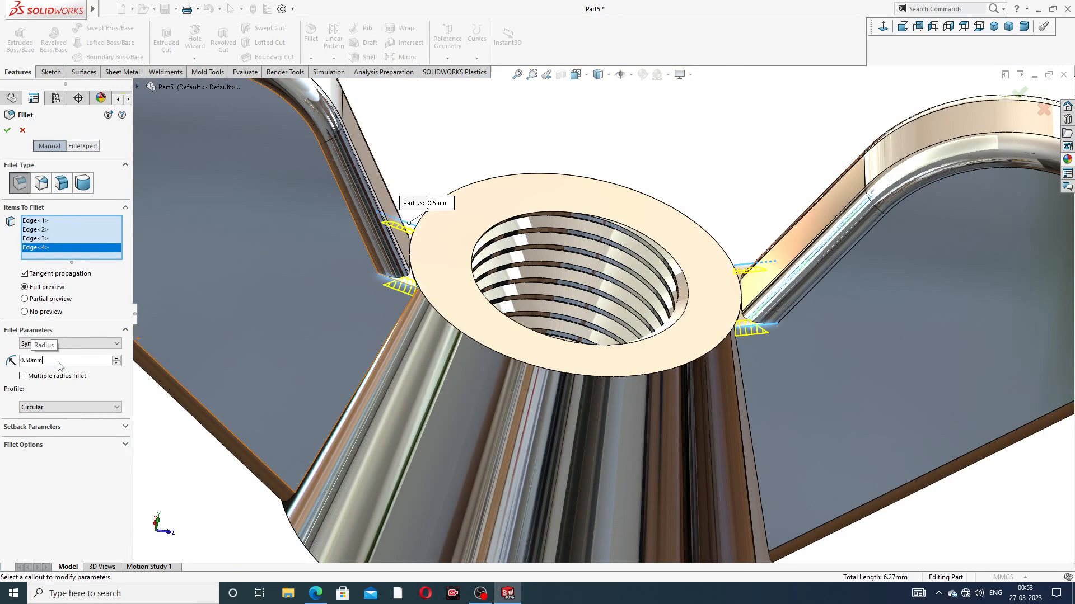
left_click(7, 131)
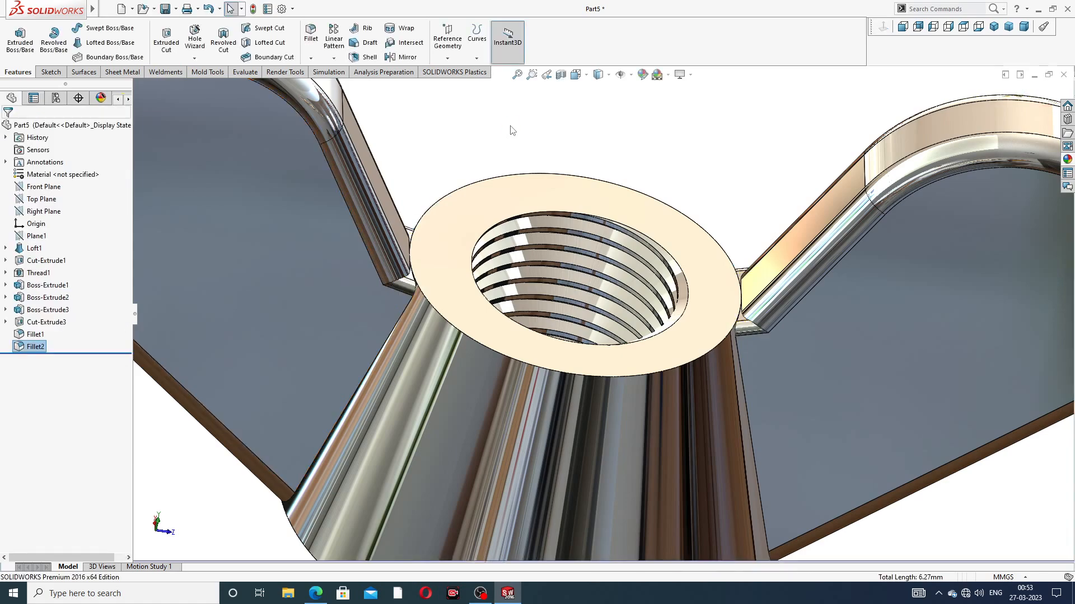
Step: Examine the filleted wing nut from above and below, including the flat bottom face and the wing joints
scroll(508, 288, "up", 8)
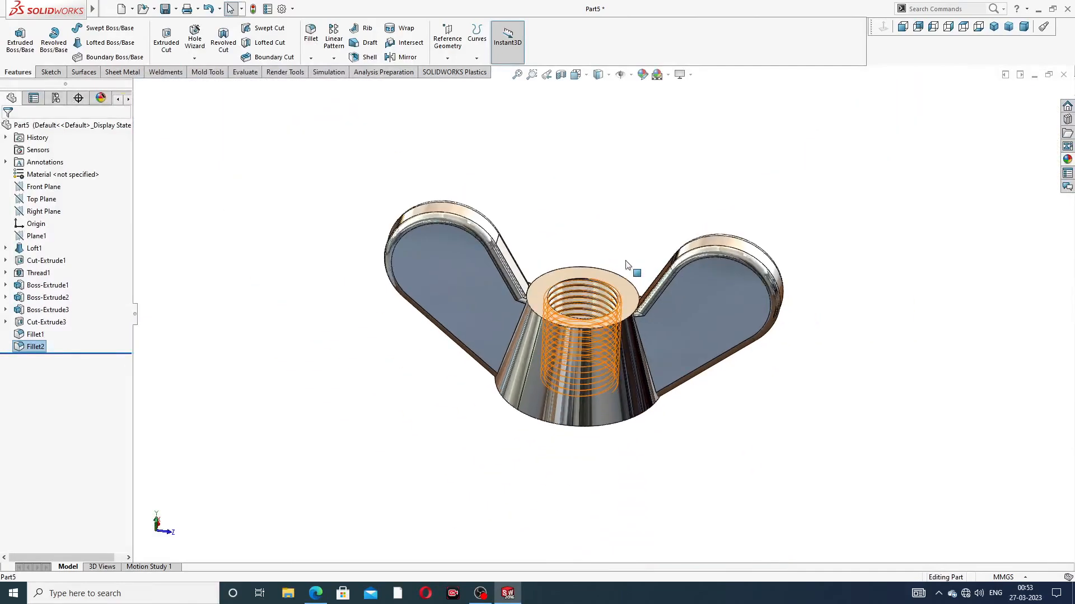
middle_click_drag(627, 264, 564, 197)
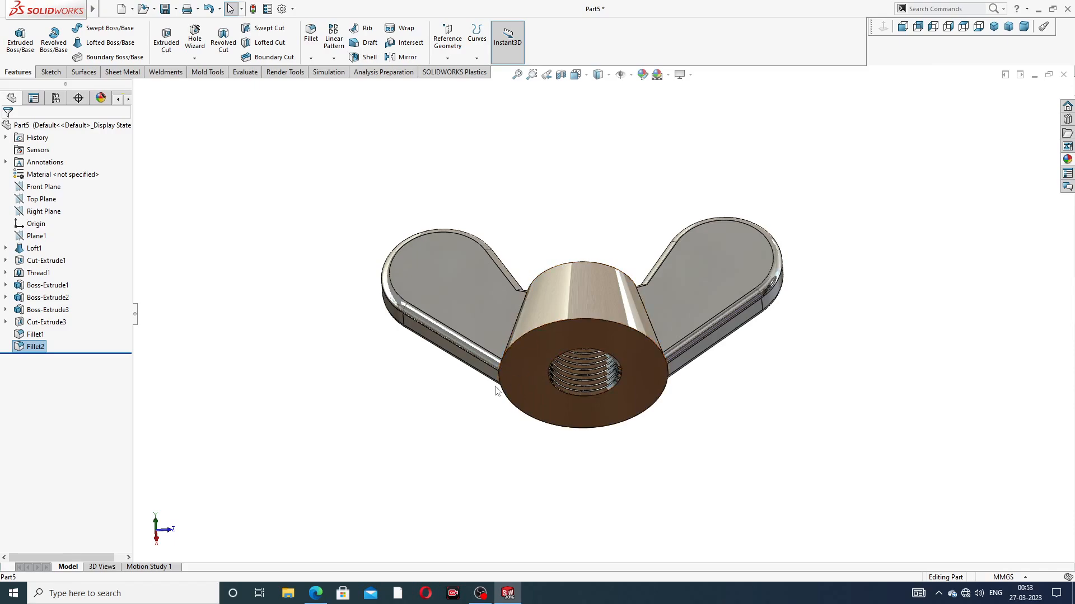
scroll(542, 328, "down", 6)
middle_click_drag(556, 354, 591, 304)
scroll(591, 304, "up", 6)
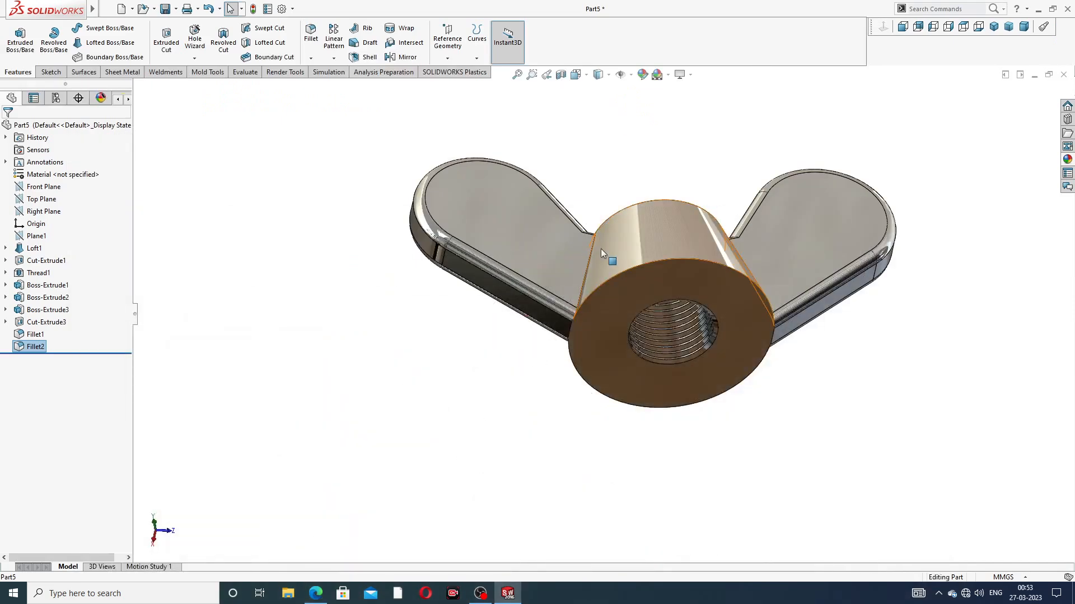
Step: Try a 2 mm fillet on the edge where the -Z wing's flat face meets the tapered body
mouse_move(600, 248)
middle_mouse_down()
mouse_move(618, 311)
mouse_move(617, 271)
middle_mouse_up()
scroll(616, 271, "down", 3)
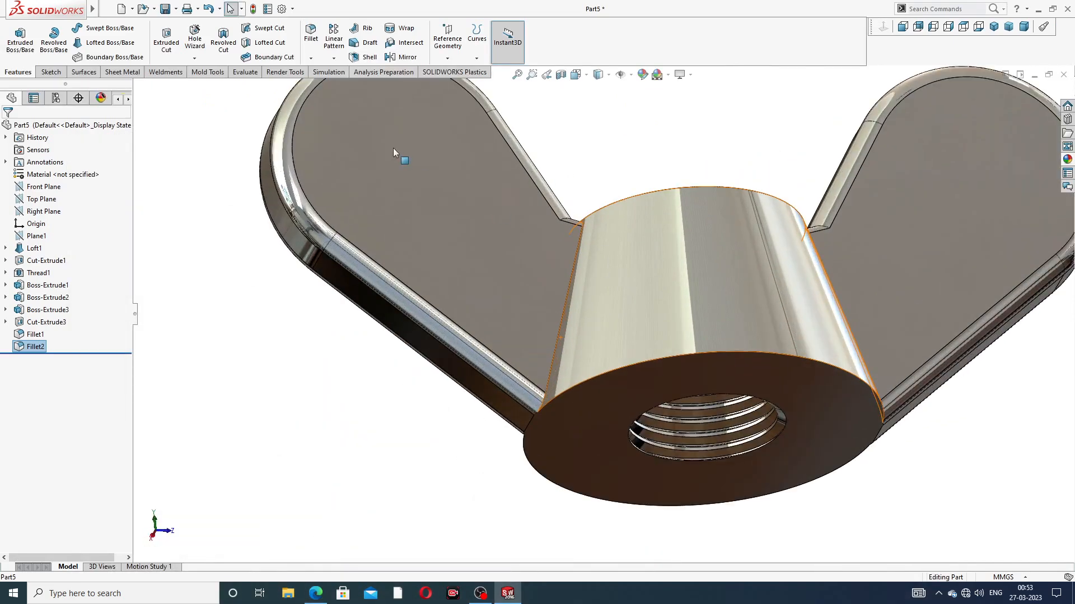
left_click(311, 34)
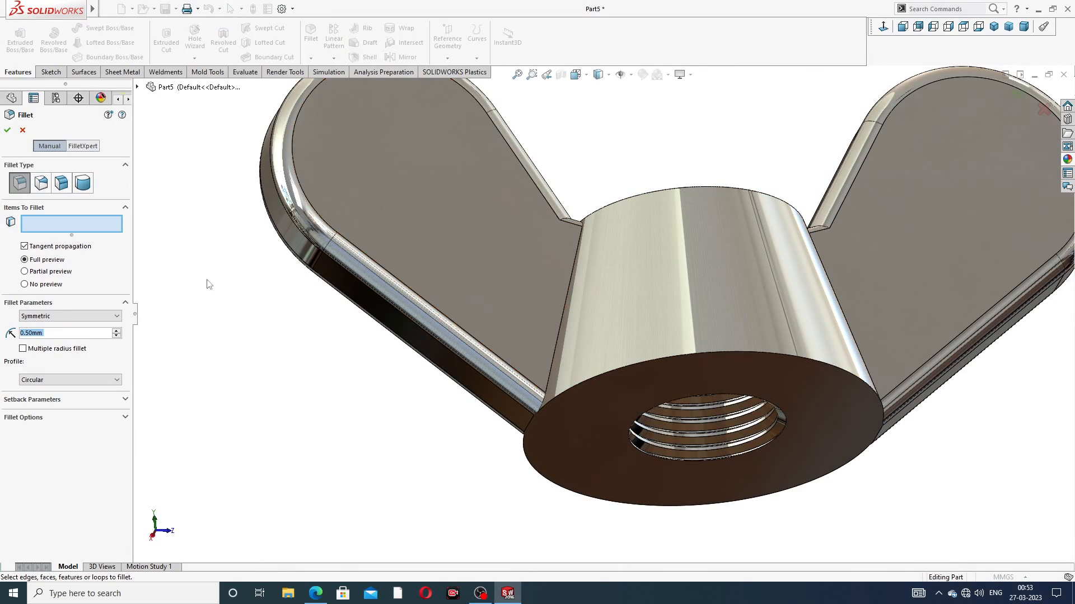
type("2")
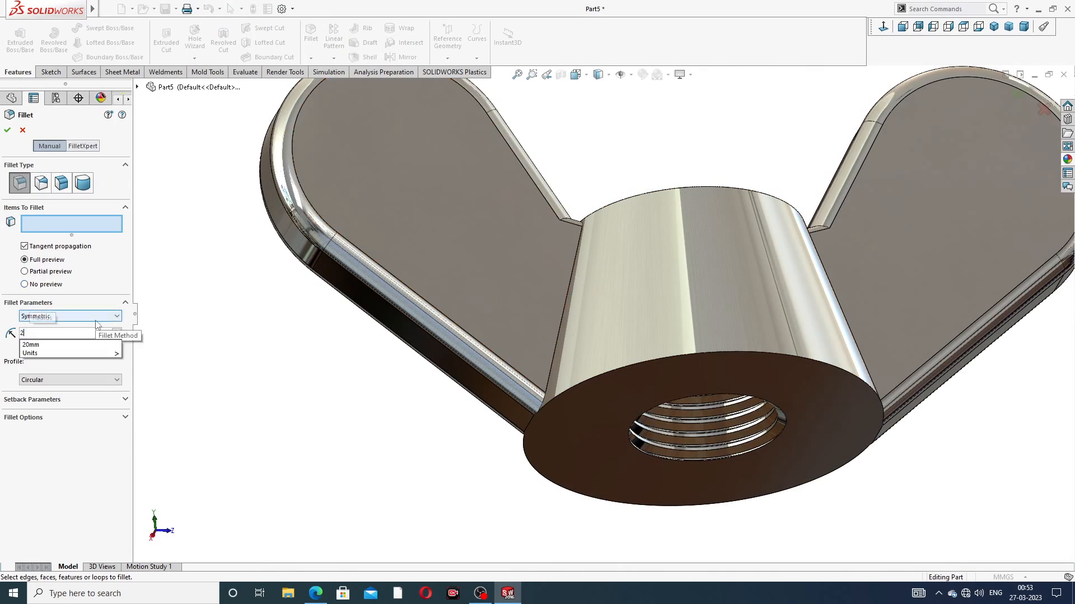
key("Return")
scroll(591, 268, "down", 3)
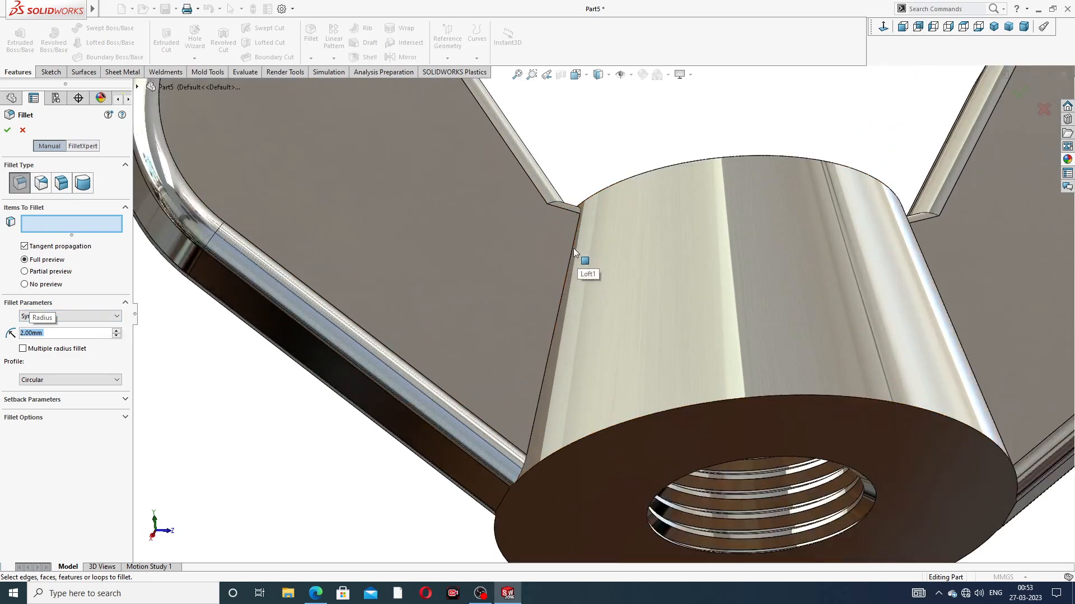
left_click(573, 246)
middle_click_drag(595, 252, 607, 329)
scroll(607, 320, "up", 3)
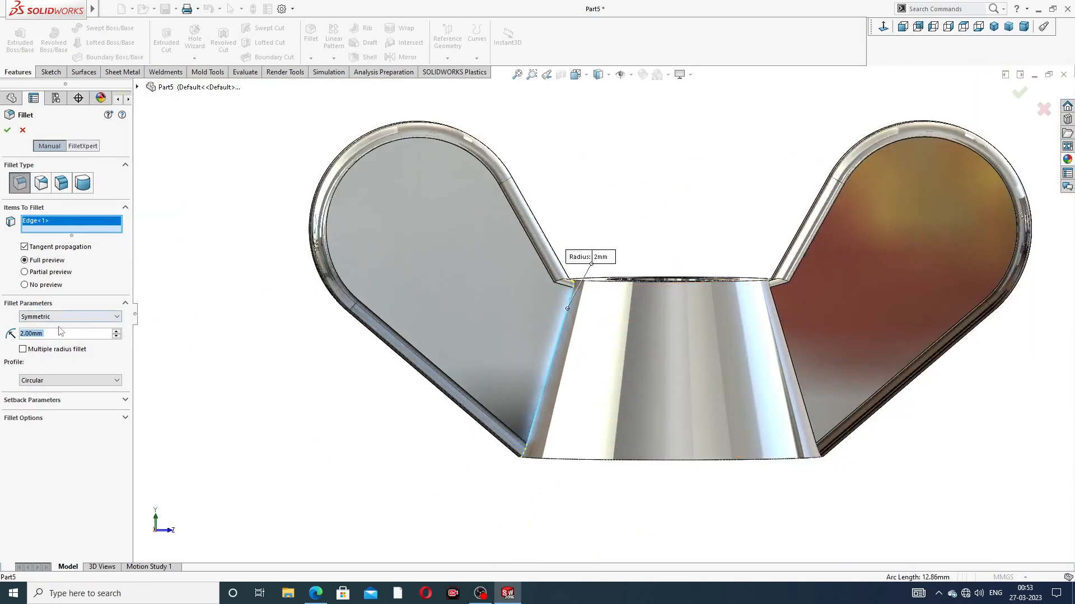
Step: Try radii of 1 mm and 0.5 mm on the same wing-to-body edge and cancel the fillet
type("1")
key("Return")
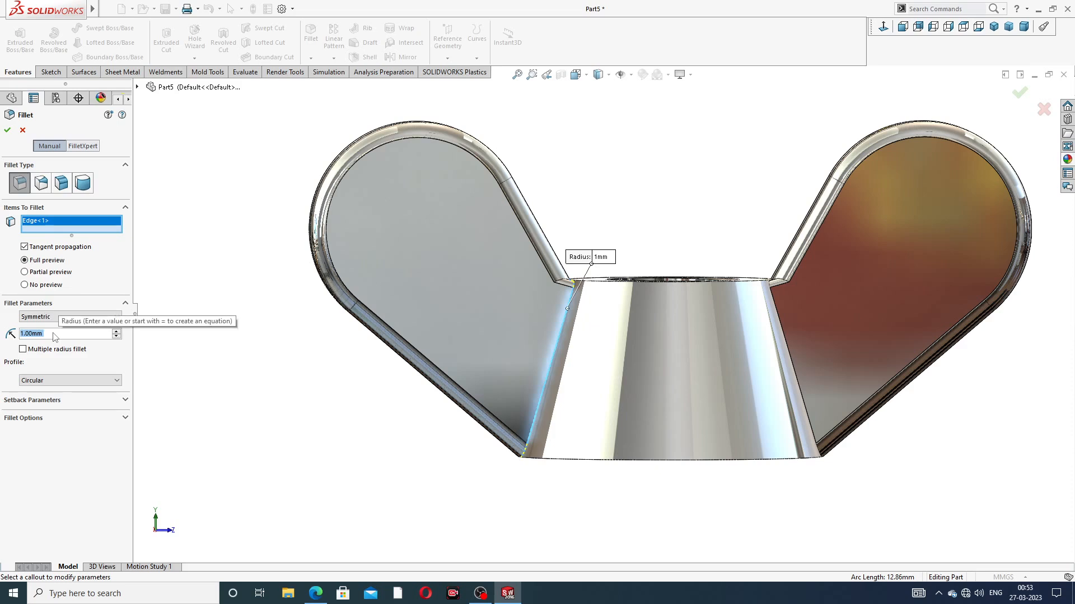
type("0.5")
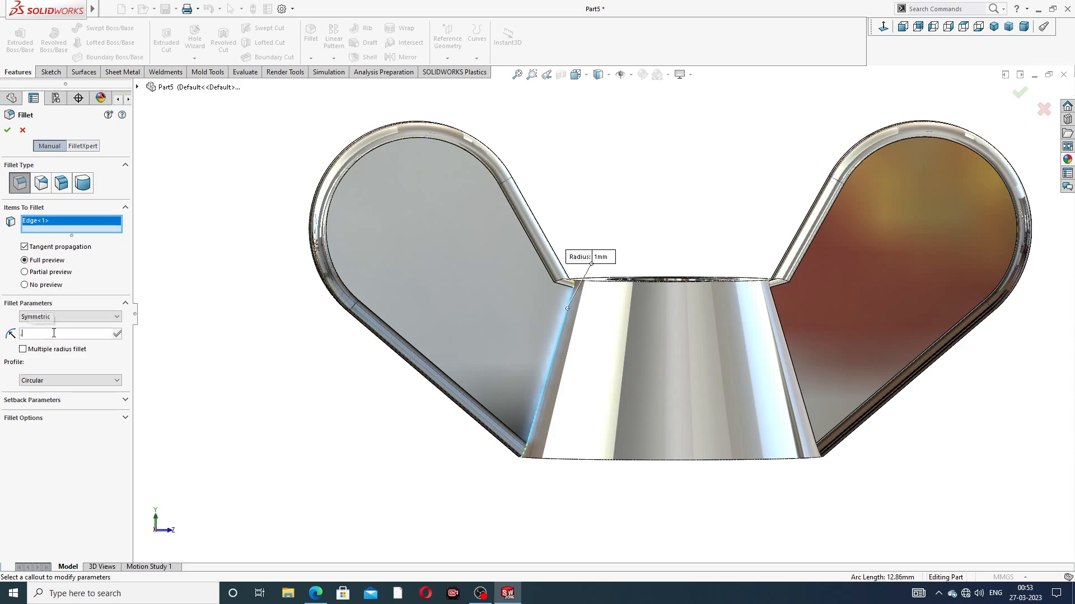
key("Return")
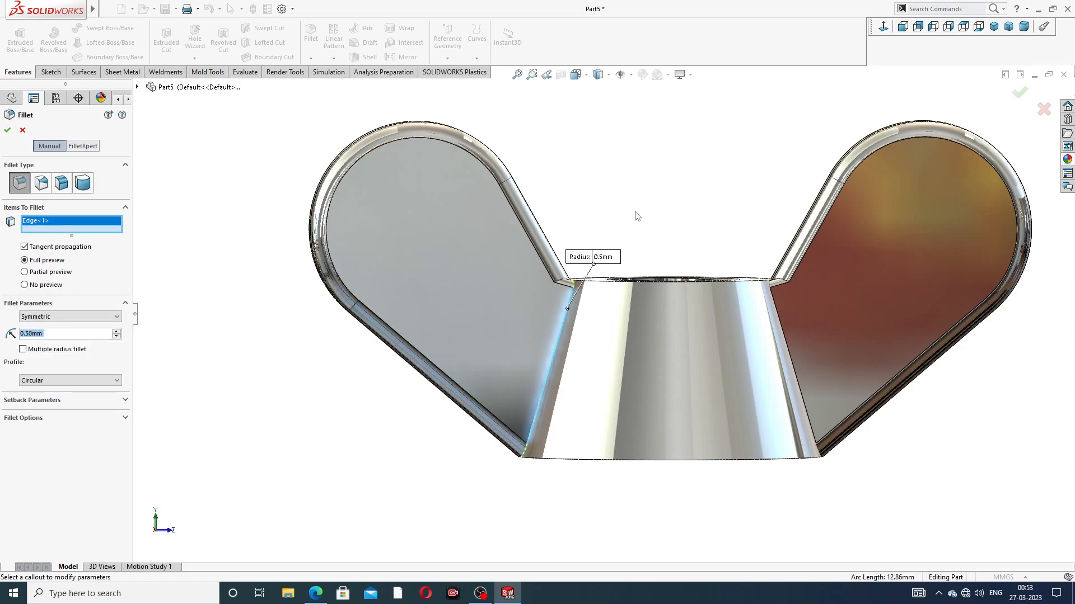
middle_click_drag(622, 288, 597, 318)
scroll(584, 316, "down", 5)
scroll(584, 317, "up", 1)
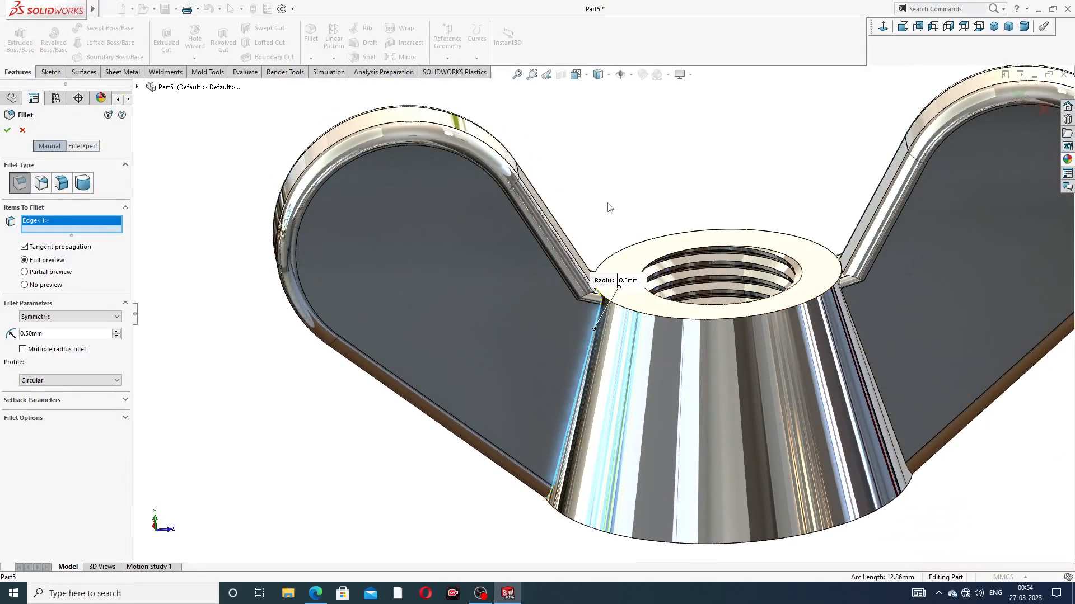
scroll(610, 208, "up", 5)
left_click(23, 131)
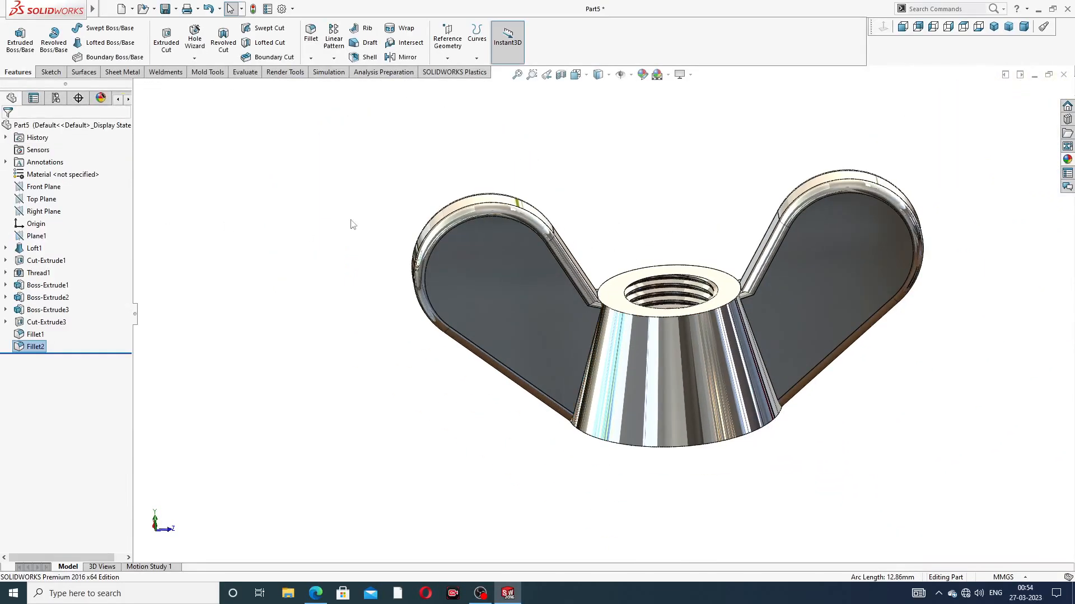
Step: Try a 0.2 mm fillet on the -Z wing's joint with the body, extending the selection to the connected edges on both wings
scroll(630, 358, "down", 5)
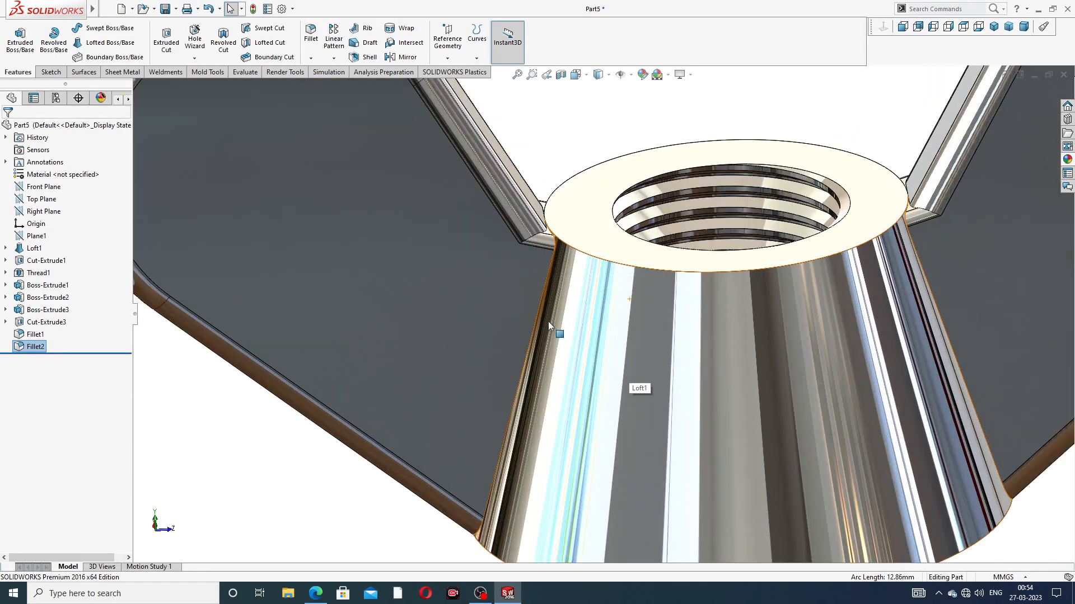
scroll(548, 322, "up", 5)
mouse_move(548, 322)
middle_mouse_down()
mouse_move(586, 313)
mouse_move(575, 312)
middle_mouse_up()
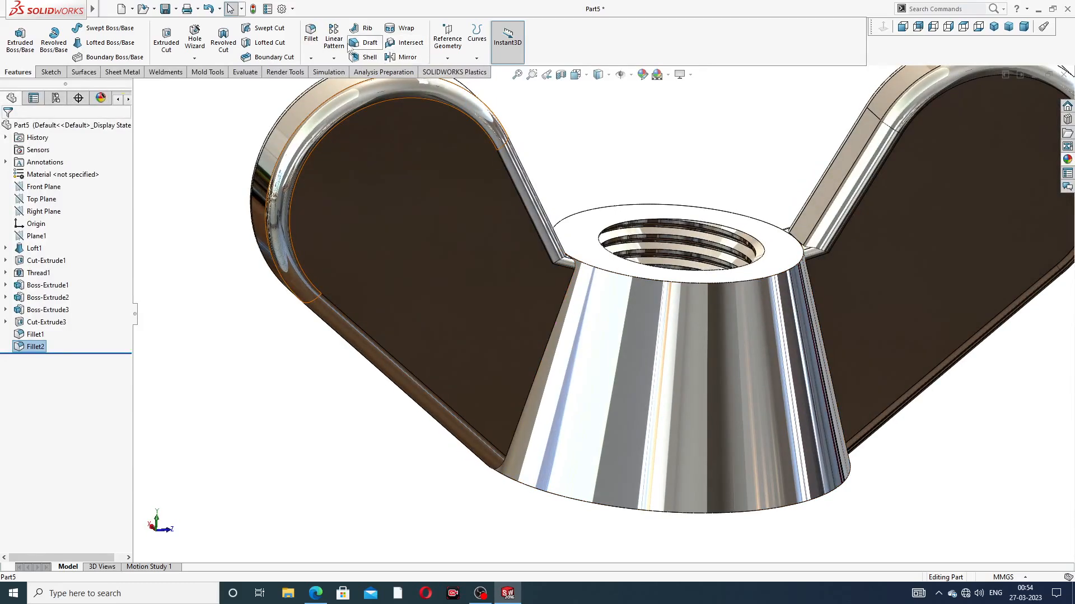
left_click(310, 34)
scroll(595, 308, "down", 3)
scroll(595, 308, "down", 2)
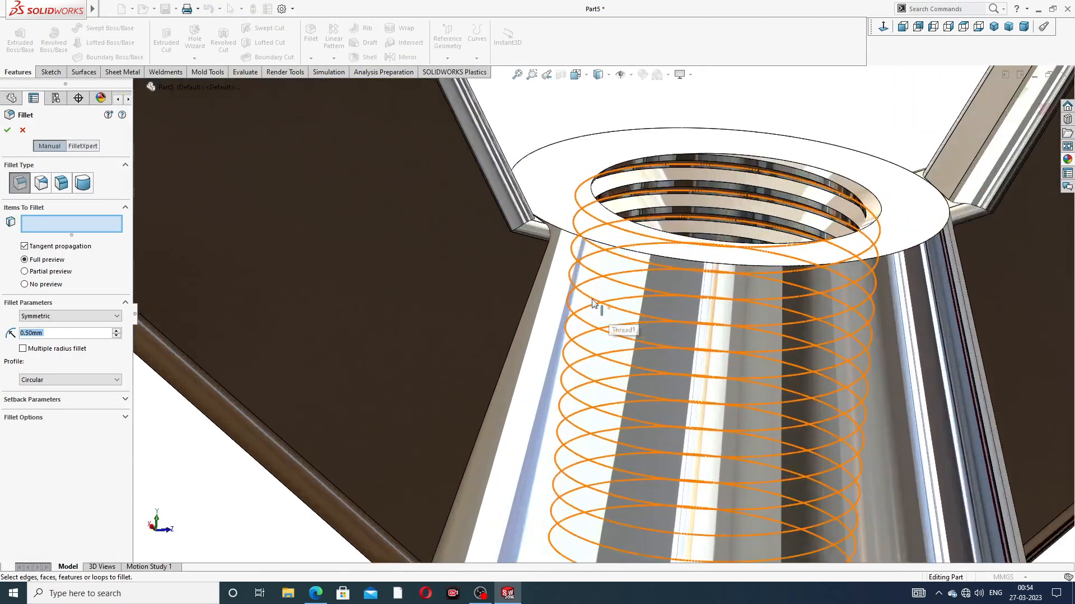
type(".2")
key("Return")
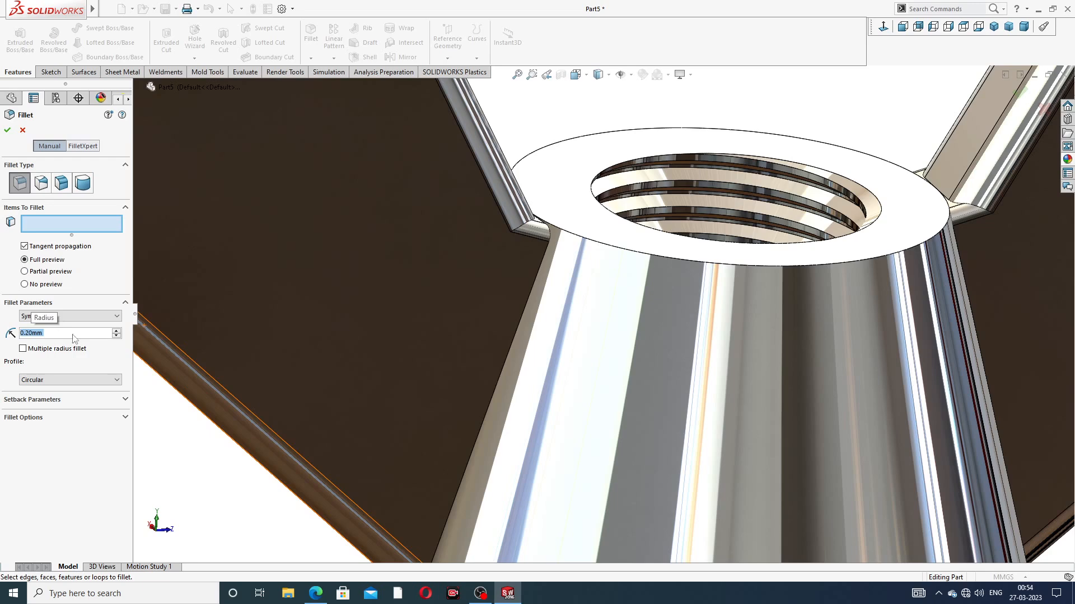
left_click(536, 277)
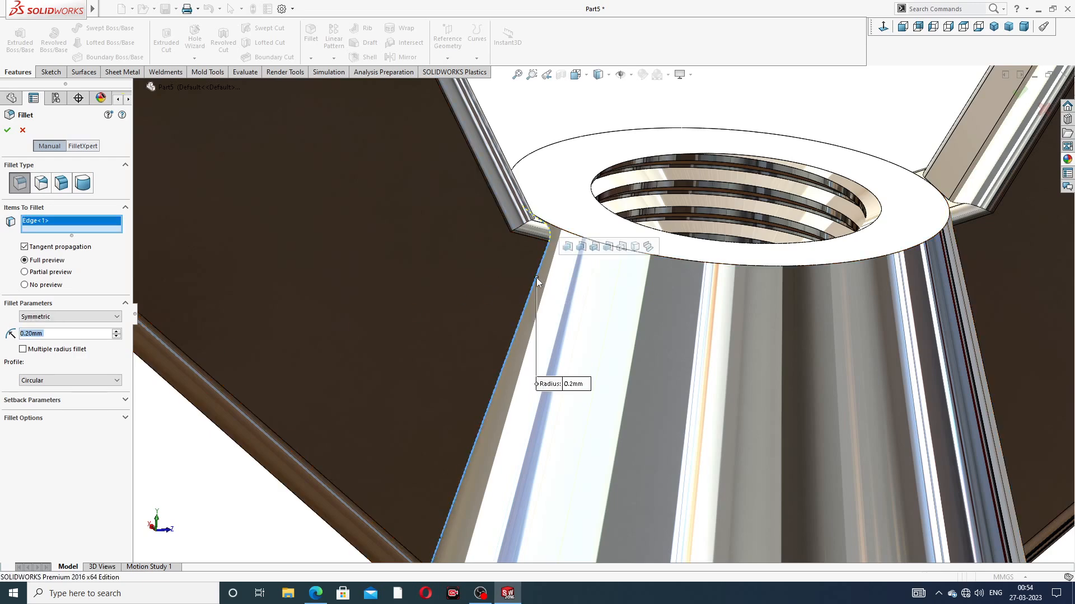
left_click(567, 247)
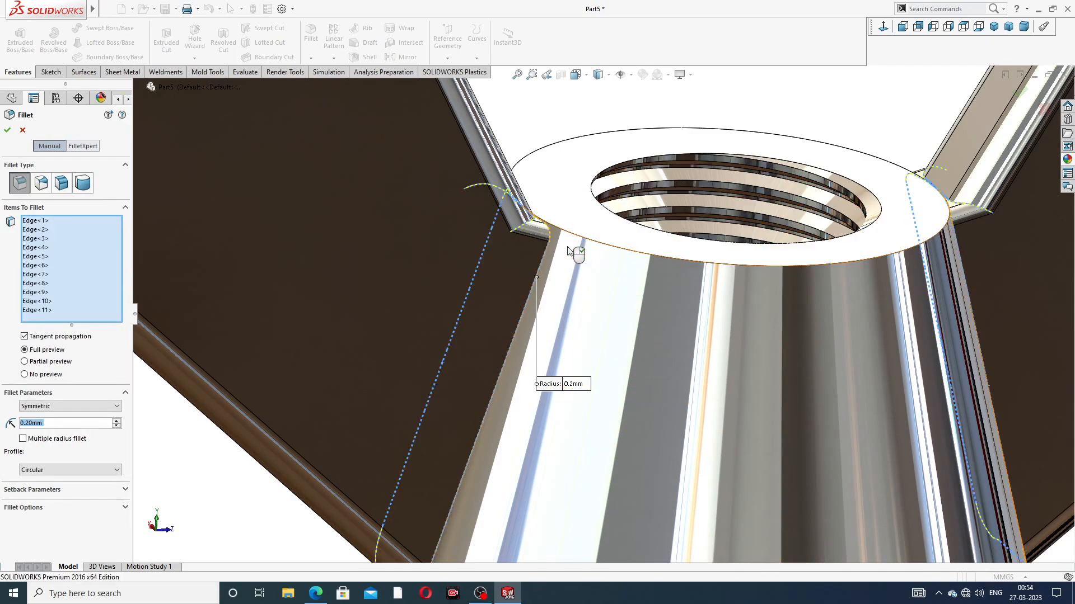
Step: Inspect the selected joint edges beside the body's rim and cancel the 0.2 mm fillet
scroll(532, 246, "down", 3)
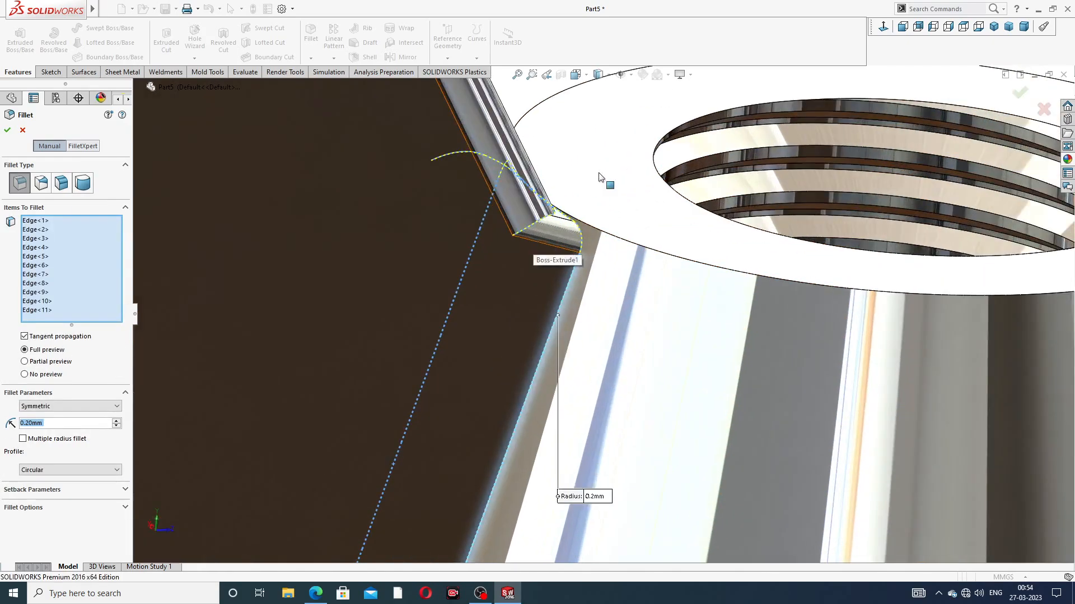
middle_click_drag(563, 267, 565, 302)
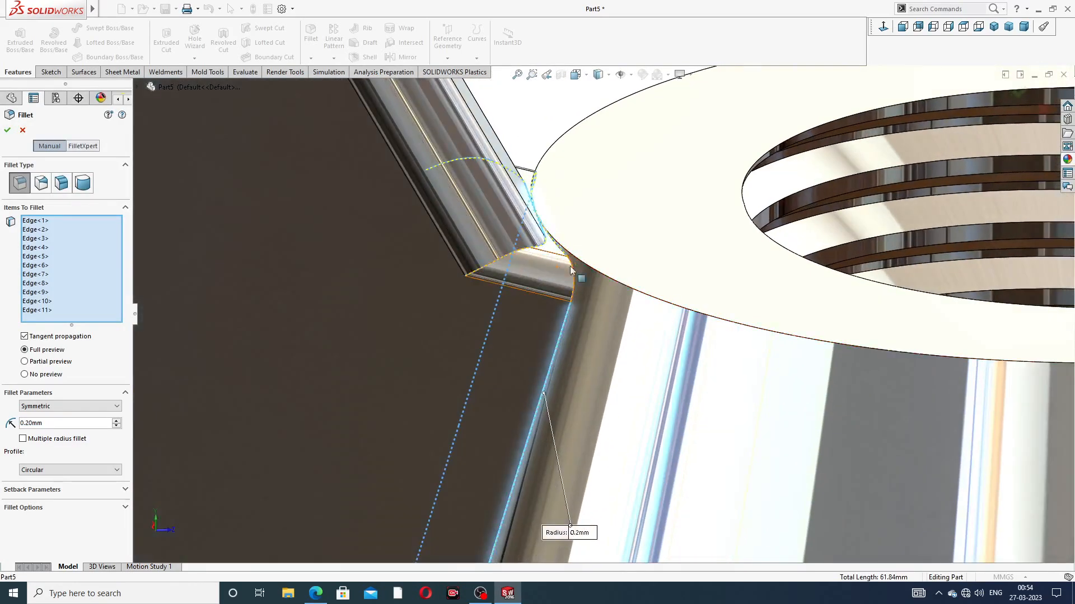
scroll(569, 315, "up", 5)
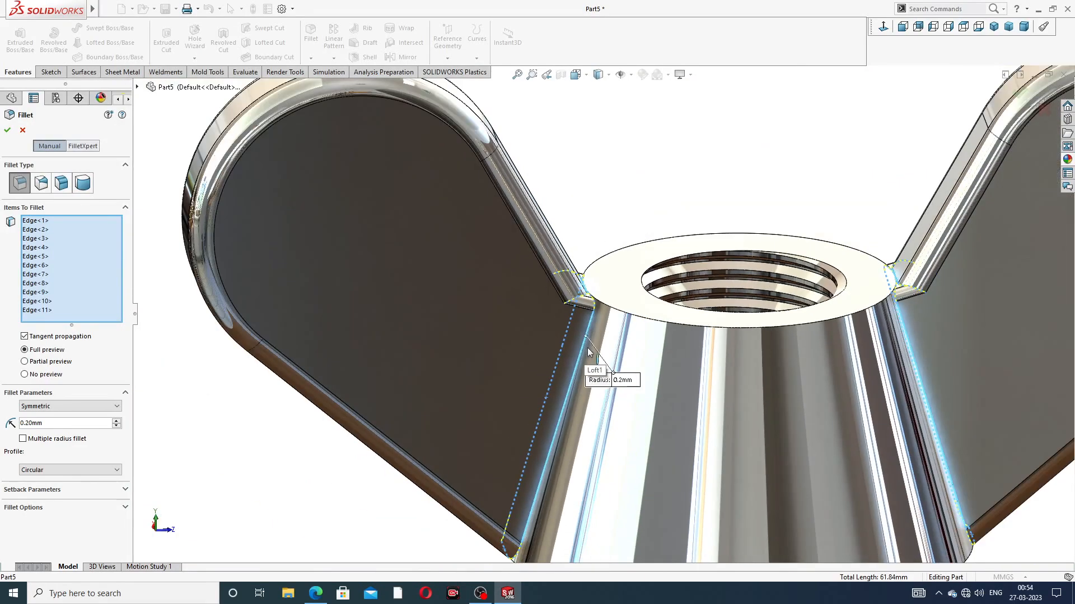
scroll(597, 386, "up", 1)
middle_click_drag(598, 387, 585, 361)
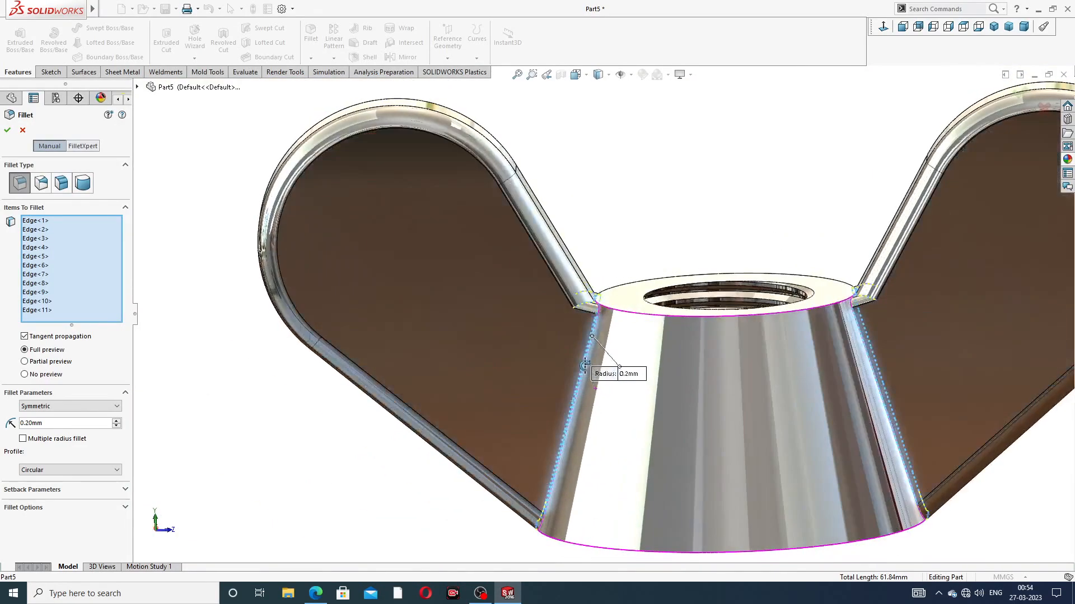
left_click(23, 131)
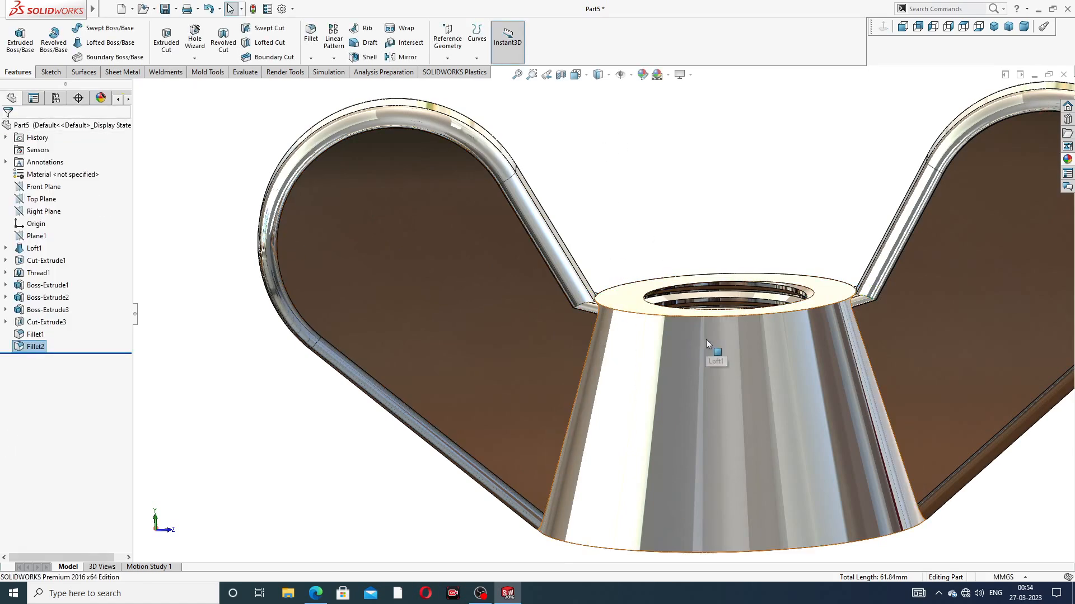
Step: Try a 4 mm fillet on the -Z wing's joint edge above the bottom face and cancel it
scroll(706, 340, "up", 5)
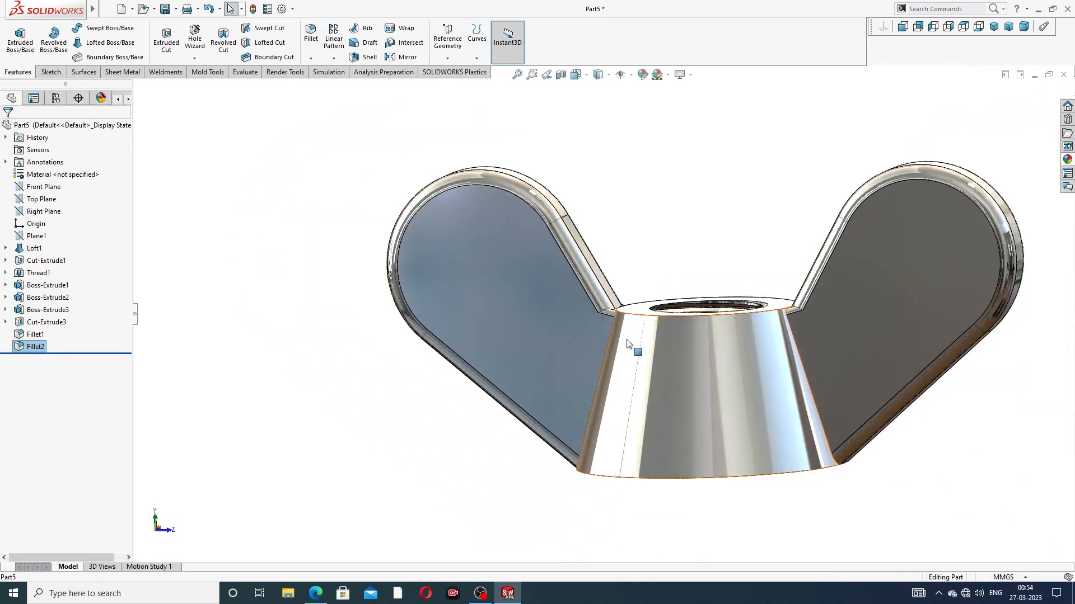
middle_click_drag(627, 343, 626, 417)
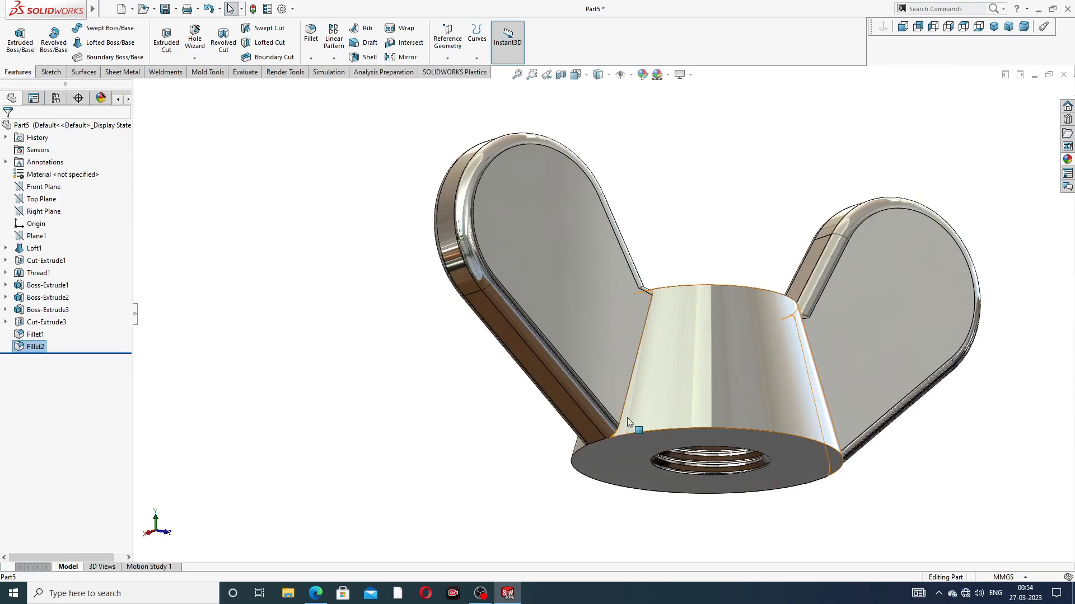
scroll(628, 415, "down", 5)
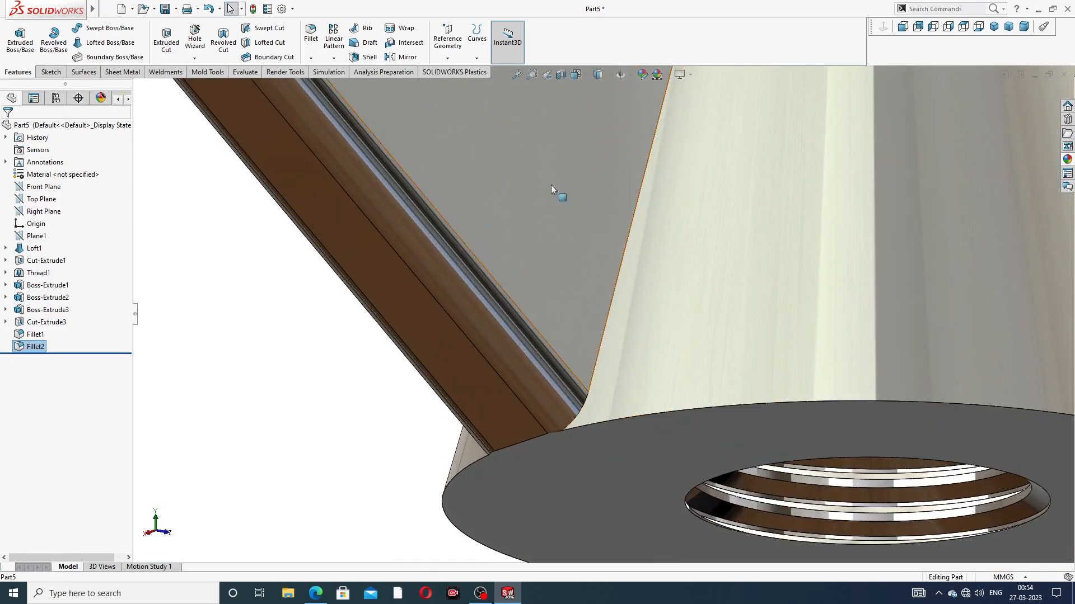
left_click(312, 38)
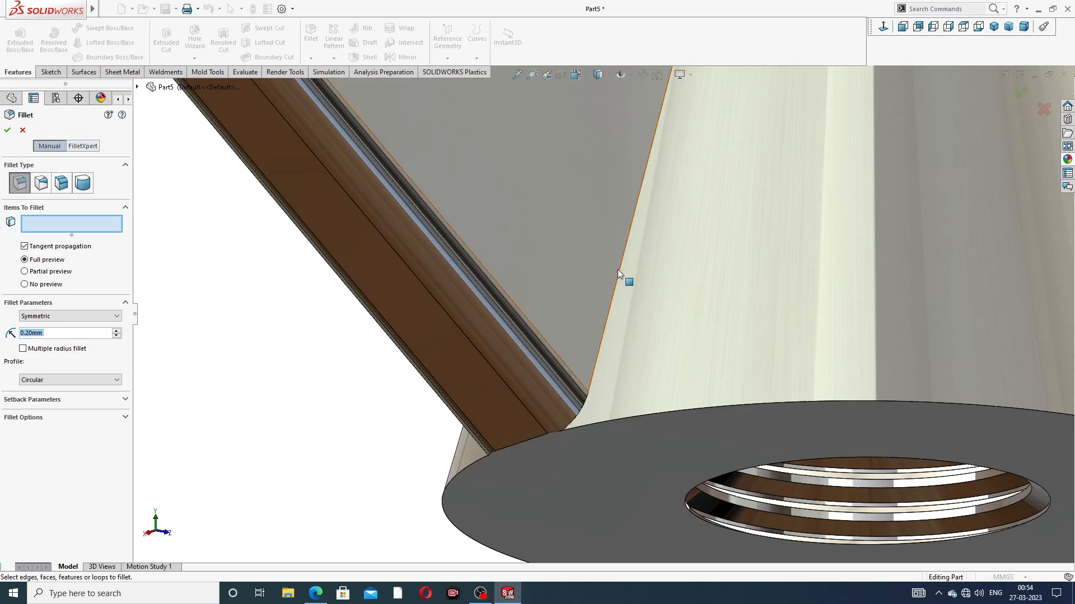
type("1")
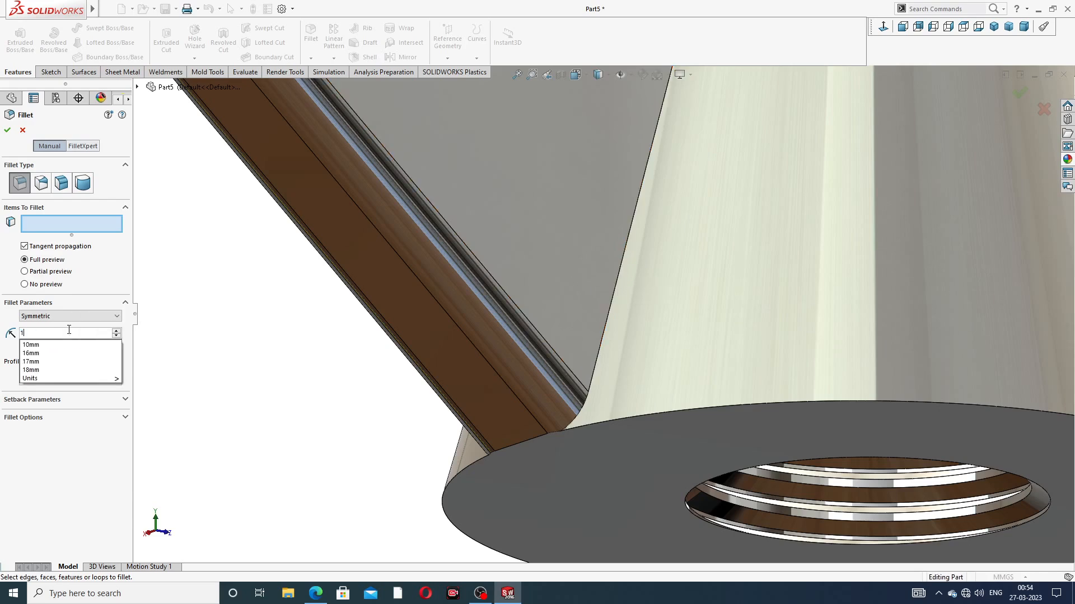
key("Return")
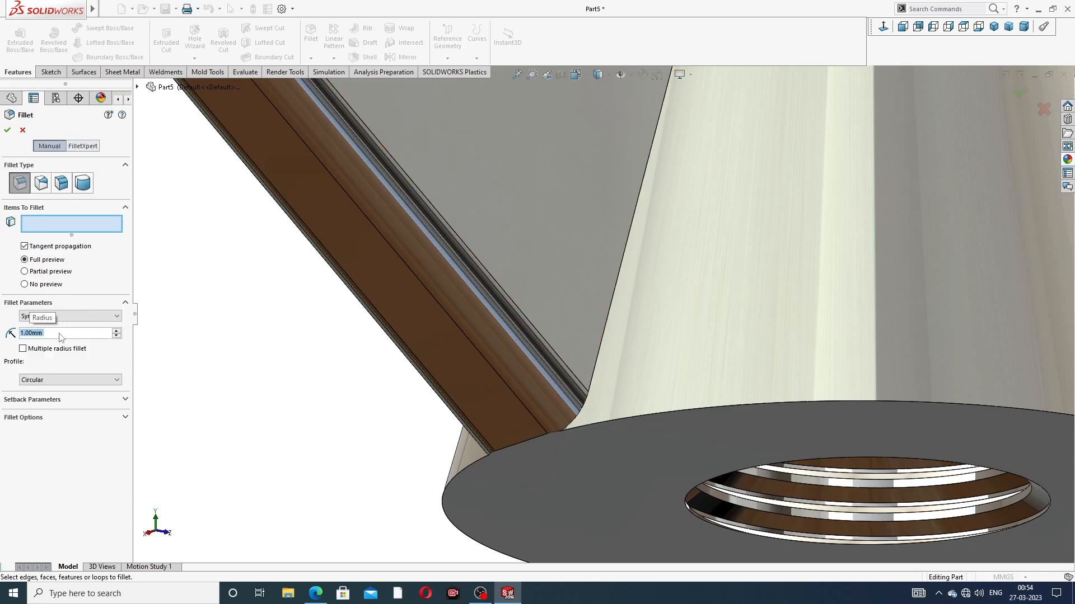
type("4")
key("Return")
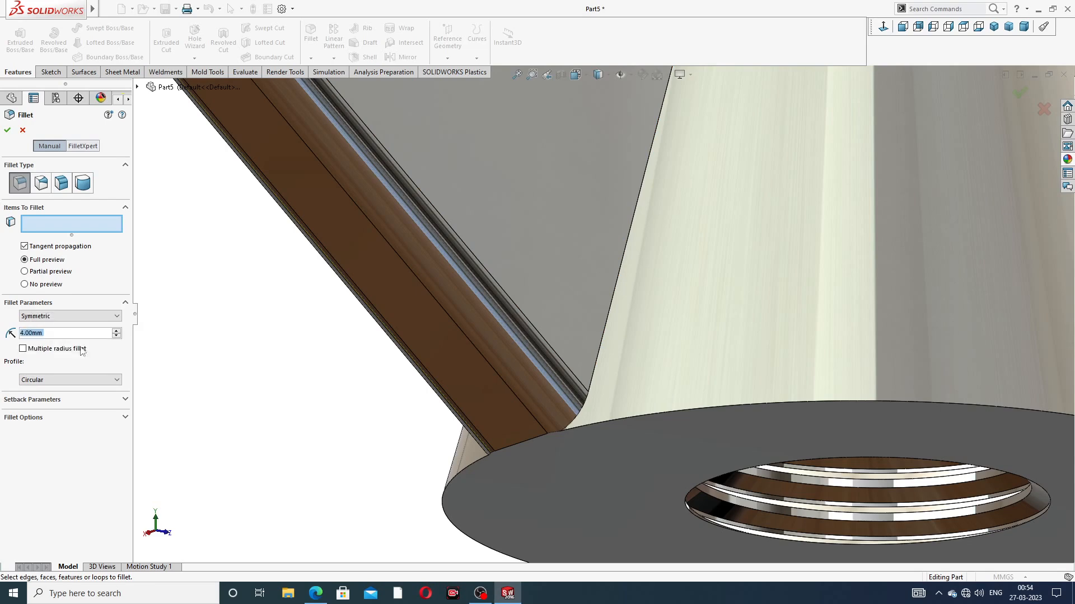
left_click(623, 261)
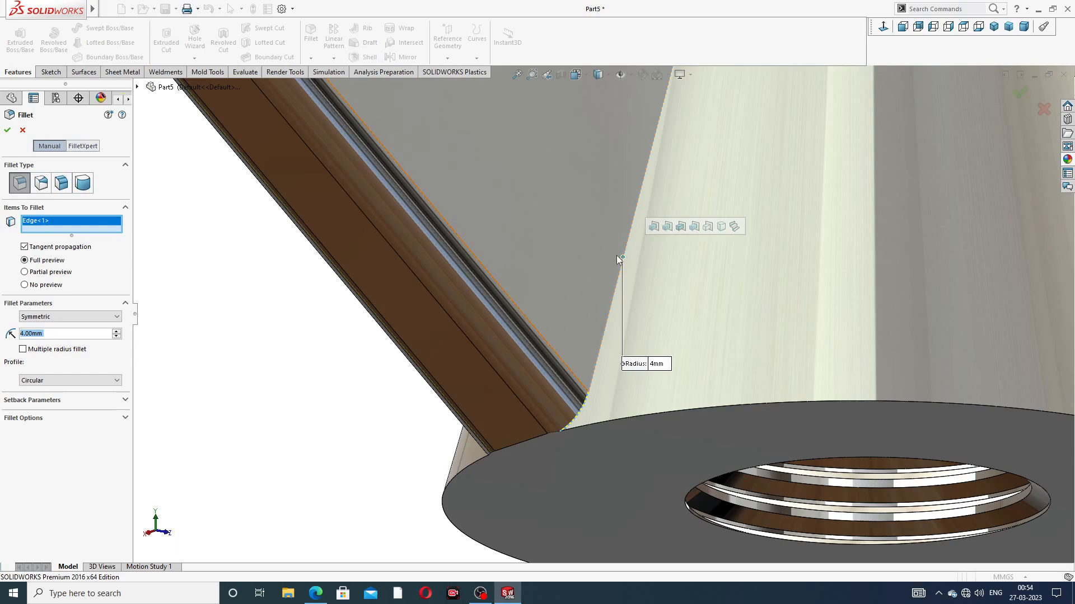
left_click(23, 131)
Step: Undo the wing fillets and the bottom cut, going back to editing the sketch on the body's bottom face
scroll(517, 172, "up", 10)
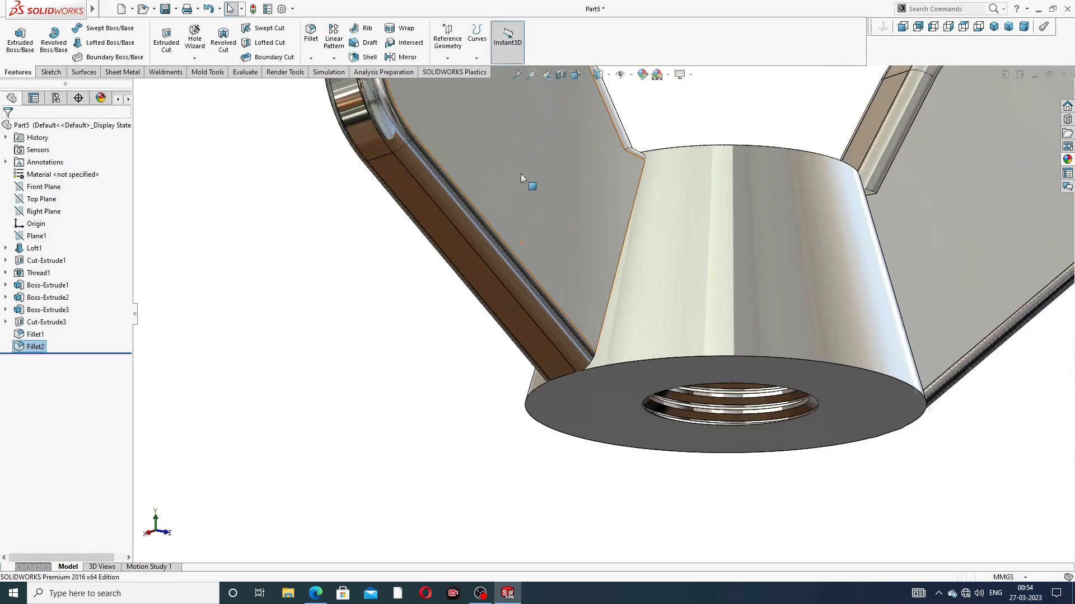
middle_click_drag(582, 167, 616, 190)
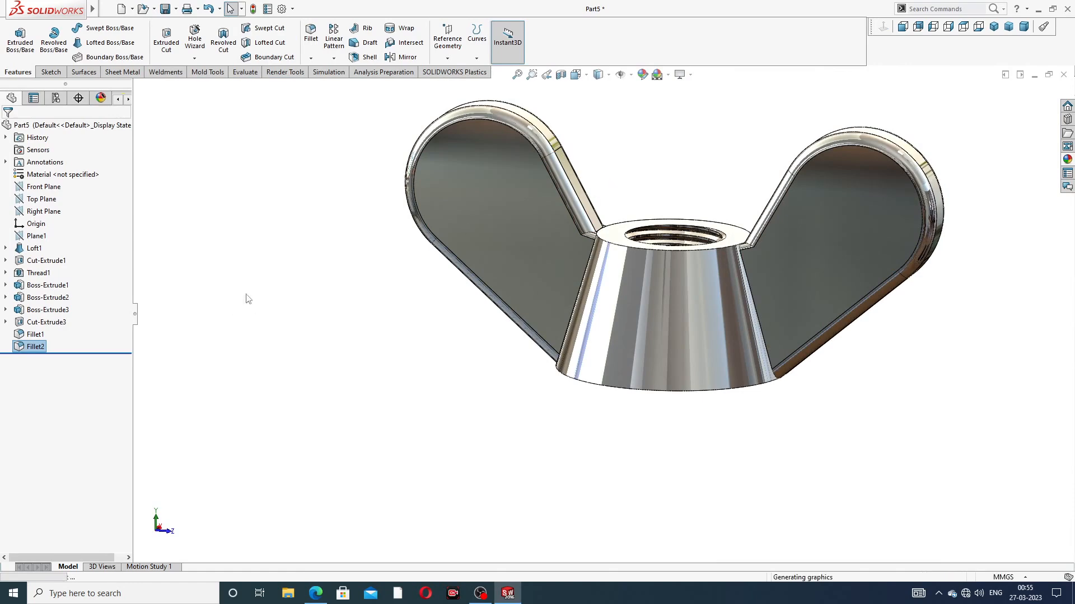
key("ctrl+z")
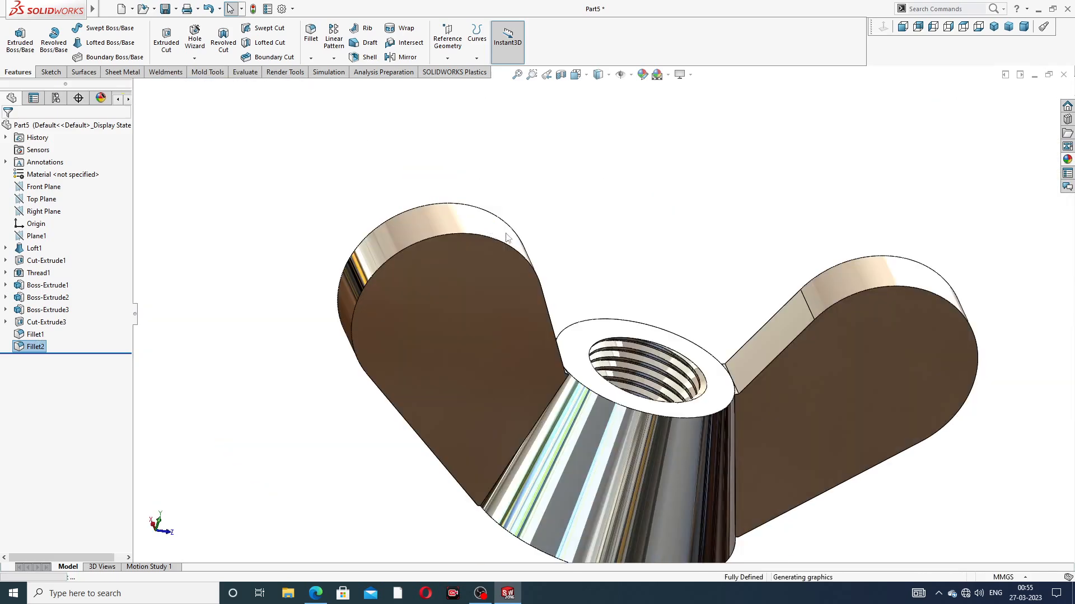
key("ctrl+z")
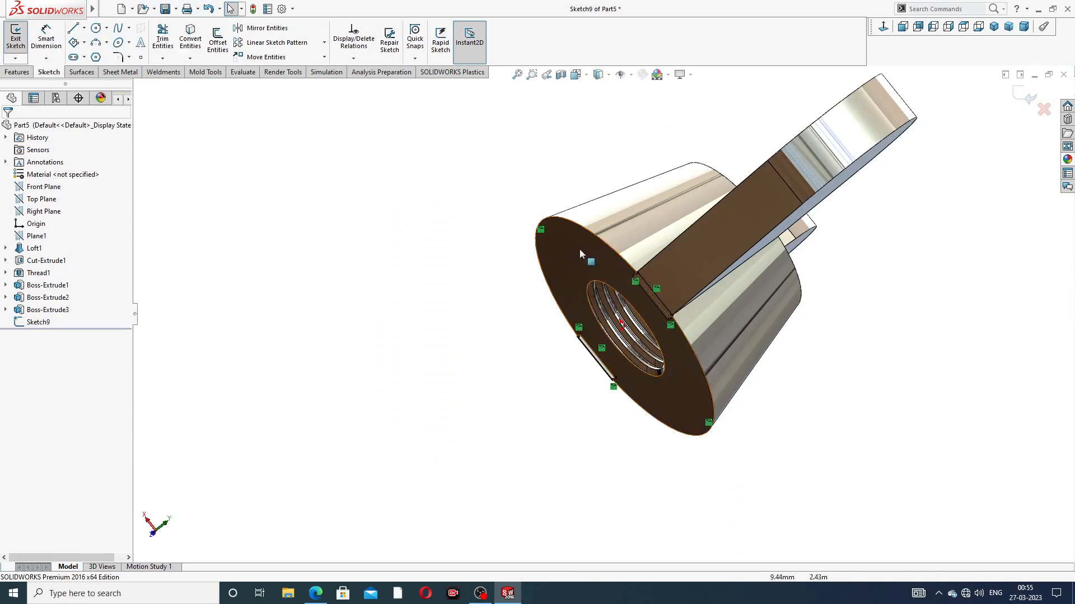
Step: Extrude-cut the bottom-face sketch 5 mm blind in the reversed direction, flipping the side to cut
middle_click_drag(614, 195, 703, 223)
scroll(566, 224, "up", 2)
middle_click_drag(565, 223, 576, 277)
scroll(595, 216, "down", 2)
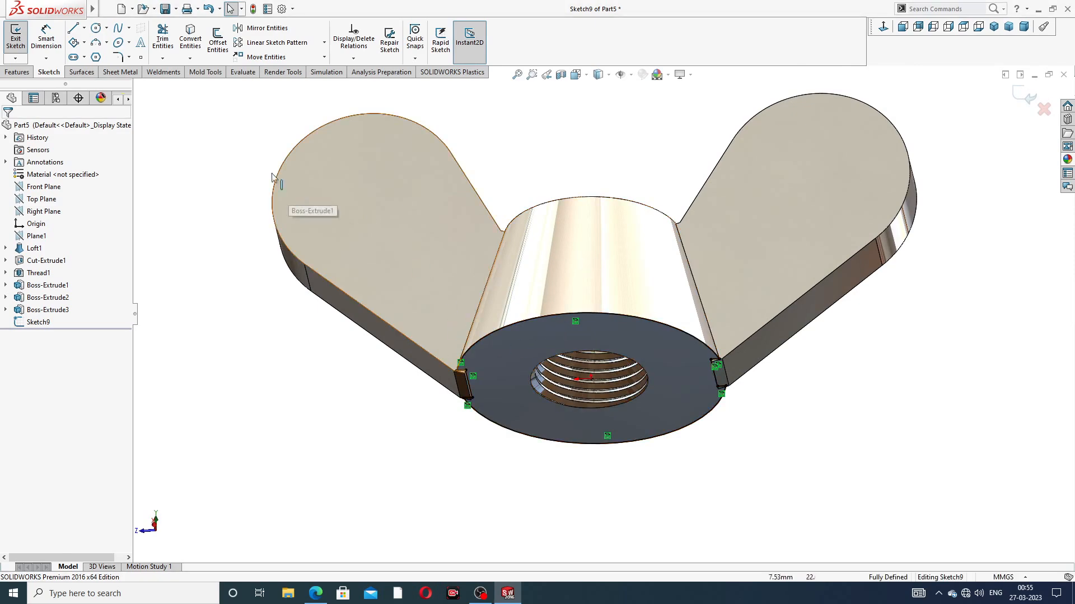
left_click(17, 72)
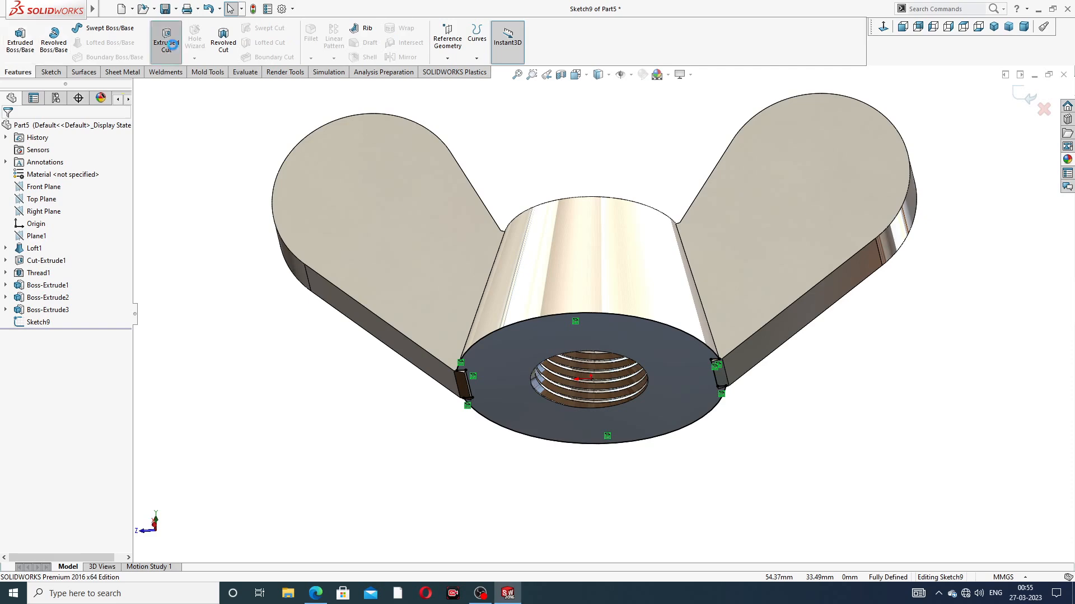
left_click(167, 42)
middle_click_drag(515, 218, 459, 284)
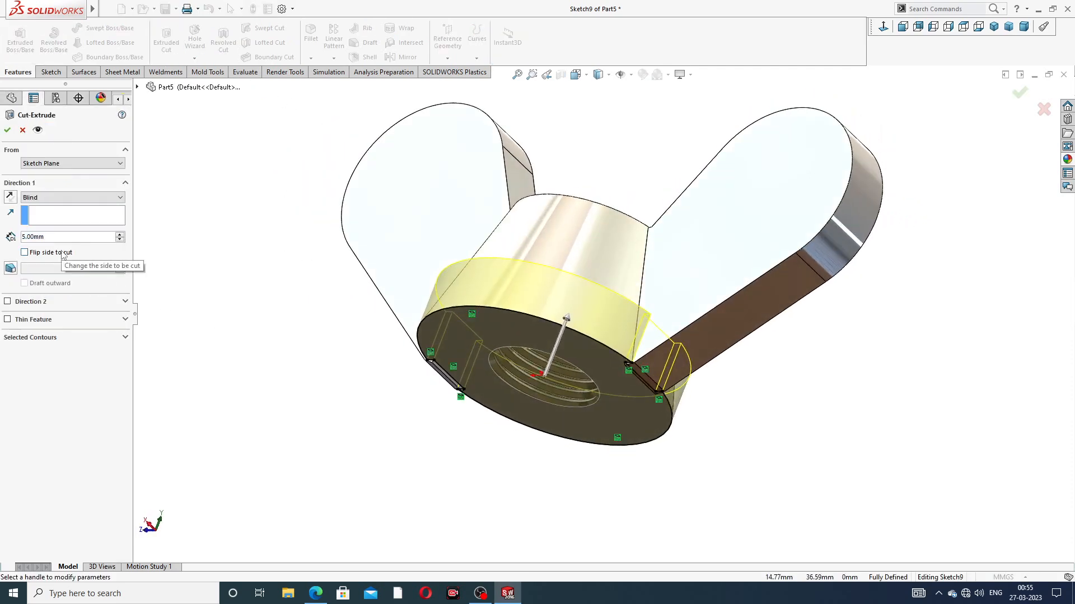
left_click(10, 197)
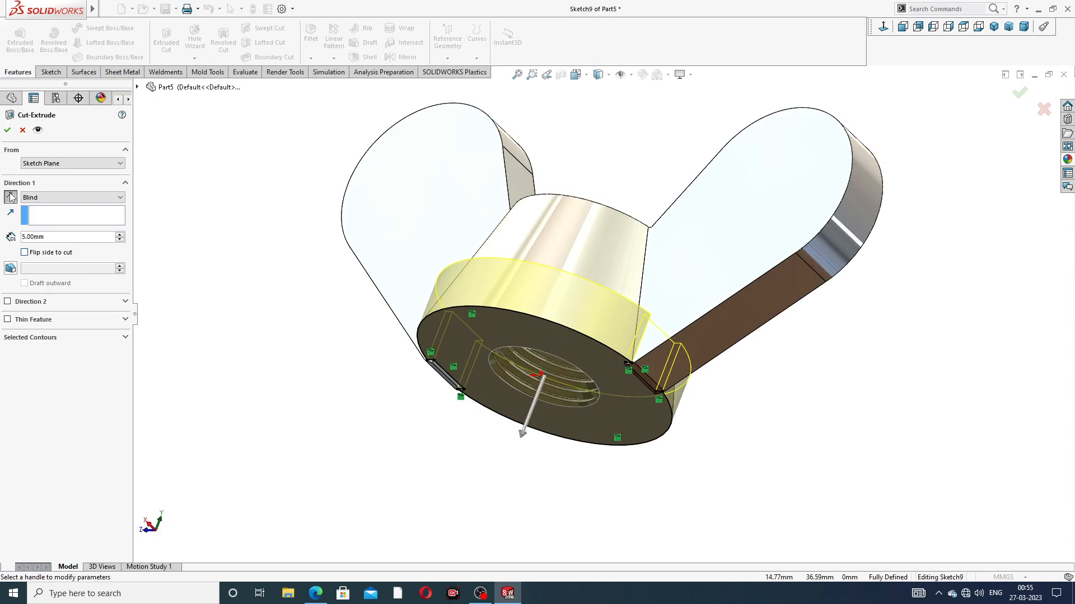
left_click(43, 253)
left_click(8, 131)
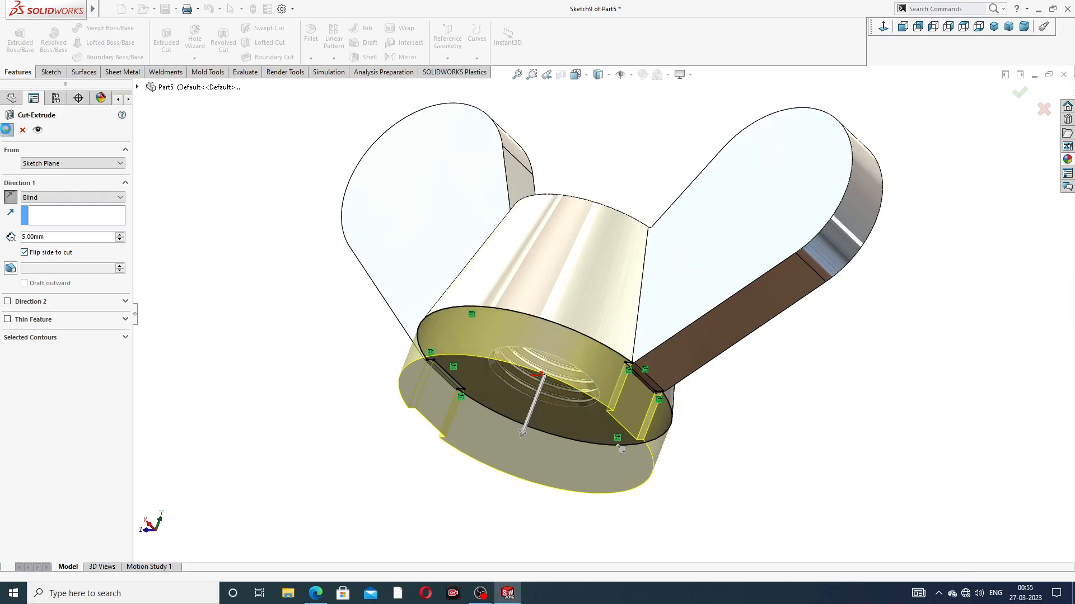
left_click(276, 248)
scroll(421, 309, "up", 2)
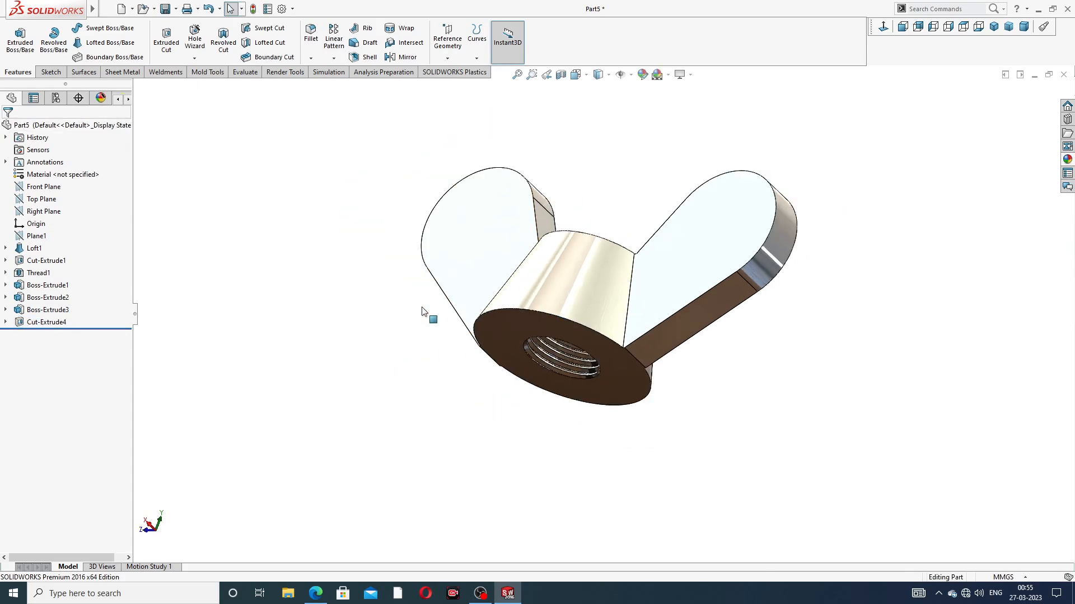
Step: Set up a 1 mm fillet on the four slanted edges where both wings' flat faces meet the conical body
middle_click_drag(478, 228, 525, 241)
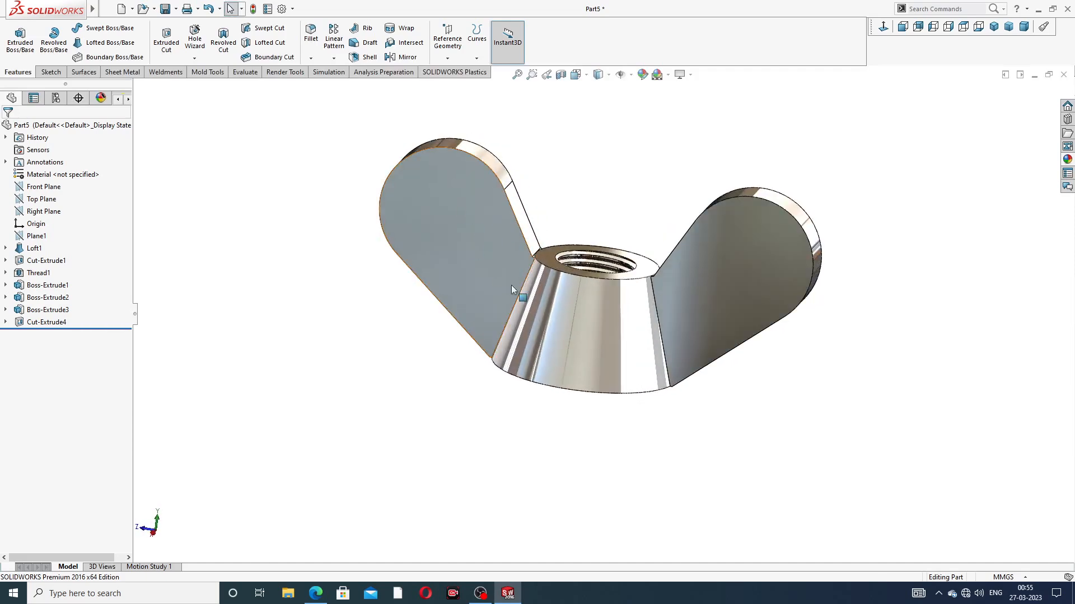
scroll(508, 283, "down", 4)
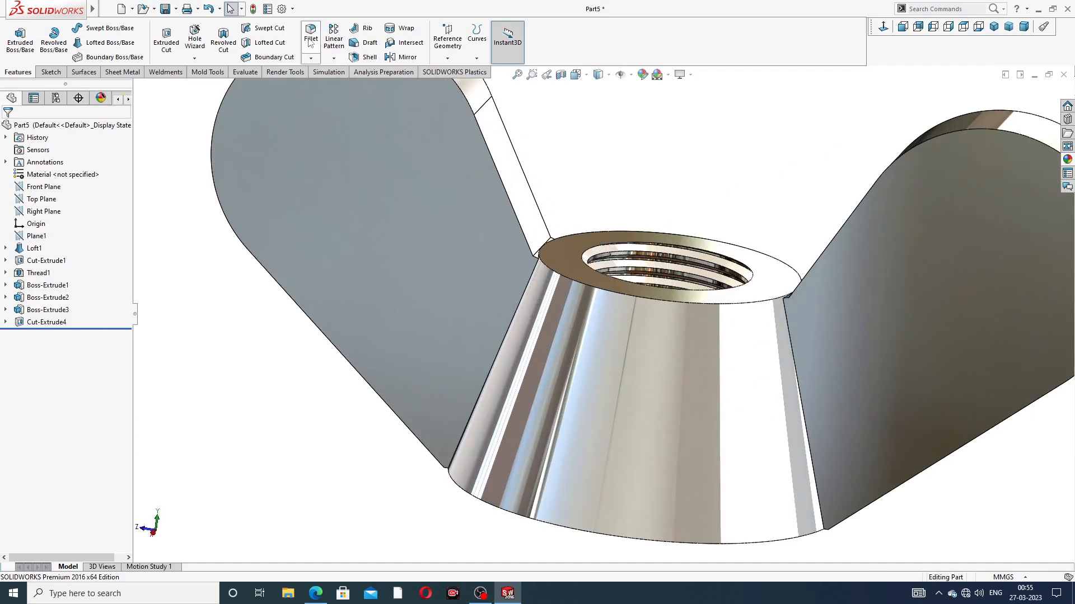
left_click(311, 43)
left_click(91, 334)
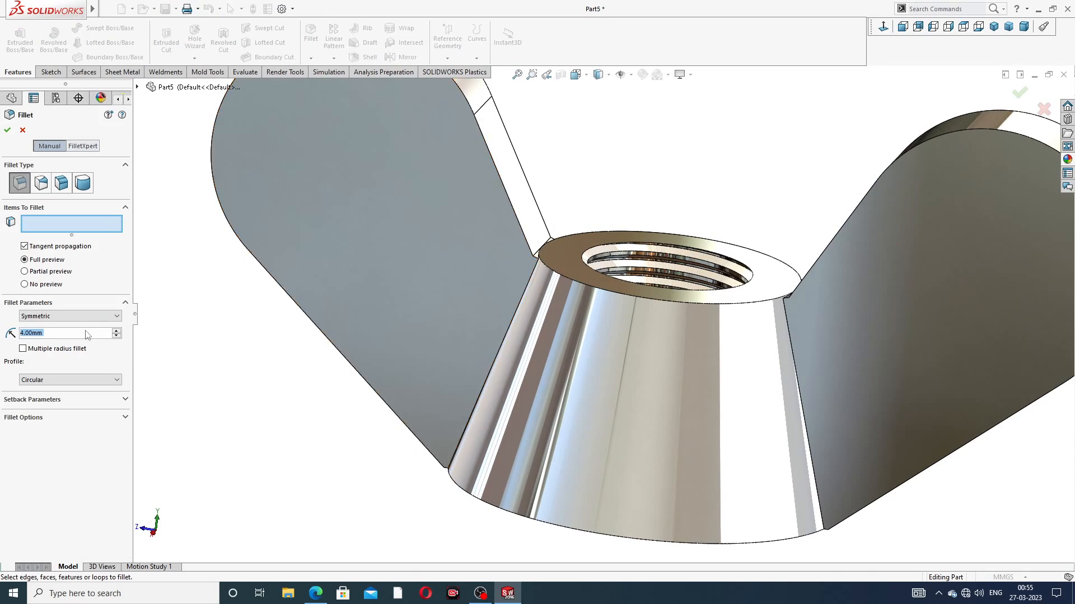
type("1")
key("Return")
middle_click_drag(490, 344, 524, 298)
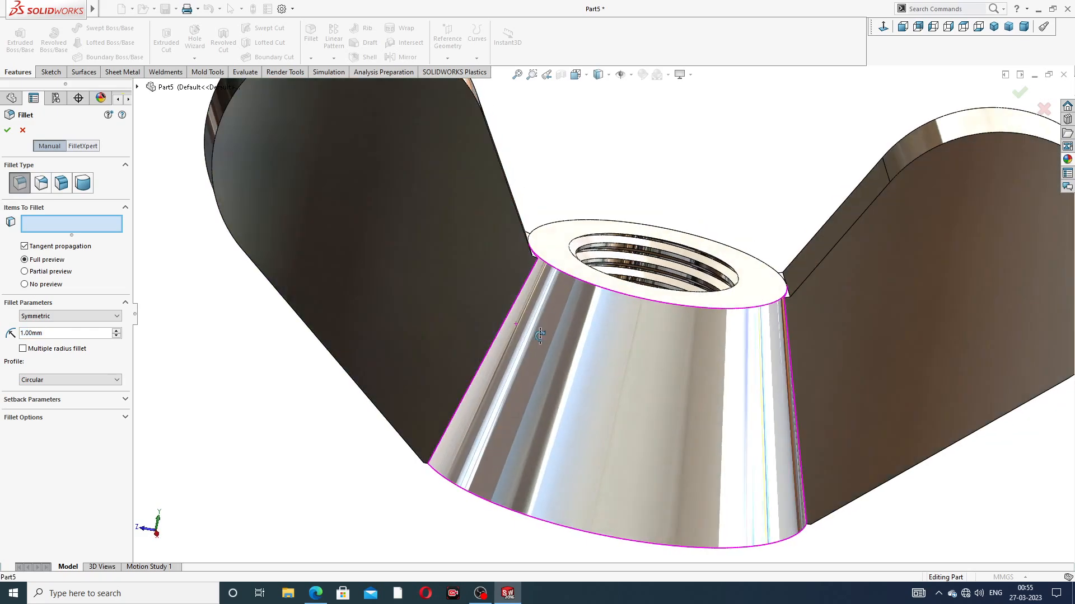
left_click(525, 294)
middle_click_drag(536, 196, 545, 216)
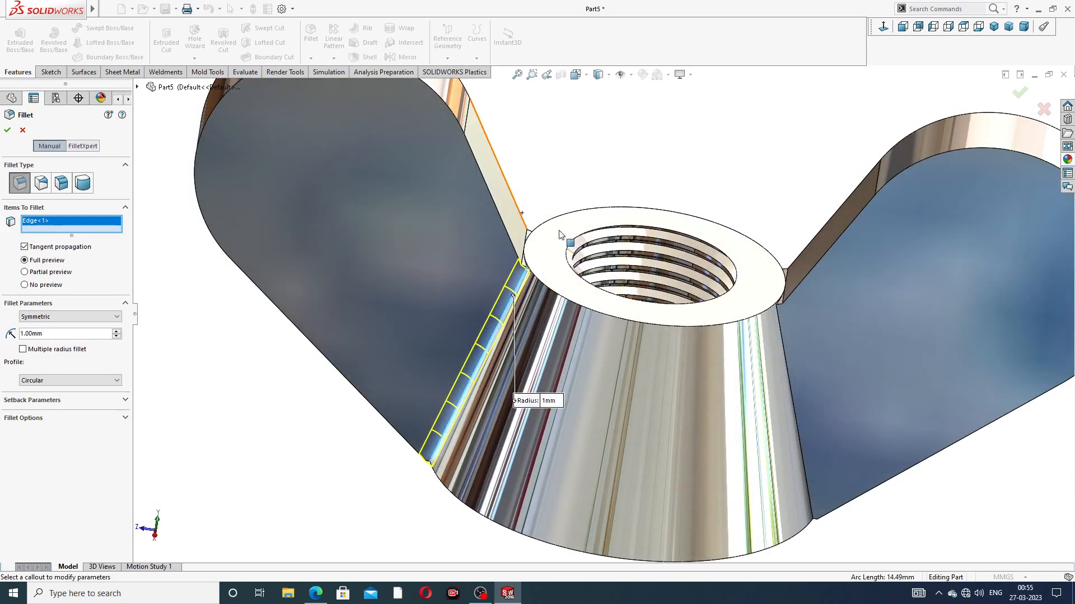
left_click(790, 305)
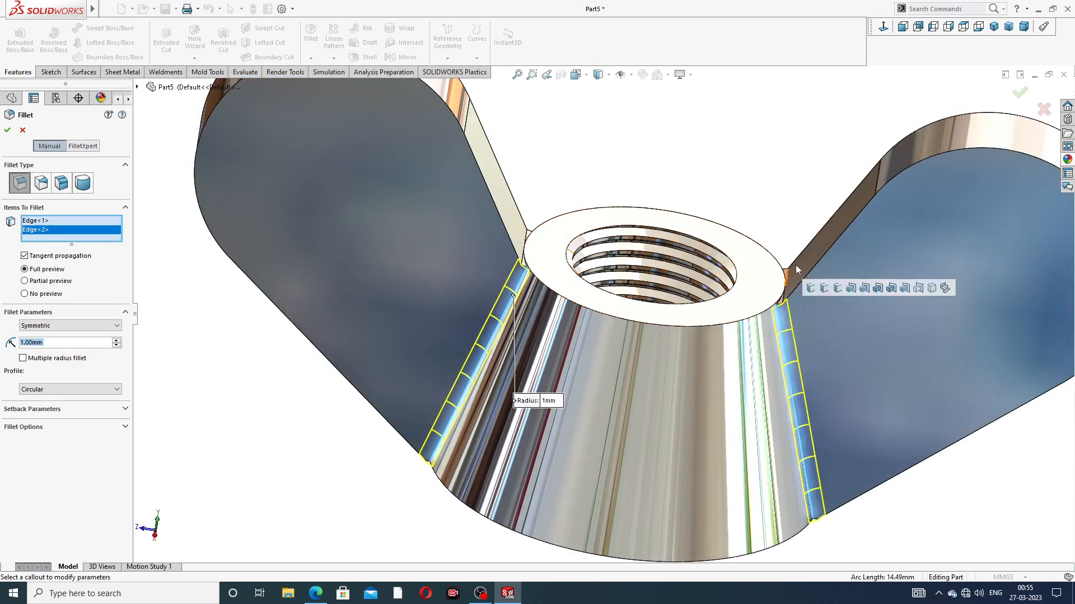
middle_click_drag(520, 168, 629, 120)
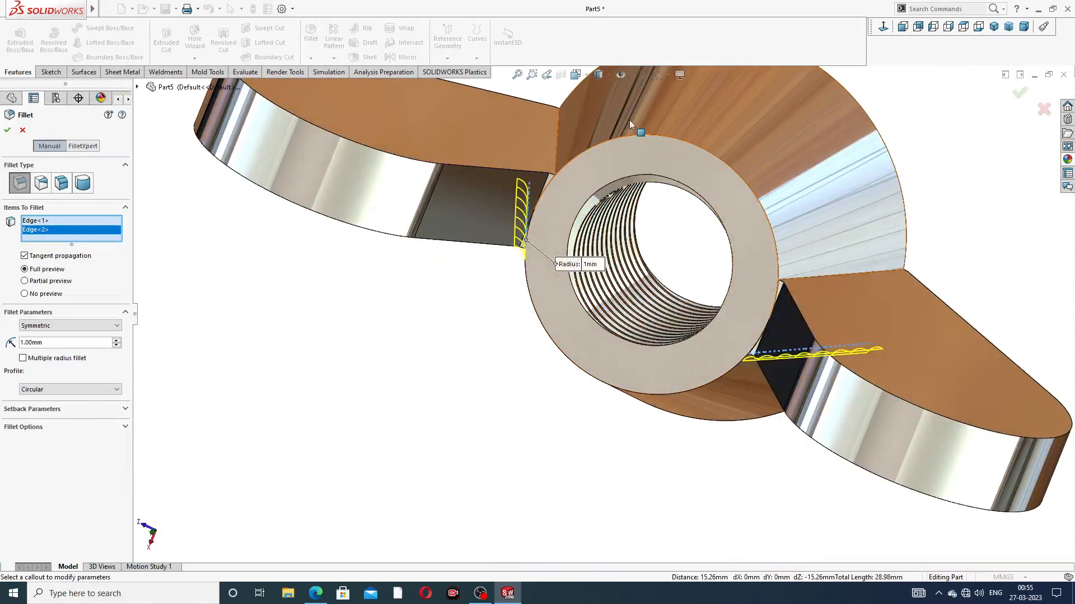
left_click(559, 139)
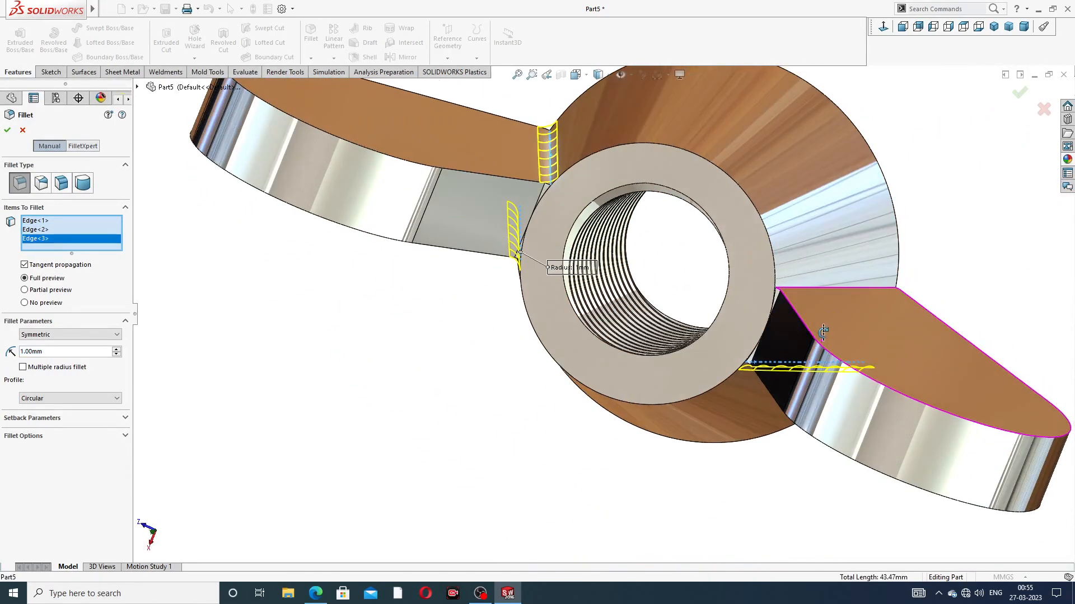
left_click(819, 288)
middle_click_drag(562, 226, 557, 150)
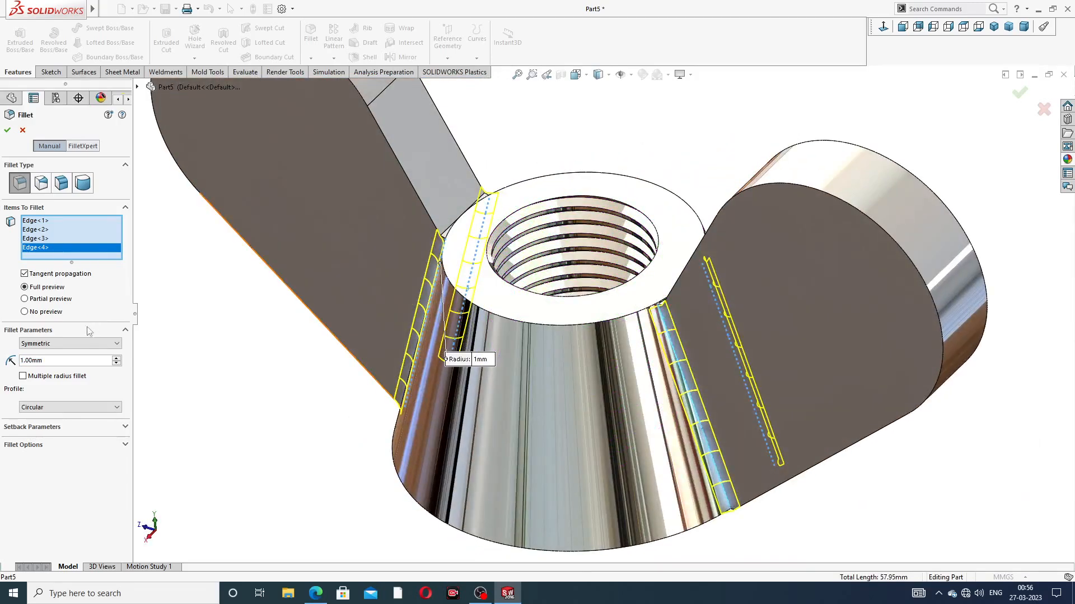
Step: Try a 2 mm radius on the four wing-to-body joint edges
type("2")
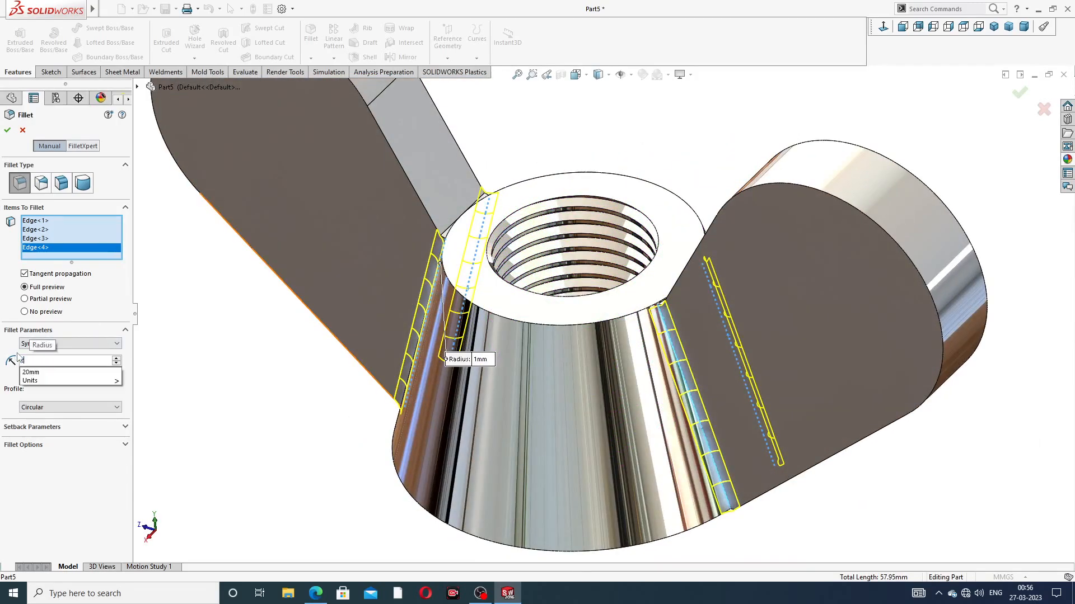
key("Return")
middle_click_drag(472, 312, 500, 257)
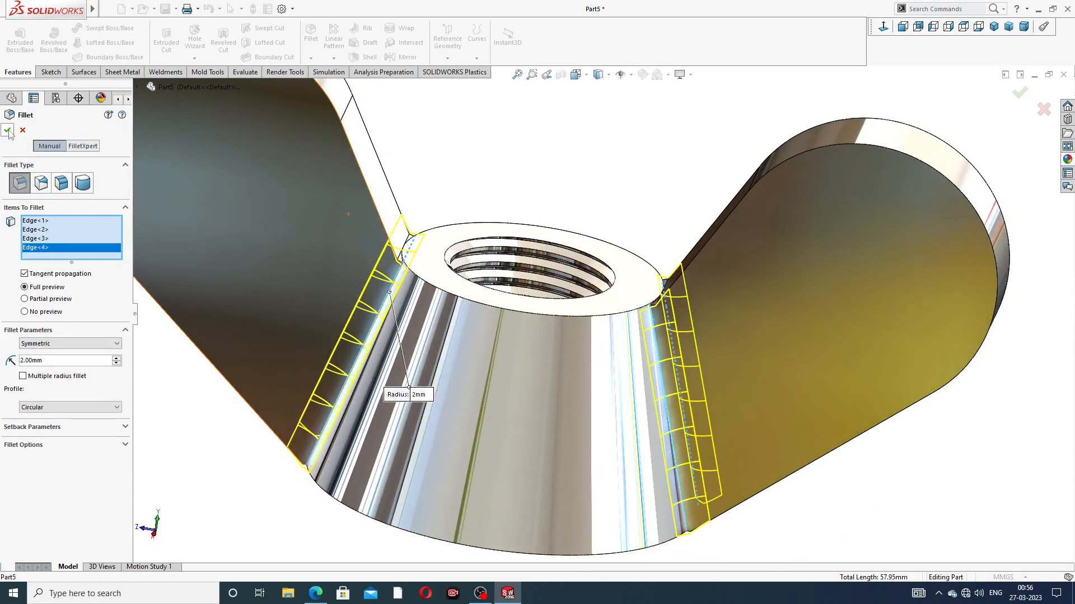
Step: Set the wing-to-body joint fillet's radius to 1.2 mm and complete the fillet
type("1.2")
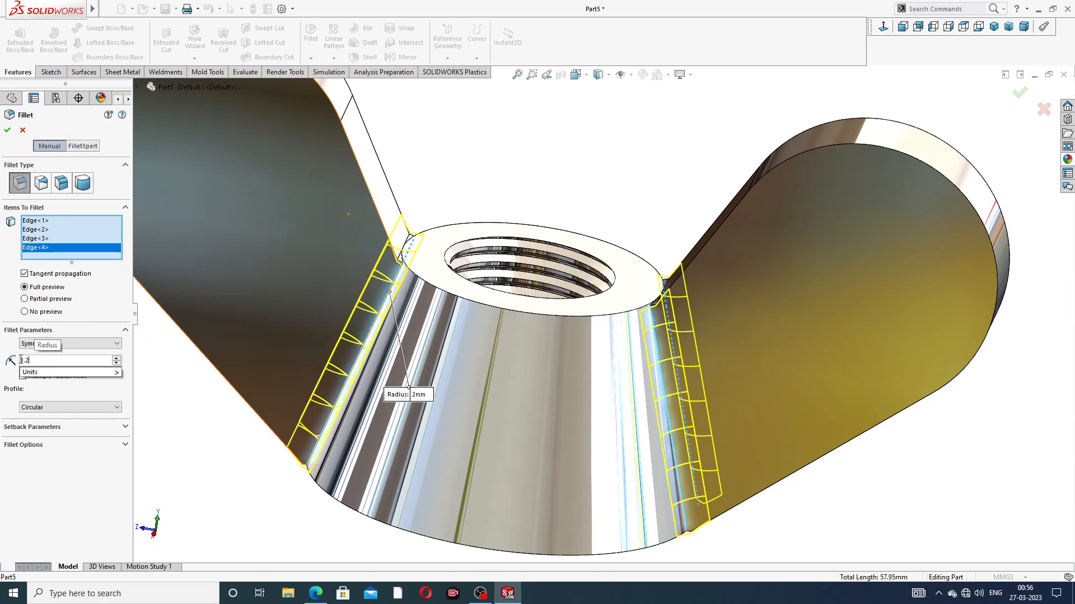
key("Return")
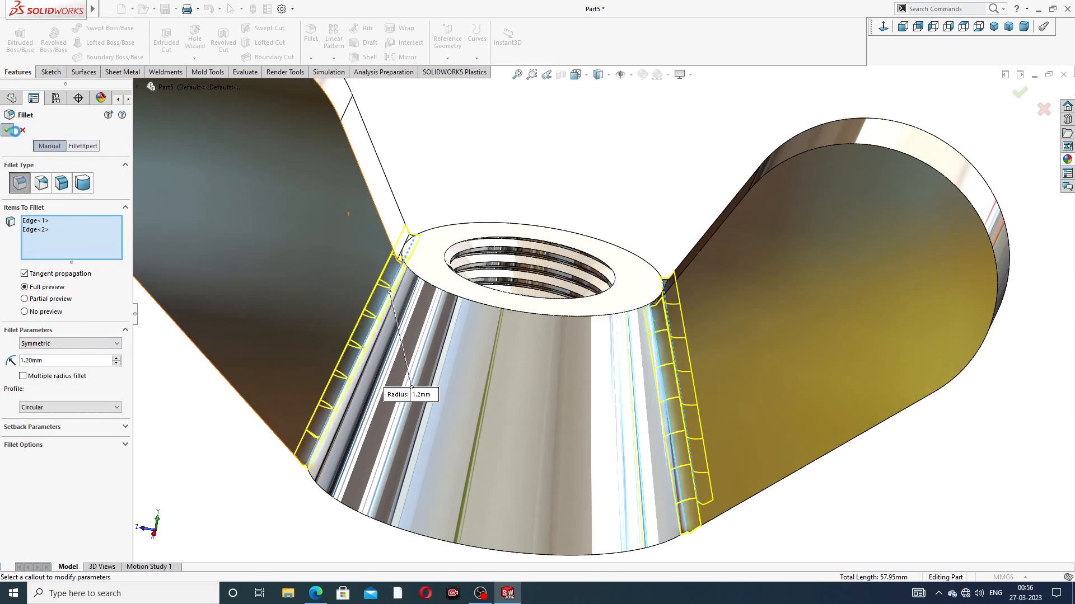
left_click(7, 131)
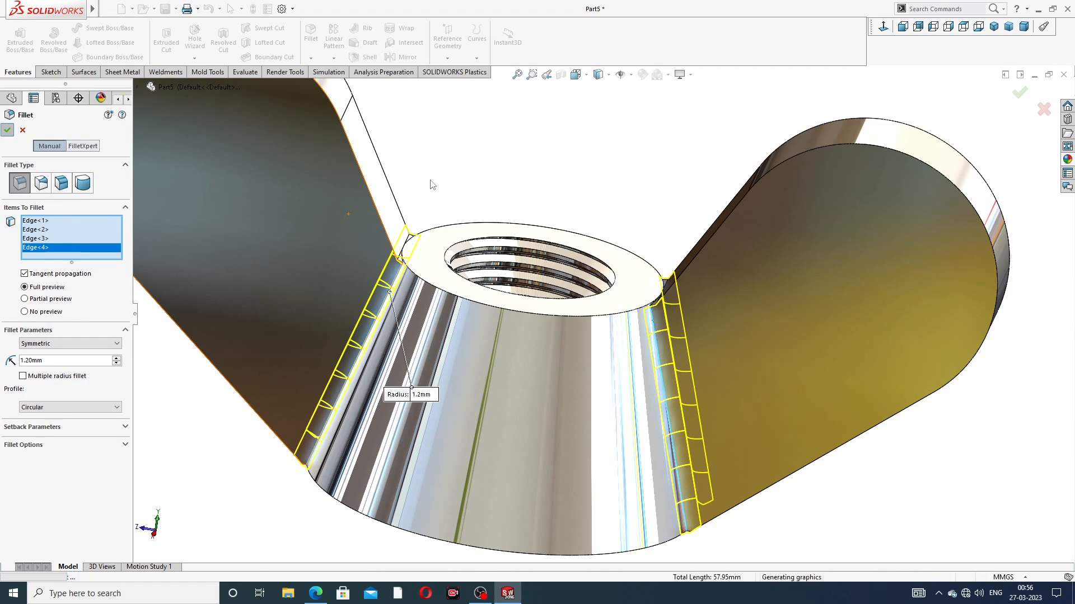
Step: Fillet the outer rim edges on both faces of each wing with a 1.2 mm radius
scroll(526, 241, "up", 2)
middle_click_drag(530, 260, 571, 243)
scroll(578, 230, "down", 4)
scroll(536, 223, "up", 4)
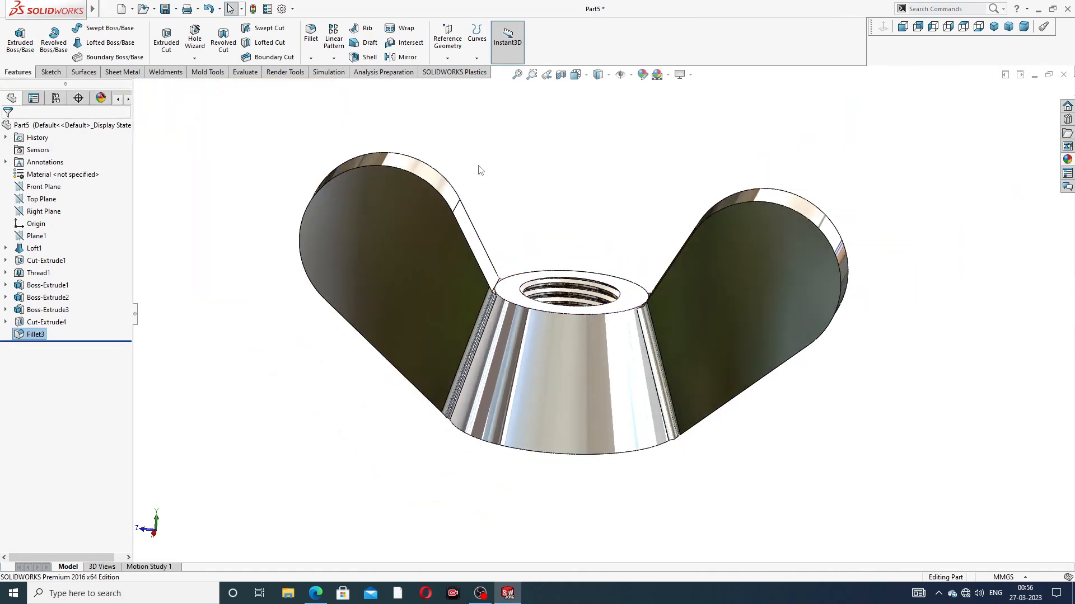
left_click(310, 34)
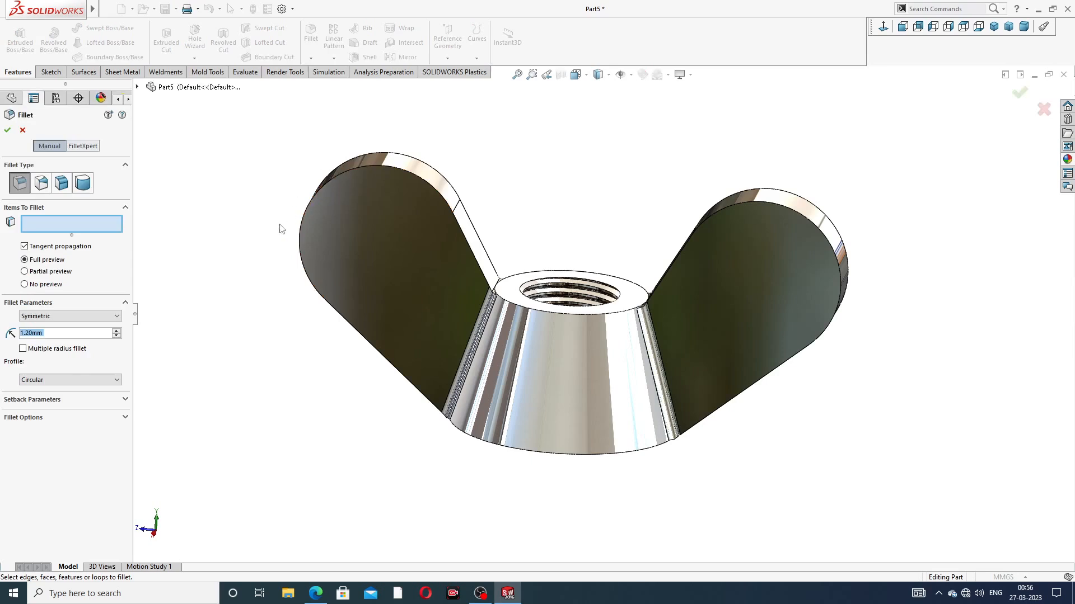
left_click(420, 179)
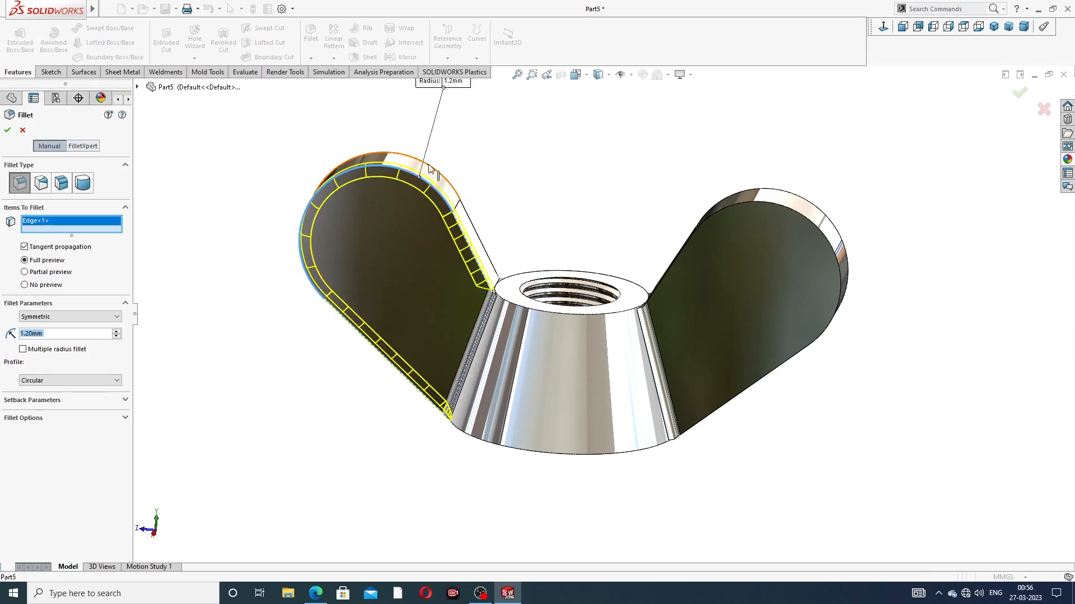
left_click(429, 168)
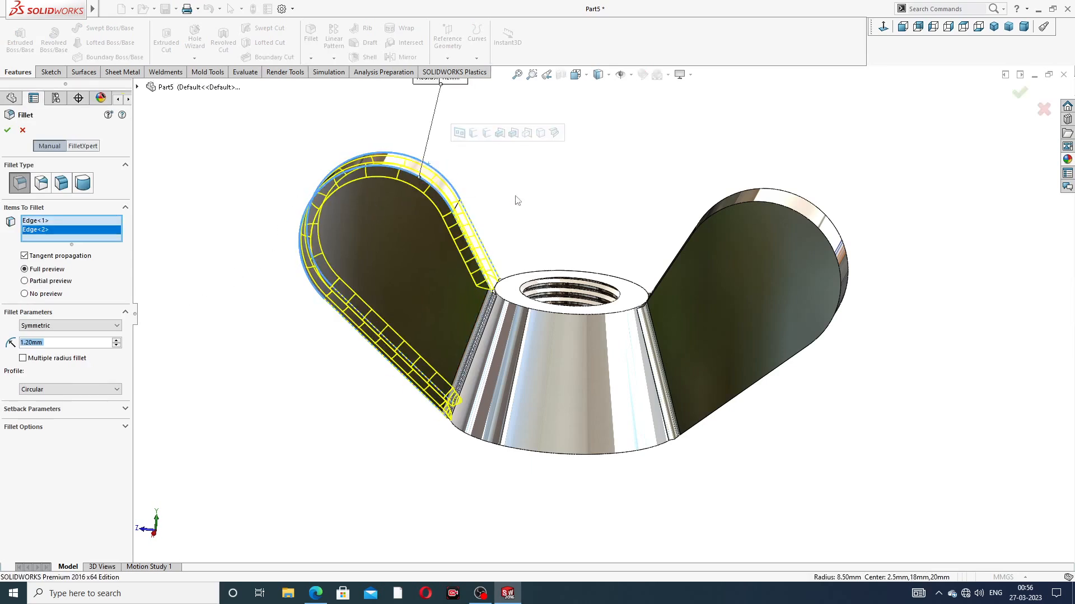
left_click(772, 202)
left_click(778, 195)
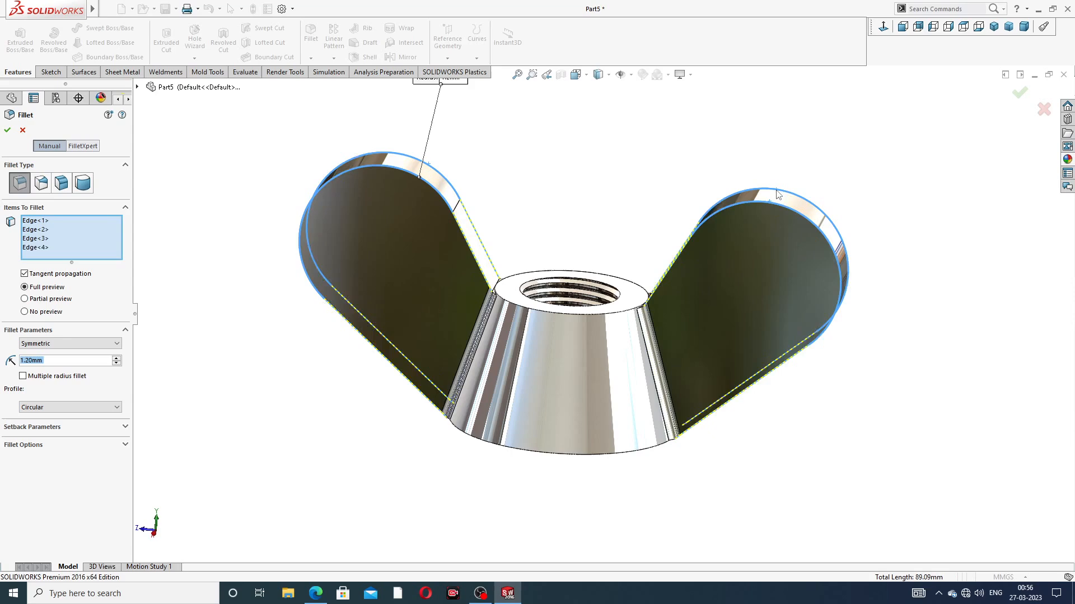
mouse_move(603, 262)
middle_mouse_down()
mouse_move(578, 268)
mouse_move(593, 275)
middle_mouse_up()
left_click(1018, 97)
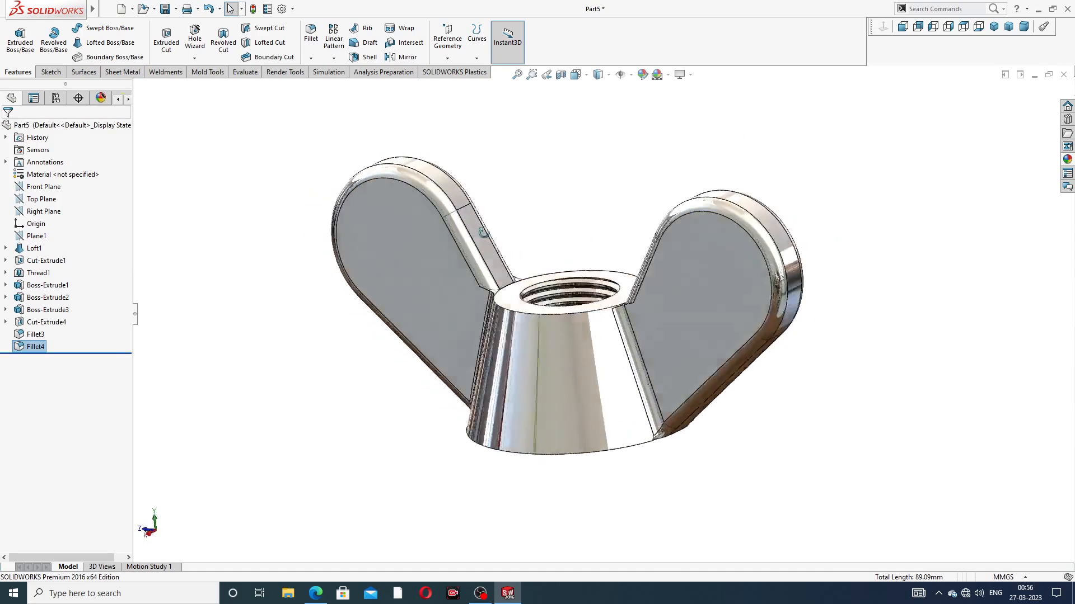
Step: Fillet the four short curved edges where the wing joints meet the body's upper rim with a 0.5 mm radius
scroll(531, 236, "down", 3)
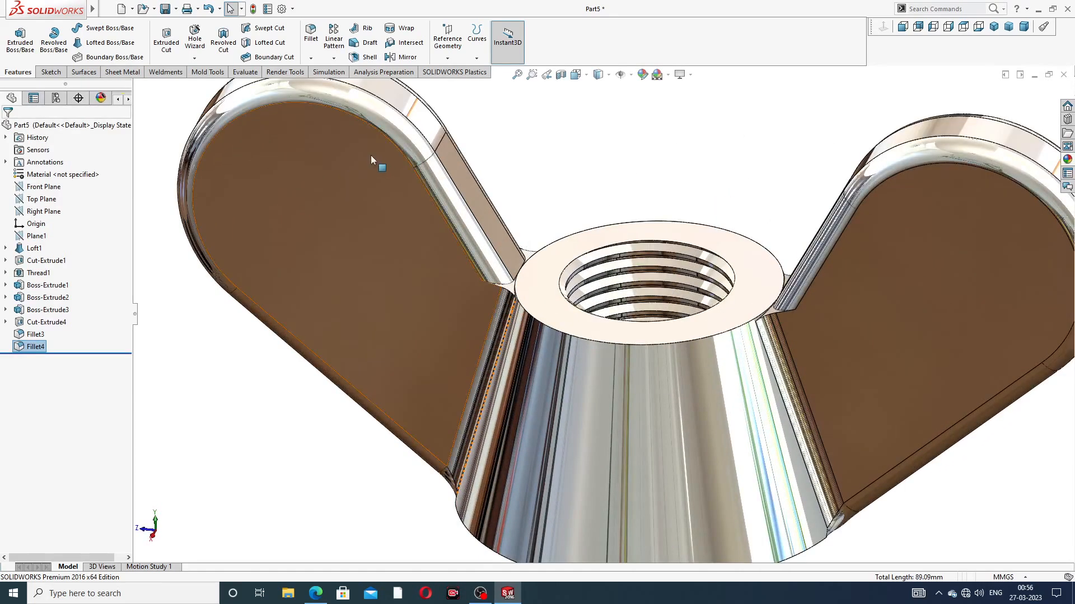
left_click(311, 34)
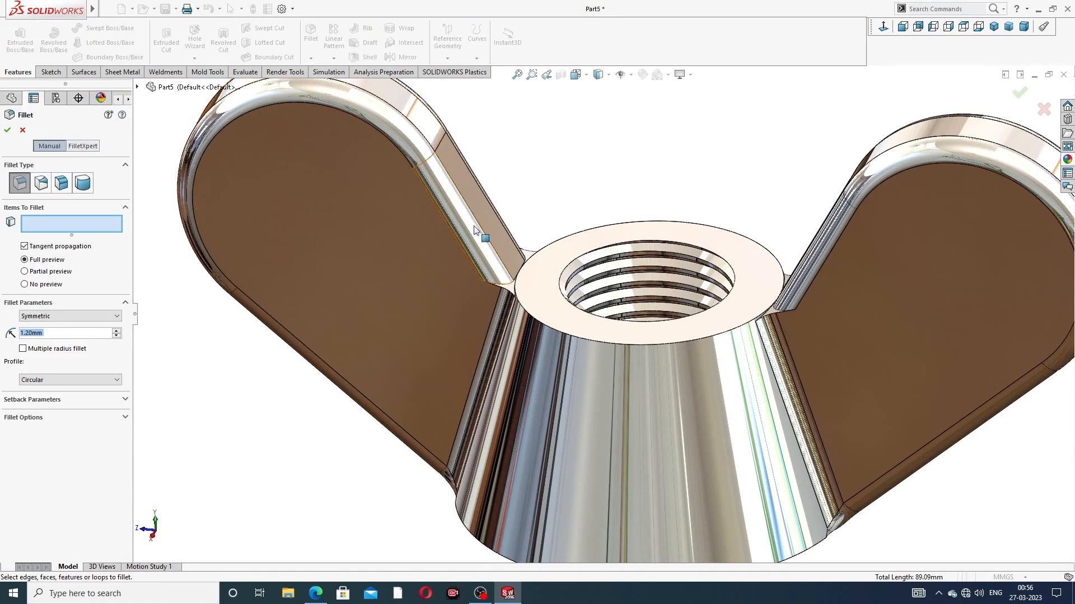
type(".5")
key("Return")
scroll(518, 321, "down", 3)
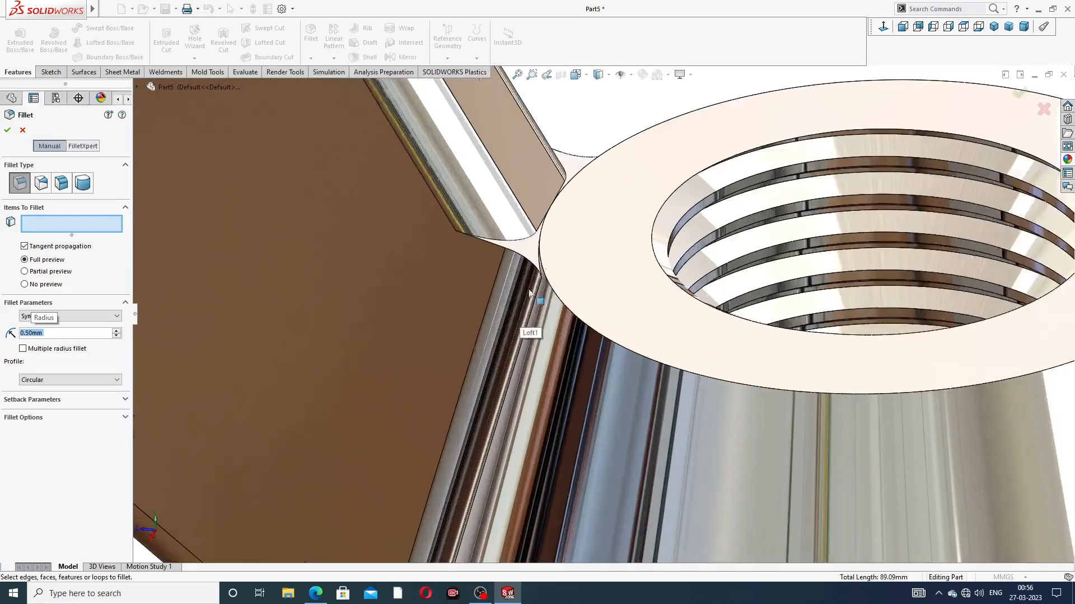
left_click(522, 258)
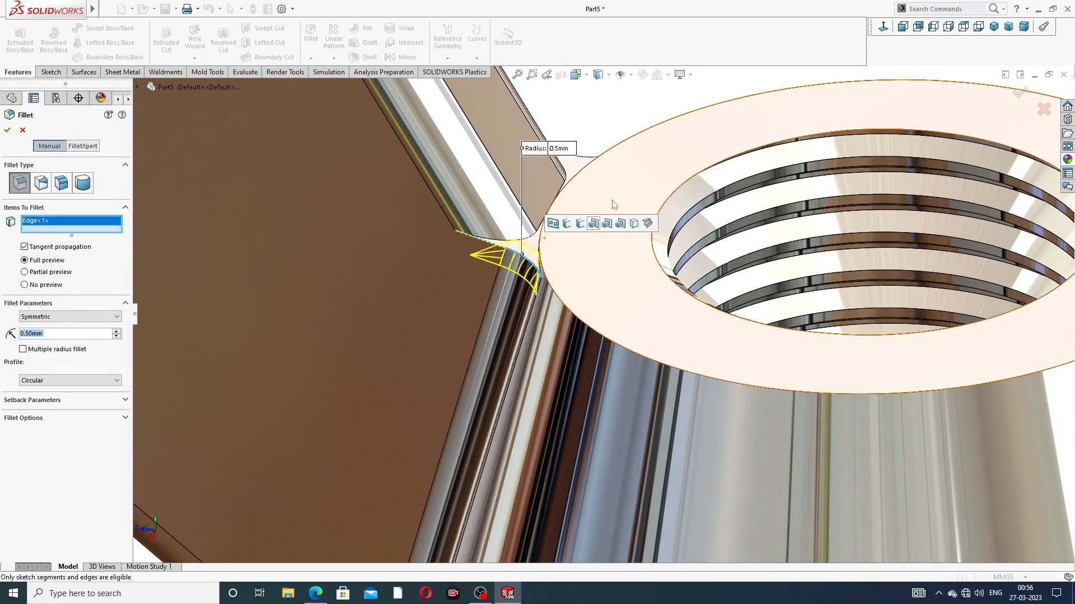
left_click(582, 160)
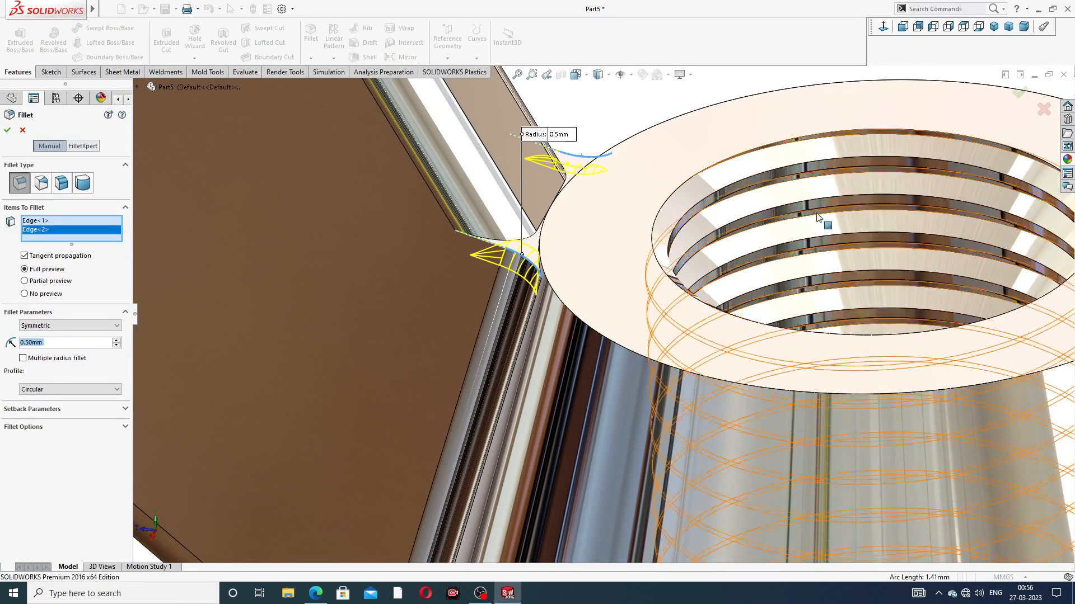
scroll(734, 343, "up", 3)
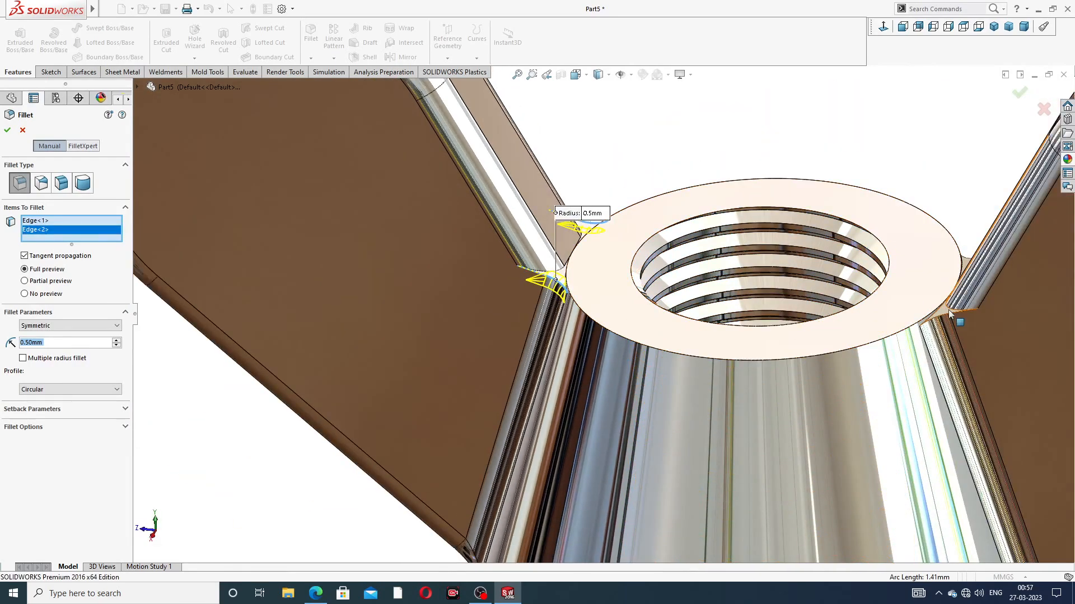
left_click(949, 317)
scroll(970, 246, "down", 4)
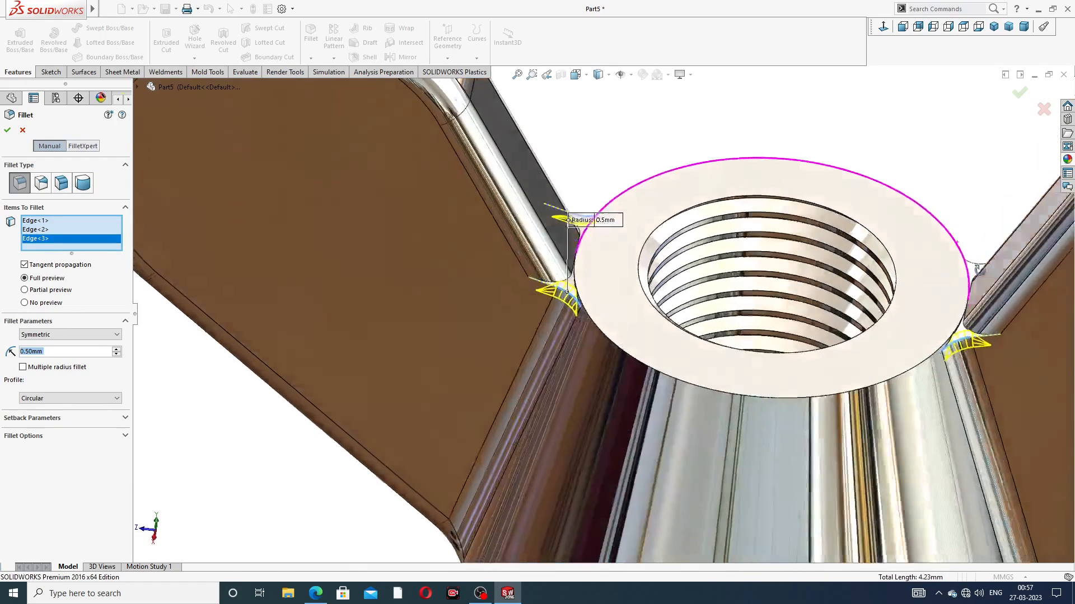
left_click(895, 270)
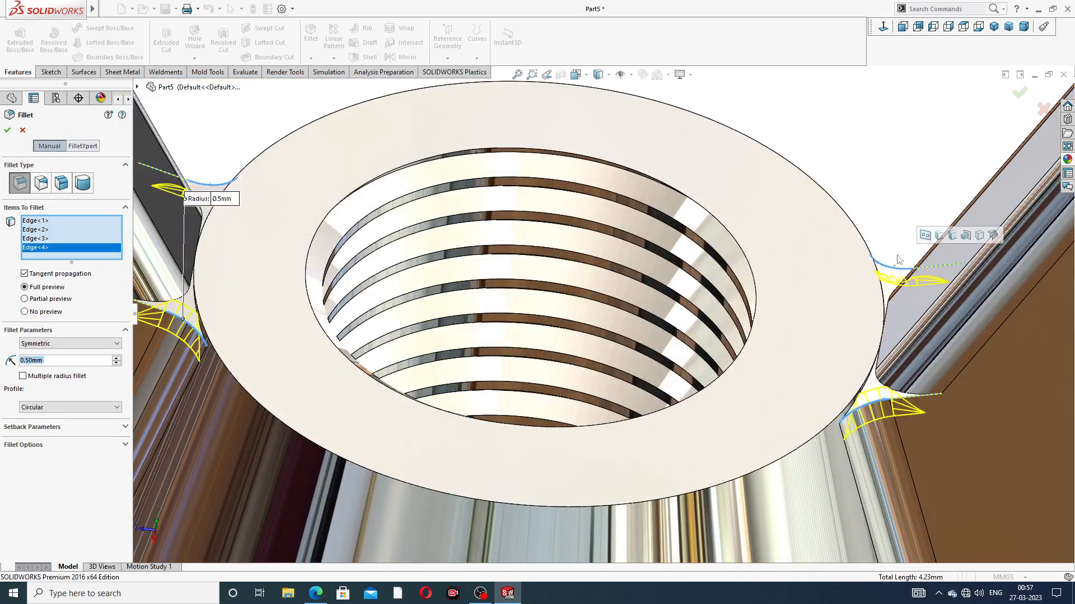
scroll(907, 255, "up", 3)
left_click(1021, 93)
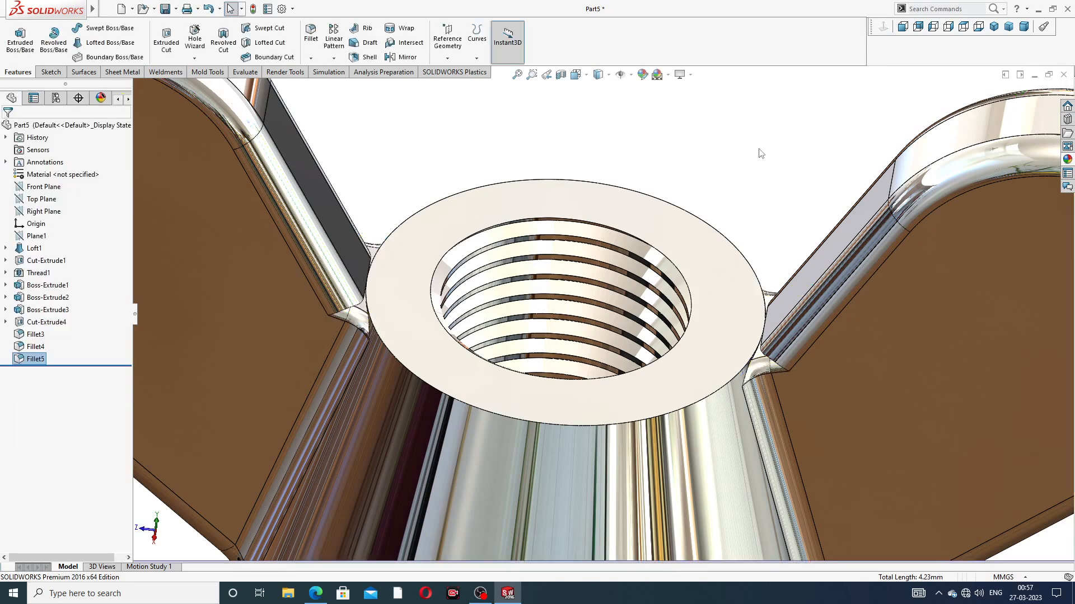
Step: Examine the filleted wing nut from above, below and in isometric view, and compare it with the wing nut PDF drawing
scroll(769, 251, "up", 3)
scroll(769, 250, "up", 2)
middle_click_drag(603, 272, 559, 328)
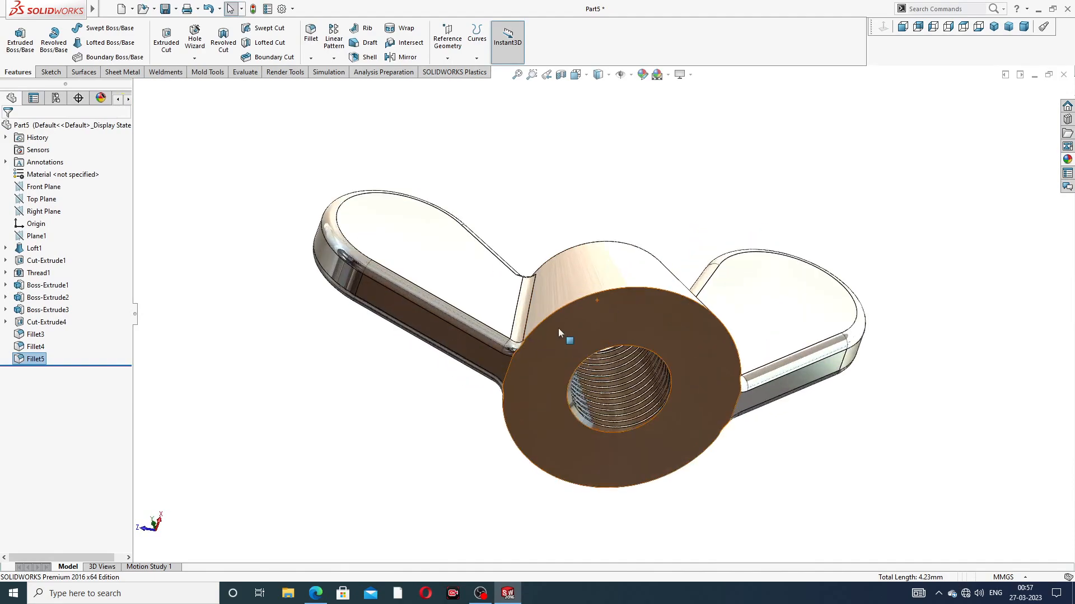
scroll(554, 178, "down", 2)
middle_click_drag(565, 196, 588, 356)
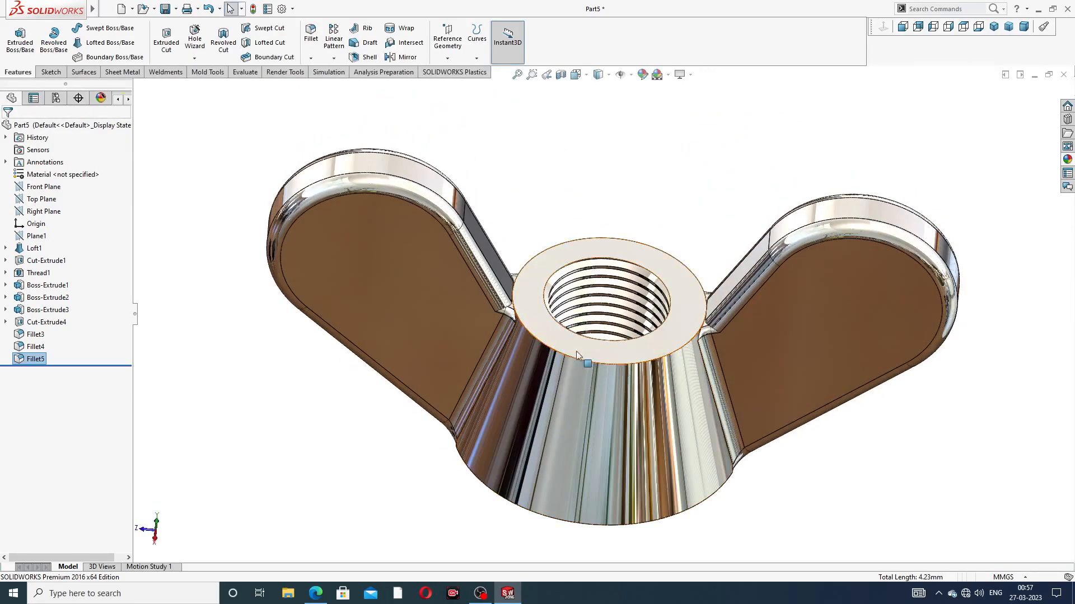
left_click(315, 594)
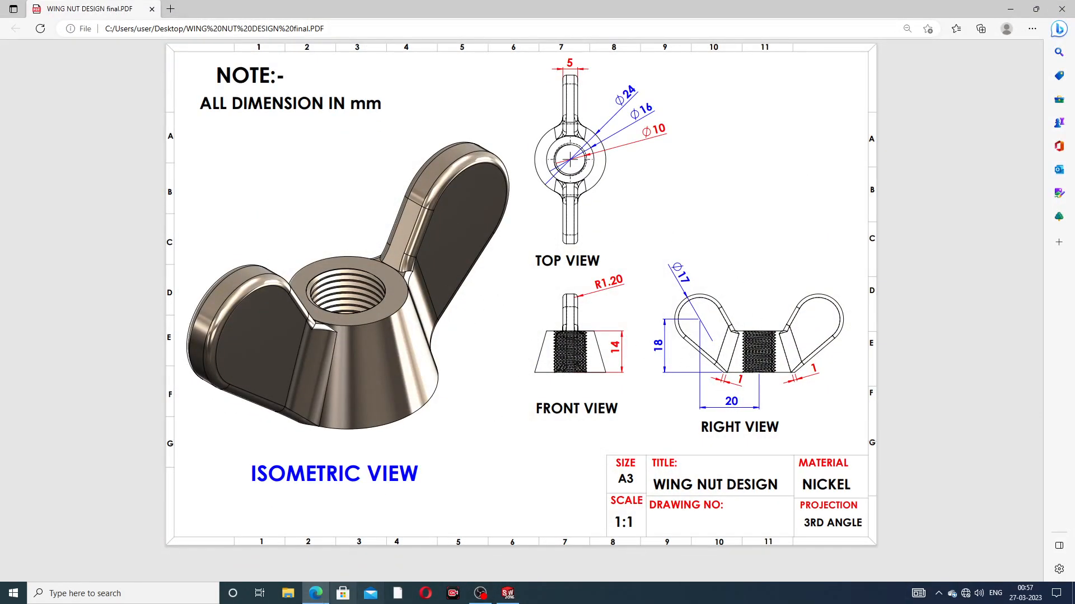
left_click(315, 593)
middle_click_drag(626, 375, 641, 294)
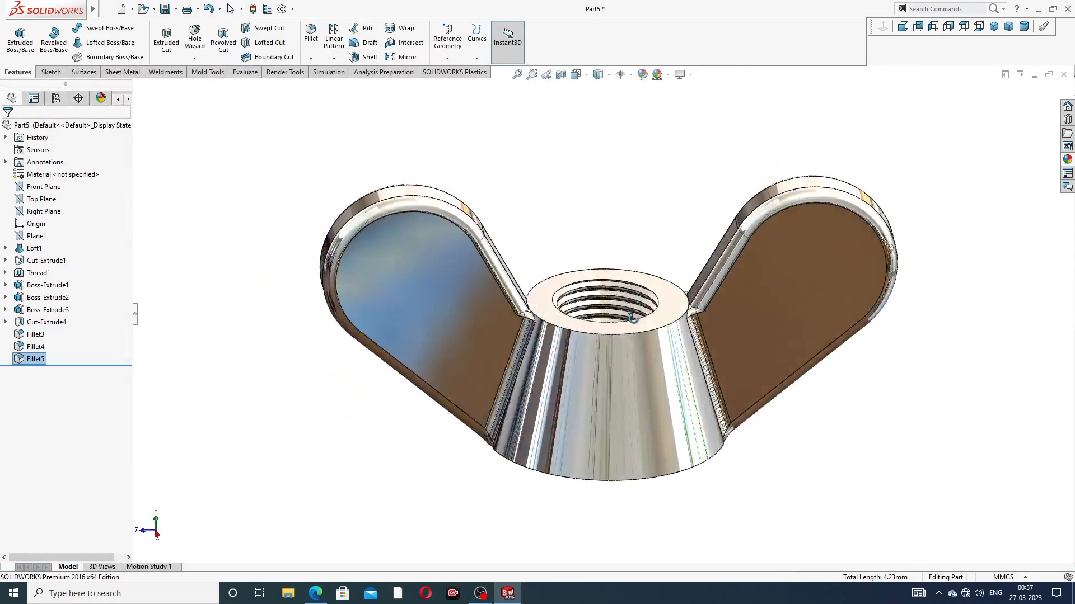
scroll(697, 284, "up", 2)
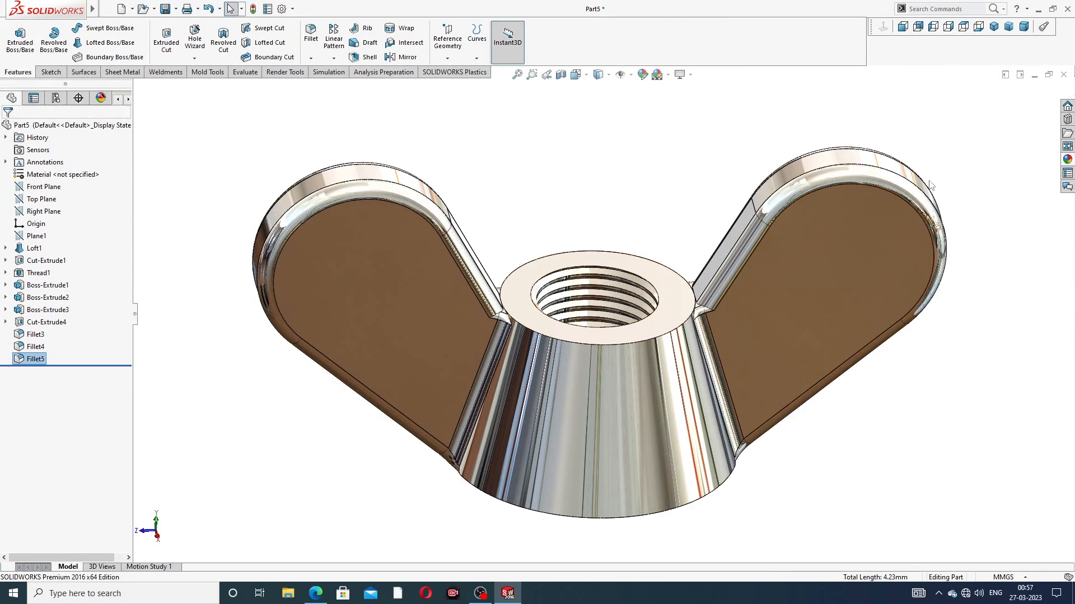
left_click(993, 26)
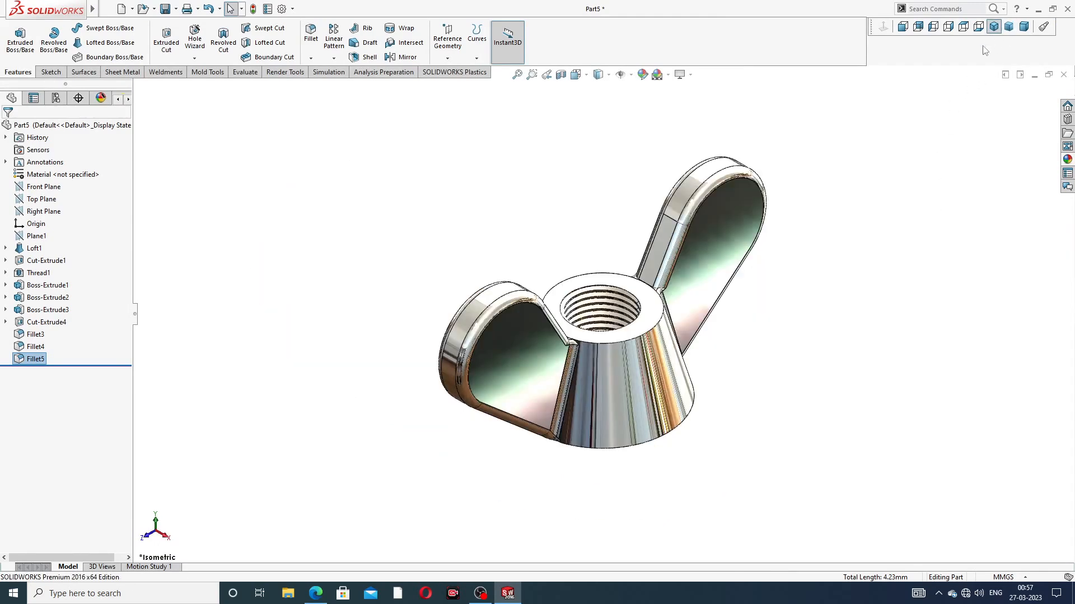
middle_click_drag(607, 296, 606, 363)
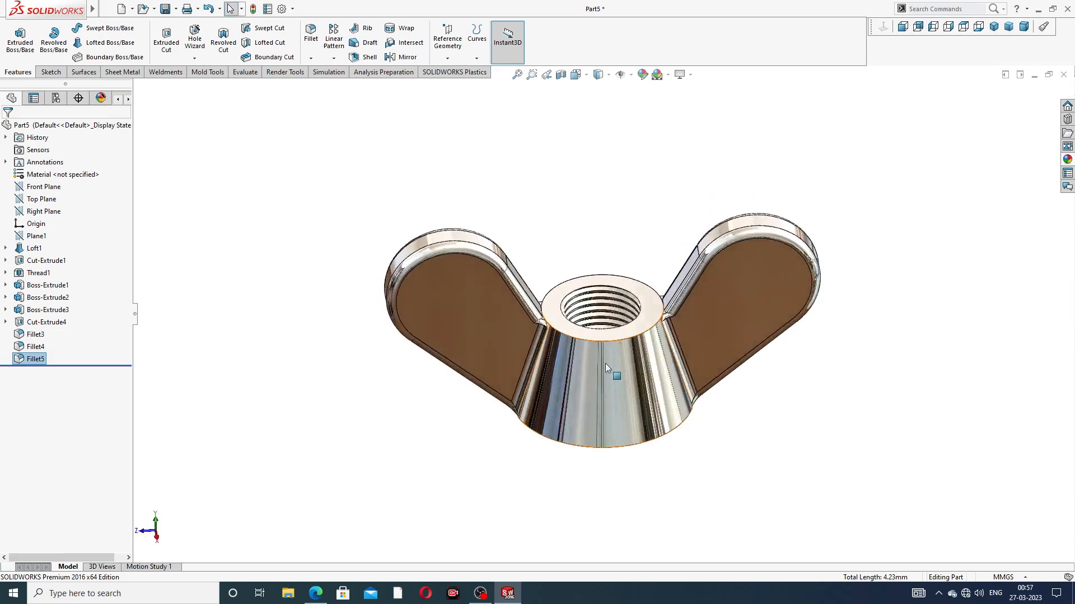
scroll(606, 363, "down", 2)
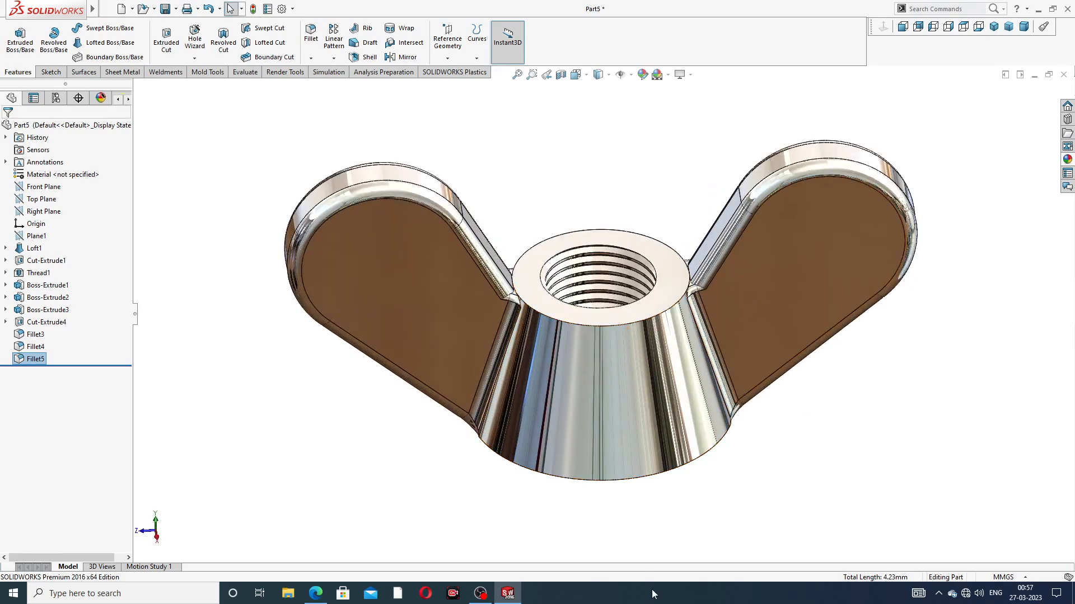
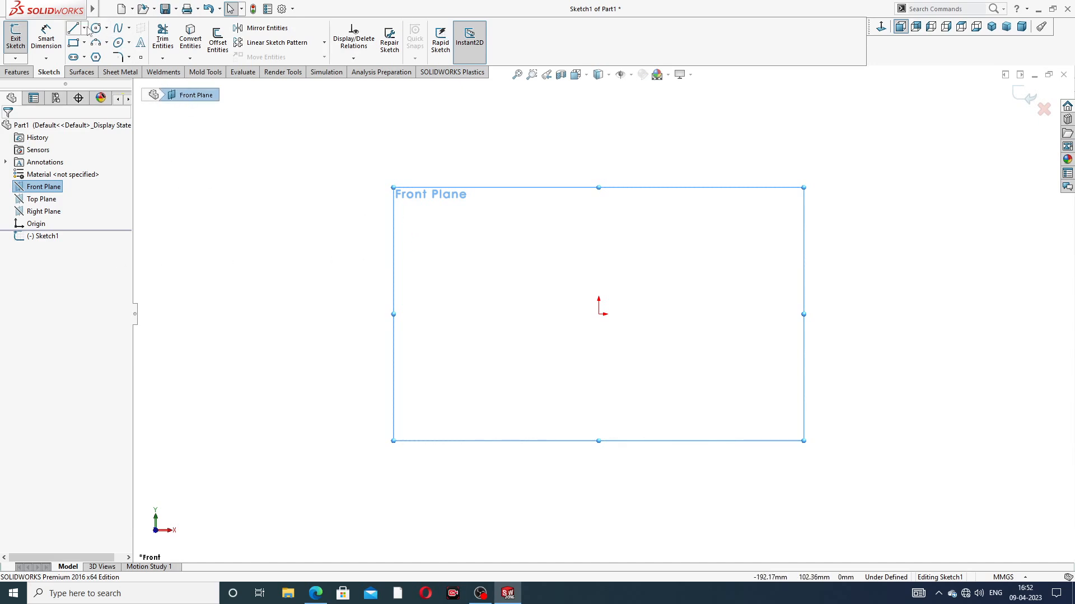
Step: Draw a vertical centerline about 150 mm long through the origin on the Front Plane
left_click(85, 28)
left_click(92, 52)
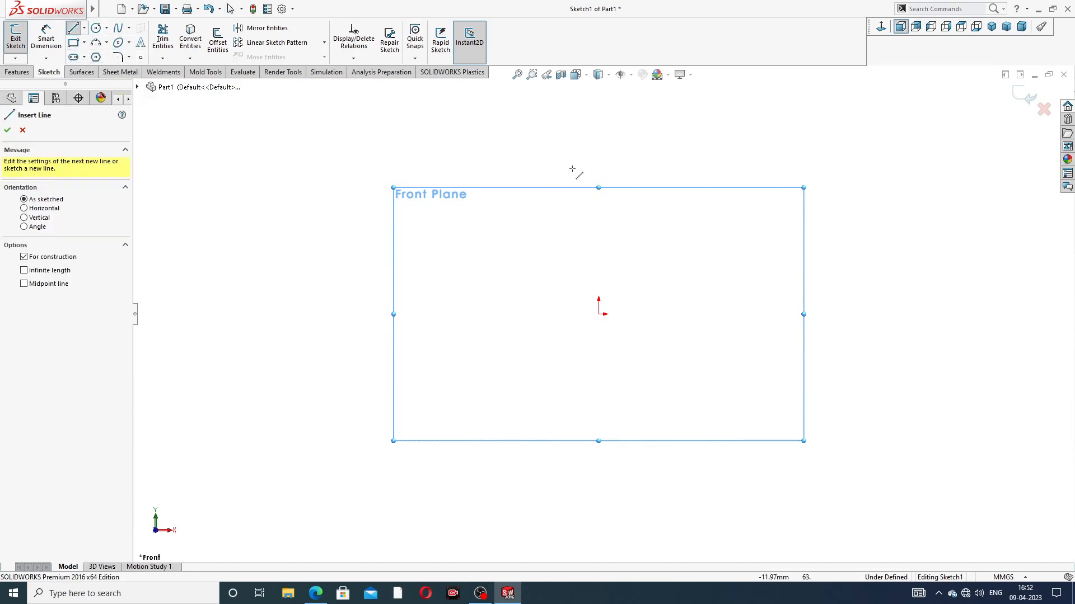
left_click(598, 112)
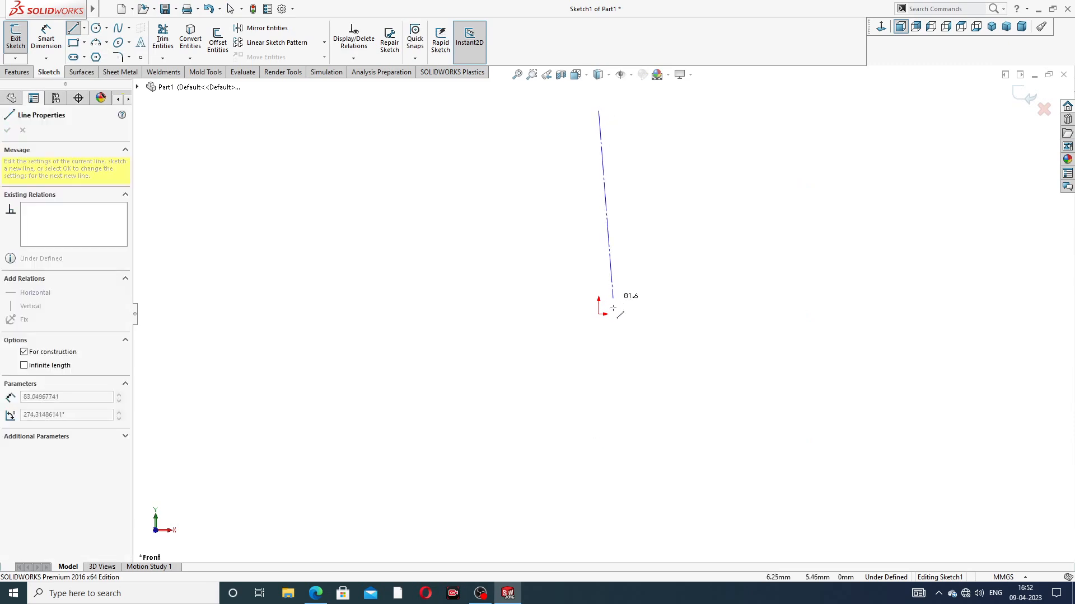
left_click(598, 455)
right_click(732, 189)
left_click(762, 234)
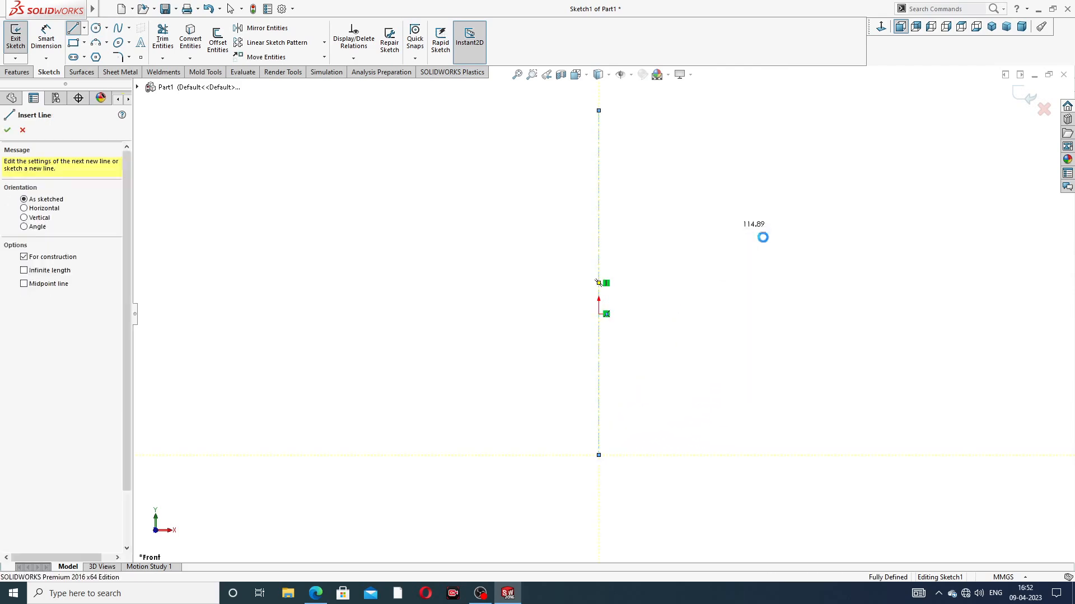
Step: Draw a diagonal centerline about 129 mm long from upper left to lower right, crossing near the origin
left_click(85, 28)
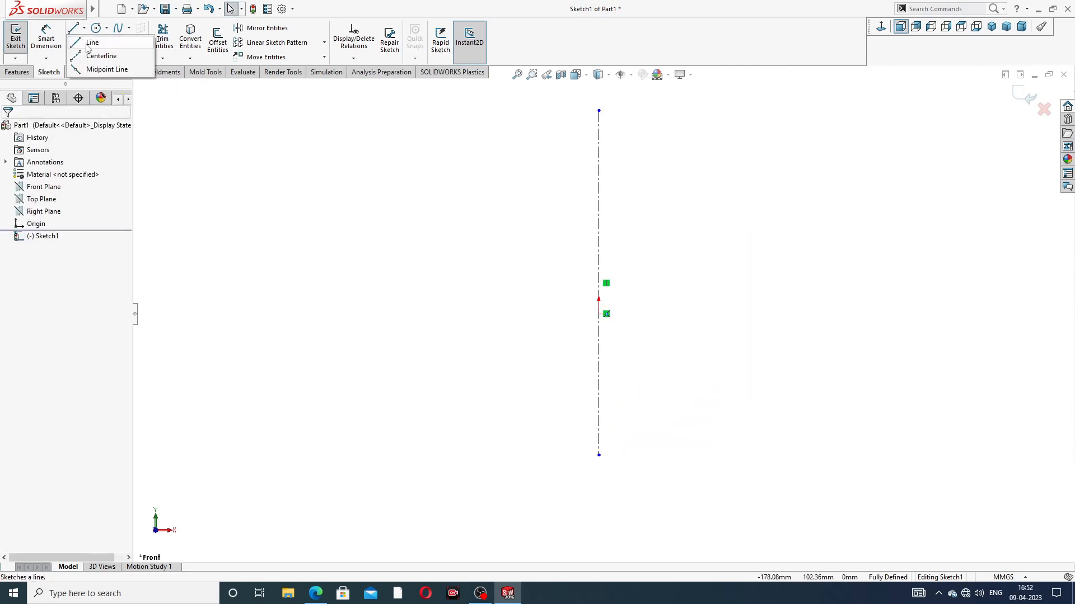
left_click(98, 56)
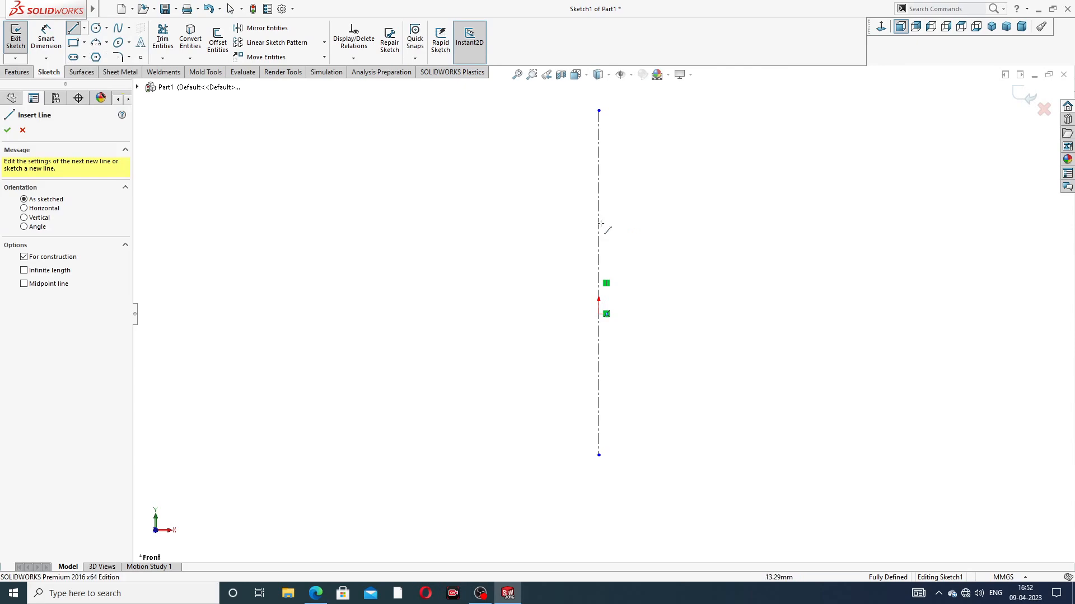
left_click(470, 202)
left_click(693, 397)
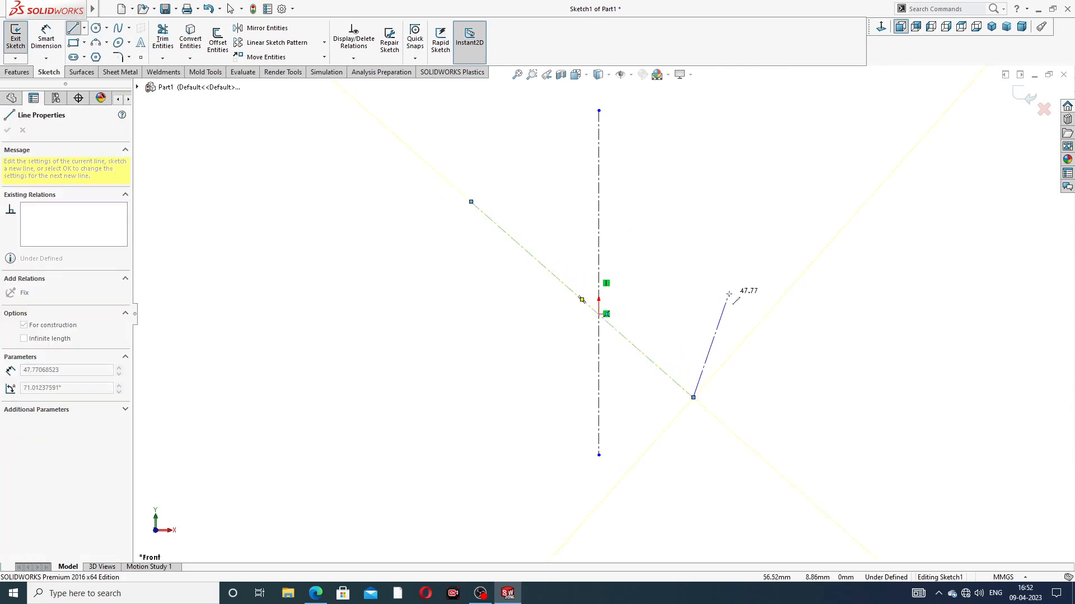
right_click(728, 295)
left_click(759, 303)
key("Escape")
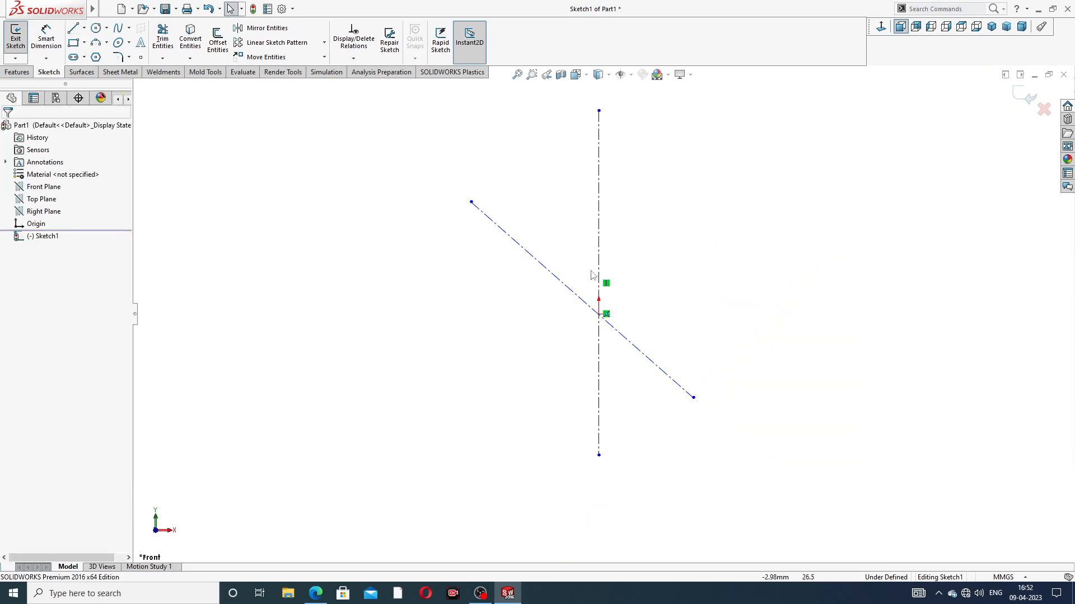
Step: Constrain the diagonal centerline to the origin with coincident and midpoint relations, and move its ends to a length of about 141 mm
left_click(564, 287)
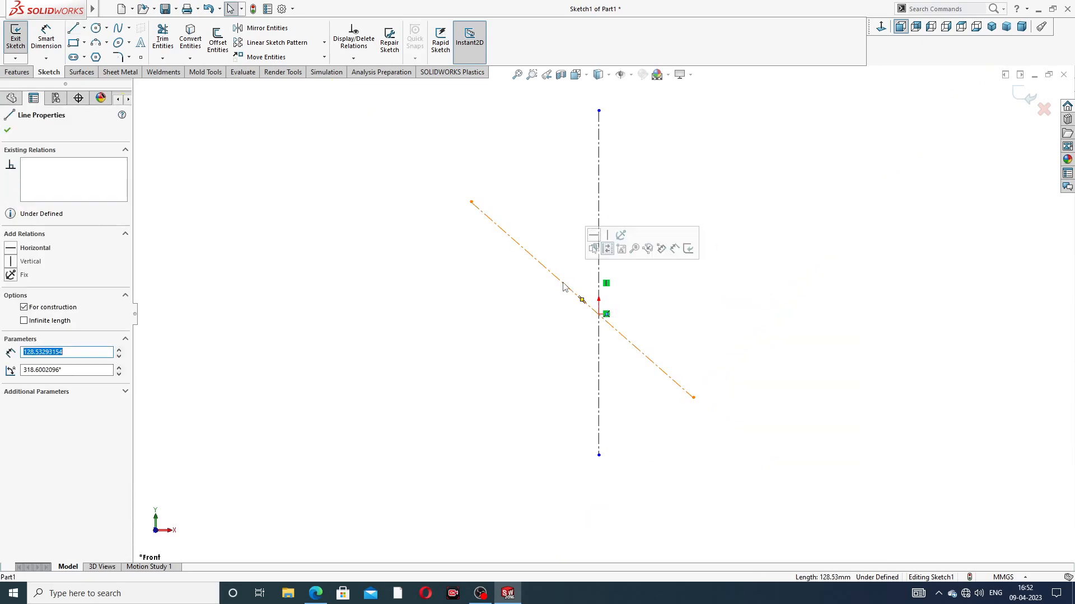
left_click(599, 314, "ctrl")
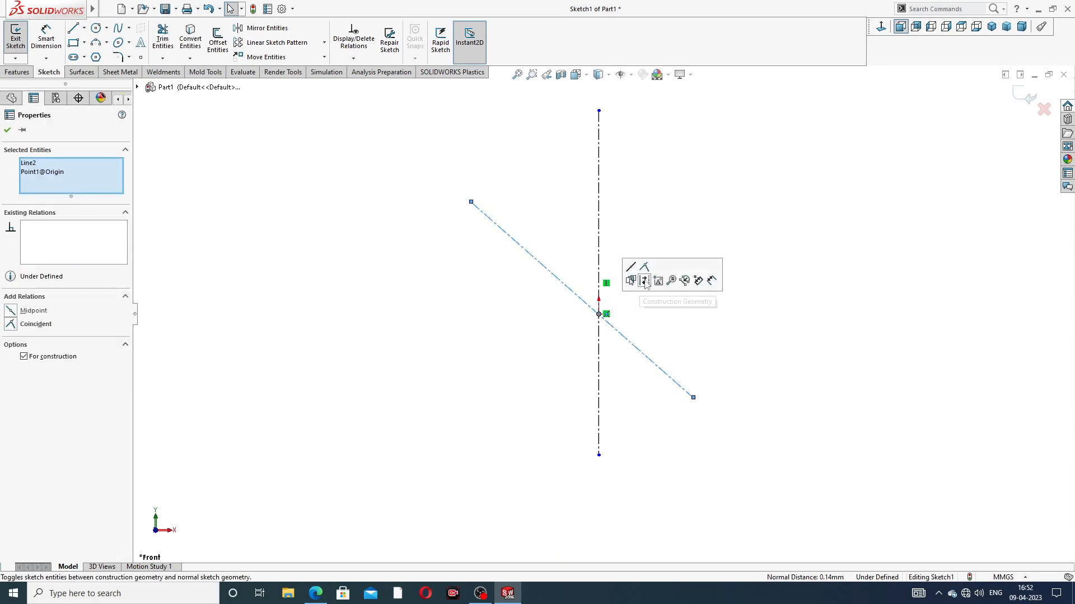
left_click(644, 267)
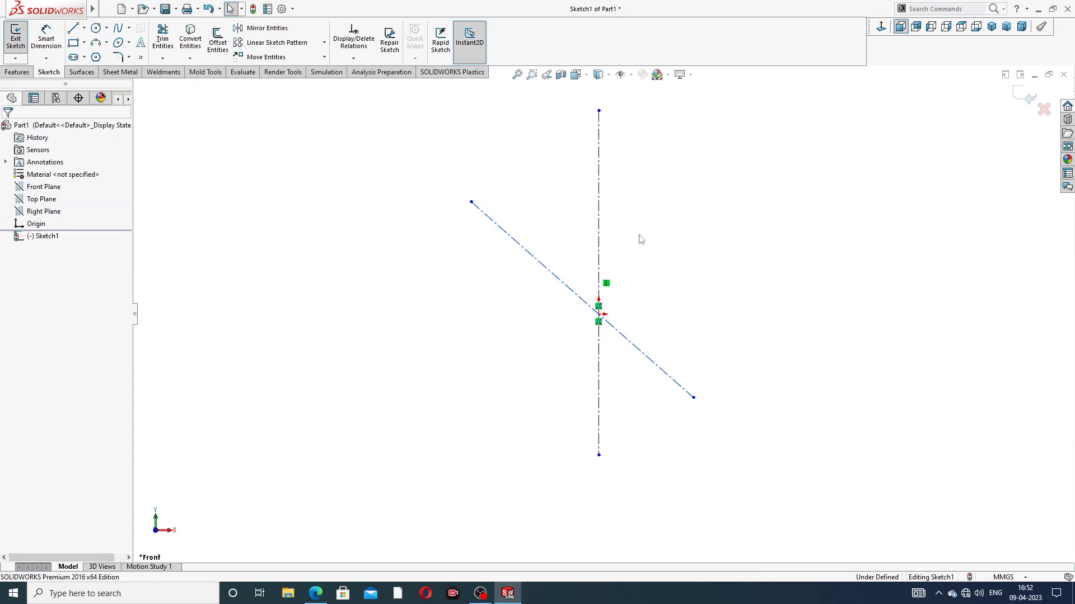
left_click(561, 284)
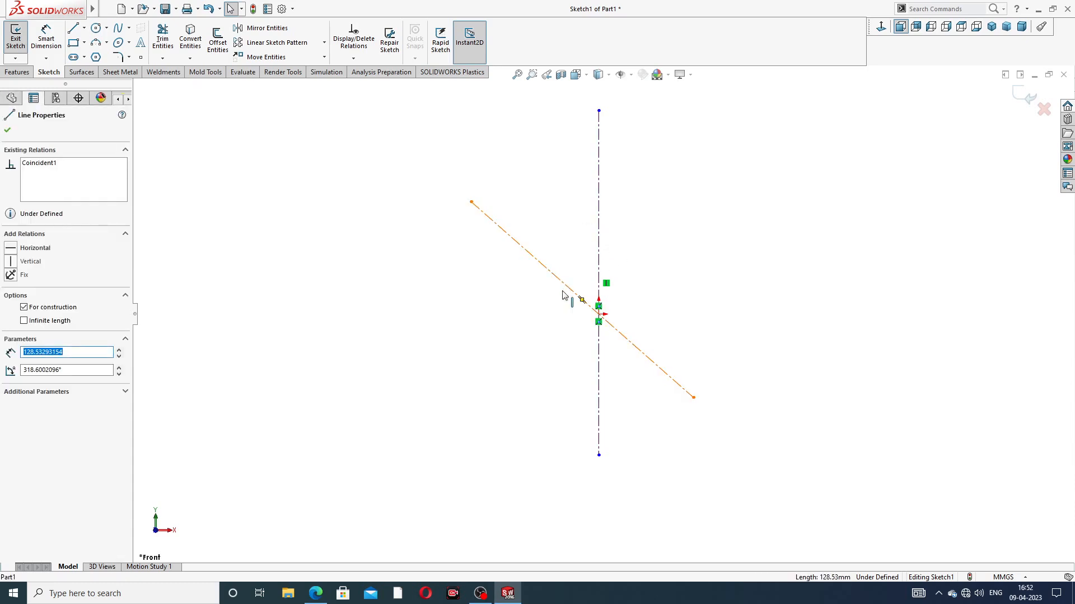
left_click(599, 316, "ctrl")
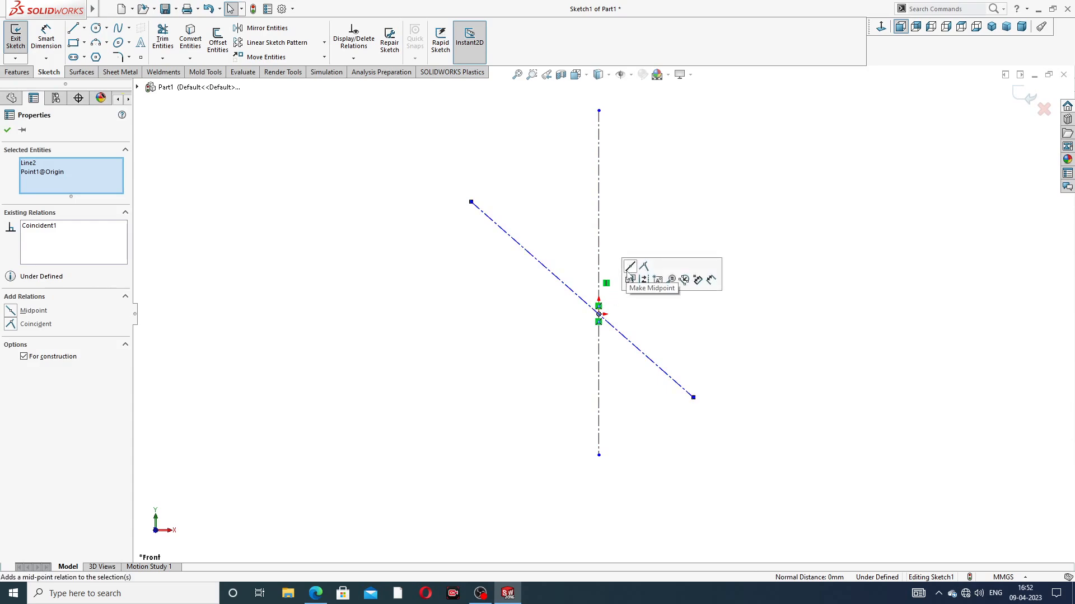
left_click(630, 268)
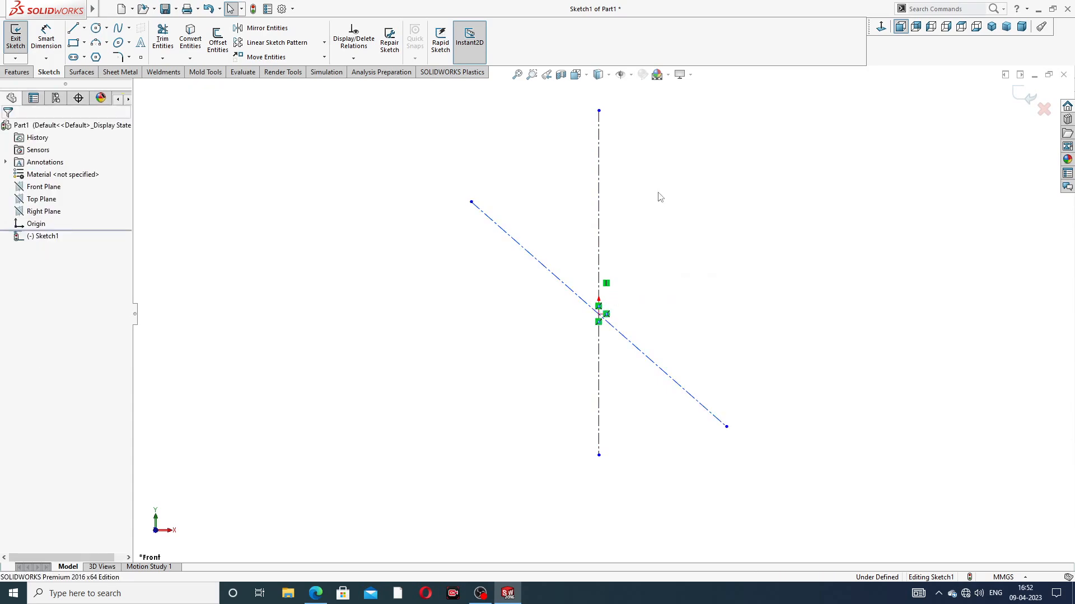
left_click_drag(471, 202, 451, 185)
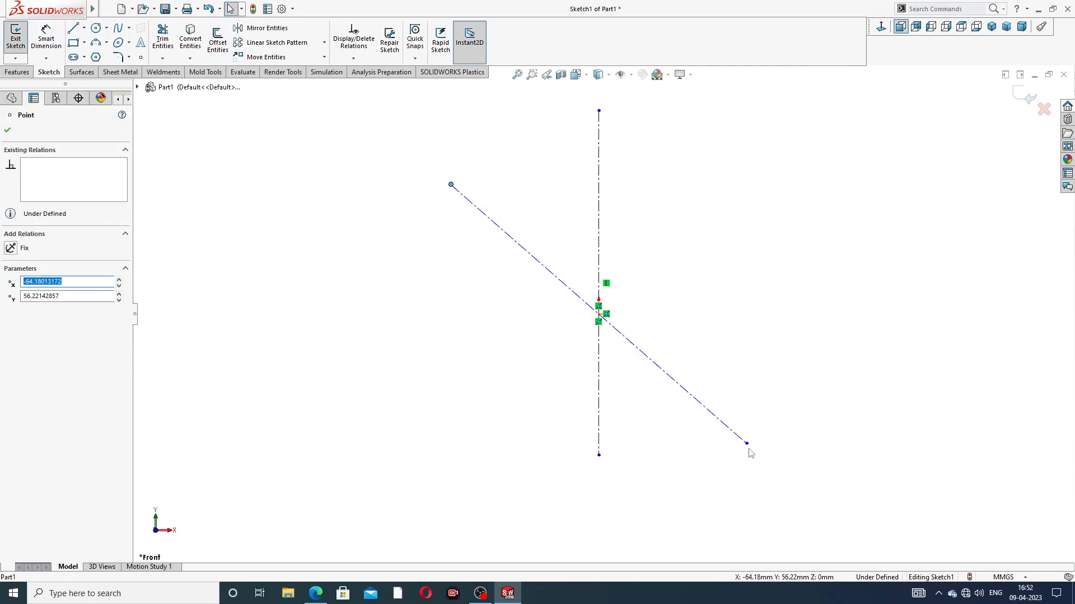
left_click_drag(749, 450, 720, 430)
left_click(238, 110)
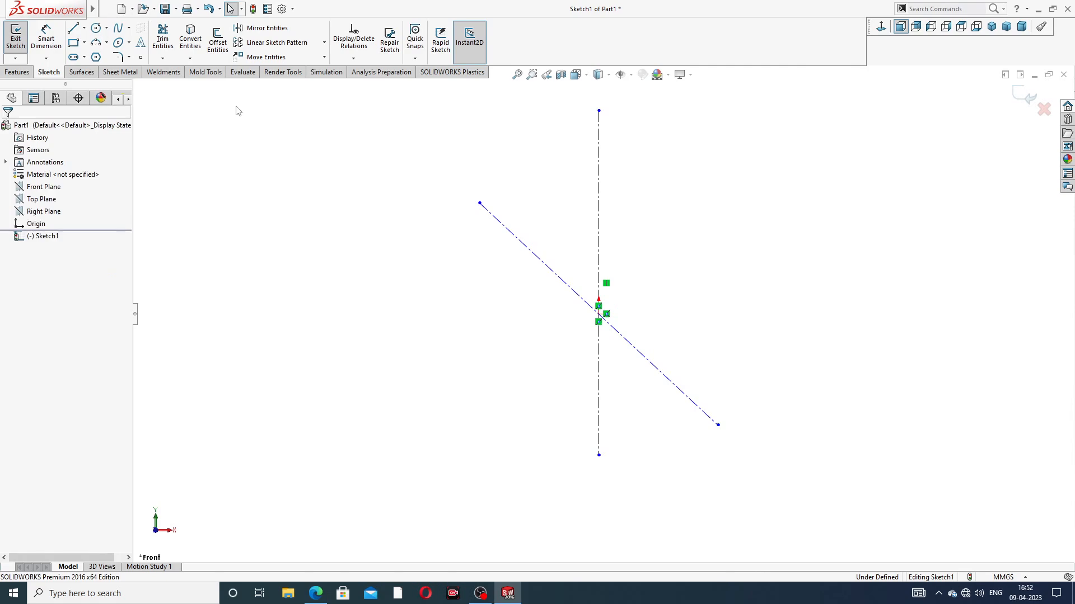
Step: Dimension the angle between the diagonal and vertical centerlines as 38°
left_click(49, 37)
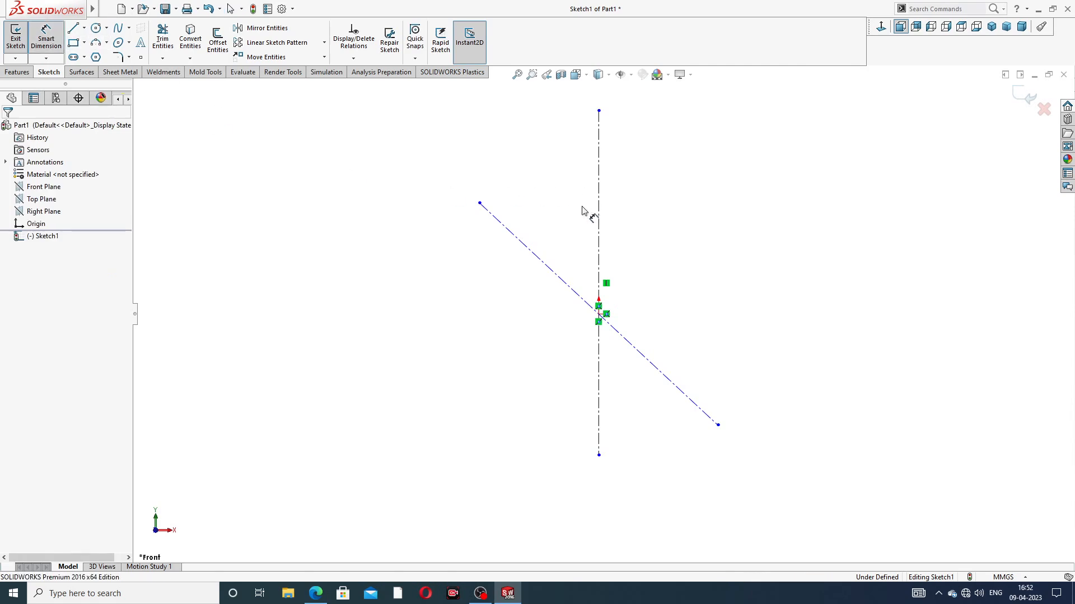
left_click(560, 278)
left_click(598, 249)
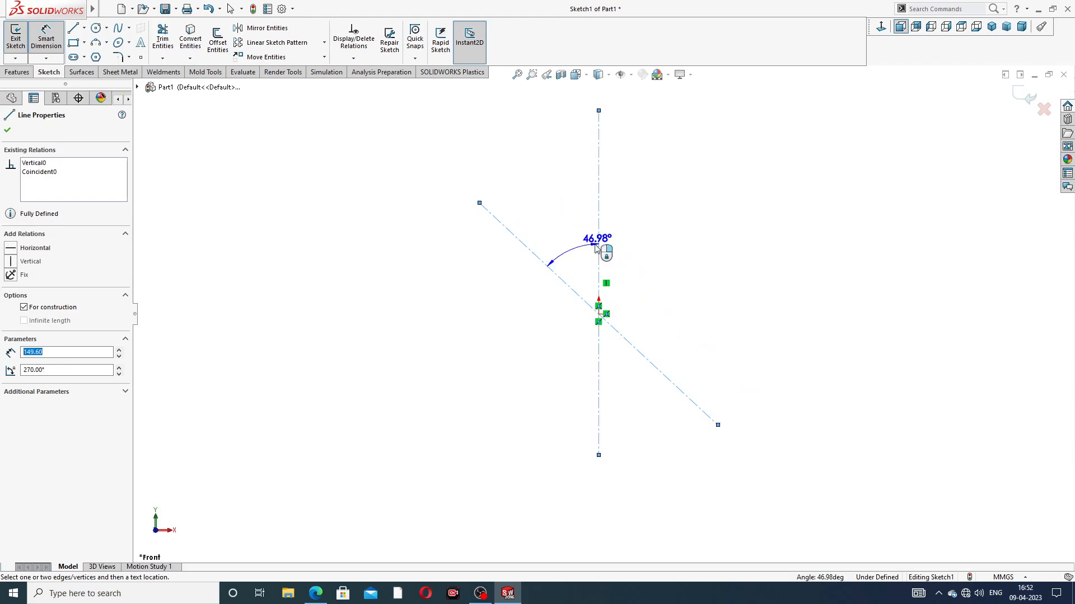
left_click(571, 239)
type("38")
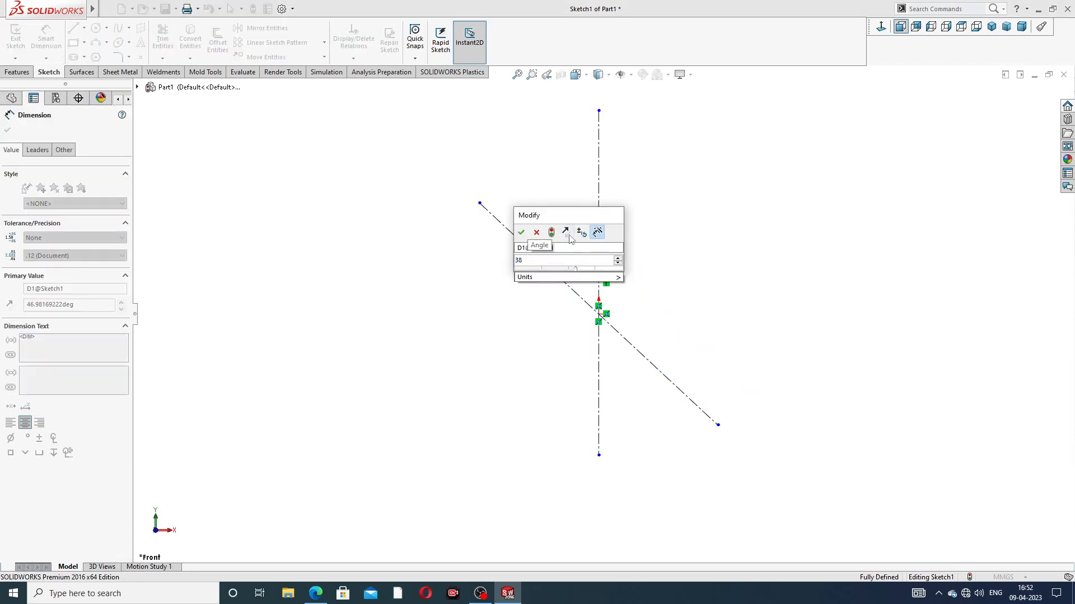
key("Return")
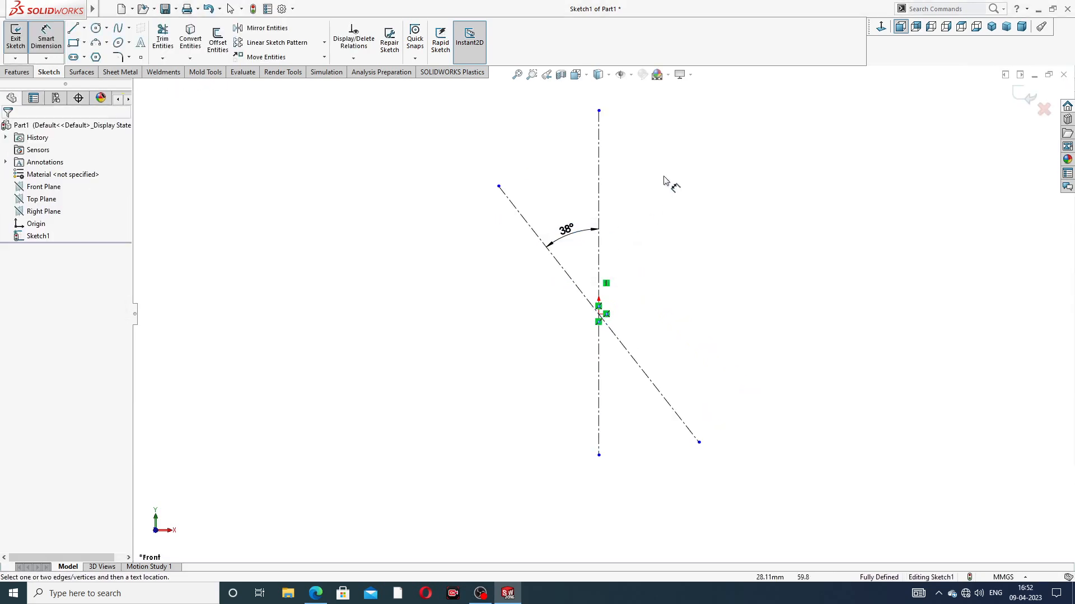
right_click(666, 197)
left_click(686, 161)
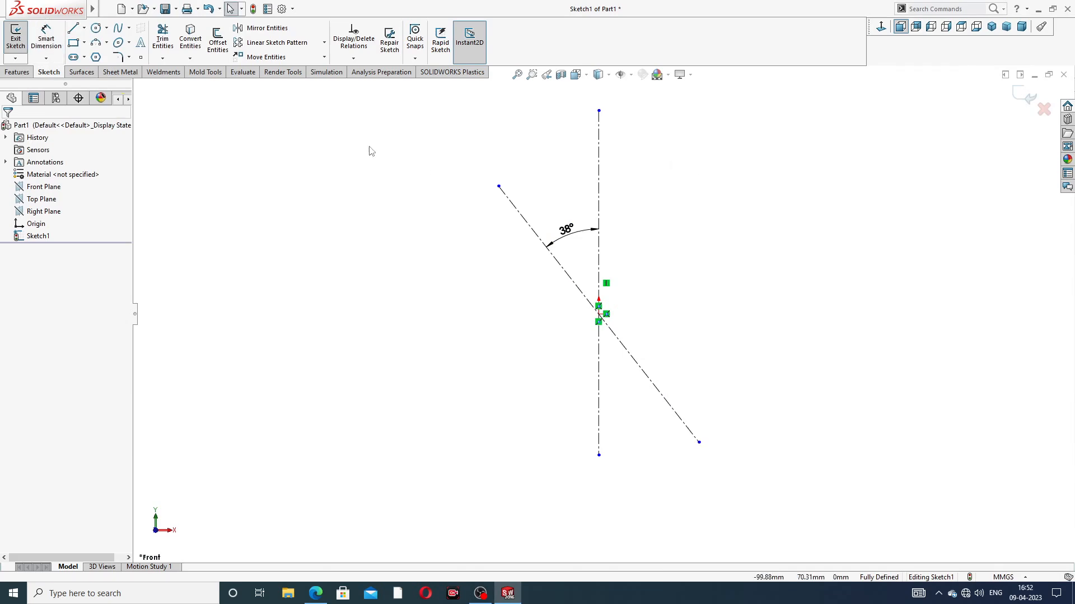
Step: Sketch a circle of about 31 mm radius at the origin and smaller circles of about 3 mm and 11 mm radius at the diagonal's upper and lower ends
left_click(96, 29)
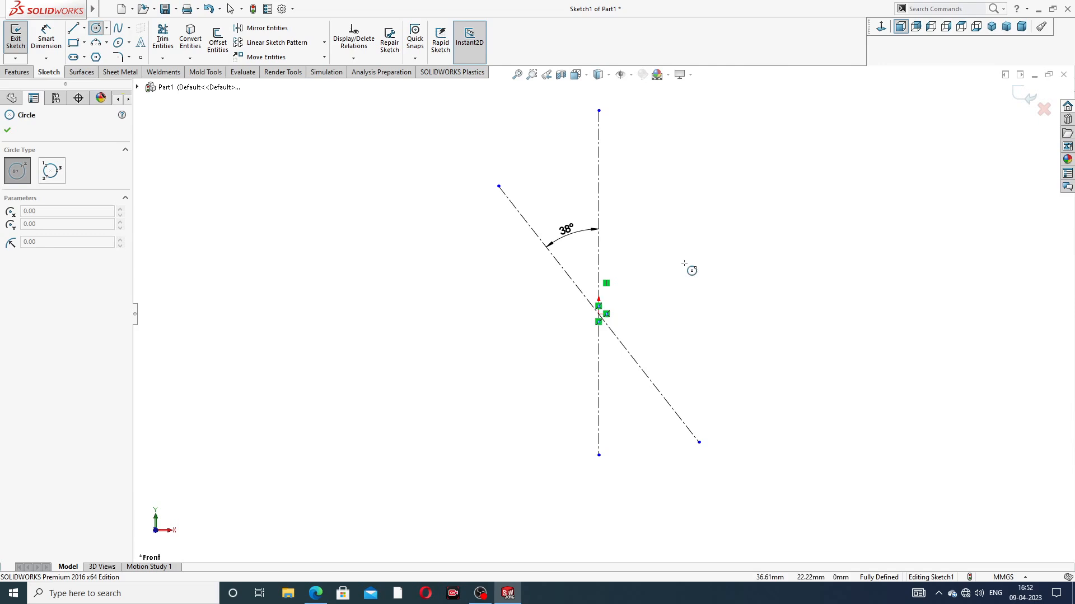
left_click(598, 314)
left_click(638, 253)
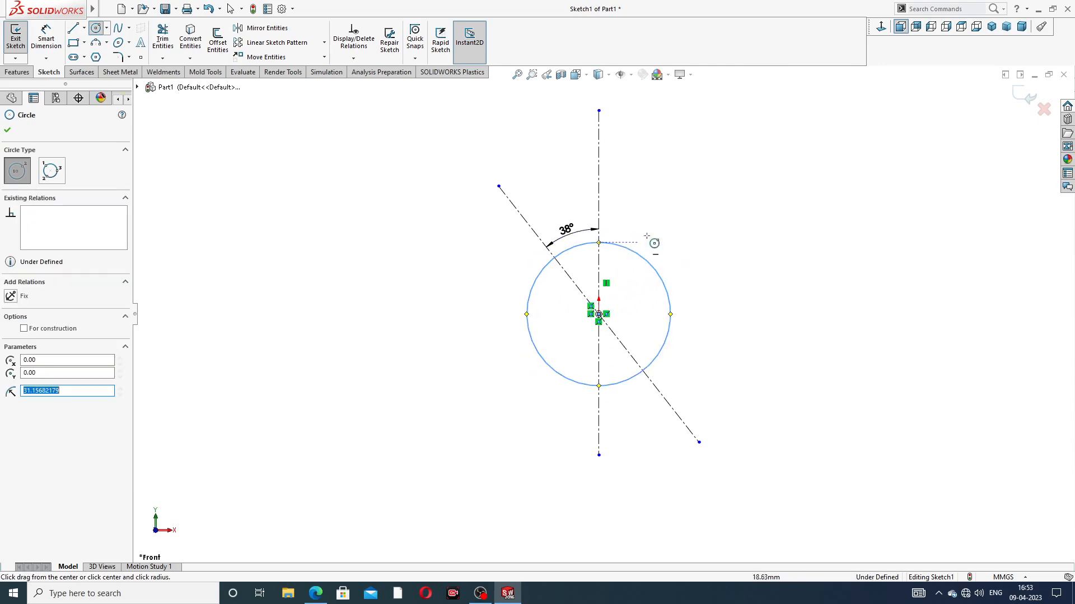
left_click(498, 185)
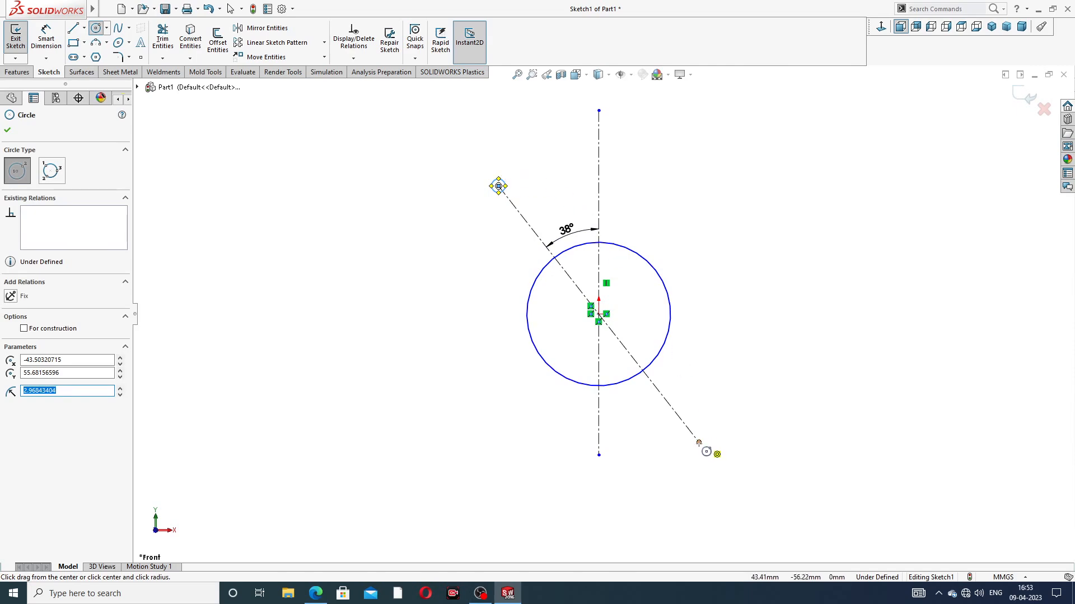
left_click(699, 442)
left_click(712, 421)
right_click(715, 313)
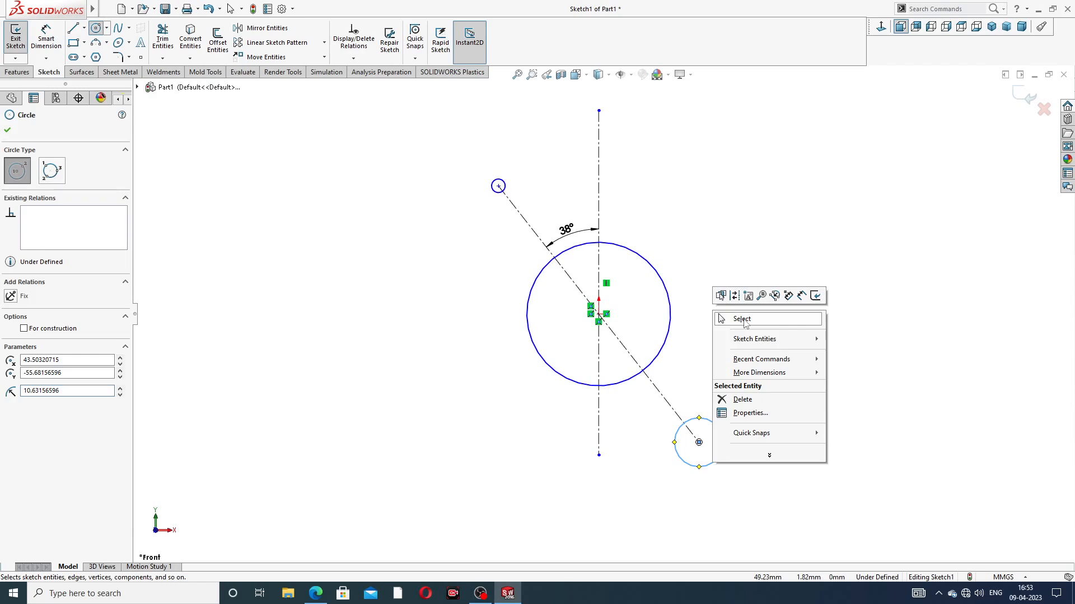
left_click(742, 320)
Step: Enlarge the upper end circle to about 10.5 mm radius and make the two end circles equal
left_click_drag(506, 182, 506, 162)
left_click(691, 181)
left_click(521, 186)
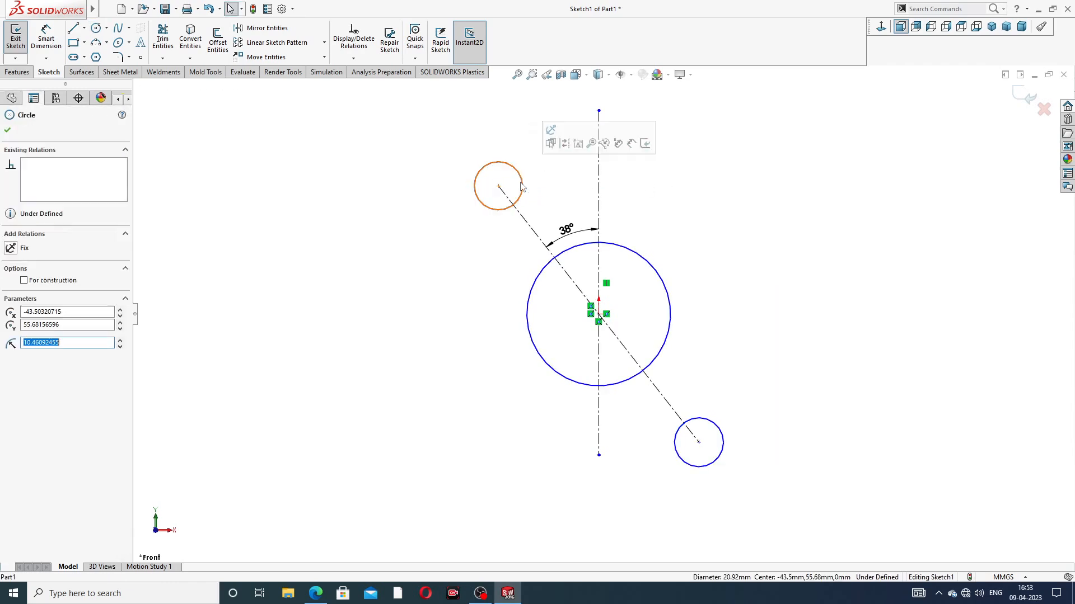
left_click(710, 425, "ctrl")
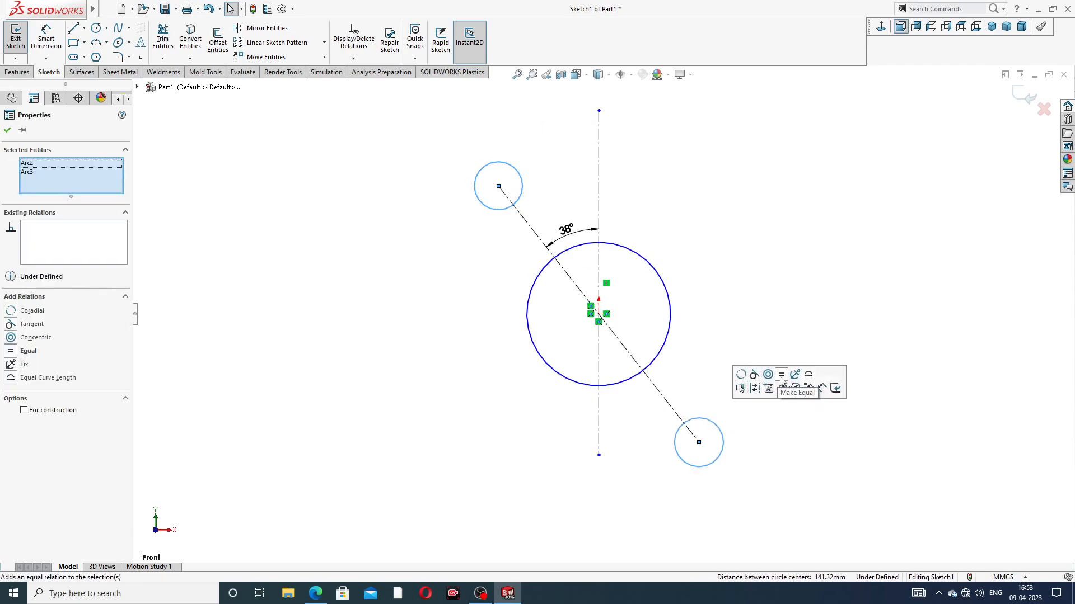
left_click(781, 375)
Step: Draw a line about 74 mm long from the upper small circle's upper edge to the large circle's upper-right edge
key("z")
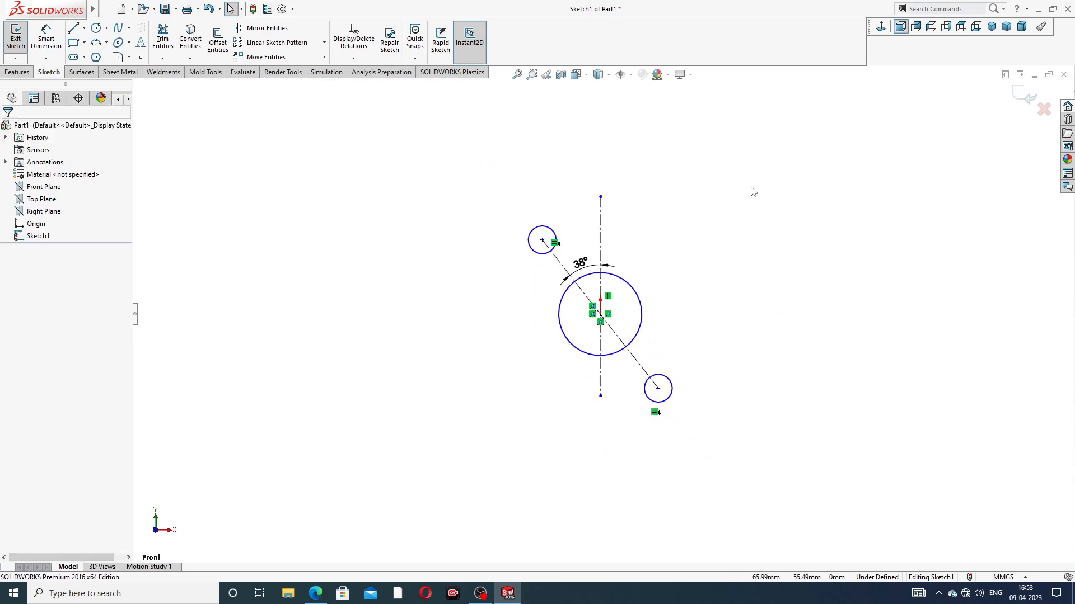
scroll(714, 330, "down", 2)
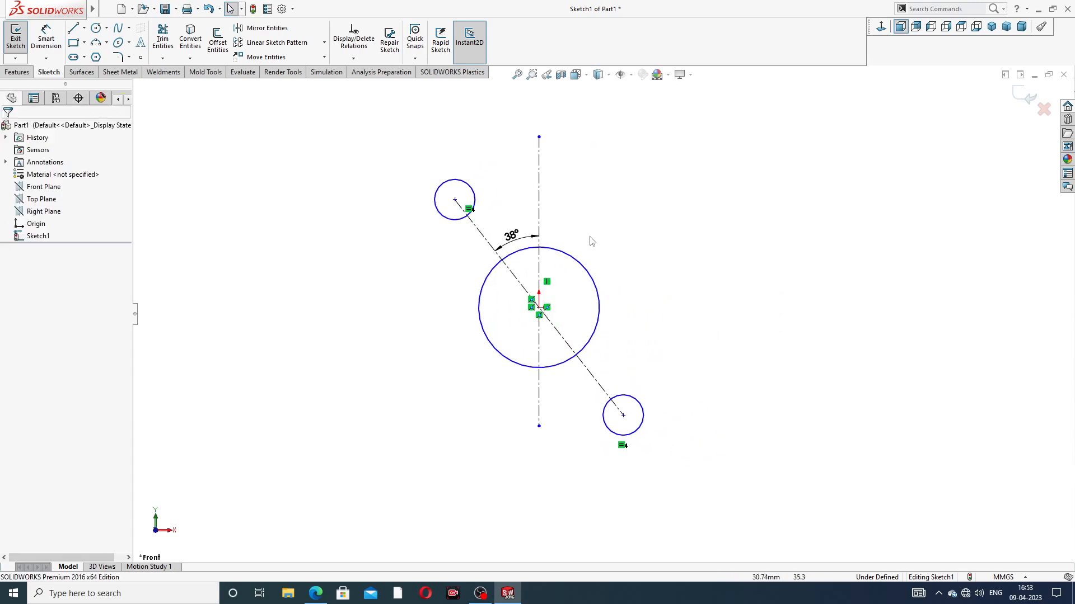
left_click(76, 31)
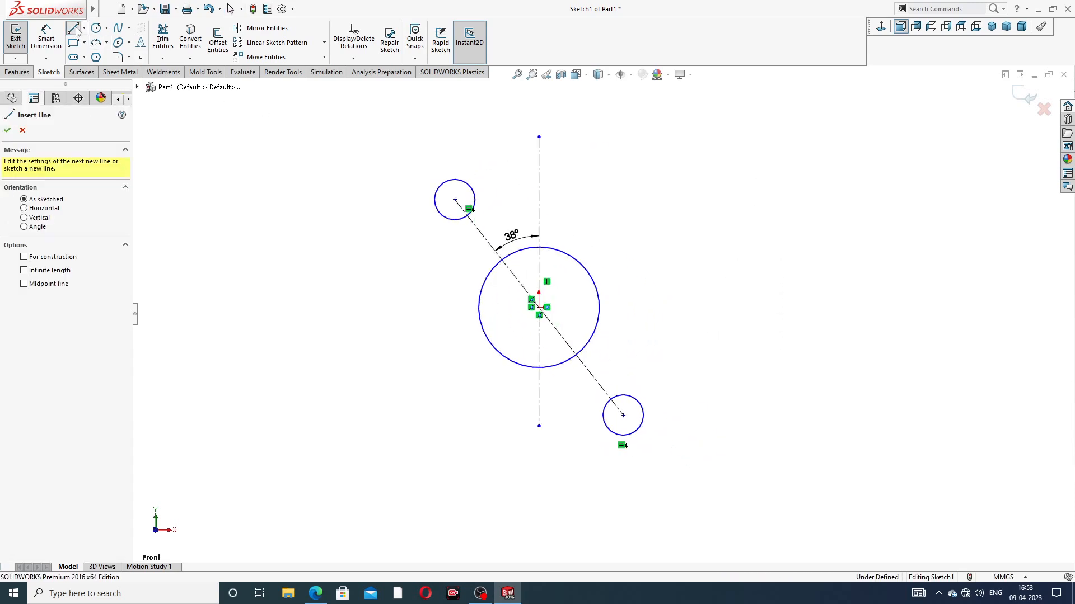
left_click(466, 184)
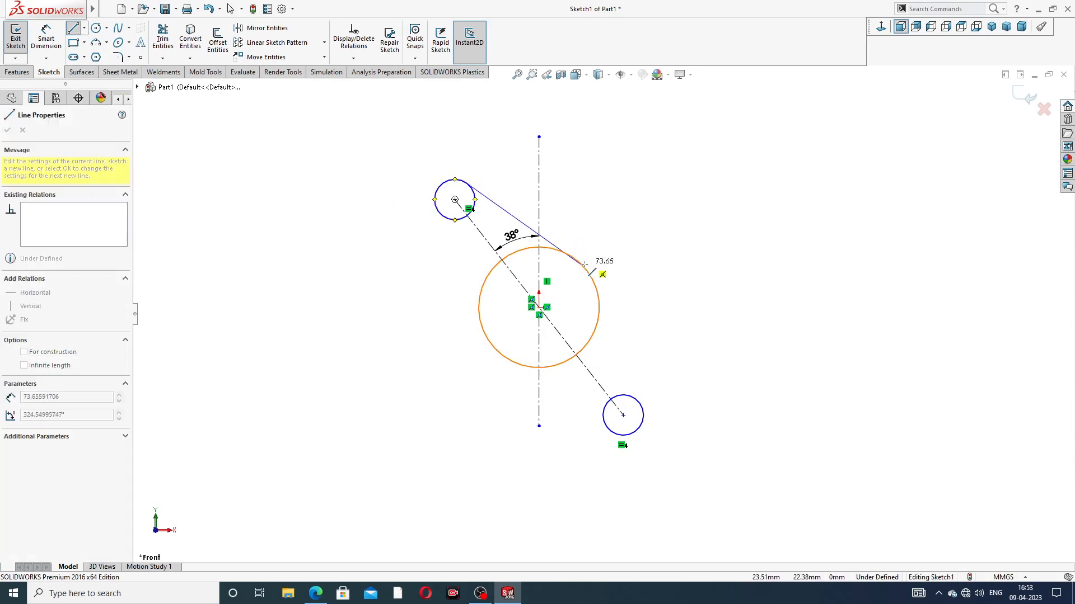
left_click(582, 266)
right_click(619, 215)
left_click(633, 220)
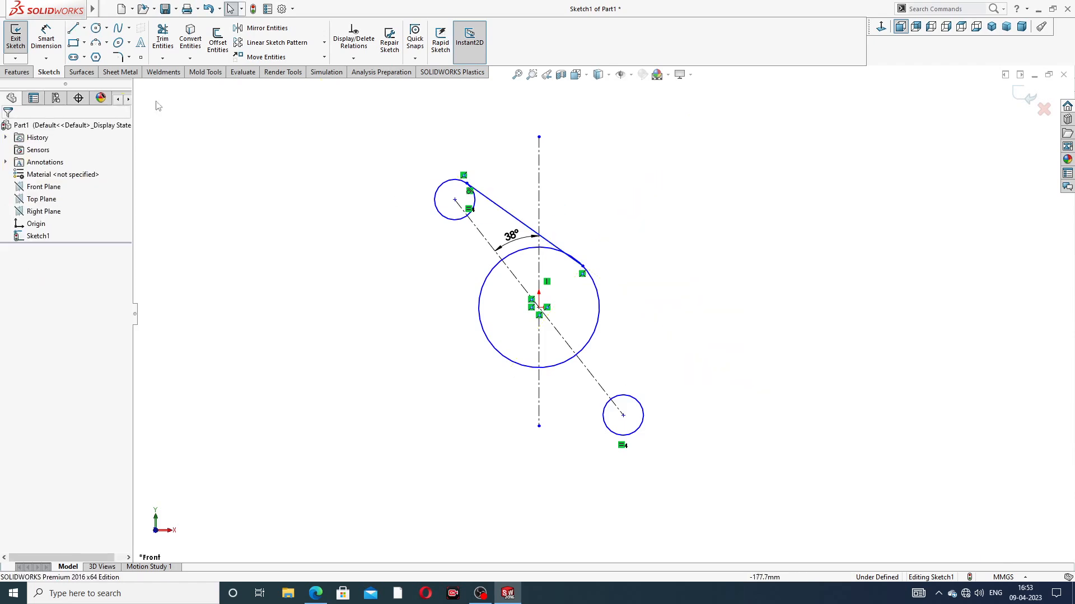
Step: Draw a line about 67 mm long from the upper small circle's lower-left edge to the large circle's lower-left edge
left_click(74, 31)
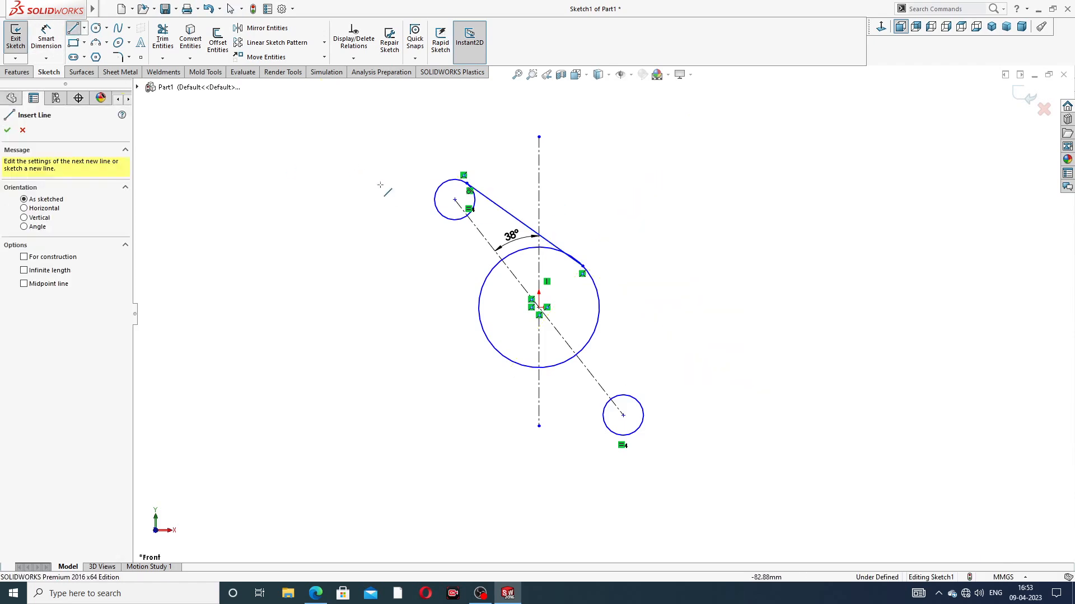
left_click(442, 215)
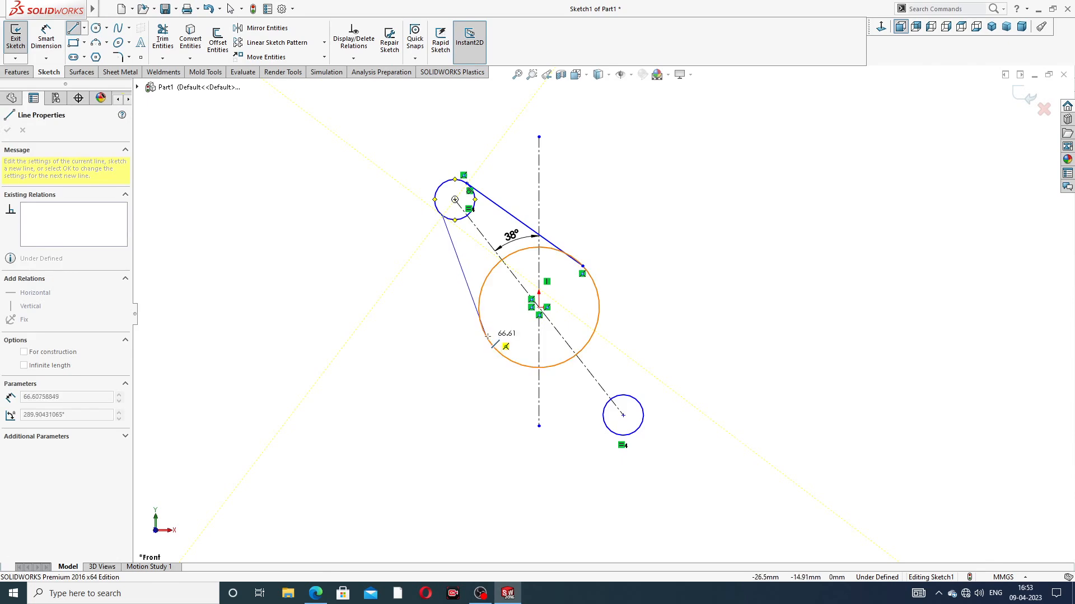
right_click(411, 307)
left_click(435, 314)
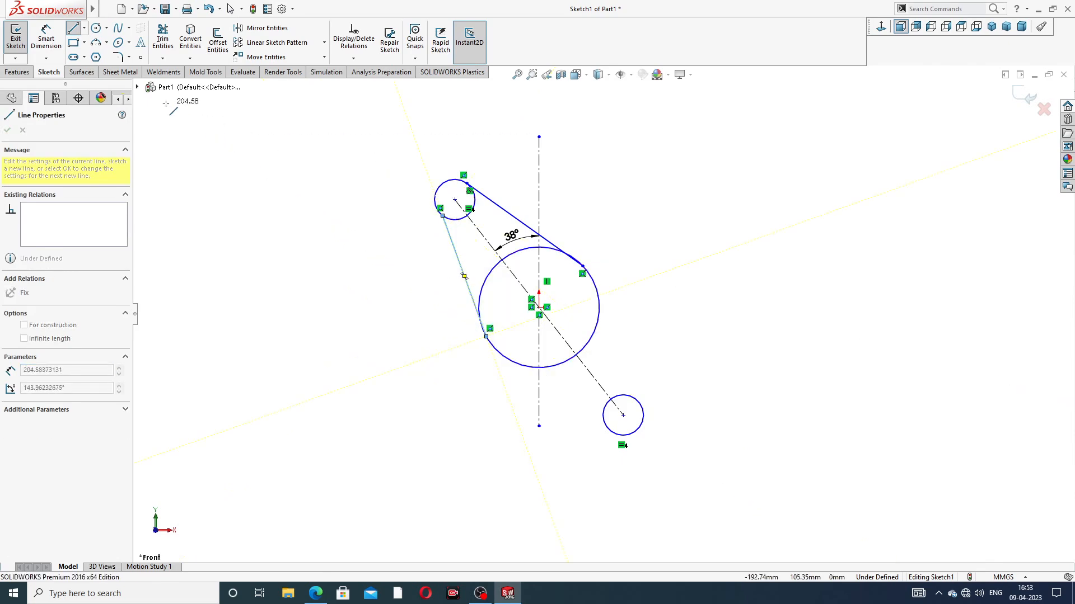
right_click(224, 160)
left_click(247, 168)
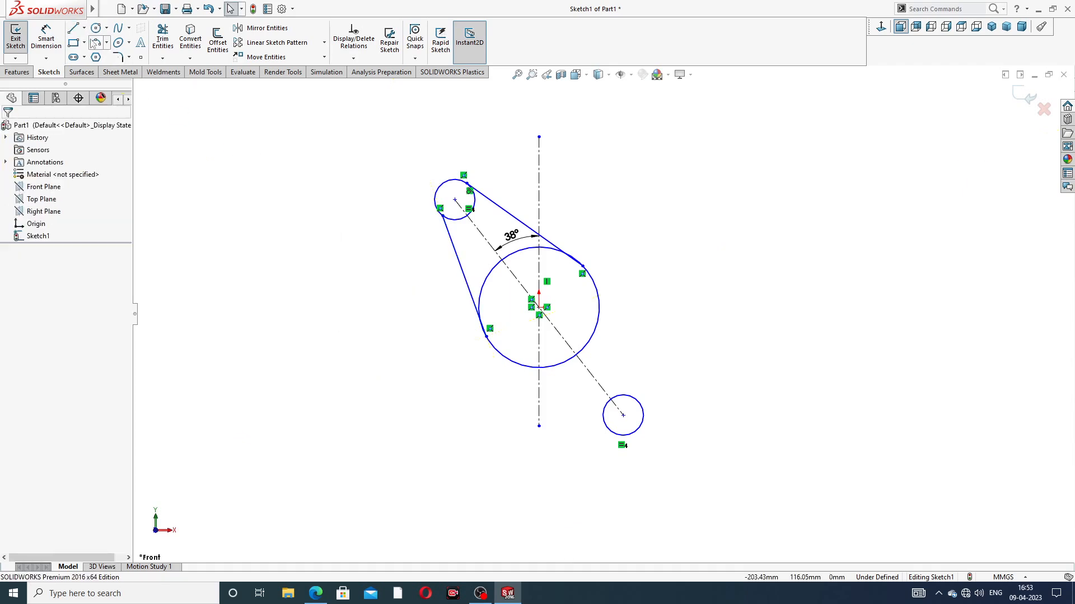
Step: Draw a line from the large circle's right edge to the lower small circle's right edge
left_click(76, 30)
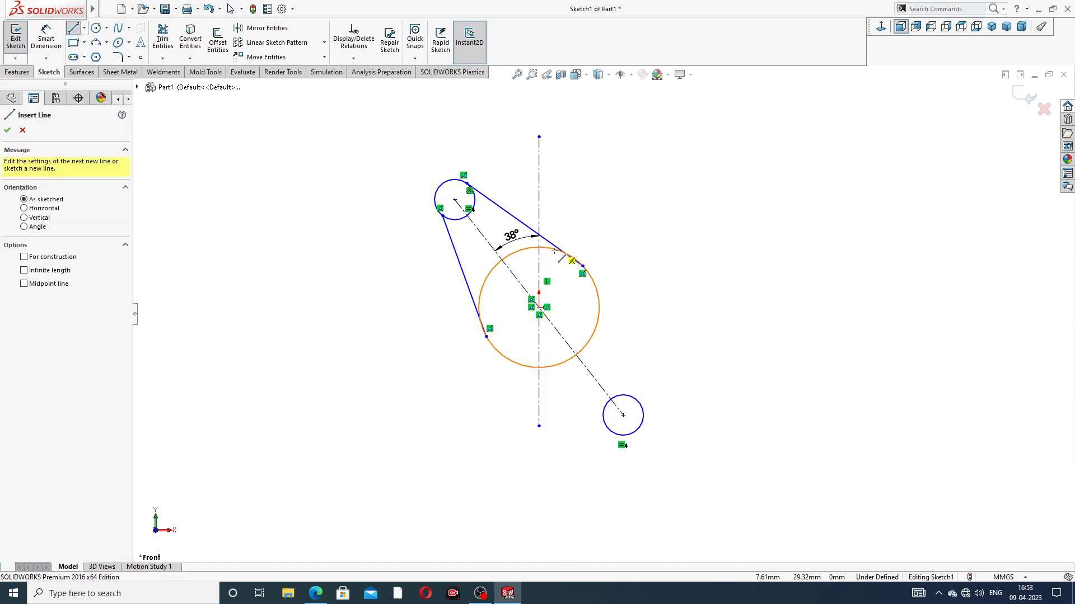
left_click(595, 286)
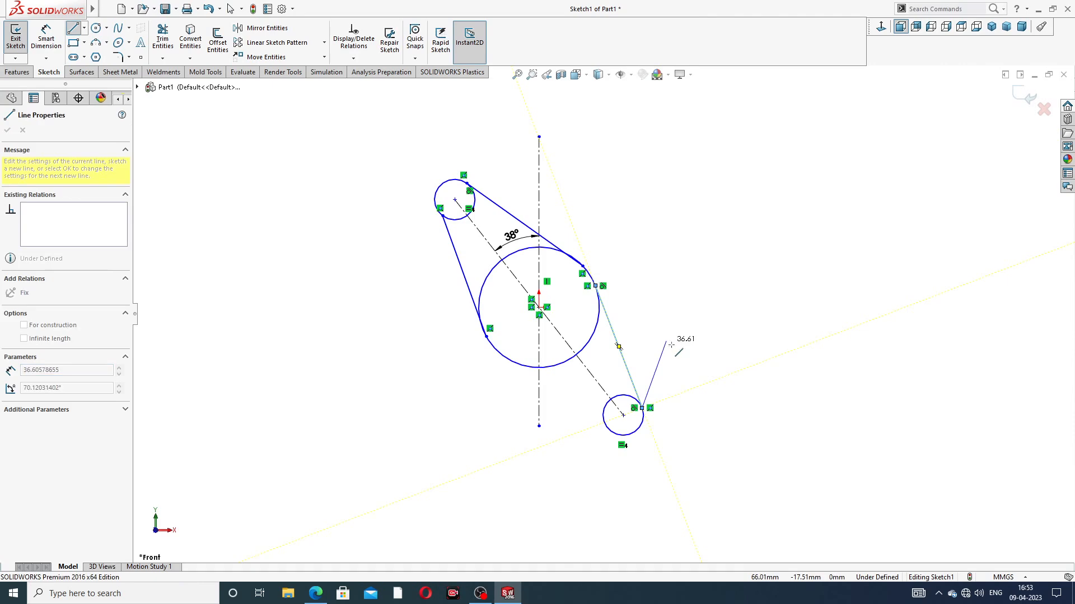
right_click(667, 305)
left_click(689, 350)
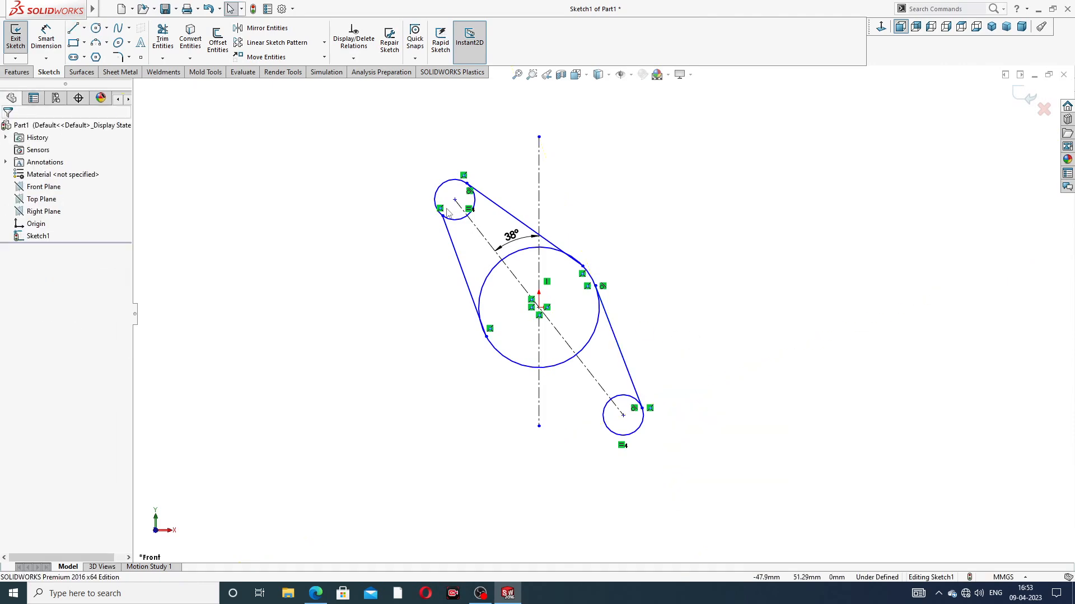
Step: Draw a line from the large circle's lower-left edge to the lower small circle's lower-left edge
left_click(73, 29)
left_click(503, 357)
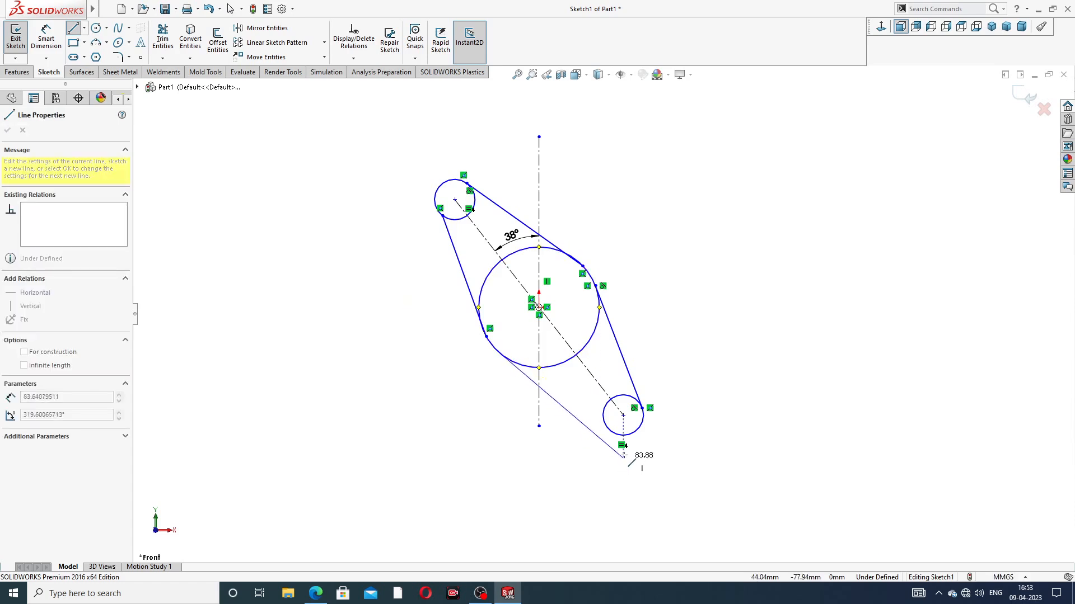
left_click(612, 431)
right_click(707, 308)
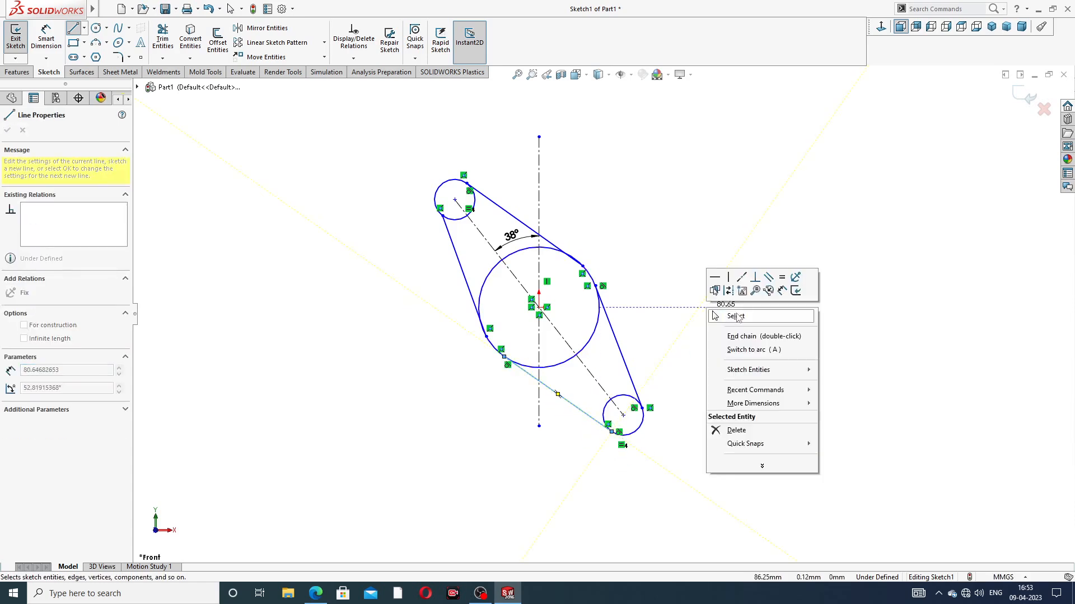
left_click(730, 317)
scroll(581, 250, "down", 2)
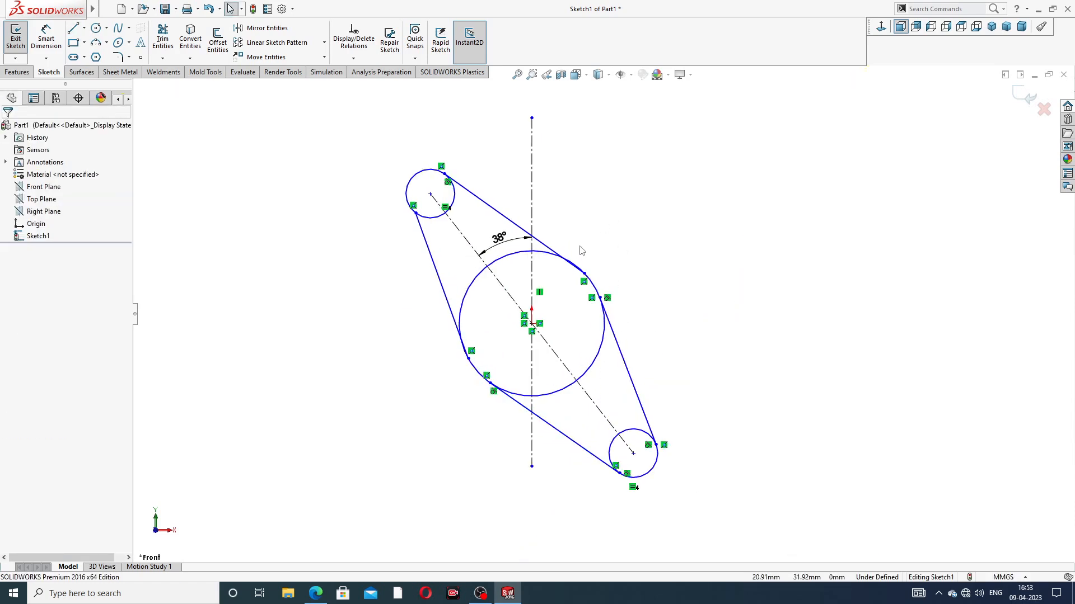
scroll(582, 267, "down", 3)
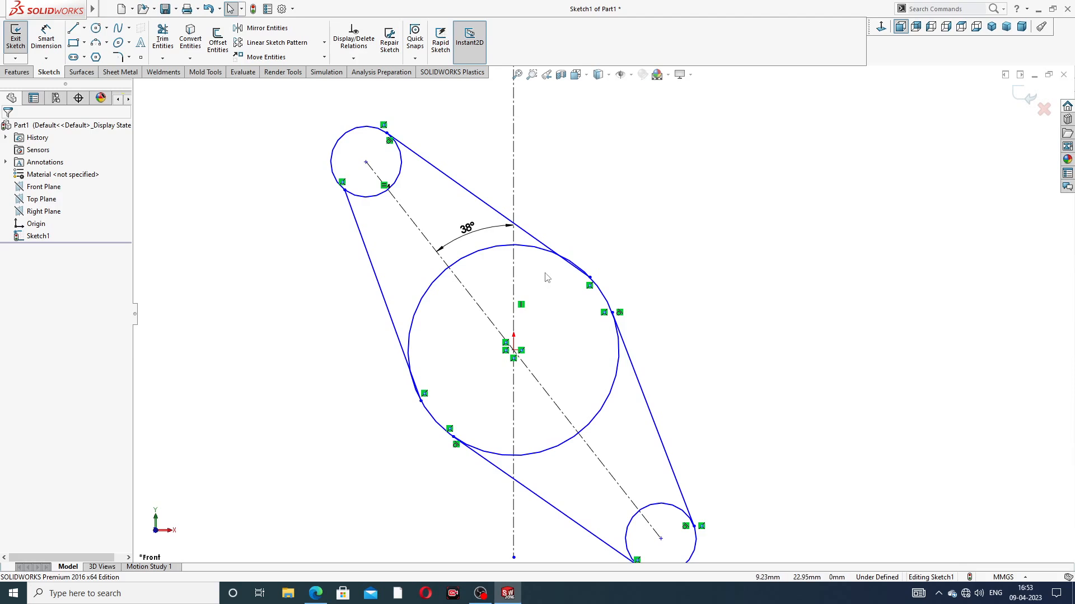
left_click_drag(546, 273, 602, 231)
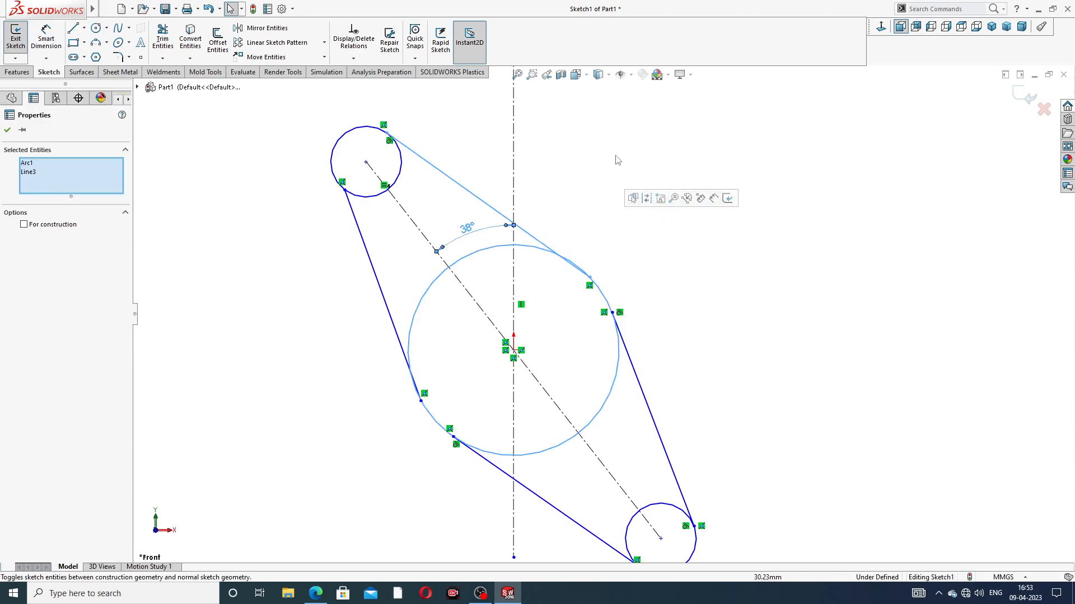
left_click(617, 161)
left_click(609, 252)
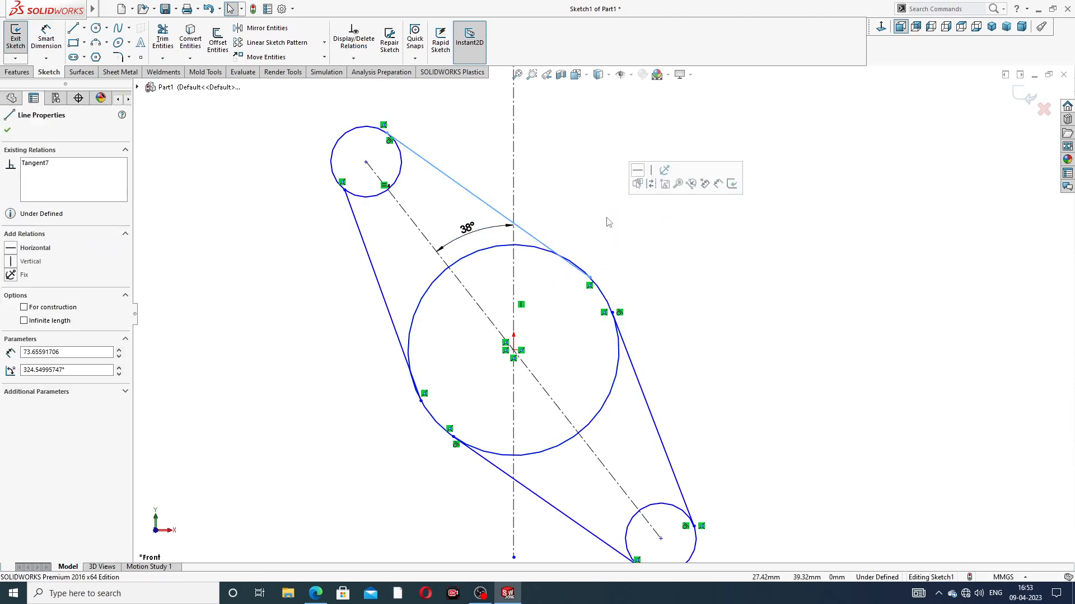
left_click(609, 222)
Step: Make the upper-right side line tangent to the large circle
left_click(534, 250)
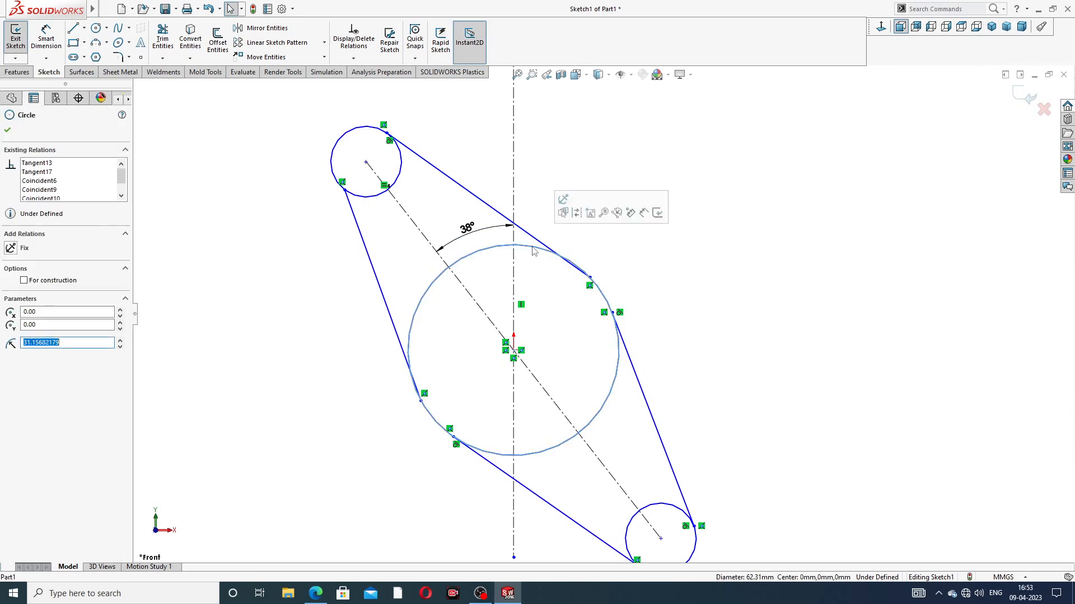
left_click(549, 249, "ctrl")
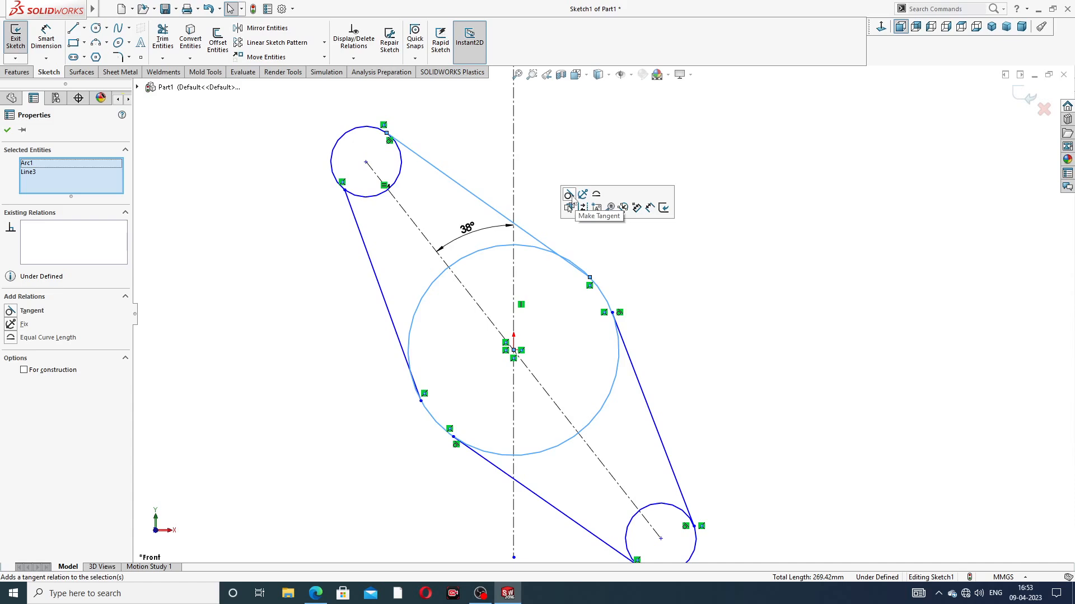
left_click(568, 195)
Step: Make the upper-left side line tangent to both the large circle and the upper end circle
left_click(384, 355)
left_click(381, 288)
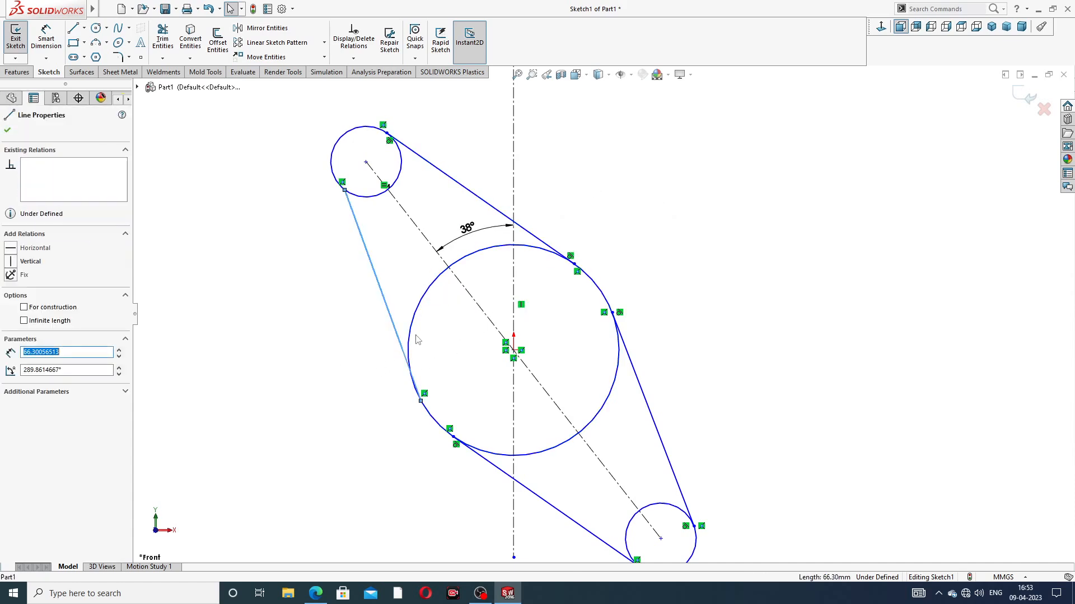
left_click(496, 252, "ctrl")
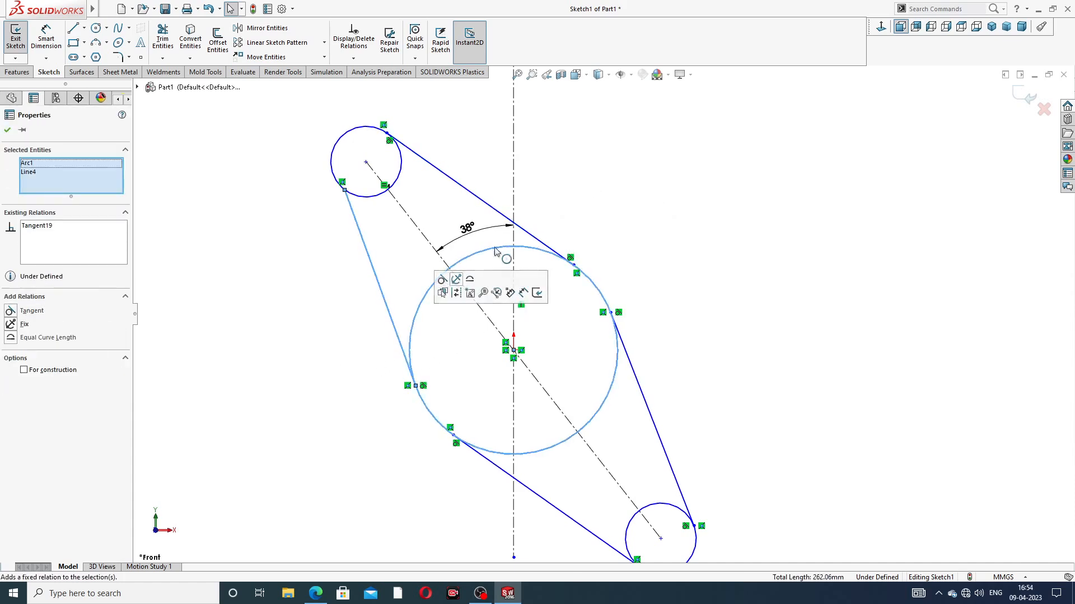
left_click(588, 179)
left_click(363, 201)
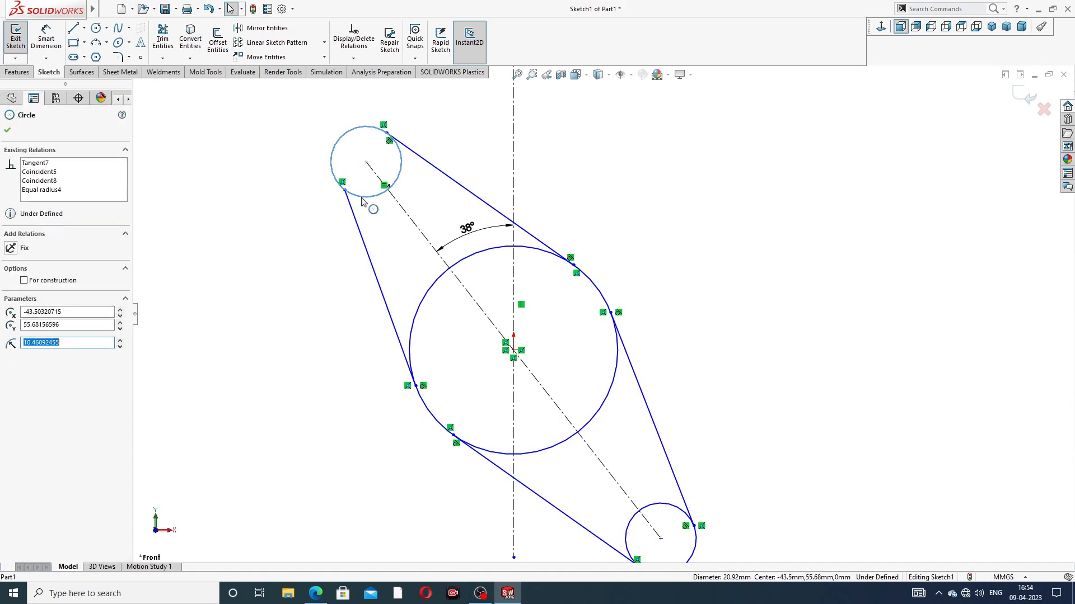
left_click(353, 215, "ctrl")
left_click(386, 168)
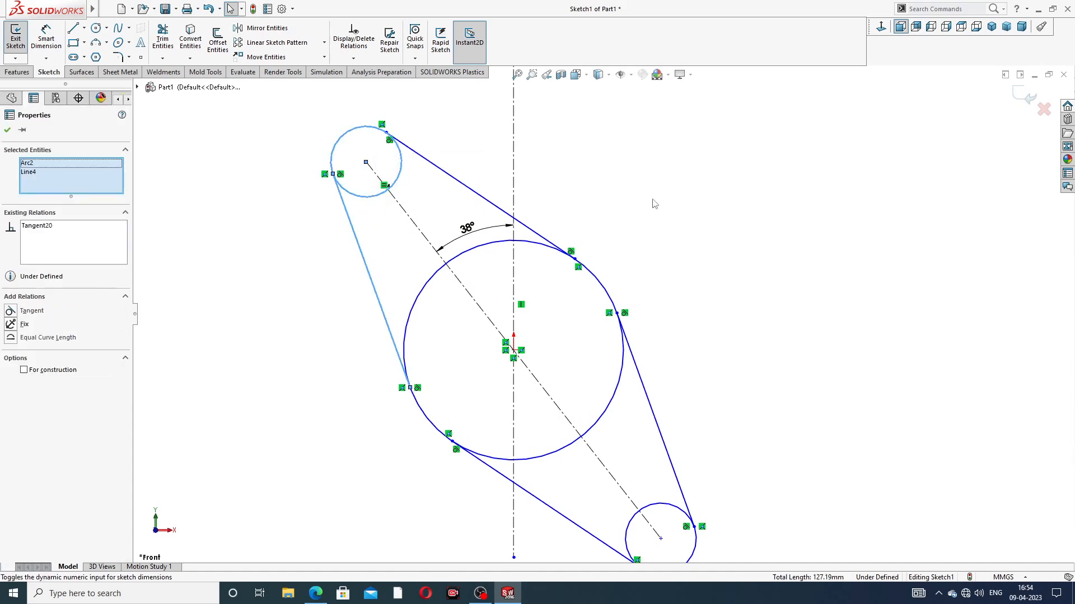
left_click(655, 203)
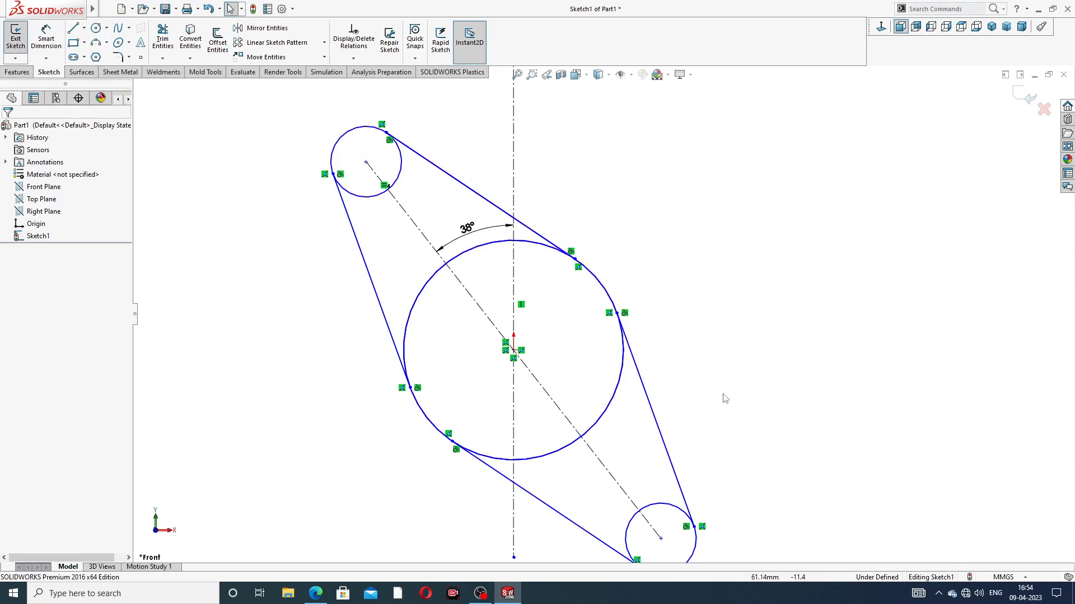
Step: Dimension the large circle with a 104 mm diameter, consulting the exhaust manifold PDF drawing in the browser
scroll(711, 411, "up", 2)
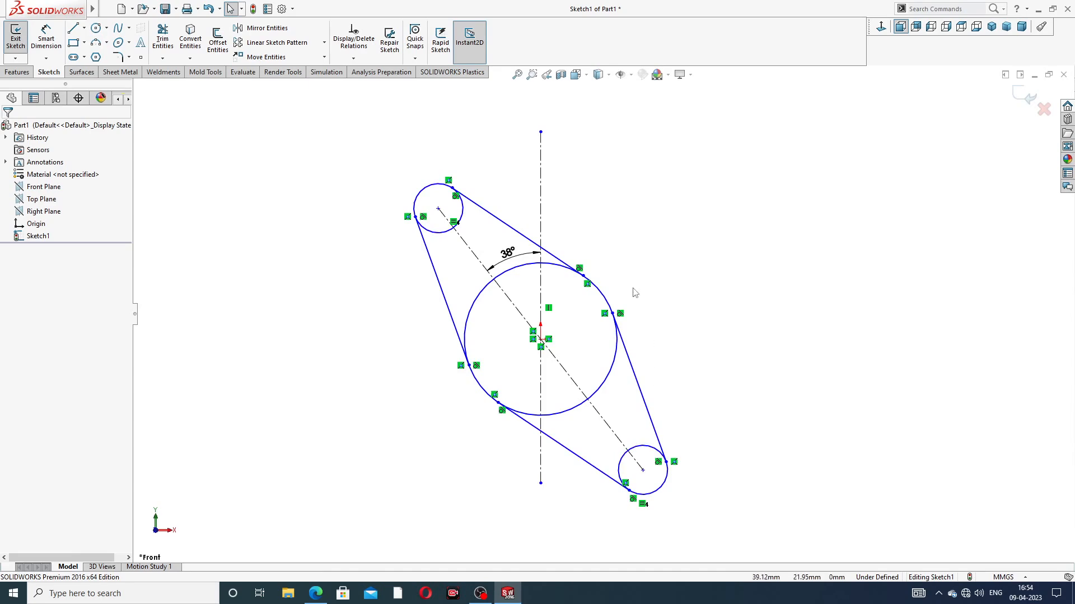
left_click(46, 38)
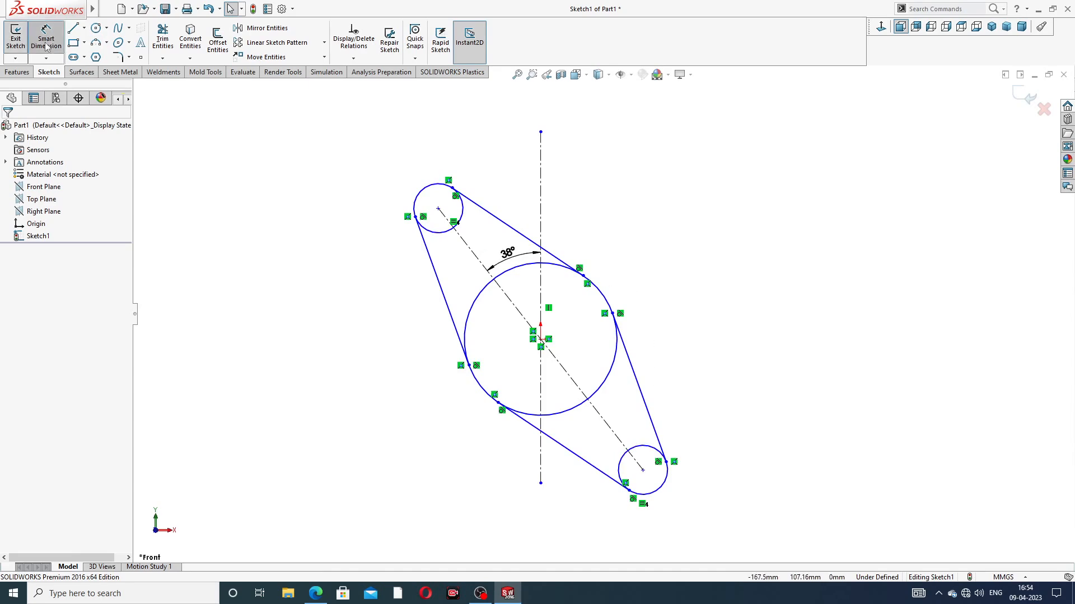
left_click(561, 272)
left_click(644, 235)
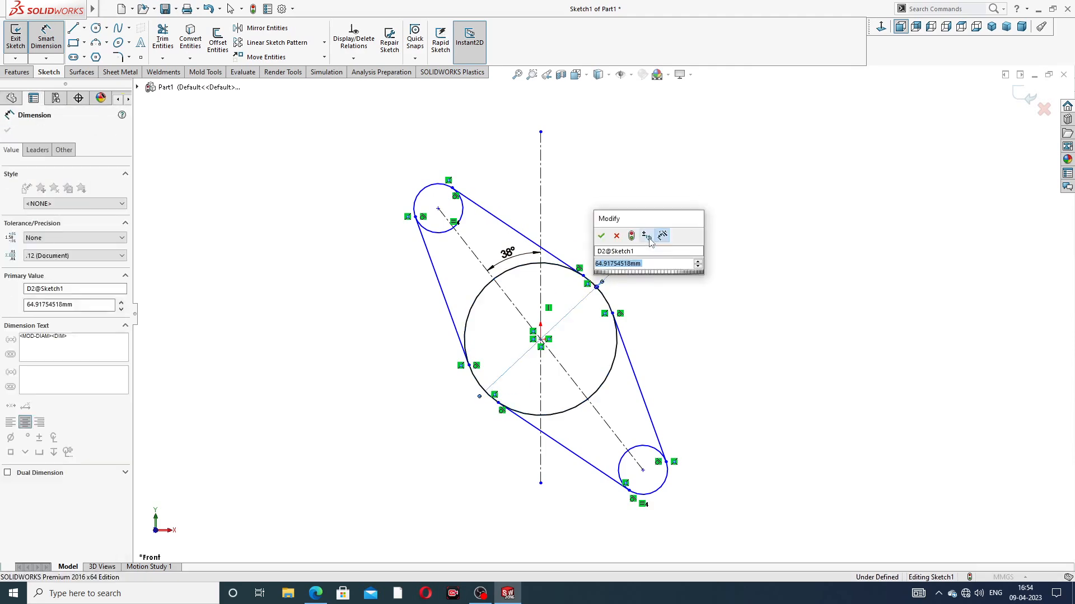
left_click(316, 594)
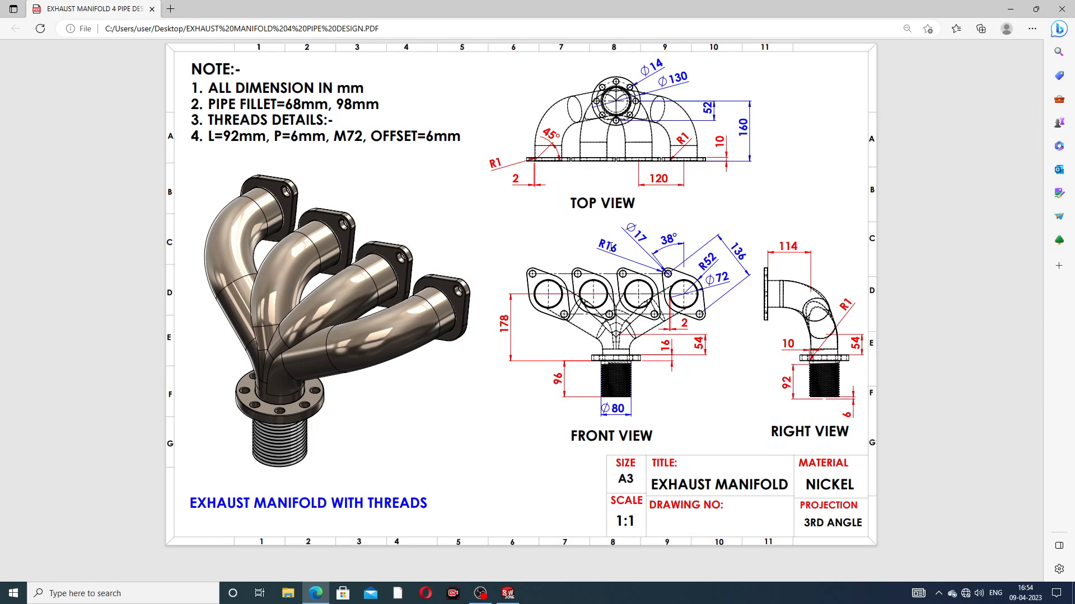
left_click(317, 594)
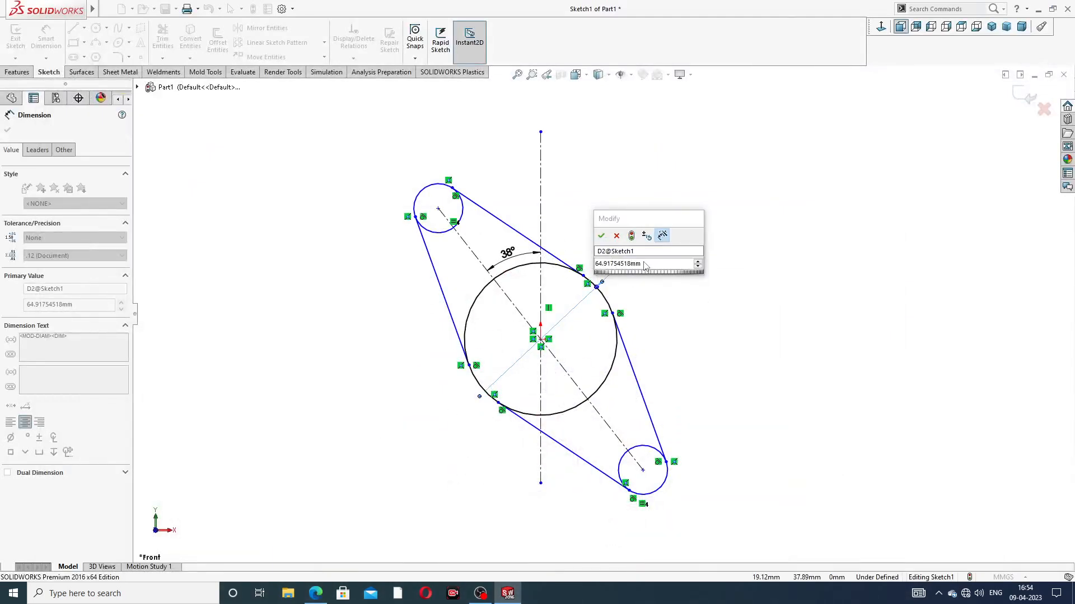
left_click_drag(644, 266, 562, 266)
type("10")
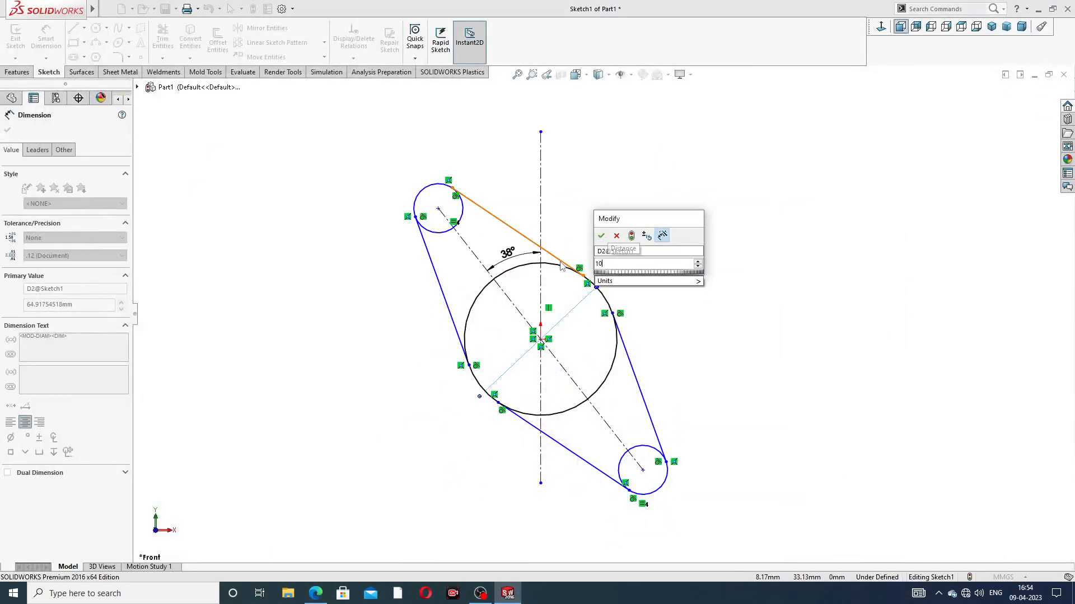
type("4")
key("Return")
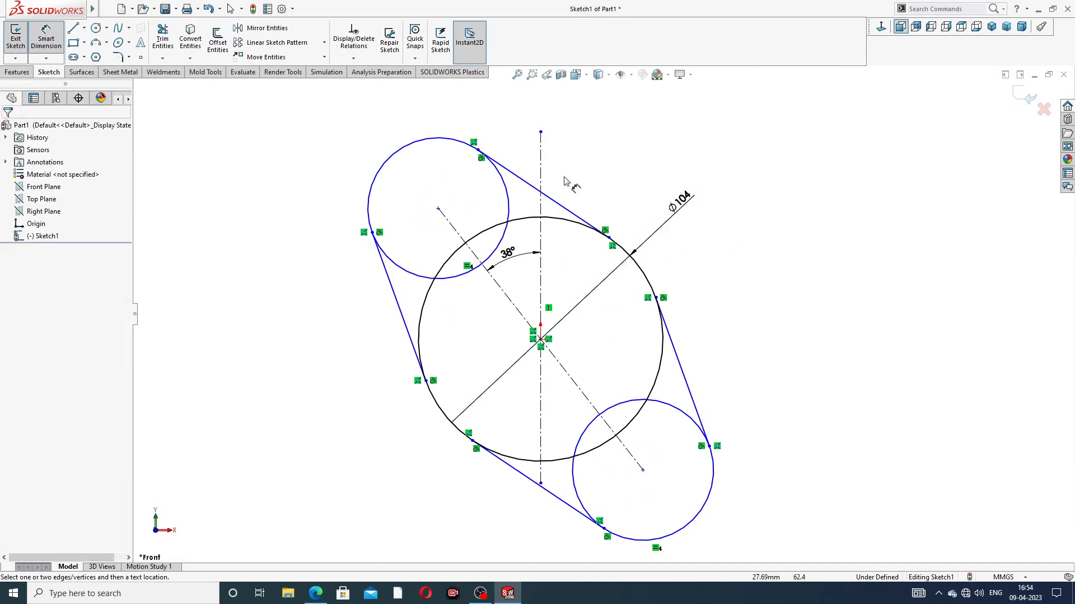
left_click(418, 142)
left_click(346, 147)
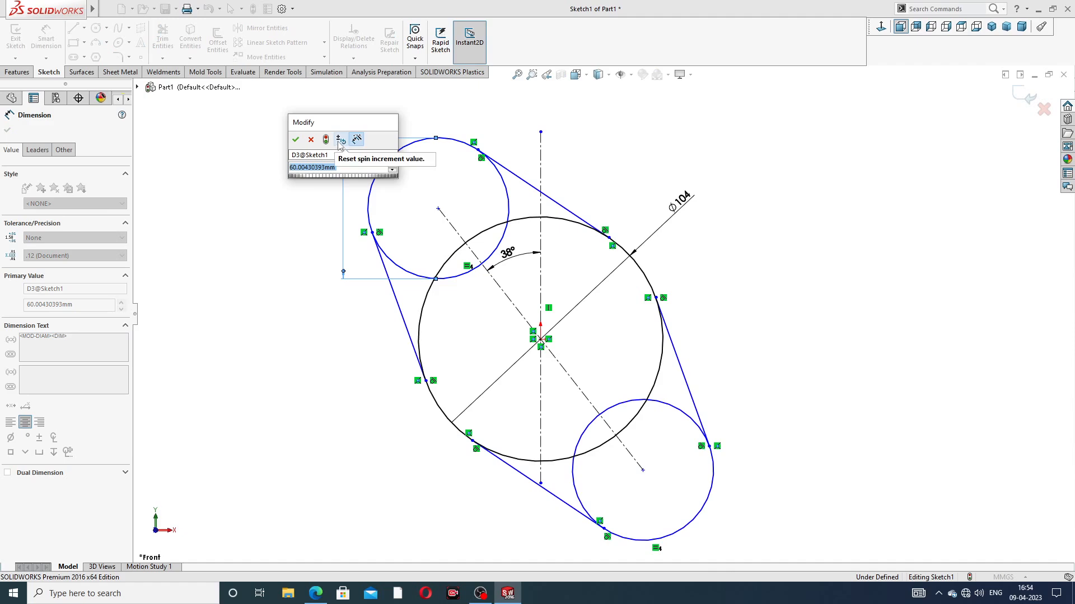
left_click(296, 139)
key("Delete")
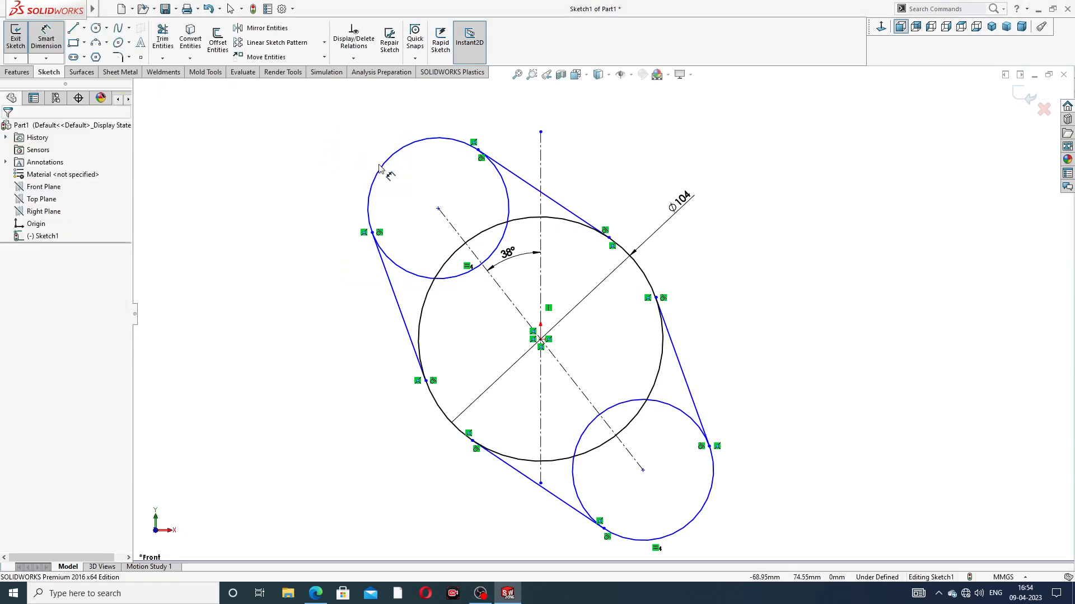
Step: Dimension the upper end circle with a 32 mm diameter
left_click(391, 157)
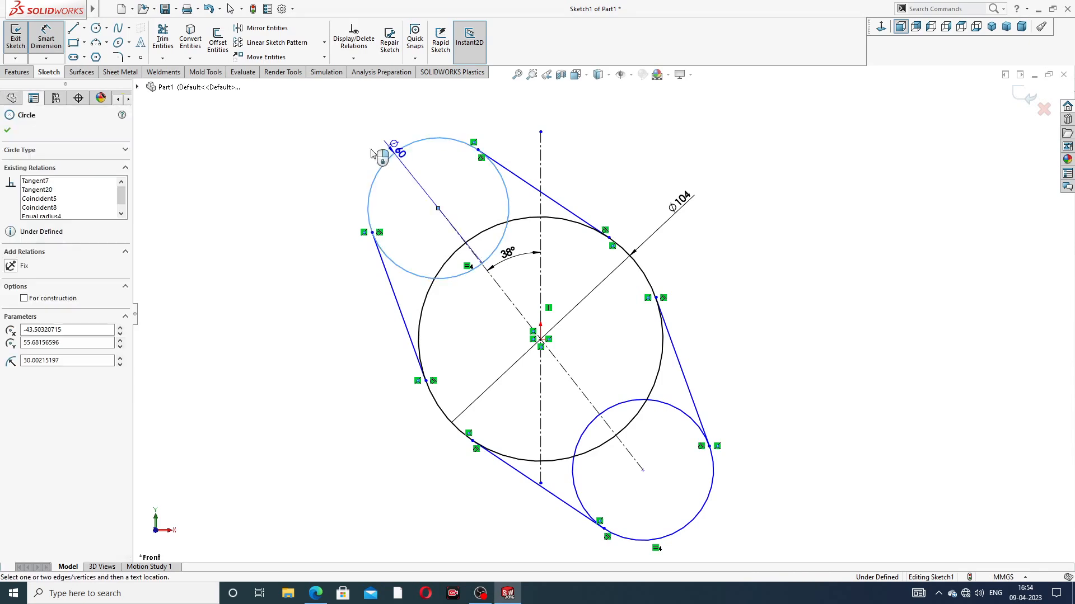
left_click(338, 131)
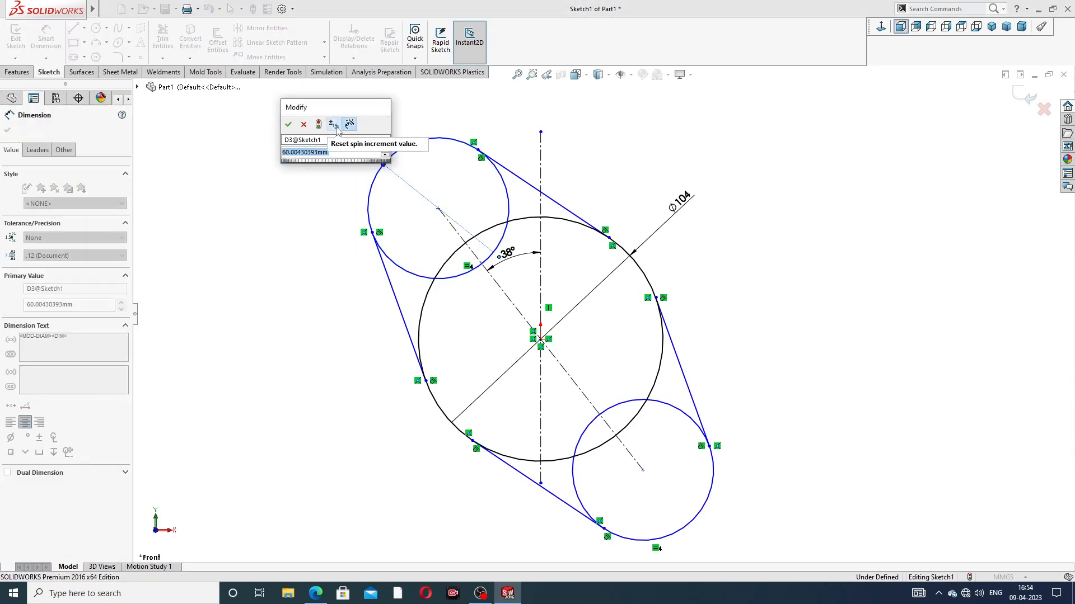
type("32")
key("Return")
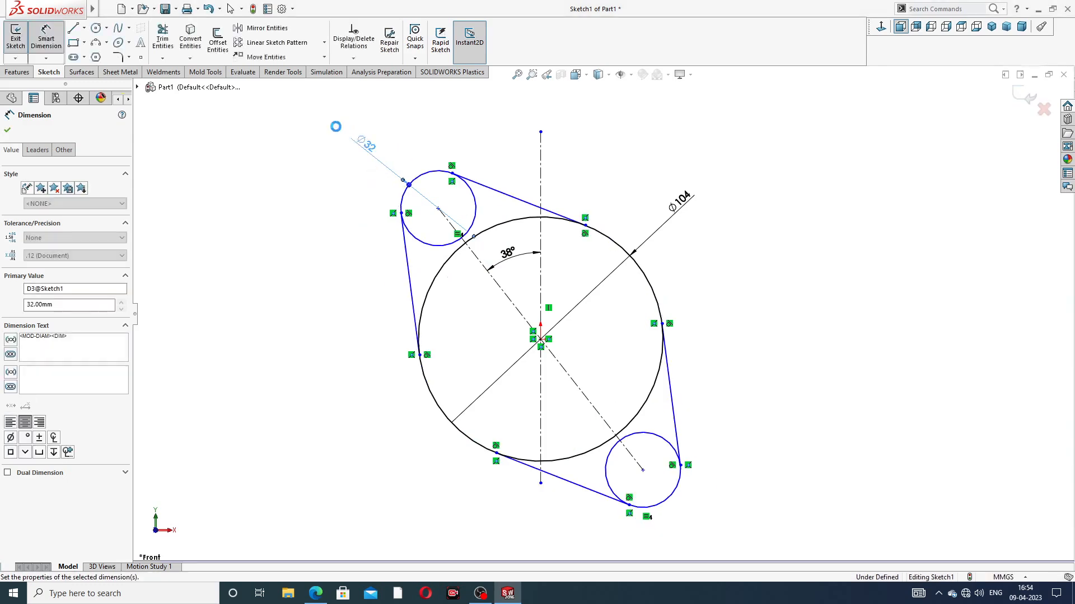
left_click(776, 248)
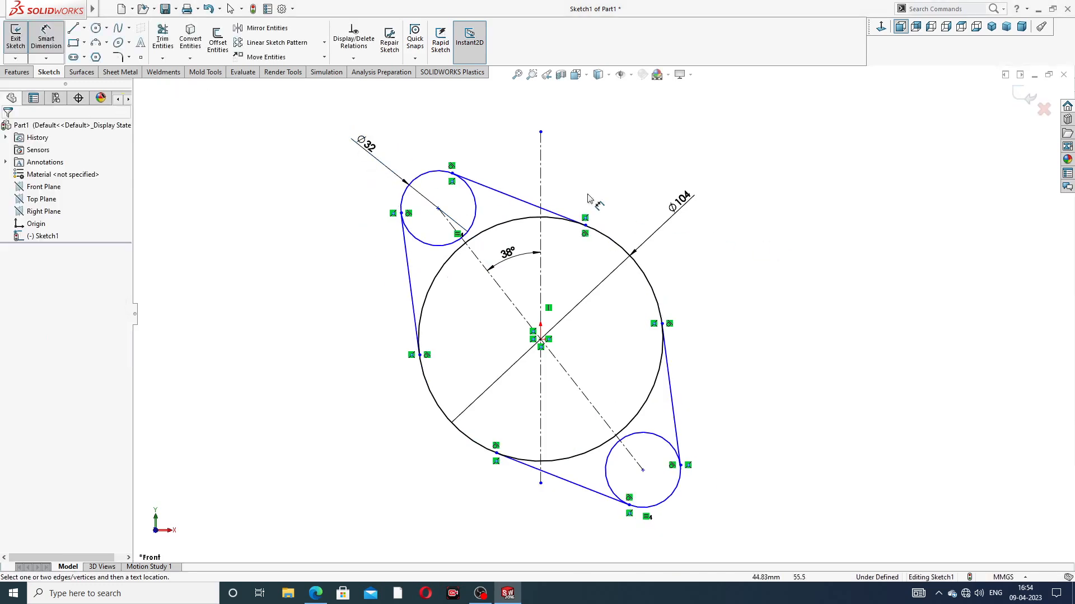
Step: Dimension the diagonal distance between the two end circles' centers as 136 mm
left_click(438, 210)
left_click(643, 472)
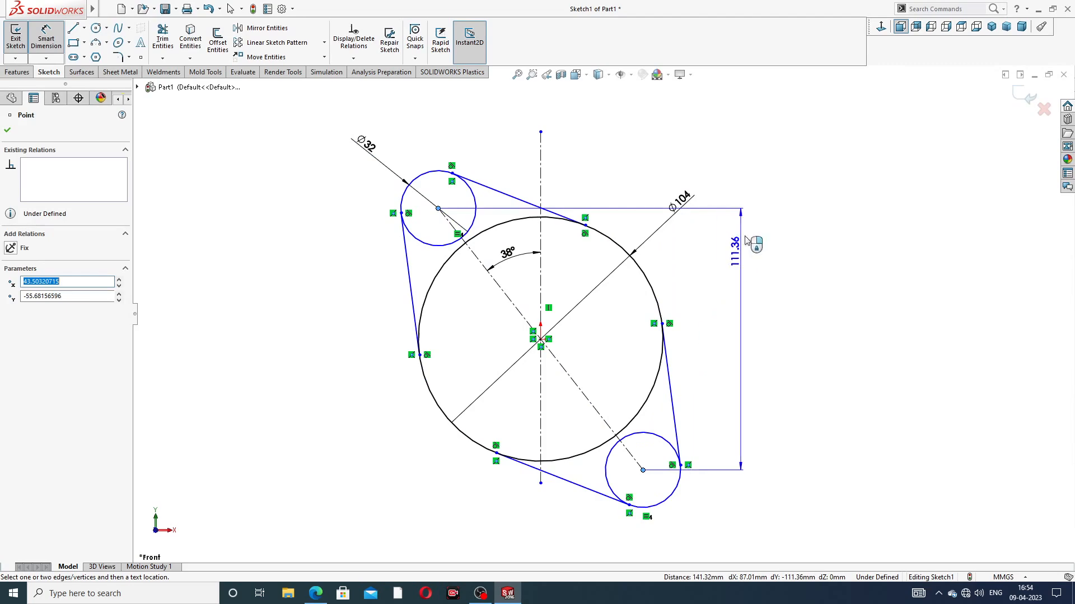
left_click(707, 160)
type("1")
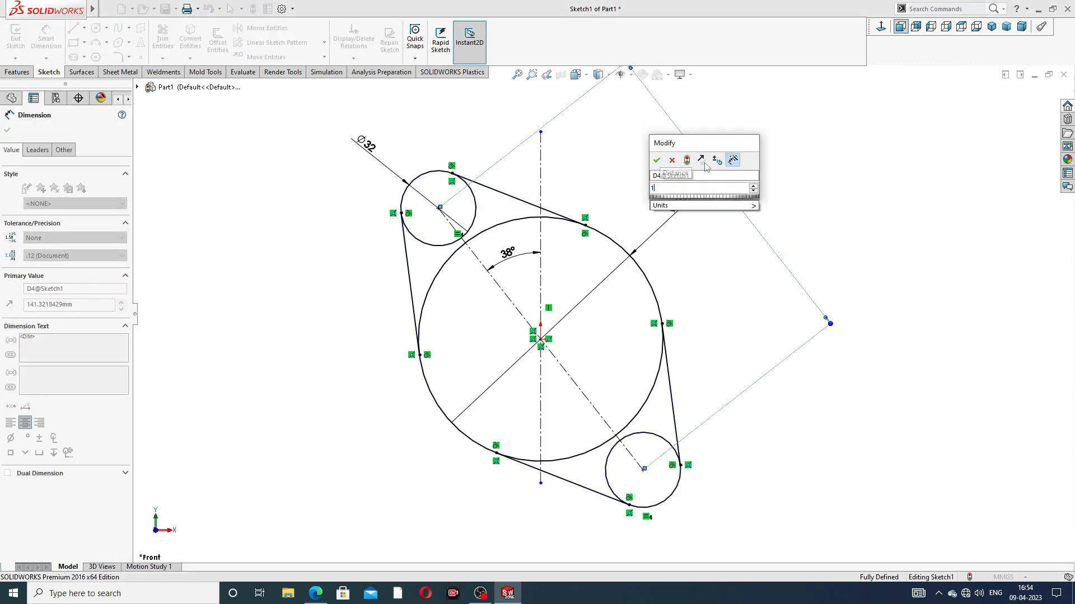
type("36")
key("Return")
Step: Leave the dimension command and move the 104 mm and 136 mm dimensions closer to the profile
scroll(720, 248, "up", 3)
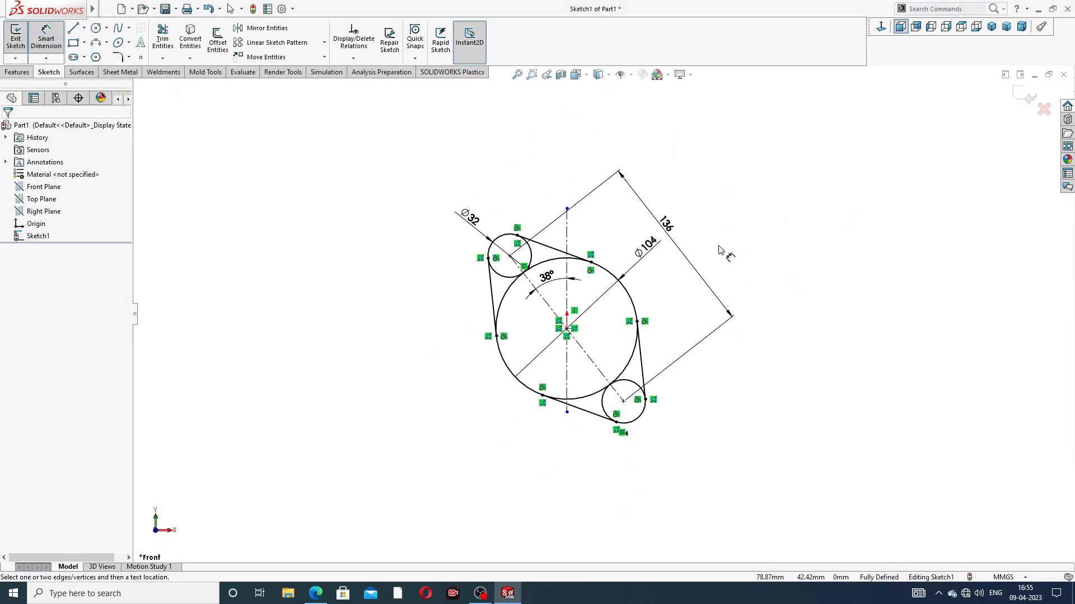
scroll(590, 304, "down", 2)
right_click(750, 167)
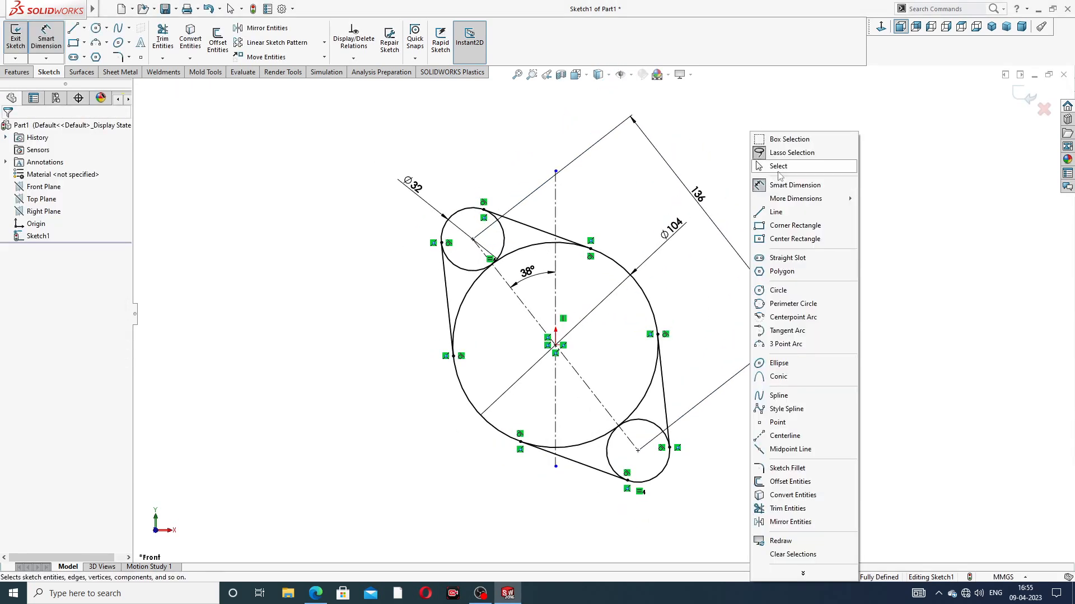
left_click(778, 165)
left_click_drag(676, 227, 649, 230)
left_click_drag(701, 198, 696, 210)
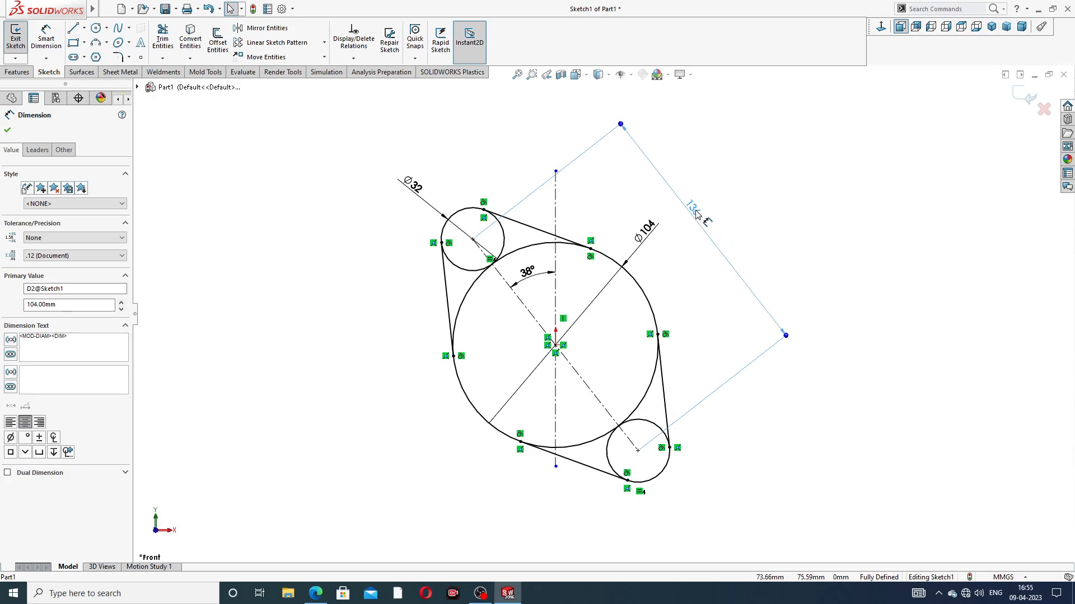
left_click(737, 186)
Step: Trim away the inner arcs of both end circles and the central circle's arcs facing them inside the flange outline
left_click(162, 38)
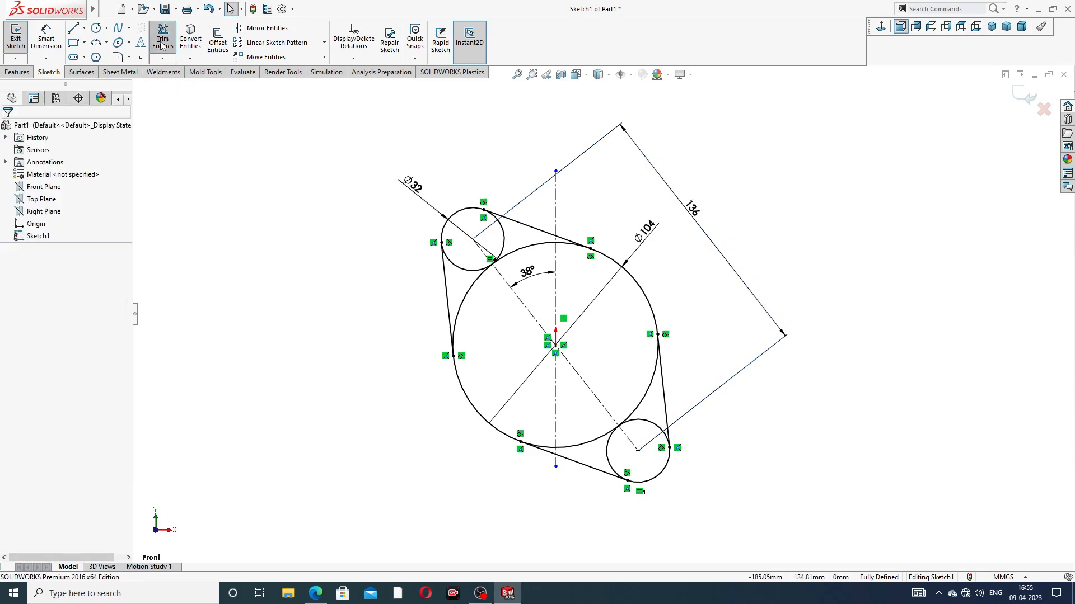
mouse_move(486, 301)
left_mouse_down()
mouse_move(478, 259)
mouse_move(495, 239)
left_mouse_up()
left_click_drag(584, 425, 620, 451)
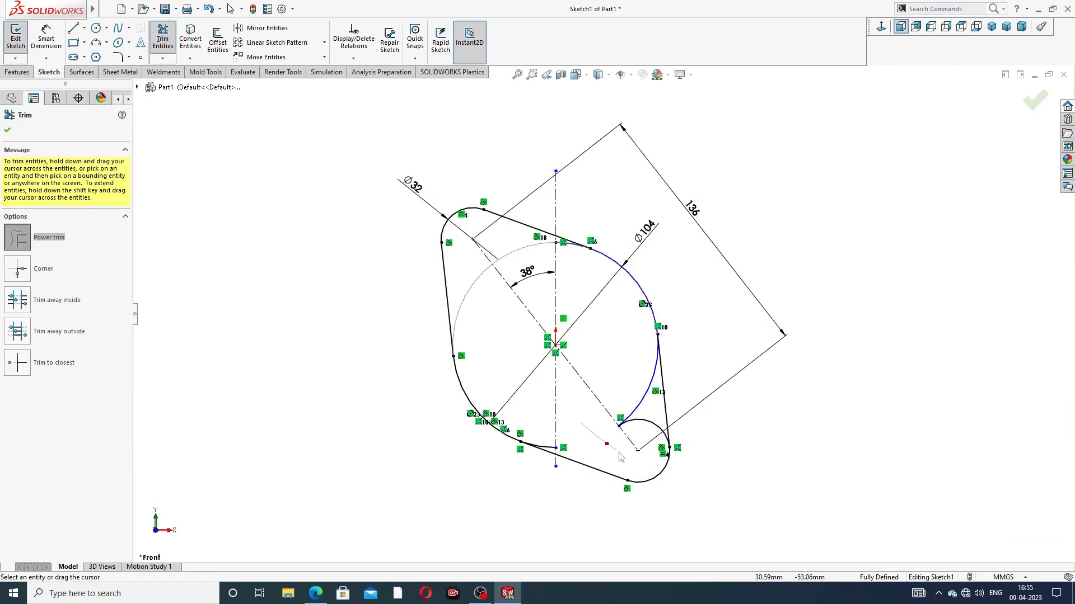
left_click_drag(638, 384, 640, 435)
Step: Trim the leftover short arcs of the central circle beside the upper and lower tangent lines
scroll(620, 372, "down", 3)
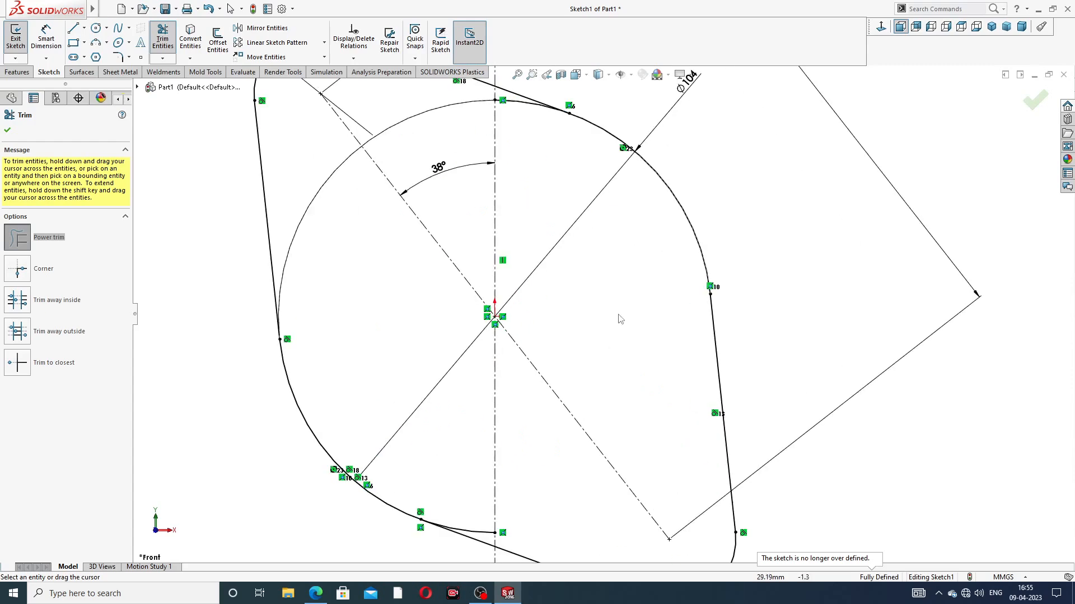
scroll(556, 144, "up", 2)
scroll(545, 177, "down", 4)
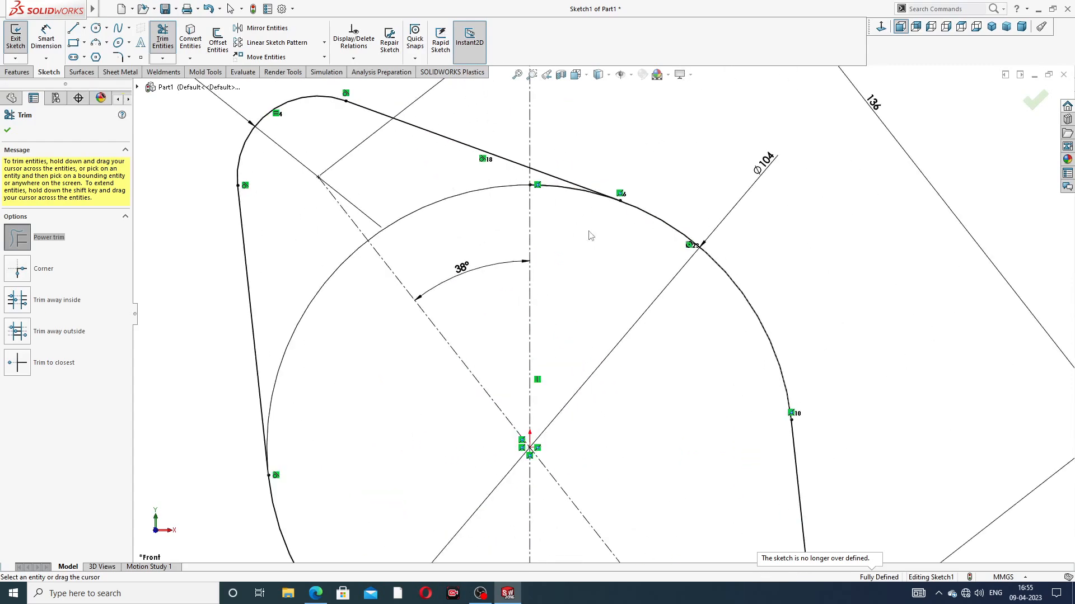
scroll(569, 204, "up", 2)
scroll(585, 241, "down", 3)
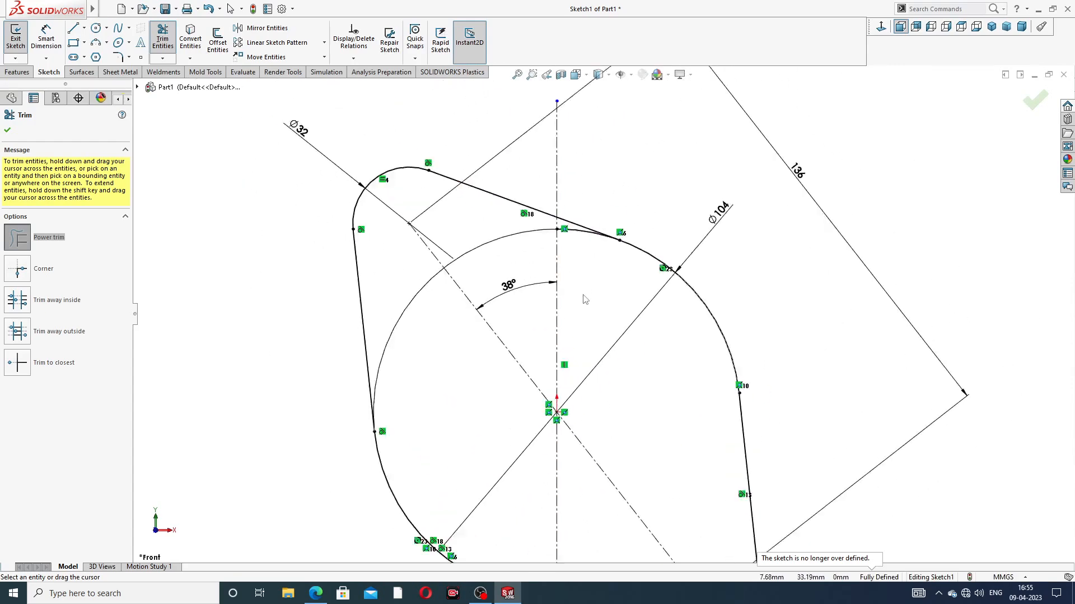
scroll(585, 325, "up", 5)
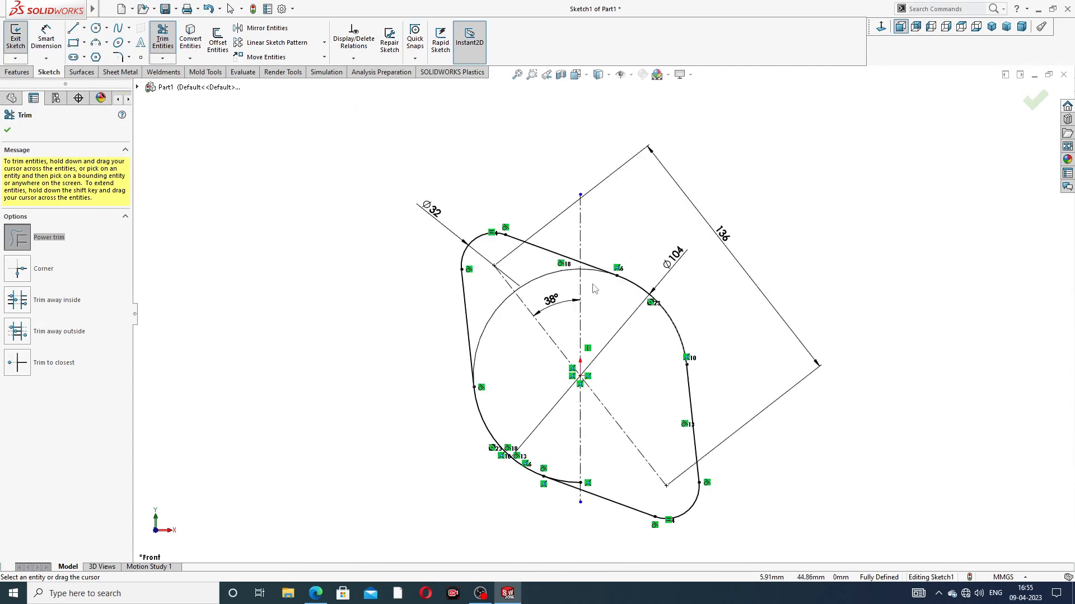
scroll(577, 448, "down", 2)
scroll(577, 466, "down", 3)
left_click_drag(582, 460, 585, 475)
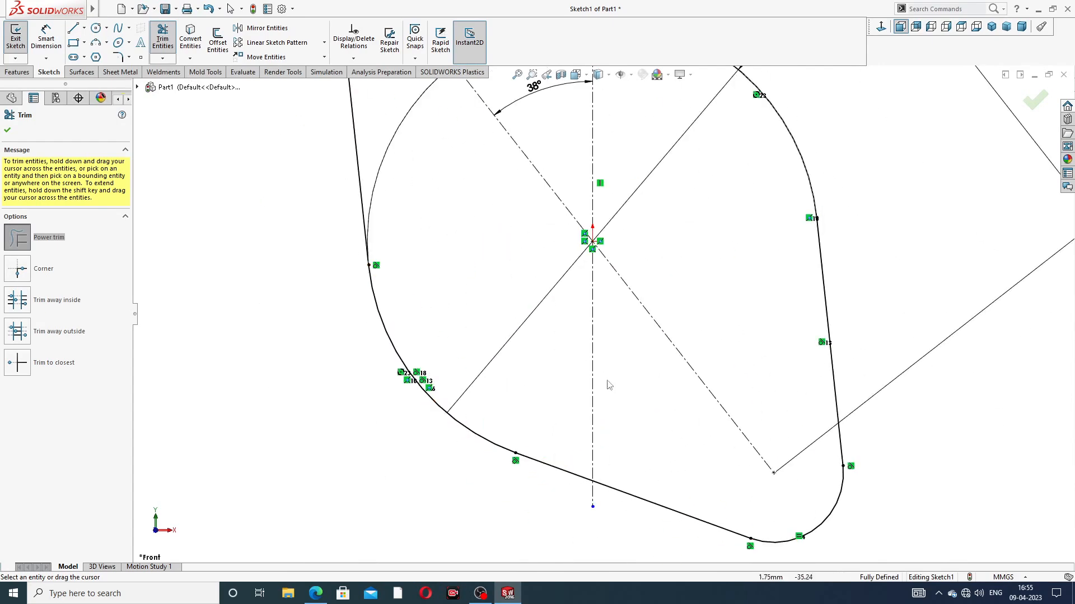
scroll(597, 322, "up", 4)
left_click(7, 132)
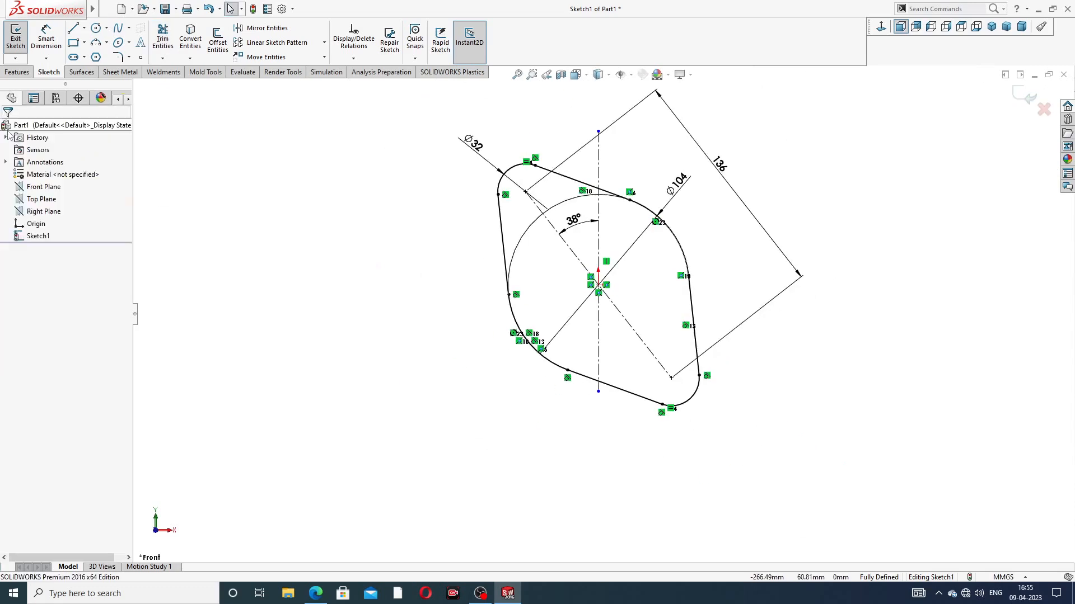
Step: Extrude the flange profile 10 mm blind, consulting the exhaust manifold PDF drawing in the browser for the thickness
left_click(26, 48)
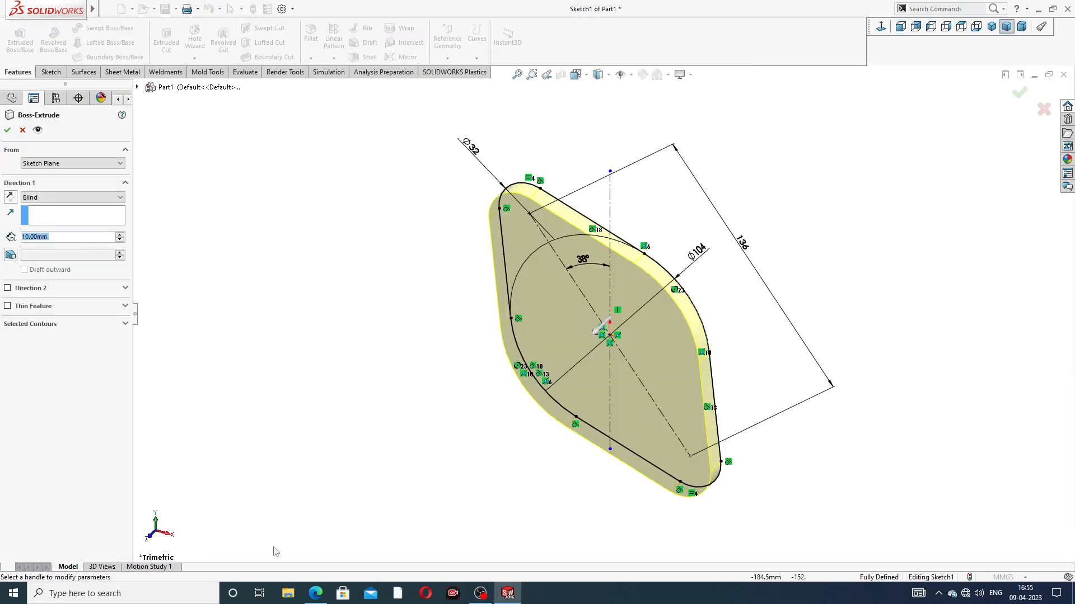
left_click(315, 593)
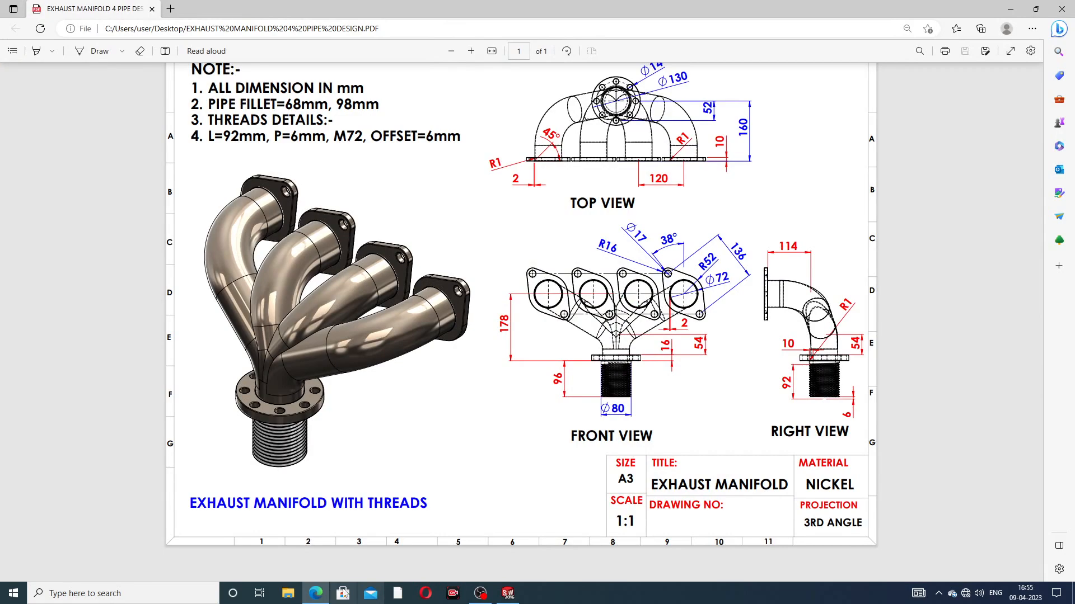
left_click(316, 593)
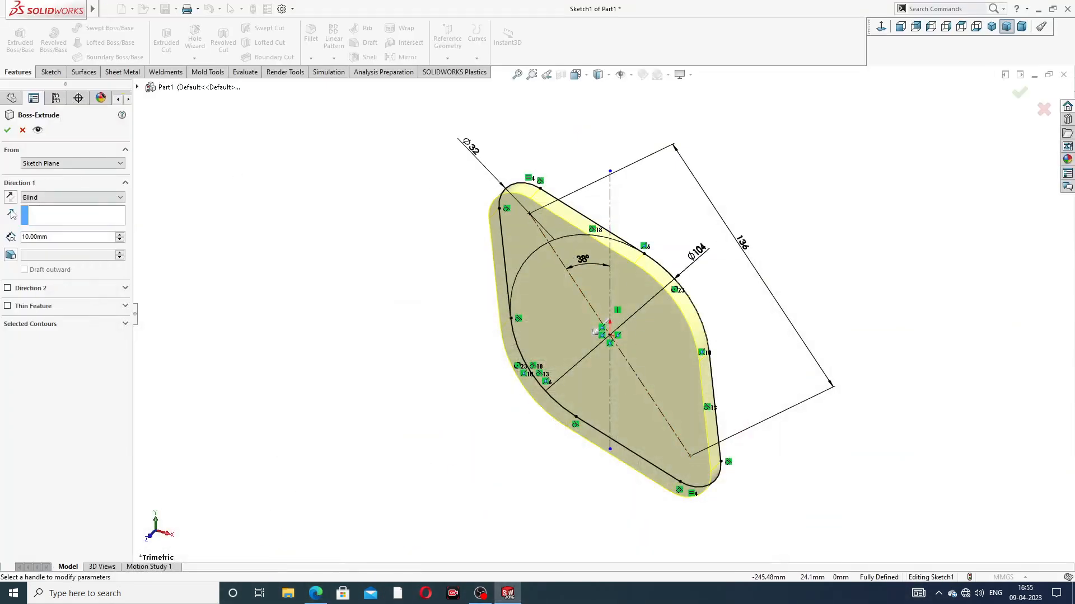
left_click(8, 130)
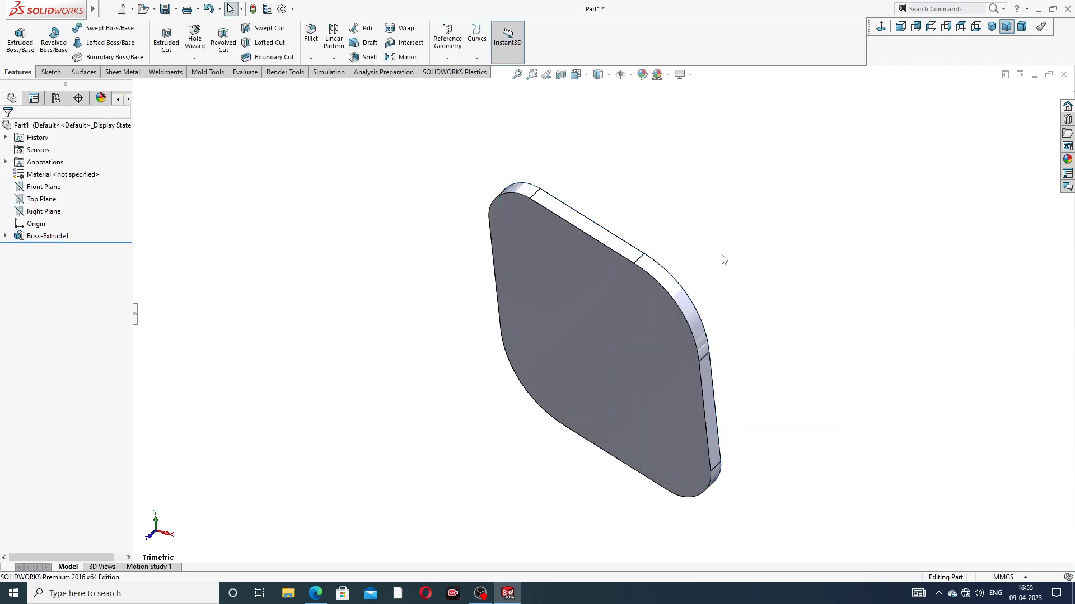
Step: Open a new sketch on the flange plate's large front face, viewed face-on
scroll(722, 256, "up", 2)
mouse_move(713, 261)
middle_mouse_down()
mouse_move(652, 284)
mouse_move(707, 246)
middle_mouse_up()
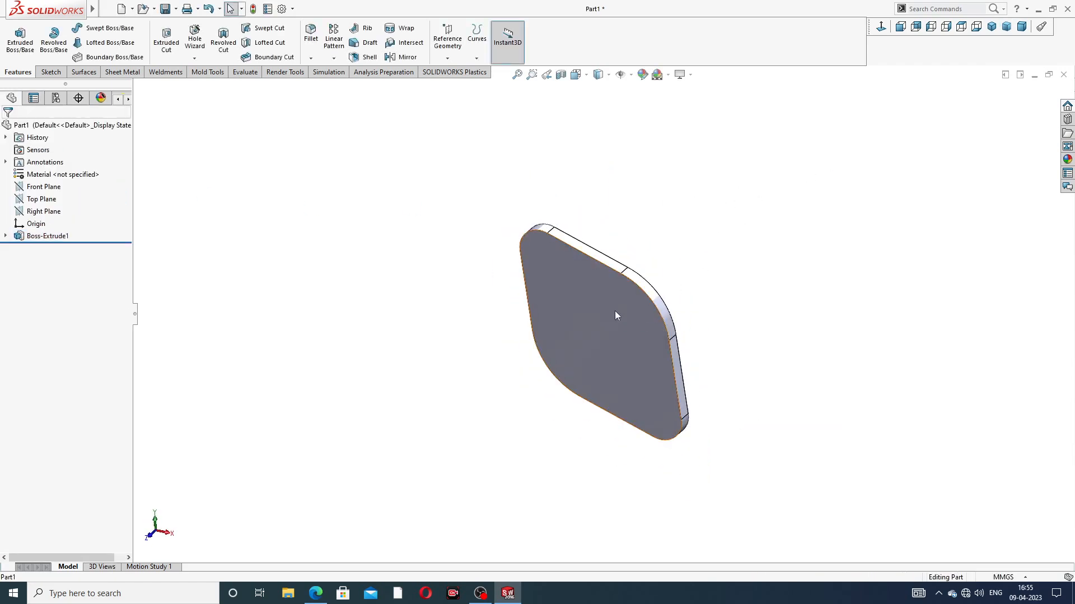
left_click(615, 311)
left_click(663, 284)
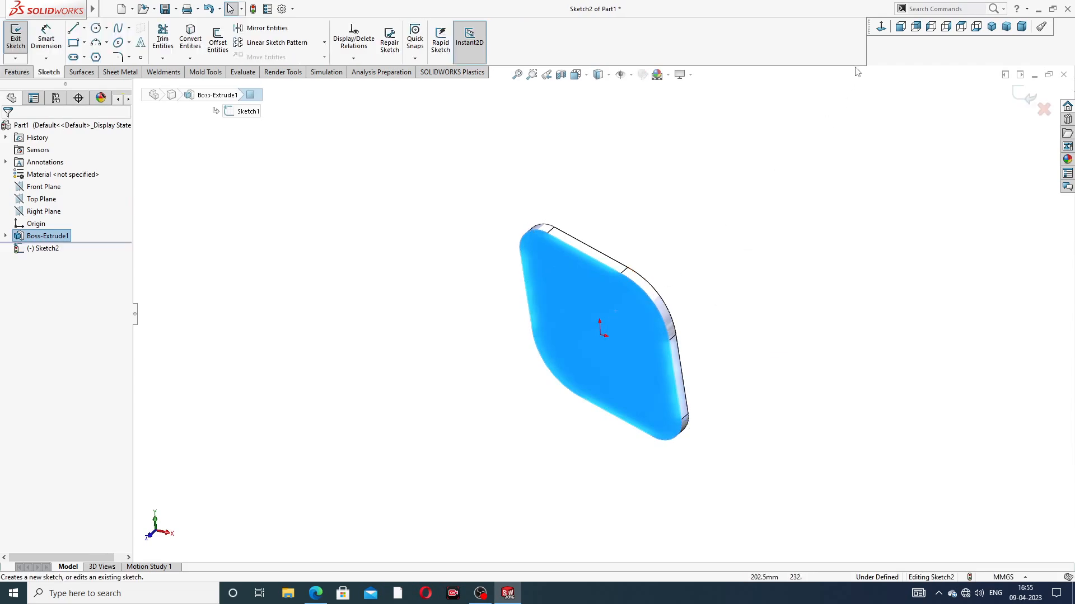
left_click(881, 26)
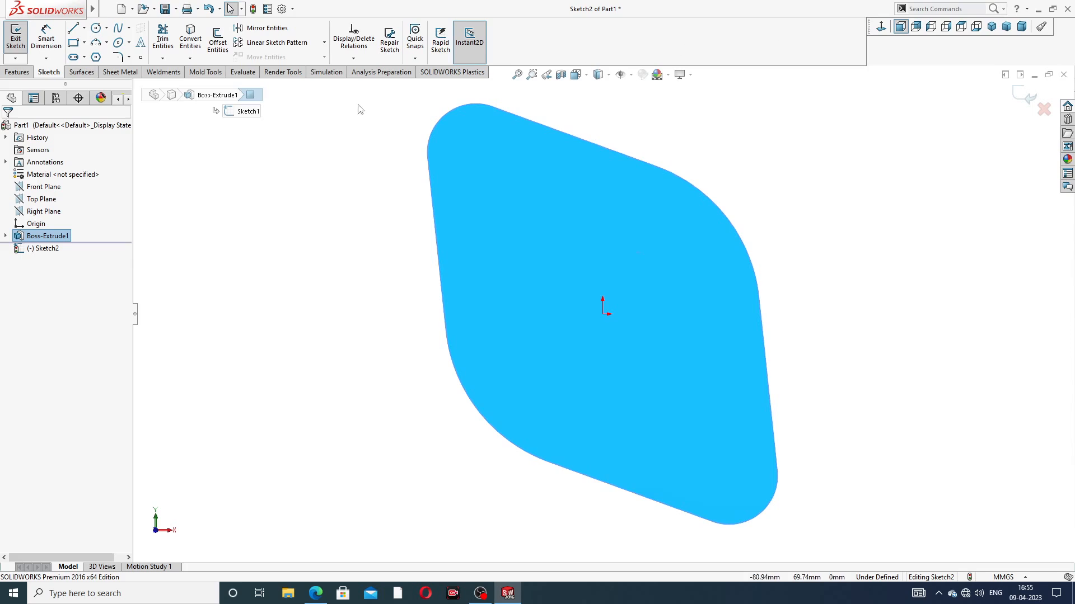
Step: Sketch a circle about 45 mm in diameter at the origin and circles about 13 and 14 mm concentric with the upper and lower rounded ends
left_click(96, 28)
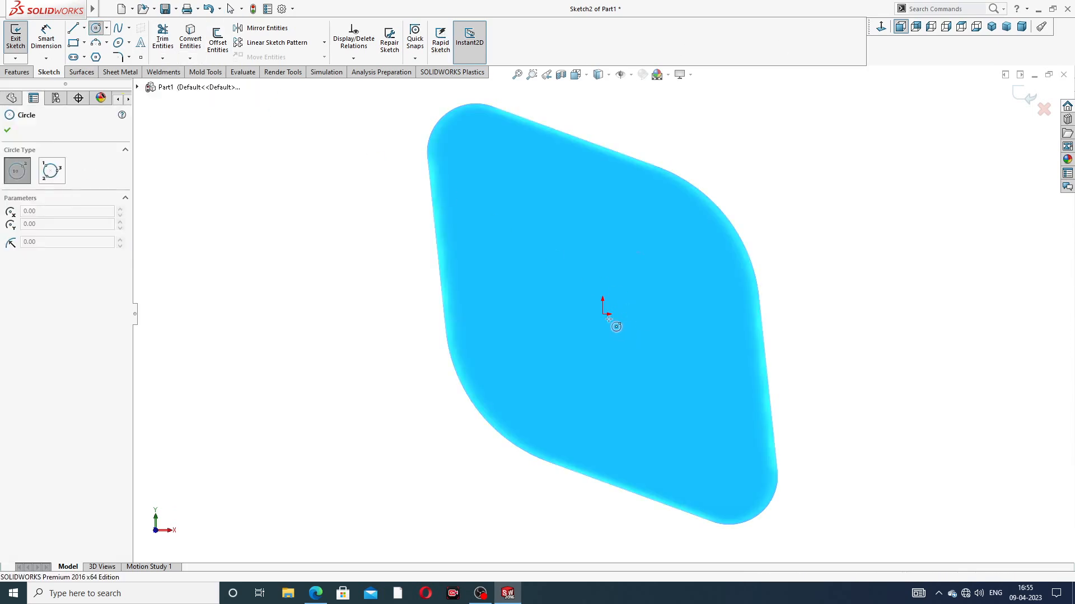
left_click(603, 314)
left_click(625, 251)
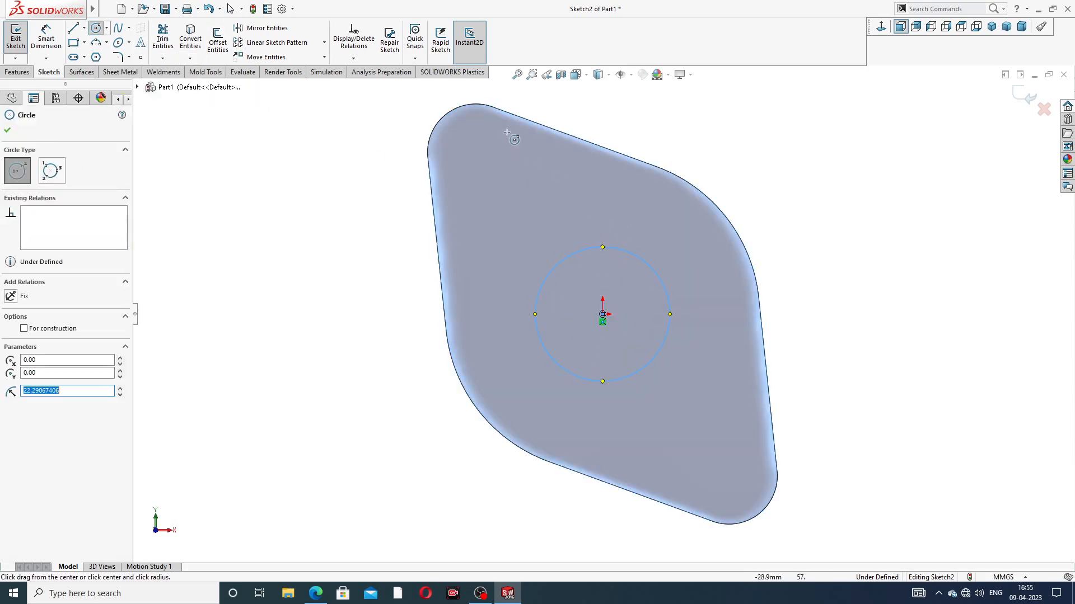
left_click(476, 152)
left_click(492, 142)
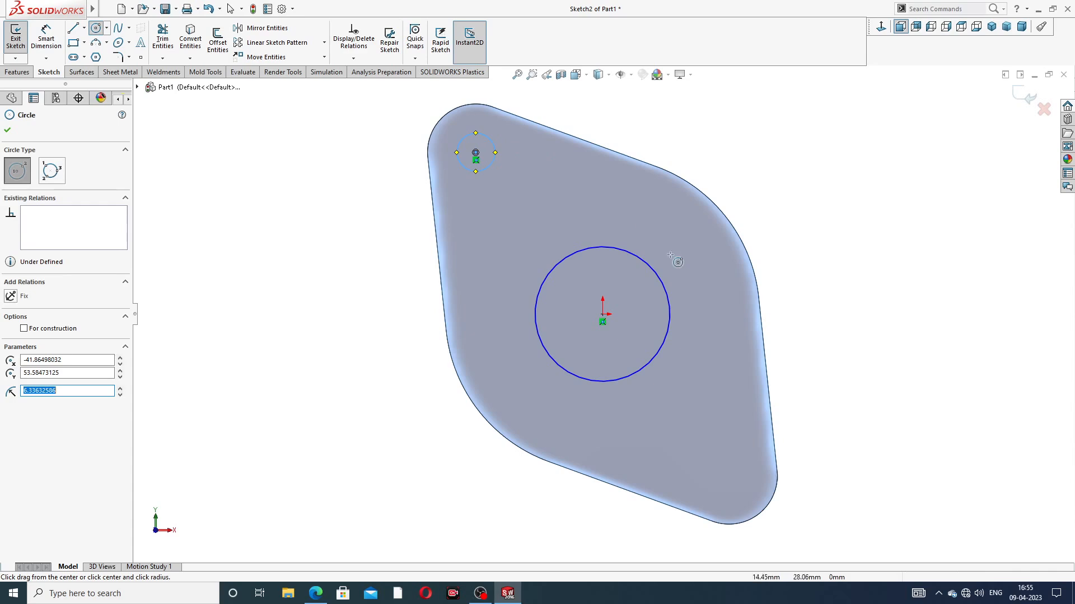
left_click(729, 476)
left_click(739, 456)
right_click(830, 211)
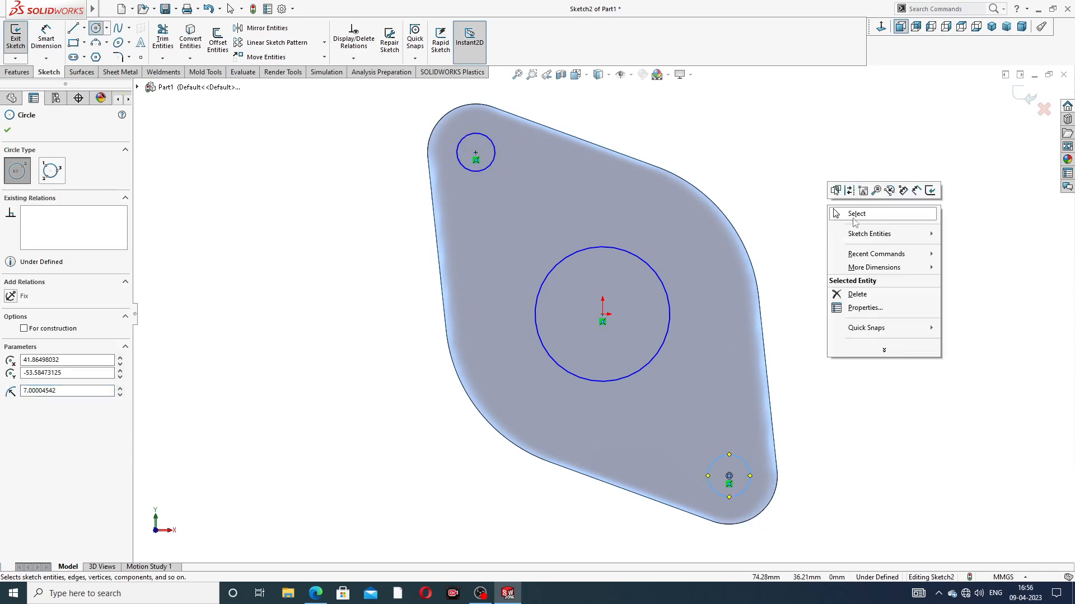
left_click(855, 214)
Step: Make the two small end circles equal in size
left_click(493, 162)
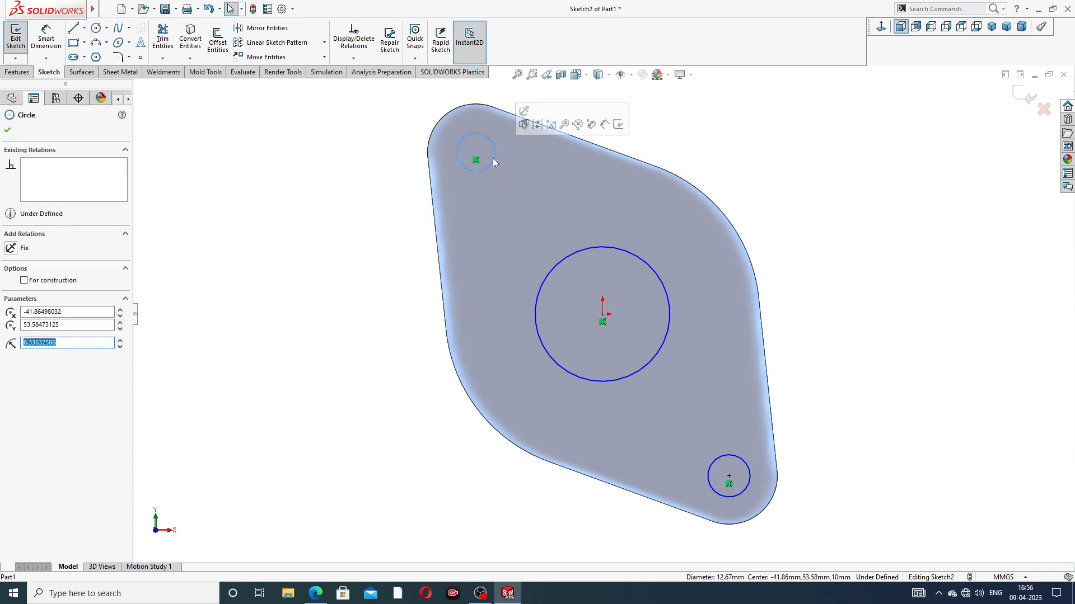
left_click(729, 455, "ctrl")
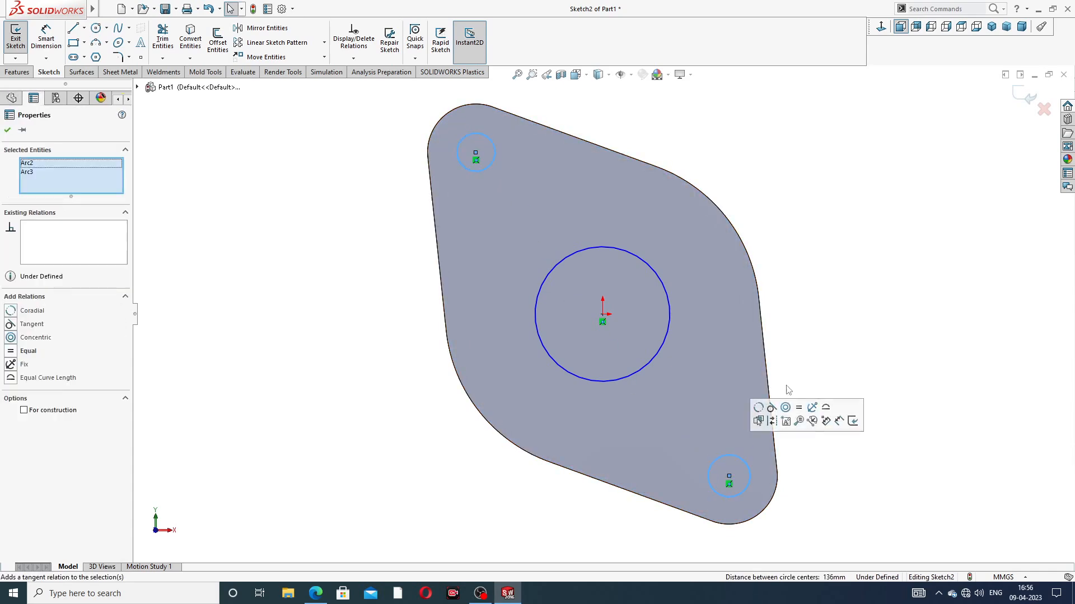
left_click(799, 407)
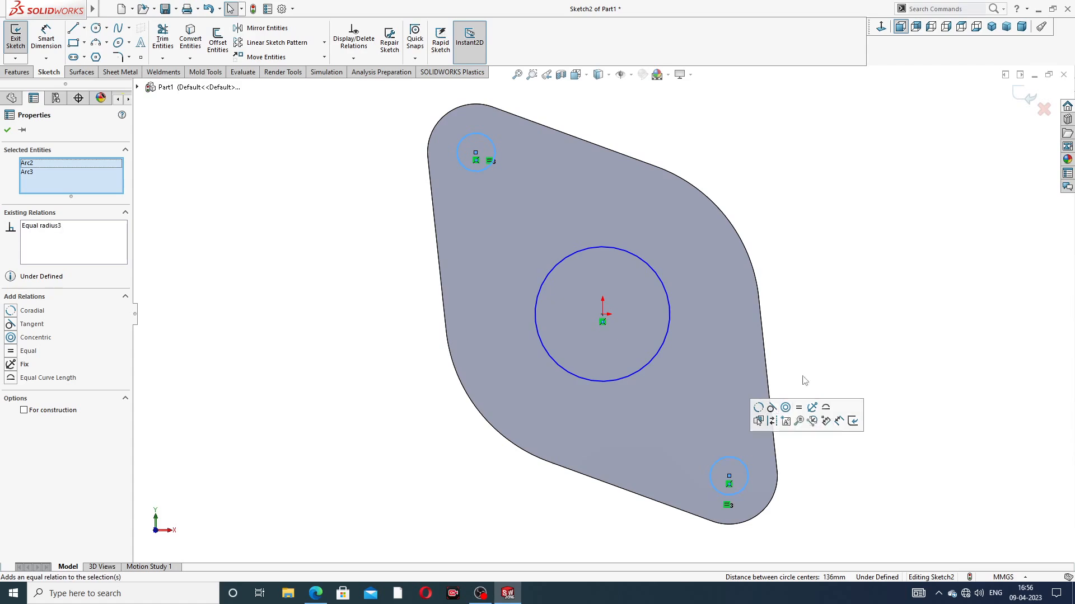
left_click(788, 297)
Step: Dimension the central circle with a 72 mm diameter
left_click(46, 38)
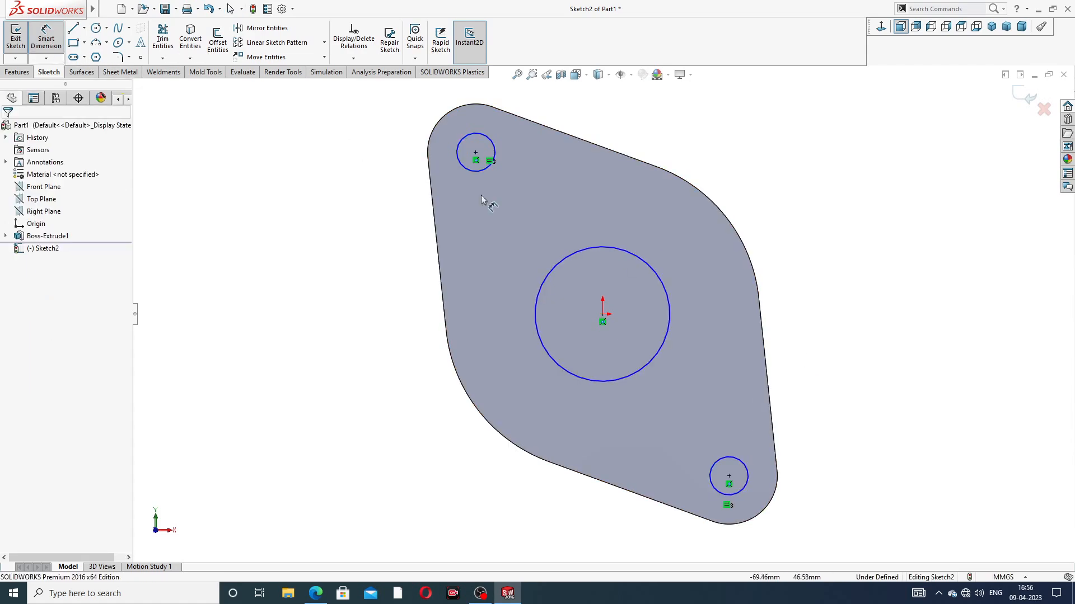
left_click(643, 258)
left_click(739, 171)
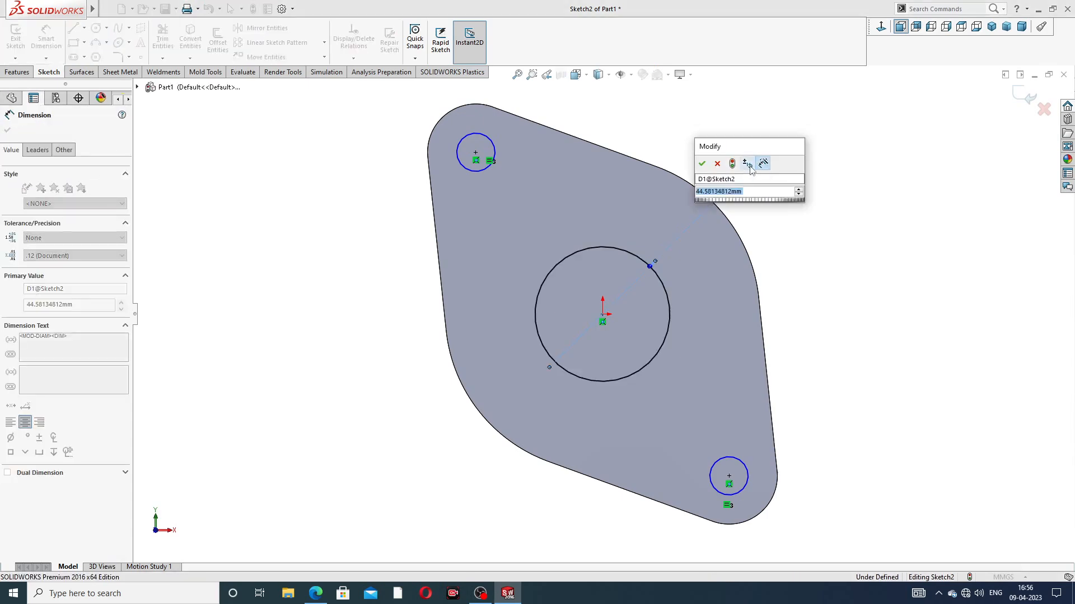
type("72")
key("Return")
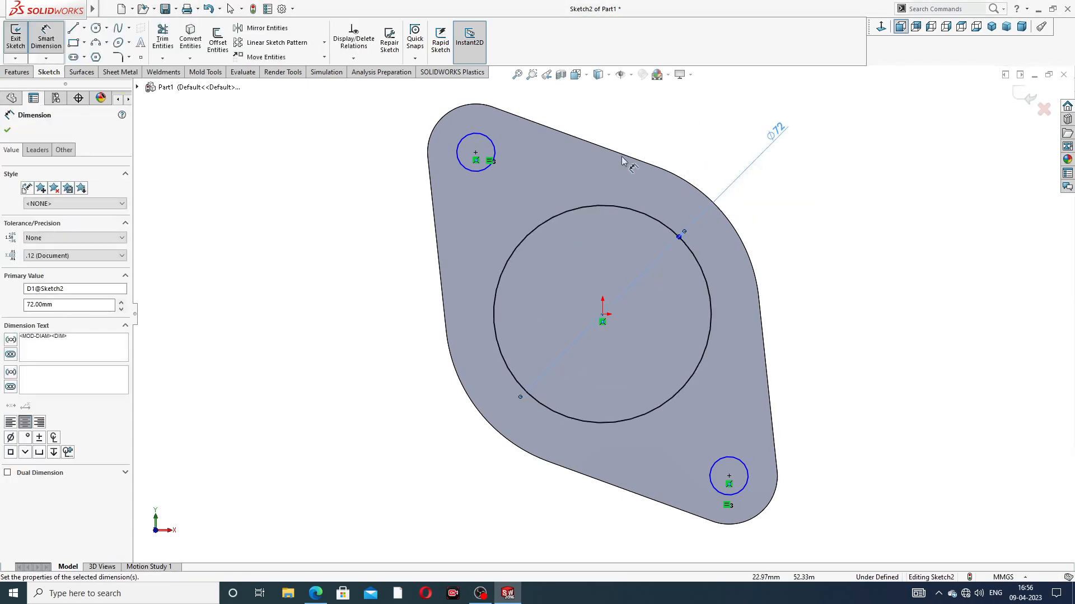
Step: Dimension the upper small circle with a 17 mm diameter and leave the dimension command
left_click(494, 145)
left_click(387, 128)
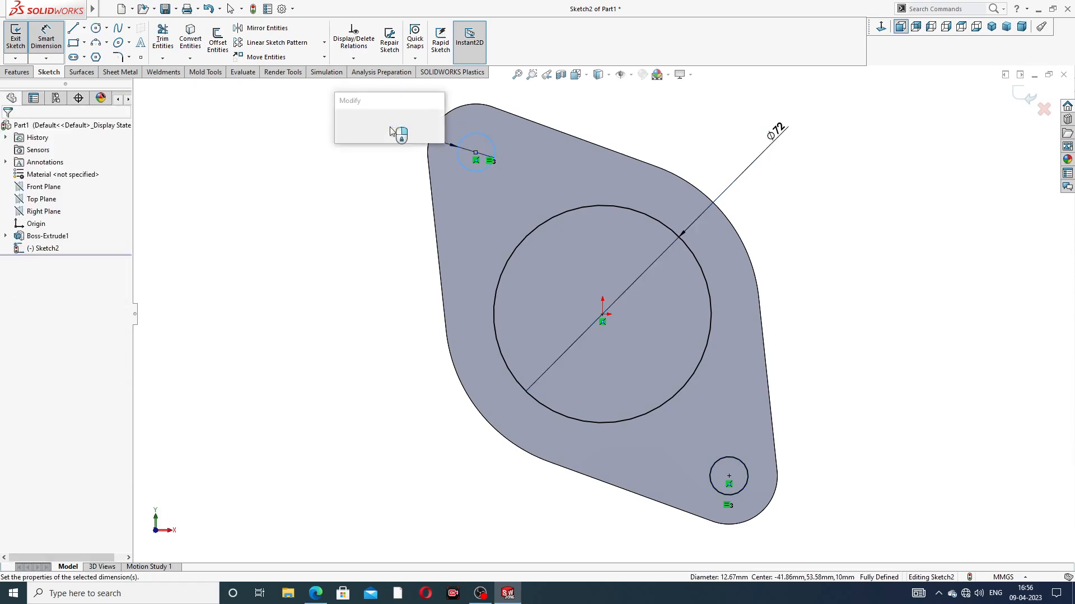
type("17")
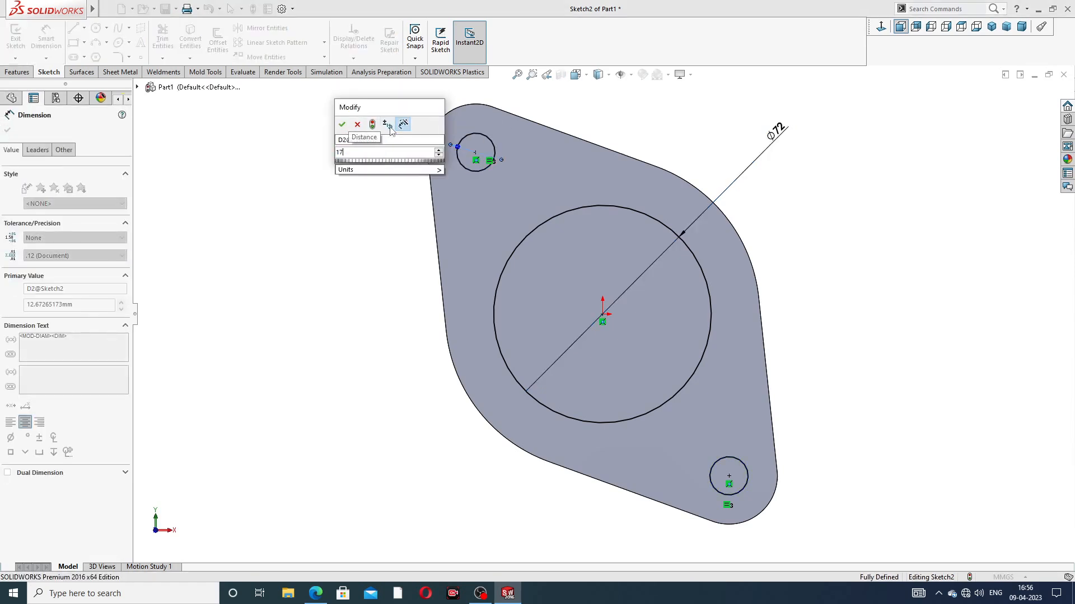
key("Return")
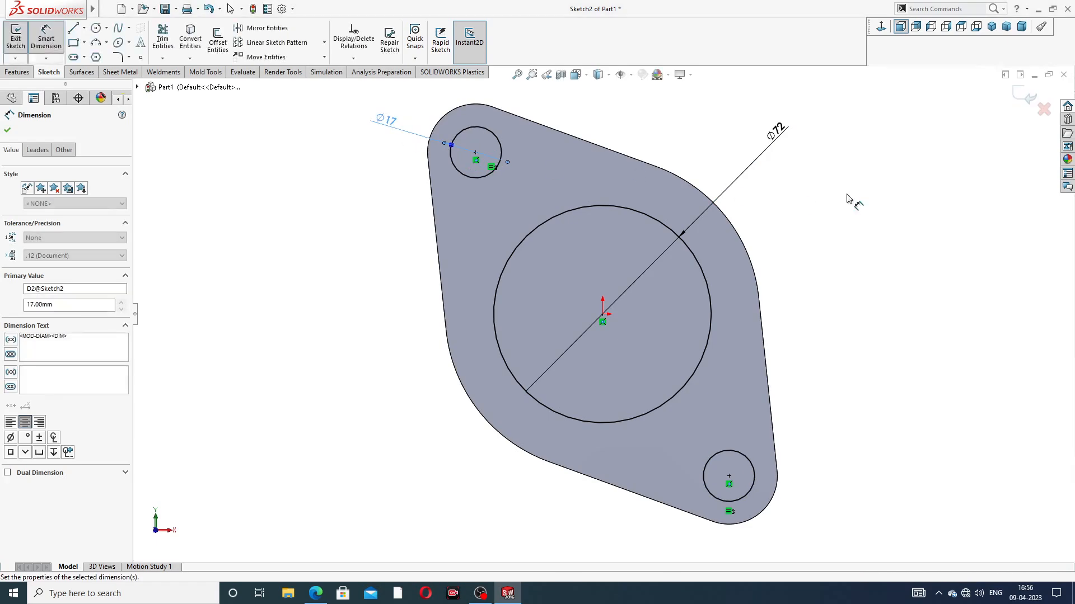
right_click(868, 162)
left_click(905, 169)
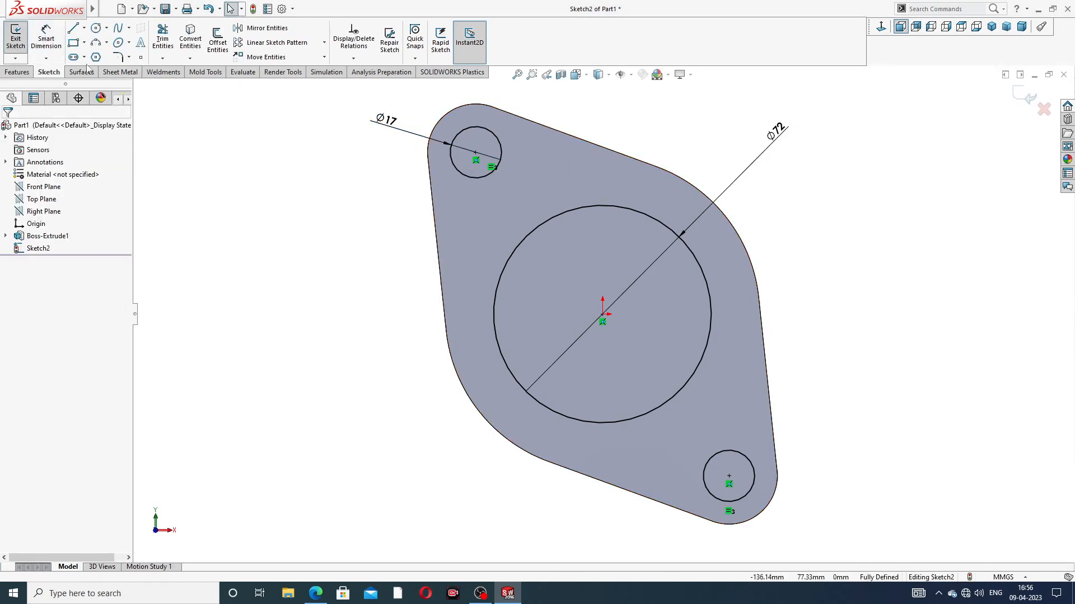
Step: Cut the central hole and the two bolt holes through the flange with a 10 mm blind extruded cut
left_click(16, 72)
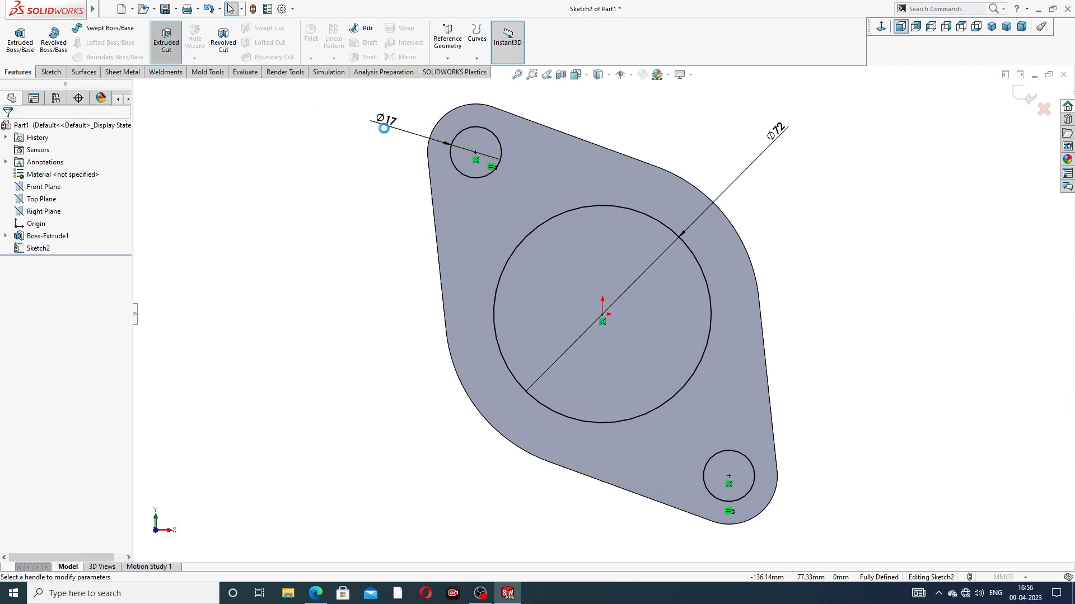
left_click(167, 39)
middle_click_drag(815, 180, 688, 216)
left_click(1020, 93)
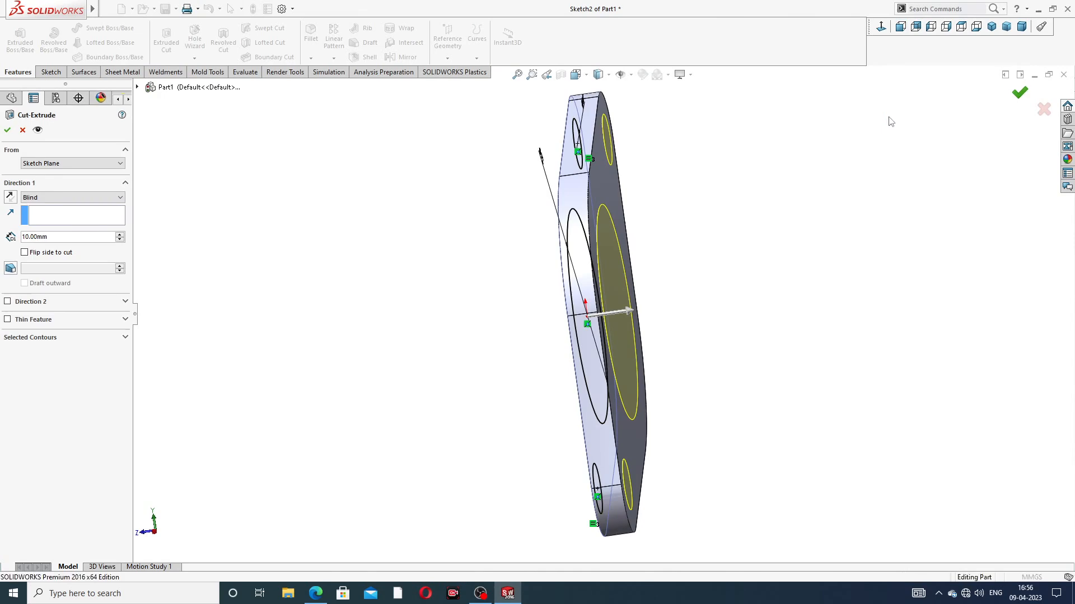
scroll(724, 200, "up", 3)
middle_click_drag(730, 210, 813, 159)
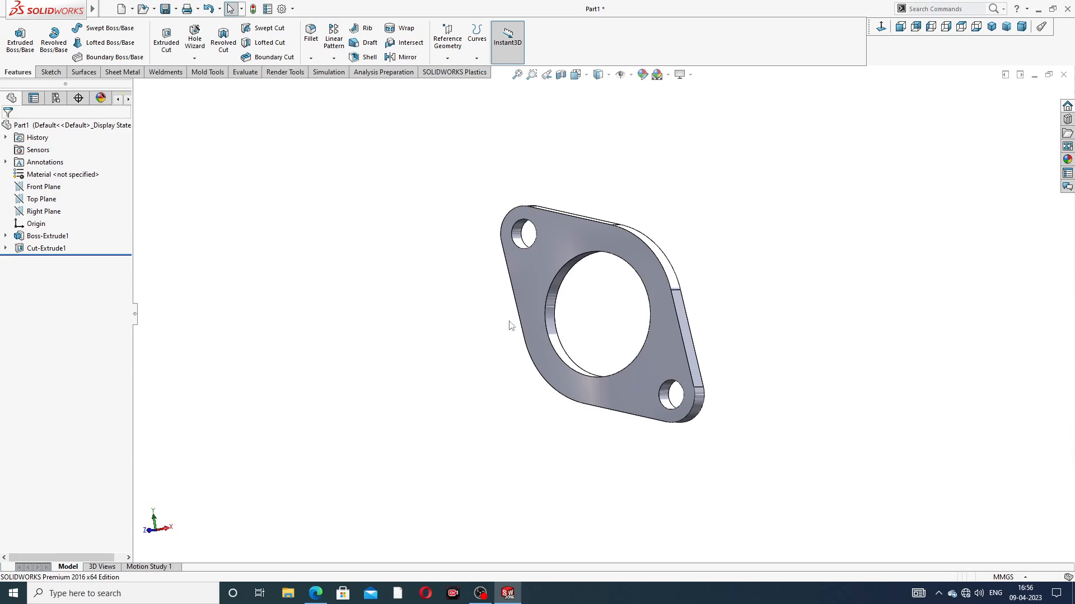
scroll(595, 323, "down", 2)
scroll(595, 323, "up", 3)
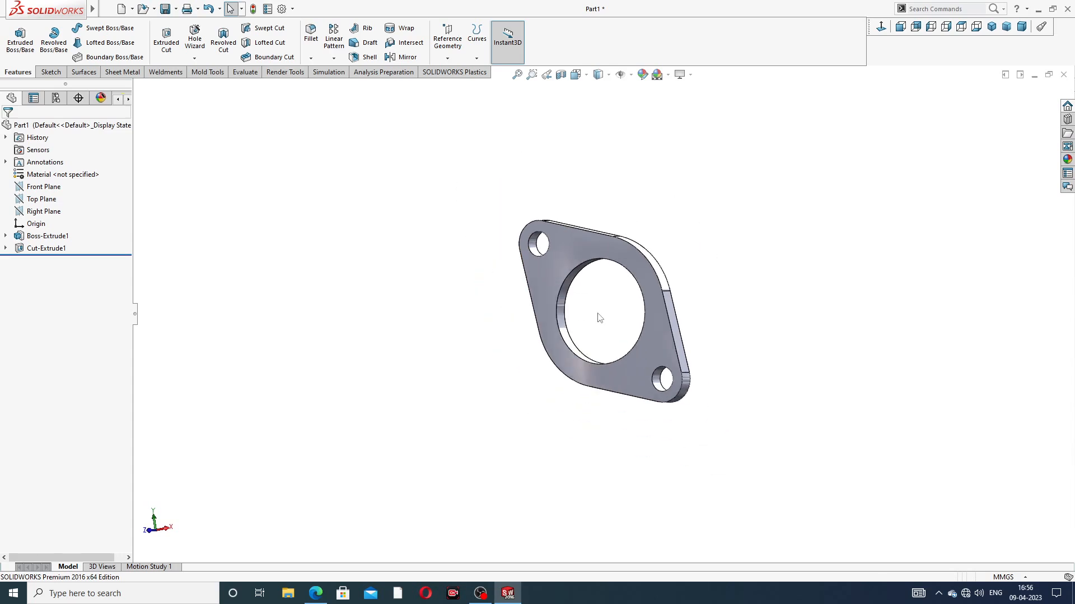
middle_click_drag(607, 340, 569, 338)
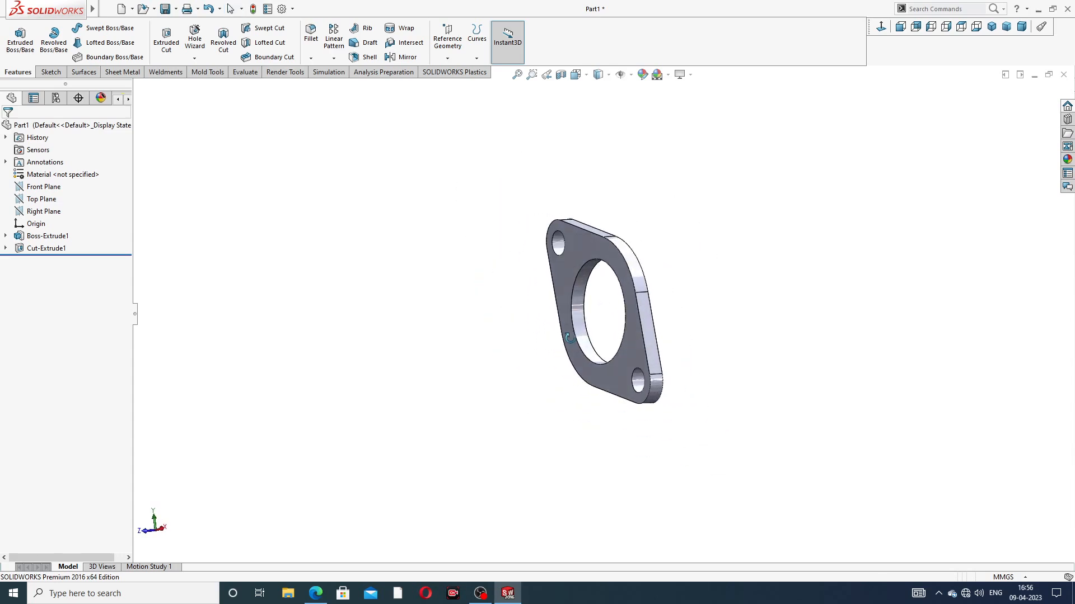
scroll(571, 342, "down", 2)
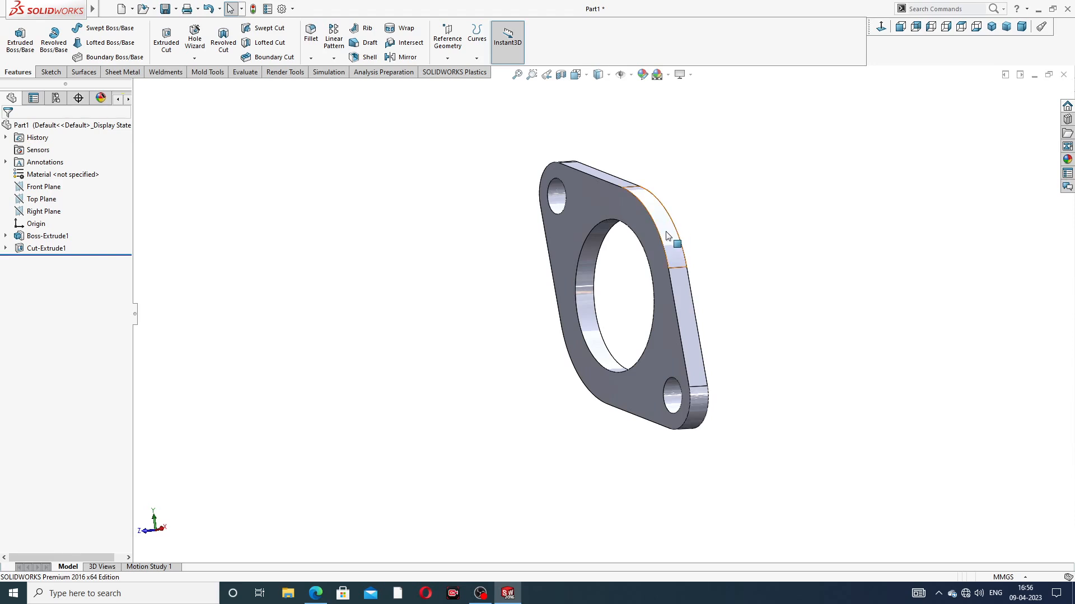
Step: Open a new sketch on the front face of the flange
scroll(666, 233, "up", 2)
scroll(638, 301, "down", 2)
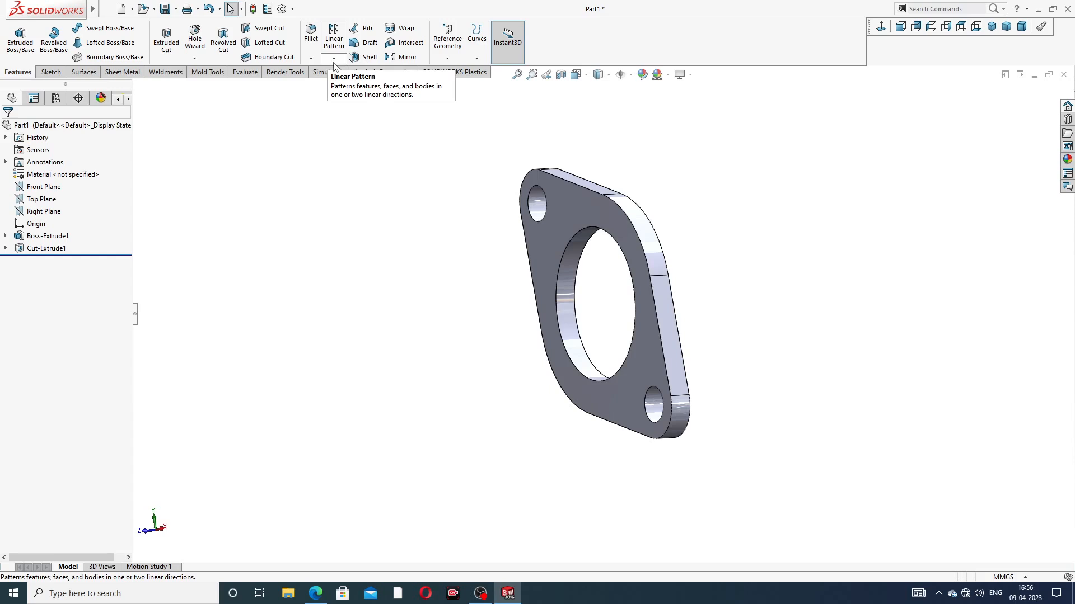
left_click(560, 205)
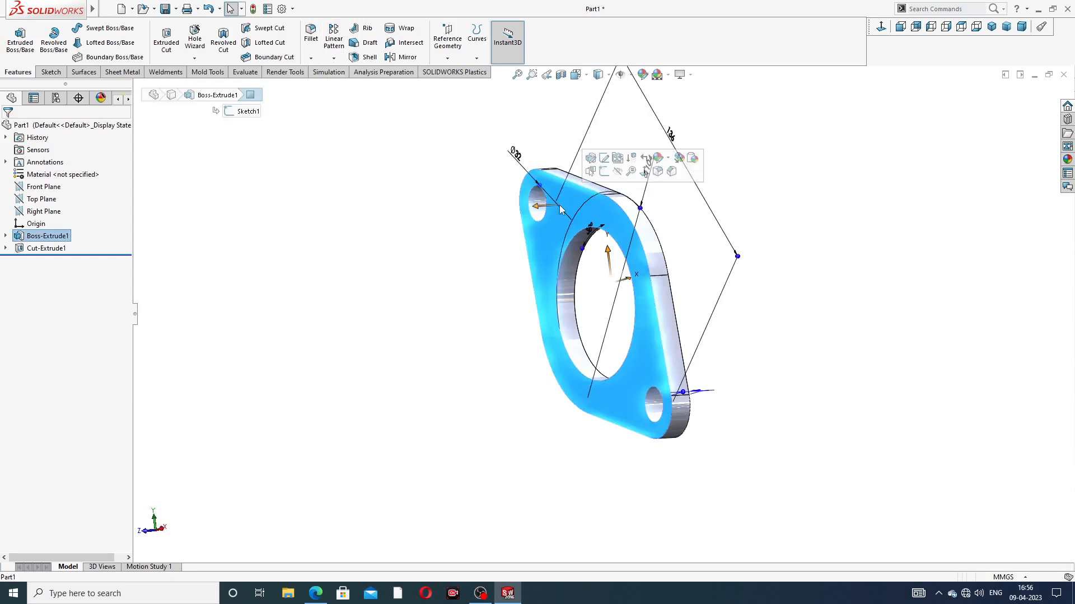
left_click(604, 171)
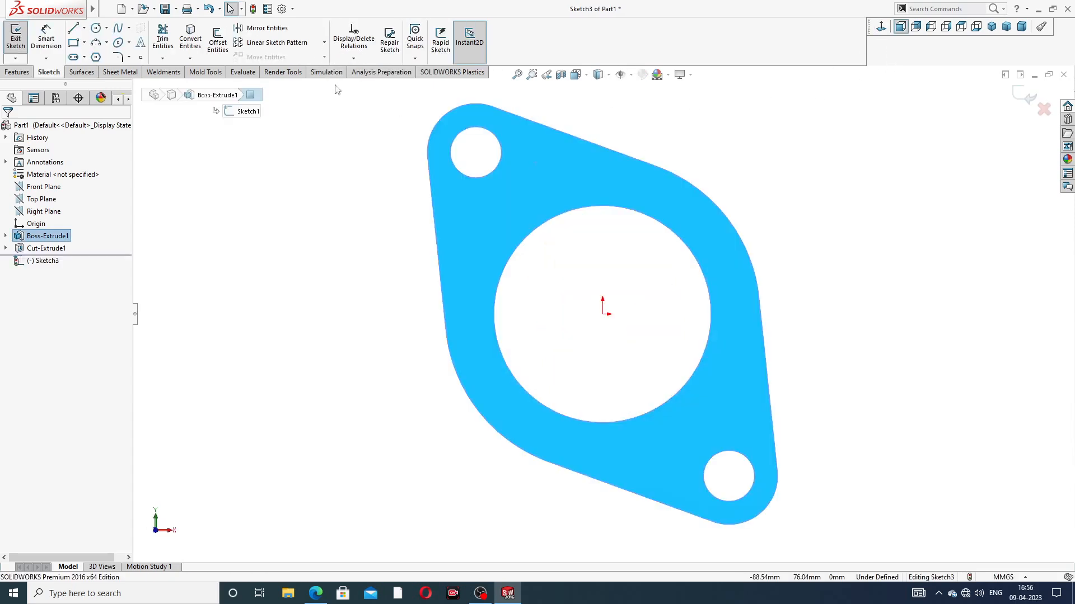
Step: Sketch a horizontal centerline about 104 mm long from the origin toward negative X, and close the sketch
left_click(84, 28)
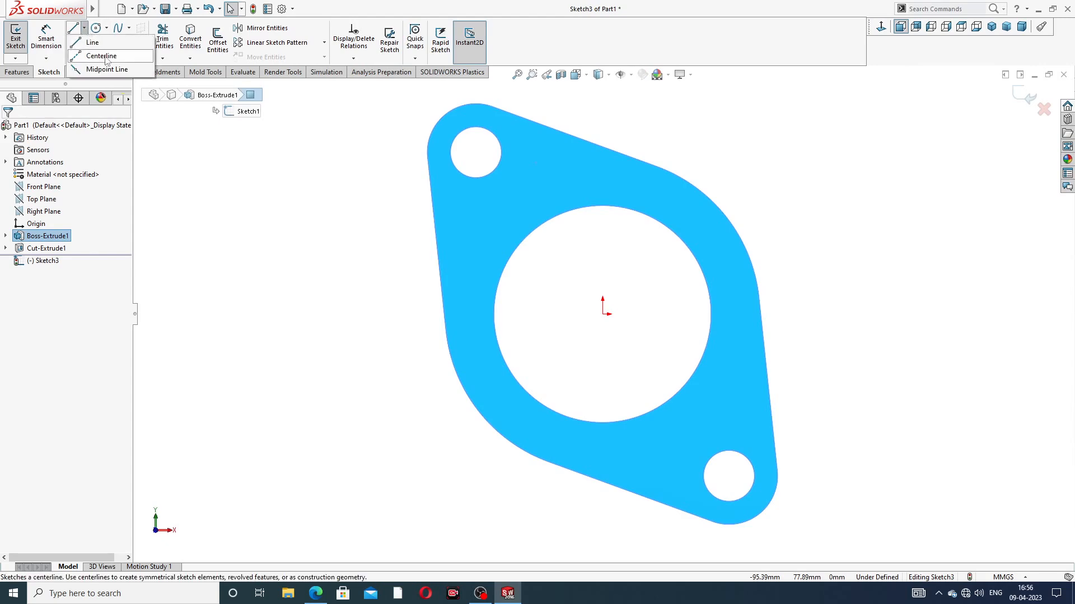
left_click(101, 56)
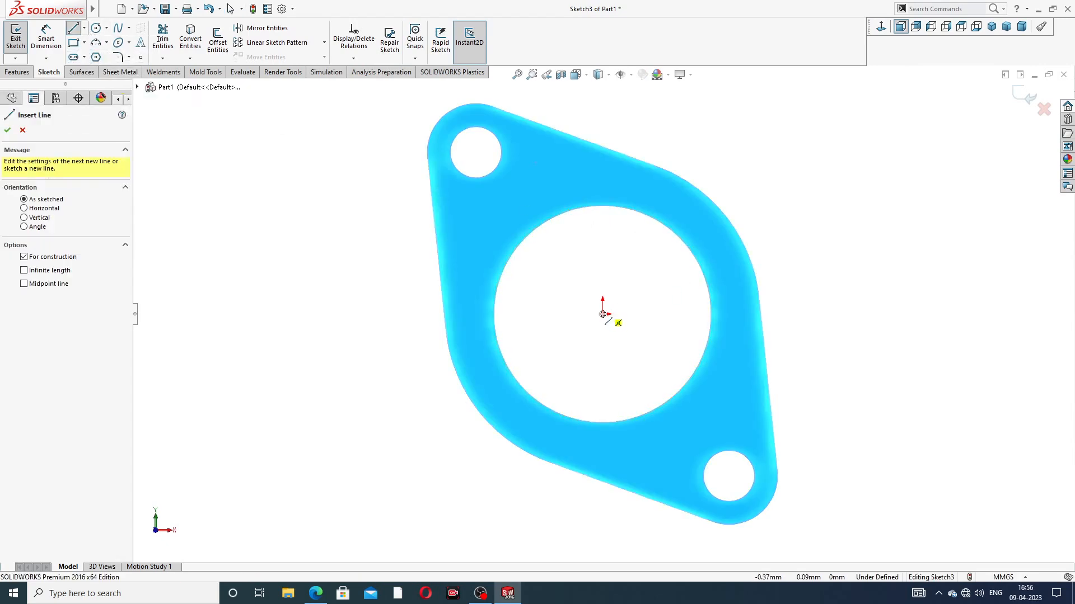
left_click(602, 314)
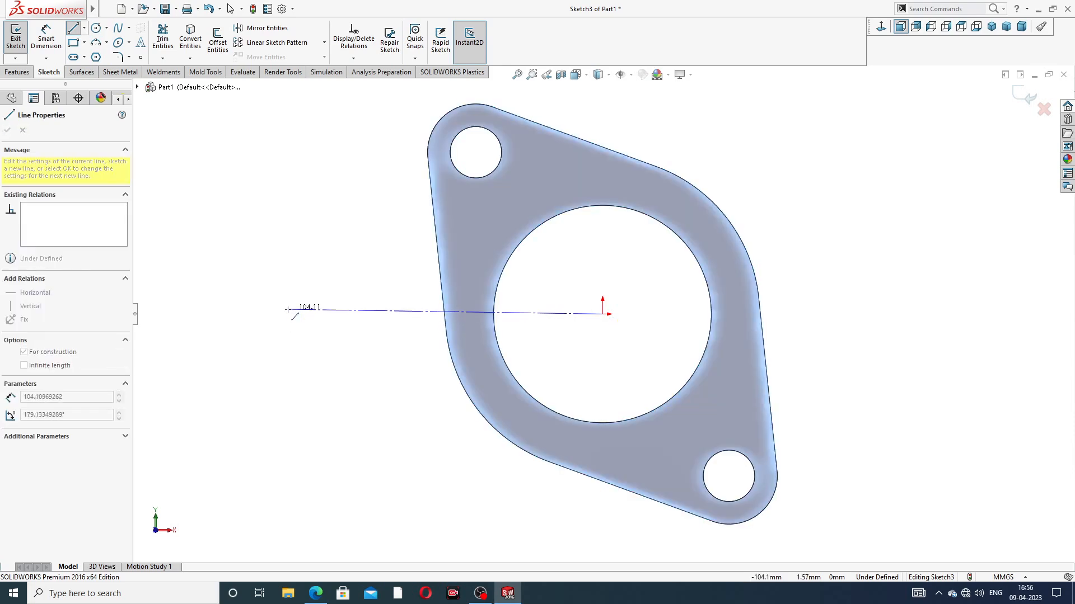
left_click(288, 313)
right_click(328, 226)
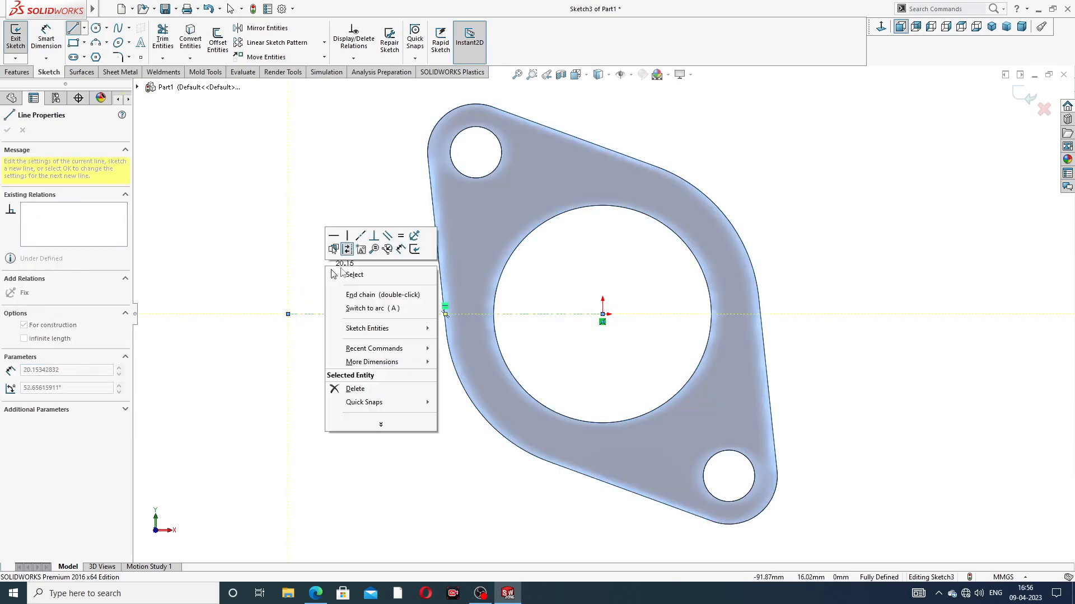
left_click(359, 271)
left_click(379, 314)
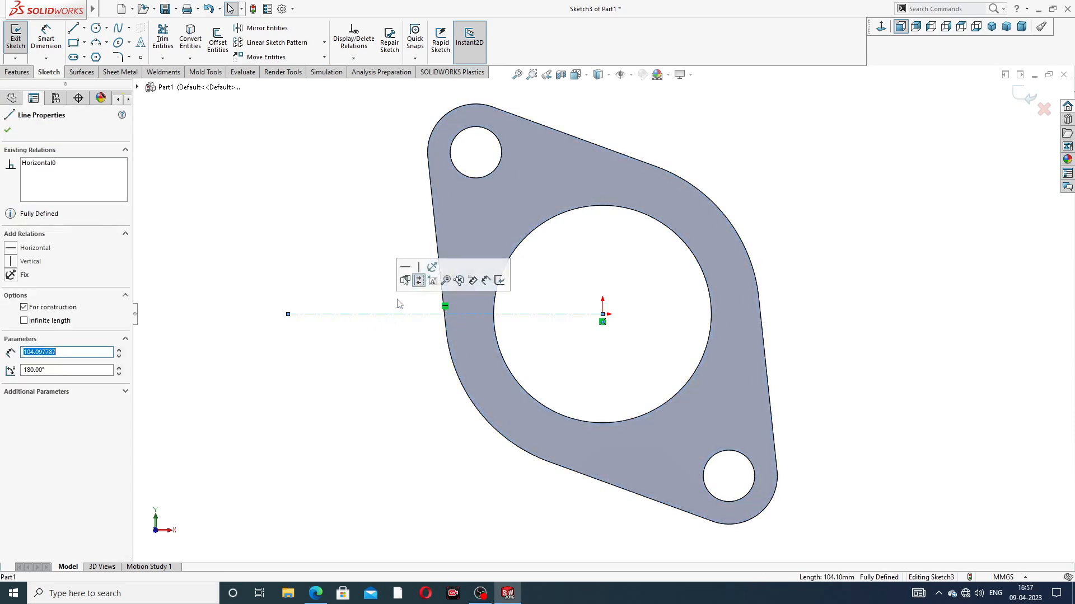
left_click(351, 230)
scroll(410, 228, "up", 2)
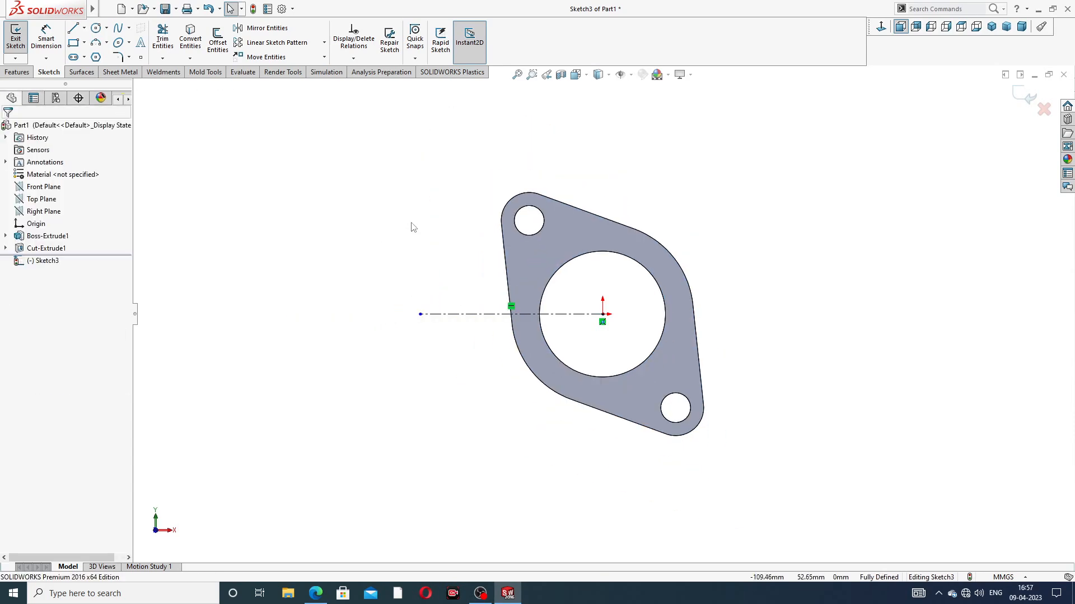
scroll(342, 185, "up", 1)
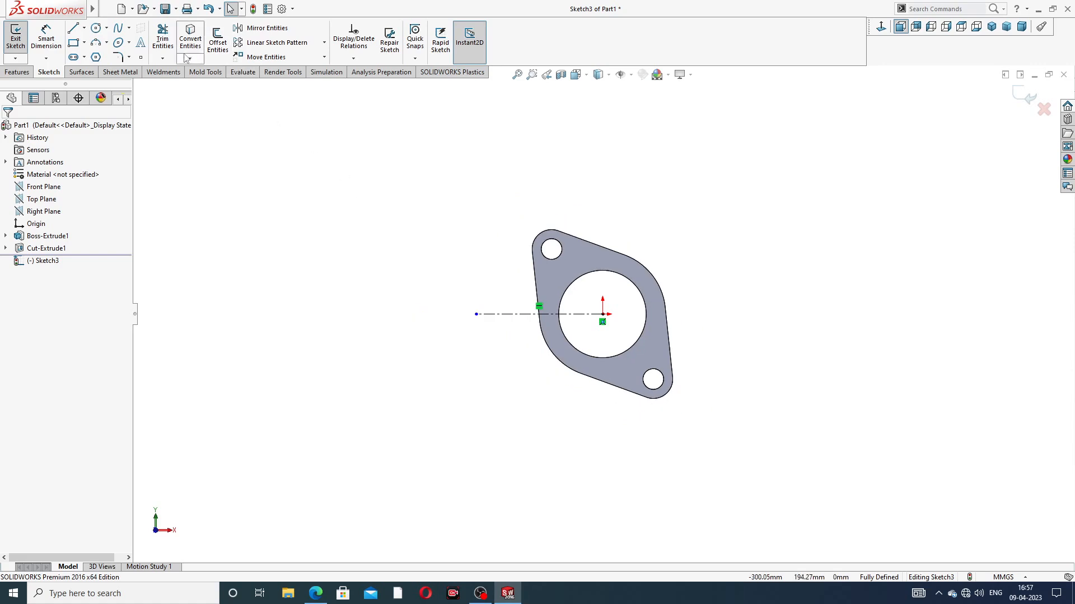
left_click(1018, 104)
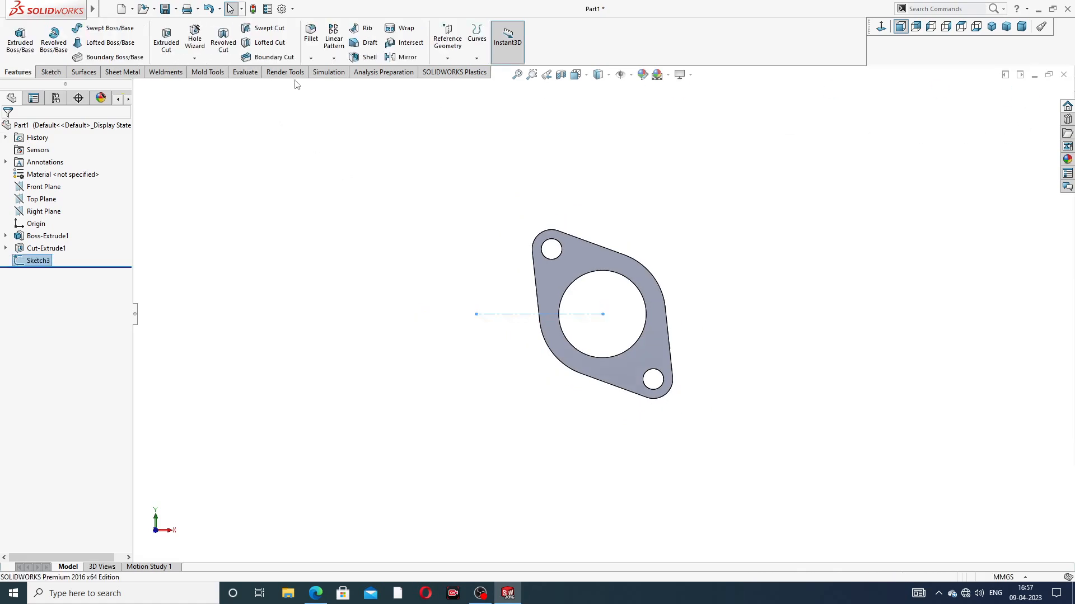
Step: Set up a linear pattern along the horizontal centerline with 120 mm spacing, and check it against the PDF drawing
left_click(334, 58)
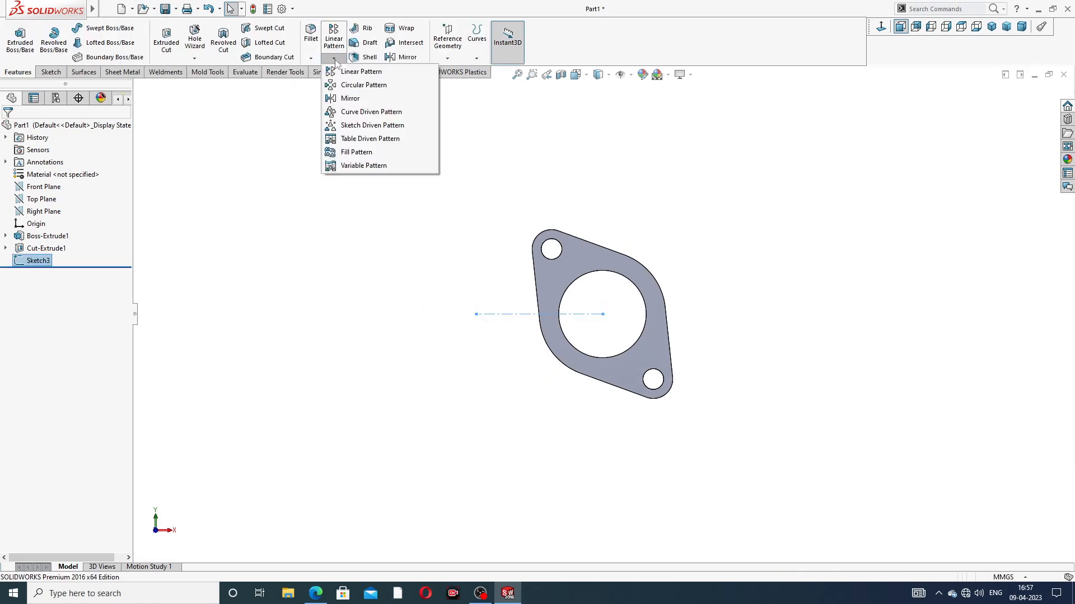
left_click(377, 74)
scroll(528, 343, "down", 2)
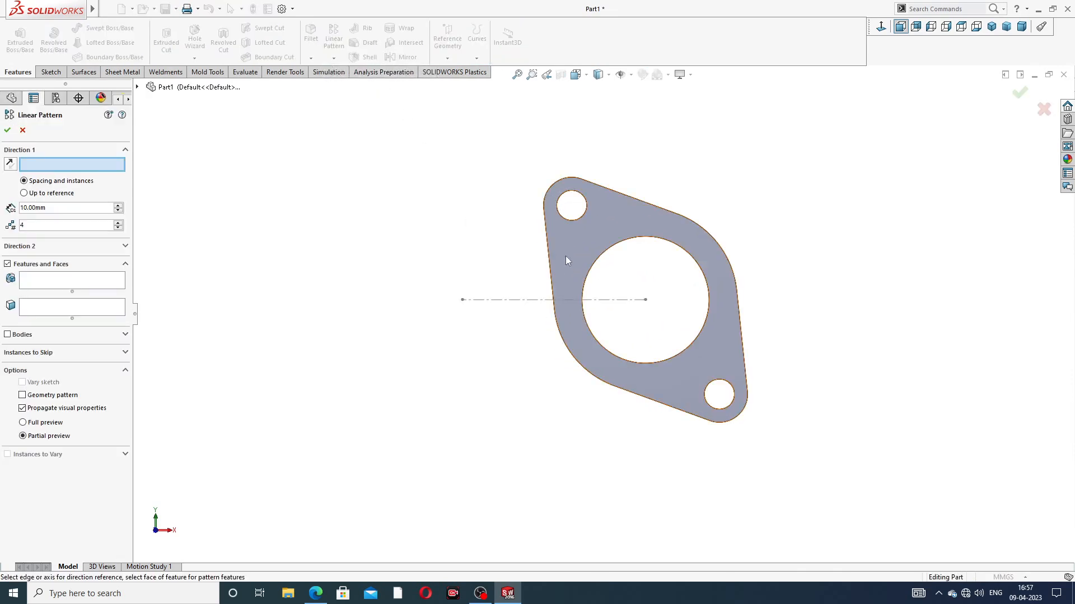
left_click(535, 300)
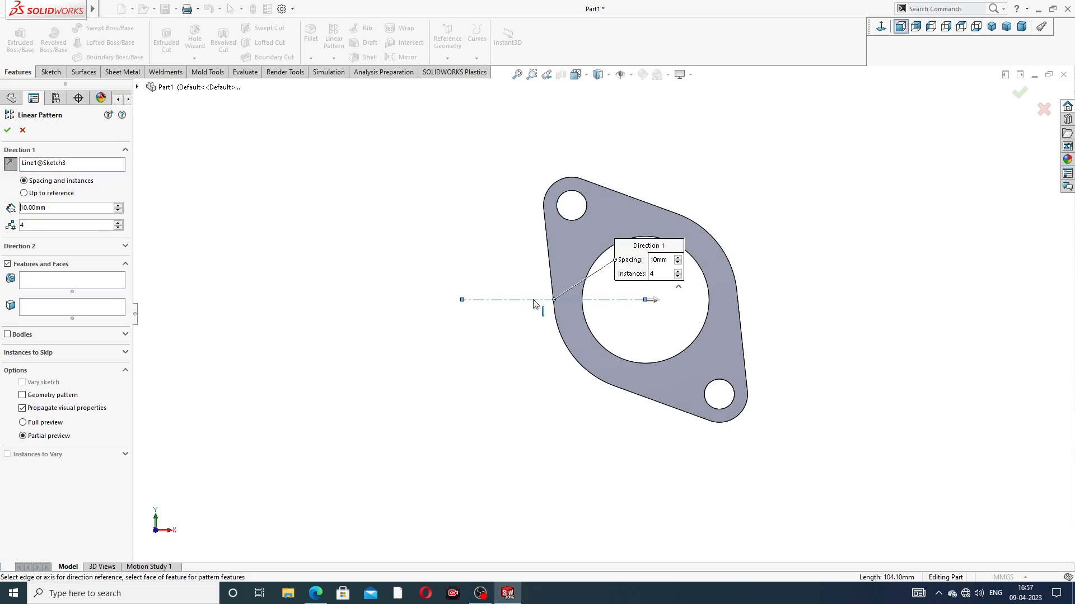
double_click(47, 209)
type("120")
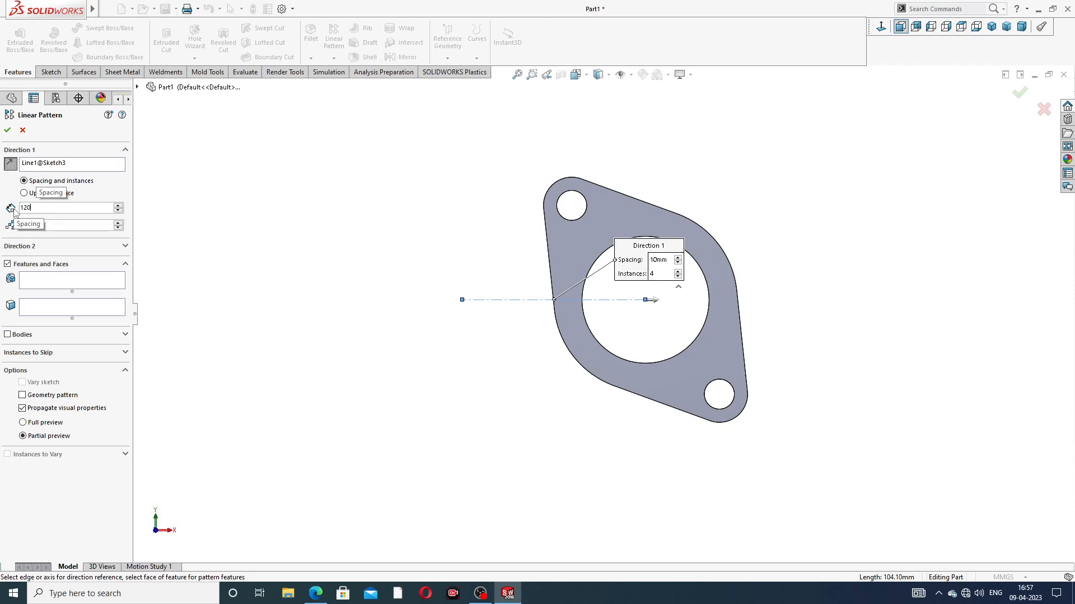
key("Return")
left_click(315, 593)
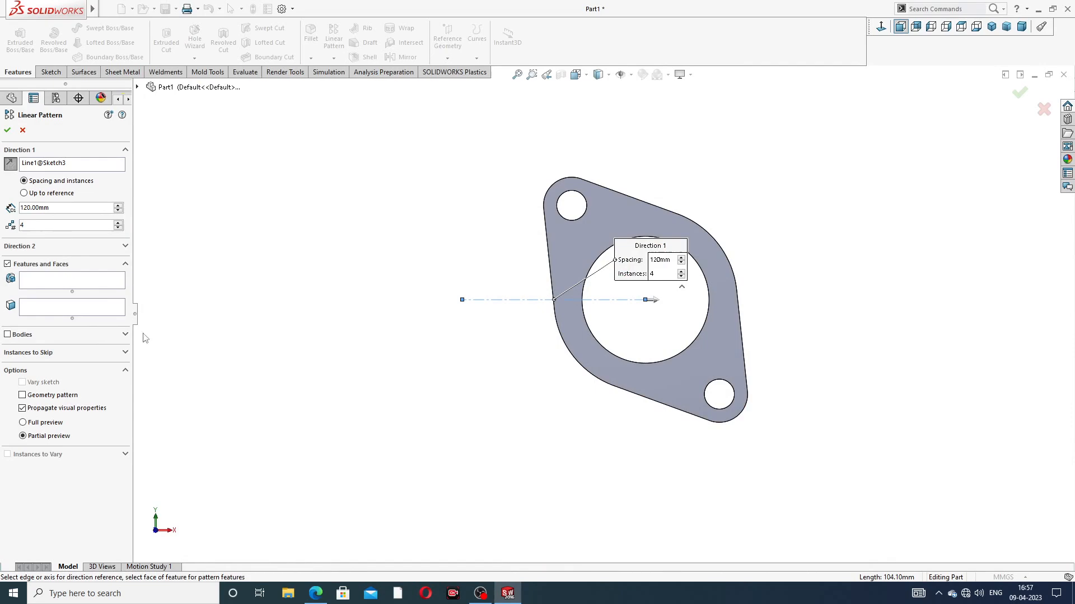
Step: Pattern the flange body into four instances toward negative X by reversing the direction, and accept the linear pattern
left_click(7, 336)
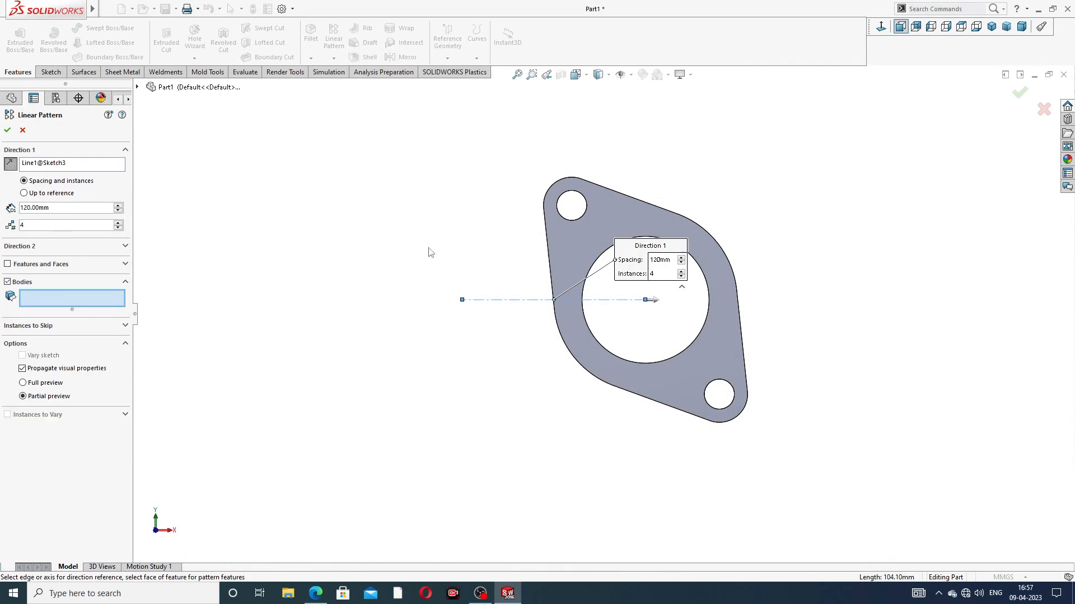
left_click(556, 240)
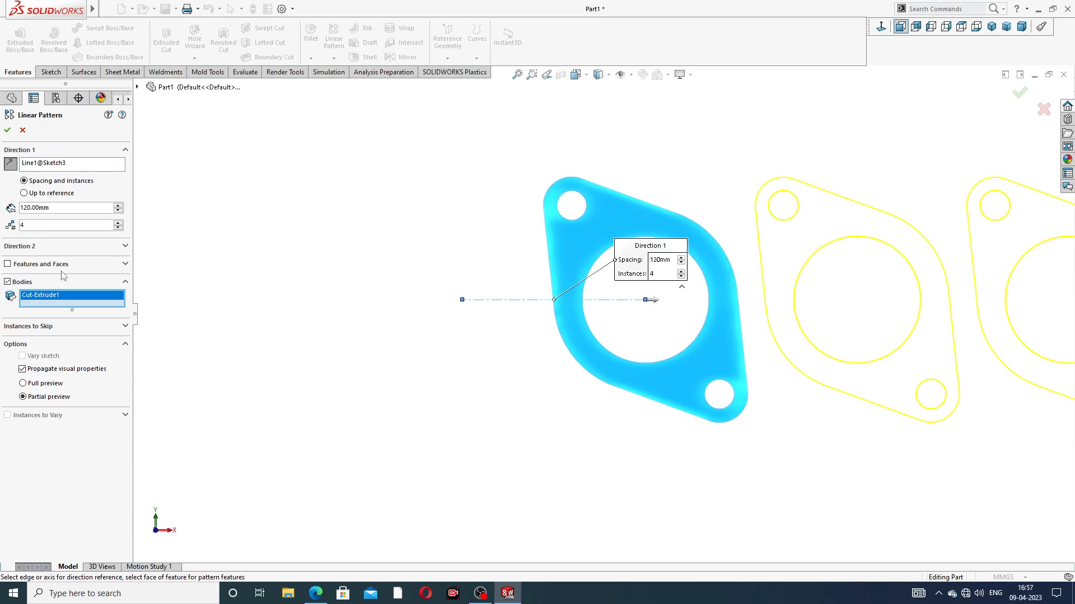
left_click(10, 163)
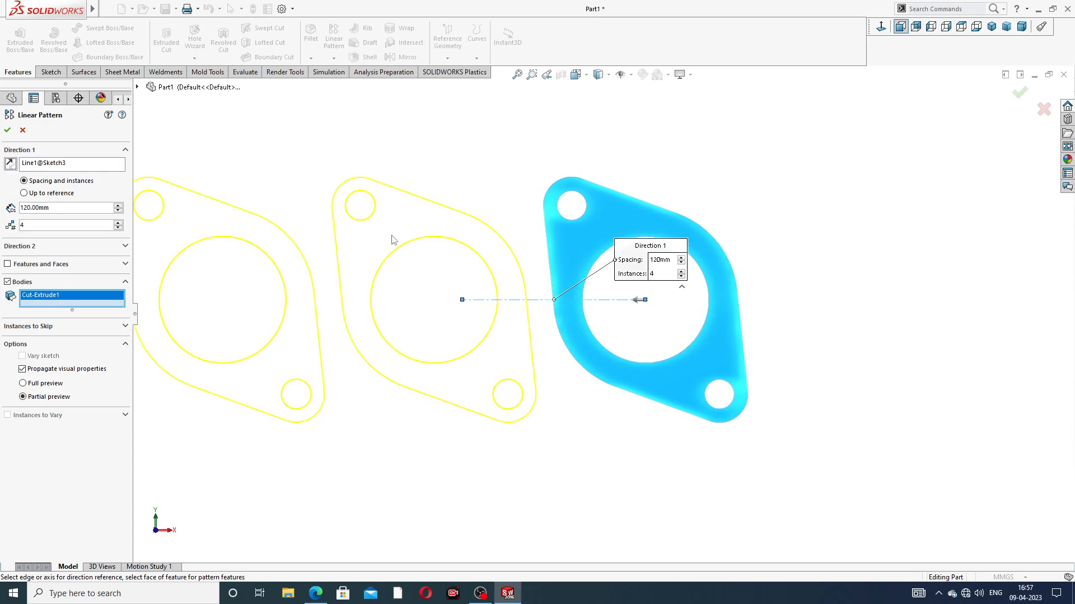
key("f")
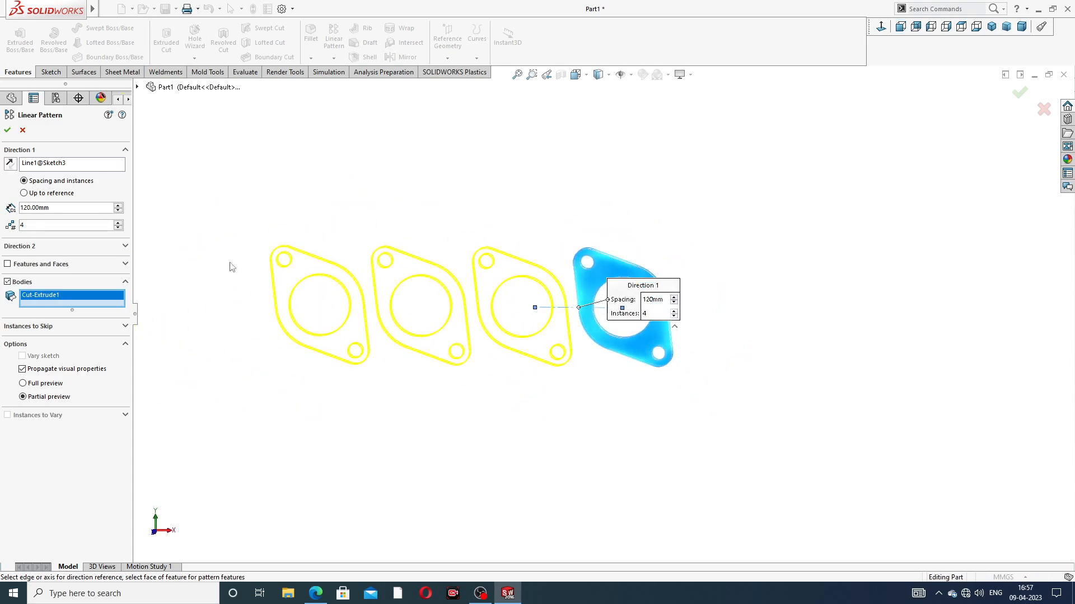
left_click(8, 130)
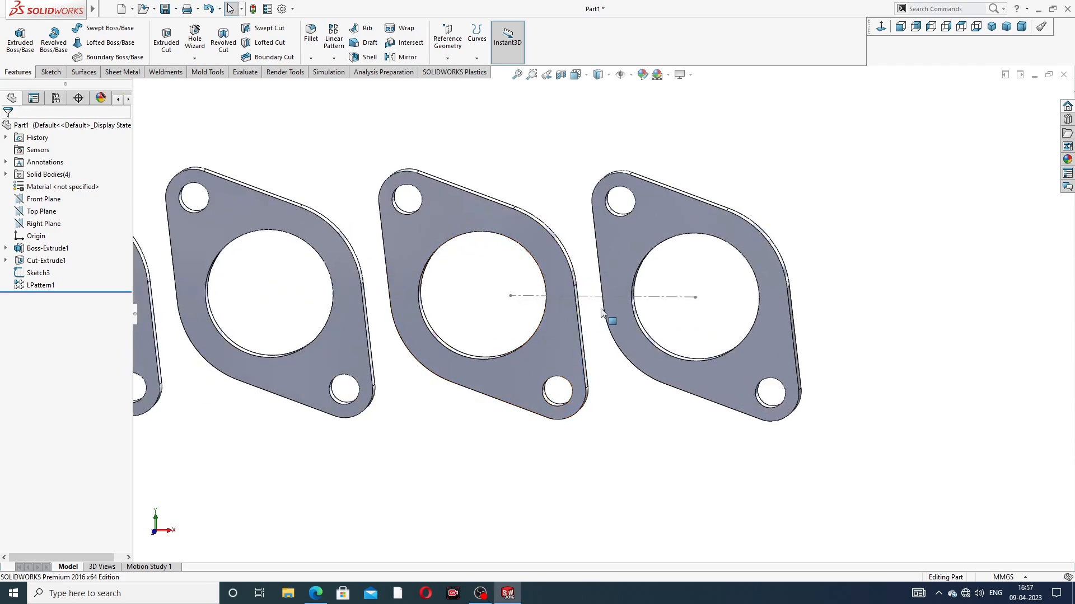
Step: Hide the centerline sketch and show the four flanges in an isometric view
scroll(569, 319, "down", 3)
left_click(591, 296)
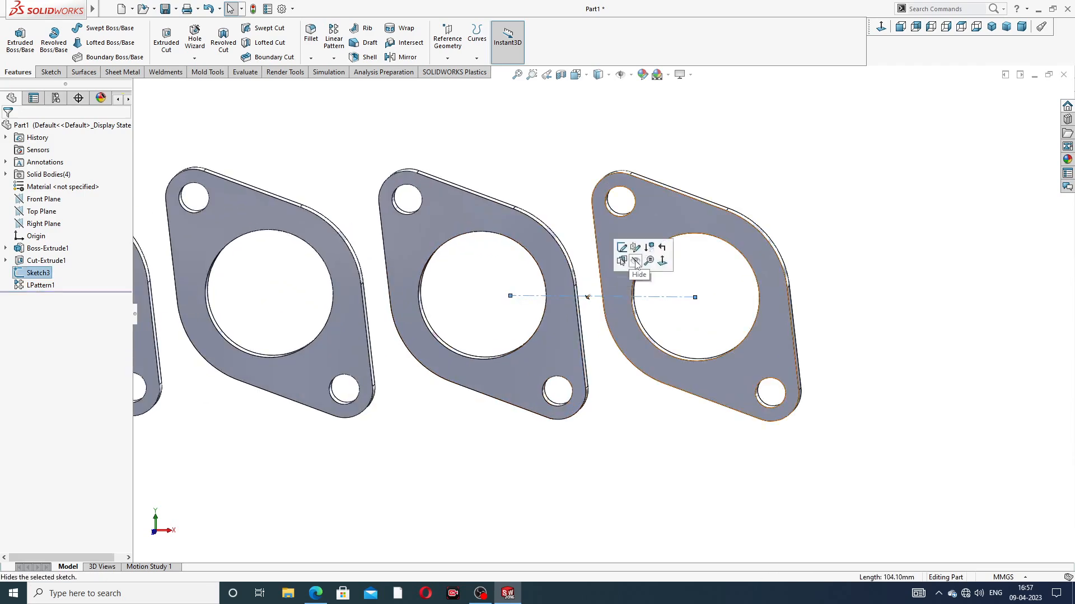
left_click(636, 262)
scroll(521, 310, "up", 3)
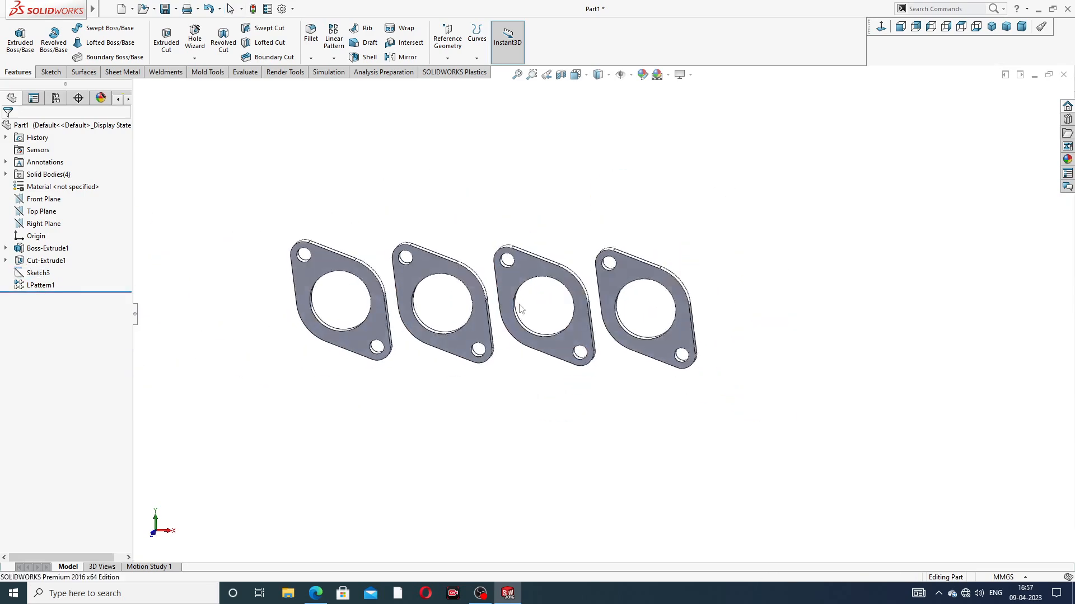
left_click(991, 26)
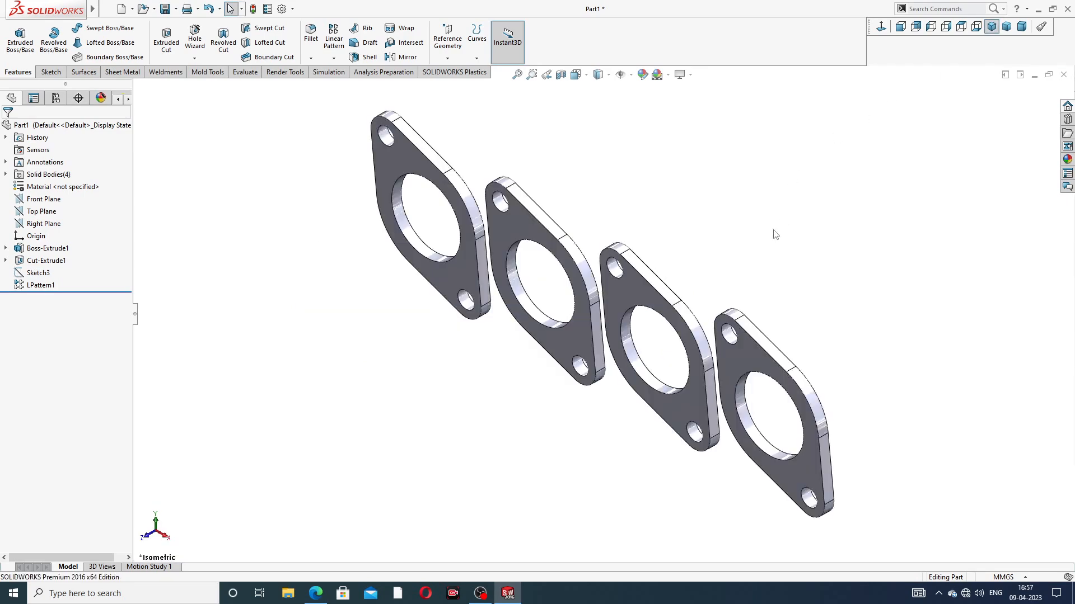
scroll(776, 235, "up", 4)
middle_click_drag(723, 273, 734, 259)
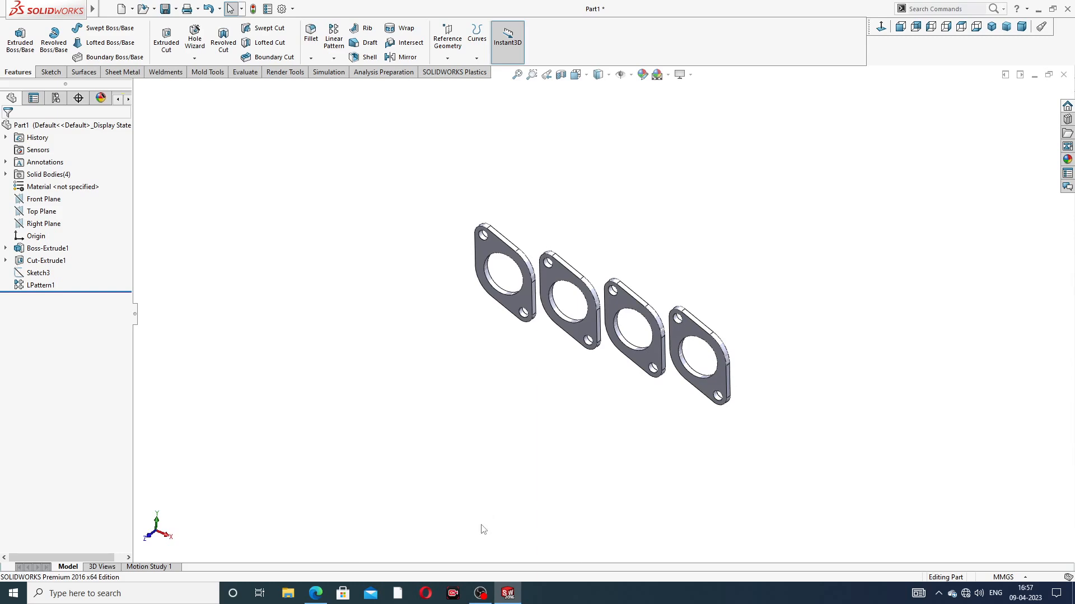
Step: Consult the exhaust manifold PDF drawing and create a reference plane offset 178 mm below the Top Plane
left_click(316, 595)
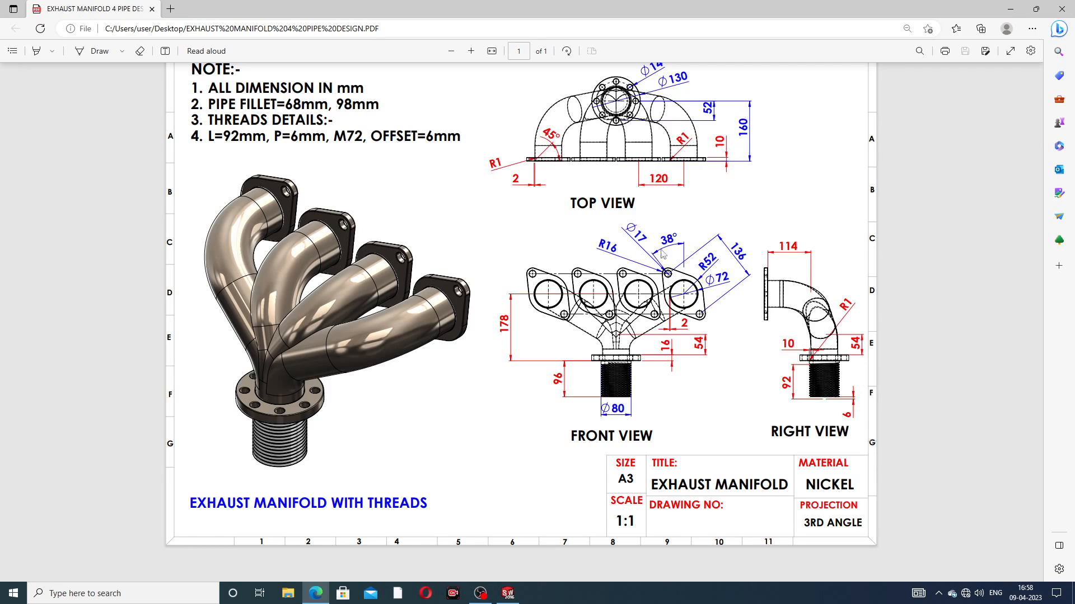
left_click(328, 591)
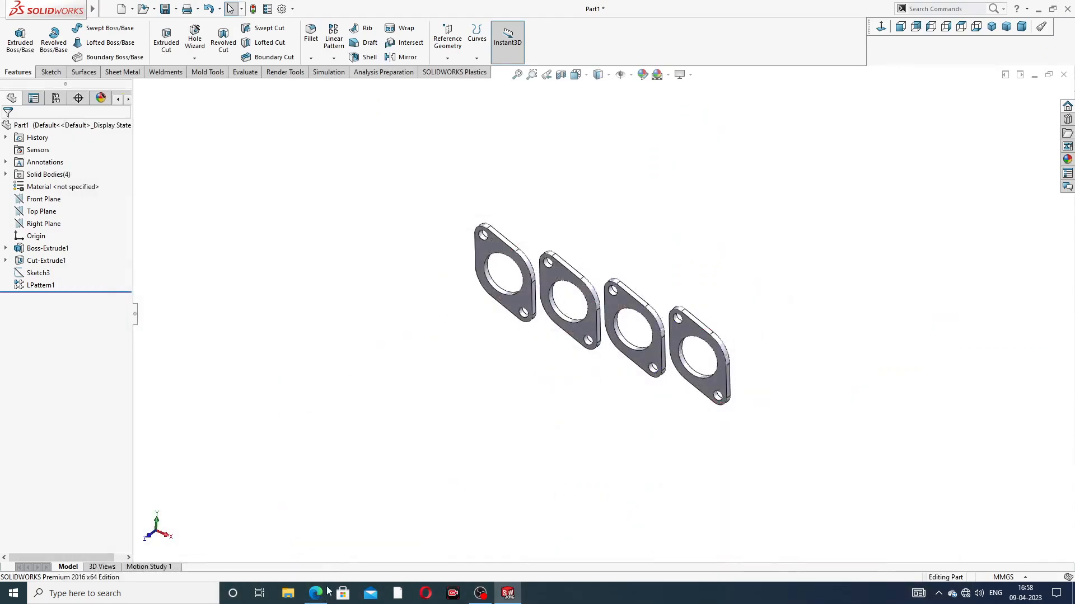
left_click(328, 591)
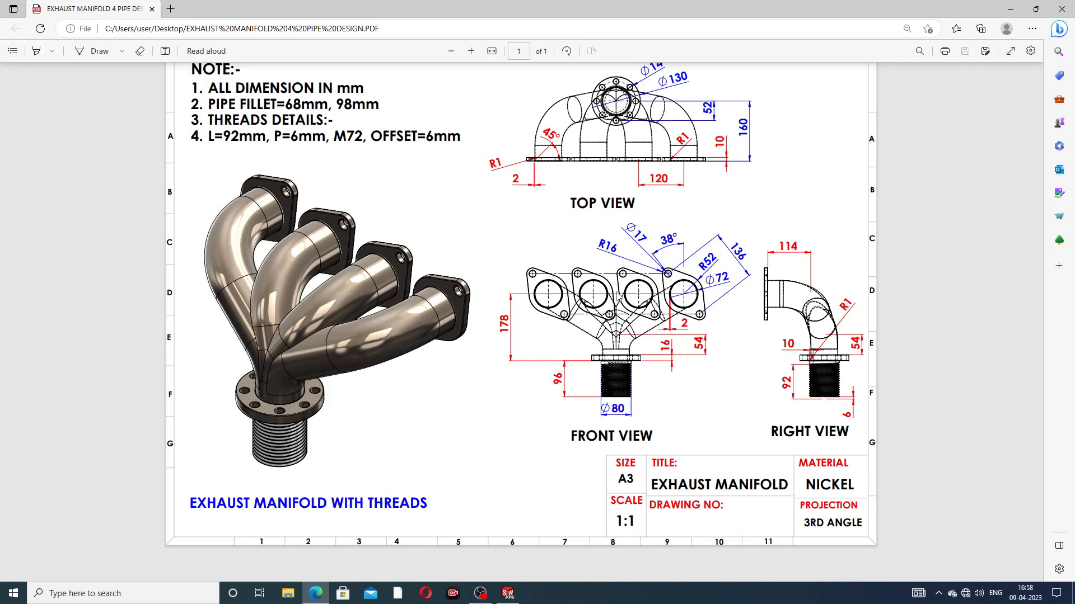
left_click(318, 595)
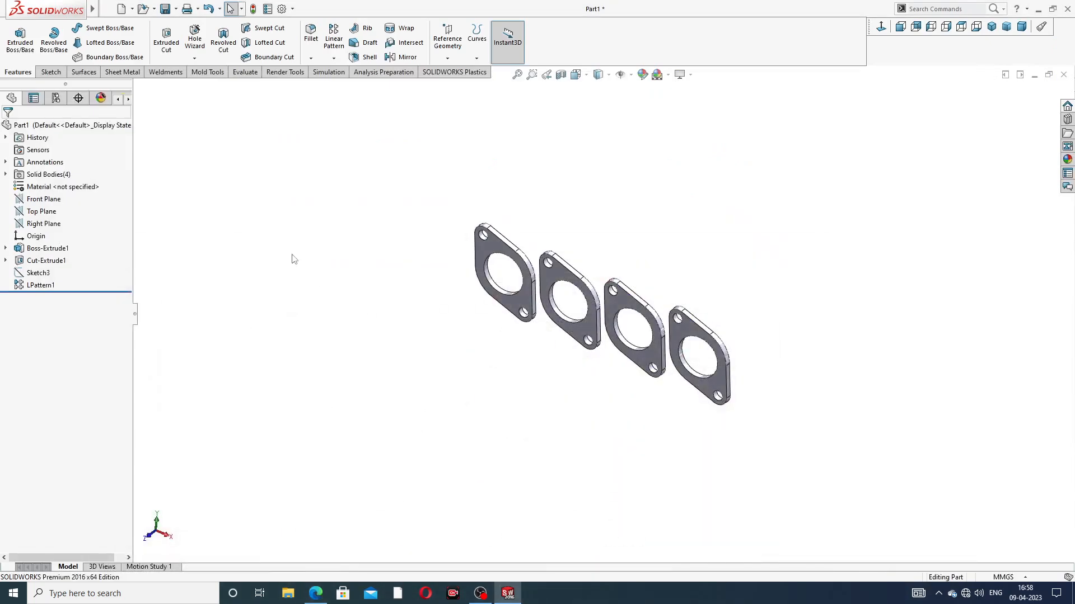
left_click(53, 215)
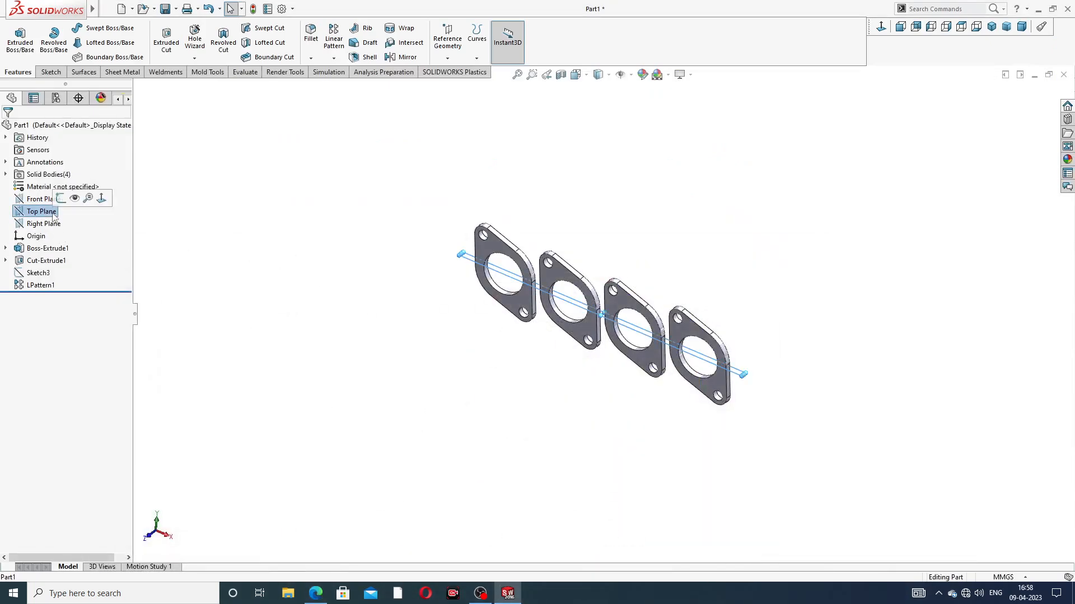
left_click(447, 59)
left_click(464, 70)
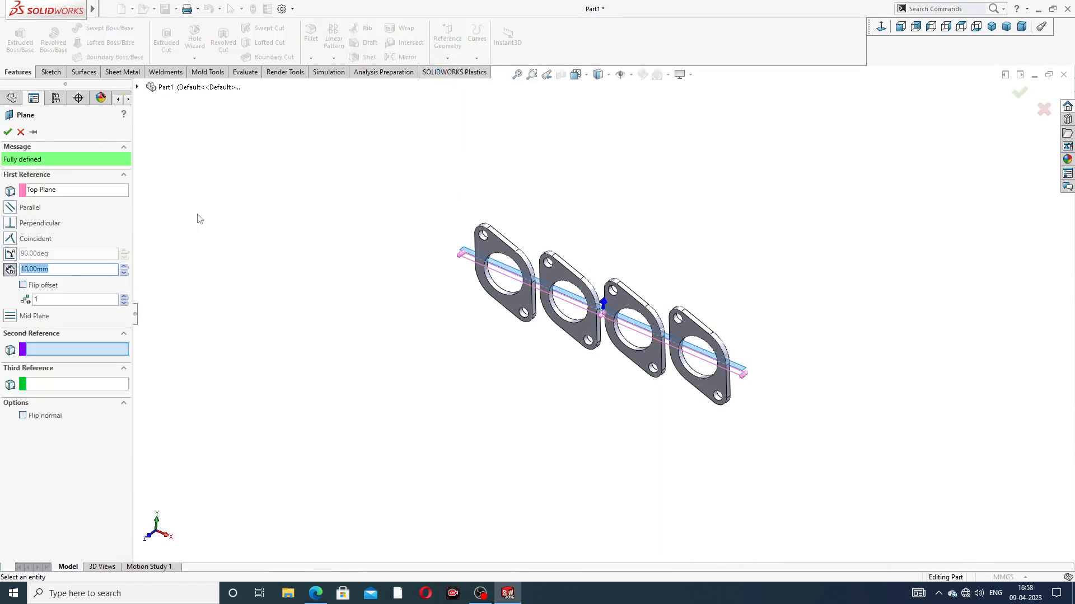
type("1")
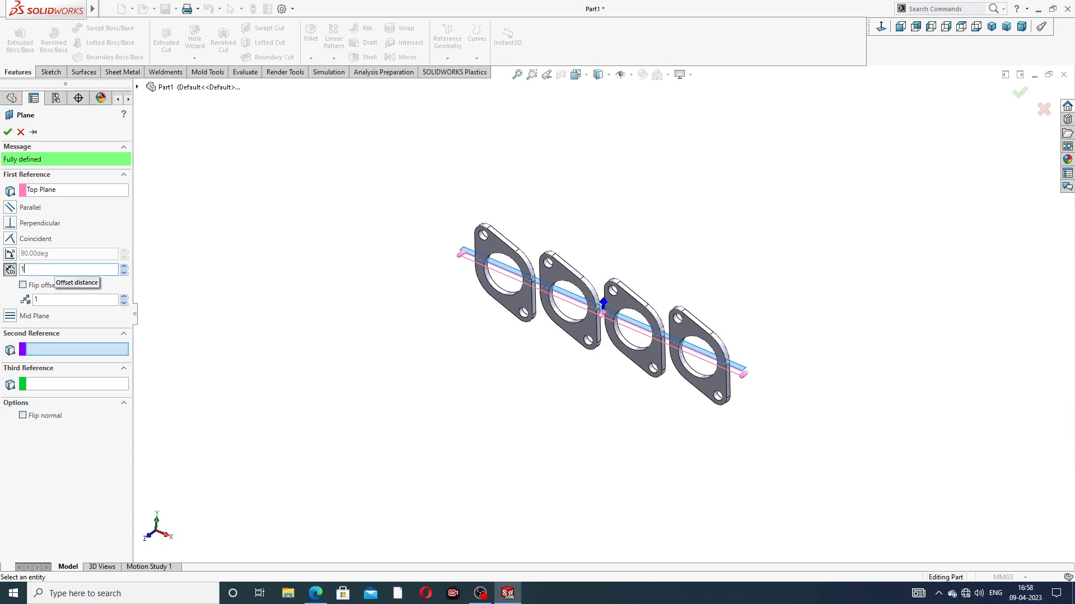
type("78")
key("Return")
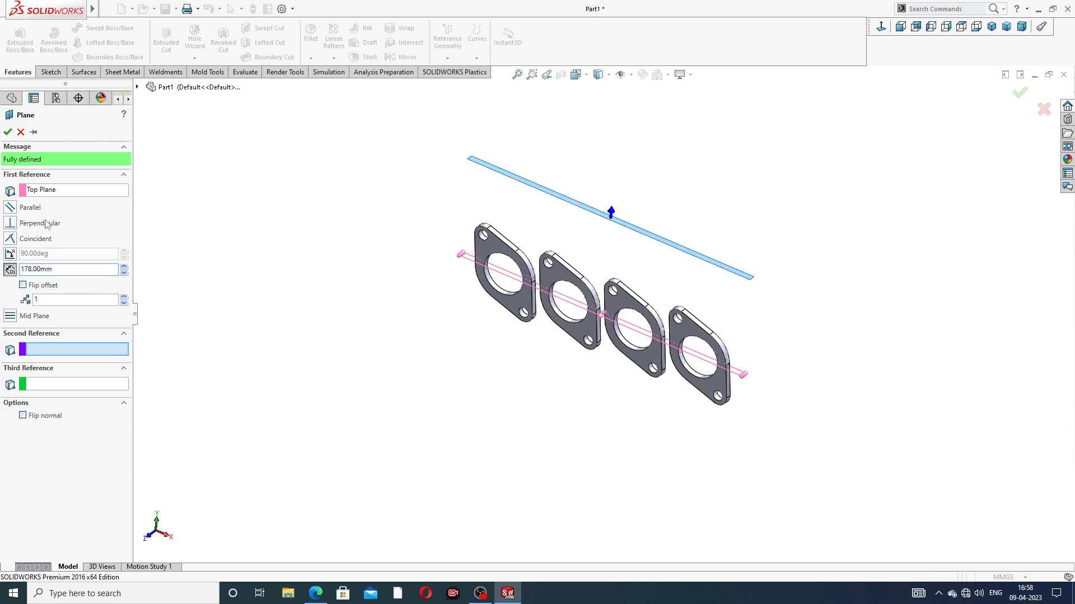
left_click(33, 287)
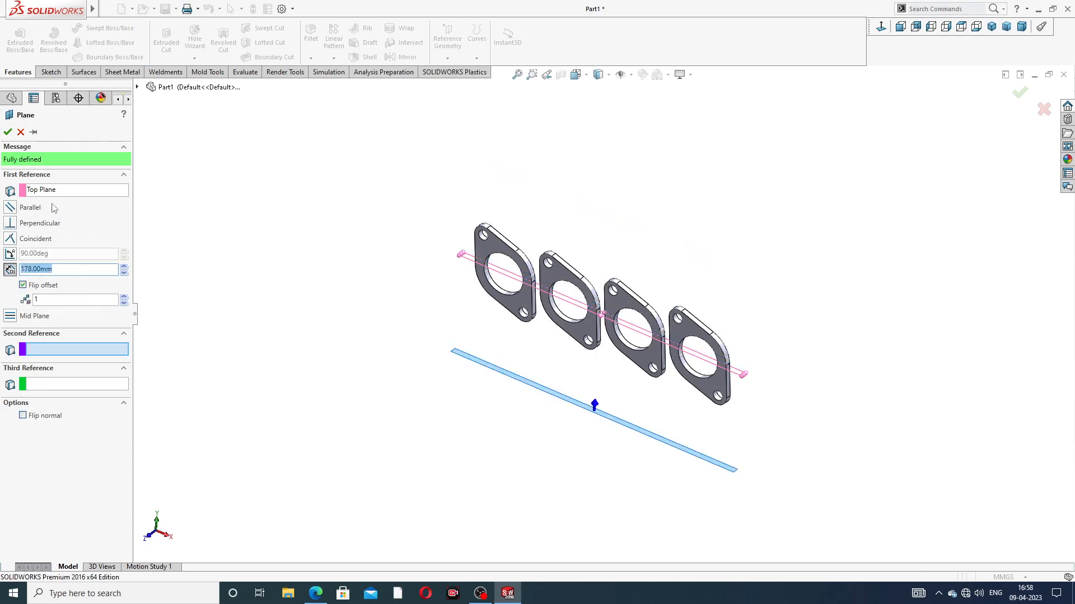
left_click(7, 131)
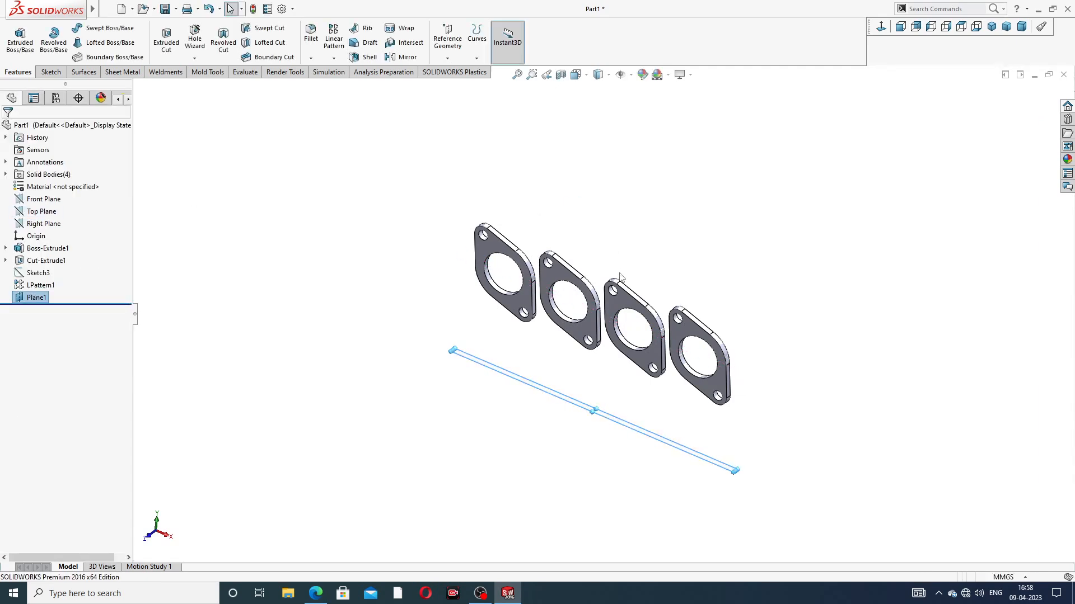
Step: Start a sketch on the plane offset 178 mm below the Top Plane, viewed normal to it
middle_click_drag(606, 278, 615, 396)
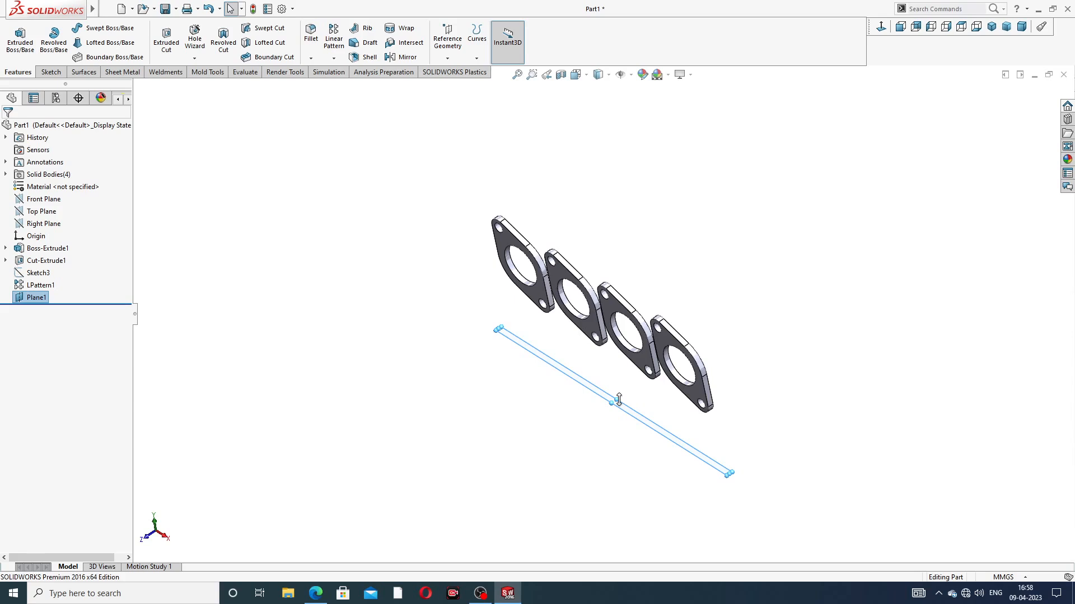
left_click_drag(618, 400, 665, 373)
middle_click_drag(744, 253, 780, 218)
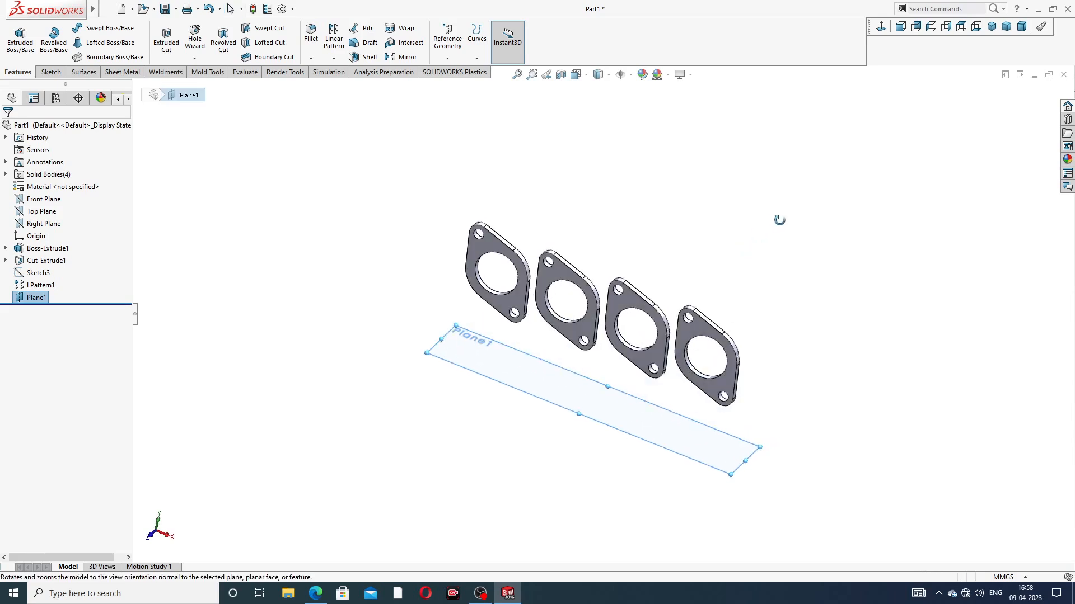
left_click(680, 428)
left_click(719, 389)
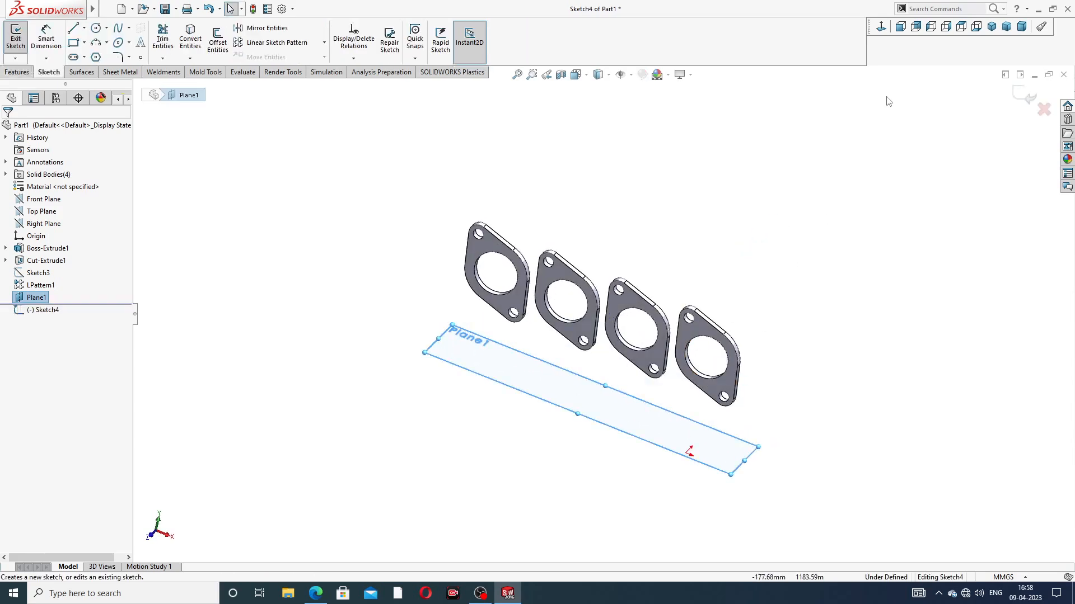
left_click(883, 30)
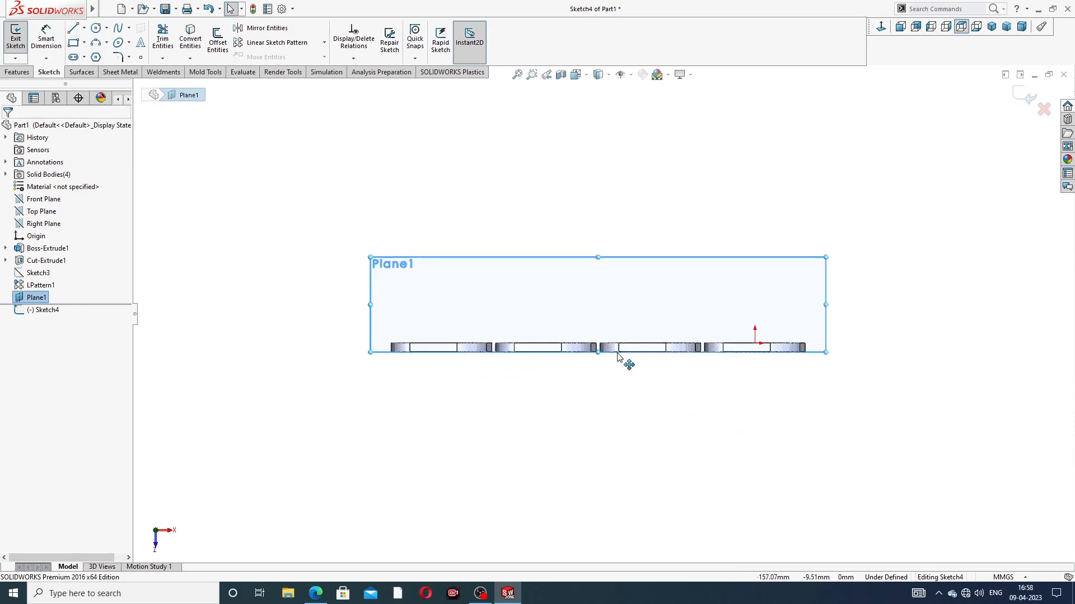
Step: Draw a horizontal centerline about 4.3 mm long across the gap between the two middle flanges, joining their adjacent outer-face corners
scroll(598, 329, "down", 10)
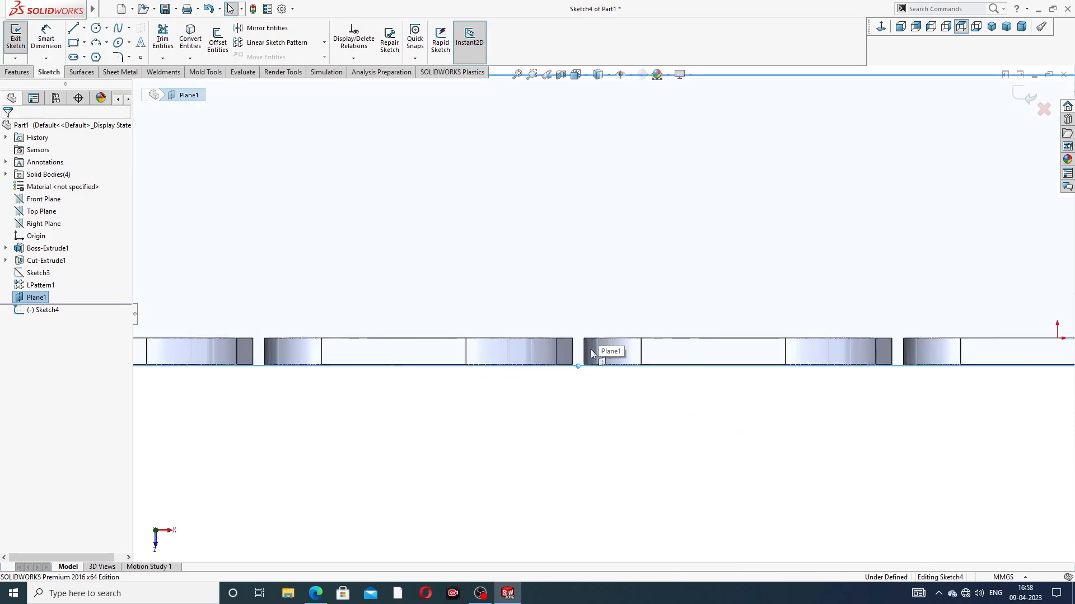
left_click(83, 29)
left_click(98, 56)
scroll(590, 306, "down", 3)
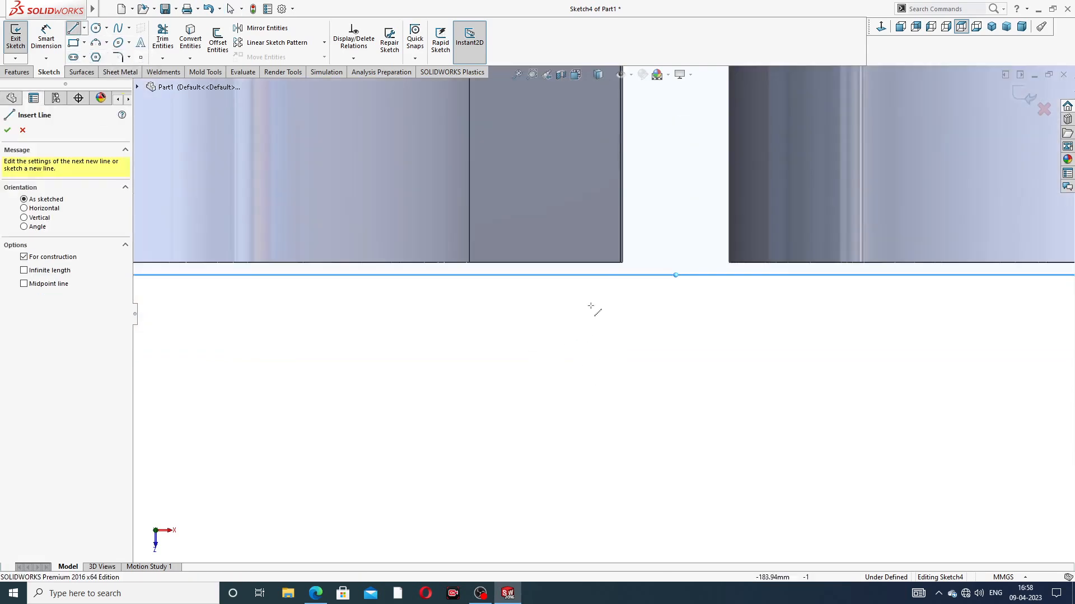
left_click(623, 263)
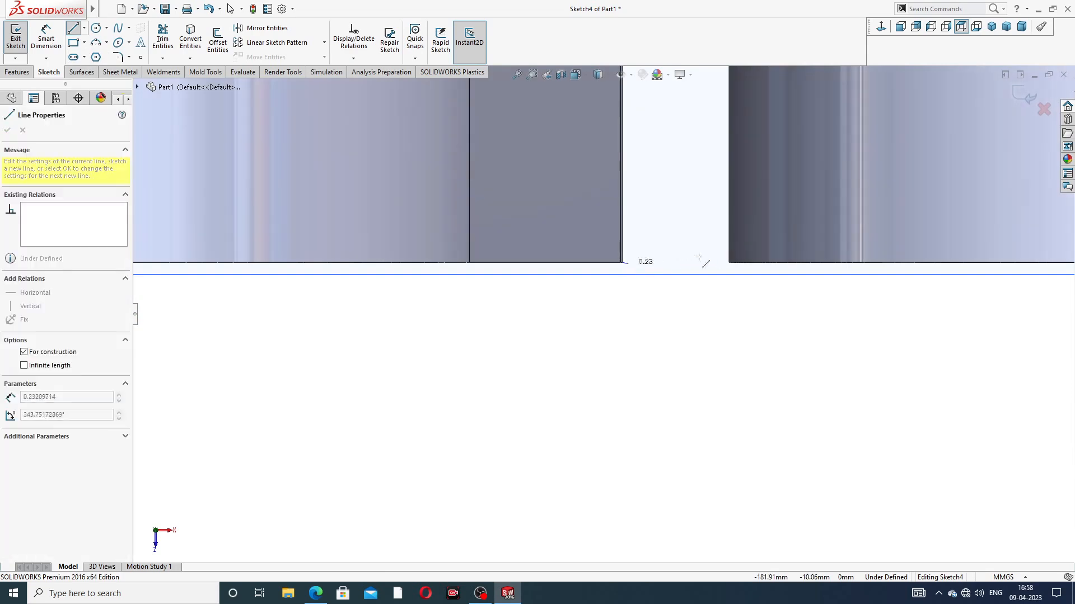
left_click(730, 262)
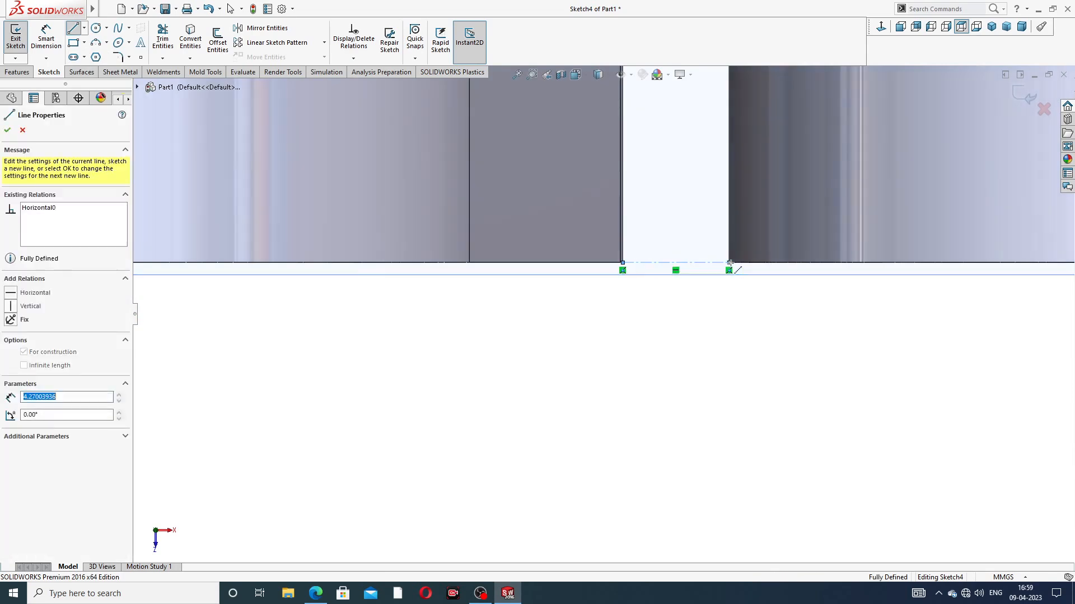
scroll(720, 288, "up", 5)
right_click(692, 168)
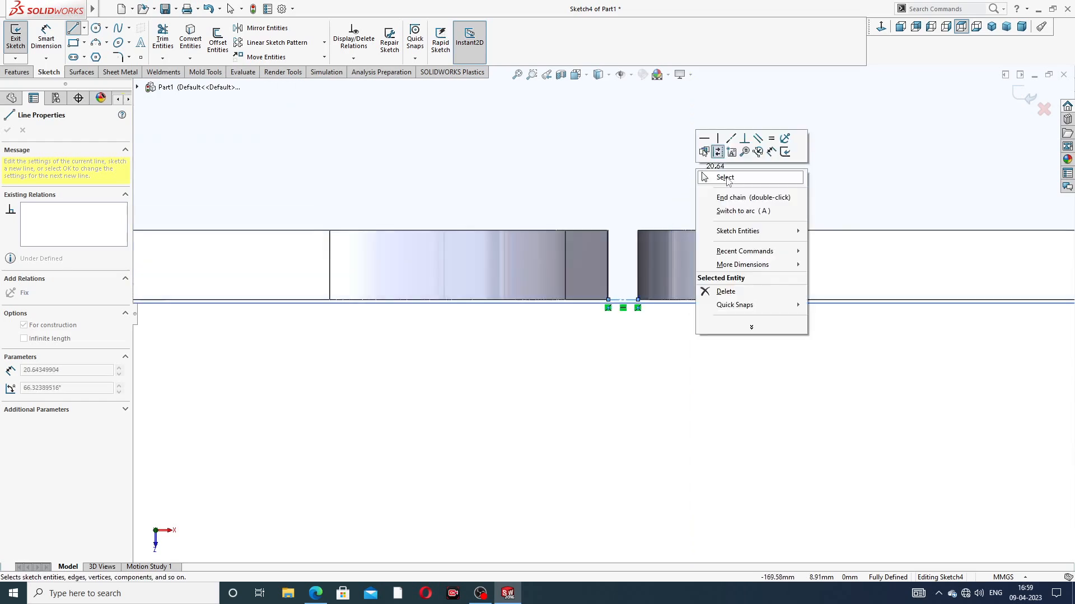
left_click(719, 174)
Step: Draw a vertical centerline about 88 mm long from the midpoint of the short horizontal centerline, extending past the flanges
left_click(83, 27)
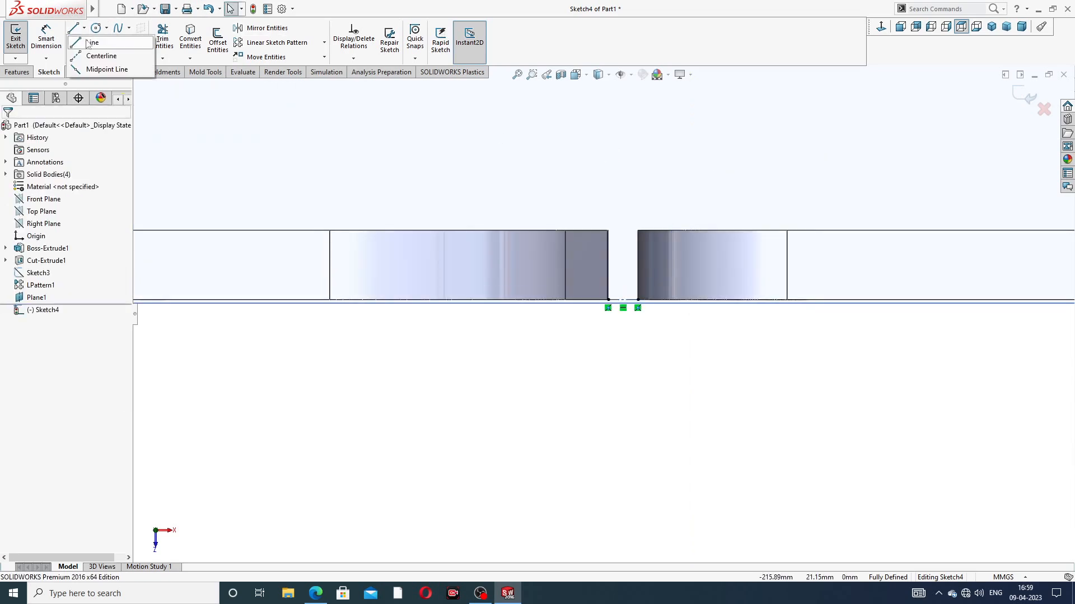
left_click(101, 54)
scroll(588, 235, "down", 2)
scroll(616, 296, "down", 3)
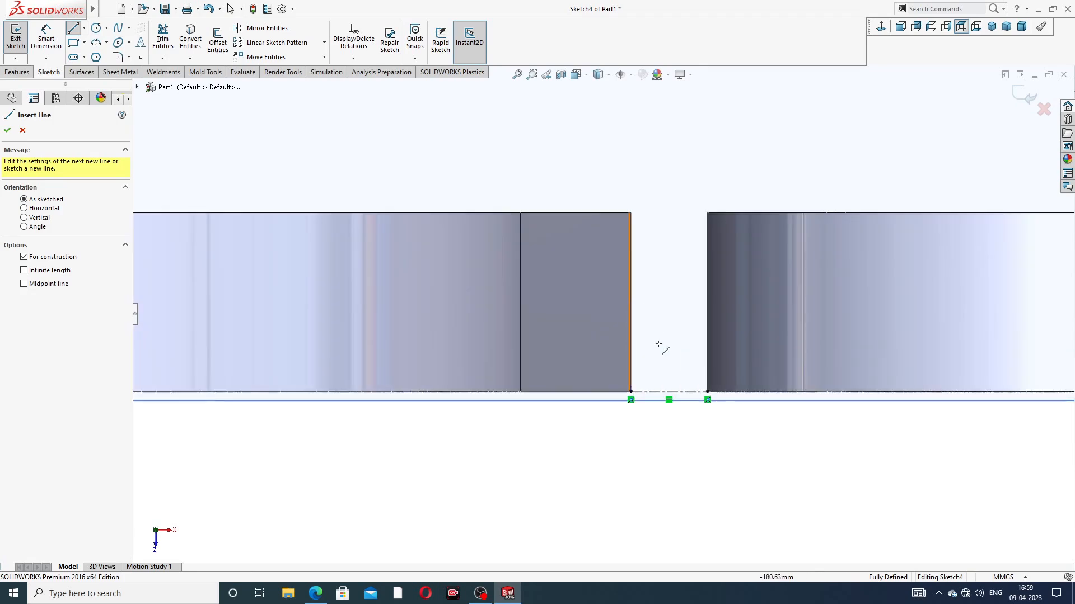
left_click(668, 392)
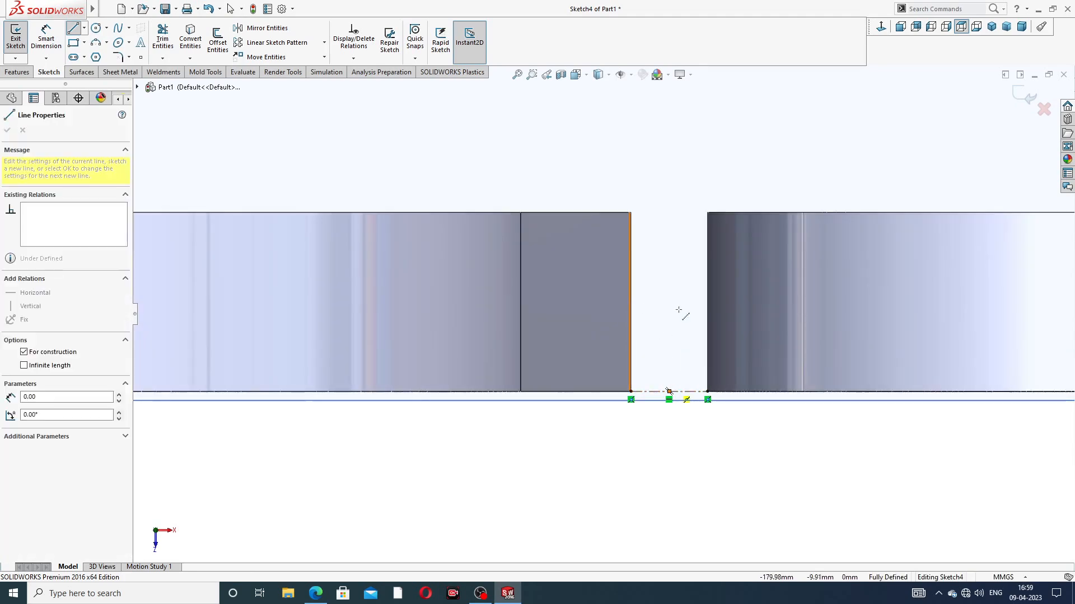
scroll(626, 162, "up", 4)
scroll(627, 137, "up", 3)
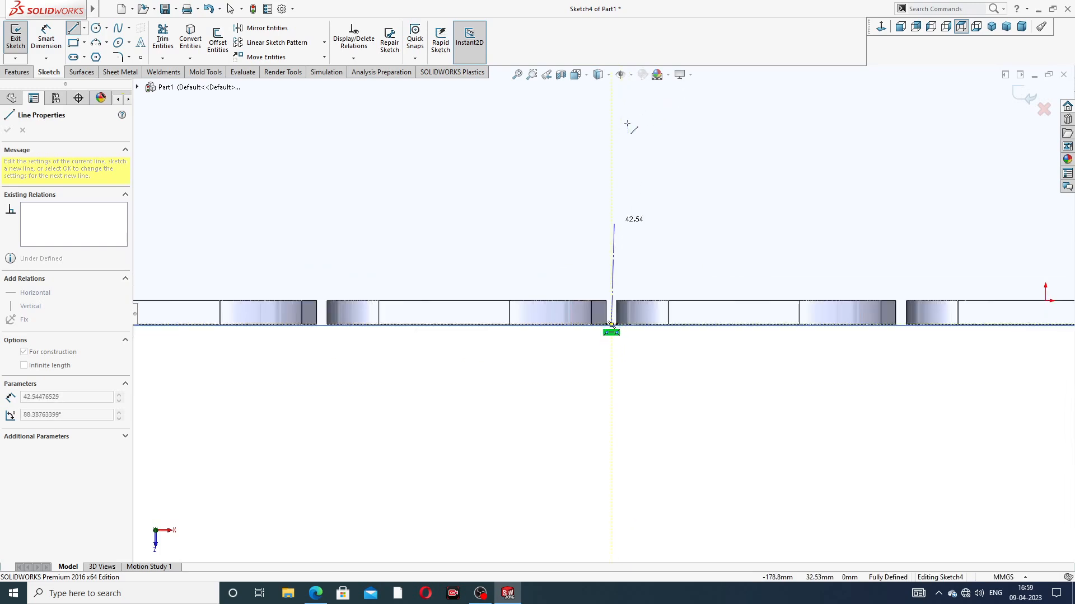
left_click(612, 113)
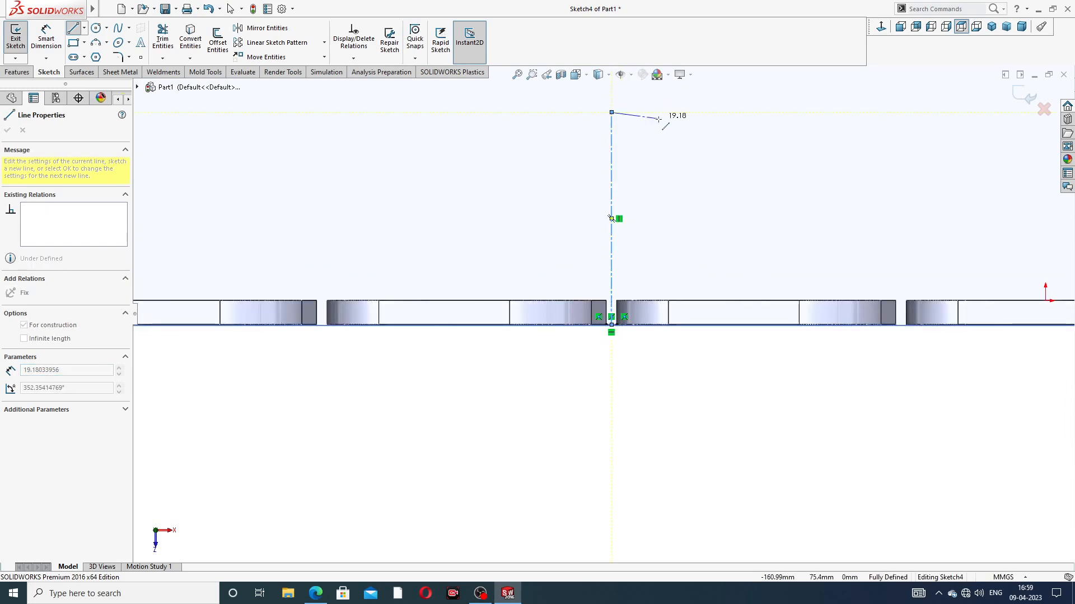
right_click(661, 120)
left_click(700, 135)
Step: Hide the offset reference plane
scroll(697, 140, "up", 5)
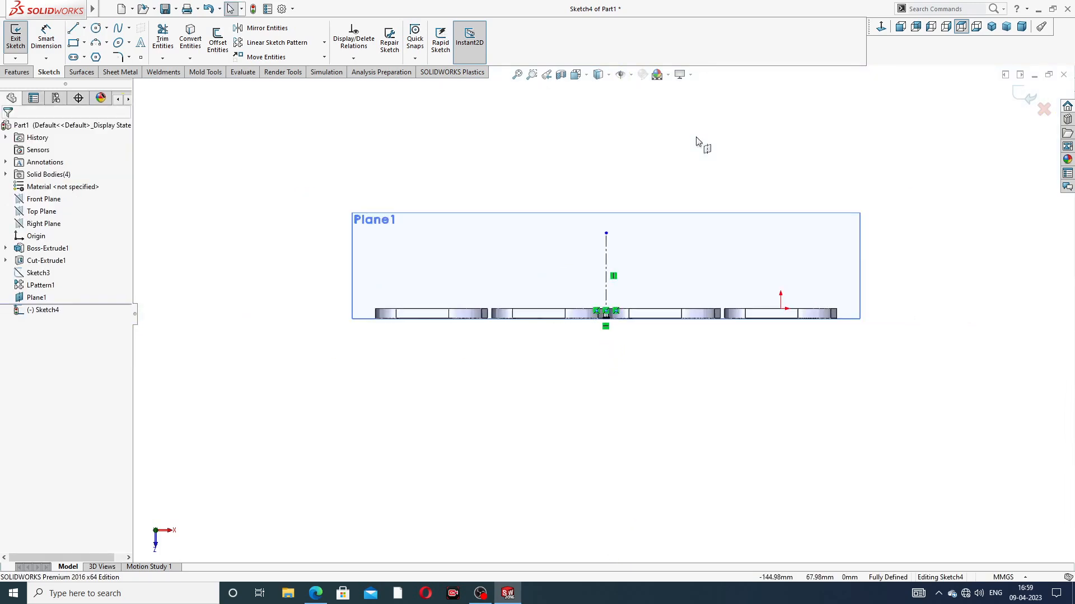
left_click(671, 222)
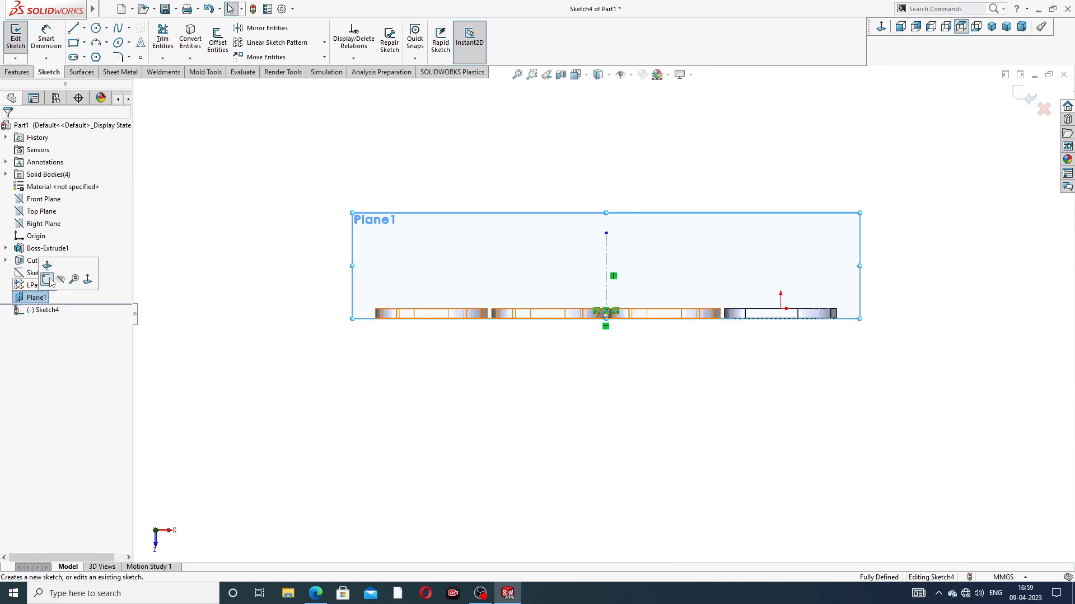
left_click(542, 106)
scroll(580, 253, "down", 3)
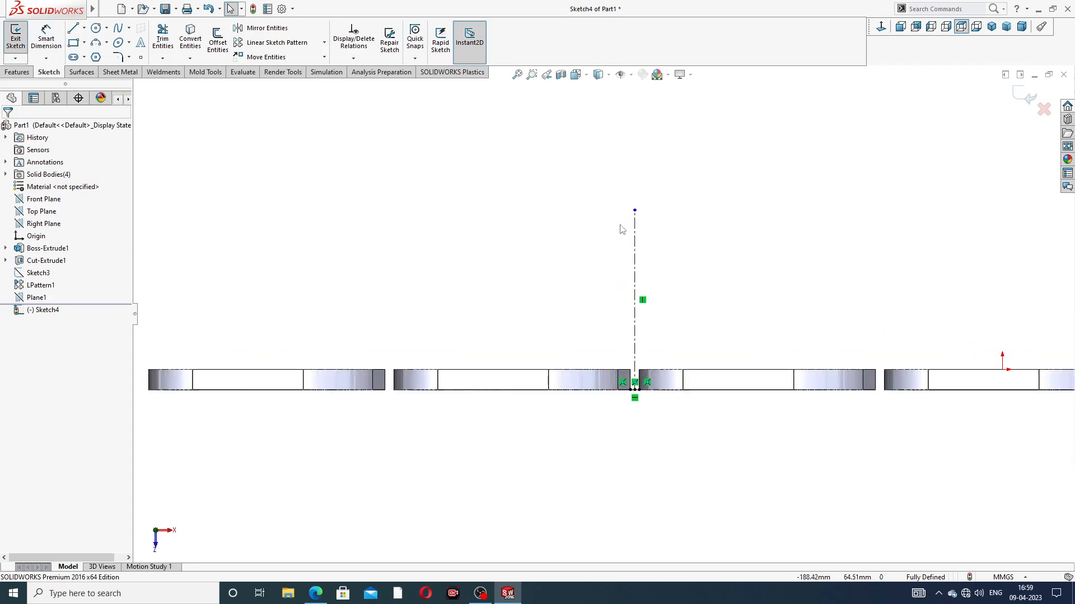
Step: Sketch a circle with a radius of about 36.5 mm centred on the free end of the vertical centerline
left_click(96, 28)
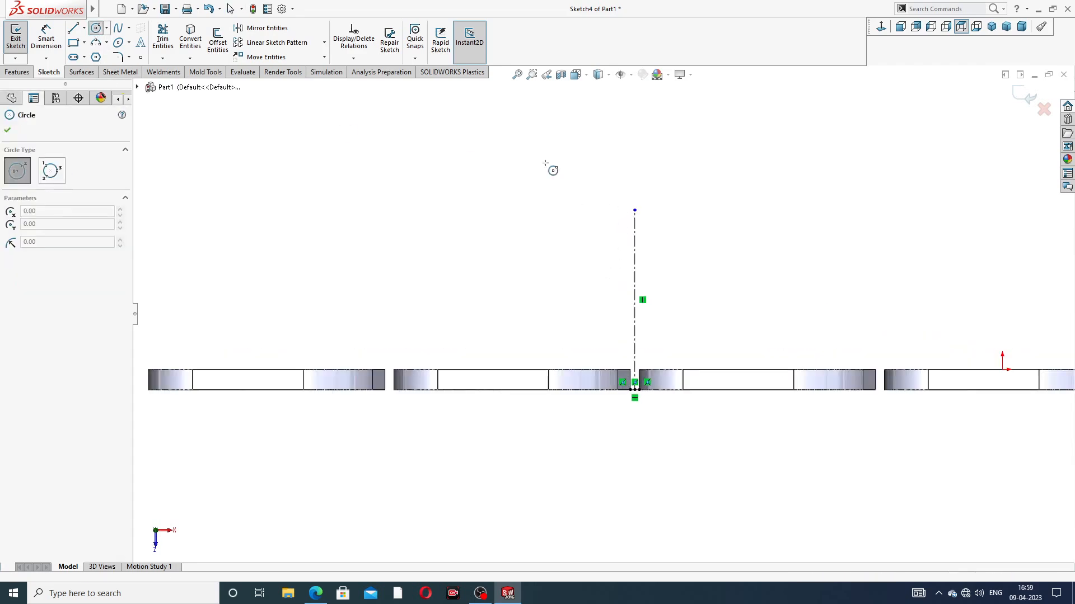
left_click(634, 211)
left_click(673, 147)
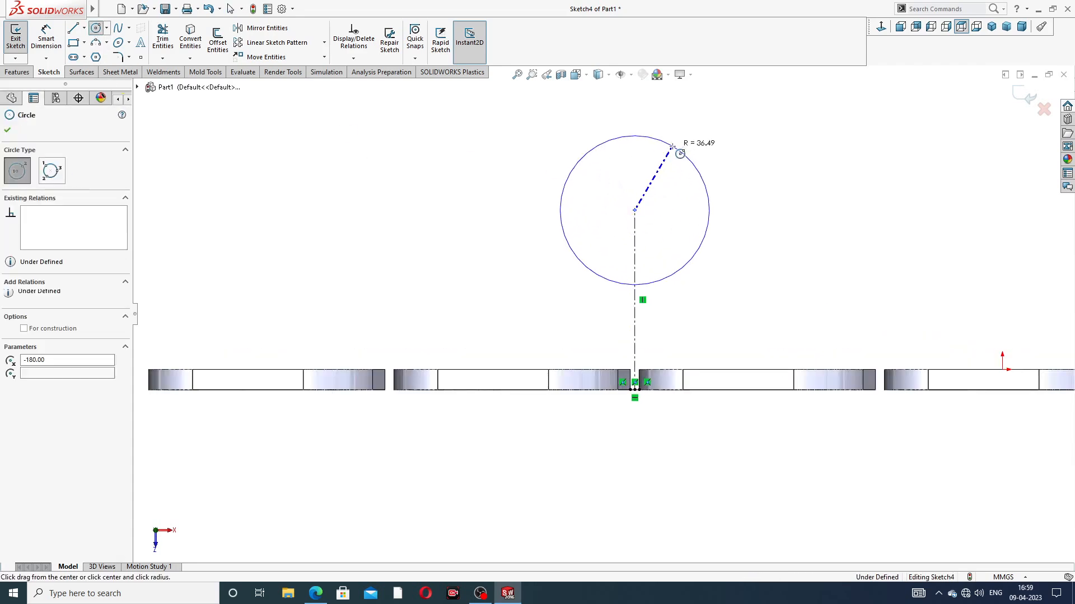
right_click(749, 118)
left_click(764, 130)
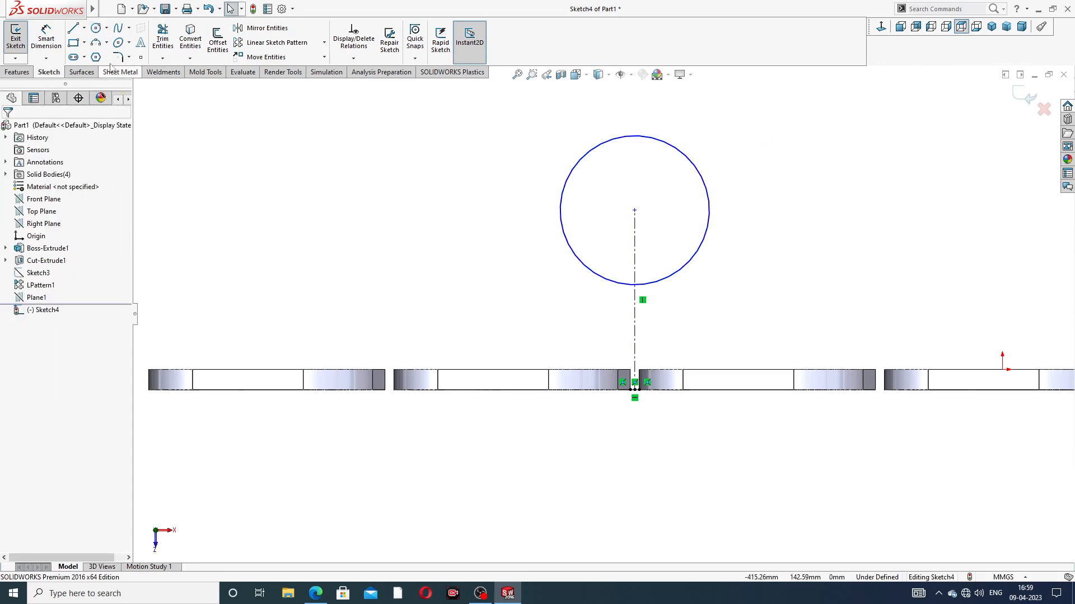
Step: Try a vertically aligned 130 mm diameter dimension on the circle, and delete that dimension
left_click(46, 37)
left_click(663, 147)
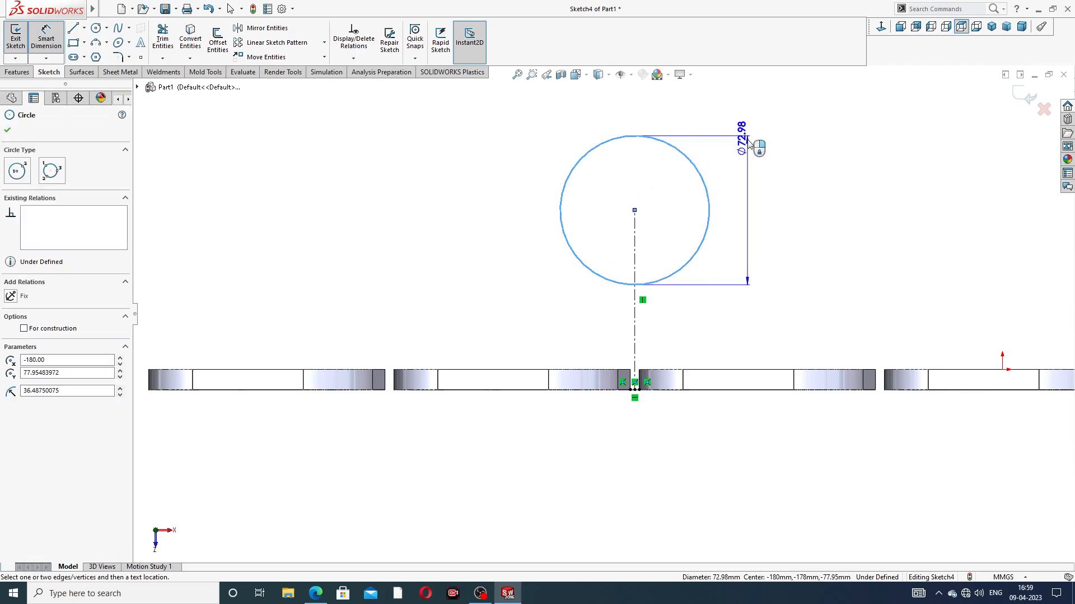
left_click(748, 145)
type("1")
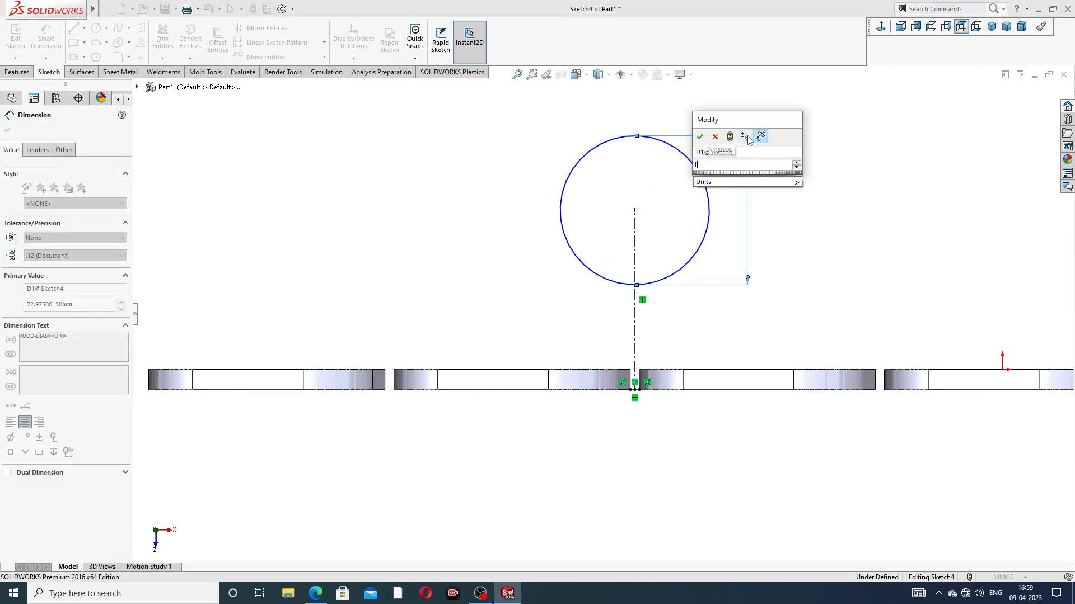
type("30")
key("Return")
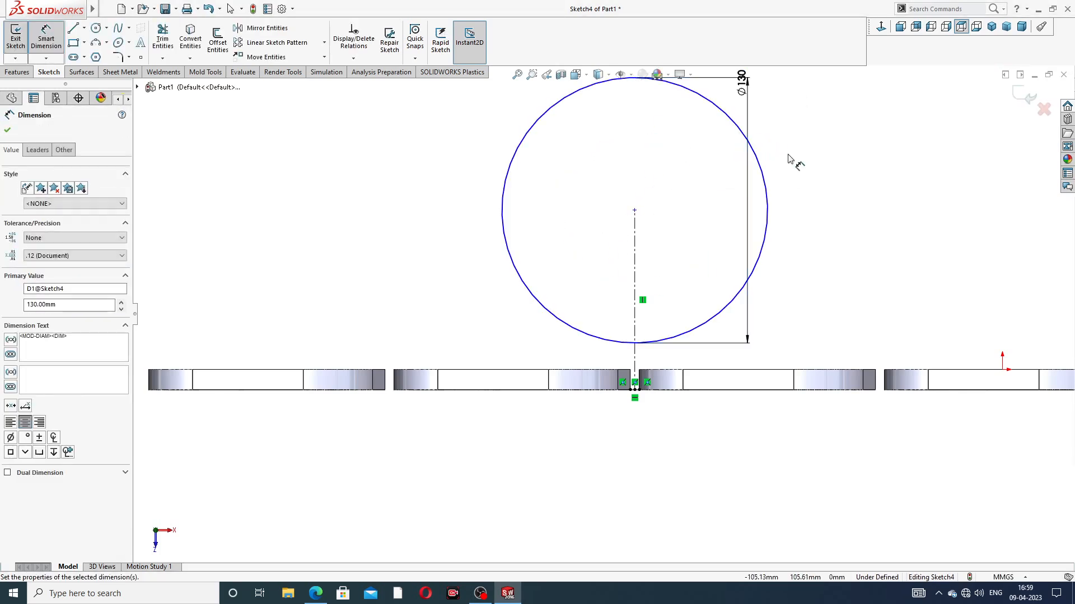
left_click_drag(741, 85, 719, 215)
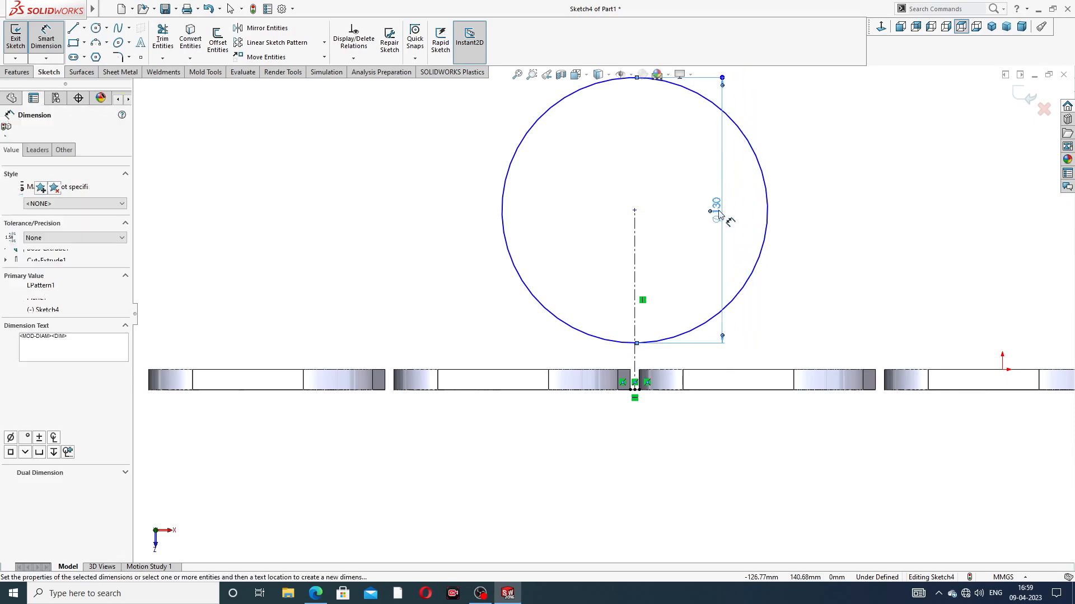
key("Delete")
scroll(827, 172, "up", 4)
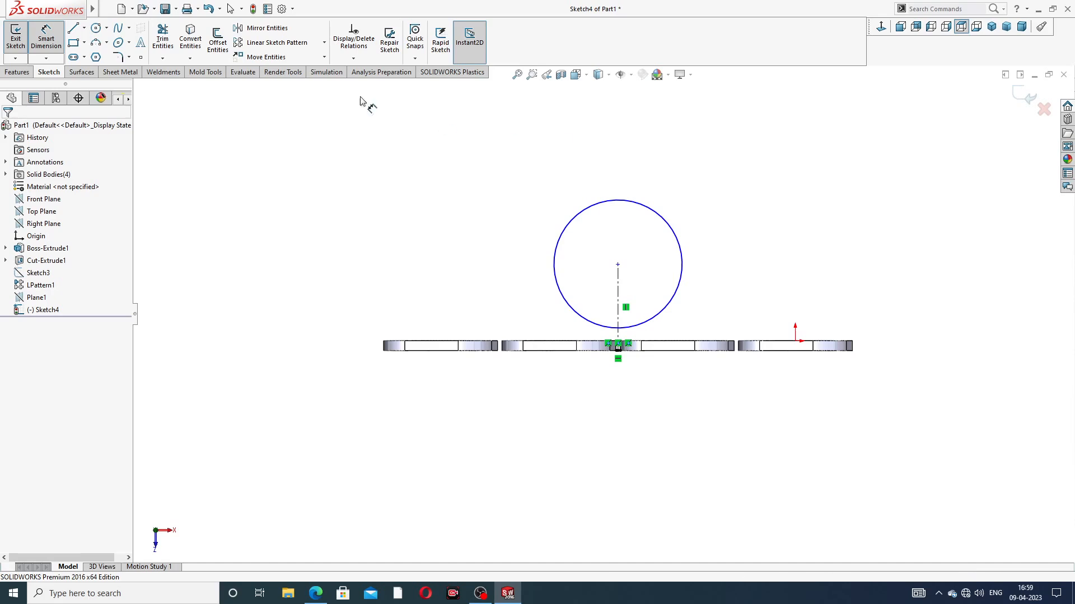
Step: Add a diagonal diameter dimension to the circle and set it to 130 mm
left_click(660, 216)
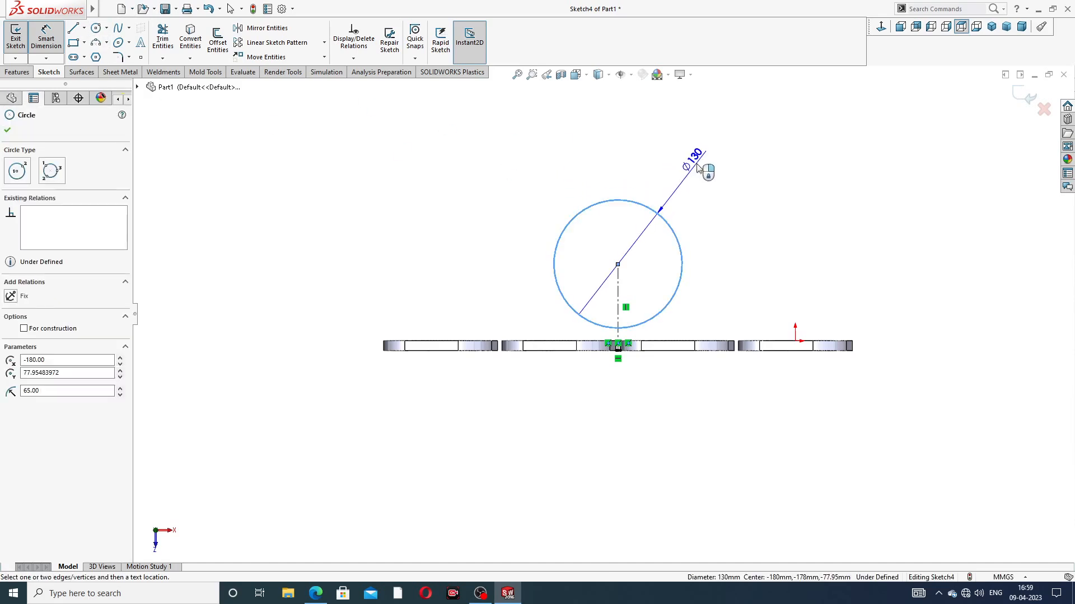
left_click(698, 168)
type("13")
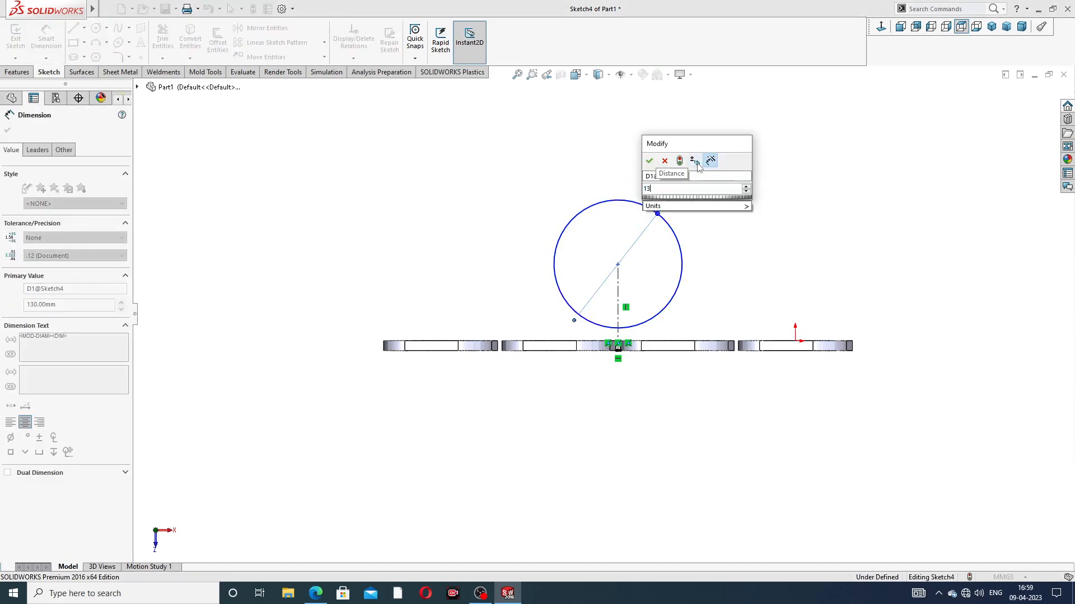
type("0")
key("Return")
Step: Set the distance from the flange-gap centerline's midpoint to the circle's centre to 160 mm, and open the PDF drawing in the browser
scroll(647, 234, "down", 3)
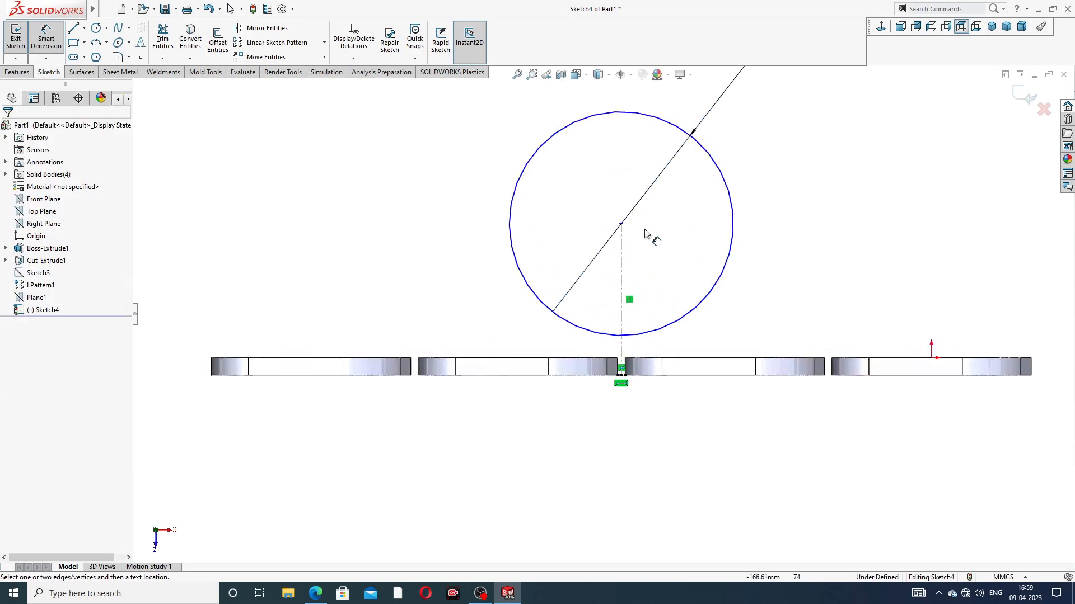
left_click(621, 374)
scroll(622, 374, "down", 5)
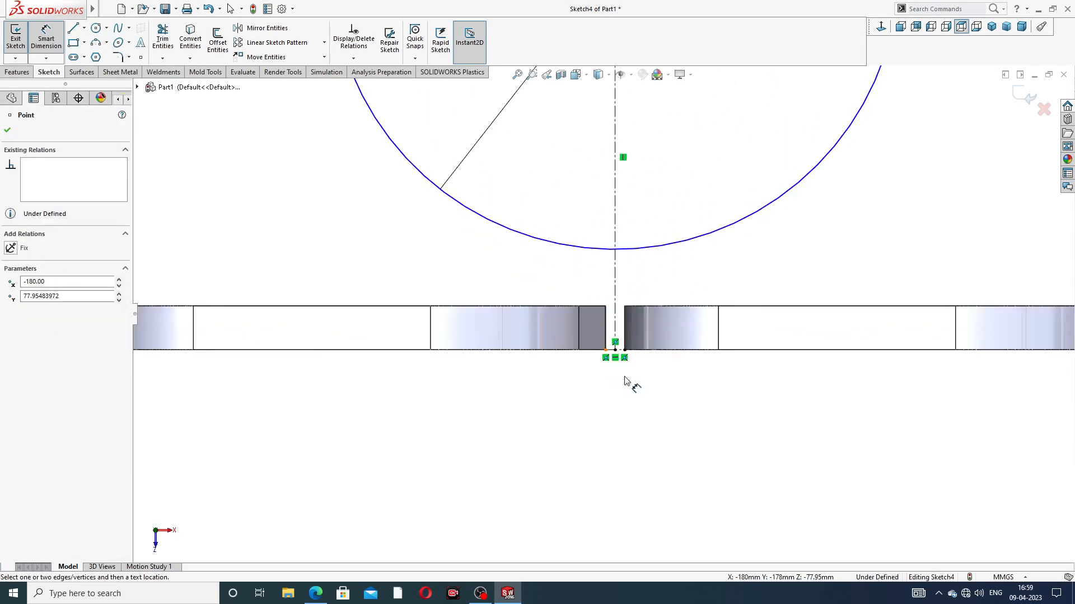
left_click(638, 184)
scroll(887, 192, "up", 5)
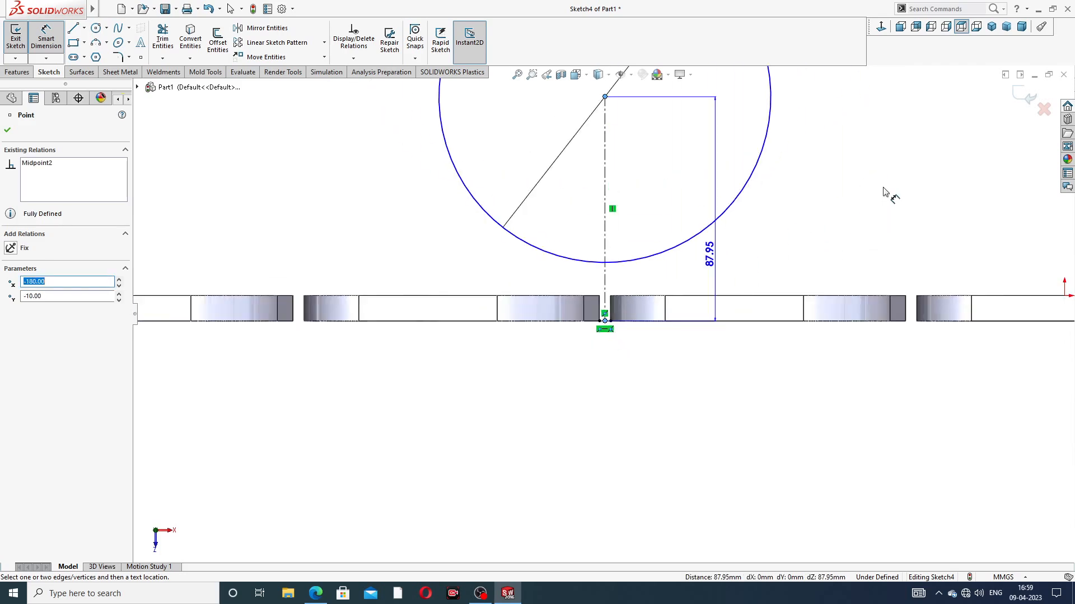
left_click(853, 195)
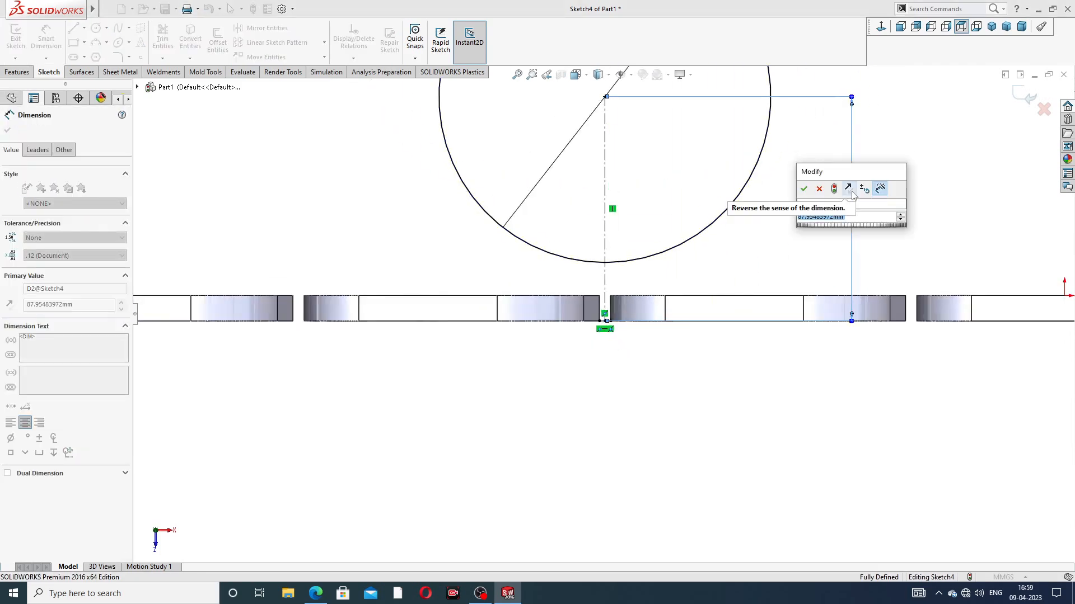
type("16")
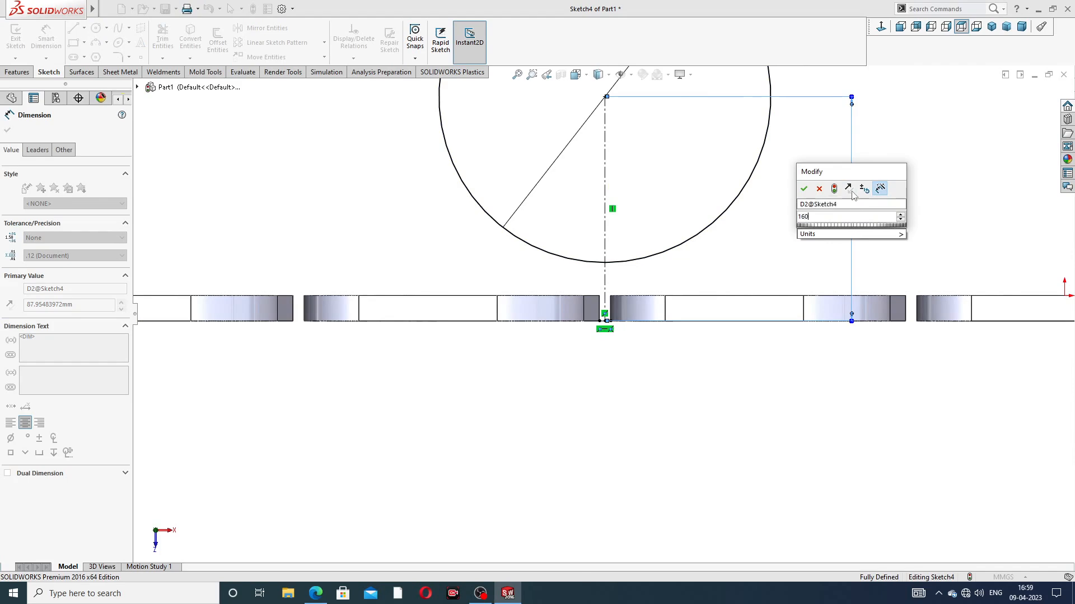
type("0")
key("Return")
key("f")
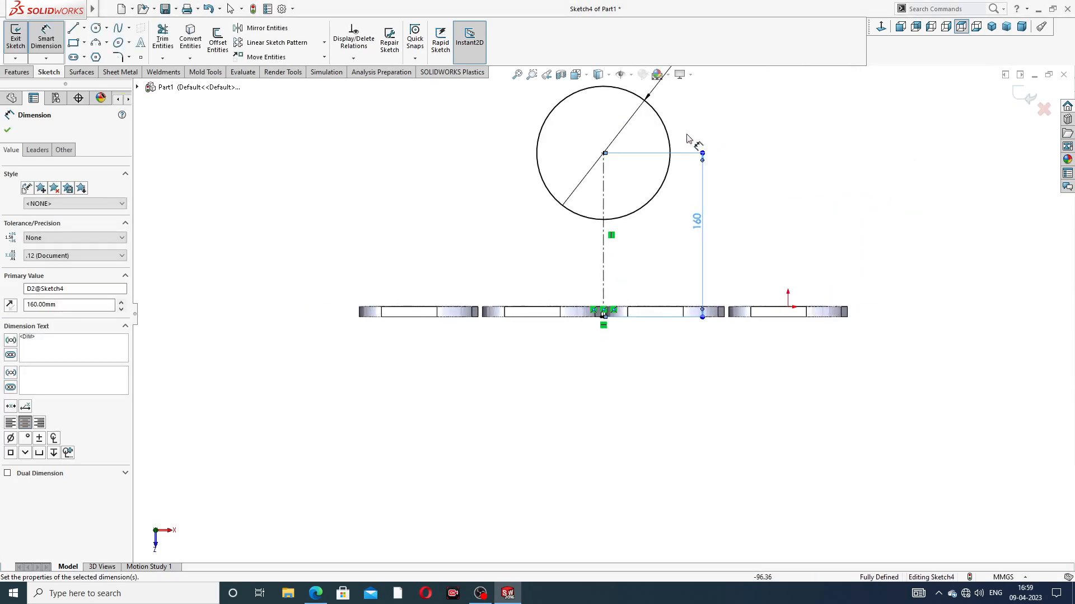
right_click(759, 120)
left_click(768, 150)
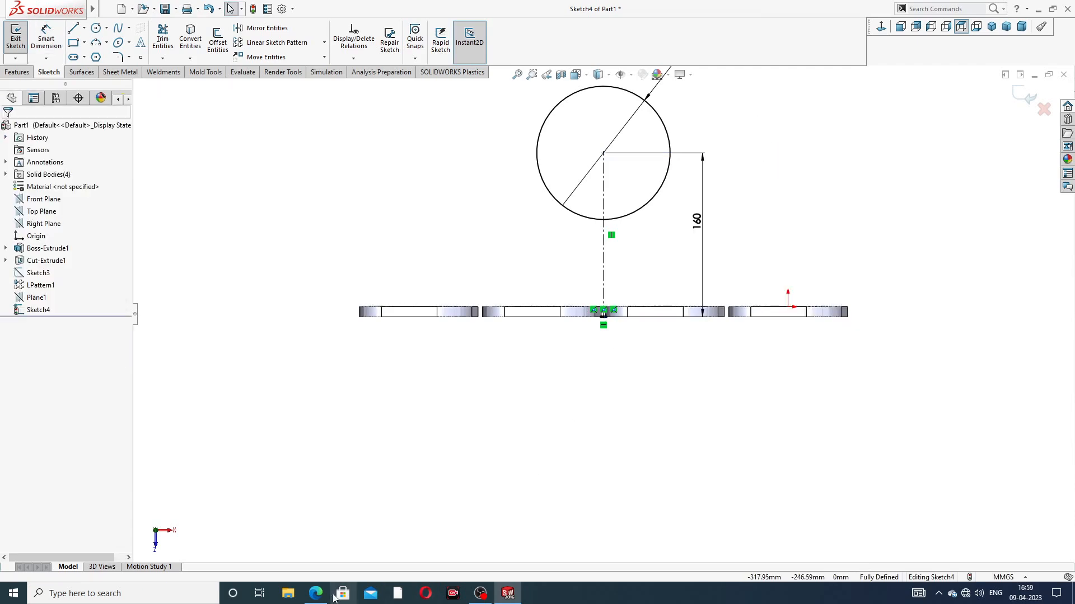
left_click(315, 593)
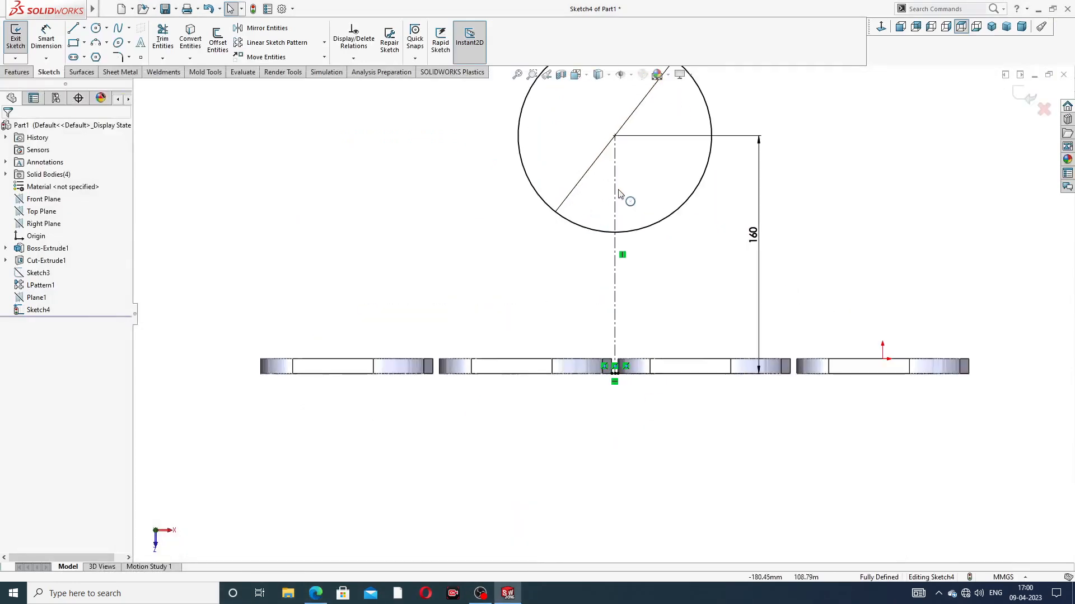
Step: Return to SOLIDWORKS and extrude the 130 mm circle 16 mm as a solid disc
scroll(629, 168, "up", 4)
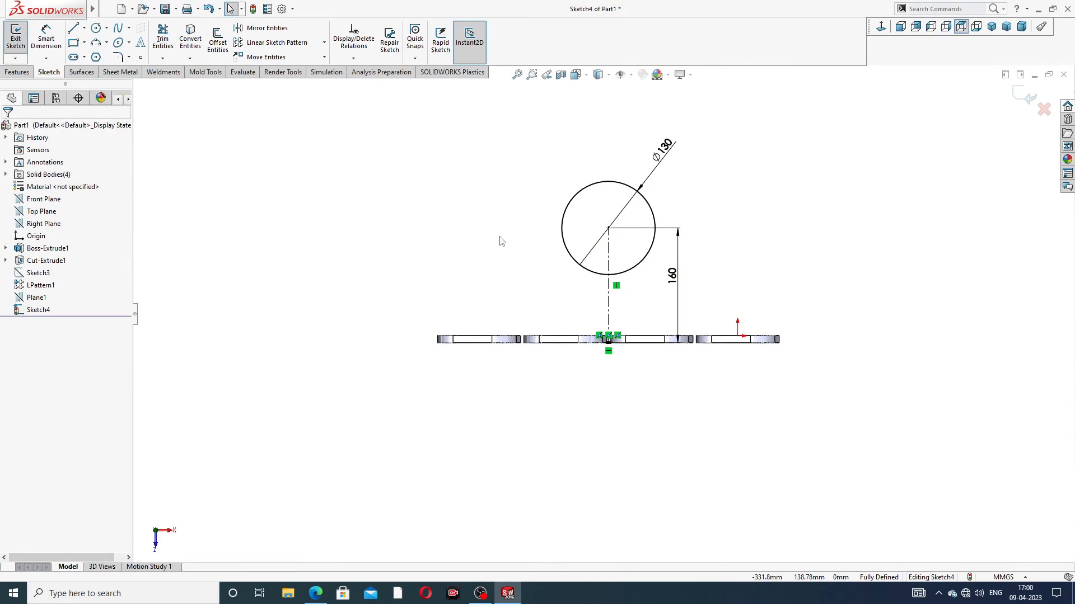
left_click(29, 73)
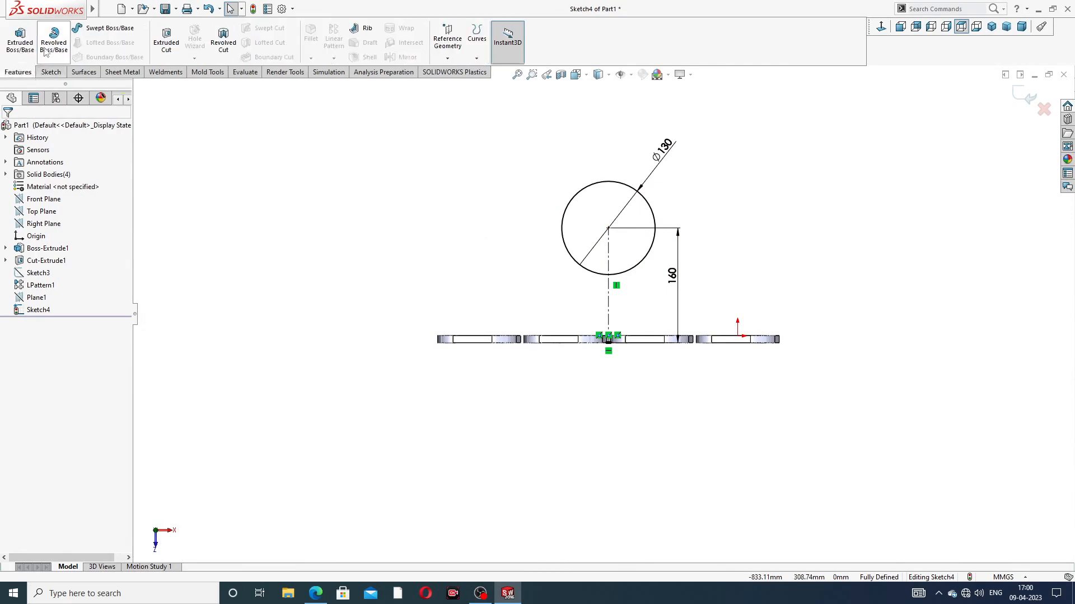
left_click(21, 39)
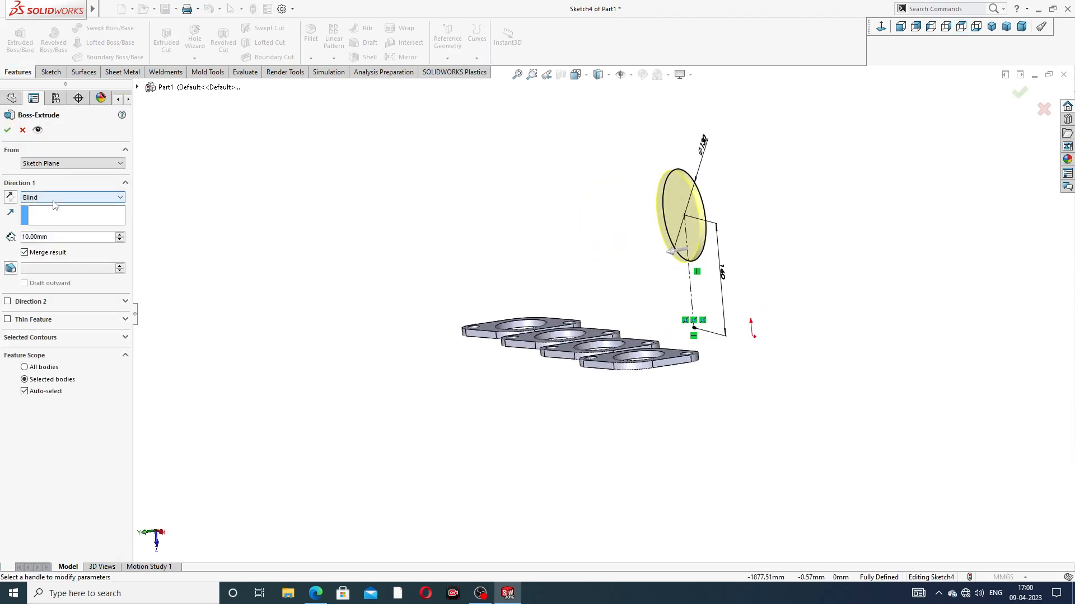
type("16")
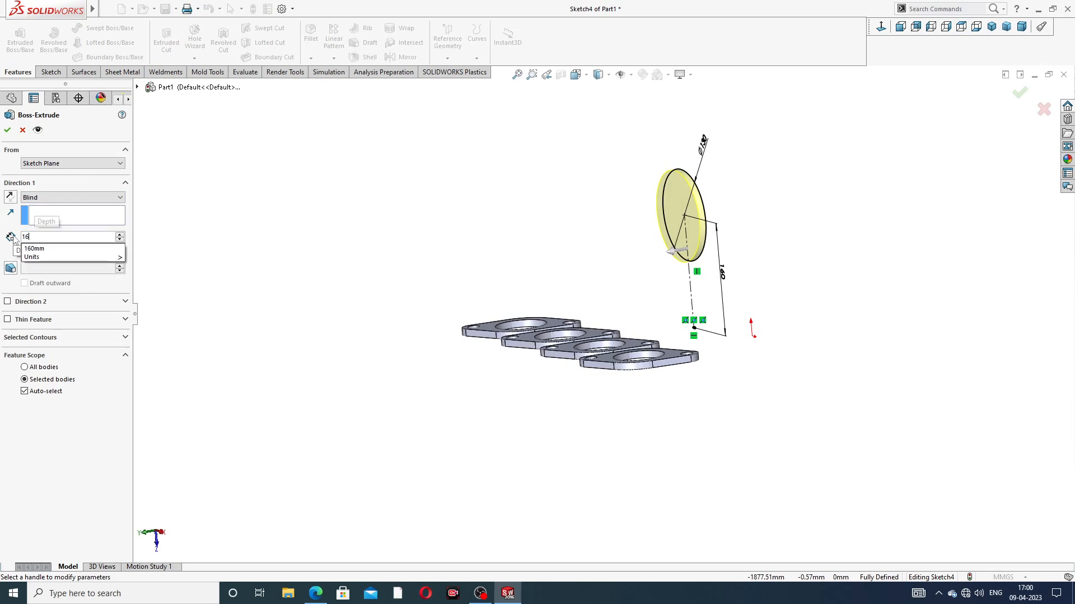
key("Return")
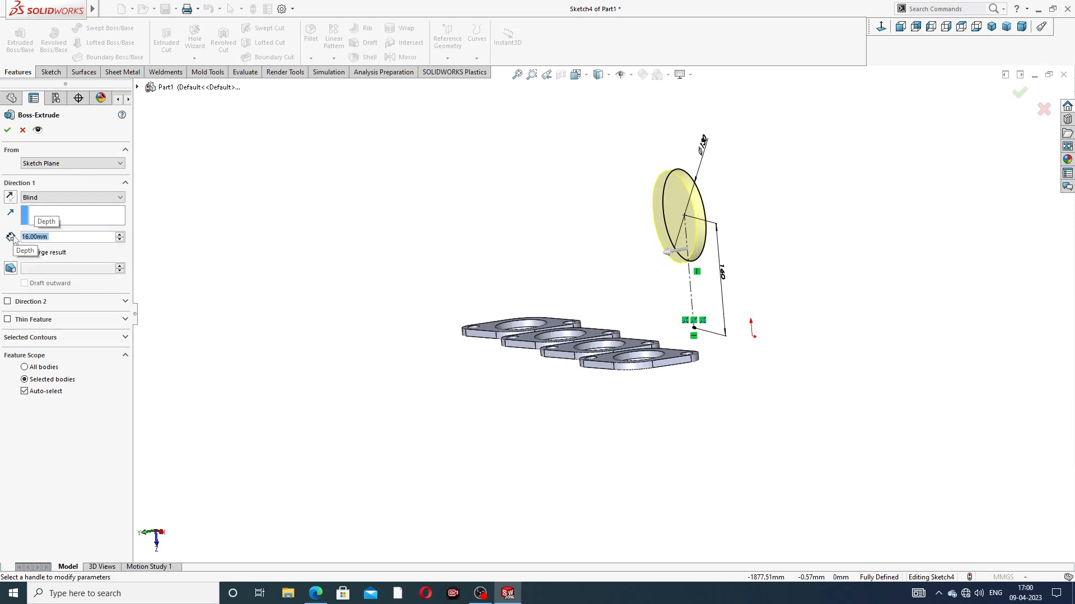
left_click(7, 131)
Step: Start a sketch on the disc's flat face pointing away from the flanges and draw a concentric circle with a radius of about 40.7 mm
middle_click_drag(794, 209, 660, 217)
left_click(661, 217)
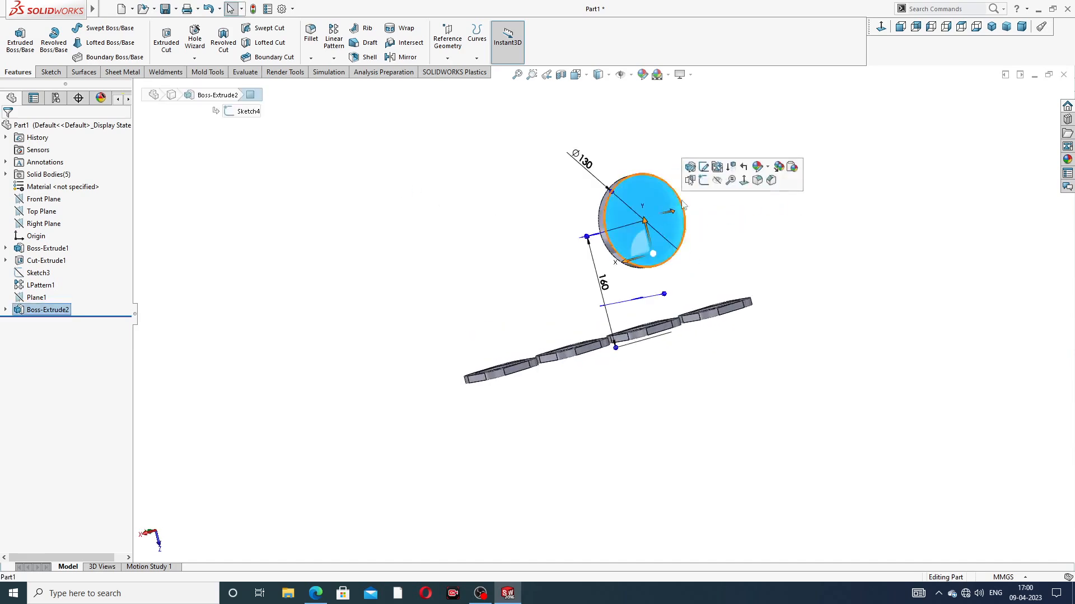
left_click(705, 182)
left_click(881, 28)
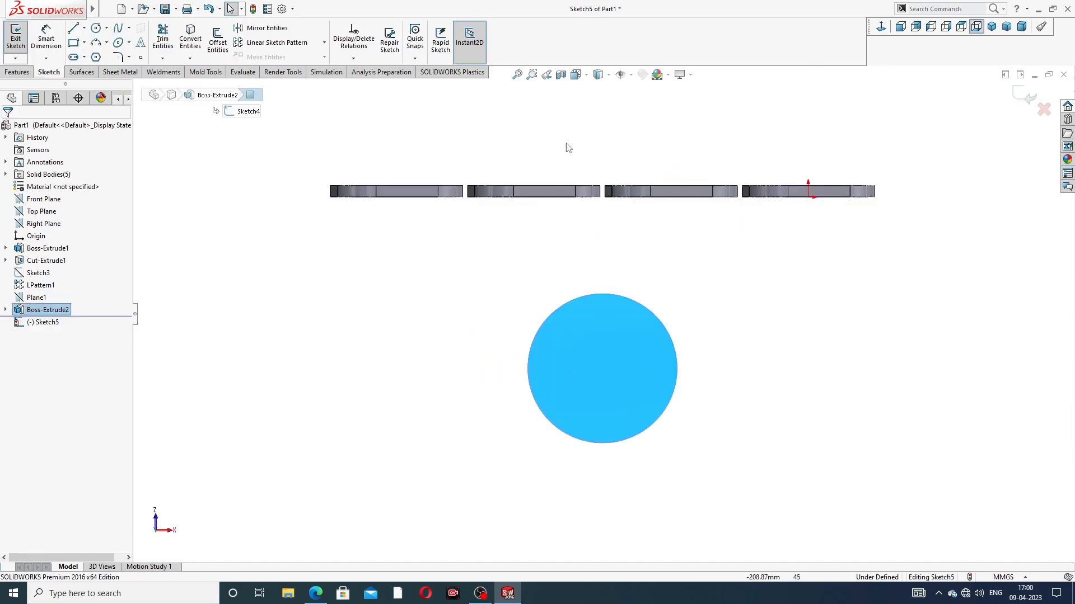
left_click(96, 28)
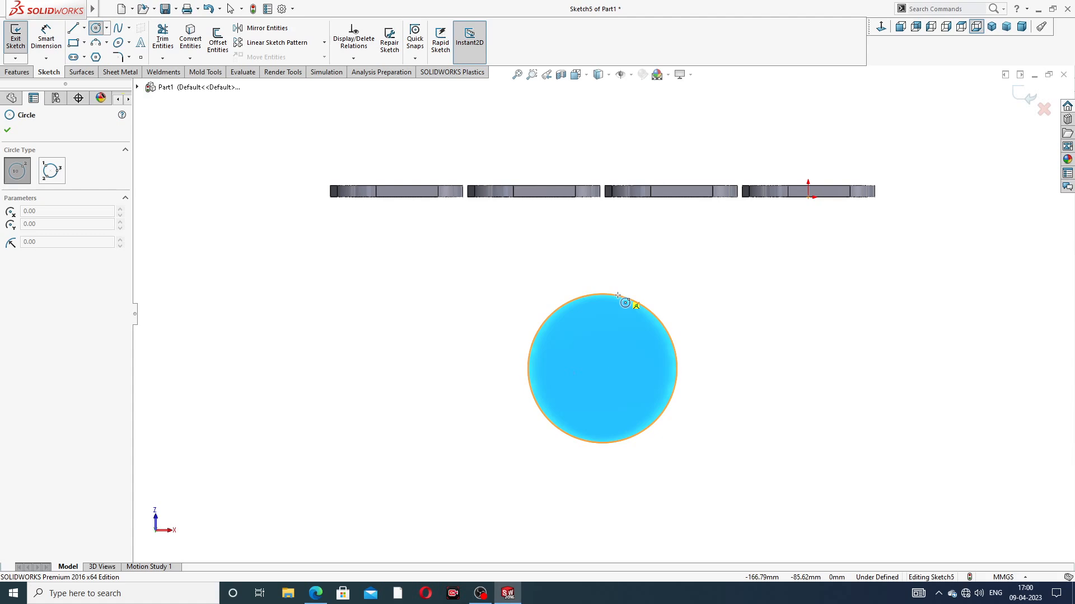
left_click(603, 368)
left_click(635, 336)
right_click(710, 267)
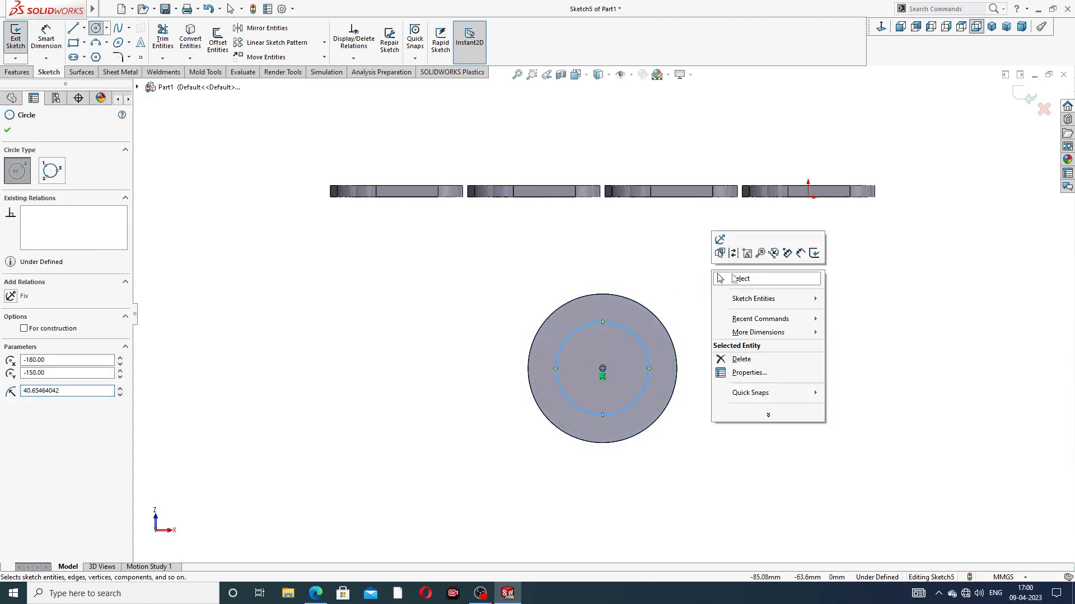
left_click(727, 278)
Step: Dimension the concentric circle's diameter and set it to 72 mm
left_click(39, 45)
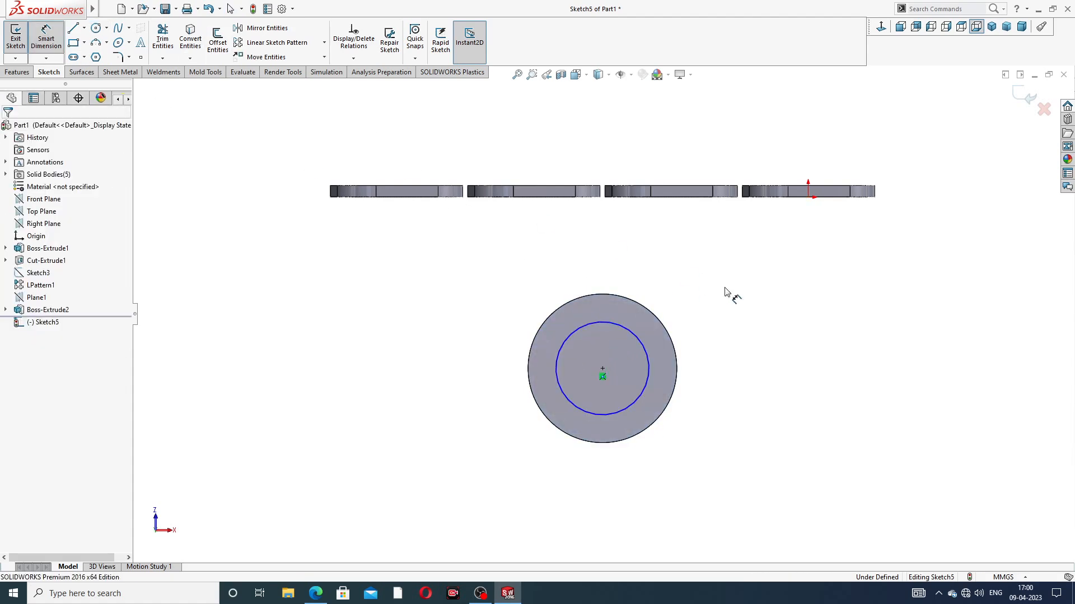
left_click(642, 338)
left_click(727, 301)
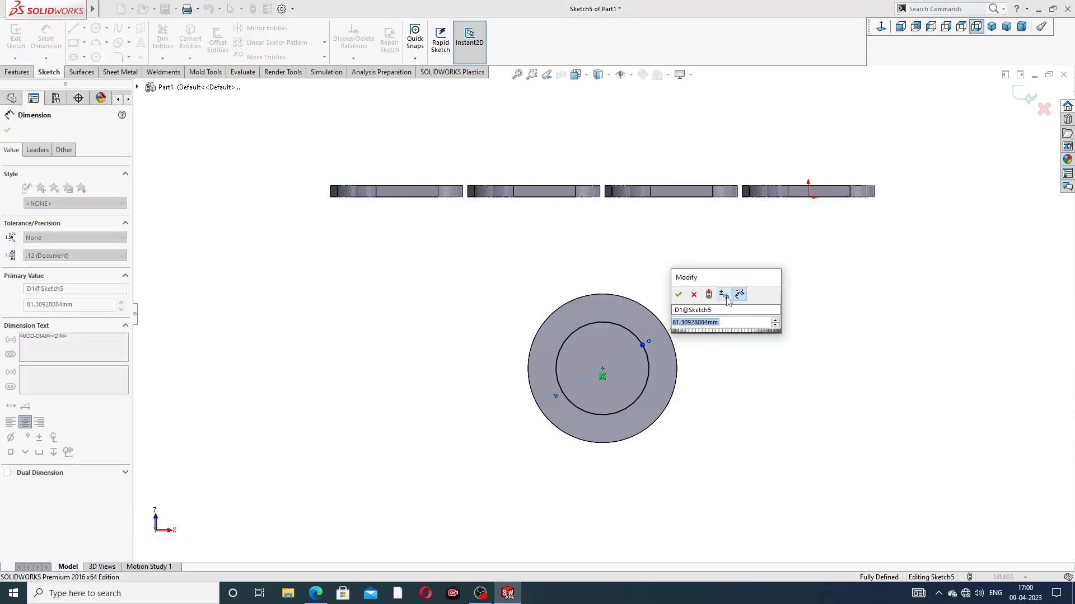
type("72")
key("Return")
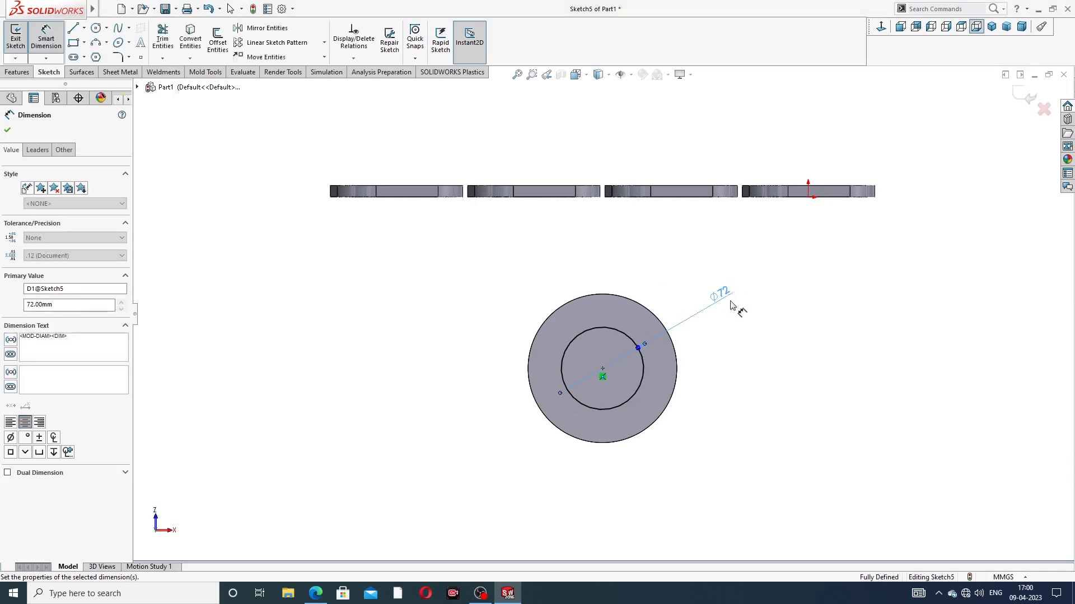
right_click(809, 264)
left_click(828, 167)
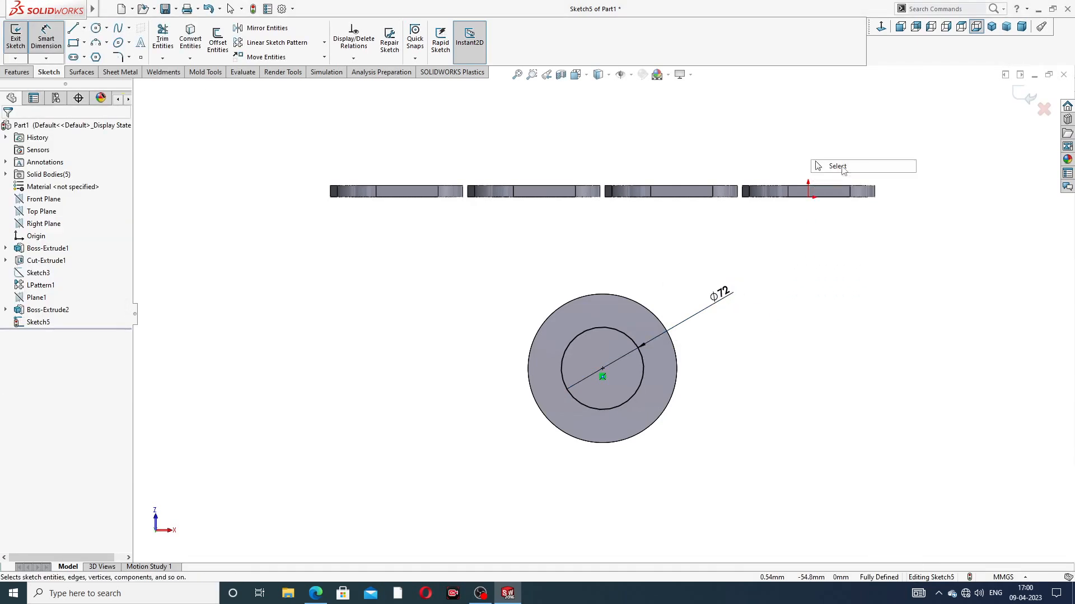
Step: Cut the 72 mm circle through the disc with an Extruded Cut set to Through All
left_click(18, 72)
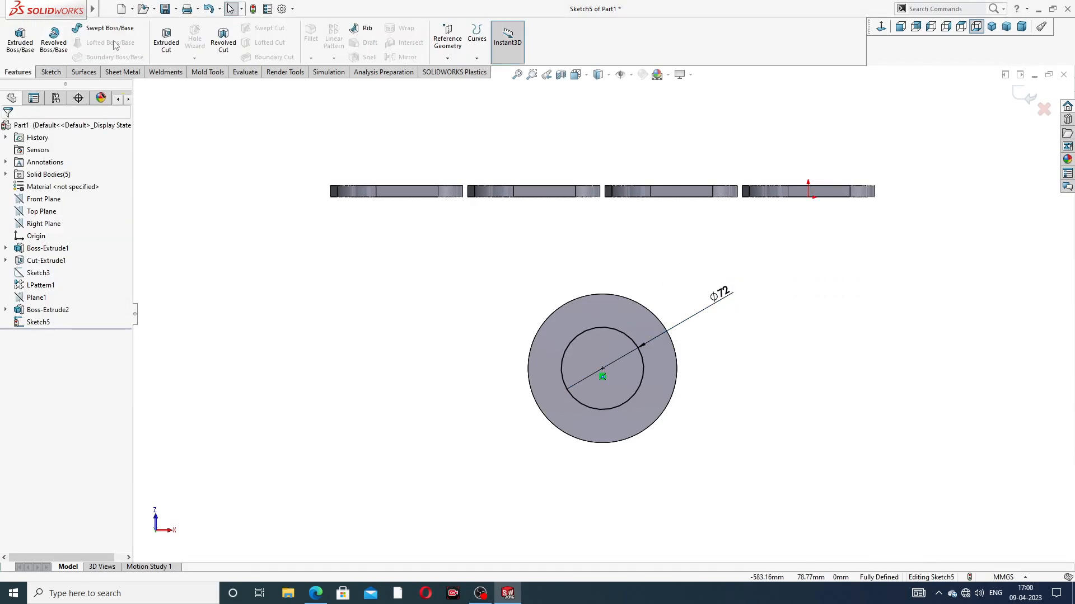
left_click(166, 42)
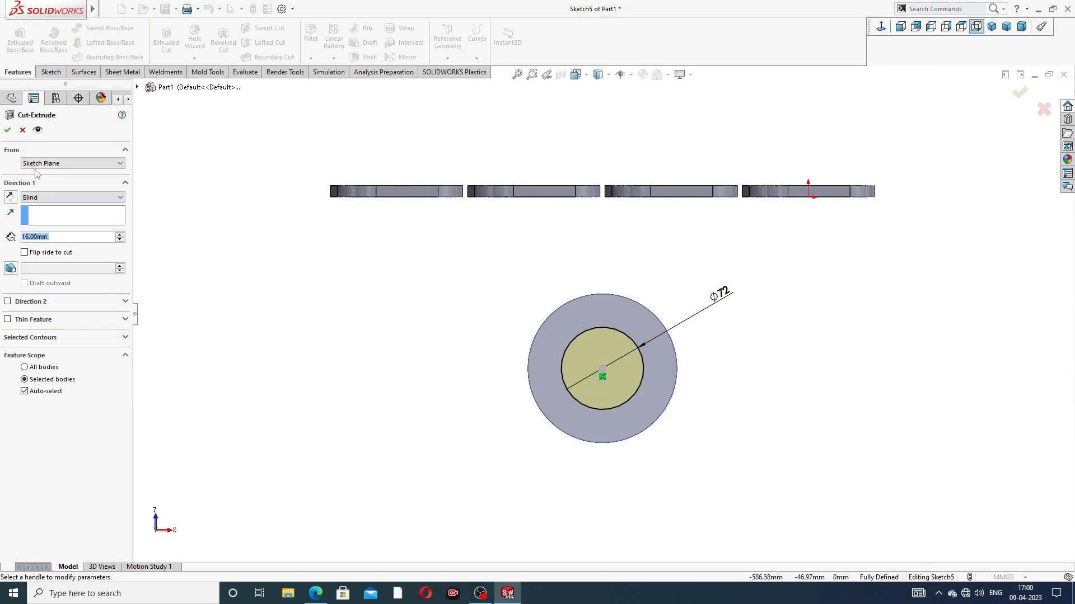
left_click(67, 197)
left_click(39, 214)
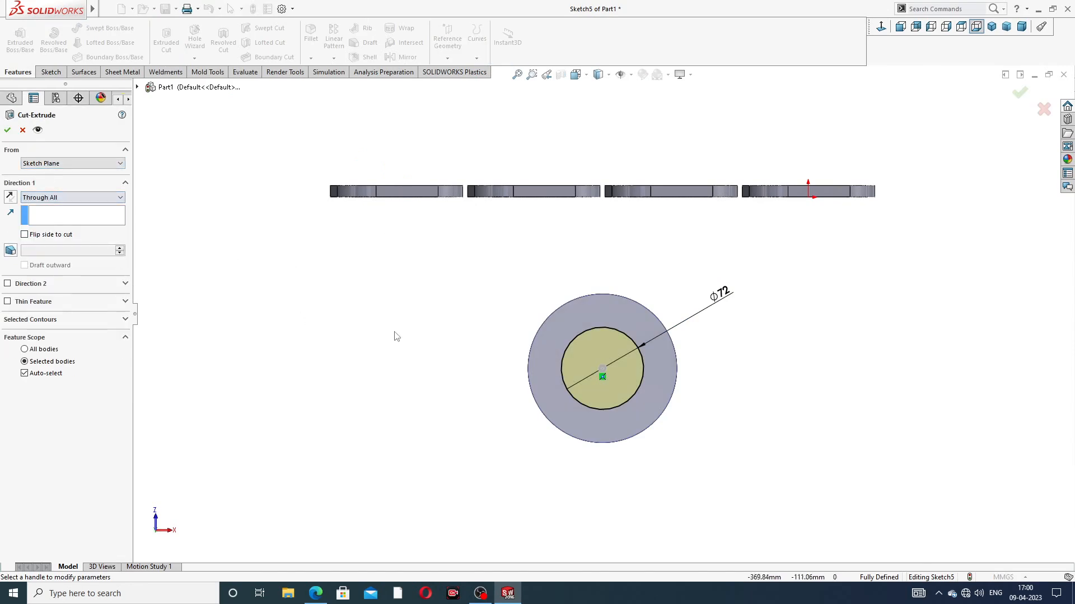
middle_click_drag(396, 336, 599, 359)
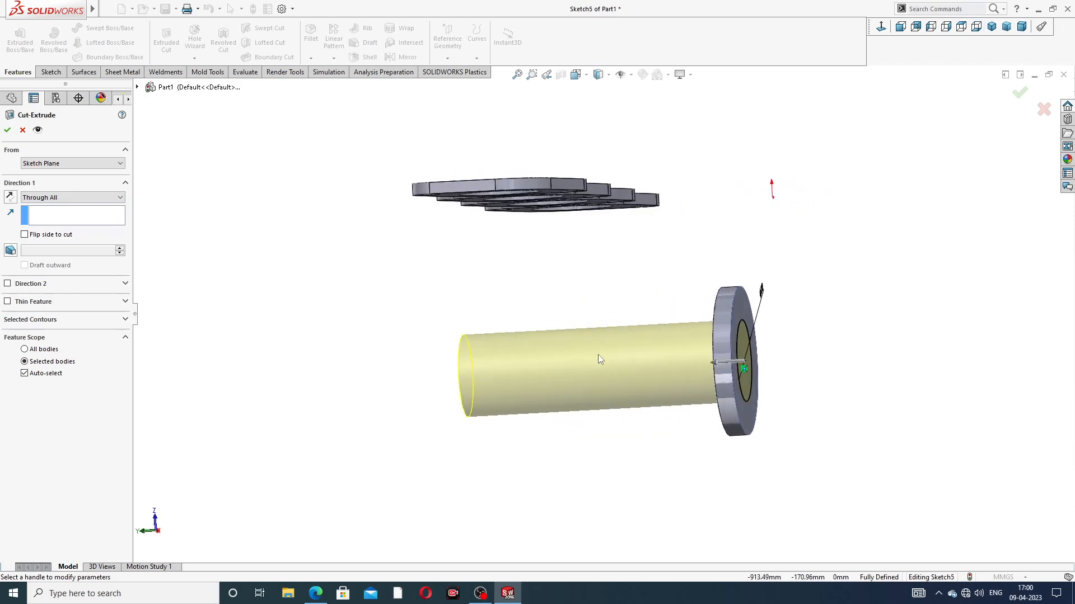
left_click(8, 130)
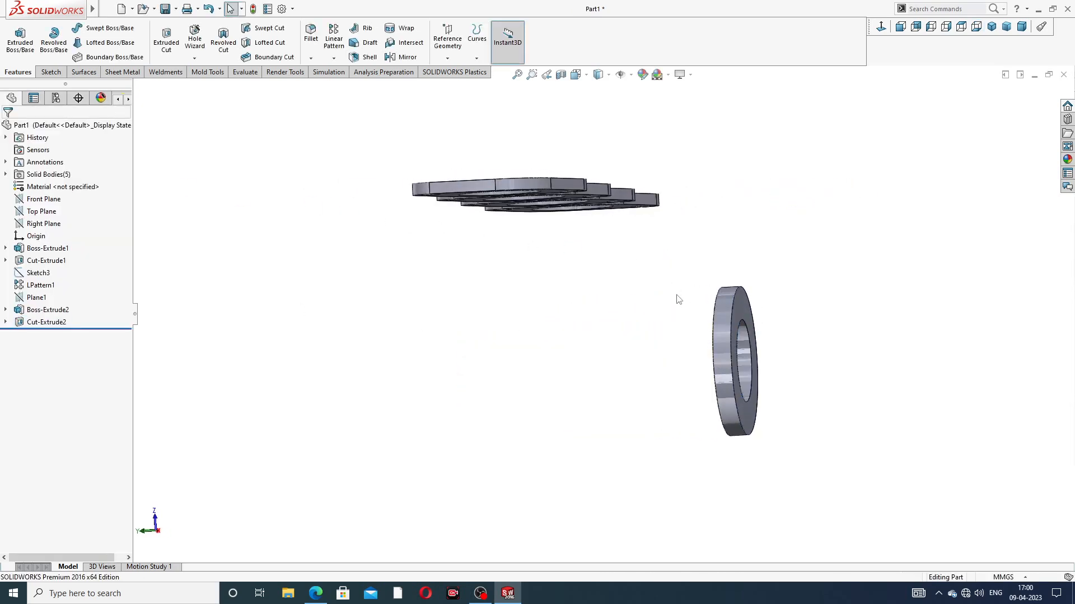
Step: Start a sketch on the ring's outward flat face and draw a 65 mm vertical centerline from the outer edge's uppermost point to the ring's centre
middle_click_drag(678, 300, 645, 287)
left_click(646, 288)
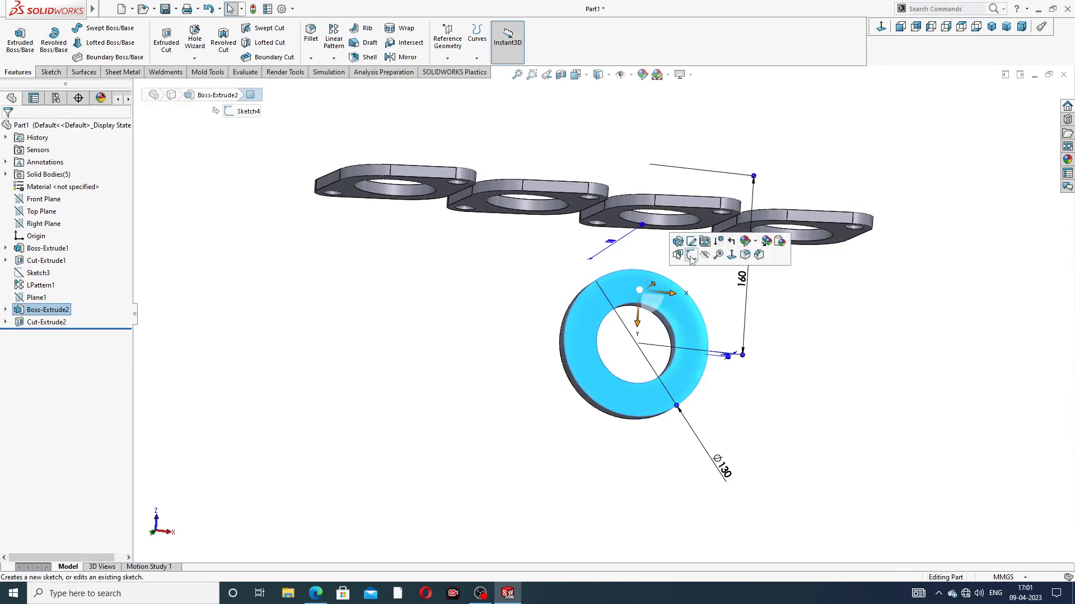
left_click(691, 255)
left_click(882, 28)
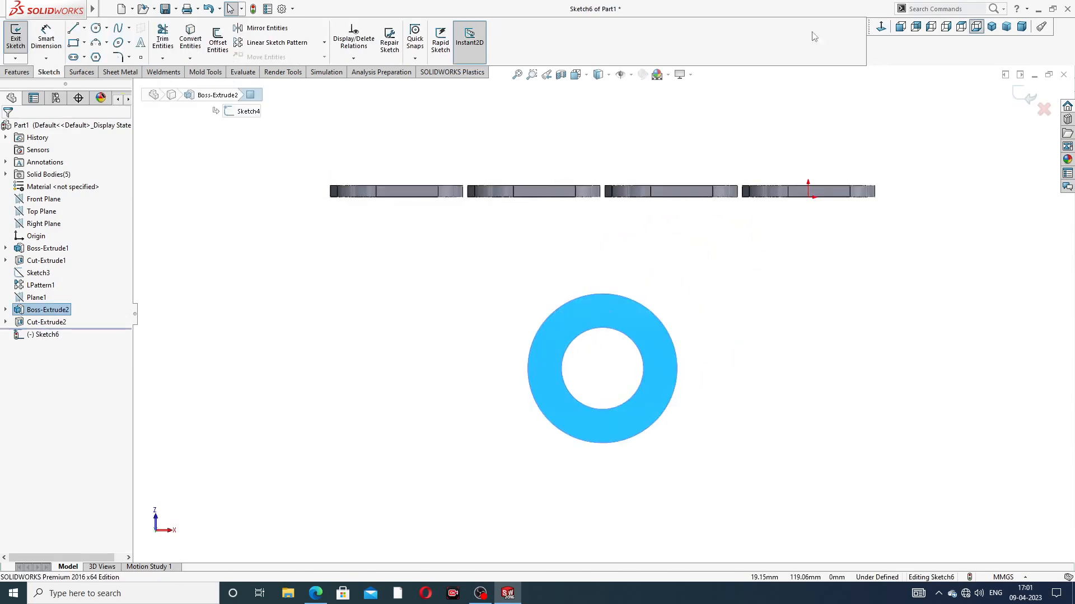
left_click(84, 31)
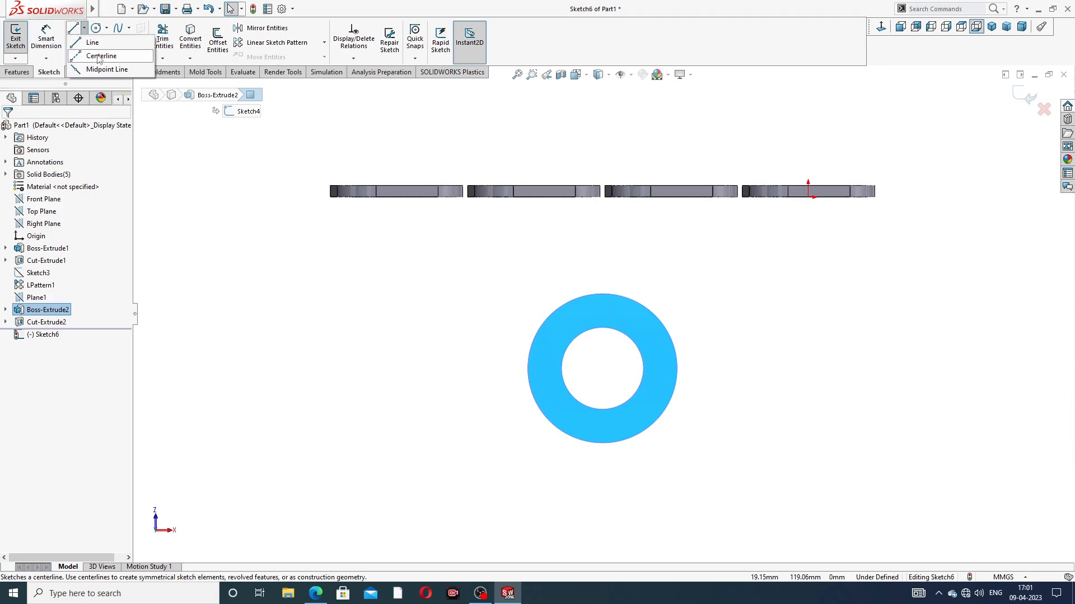
left_click(94, 53)
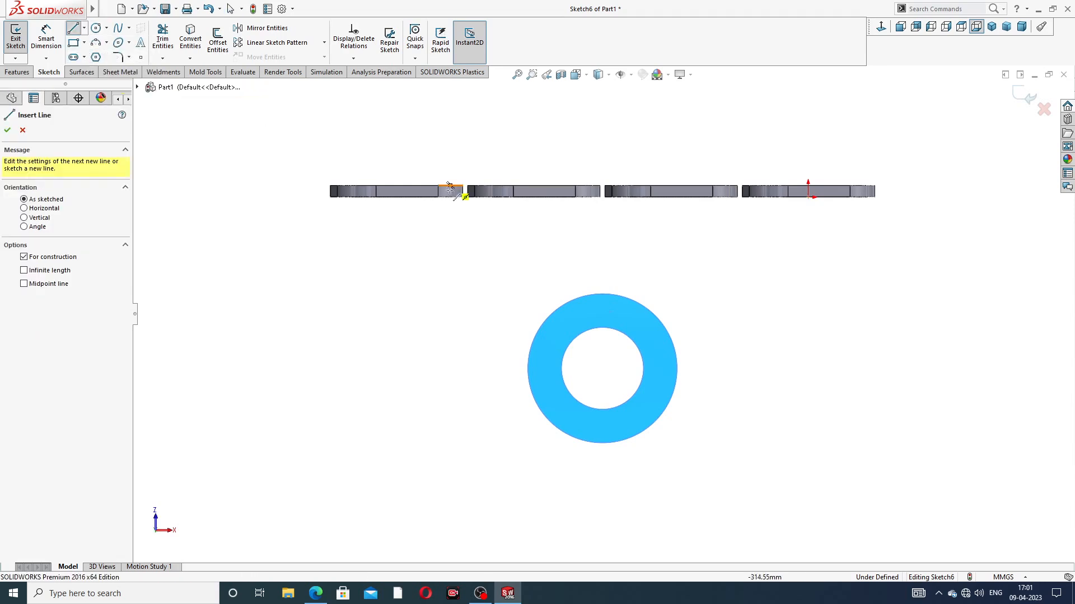
left_click(602, 294)
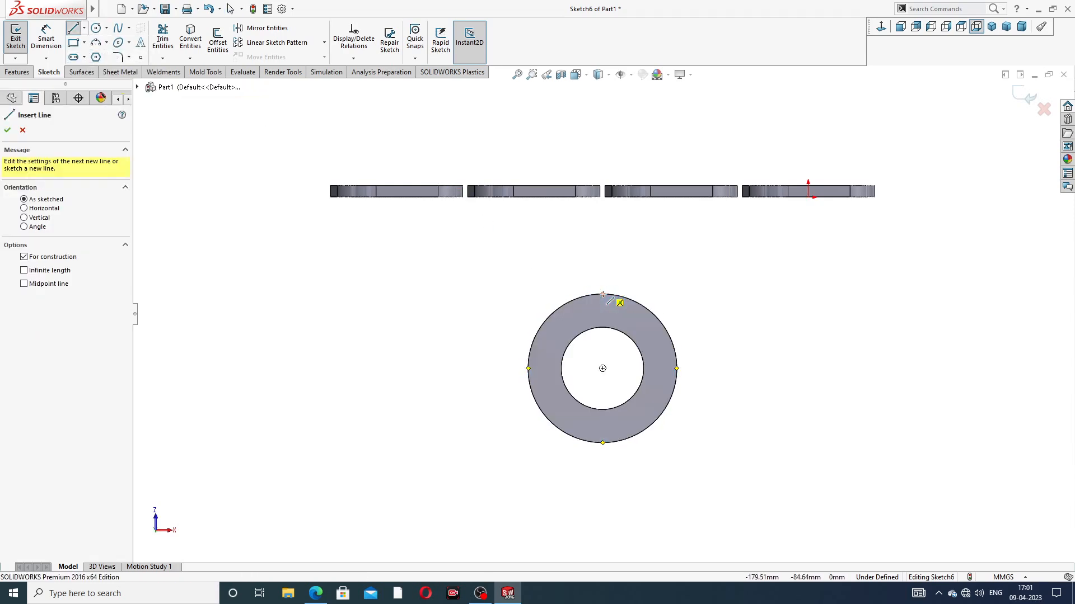
left_click(602, 368)
right_click(708, 233)
left_click(728, 284)
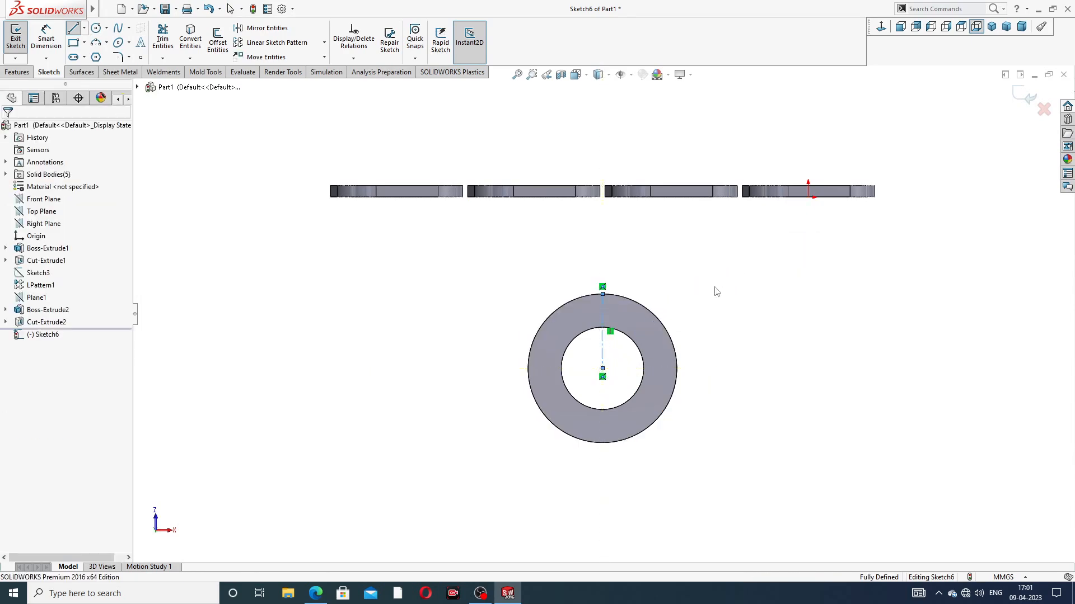
Step: Sketch a bolt-hole circle with a radius of about 5.3 mm centred on the vertical centerline, between the ring's inner and outer edges
scroll(613, 296, "up", 2)
scroll(613, 297, "up", 1)
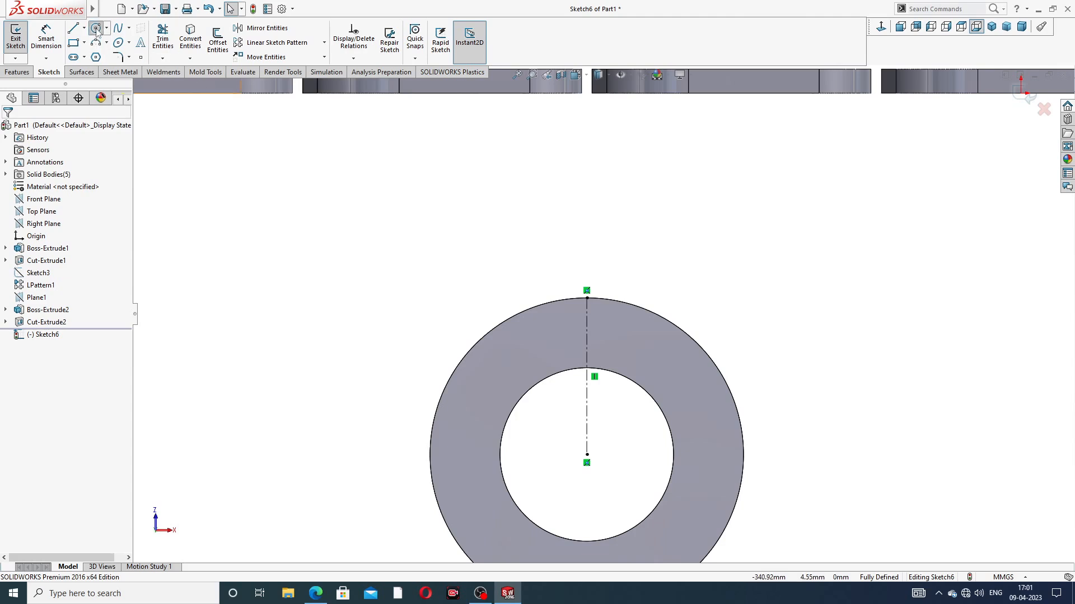
left_click(96, 28)
scroll(590, 326, "up", 2)
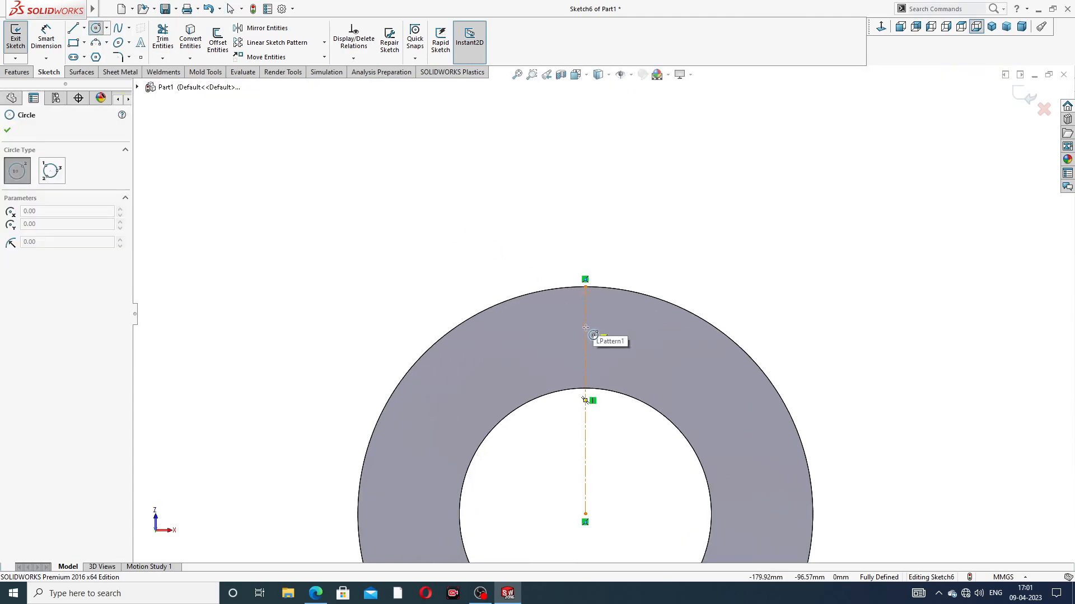
left_click(586, 327)
left_click(599, 315)
right_click(655, 260)
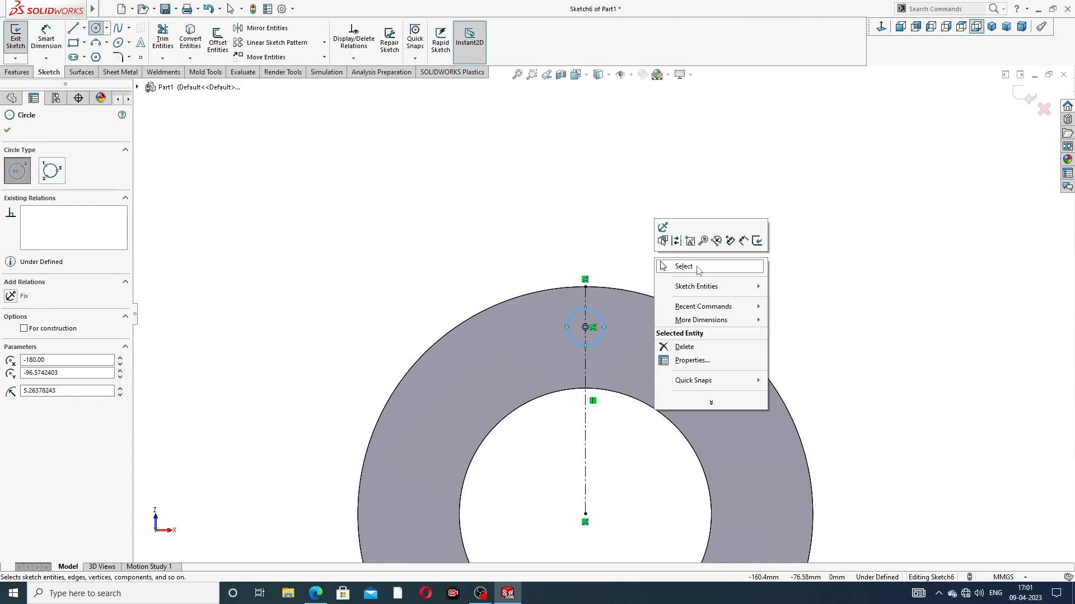
left_click(697, 267)
Step: Dimension the bolt-hole circle's diameter and set it to 14 mm
left_click(47, 38)
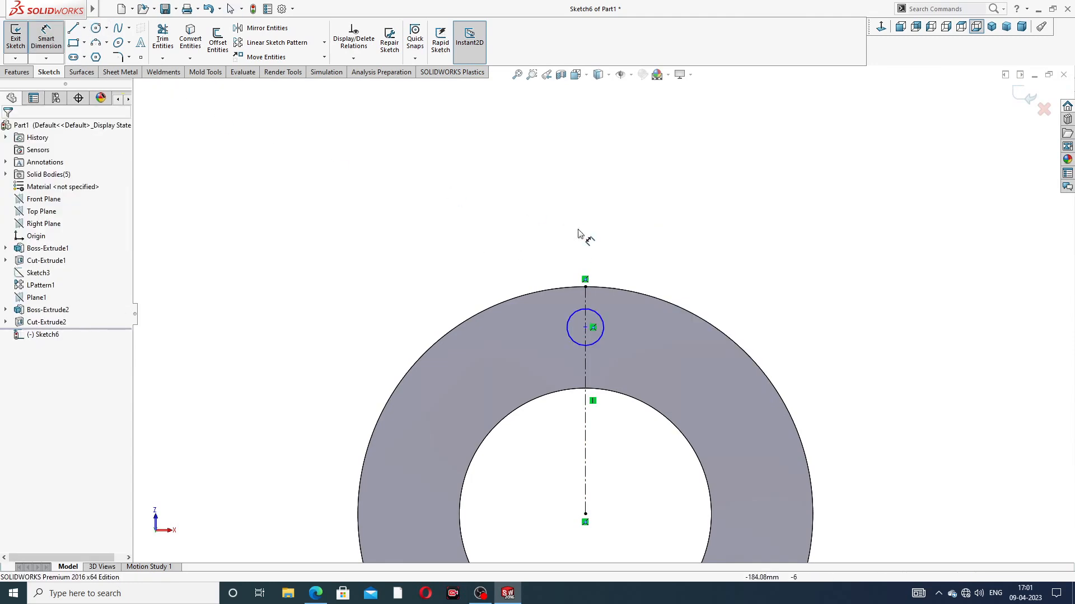
left_click(597, 315)
left_click(630, 260)
type("14")
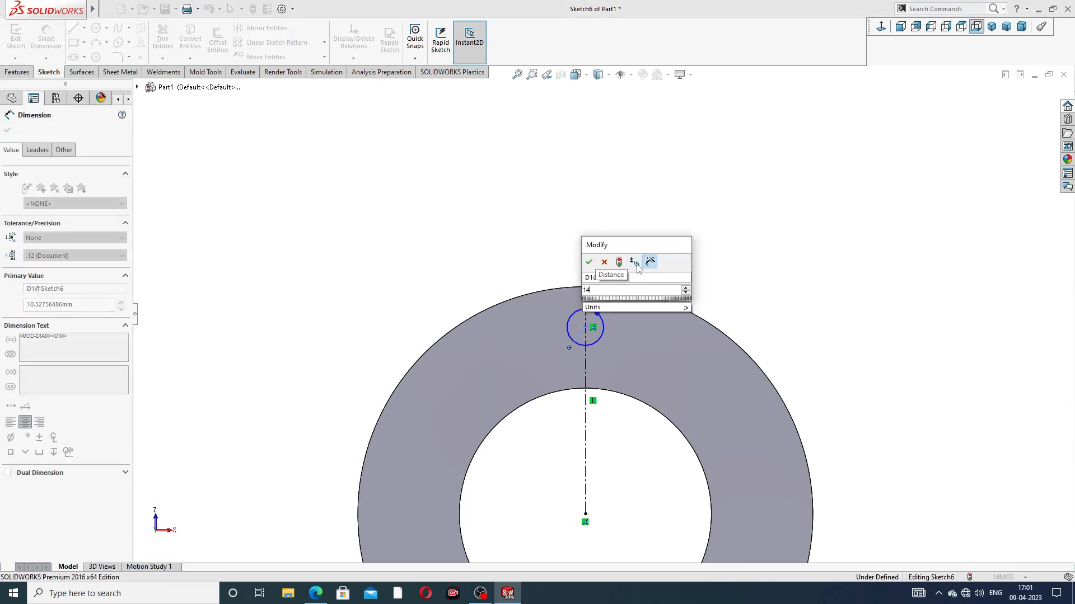
key("Return")
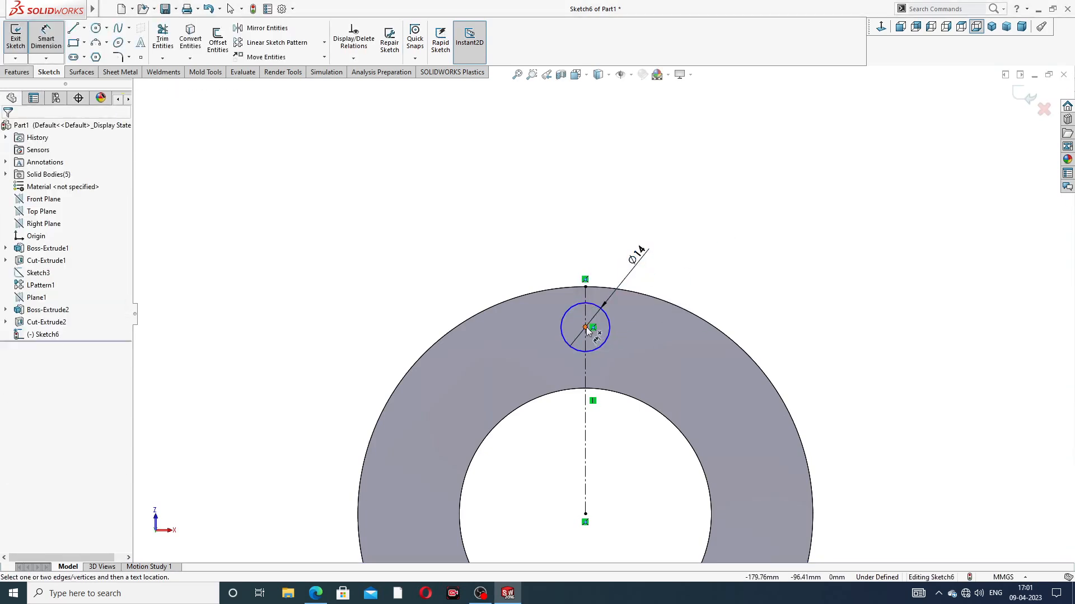
Step: Set the vertical distance between the bolt-hole circle's centre and the ring's centre to 50 mm
left_click(586, 328)
left_click(586, 514)
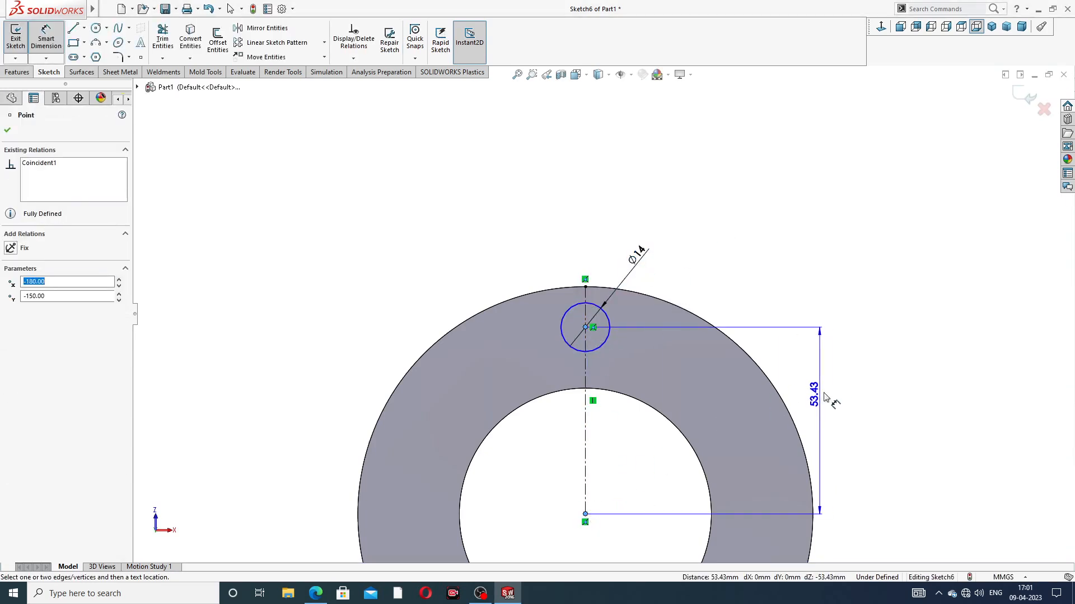
left_click(832, 417)
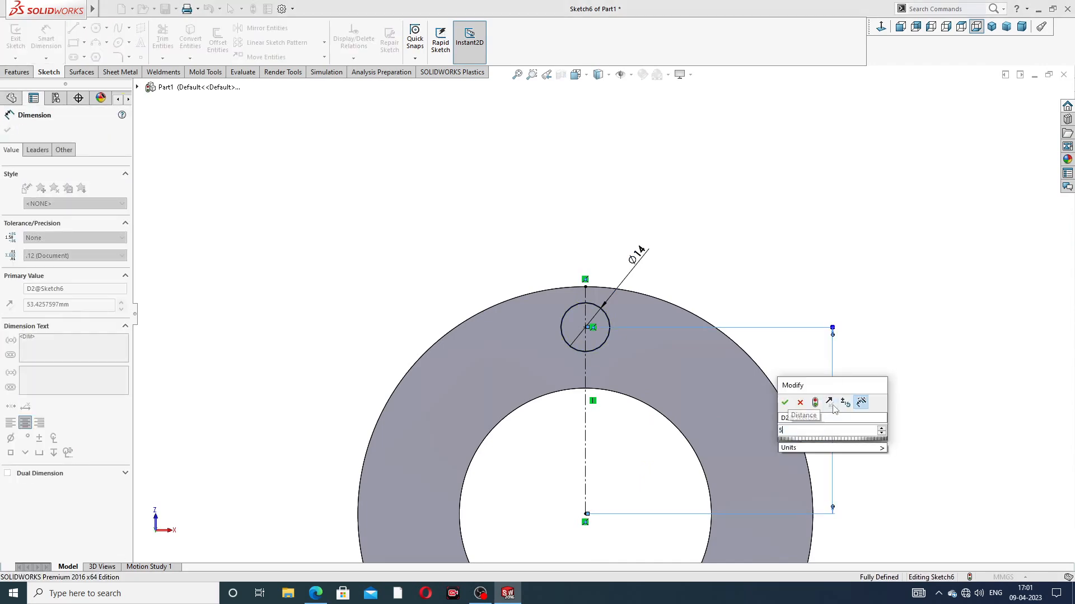
type("50")
key("Return")
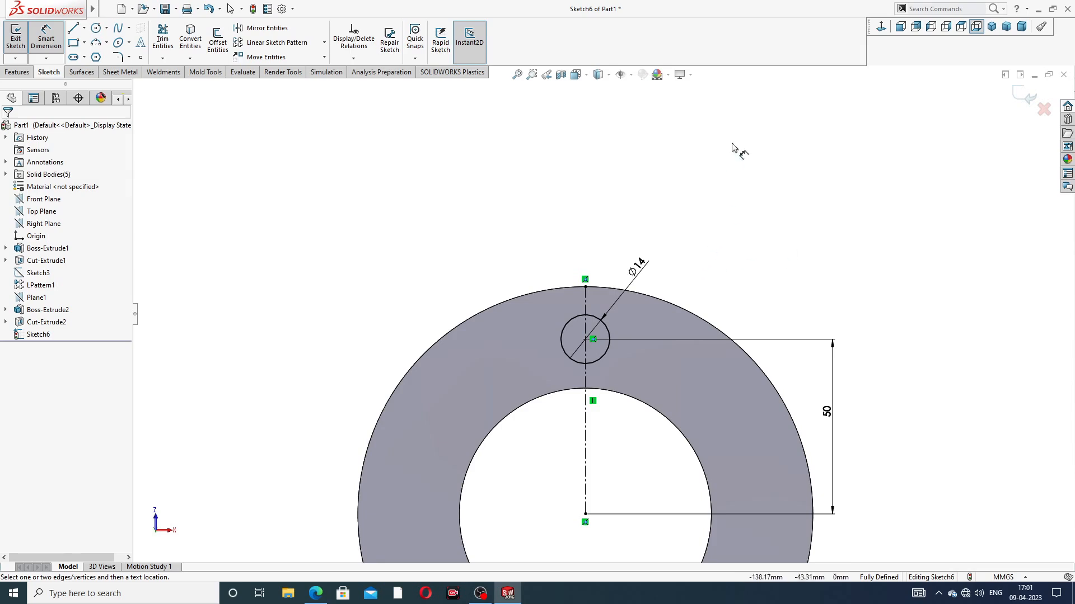
right_click(733, 148)
left_click(750, 168)
scroll(683, 333, "down", 3)
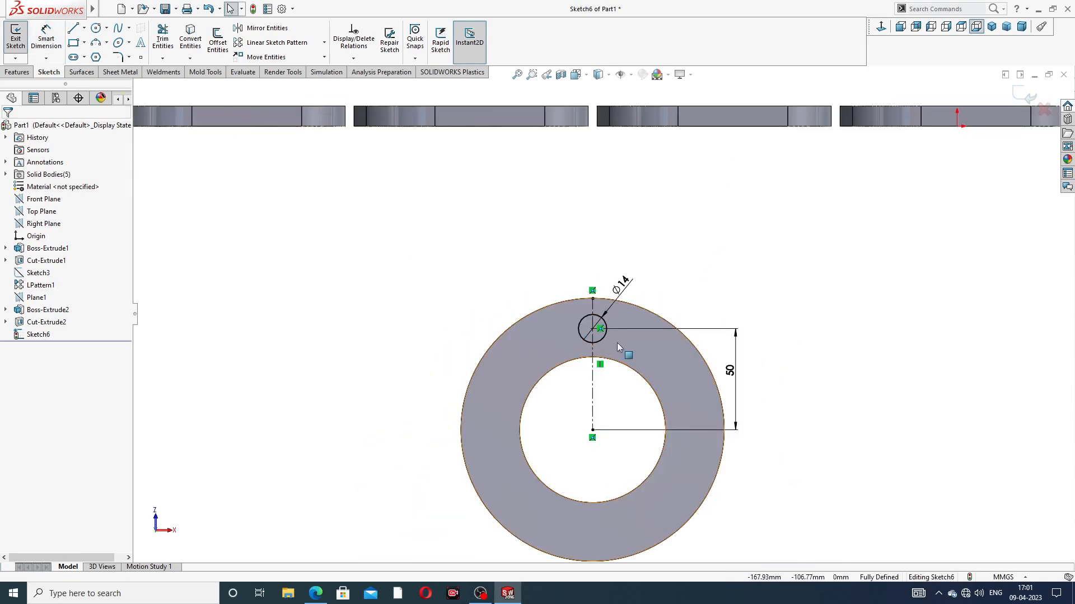
scroll(617, 347, "down", 2)
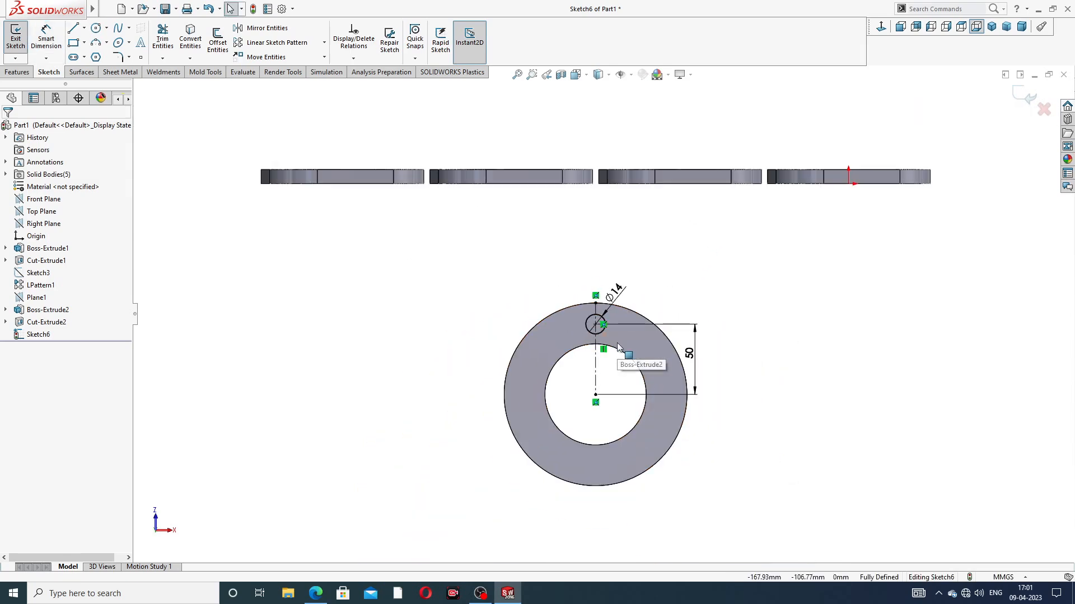
Step: Check the PDF drawing and set the vertical distance between the bolt-hole circle's centre and the ring's centre to 52 mm
left_click(316, 594)
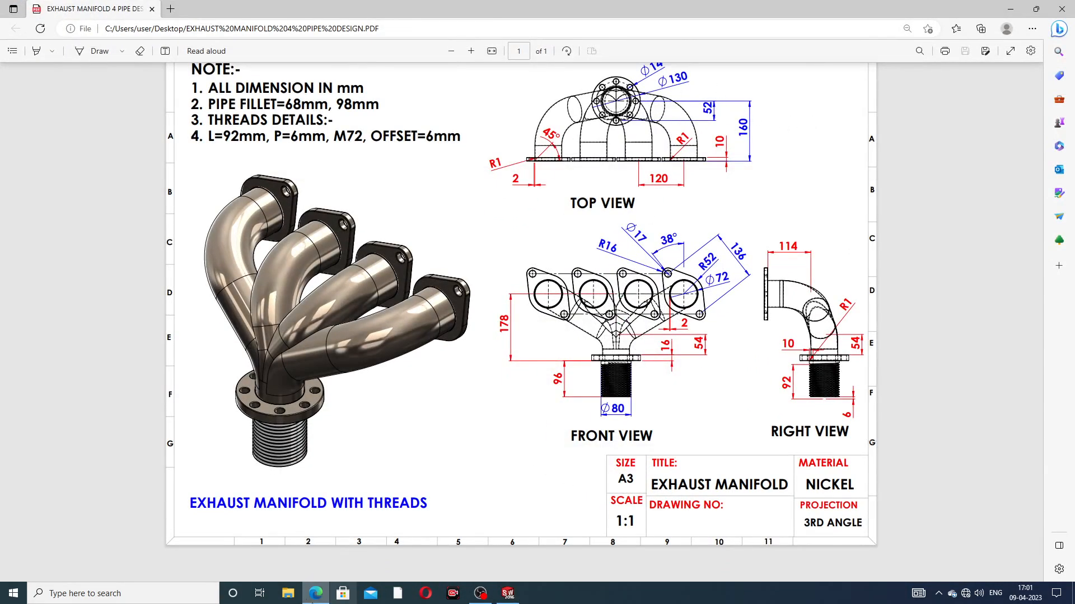
left_click(317, 594)
scroll(704, 374, "down", 4)
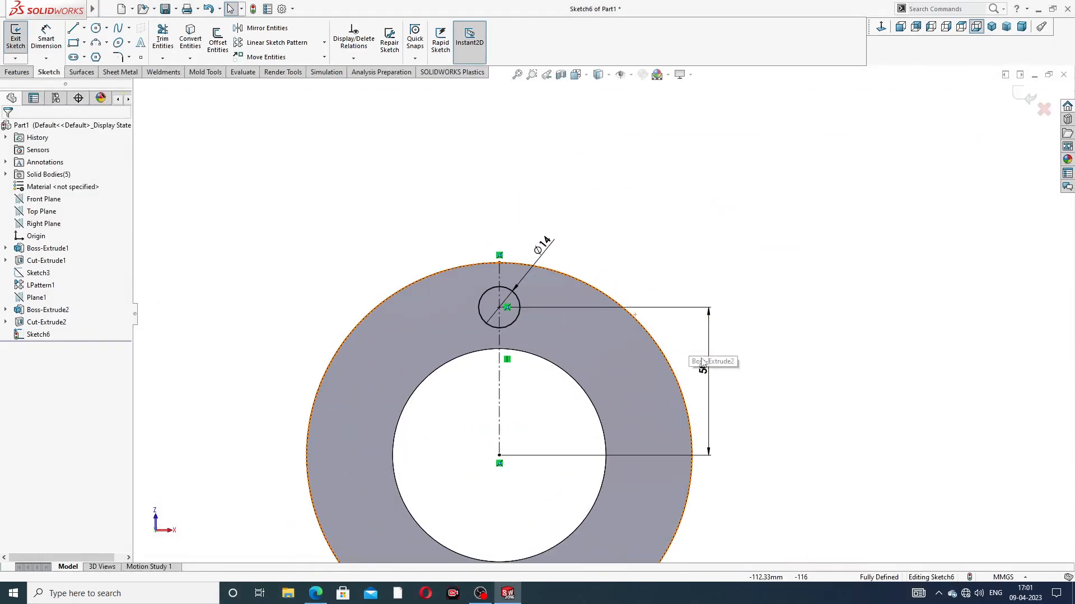
double_click(703, 370)
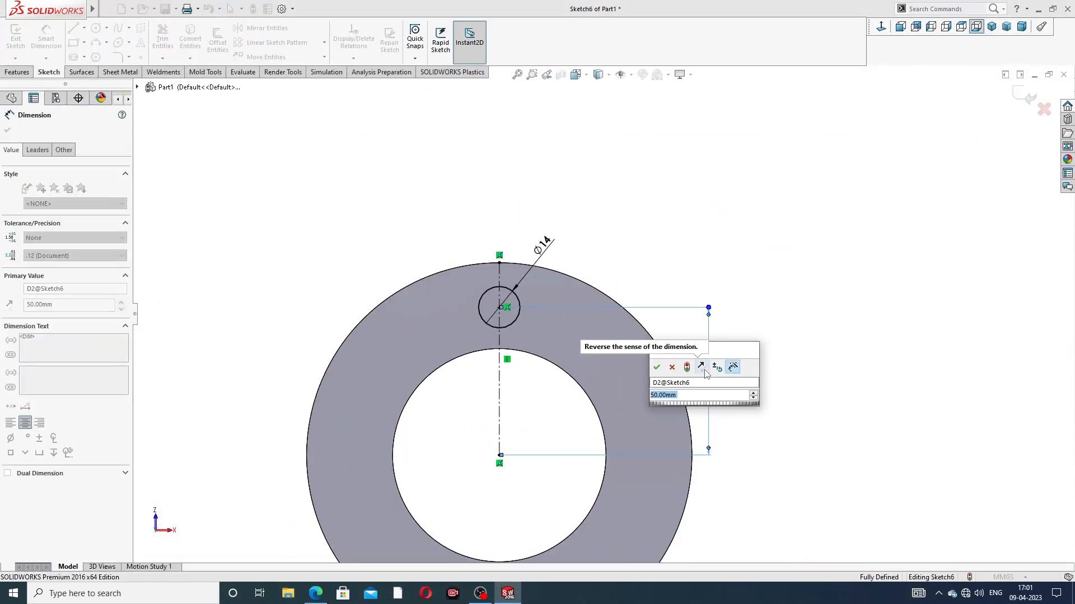
type("52")
key("Return")
left_click(761, 284)
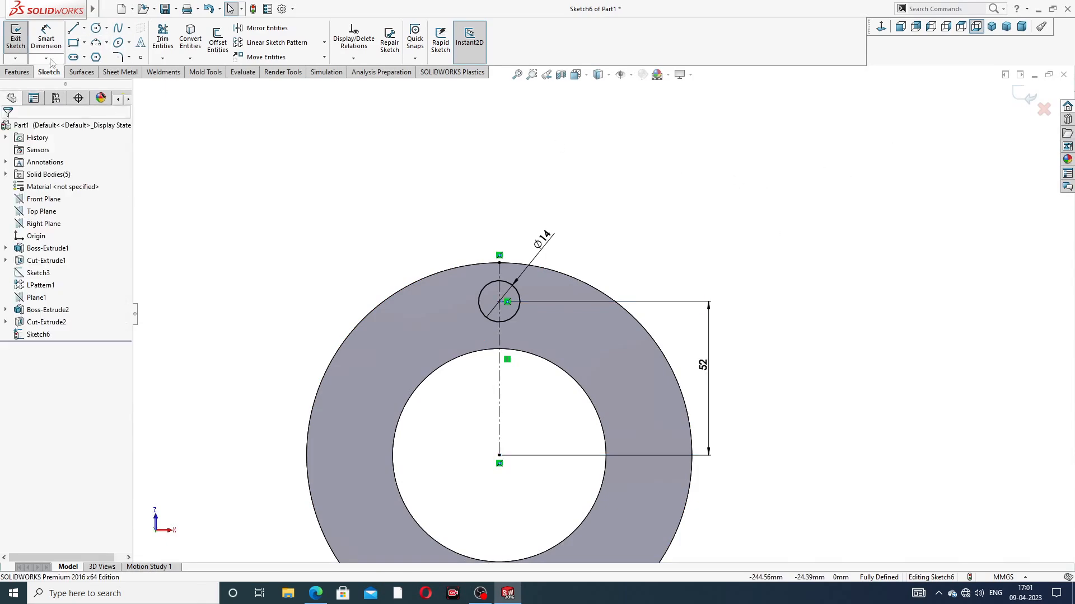
Step: Cut the 14 mm bolt-hole circle through the collector flange with an Extruded Cut set to Through All
left_click(20, 72)
left_click(166, 40)
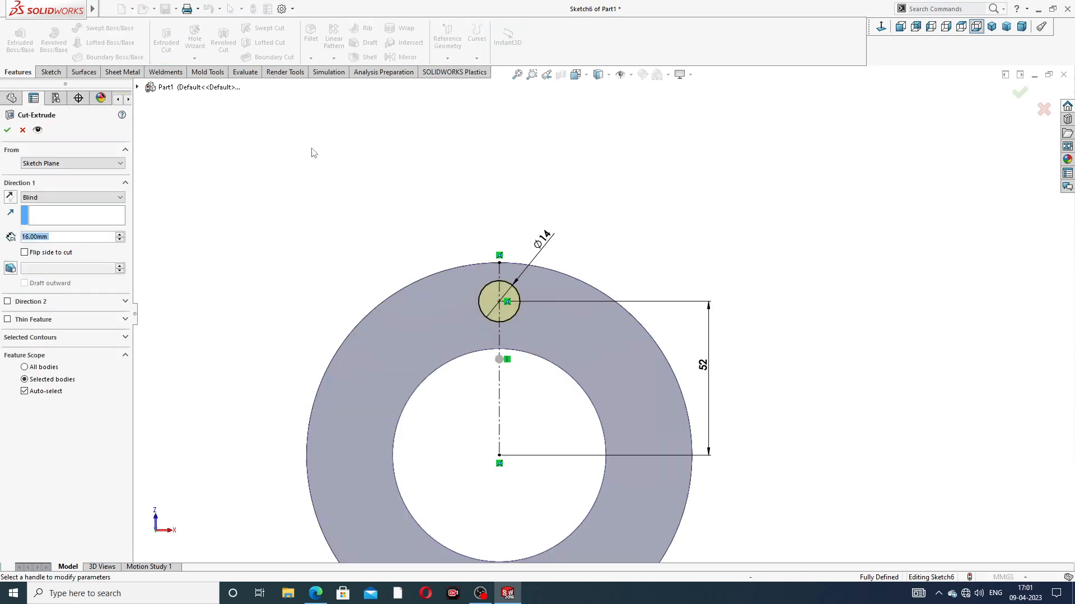
left_click(67, 199)
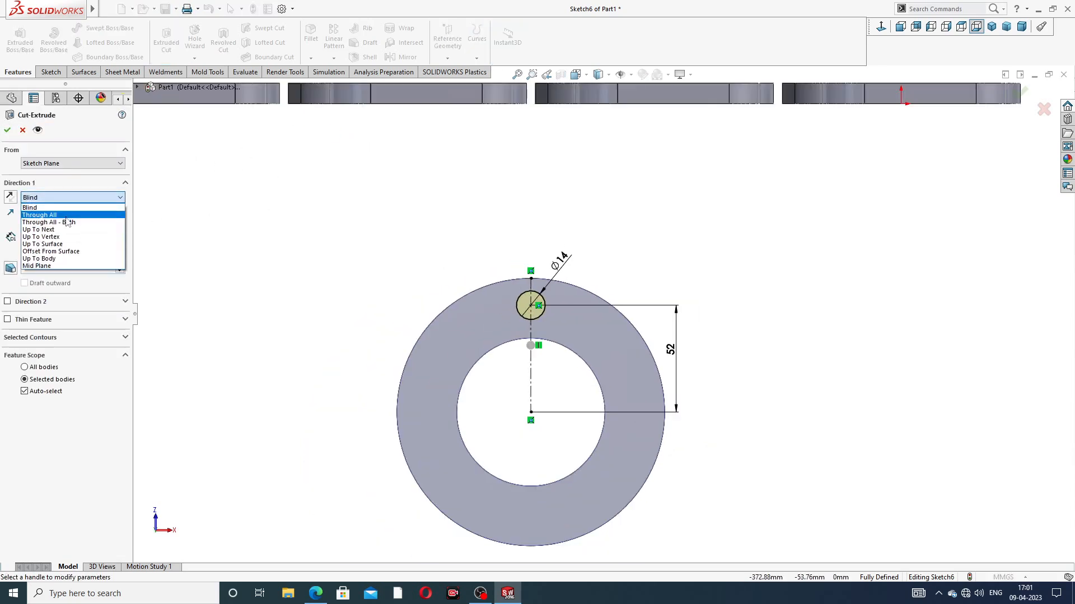
left_click(68, 216)
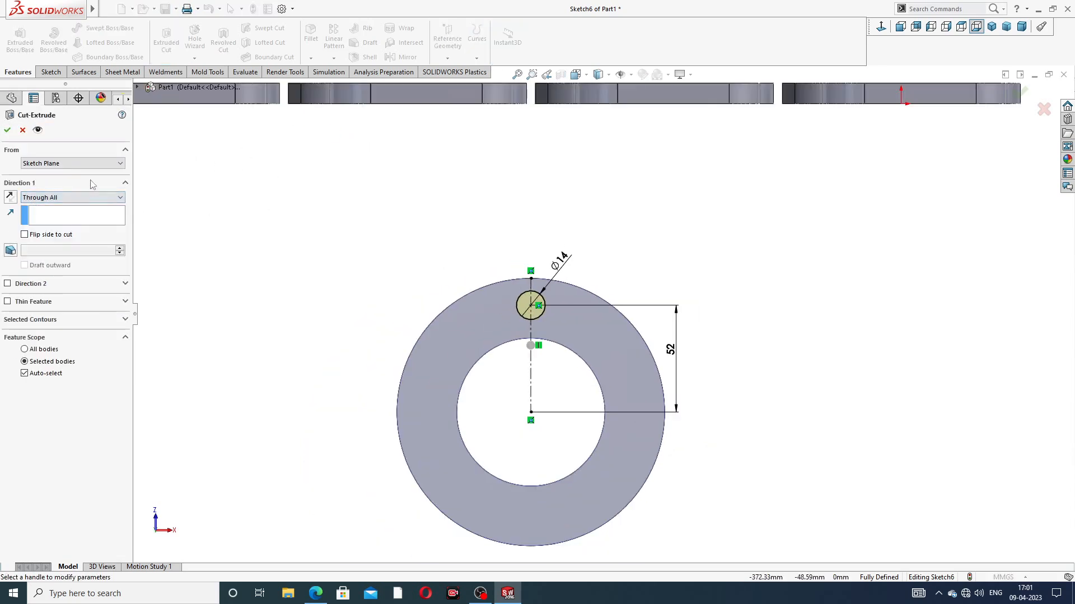
left_click(7, 131)
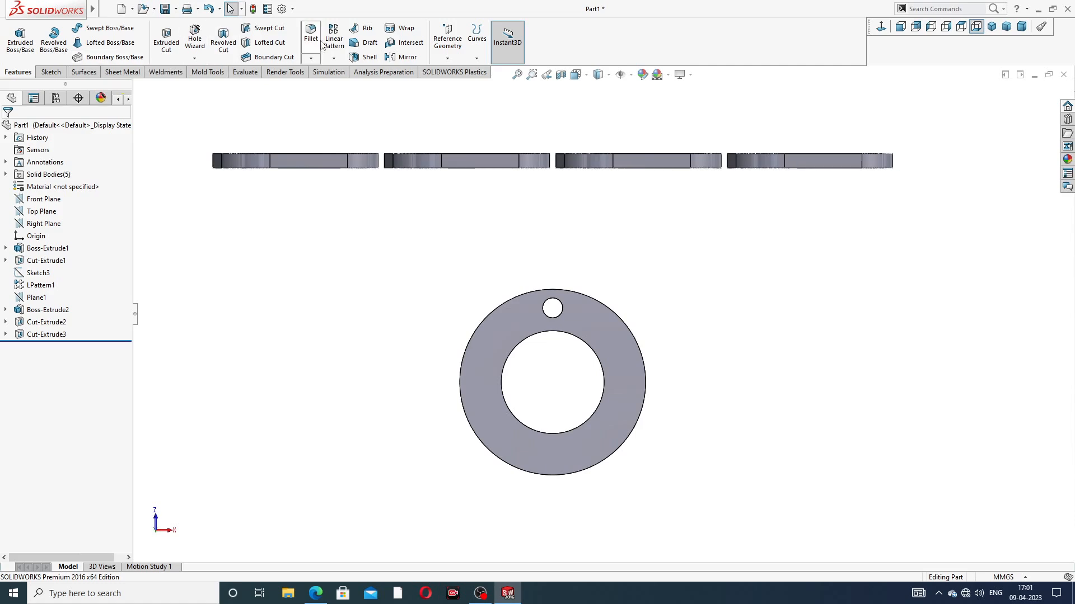
Step: Circular-pattern the bolt hole's inner face about the ring's outer circular edge, with 8 equally spaced instances over 360°
left_click(334, 58)
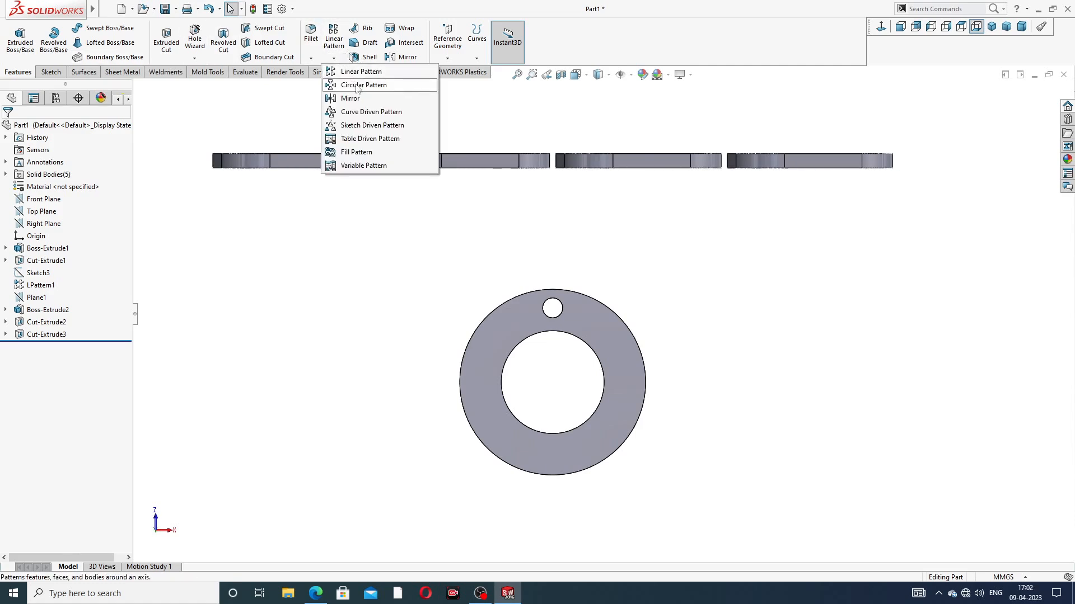
left_click(376, 84)
scroll(542, 317, "down", 3)
scroll(544, 305, "down", 2)
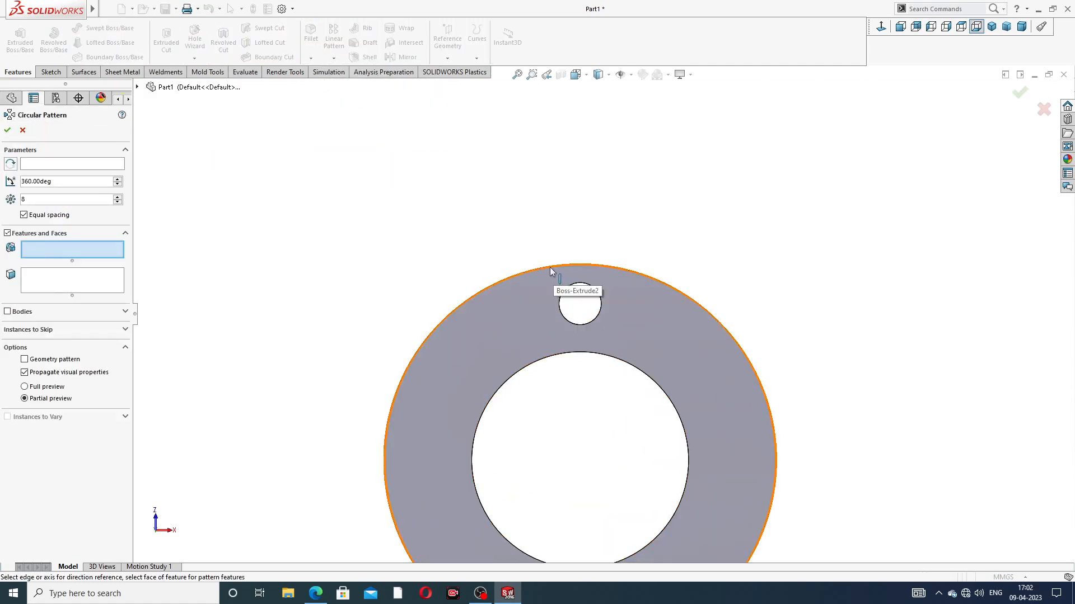
left_click(111, 166)
left_click(485, 287)
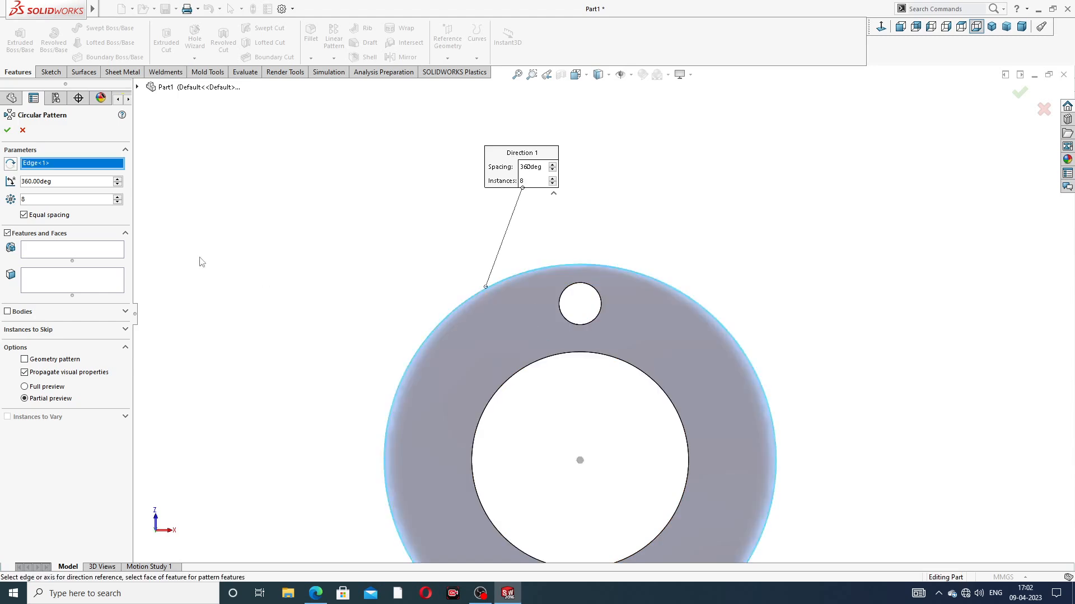
left_click(66, 285)
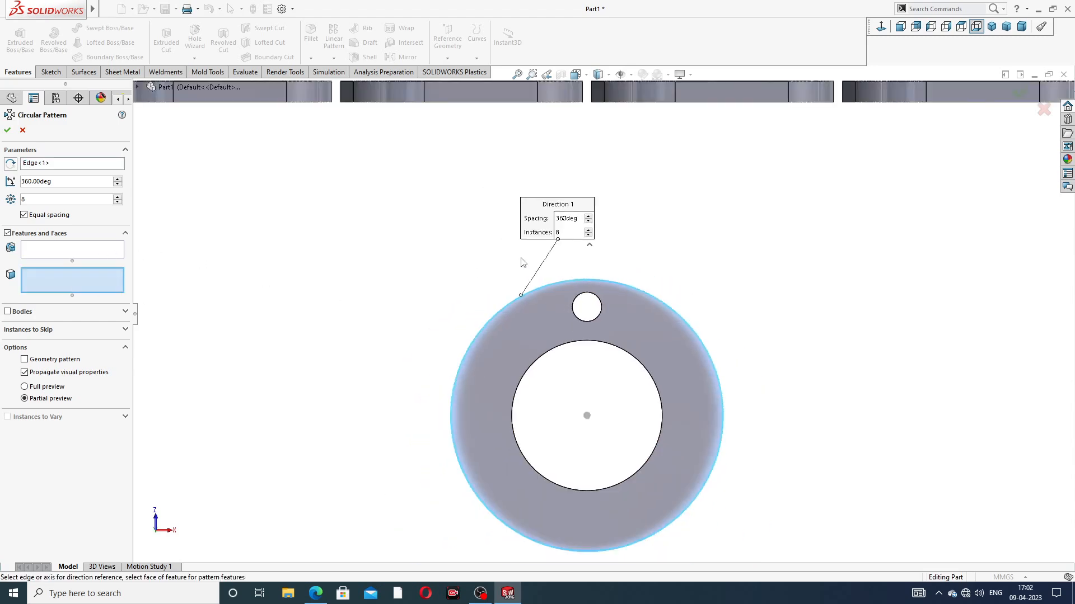
middle_click_drag(521, 260, 530, 315)
left_click(623, 407)
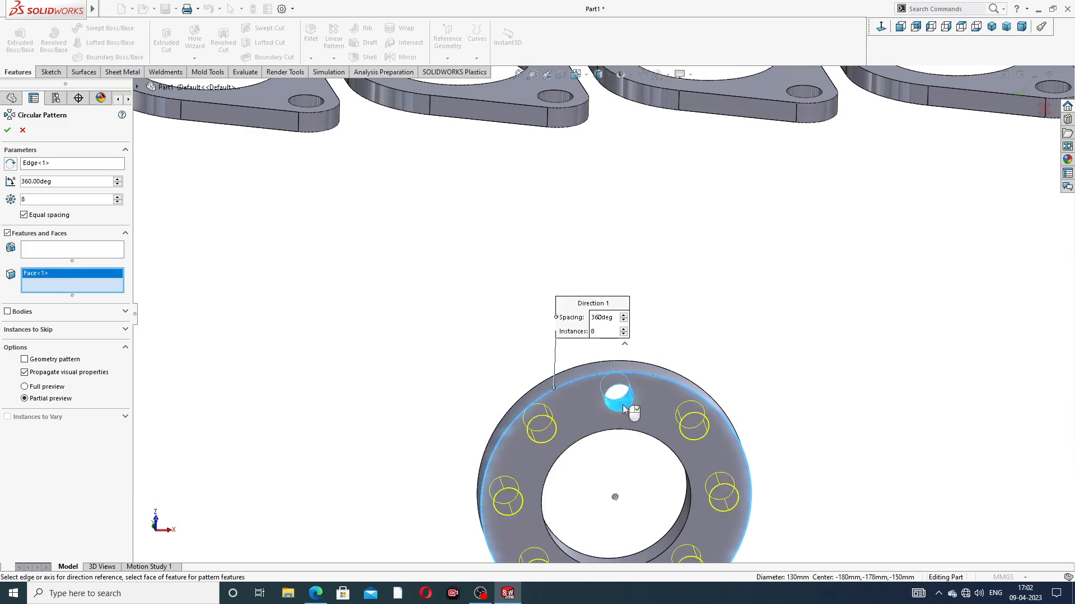
key("f")
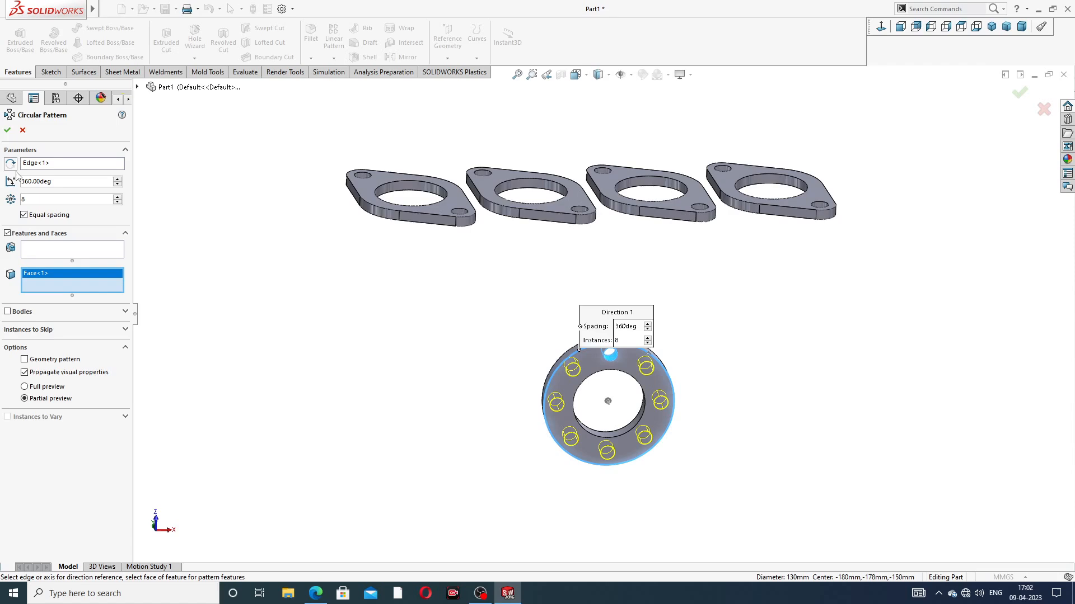
left_click(8, 131)
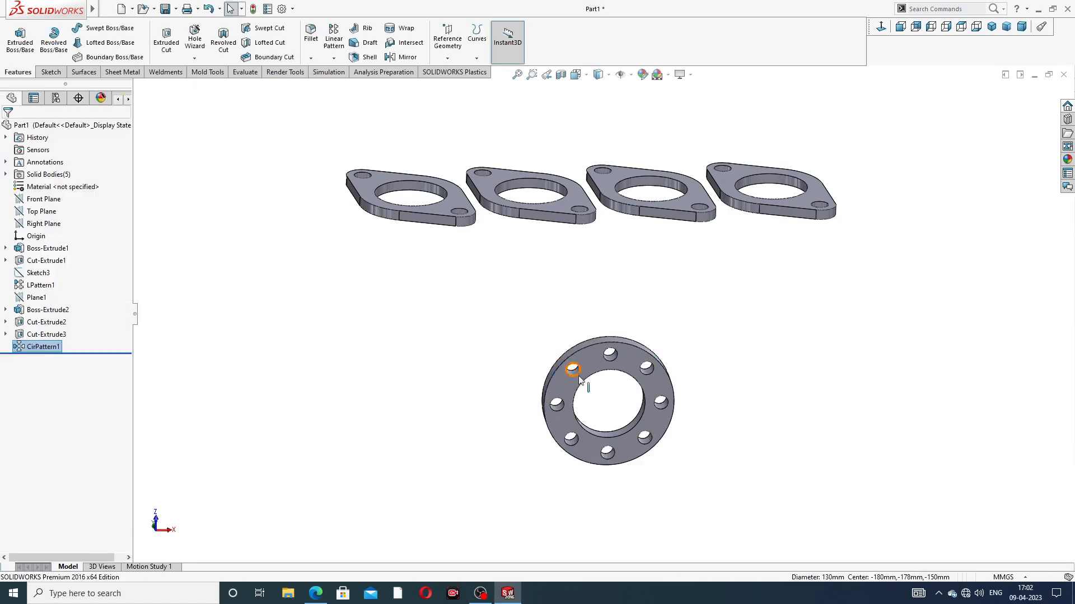
Step: Inspect the collector flange and the four port flanges from several angles and switch to the PDF drawing in the browser
middle_click_drag(580, 380, 638, 311)
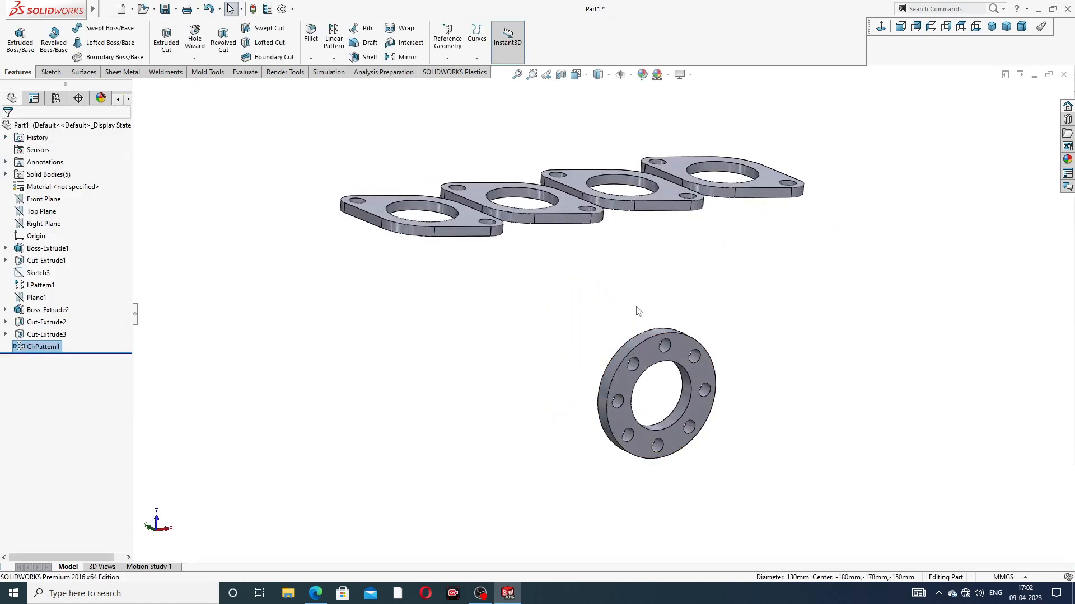
mouse_move(647, 260)
middle_mouse_down()
mouse_move(700, 302)
mouse_move(620, 28)
mouse_move(696, 257)
mouse_move(572, 114)
mouse_move(744, 120)
mouse_move(643, 120)
mouse_move(648, 308)
middle_mouse_up()
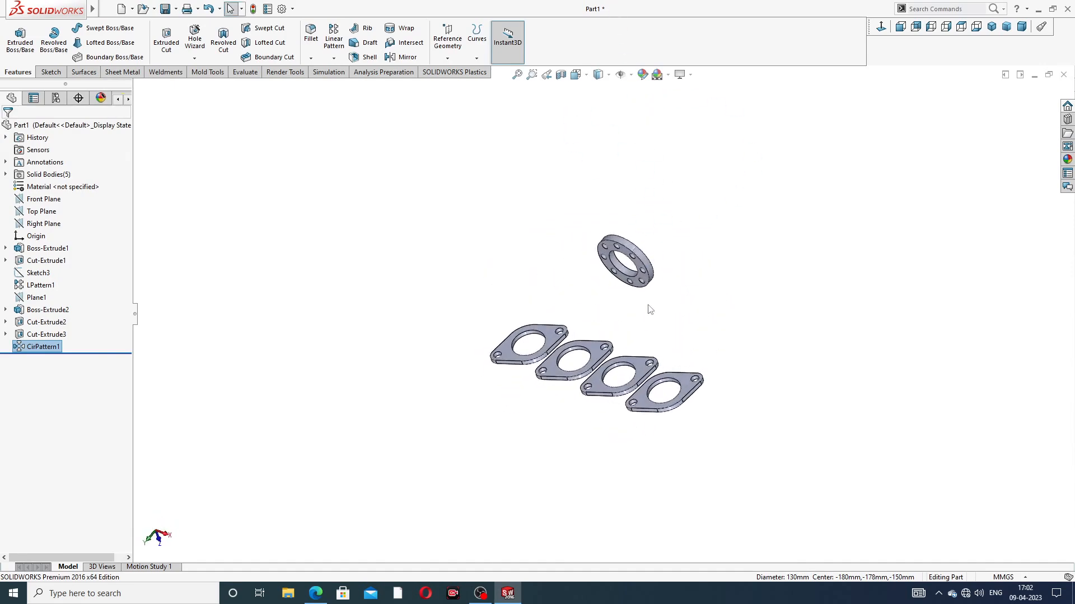
middle_click_drag(654, 255, 687, 201)
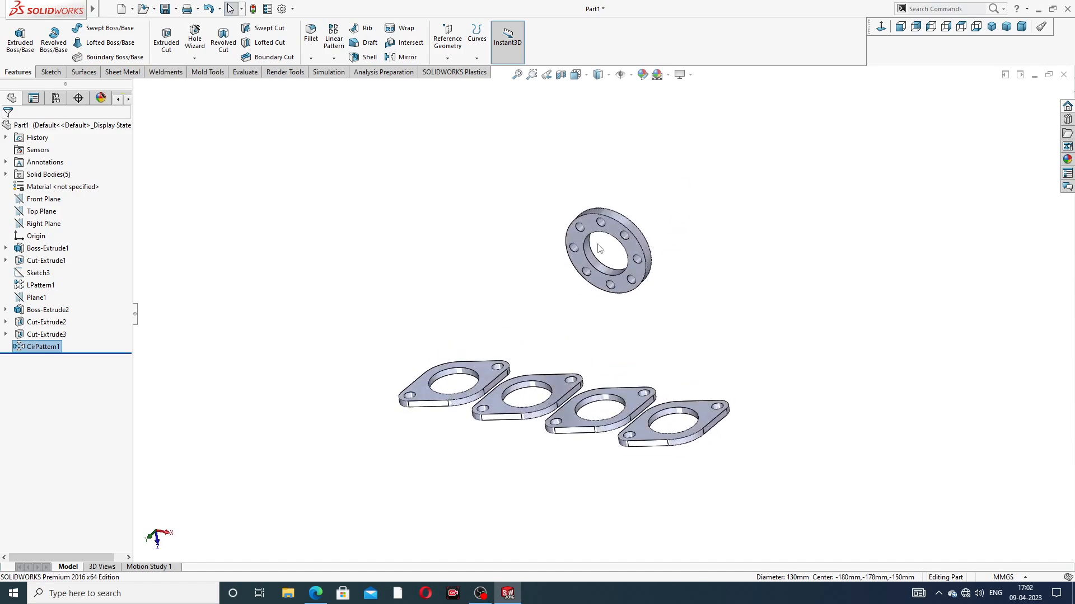
left_click(315, 593)
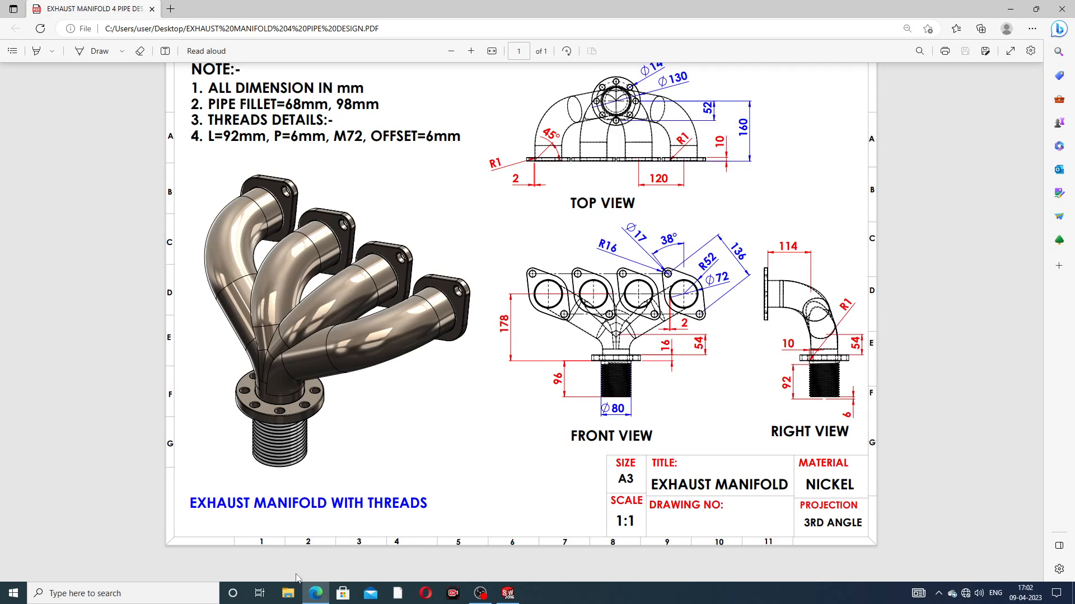
Step: Start a 3D sketch and draw a line about 64 mm long from the collector flange's bore centre along its axis
key("alt+Tab")
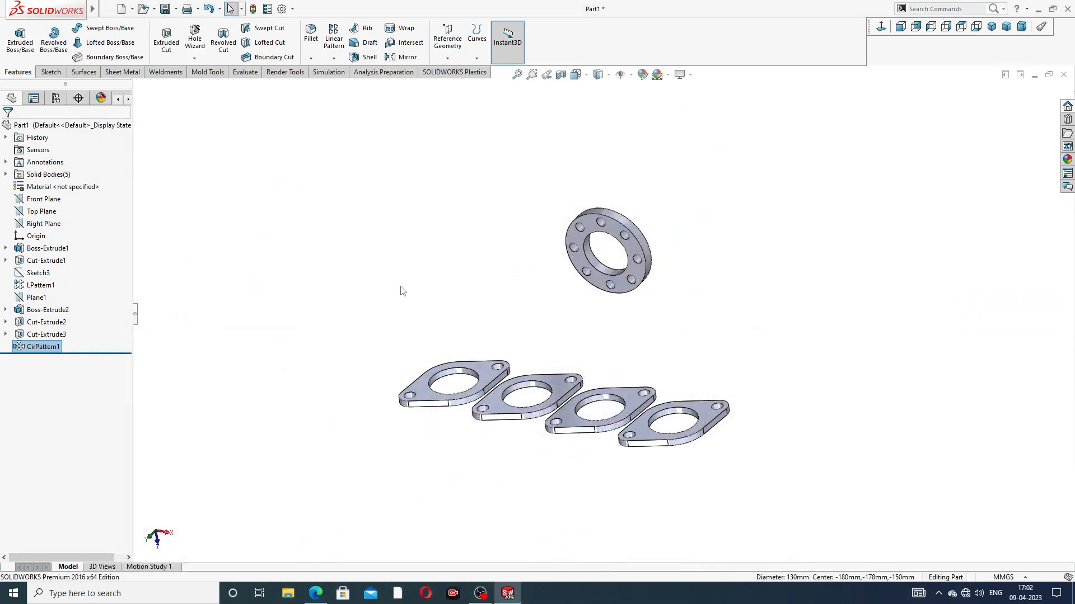
left_click(50, 76)
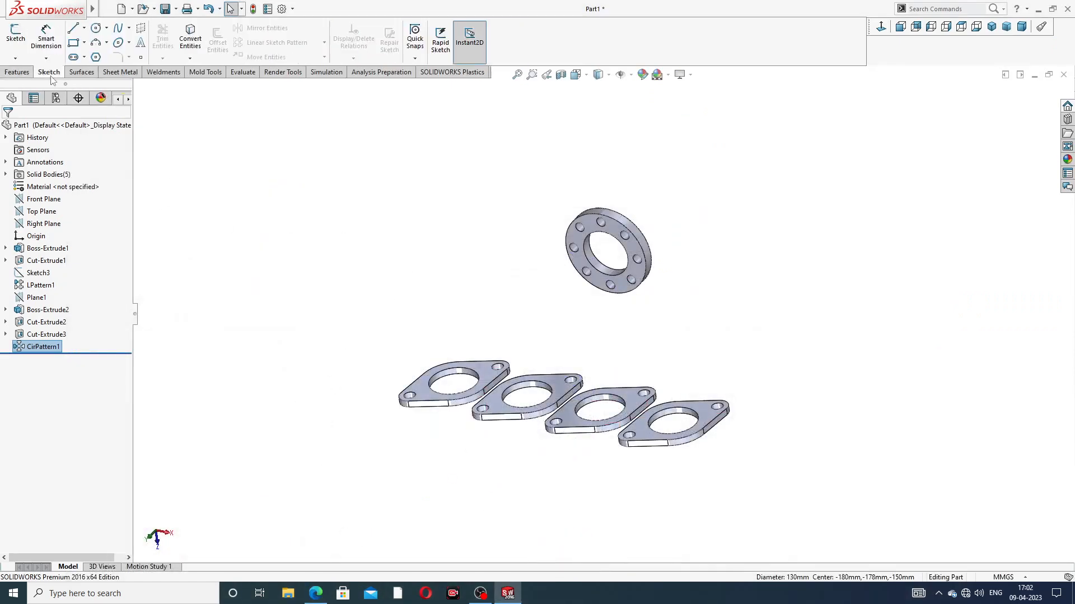
left_click(15, 59)
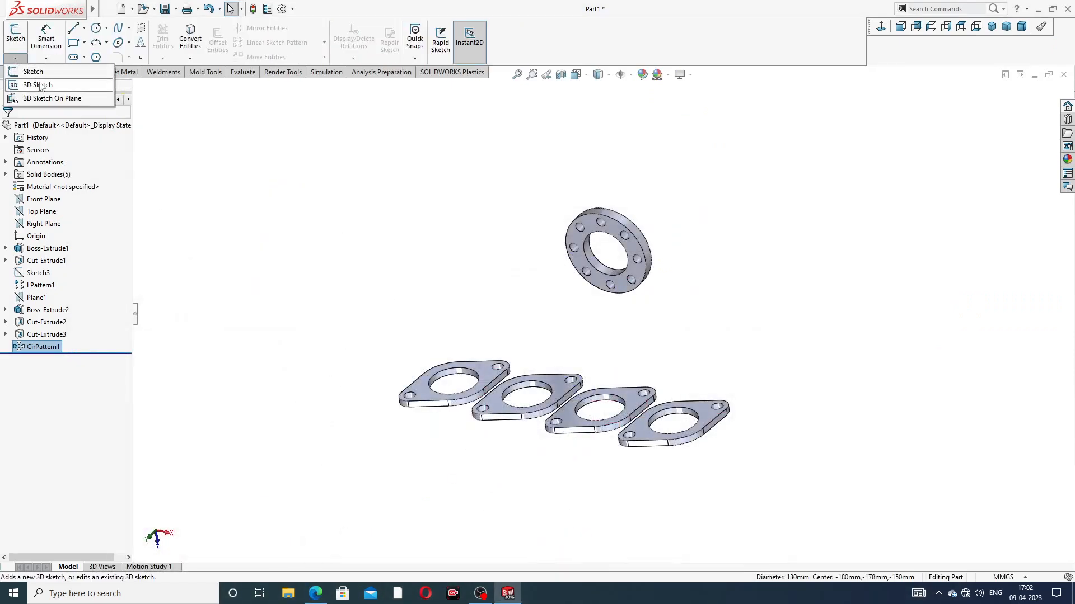
left_click(42, 84)
middle_click_drag(593, 315, 613, 334)
scroll(582, 309, "down", 3)
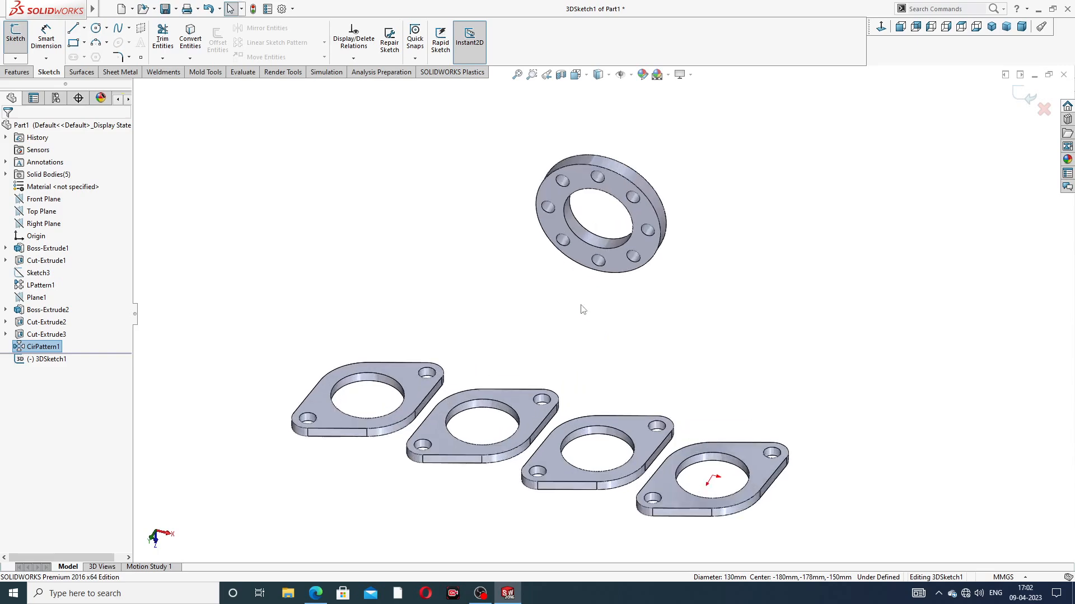
left_click(73, 30)
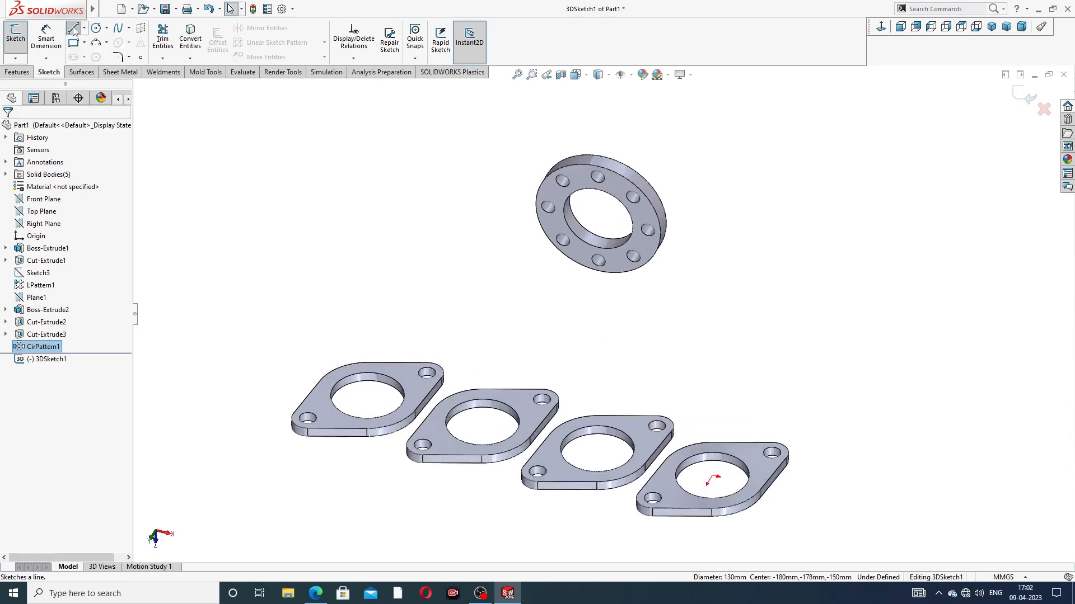
middle_click_drag(608, 254, 705, 338)
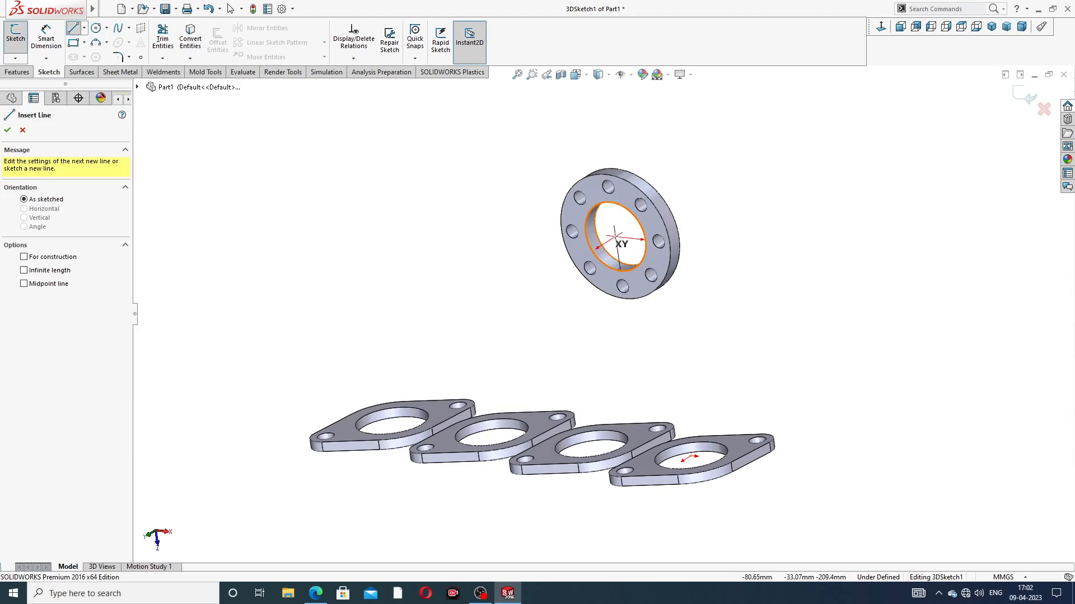
left_click(615, 237)
middle_click_drag(506, 291, 556, 293)
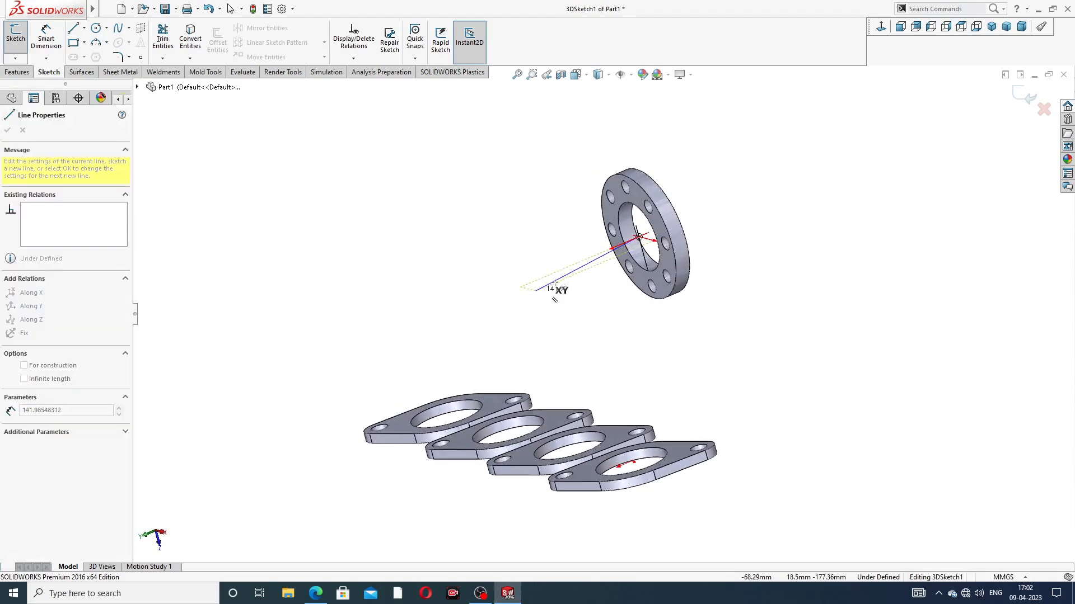
left_click(586, 259)
right_click(733, 185)
left_click(753, 192)
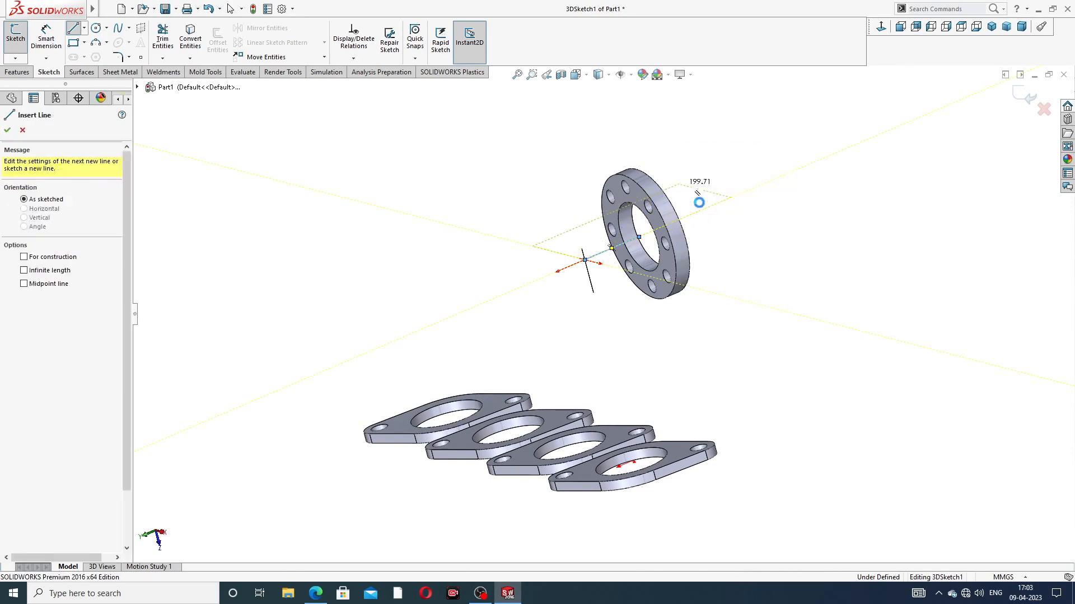
Step: Draw a line about 93 mm long along Z from the bore centre of the port flange farthest from the origin
left_click(73, 29)
middle_click_drag(480, 348, 434, 240)
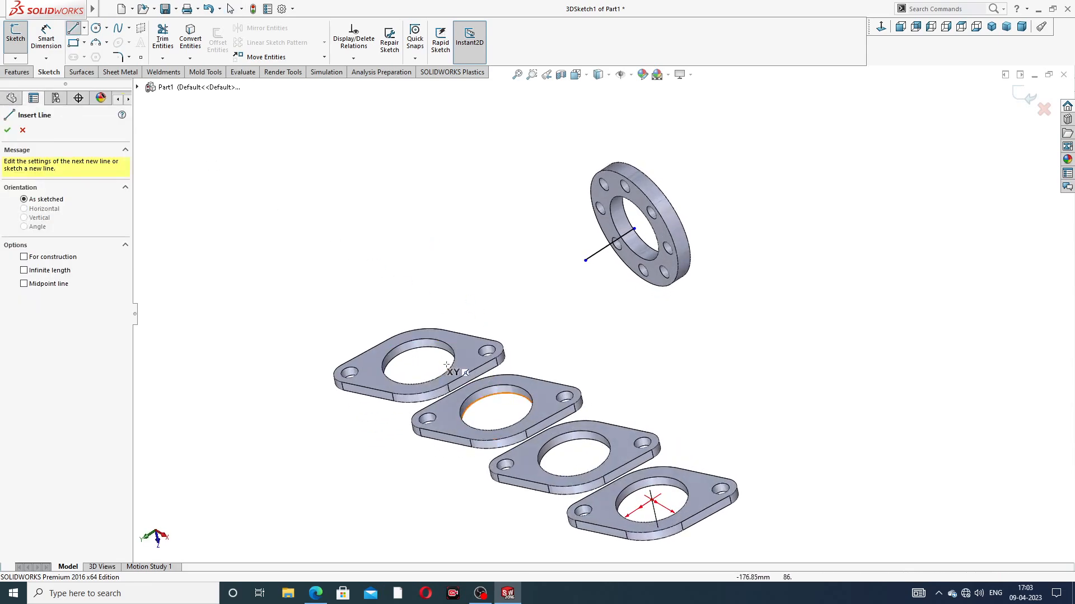
left_click(418, 362)
middle_click_drag(426, 240, 447, 235)
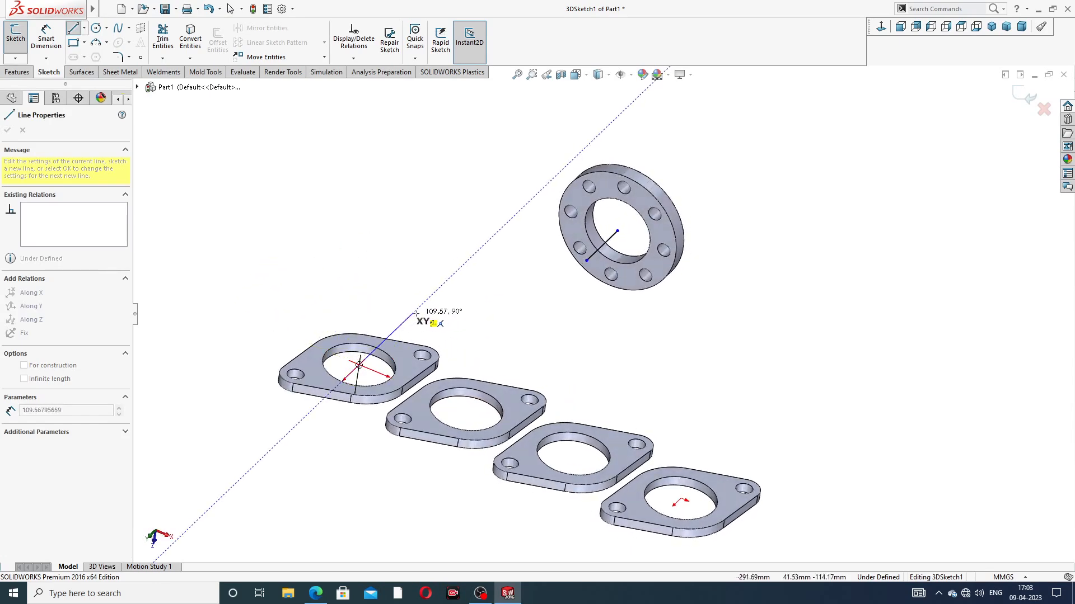
middle_click_drag(416, 312, 428, 286)
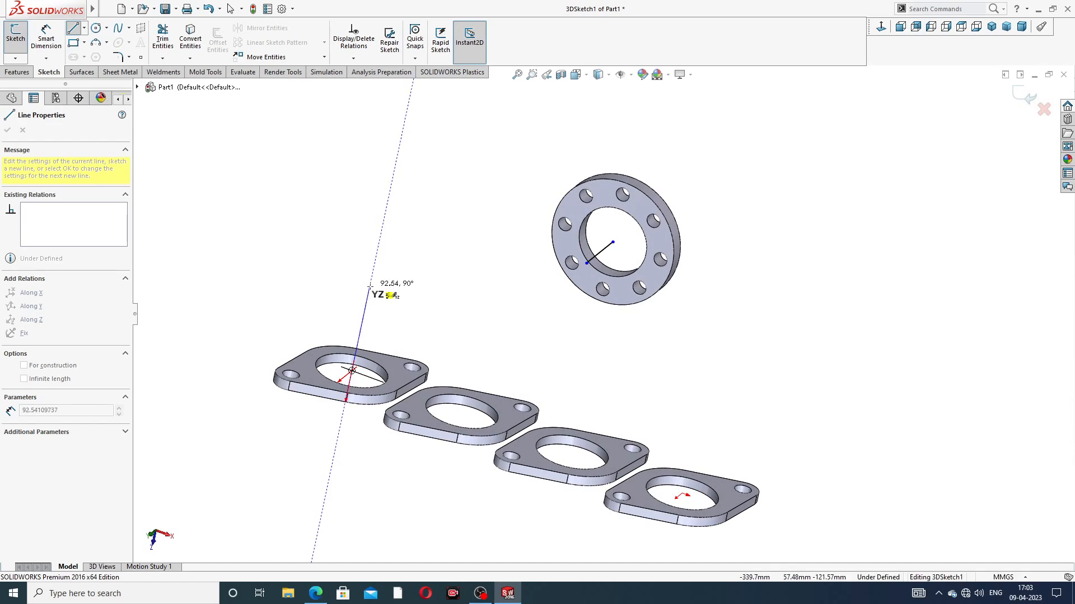
left_click(369, 287)
right_click(408, 256)
left_click(437, 263)
Step: Shorten the port flange line to about 69 mm by moving its free endpoint along Z
middle_click_drag(437, 267, 465, 315)
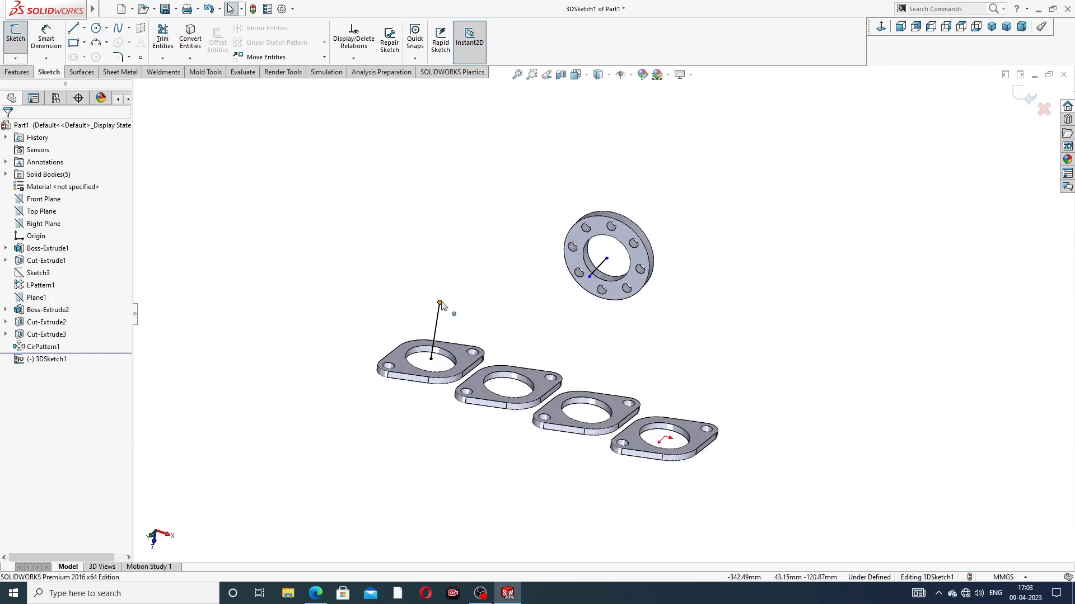
left_click(441, 303)
left_click_drag(442, 319, 443, 318)
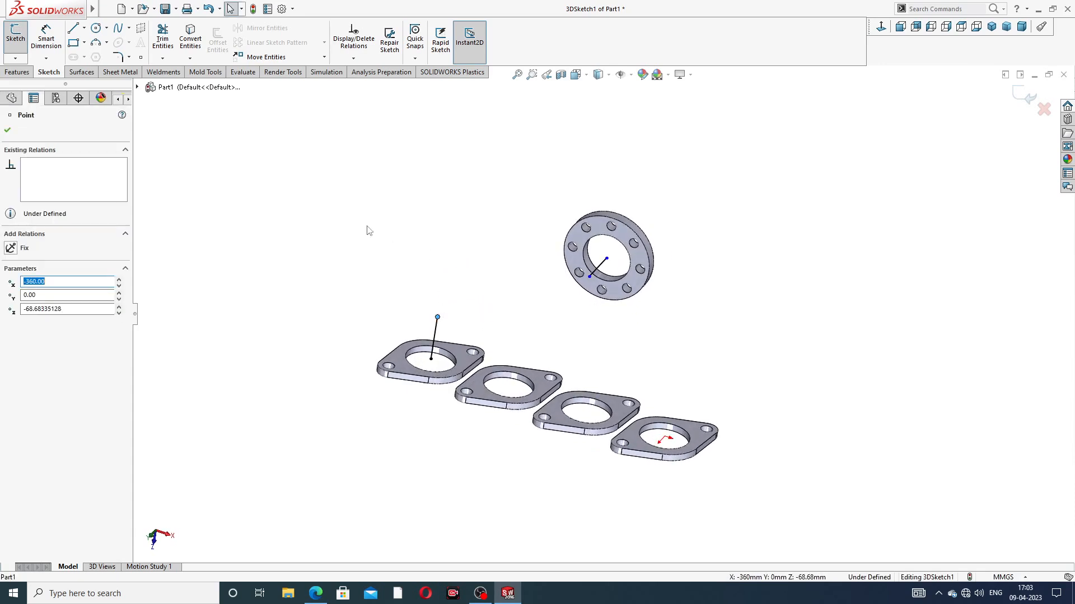
left_click(311, 199)
Step: Connect the free ends of the port flange line and the collector line with a line about 221 mm long
left_click(73, 28)
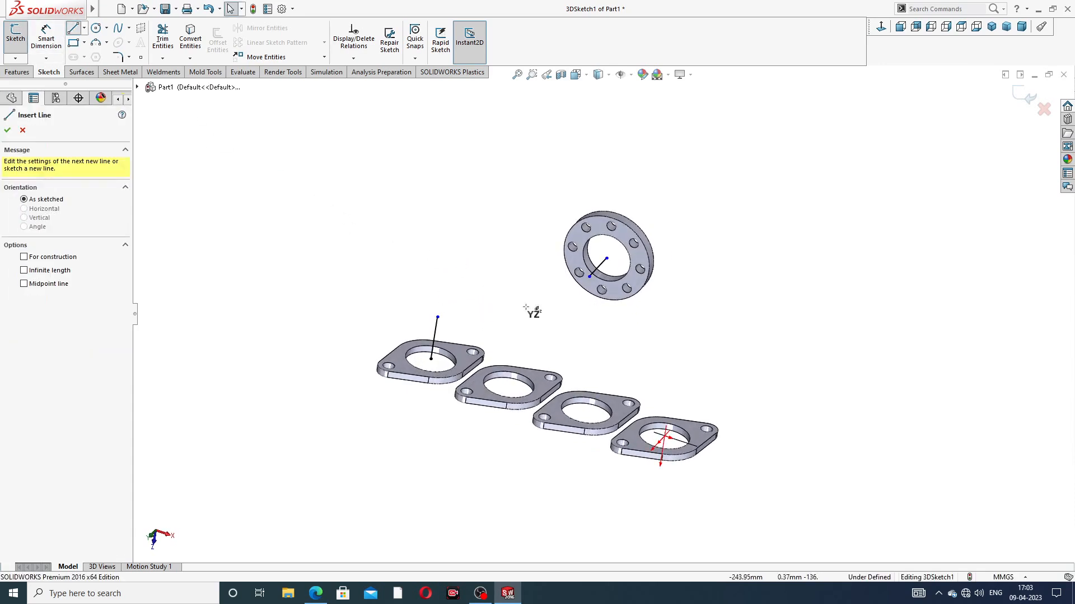
left_click(437, 317)
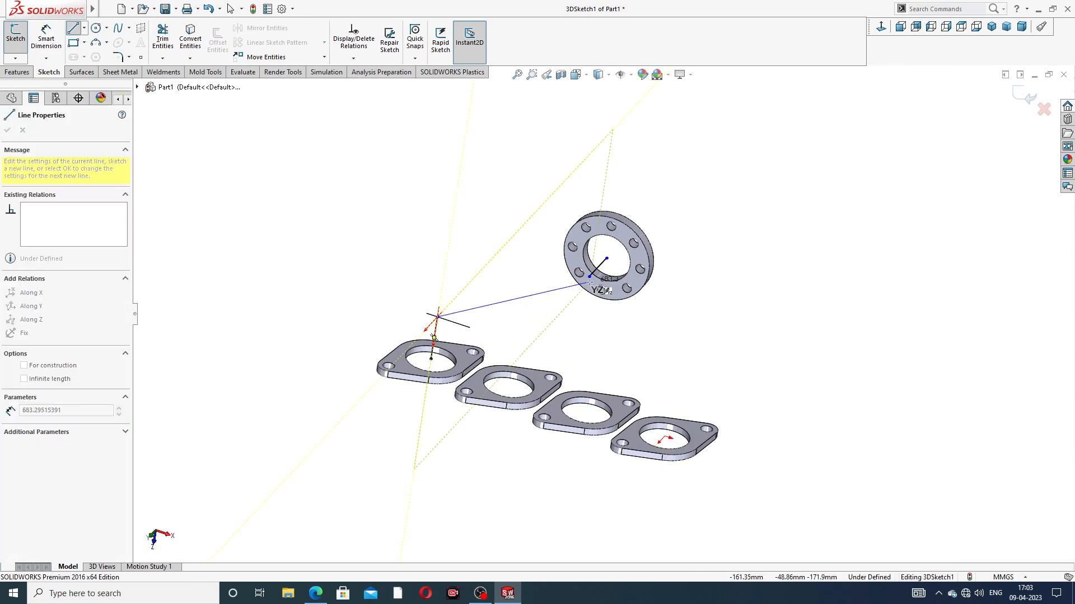
left_click(590, 277)
right_click(744, 157)
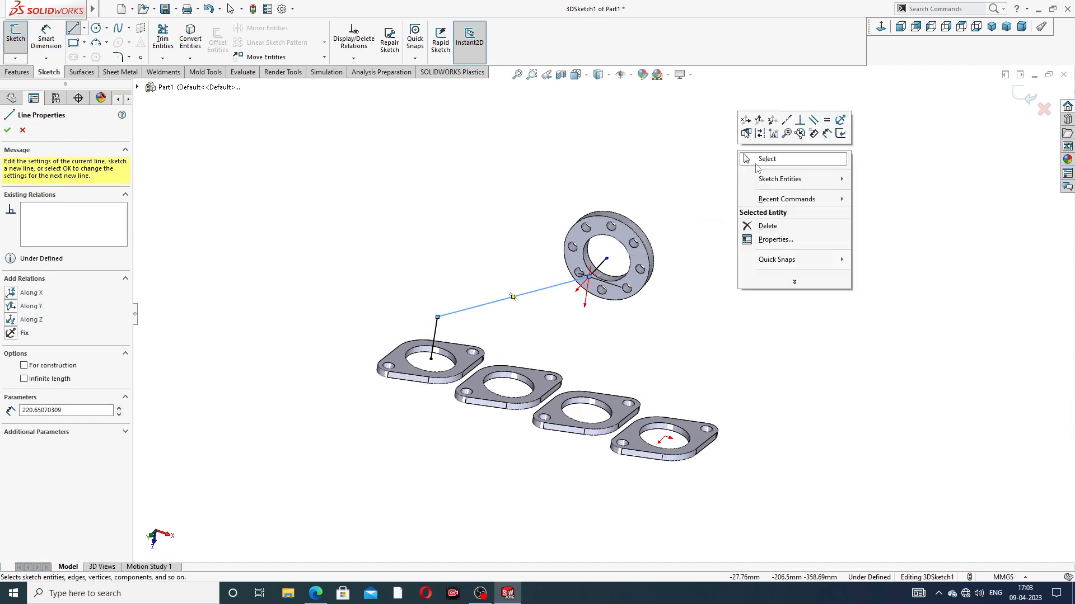
left_click(765, 159)
Step: Check the PDF drawing and dimension the port flange line's length to 114 mm
middle_click_drag(700, 302, 592, 297)
scroll(592, 298, "down", 3)
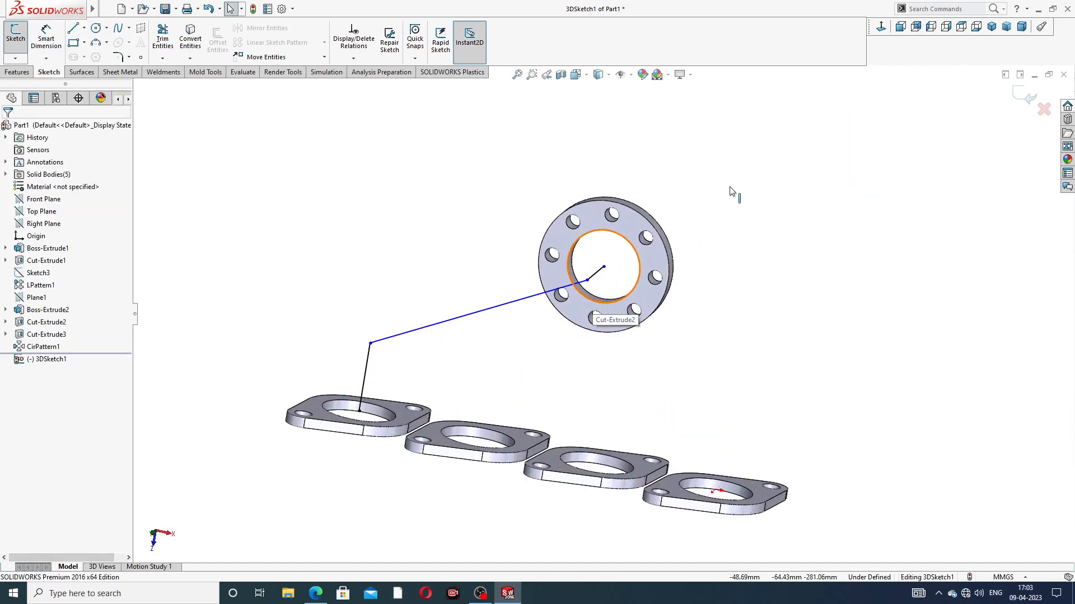
left_click(54, 43)
left_click(316, 592)
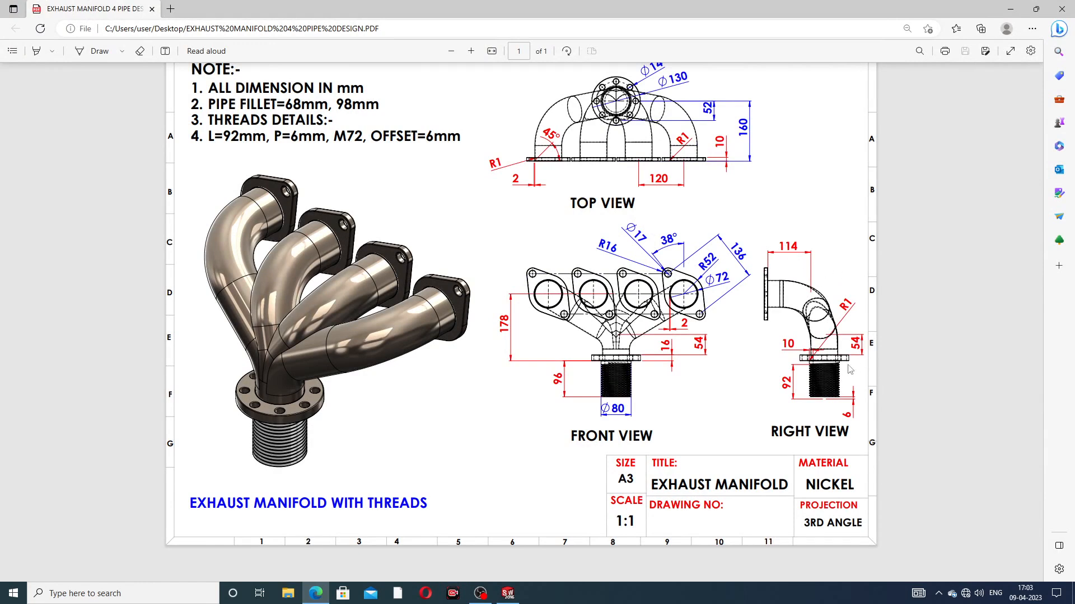
left_click(319, 594)
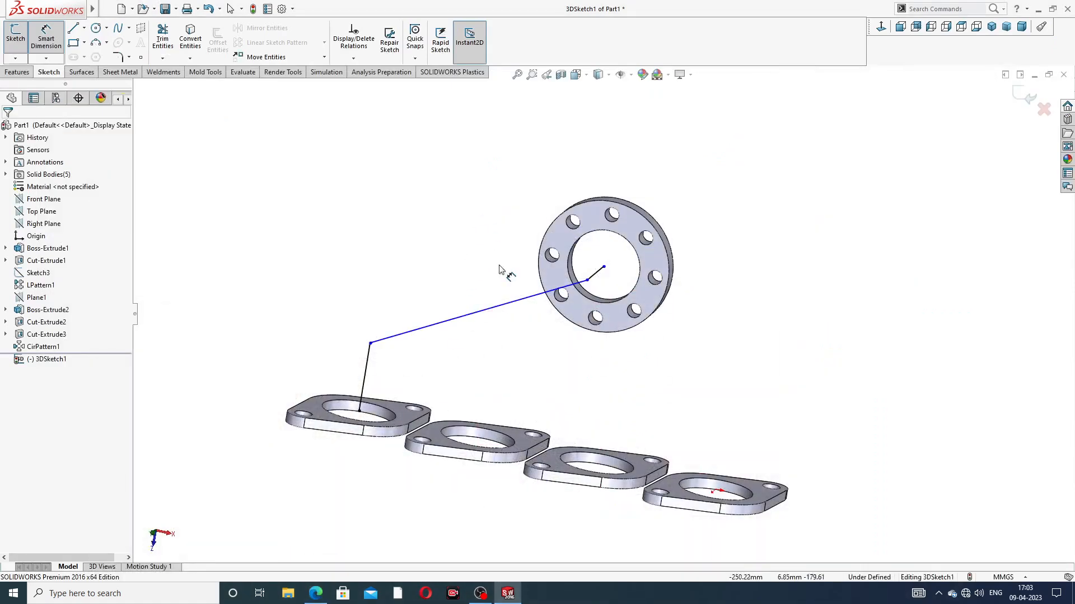
left_click(367, 369)
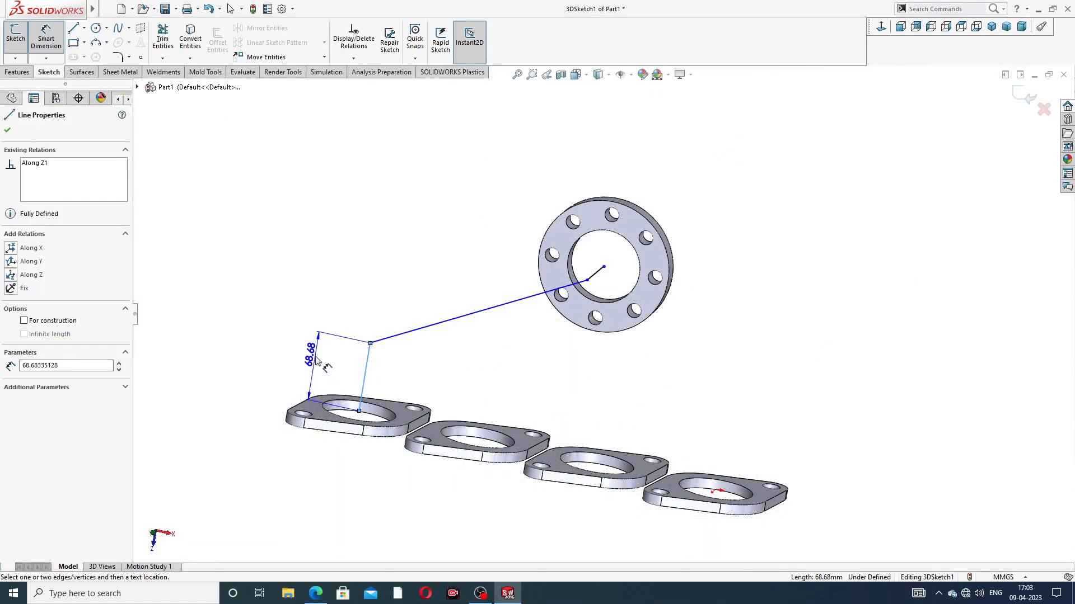
left_click(317, 359)
type("114")
key("Return")
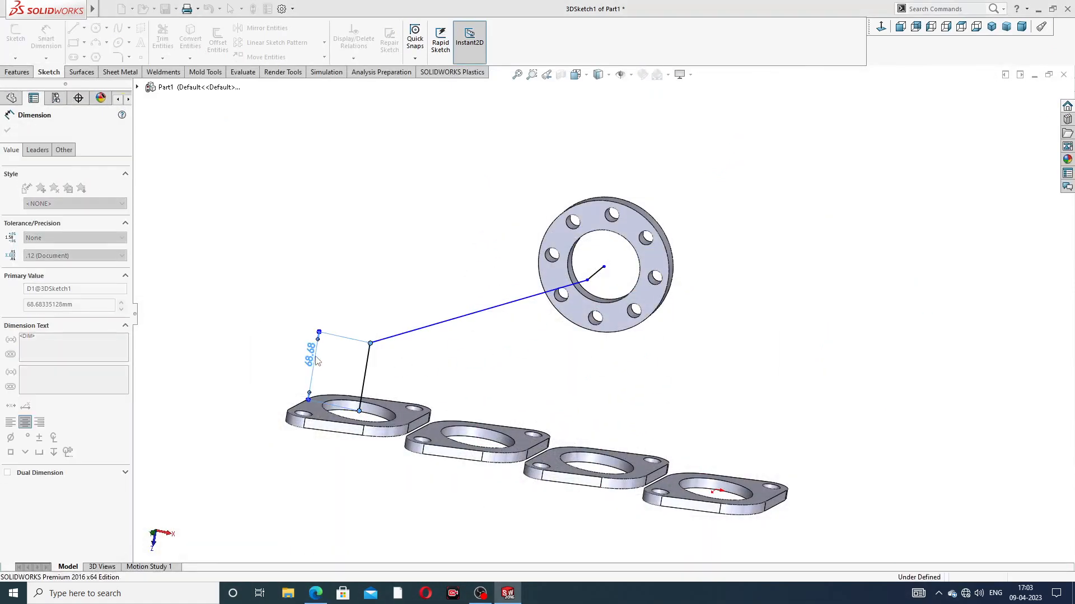
Step: Dimension the collector flange line's length to 54 mm and leave the dimension tool
mouse_move(539, 355)
middle_mouse_down()
mouse_move(465, 351)
mouse_move(481, 347)
middle_mouse_up()
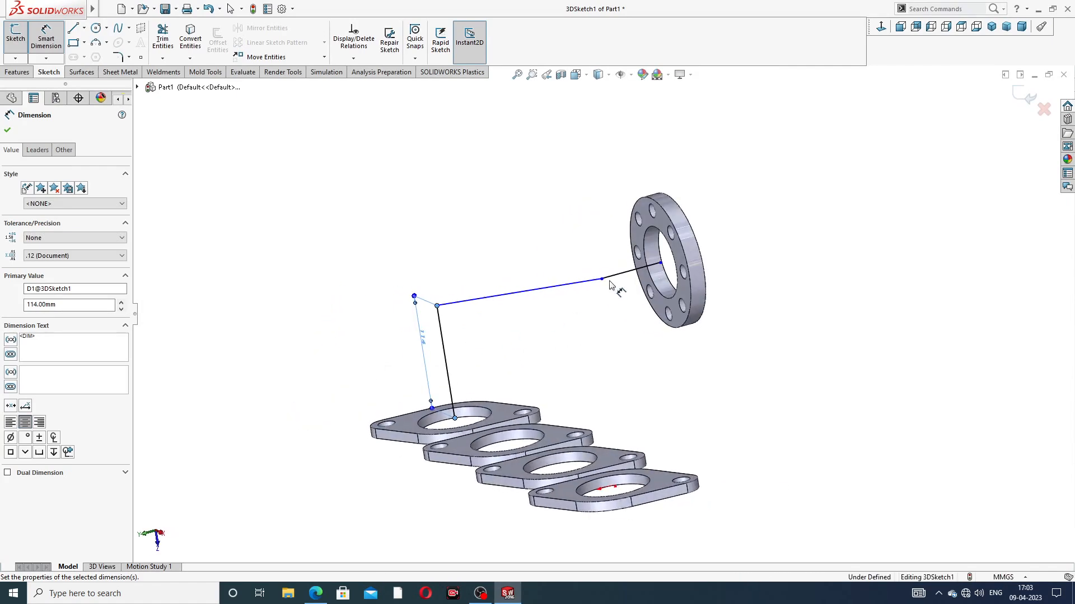
left_click(621, 273)
left_click(592, 190)
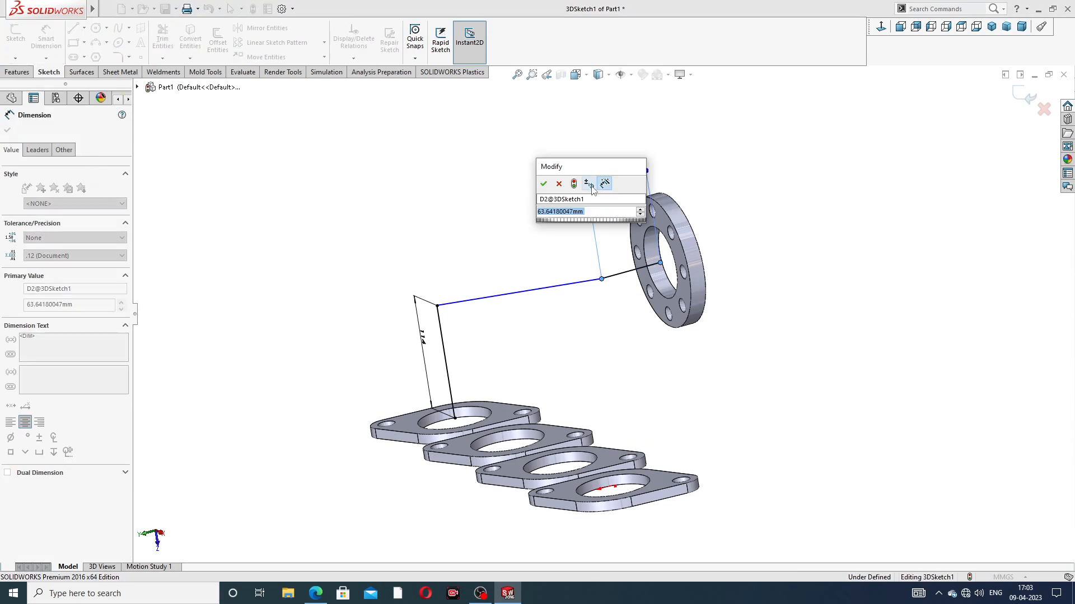
type("54")
key("Return")
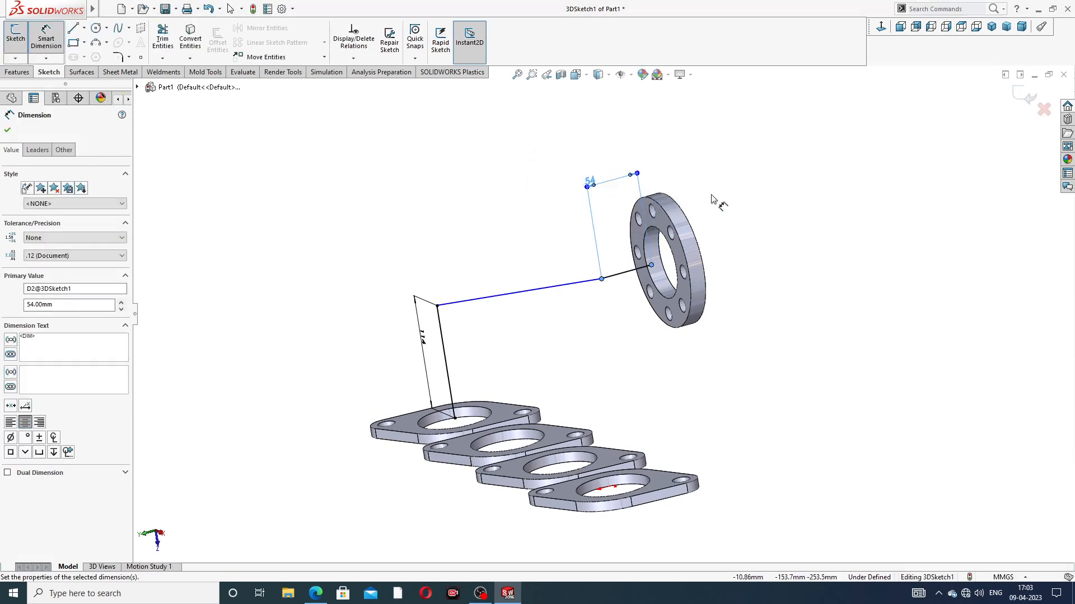
left_click(712, 197)
scroll(619, 294, "down", 1)
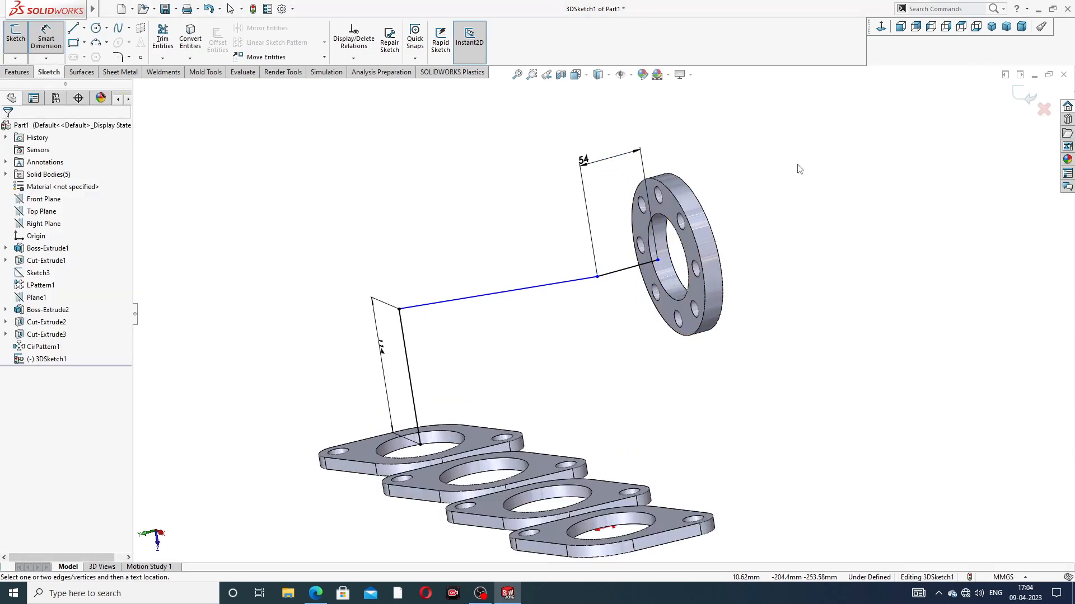
right_click(798, 164)
left_click(825, 200)
Step: Reattach the flange-side endpoint of the 54 mm line to the centre of the collector flange's bore
middle_click_drag(711, 261, 726, 214)
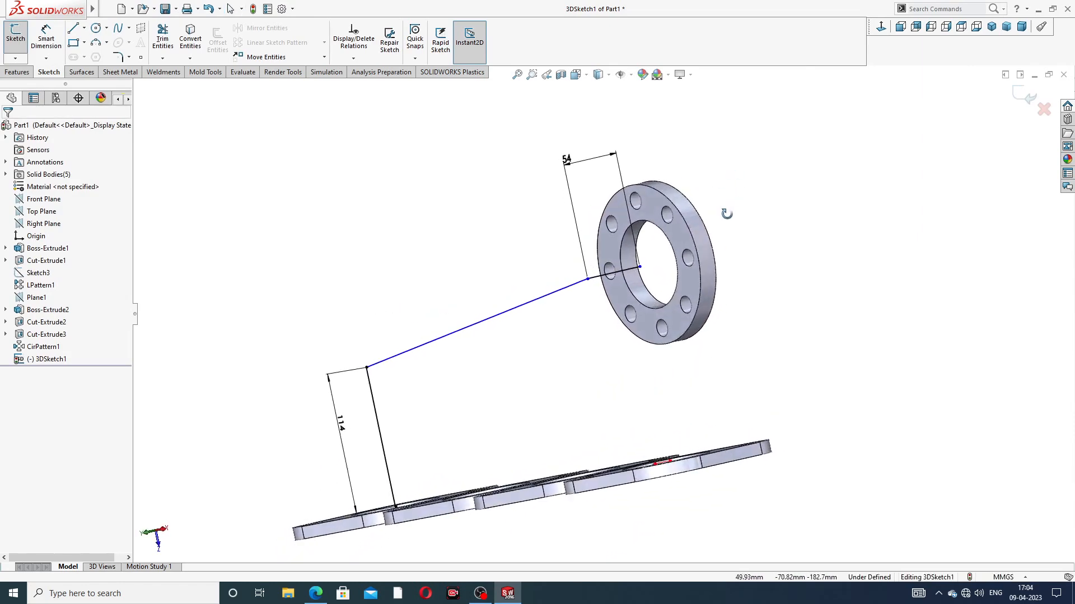
mouse_move(641, 272)
left_mouse_down()
mouse_move(677, 259)
mouse_move(649, 265)
left_mouse_up()
left_click(790, 224)
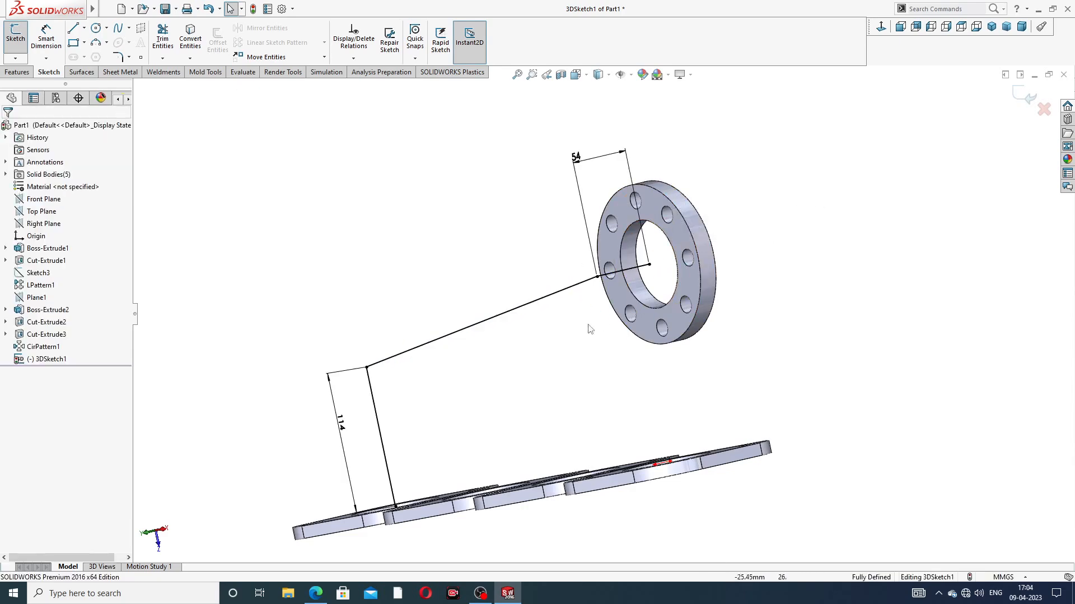
Step: Reposition the 54 mm and 114 mm dimensions closer to their sketch lines
scroll(578, 327, "down", 2)
scroll(596, 290, "up", 3)
left_click_drag(594, 181, 618, 190)
left_click_drag(392, 415, 384, 414)
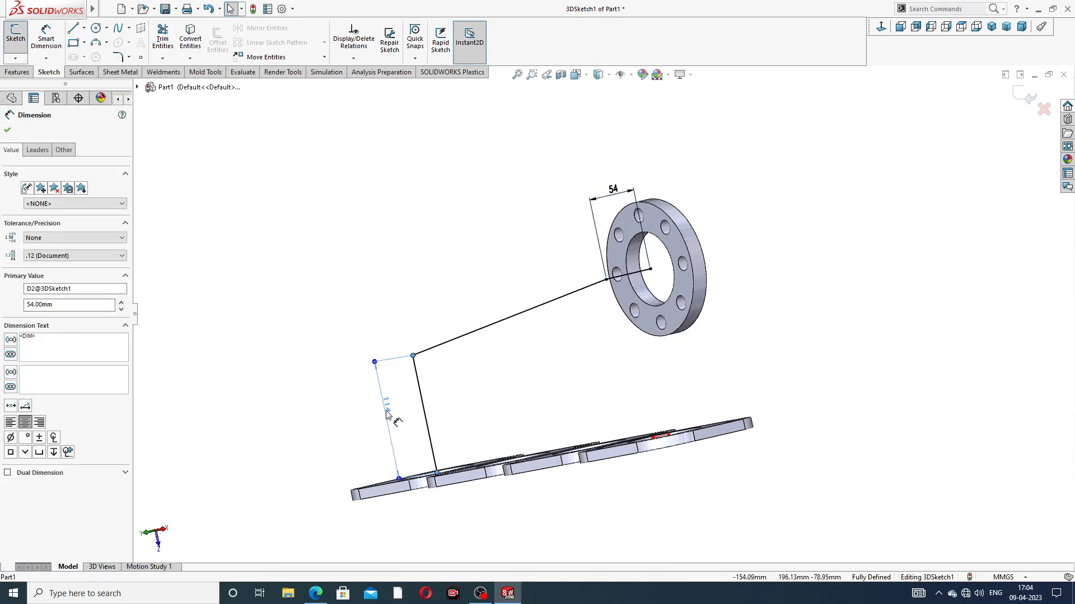
left_click(425, 230)
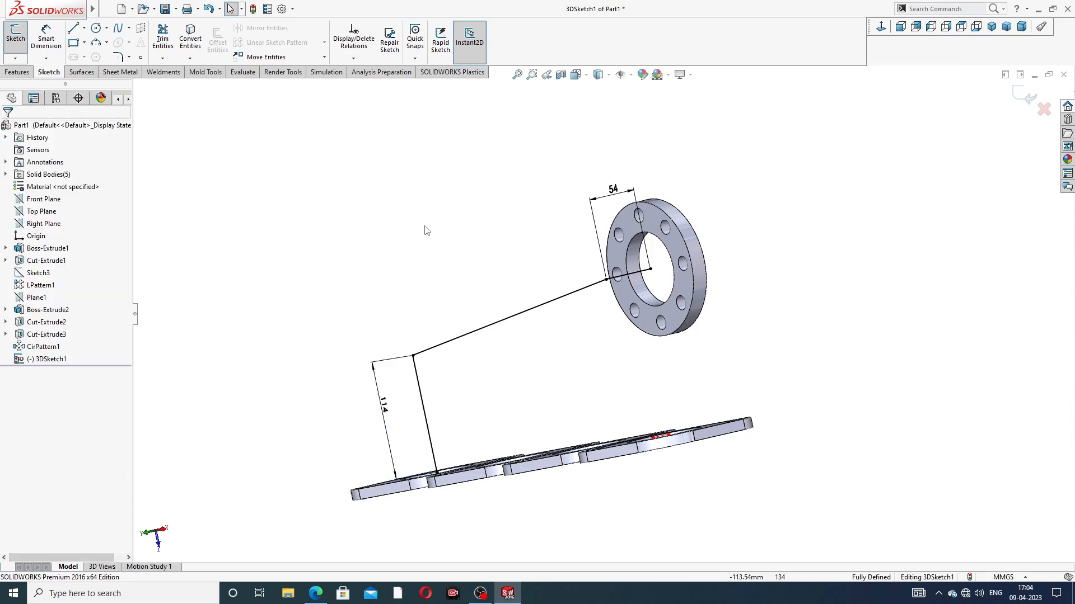
Step: Check the pipe fillet radii in the PDF drawing and apply a 98 mm sketch fillet at the port line's corner
left_click(315, 593)
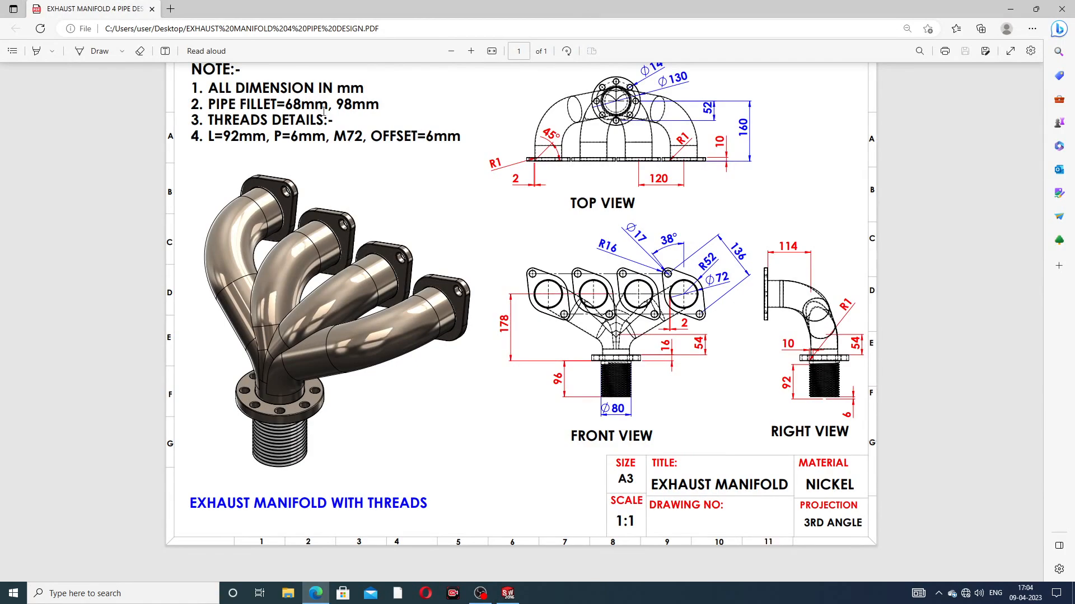
left_click(315, 594)
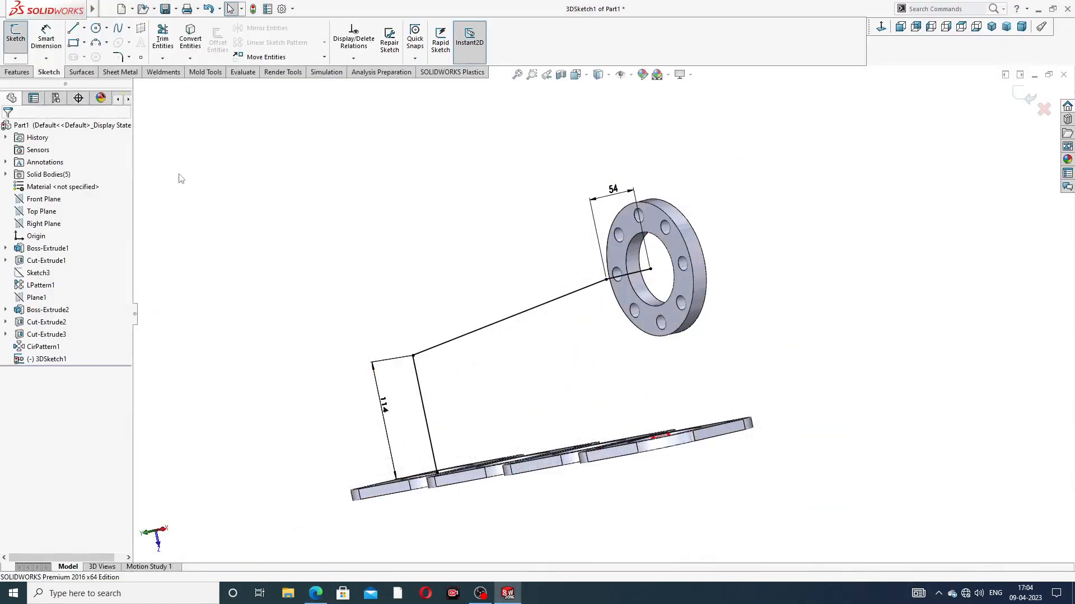
left_click(117, 57)
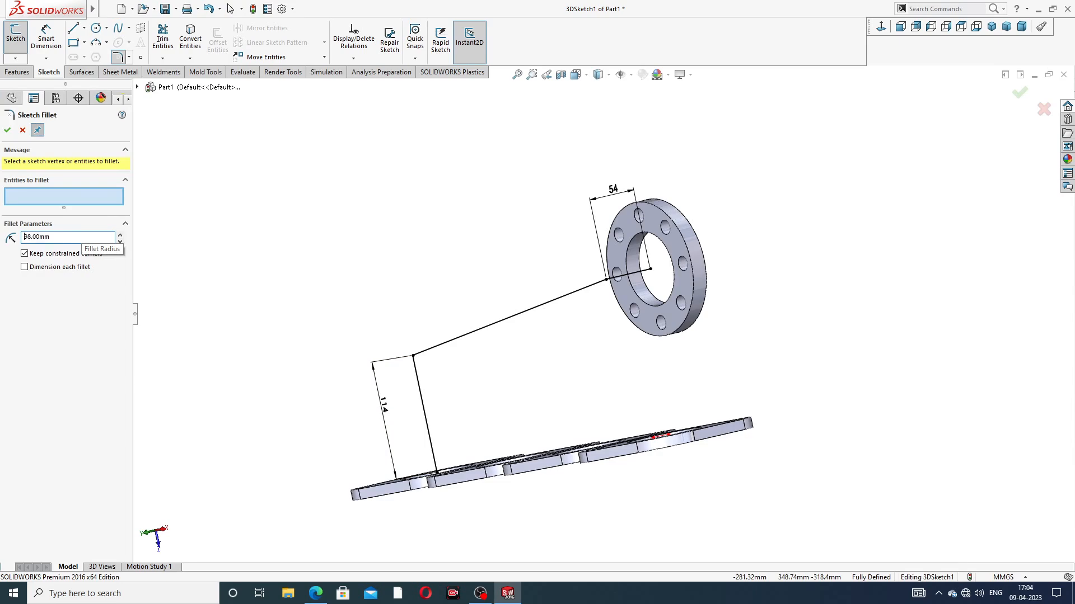
left_click(415, 358)
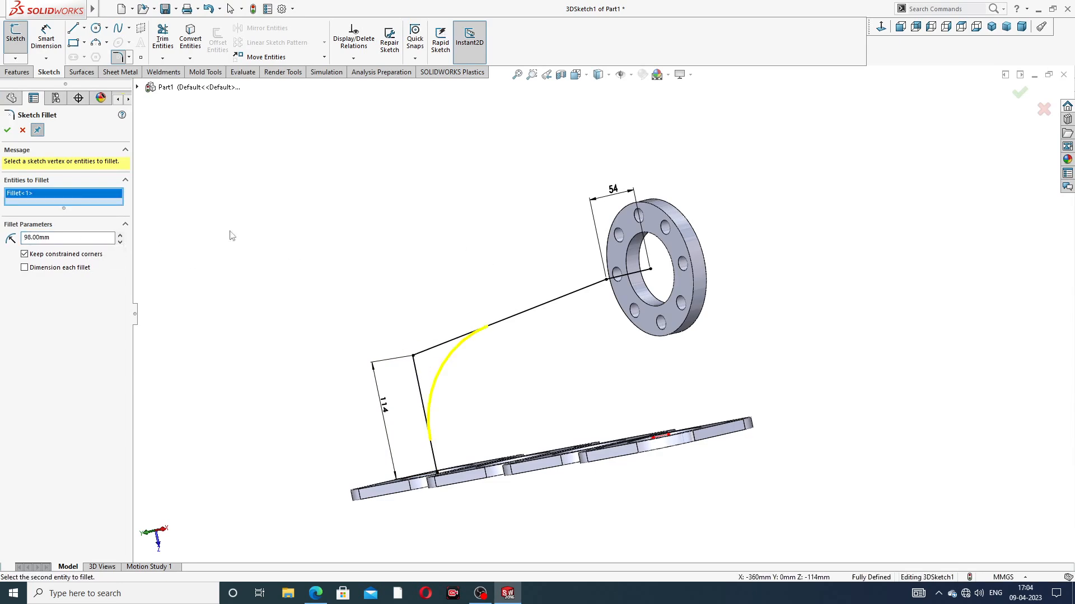
left_click(7, 130)
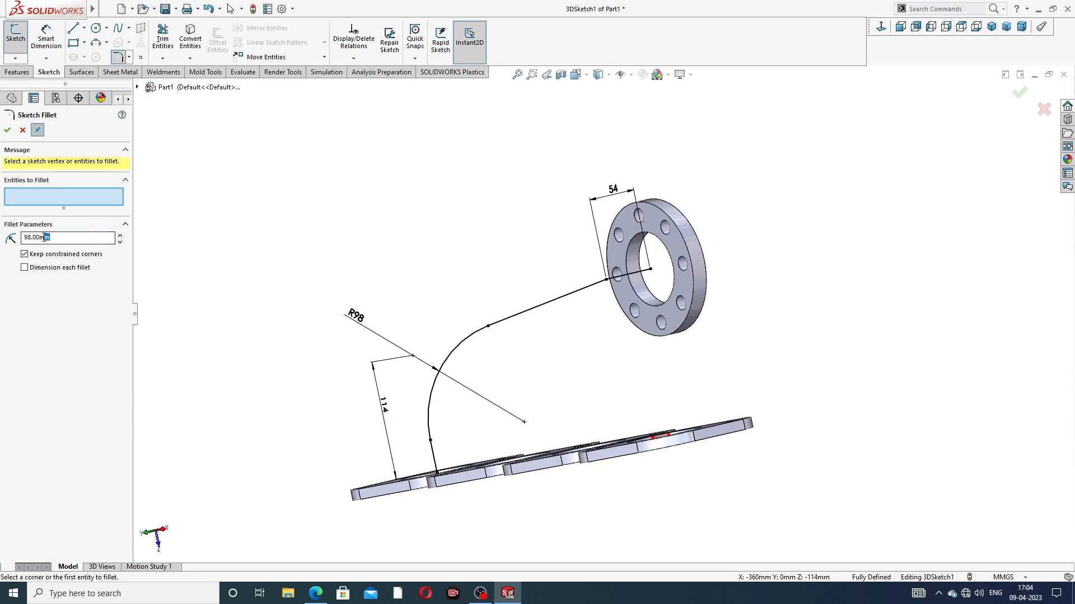
Step: Apply a 68 mm sketch fillet at the collector flange line's corner and exit the 3D sketch
left_click_drag(44, 237, 10, 241)
type("6")
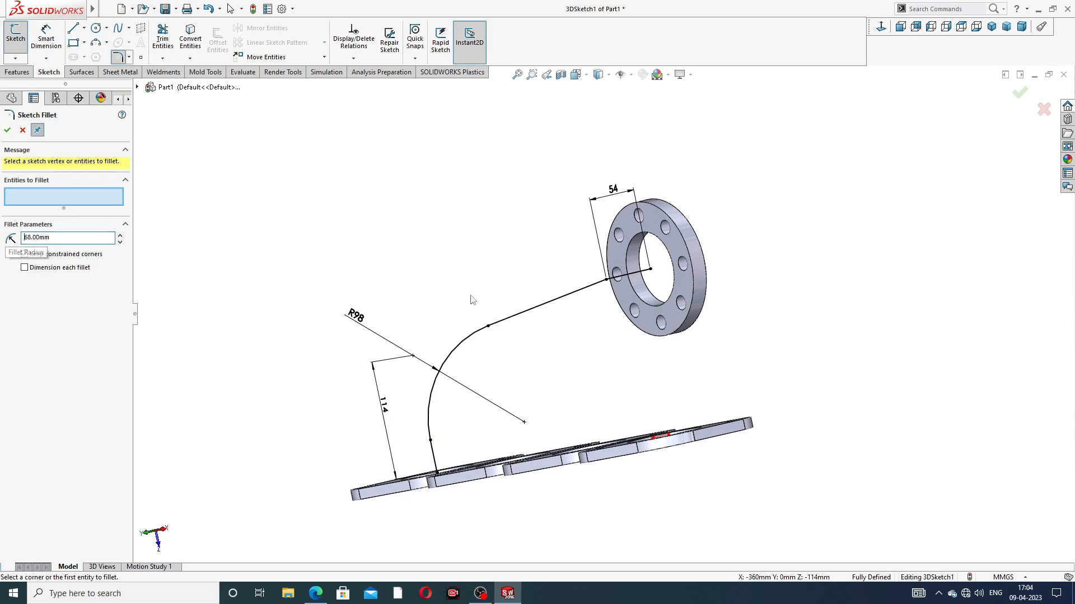
left_click(621, 278)
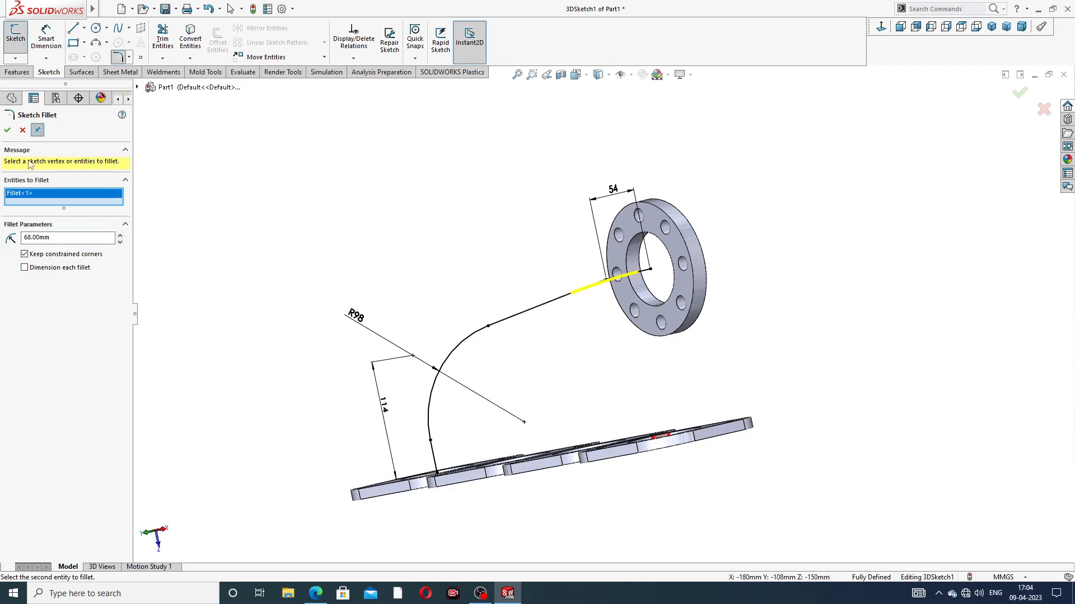
left_click(6, 131)
left_click(7, 130)
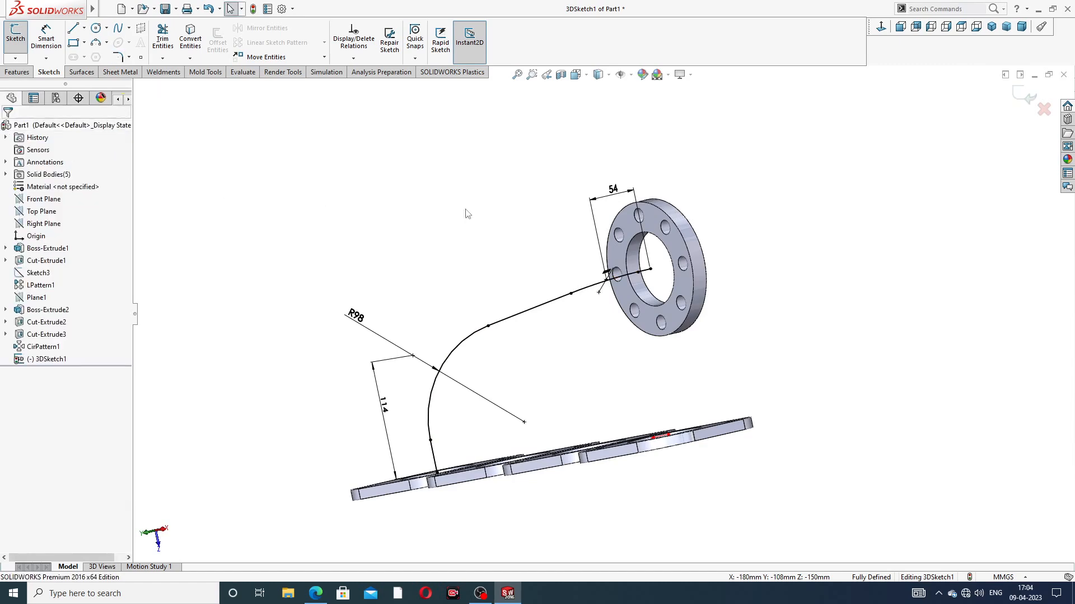
mouse_move(468, 211)
middle_mouse_down()
mouse_move(543, 250)
mouse_move(556, 242)
mouse_move(539, 208)
mouse_move(586, 280)
mouse_move(583, 328)
middle_mouse_up()
scroll(637, 300, "down", 3)
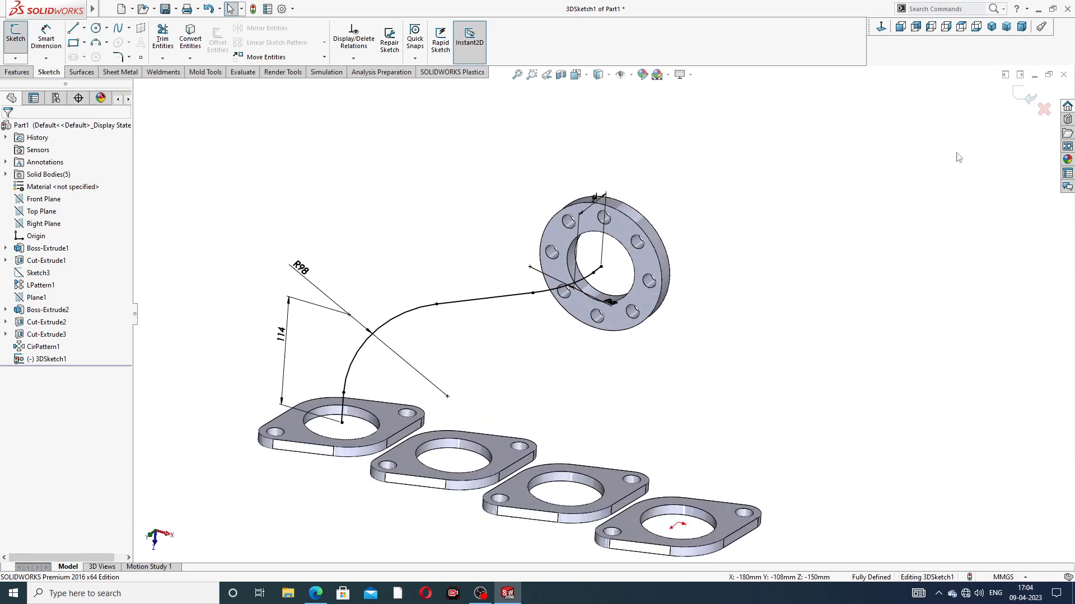
left_click(1020, 98)
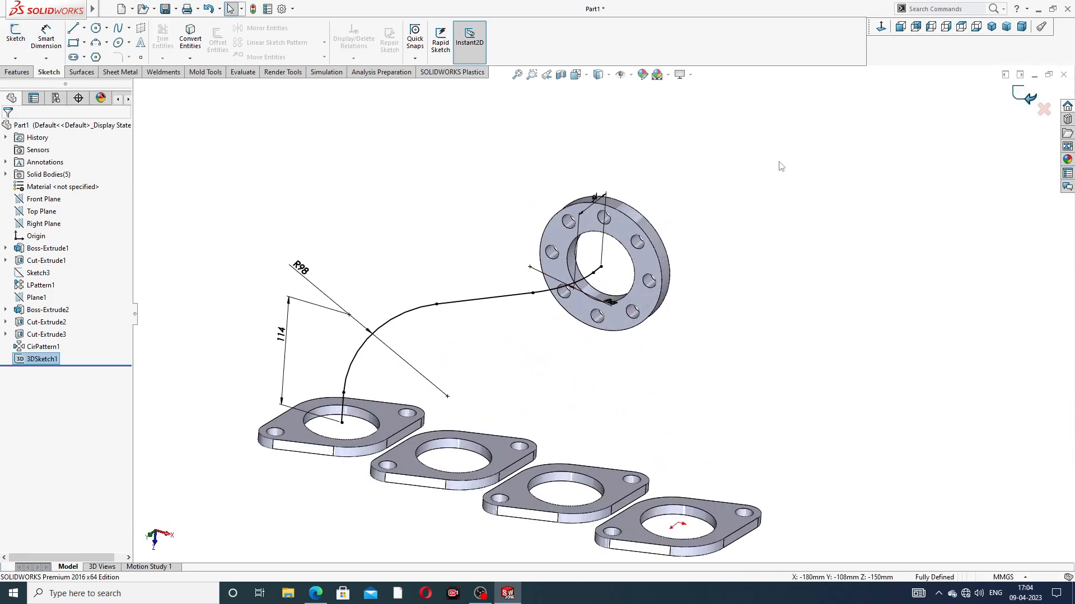
Step: Sketch on the collector flange's face, convert the central bore edge into a circular profile, and exit the sketch
scroll(614, 226, "down", 3)
left_click(615, 226)
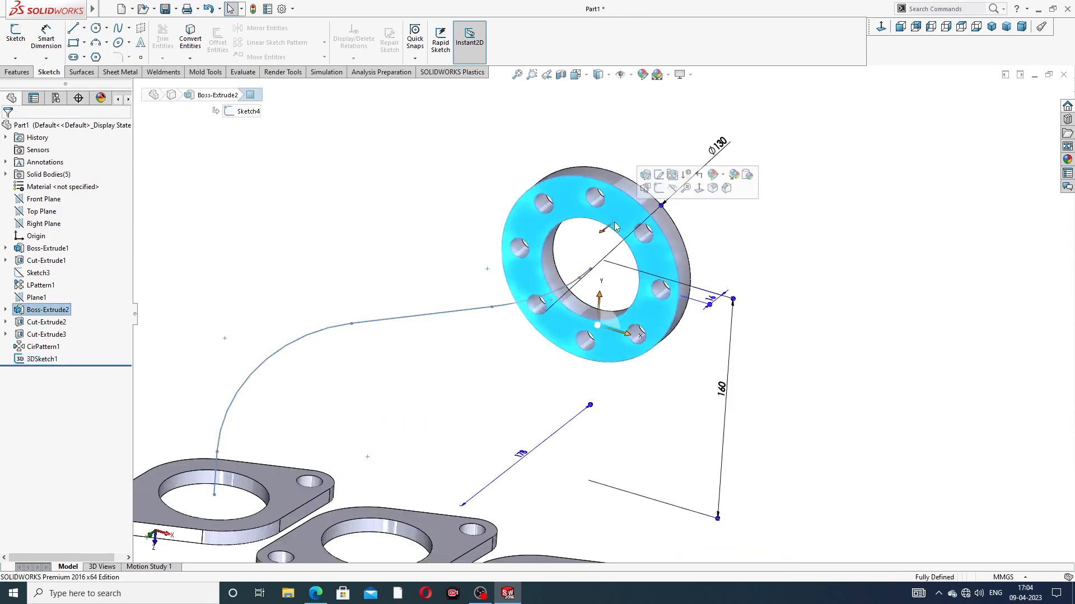
left_click(712, 176)
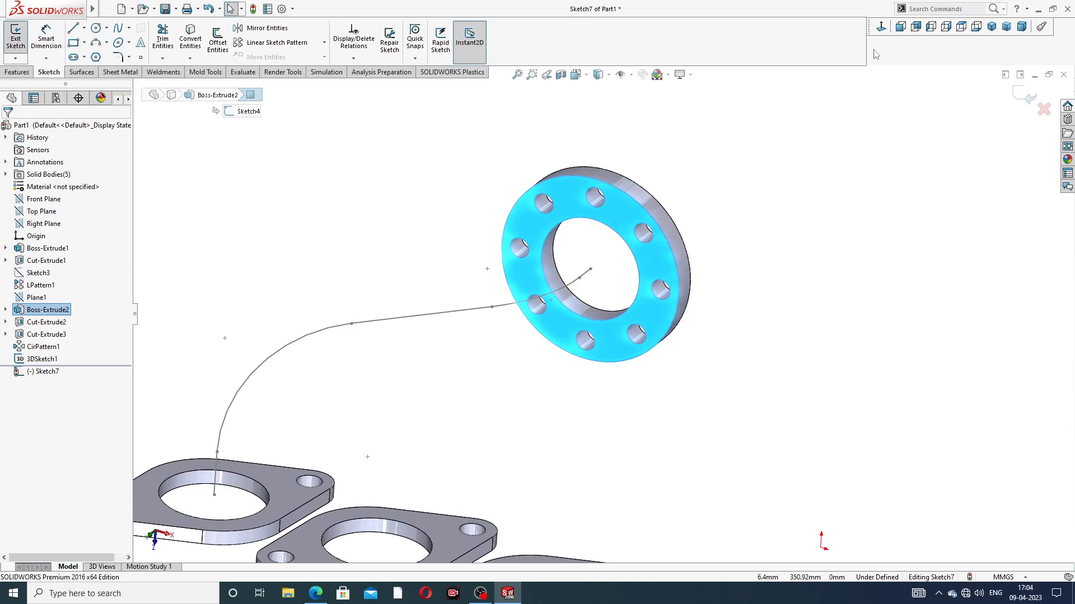
left_click(610, 231)
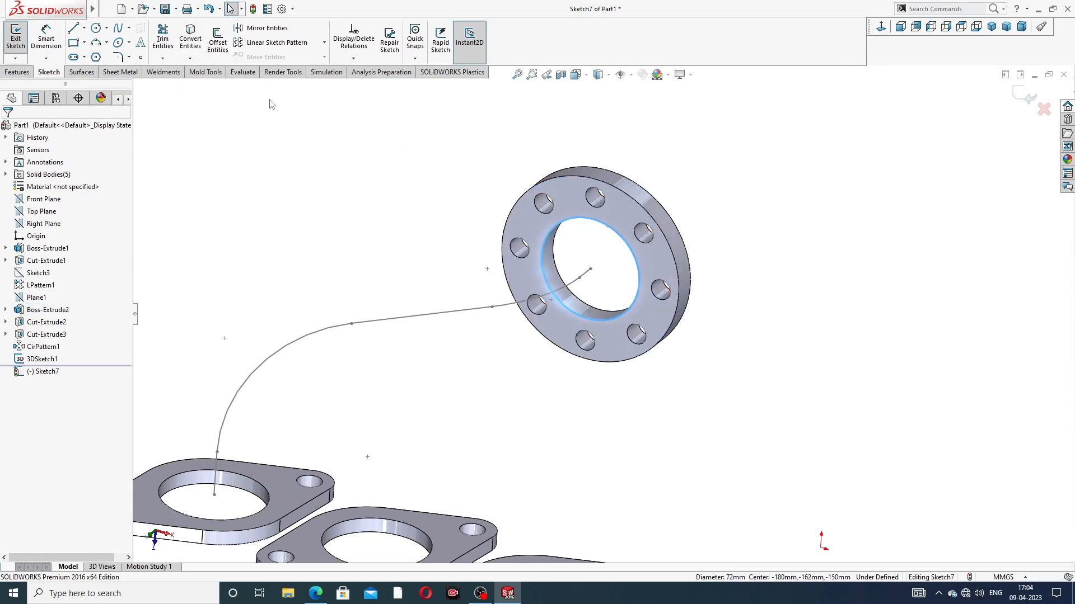
left_click(191, 40)
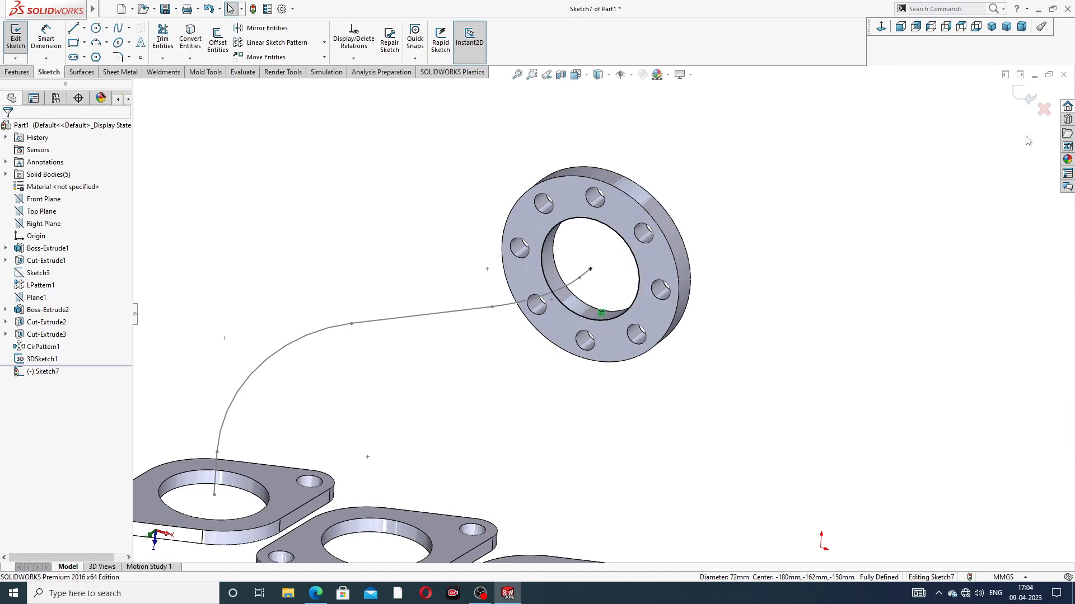
left_click(1022, 100)
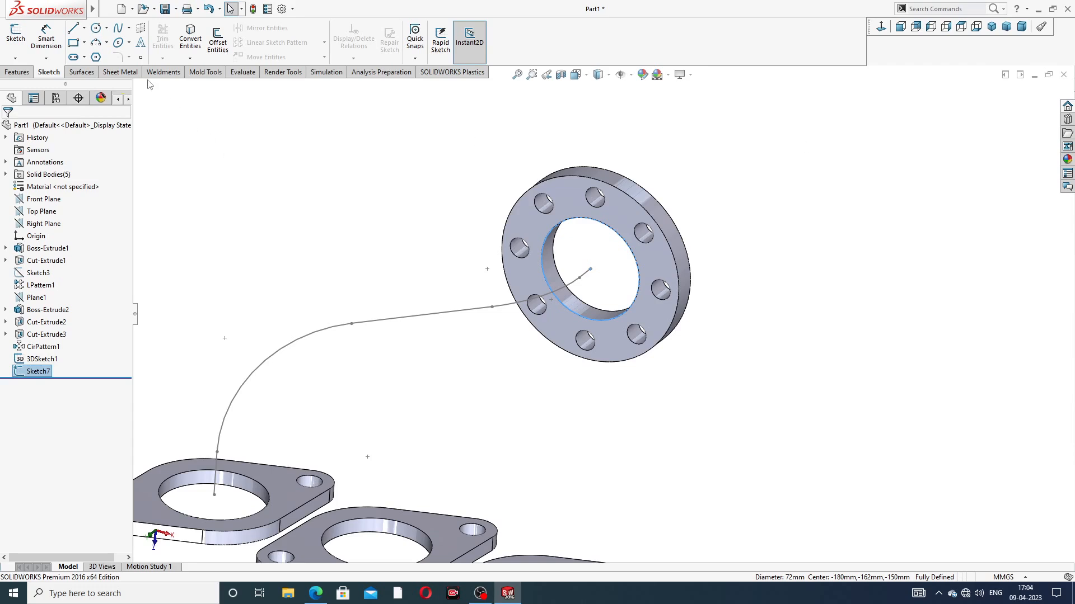
Step: Sweep the bore circle along the filleted 3D path to create the first pipe
left_click(22, 72)
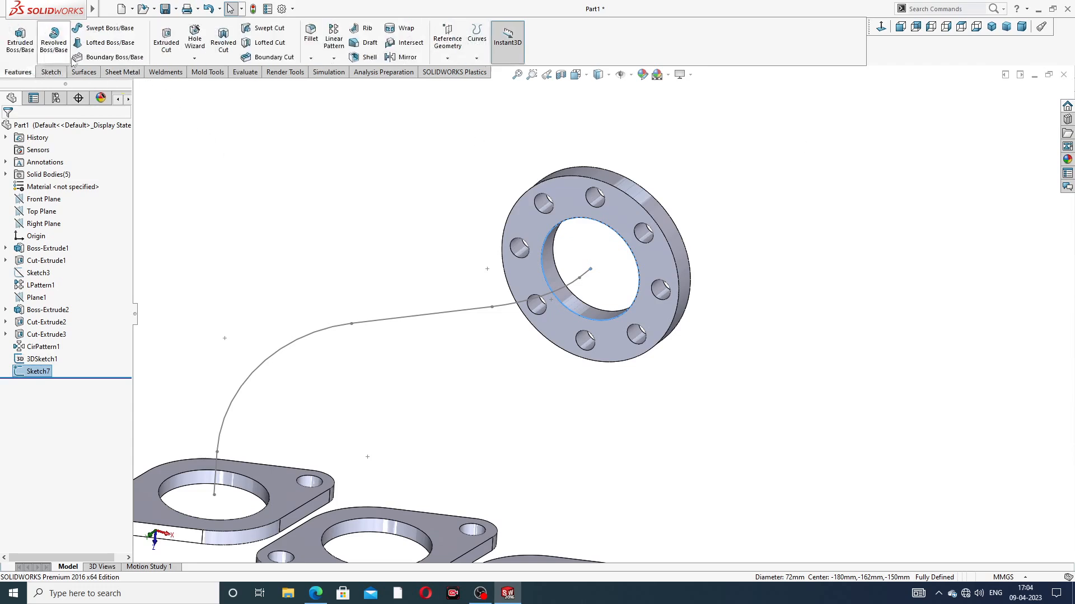
left_click(91, 29)
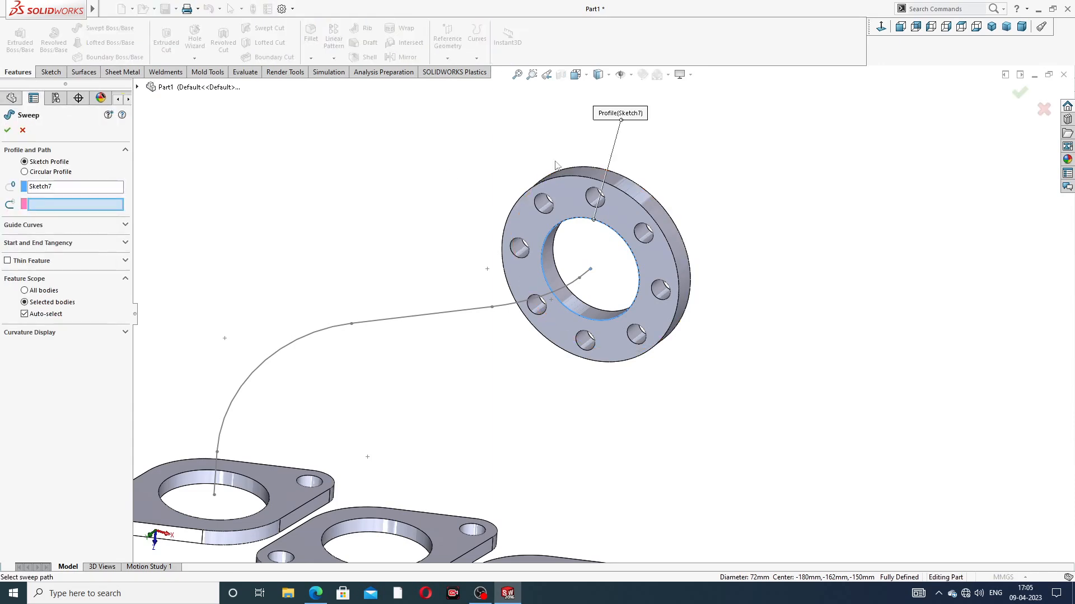
middle_click_drag(267, 252, 271, 213)
left_click(414, 333)
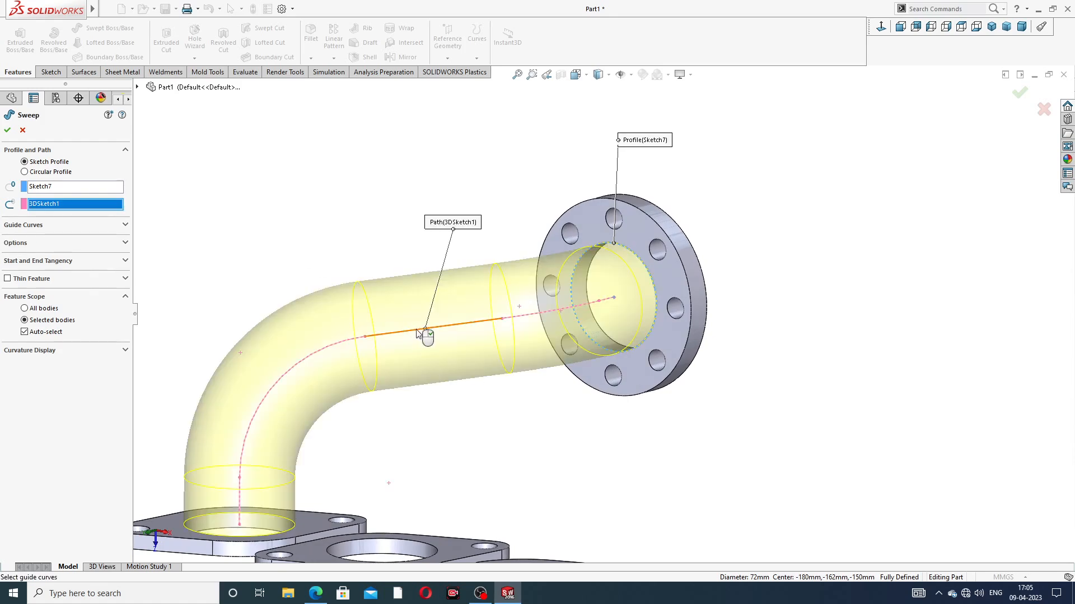
scroll(422, 337, "up", 4)
middle_click_drag(446, 370, 469, 390)
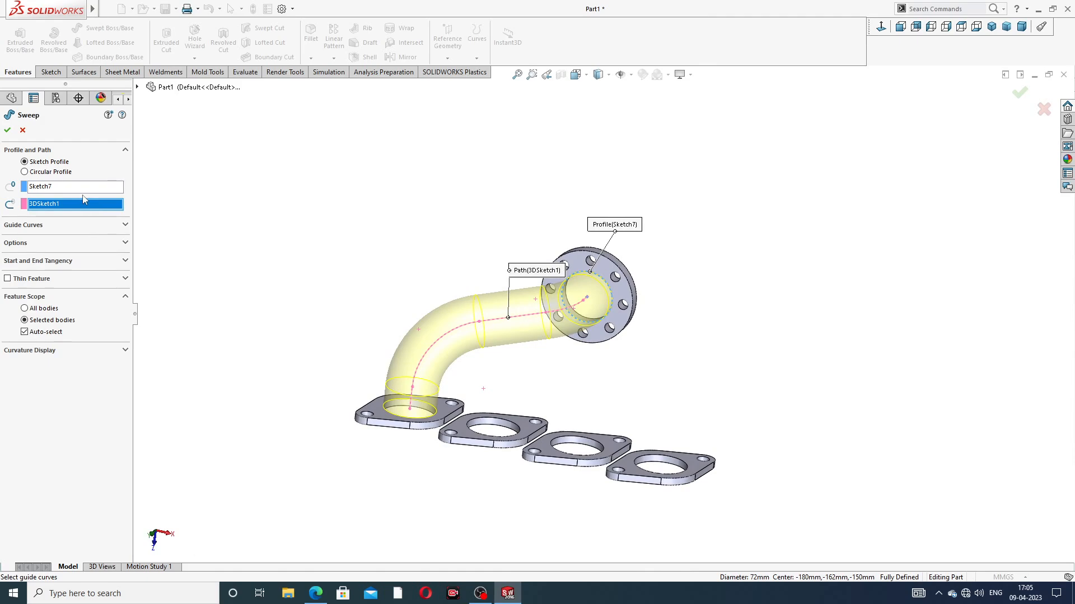
left_click(8, 132)
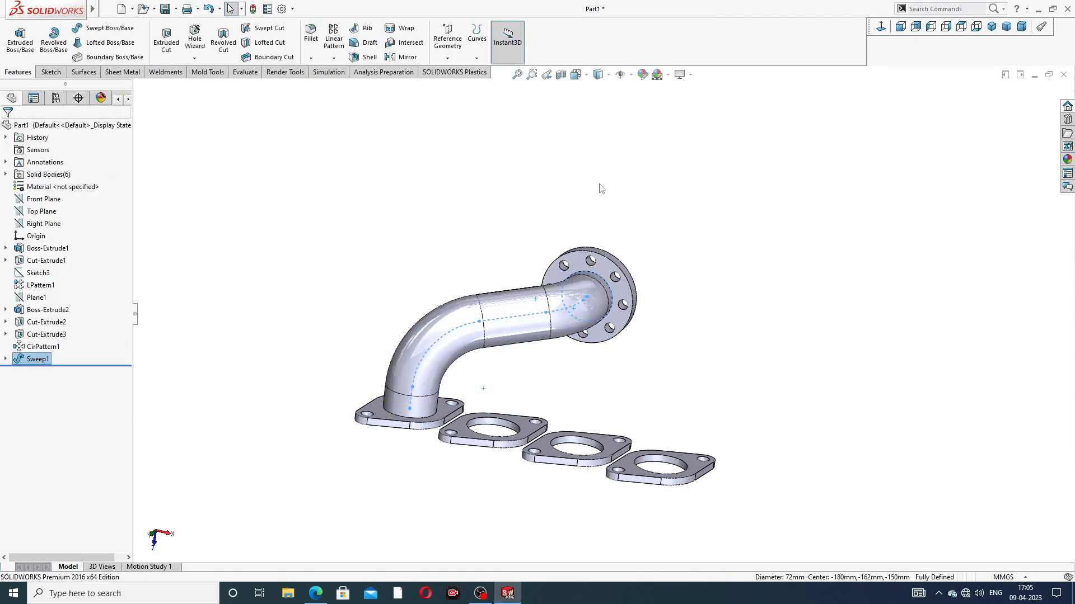
Step: Start a new 3D sketch for the second pipe's path
middle_click_drag(645, 358, 649, 256)
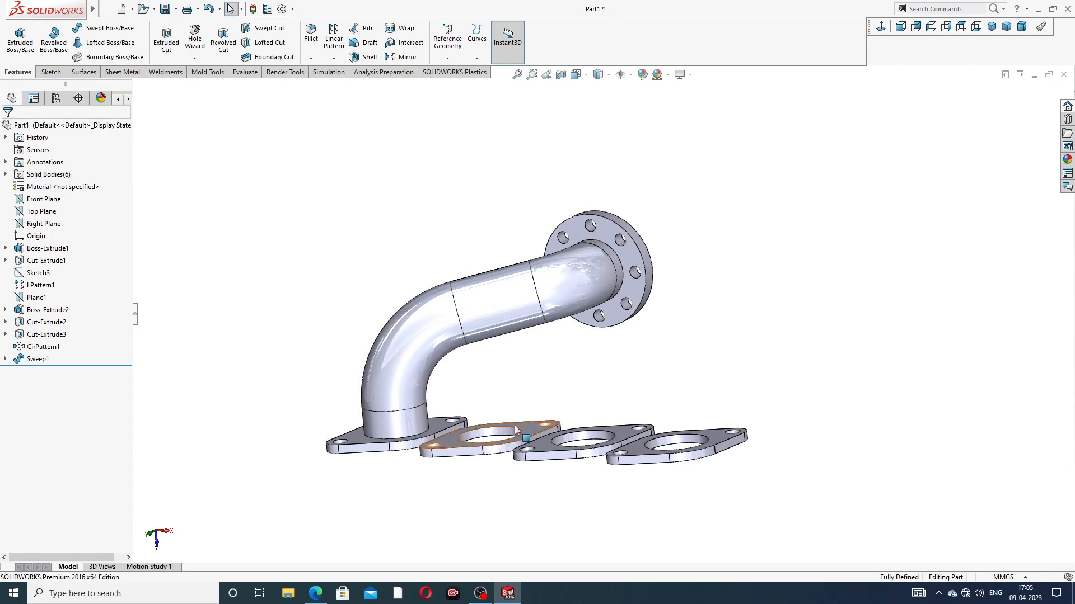
scroll(513, 425, "down", 2)
middle_click_drag(566, 309, 575, 343)
scroll(585, 302, "up", 3)
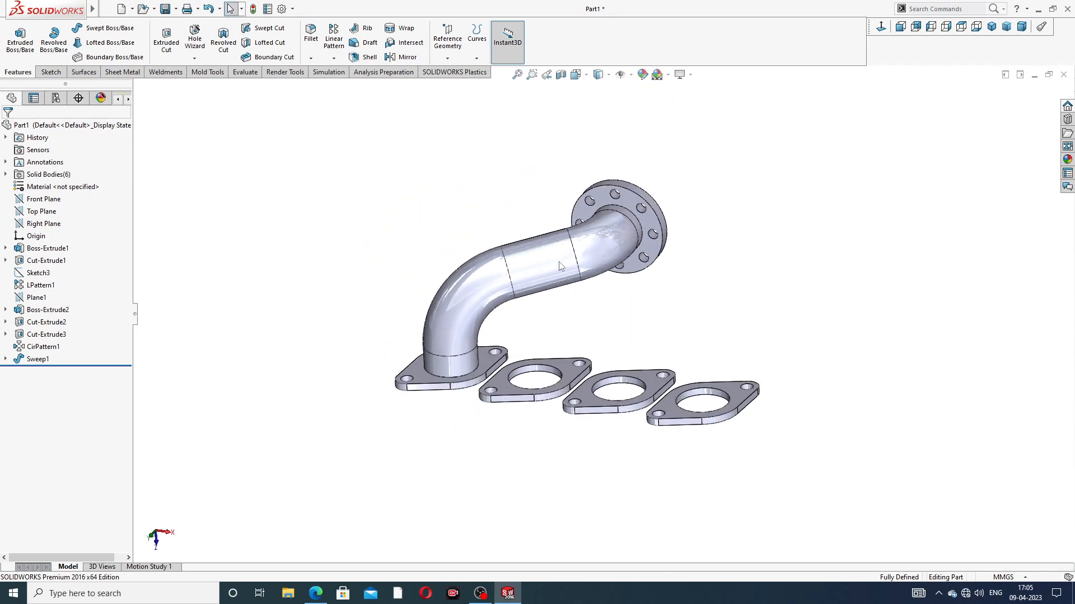
left_click(56, 73)
left_click(17, 58)
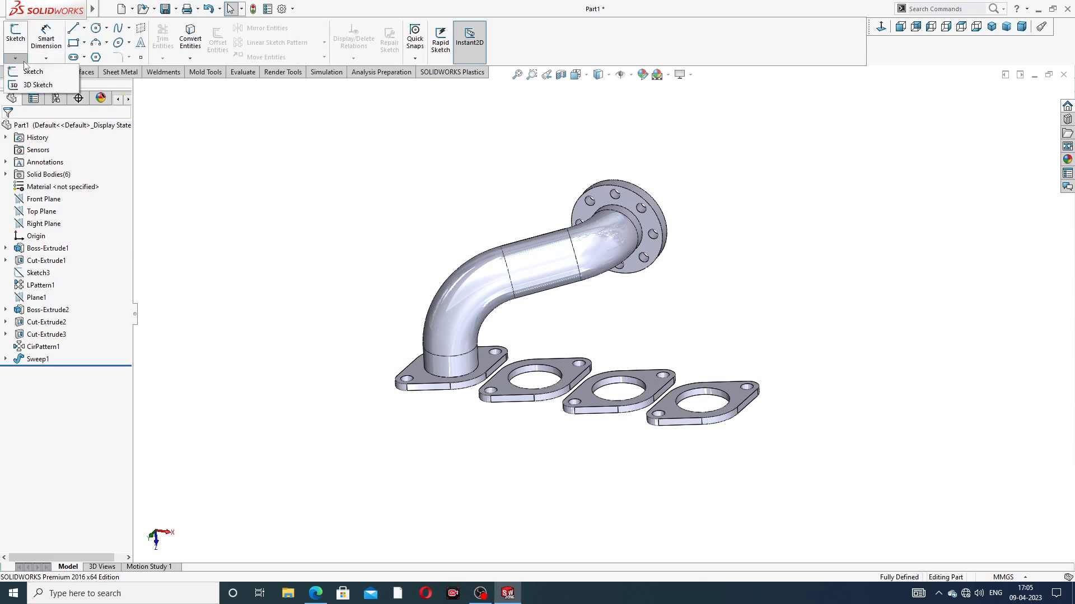
left_click(37, 85)
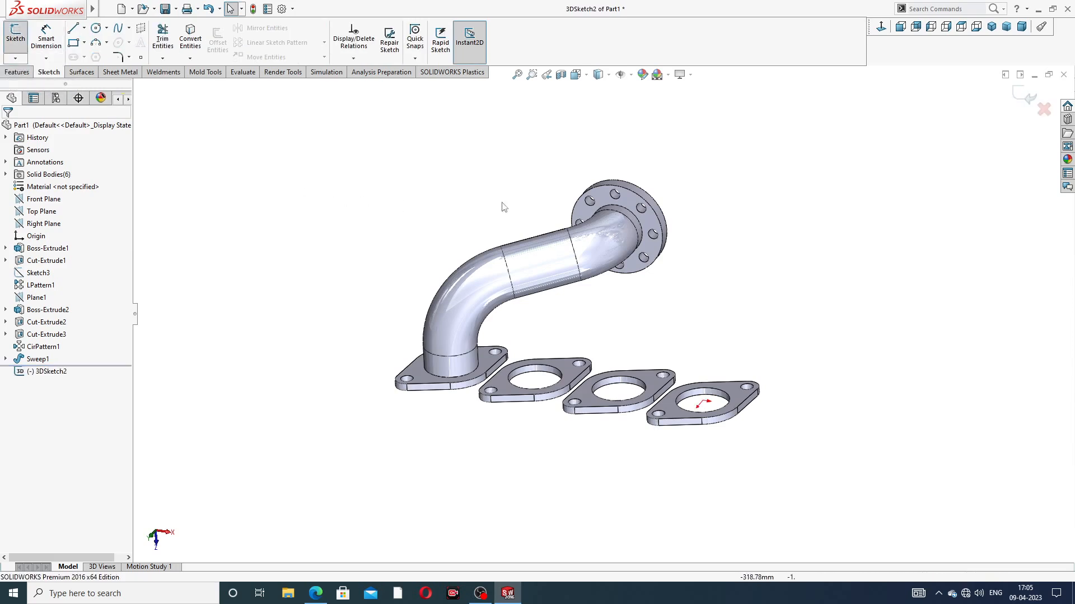
left_click(73, 28)
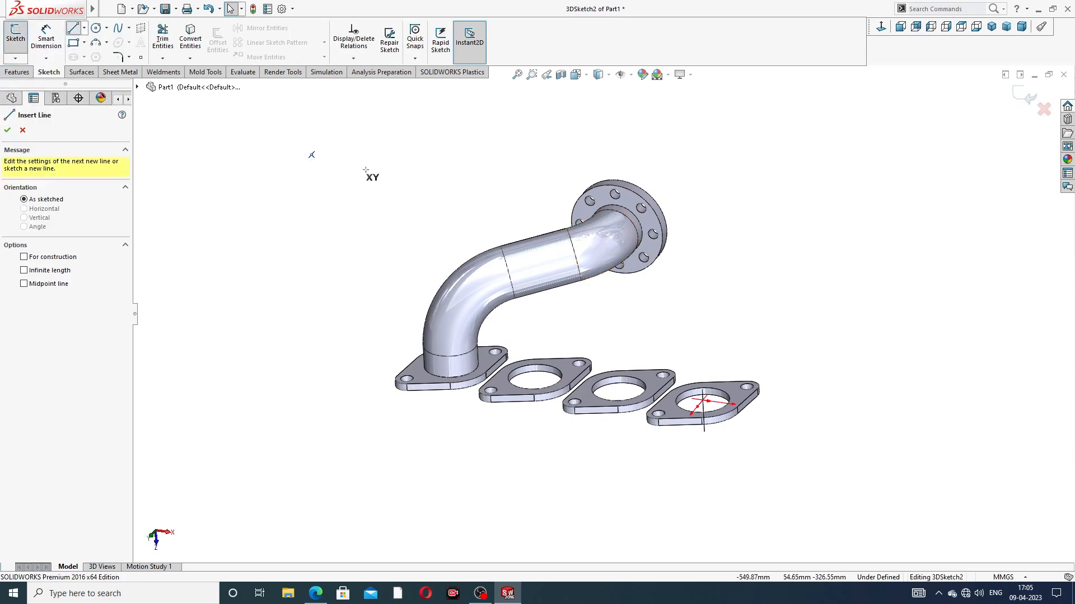
middle_click_drag(734, 185, 676, 263)
scroll(676, 263, "down", 4)
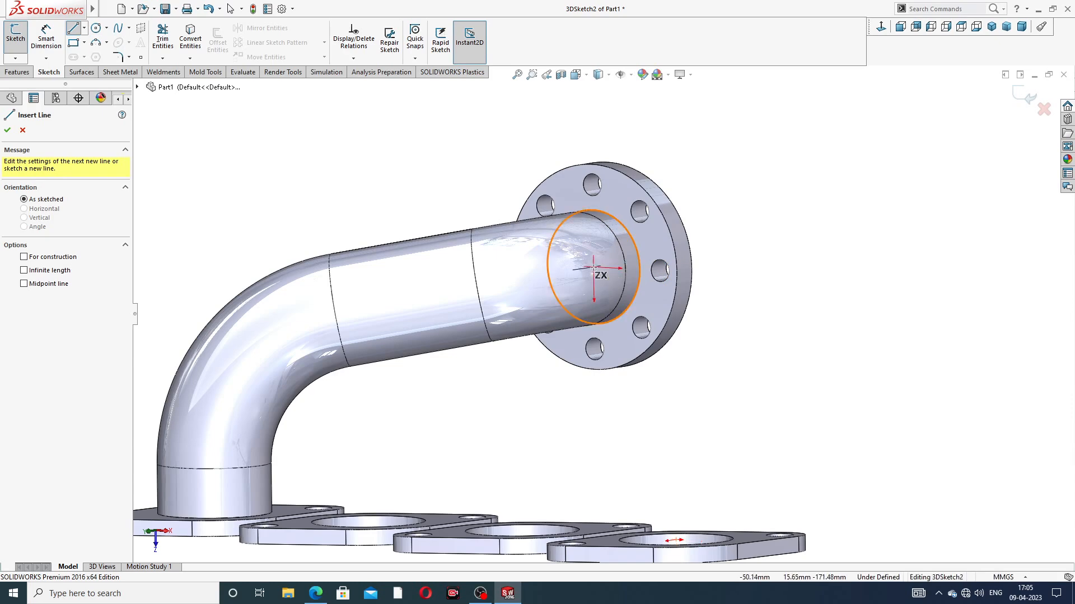
left_click(593, 269)
middle_click_drag(554, 305, 575, 284)
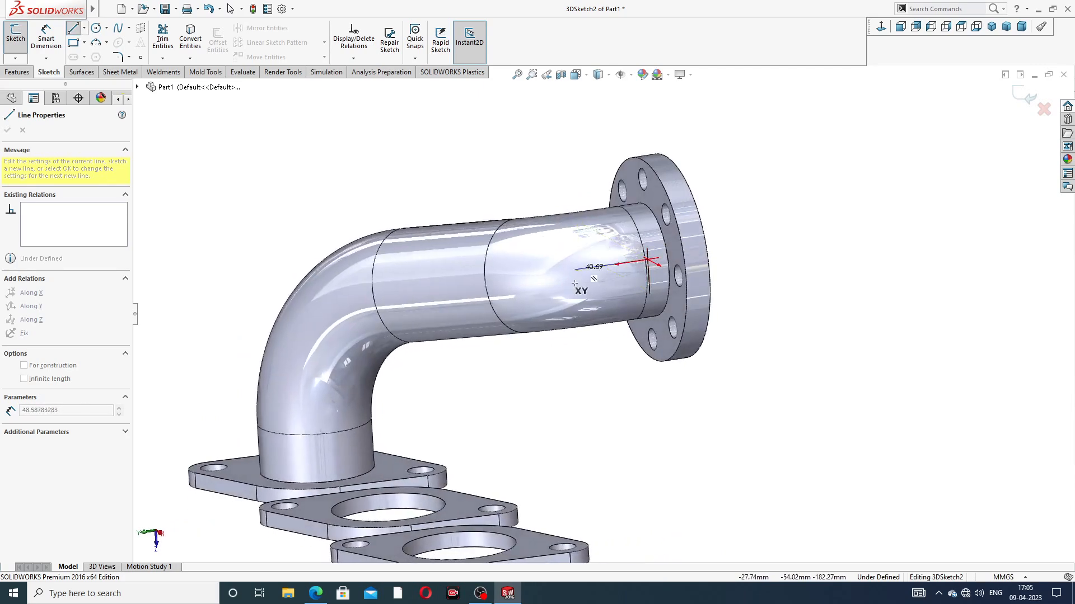
left_click(605, 264)
right_click(764, 190)
left_click(781, 202)
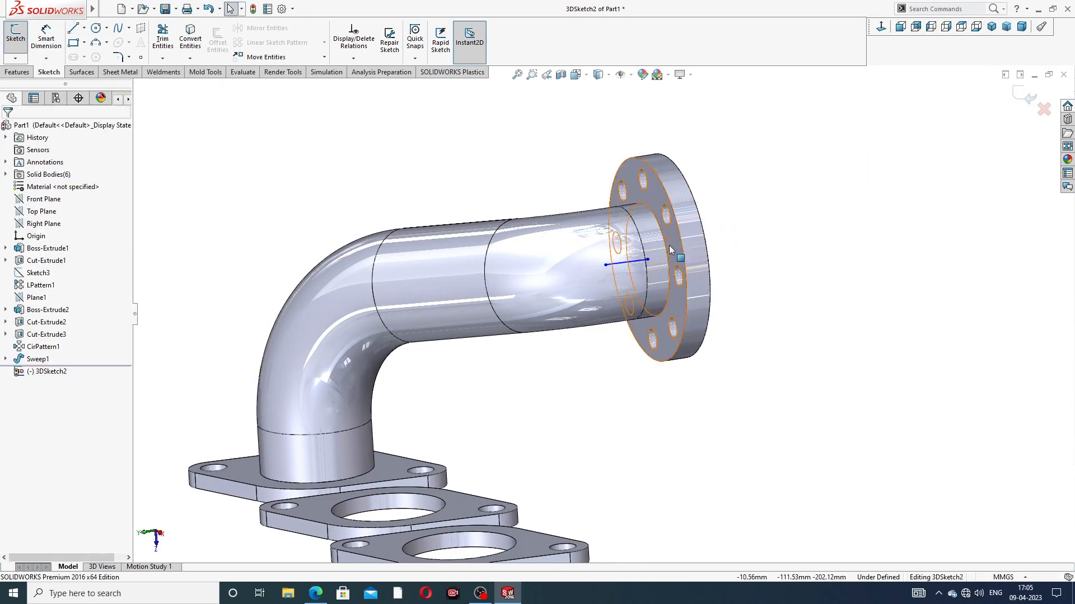
mouse_move(638, 257)
middle_mouse_down()
mouse_move(642, 273)
mouse_move(607, 271)
middle_mouse_up()
left_click(606, 268)
key("Delete")
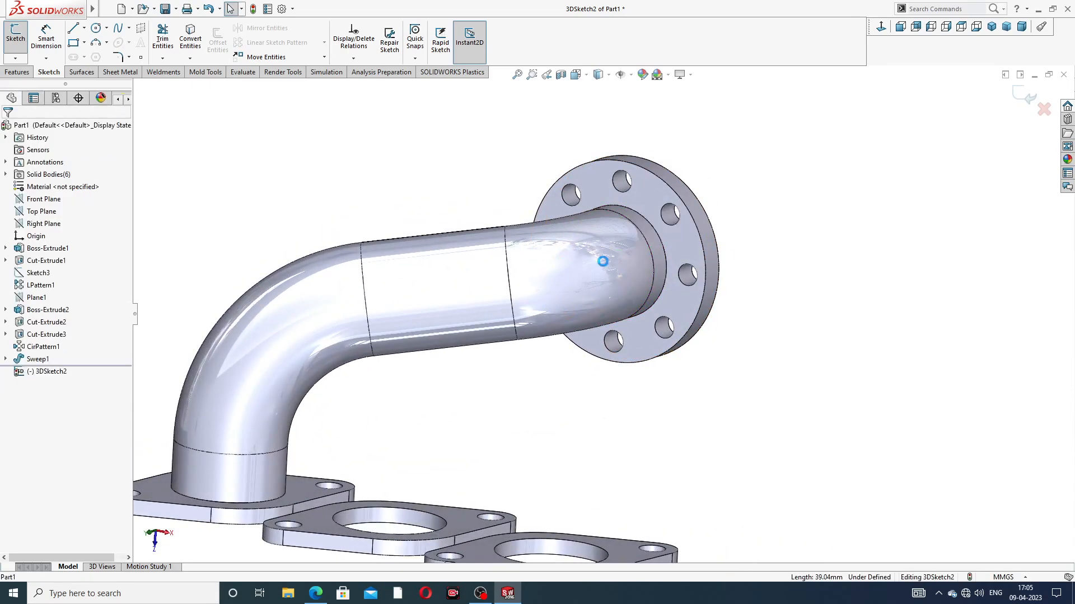
Step: Draw a short line from the collector flange's bore centre along its axis into the first pipe
left_click(75, 29)
scroll(628, 273, "up", 2)
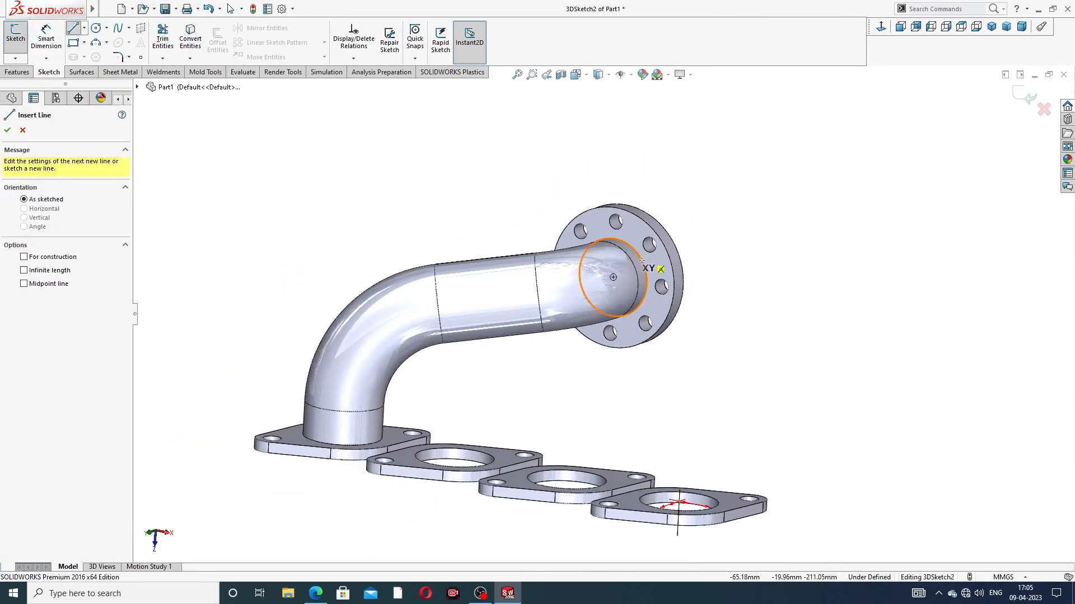
left_click(613, 278)
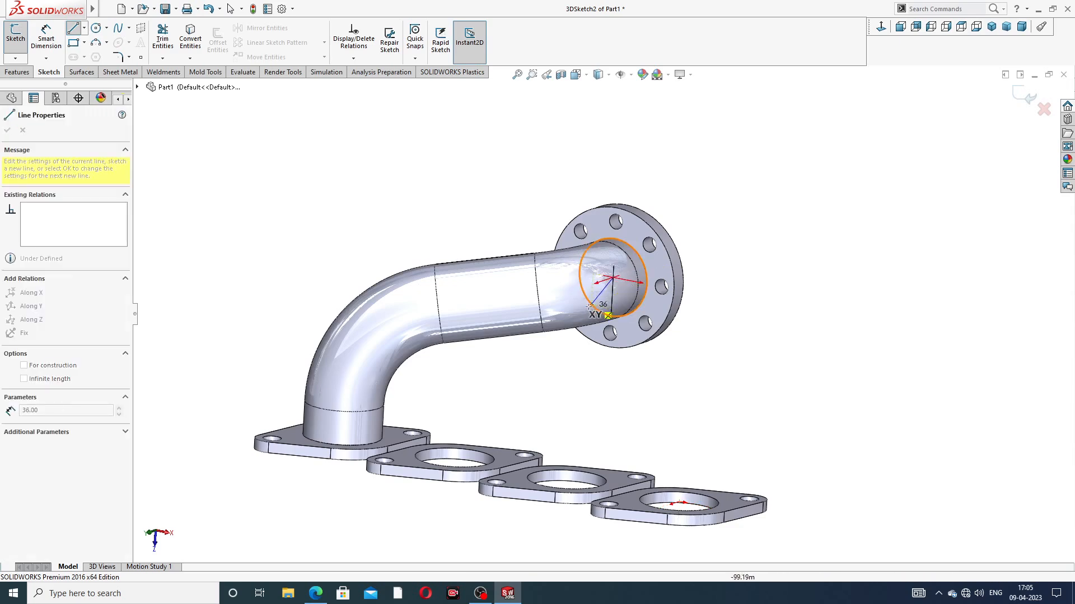
mouse_move(614, 277)
middle_mouse_down()
mouse_move(593, 283)
mouse_move(620, 289)
mouse_move(610, 298)
middle_mouse_up()
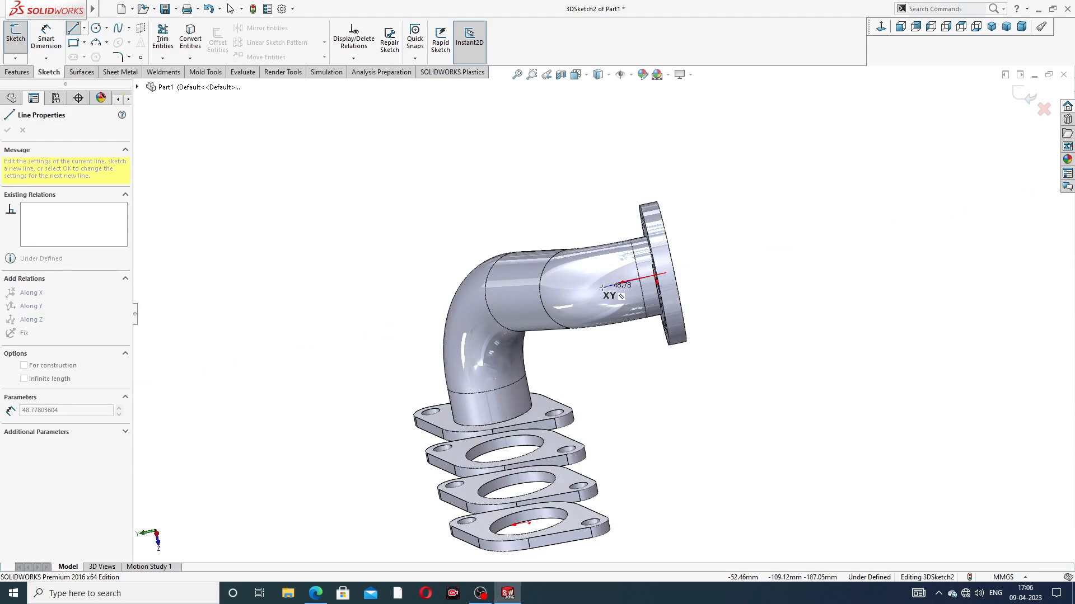
left_click(608, 285)
right_click(663, 183)
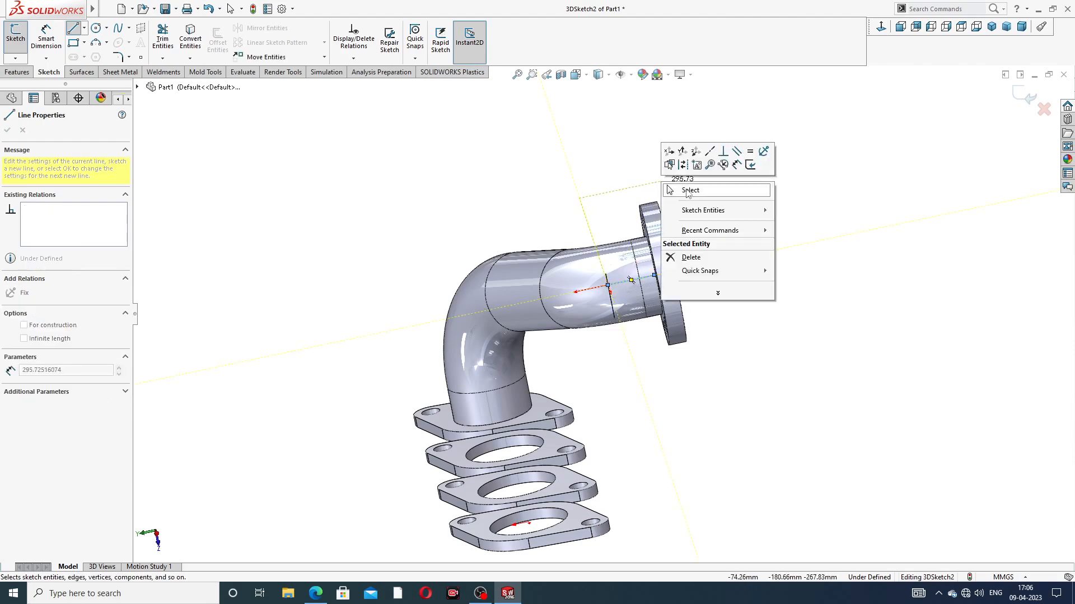
left_click(690, 190)
middle_click_drag(699, 241, 737, 255)
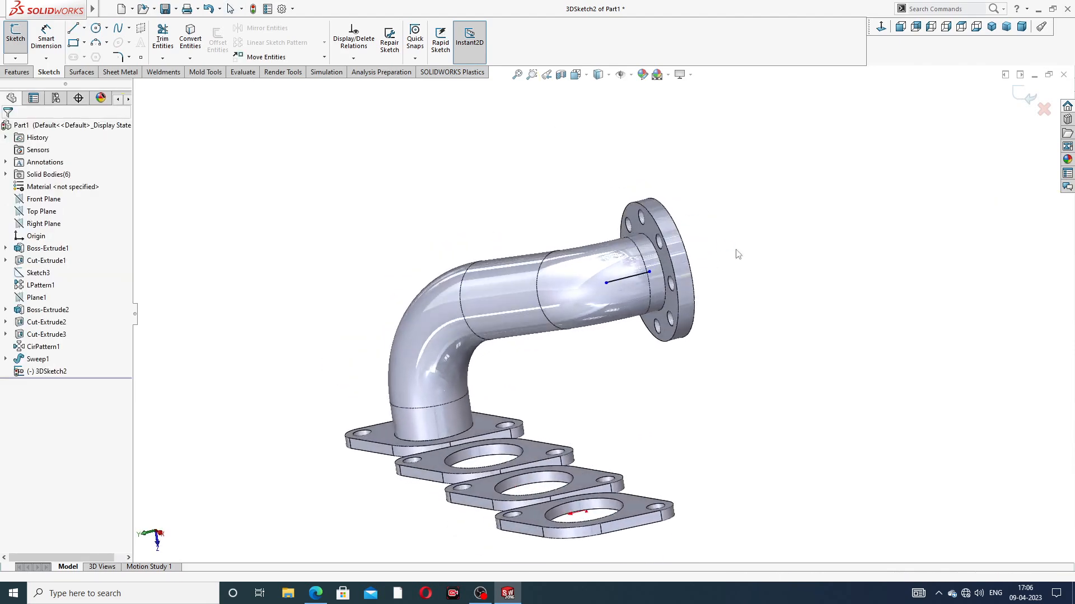
Step: Draw a vertical line upward from the bore centre of the port flange next to the first pipe
left_click(76, 31)
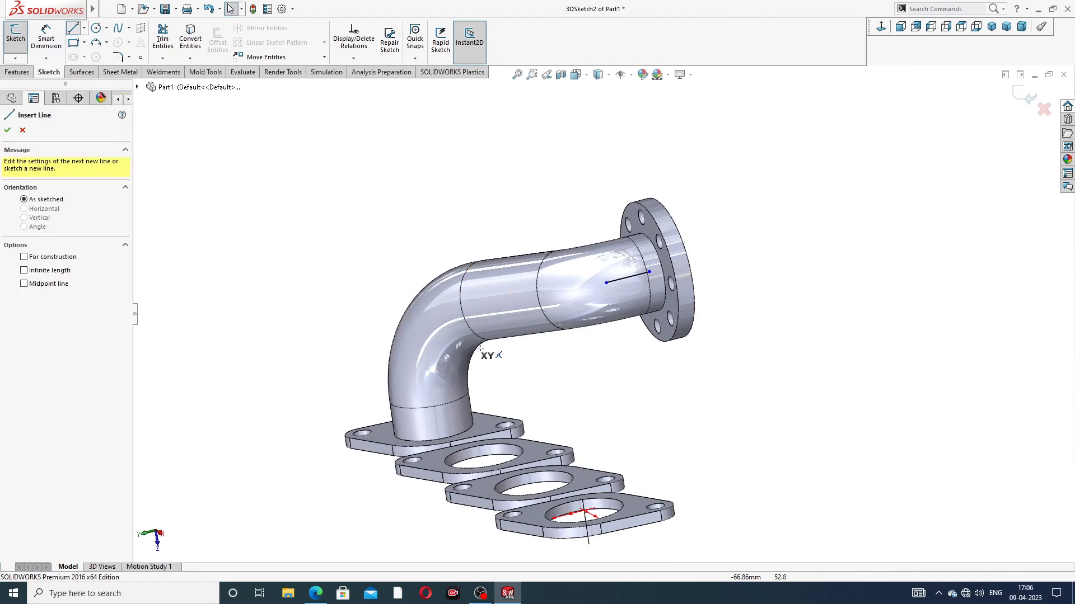
scroll(552, 396, "up", 3)
scroll(568, 343, "down", 6)
scroll(567, 343, "down", 2)
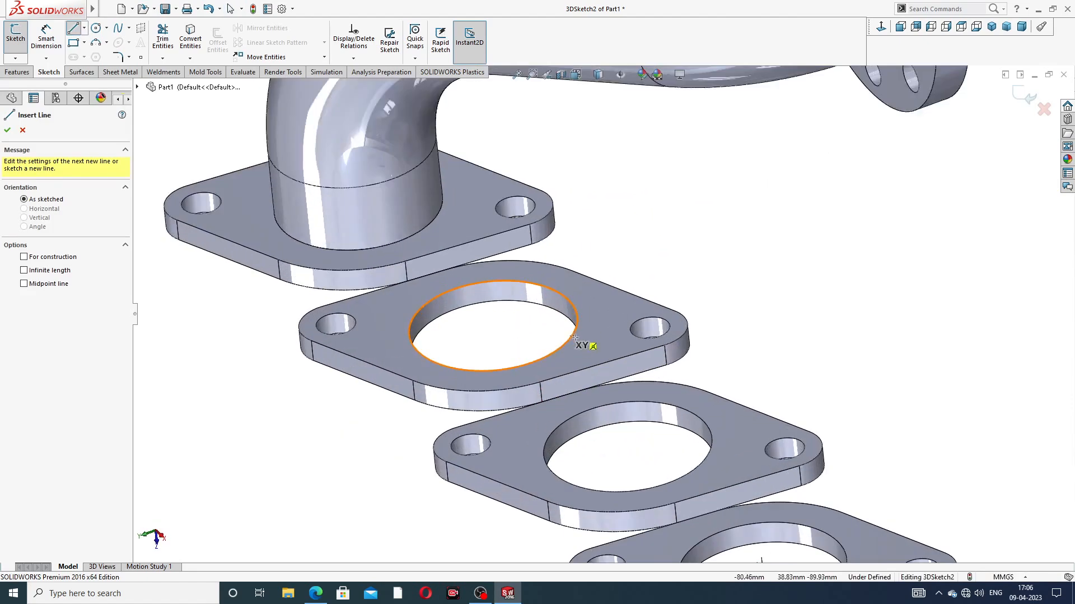
left_click(493, 326)
scroll(518, 254, "up", 2)
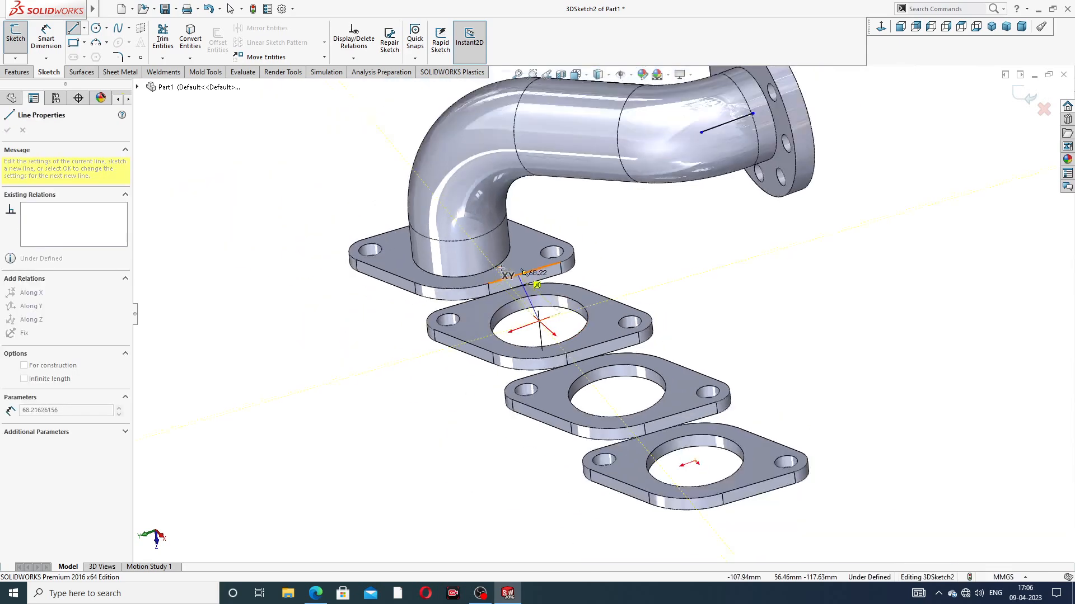
middle_click_drag(533, 258, 552, 180)
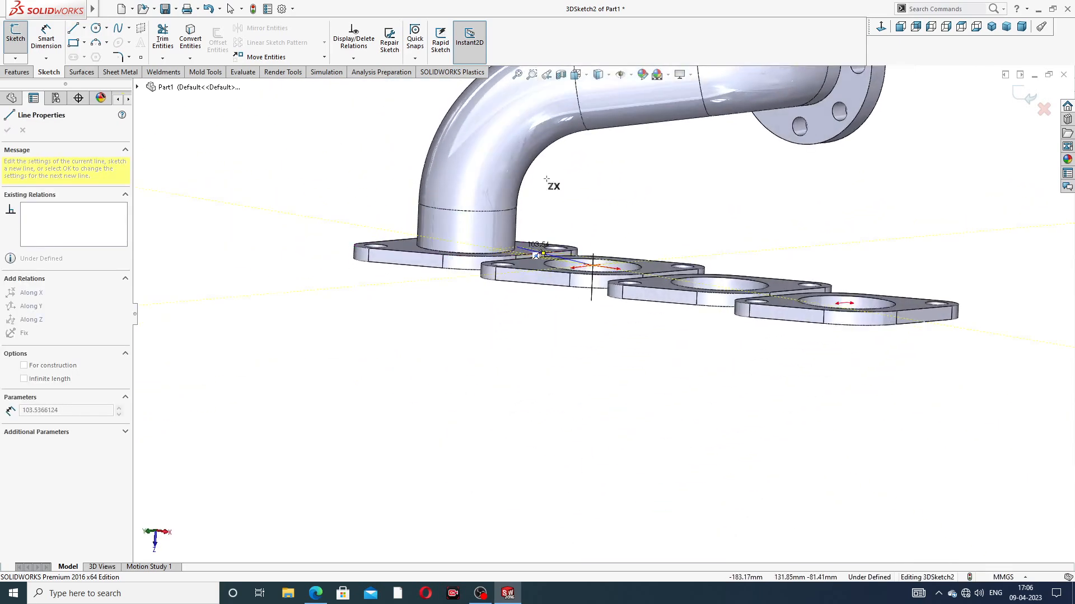
left_click(595, 207)
right_click(660, 148)
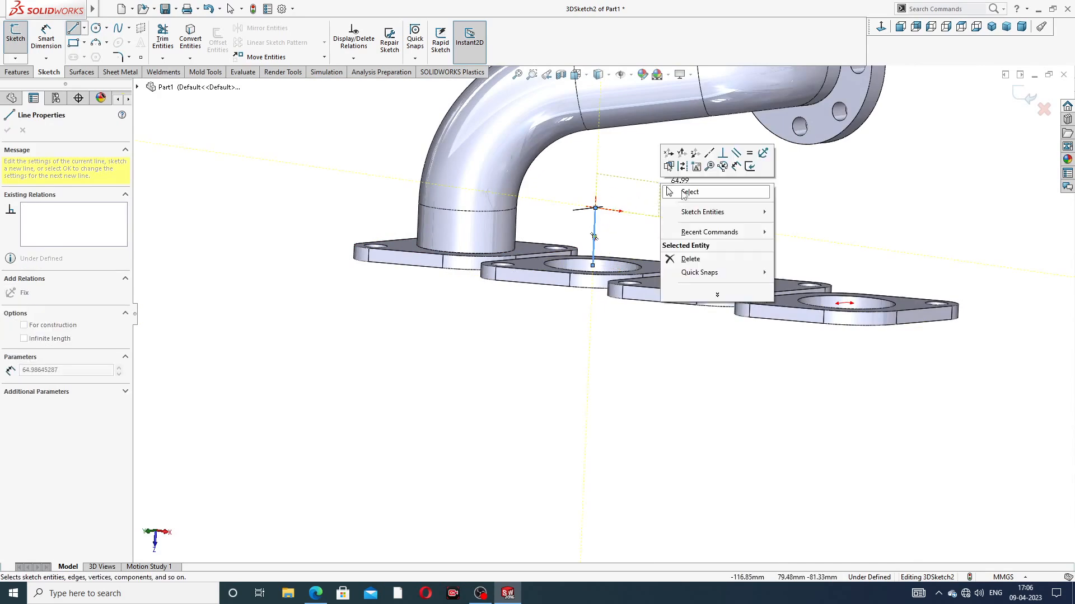
left_click(686, 193)
middle_click_drag(677, 170, 492, 193)
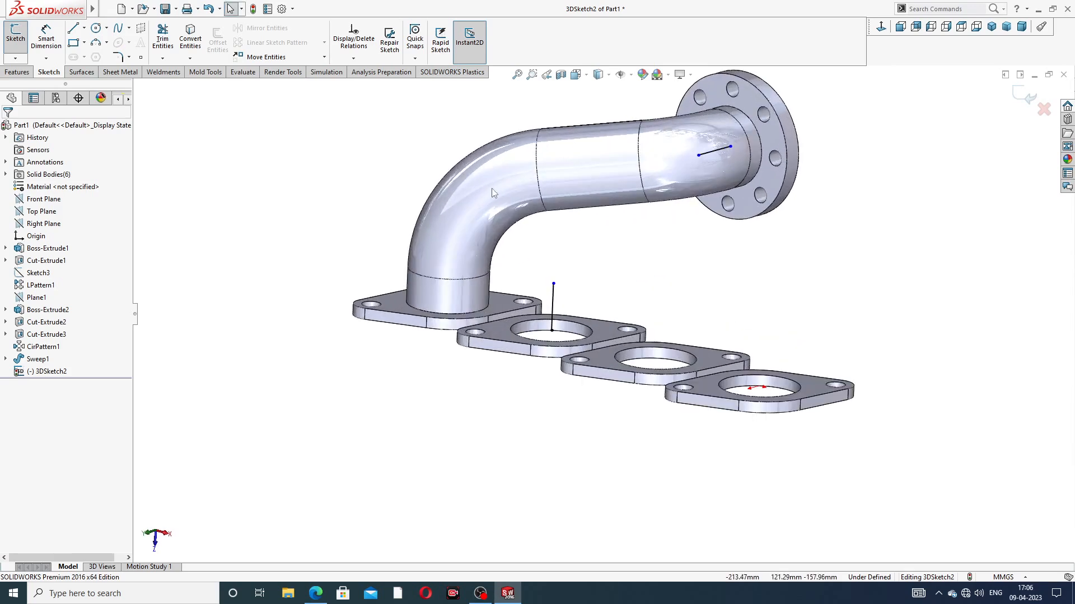
Step: Draw a line joining the upper end of the vertical port line to the free inner end of the collector flange's axis line
left_click(78, 30)
left_click(555, 283)
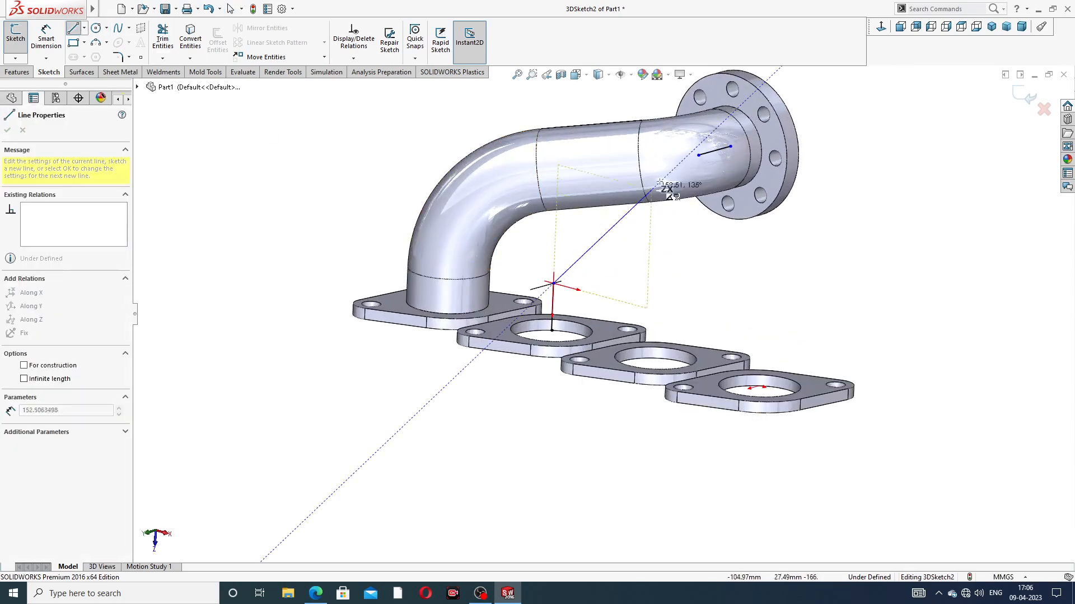
left_click(699, 155)
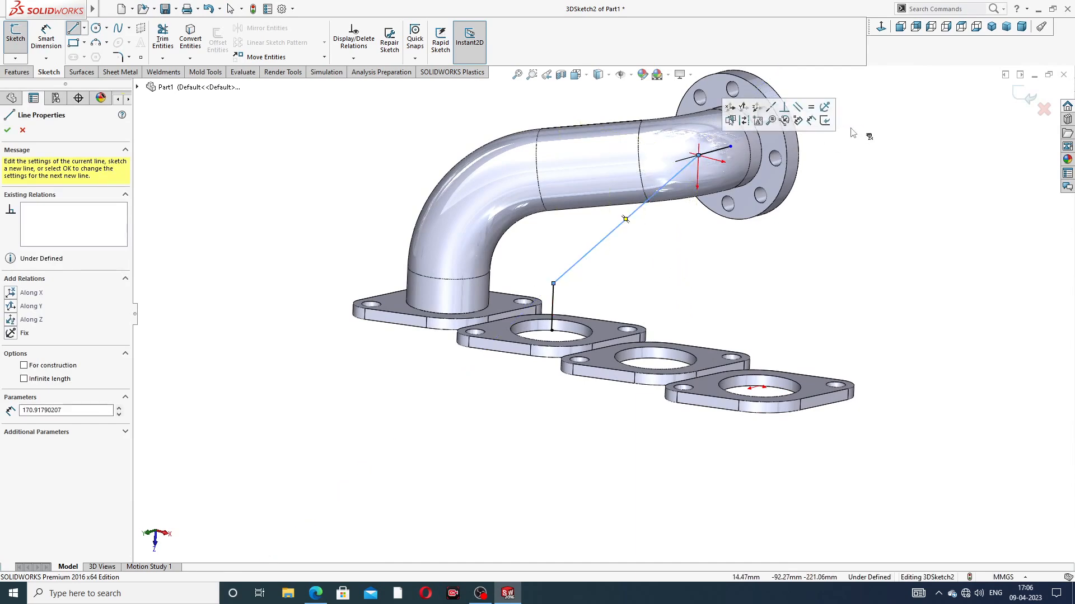
right_click(857, 134)
left_click(884, 140)
scroll(755, 151, "down", 10)
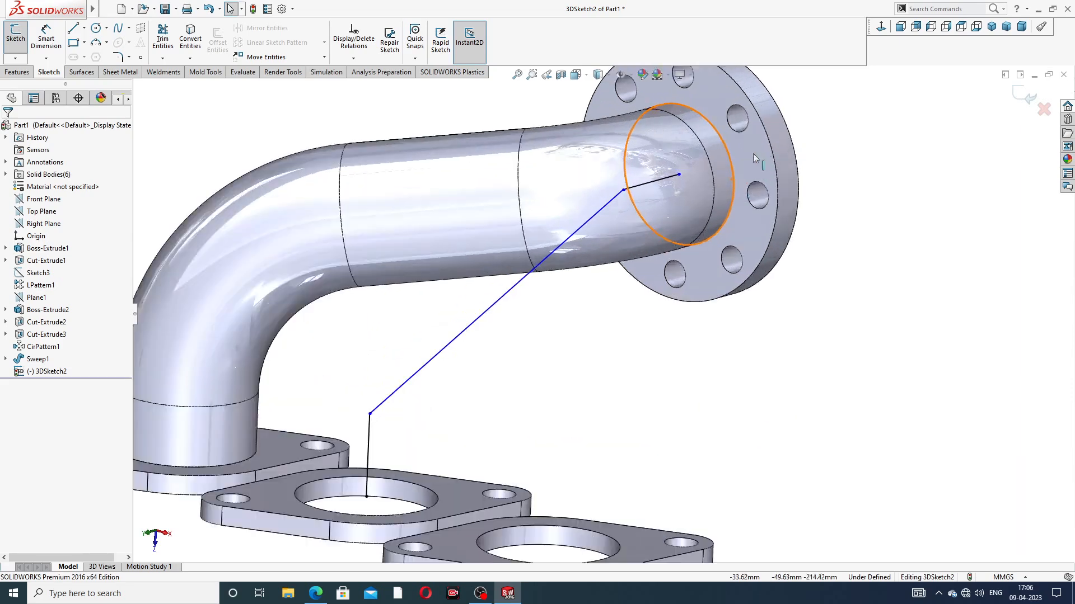
scroll(615, 263, "down", 5)
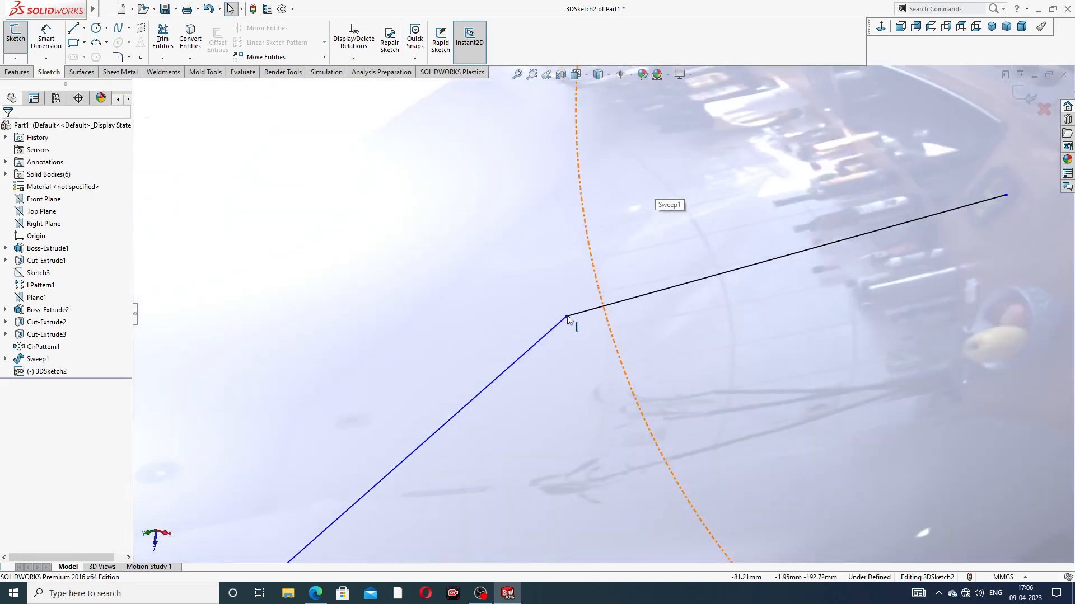
scroll(633, 305, "up", 3)
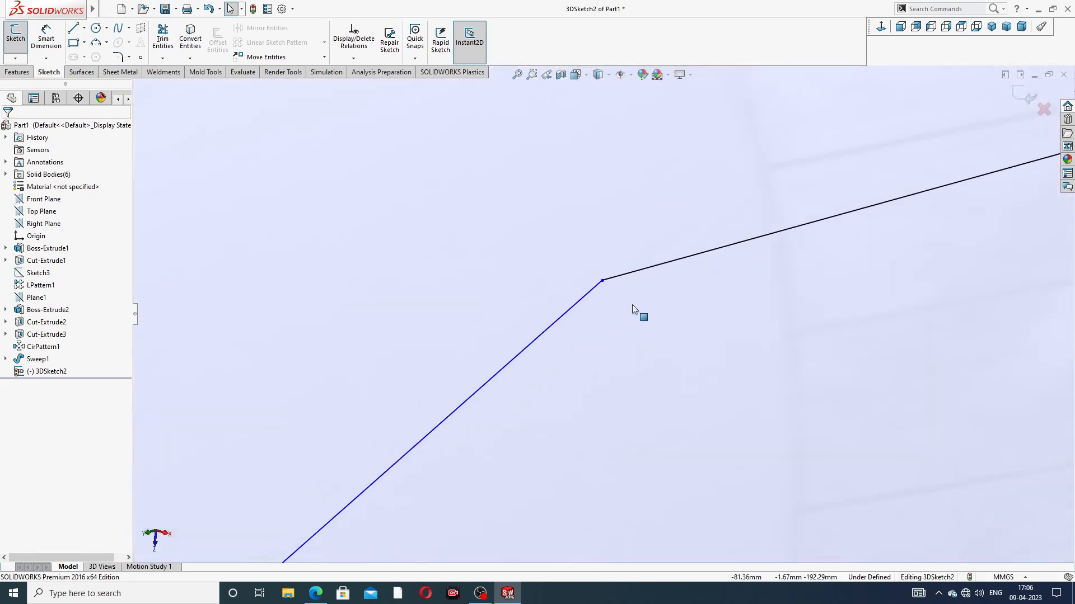
scroll(645, 300, "up", 5)
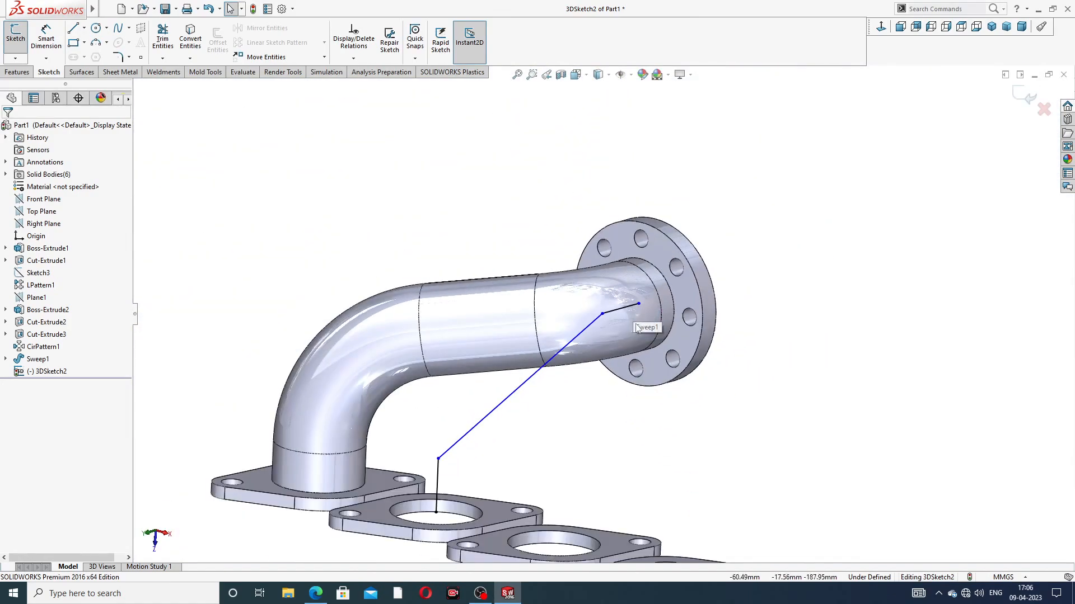
scroll(564, 441, "up", 4)
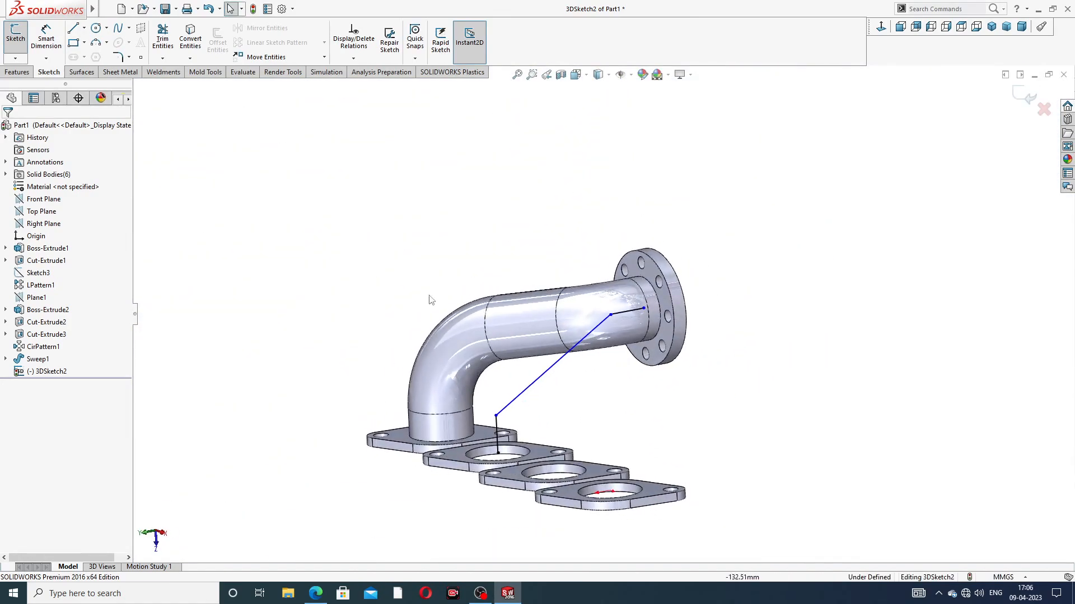
Step: Dimension the vertical line above the second port flange to 114 mm
left_click(44, 48)
scroll(551, 453, "down", 3)
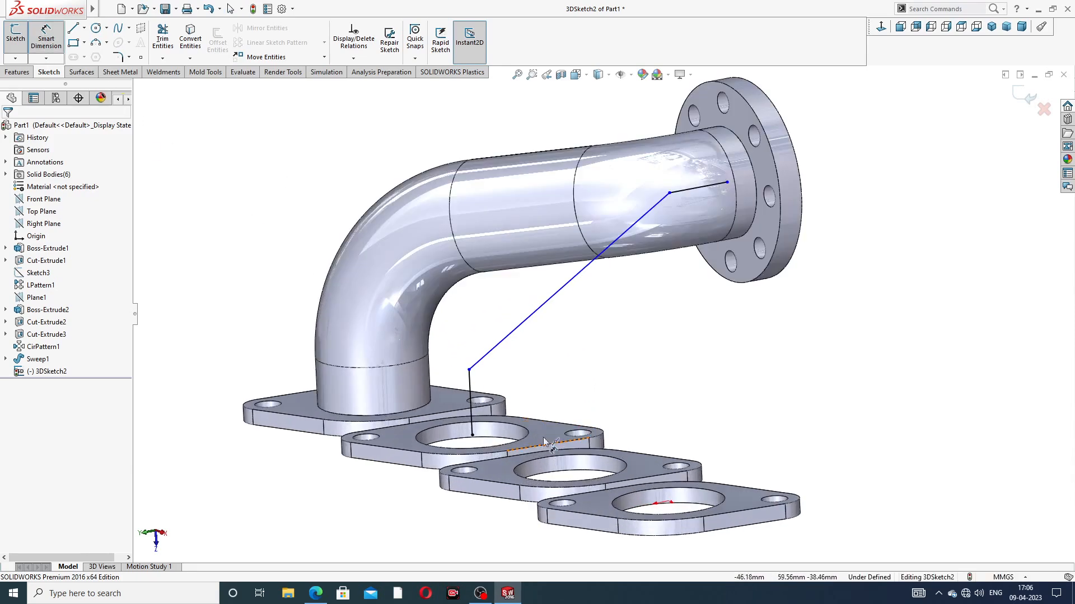
left_click(470, 380)
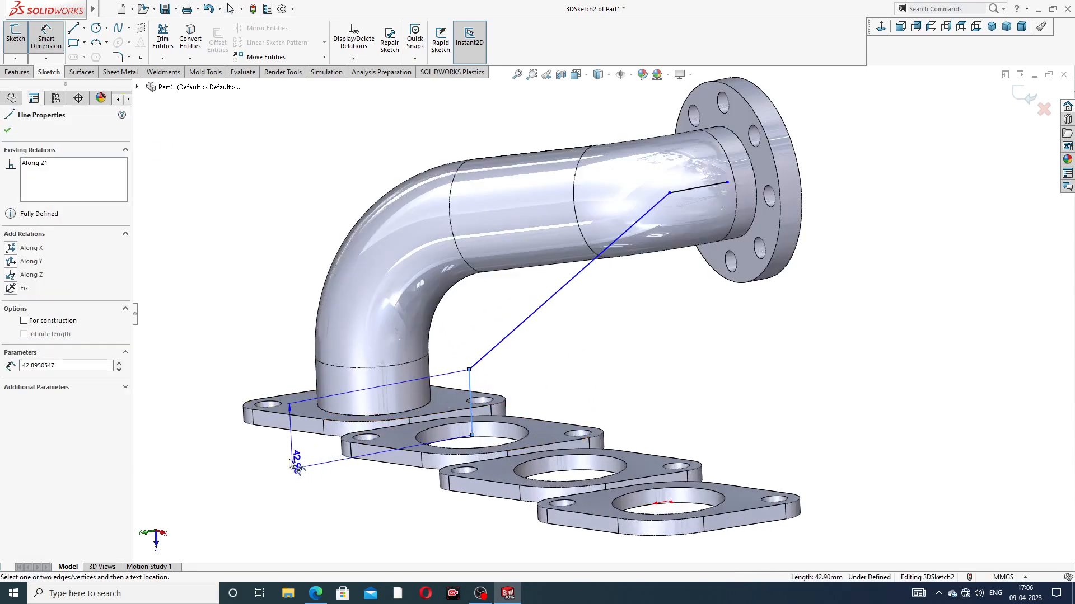
left_click(288, 454)
type("114")
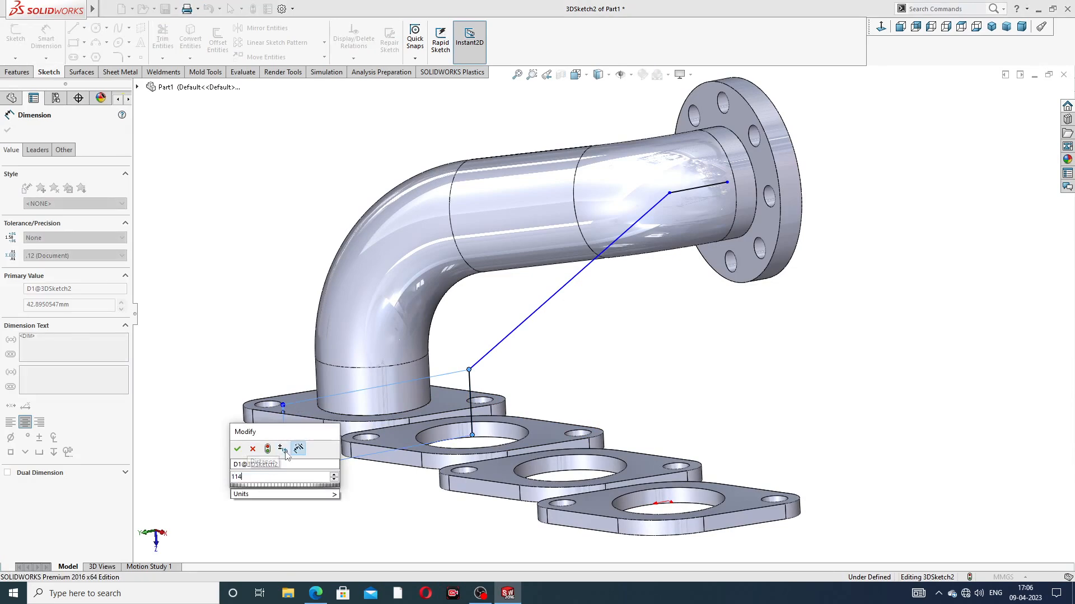
key("Return")
left_click(588, 367)
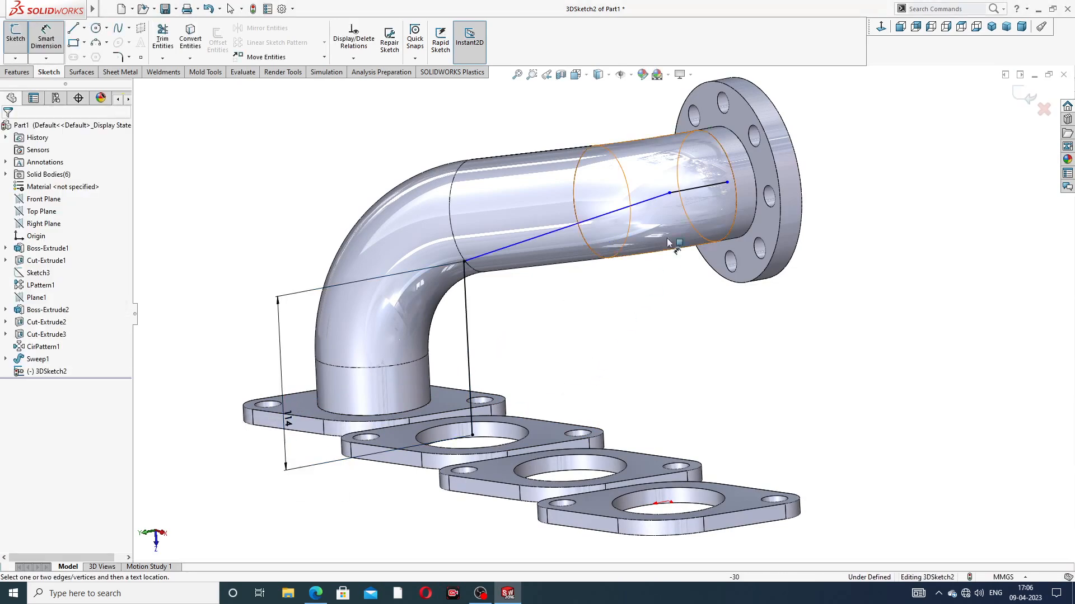
Step: Dimension the short line along the collector flange's axis to 54 mm
scroll(698, 200, "up", 2)
scroll(699, 201, "up", 3)
left_click(643, 249)
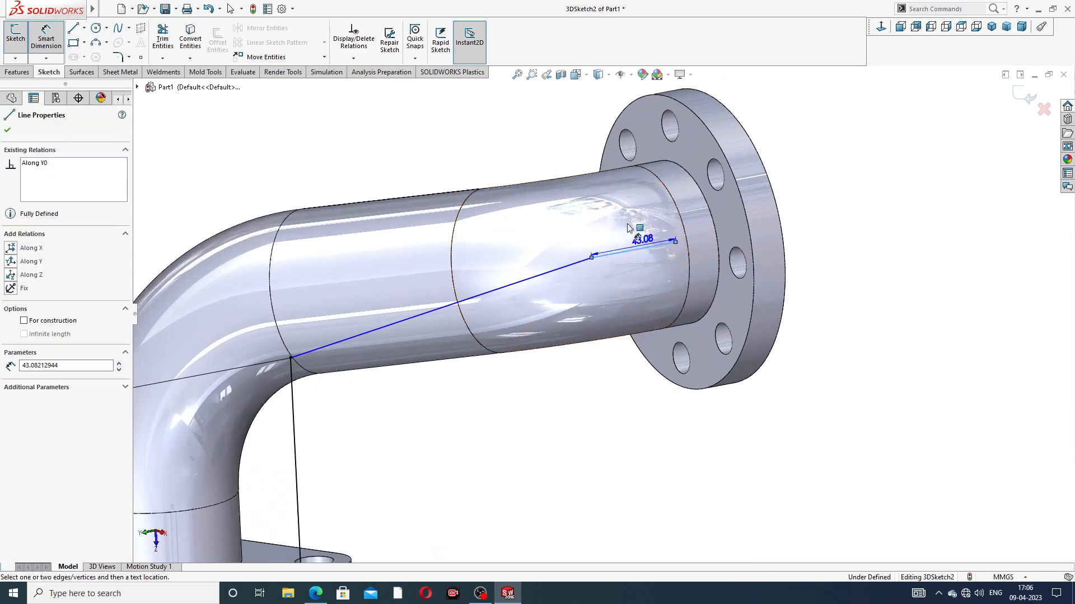
left_click(553, 145)
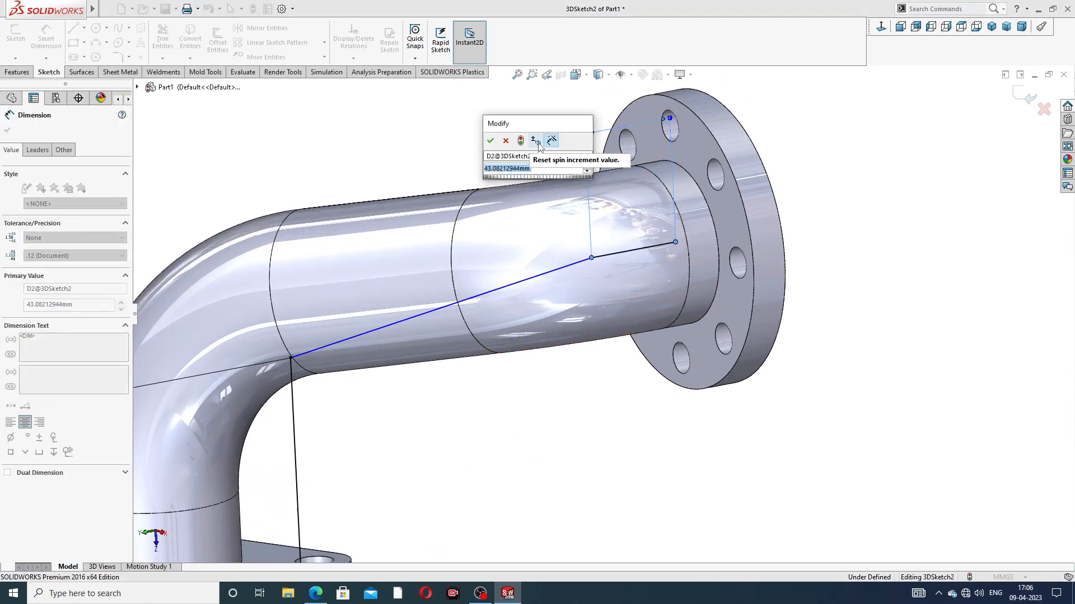
type("54")
key("Return")
left_click(868, 168)
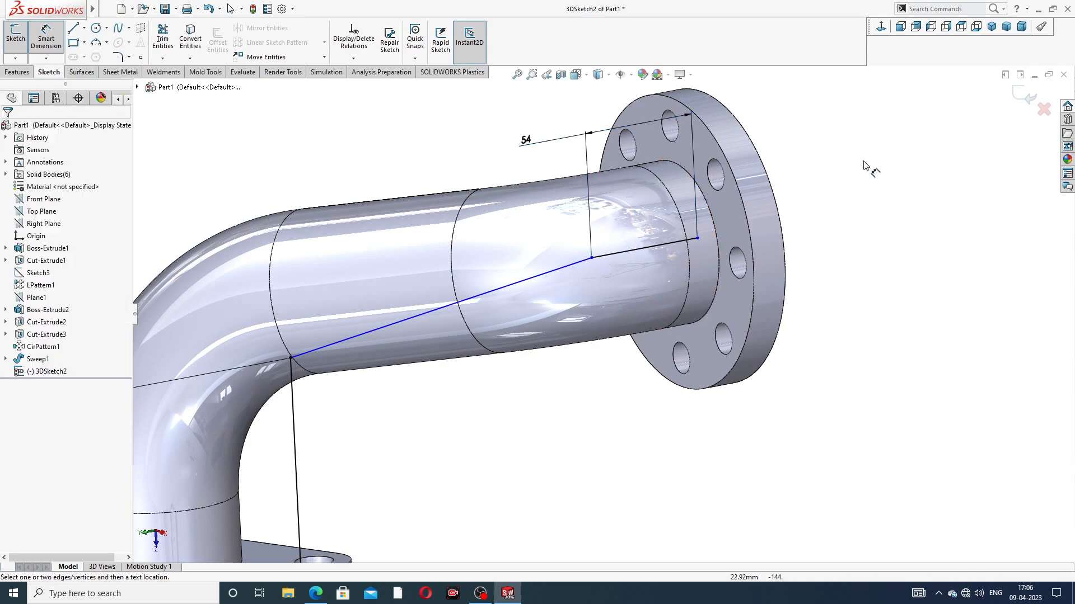
scroll(817, 173, "up", 3)
right_click(766, 185)
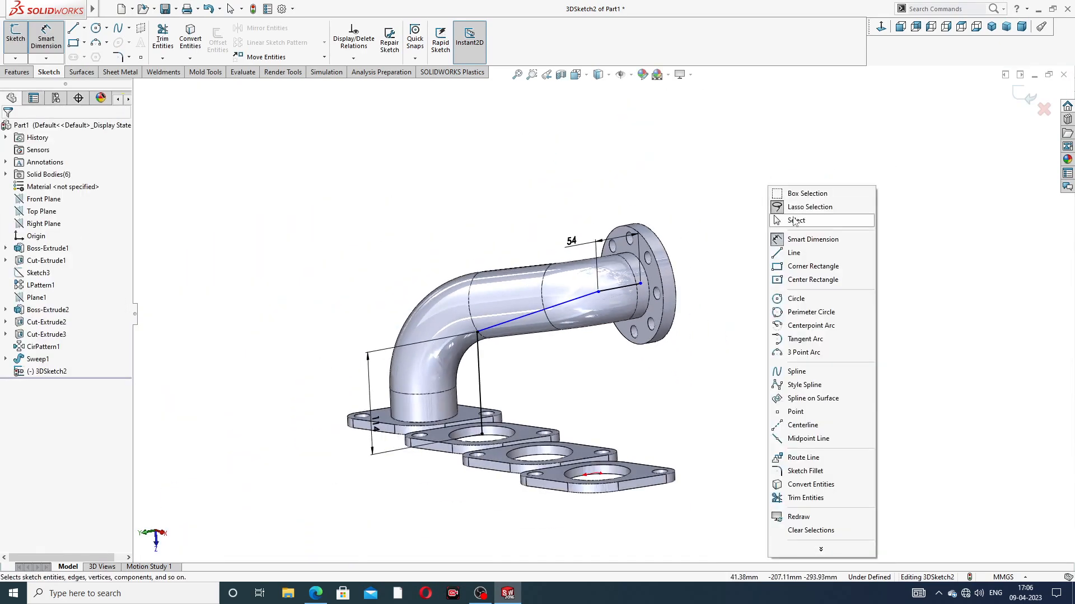
left_click(784, 220)
Step: Snap the outer end of the 54 mm line onto the collector flange's bore centre to fully define the path
scroll(648, 278, "up", 3)
scroll(648, 279, "up", 3)
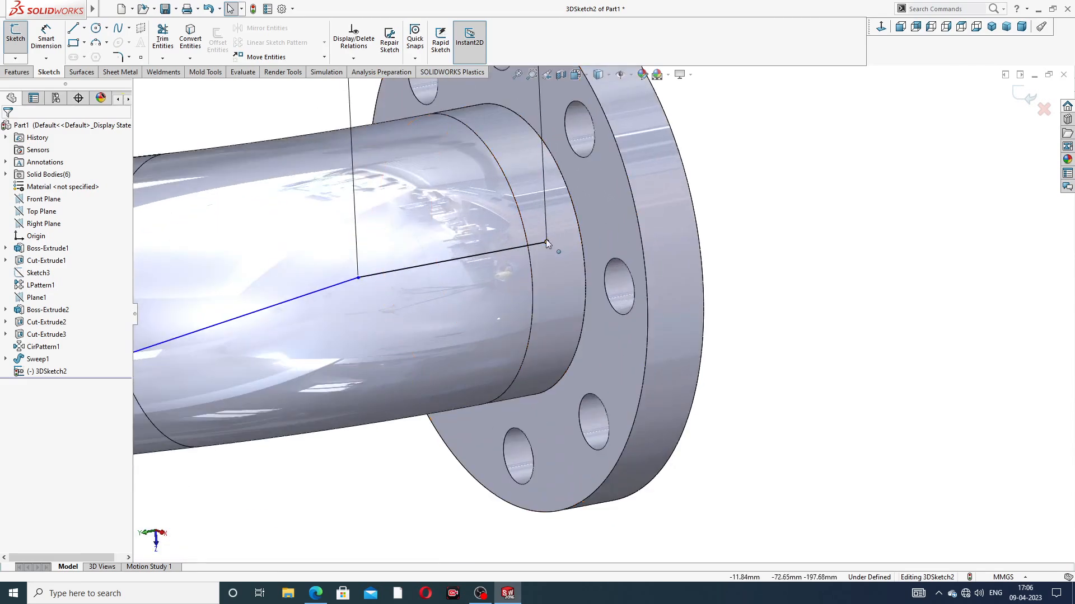
mouse_move(547, 243)
left_mouse_down()
mouse_move(580, 226)
mouse_move(510, 248)
left_mouse_up()
key("Escape")
scroll(576, 274, "up", 6)
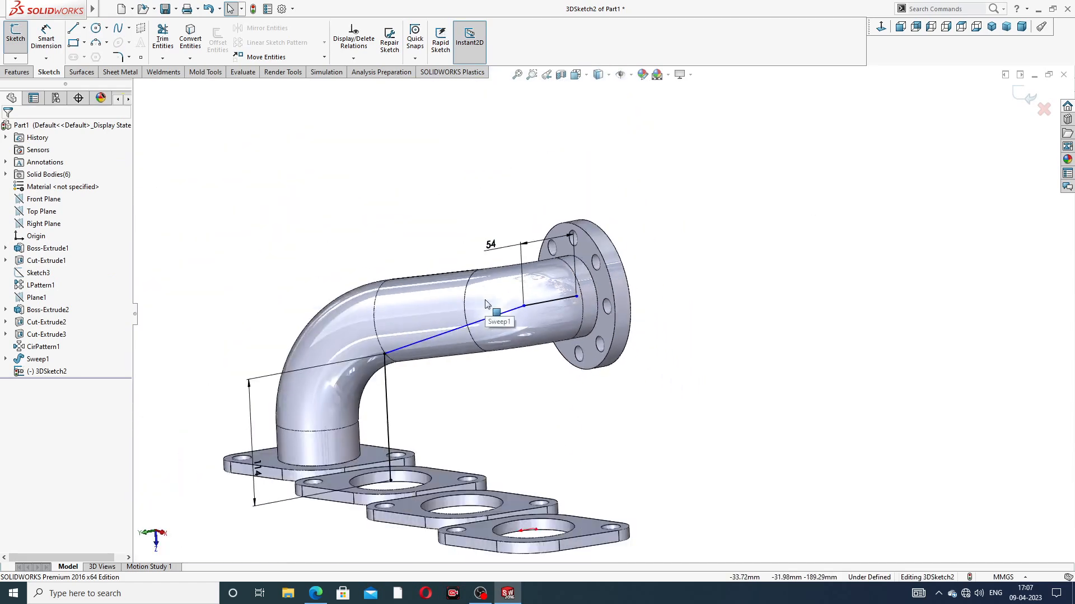
scroll(445, 371, "down", 2)
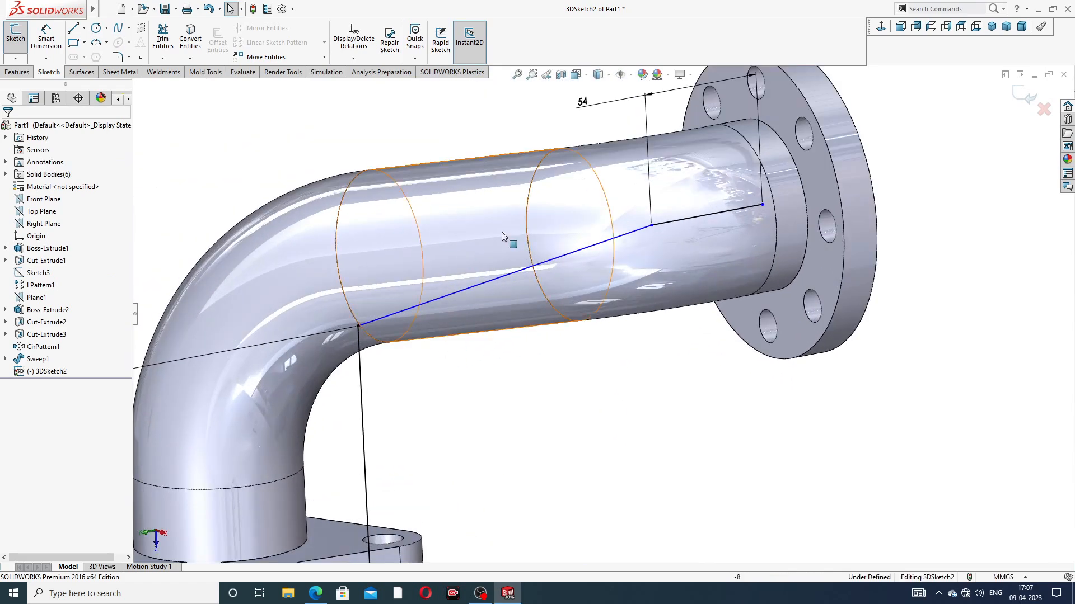
scroll(714, 229, "down", 2)
scroll(714, 230, "down", 2)
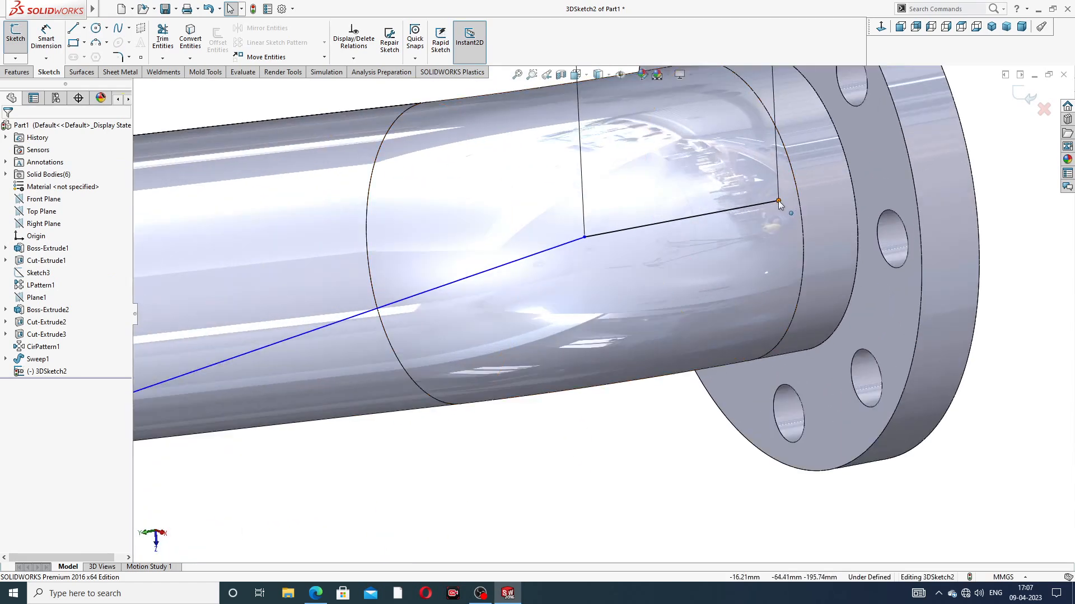
left_click(779, 201)
mouse_move(788, 199)
left_mouse_down()
mouse_move(852, 186)
mouse_move(780, 200)
left_mouse_up()
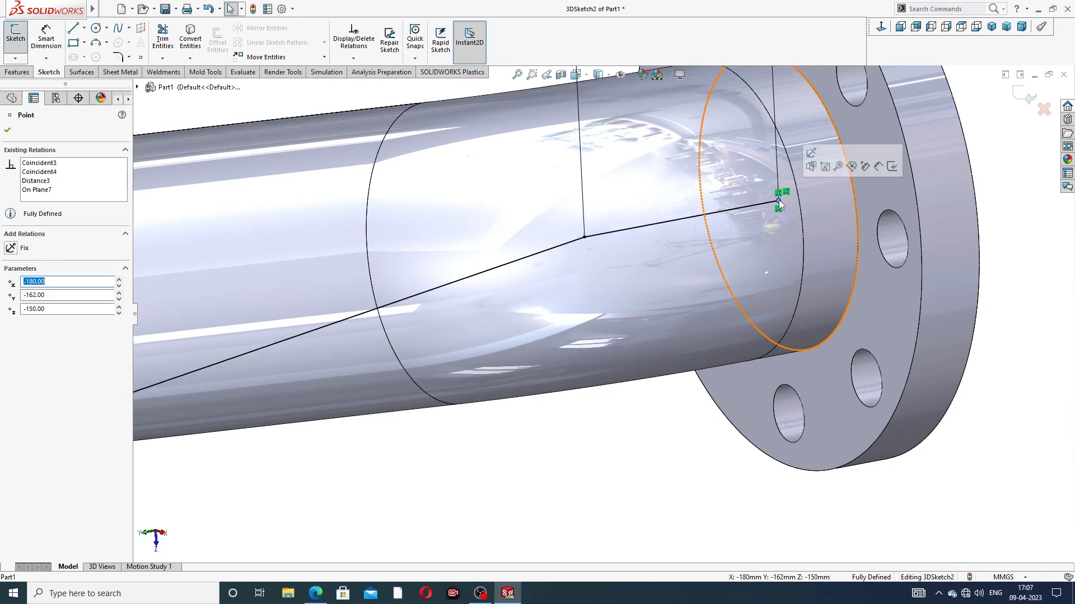
left_click(1005, 191)
scroll(619, 284, "up", 6)
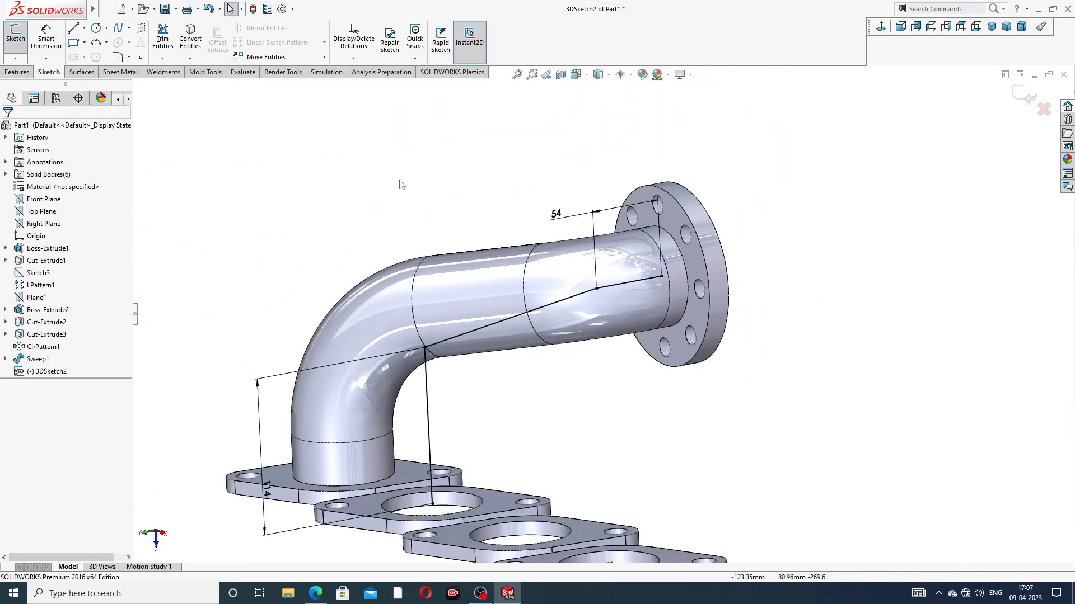
Step: Fillet the path's corner near the collector at 68 mm and the corner above the port at 98 mm, then close the 3D sketch
left_click(118, 57)
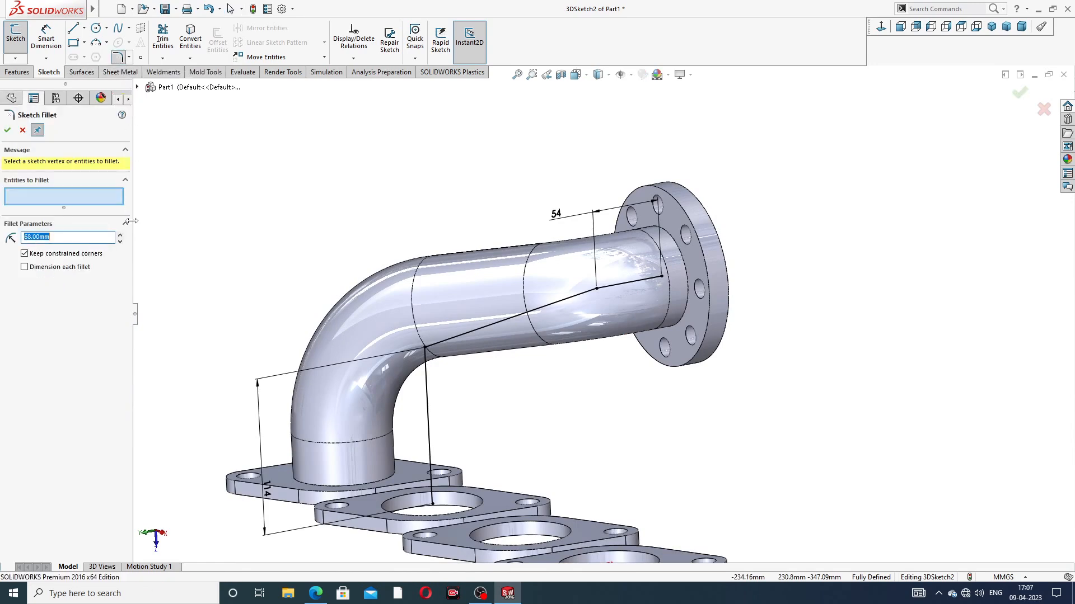
left_click(599, 289)
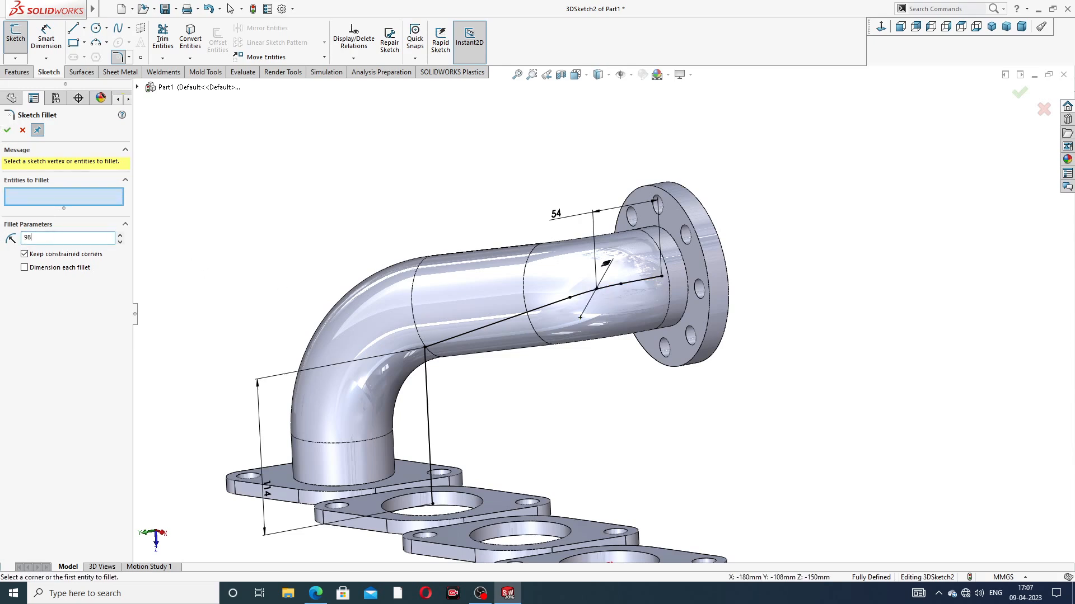
left_click(431, 348)
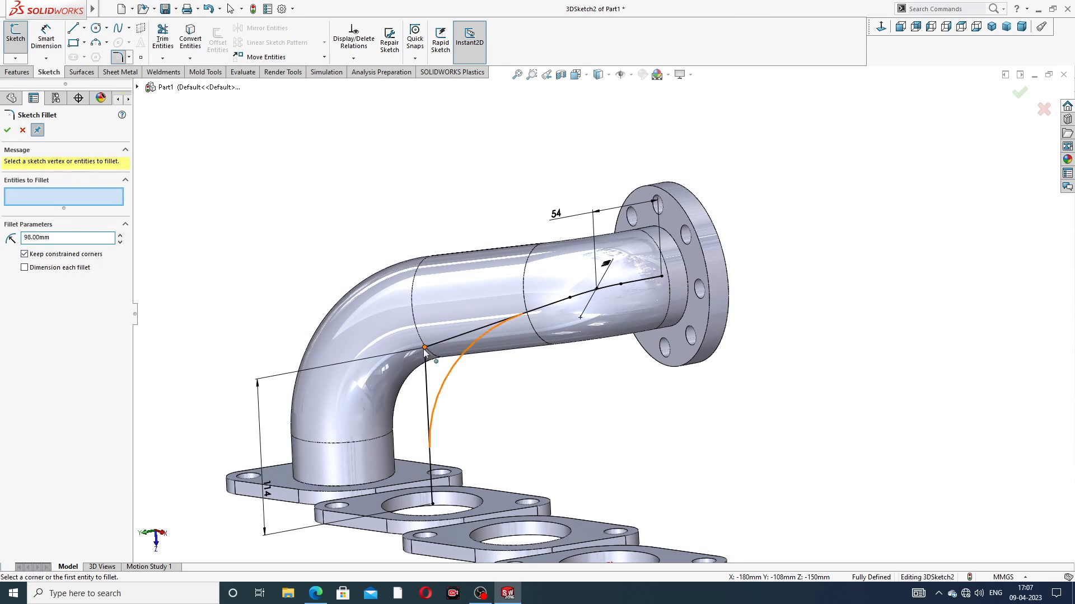
left_click(8, 130)
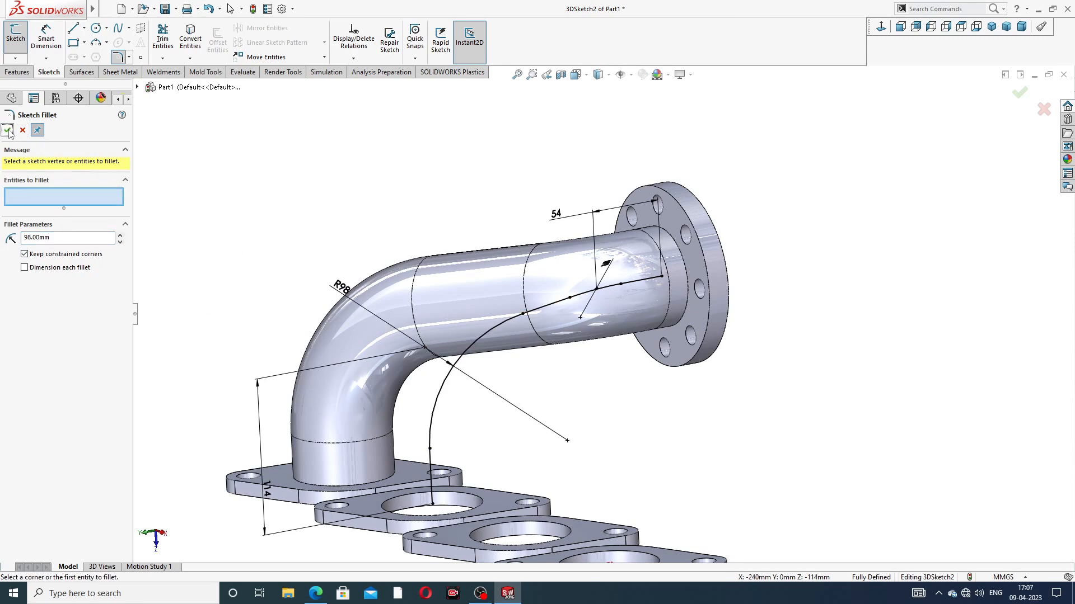
scroll(524, 219, "up", 2)
middle_click_drag(545, 259, 566, 280)
scroll(576, 310, "down", 2)
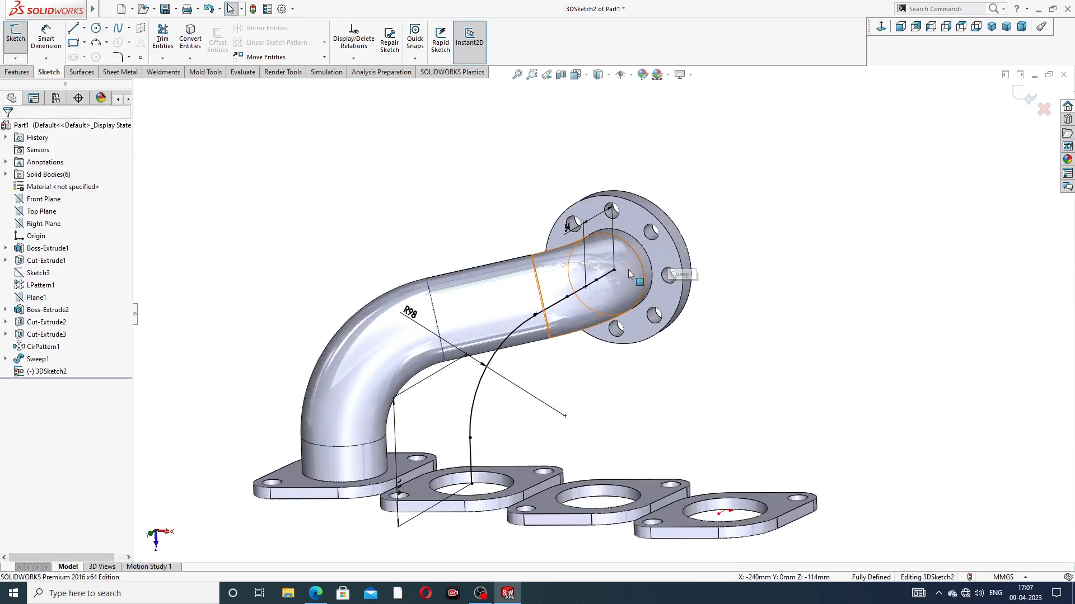
scroll(633, 266, "down", 3)
left_click(1023, 98)
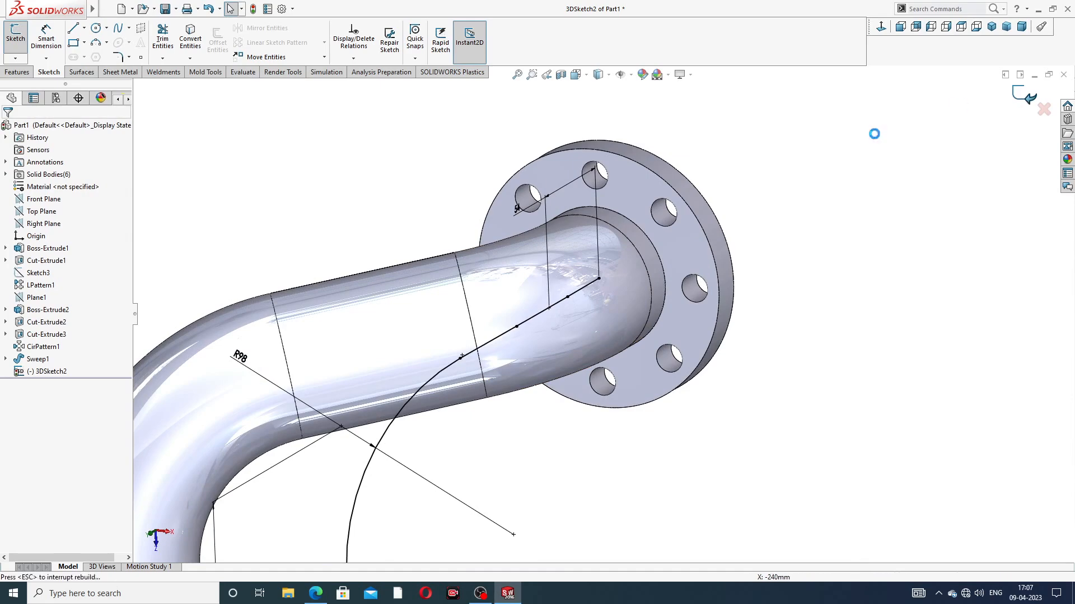
Step: Sketch on the collector flange's face, convert its bore edge into a profile circle, and close the sketch
left_click(678, 245)
left_click(724, 210)
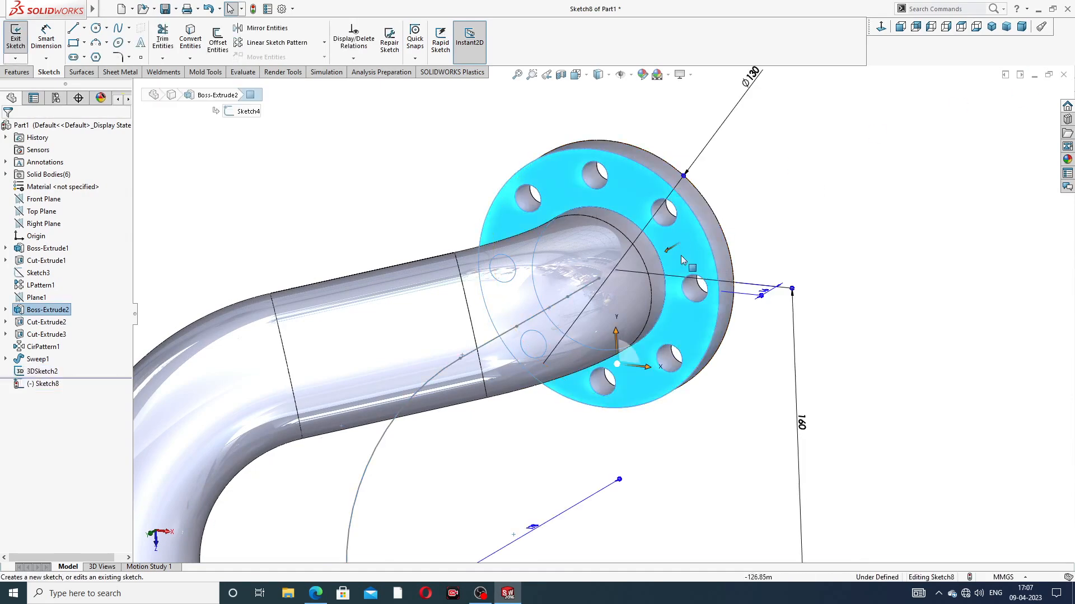
left_click(663, 244)
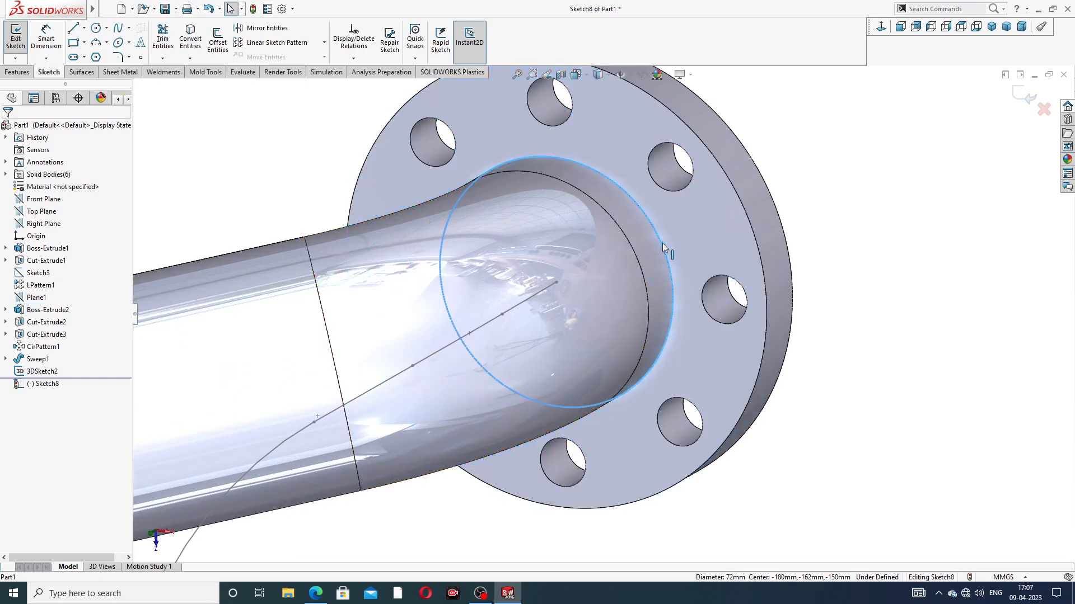
left_click(193, 45)
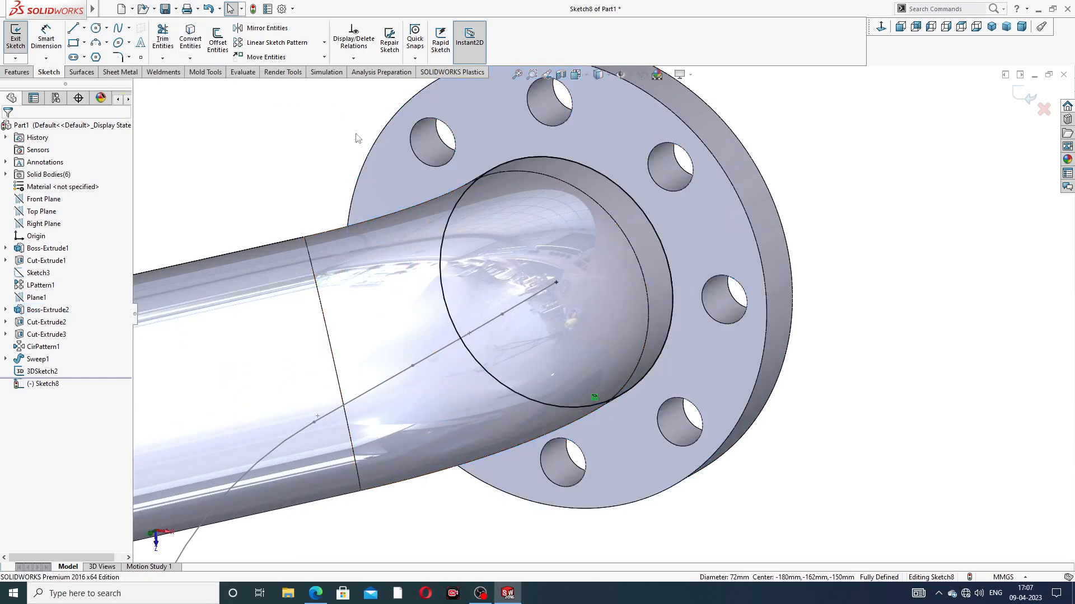
left_click(1029, 96)
Step: Sweep the bore-edge circle on the collector flange along the second 3D path to form the second pipe
middle_click_drag(834, 190, 803, 109)
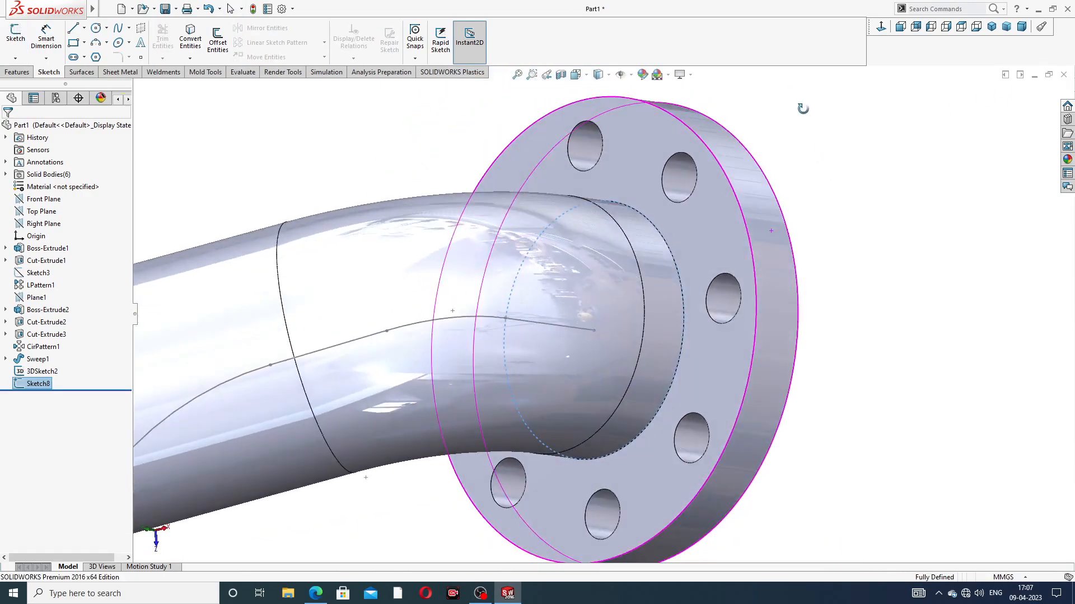
left_click(15, 72)
left_click(106, 28)
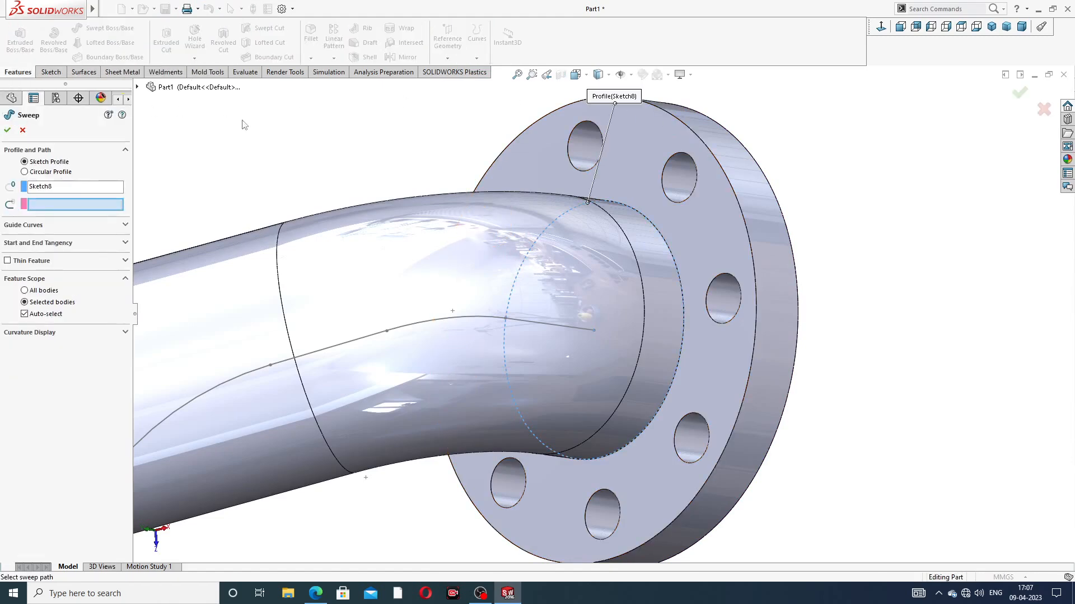
scroll(640, 212, "up", 3)
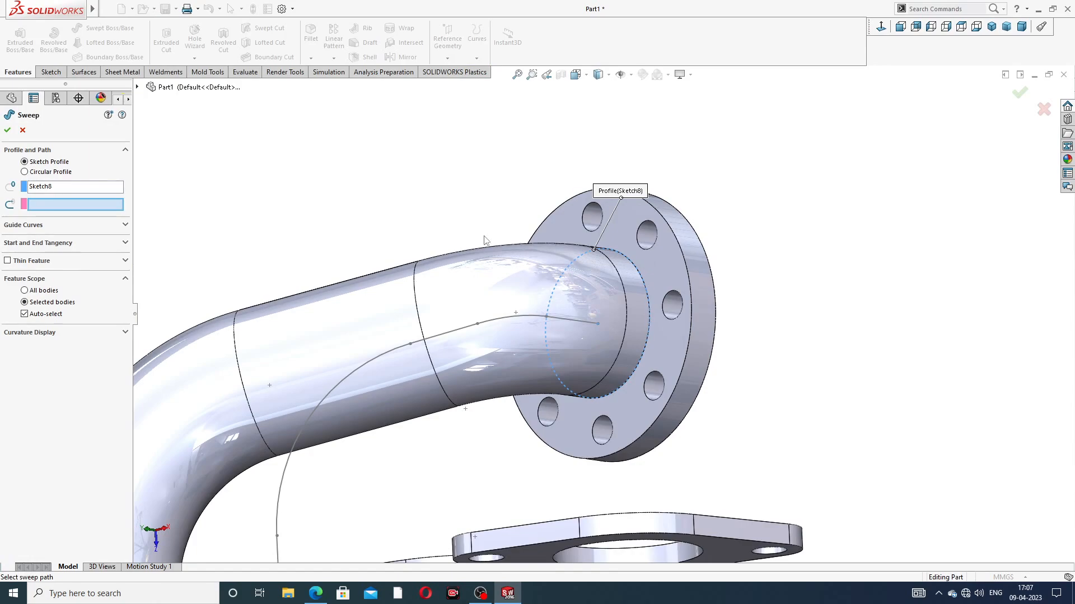
scroll(485, 240, "up", 2)
middle_click_drag(497, 379, 495, 432)
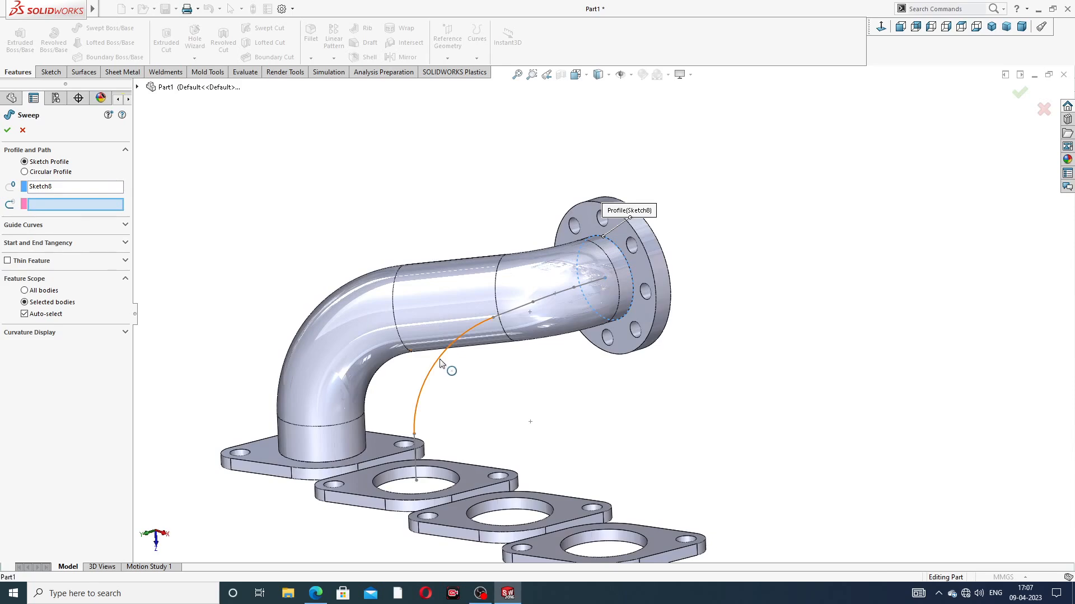
left_click(440, 364)
middle_click_drag(543, 371, 571, 381)
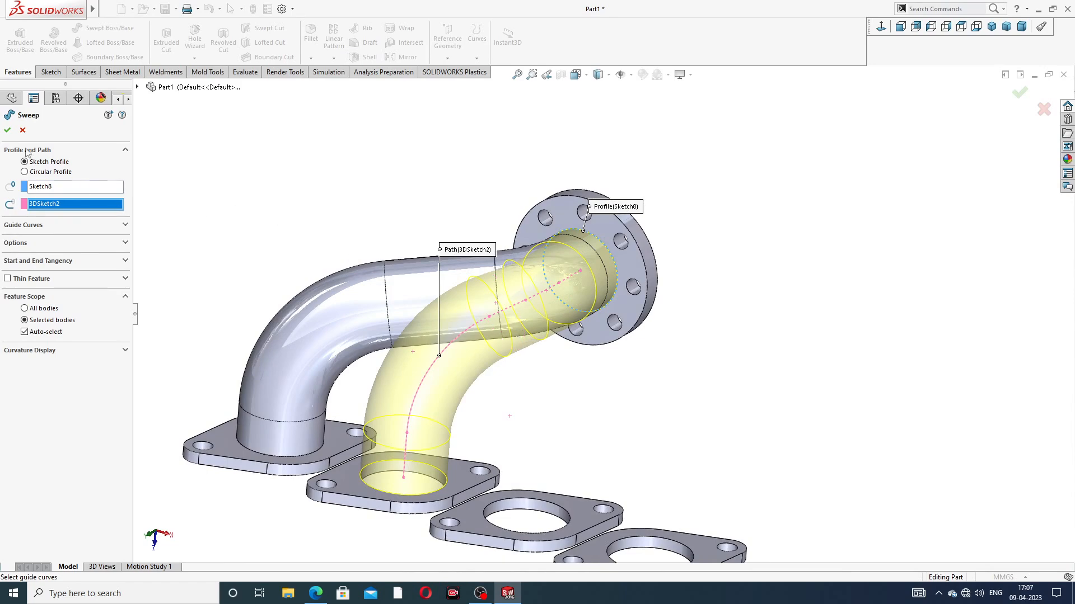
left_click(8, 132)
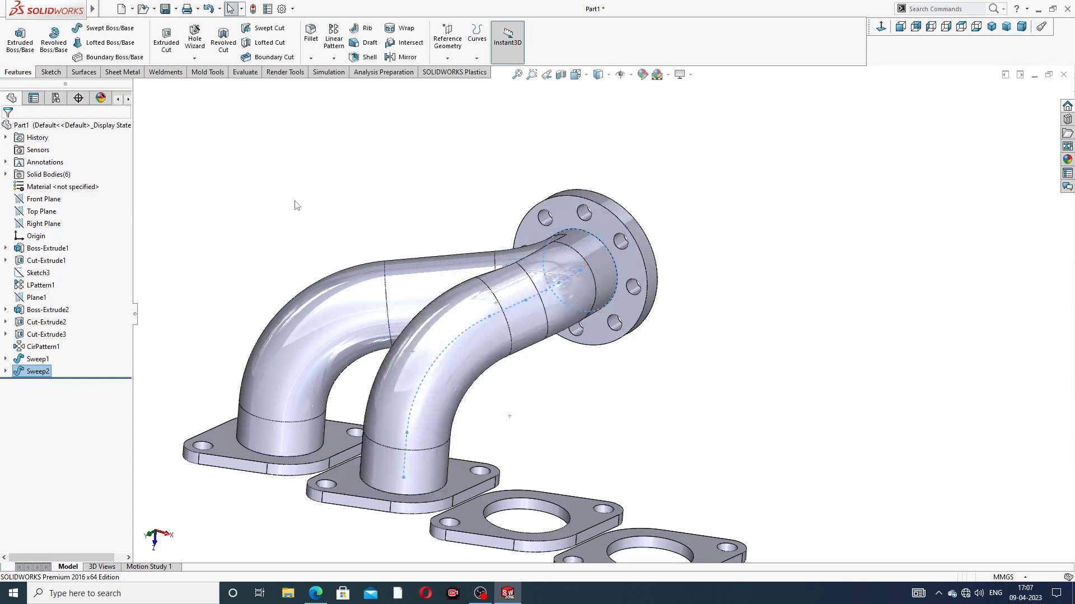
left_click(688, 210)
Step: Examine the two swept pipes and their junction at the collector flange from several sides
scroll(672, 308, "up", 3)
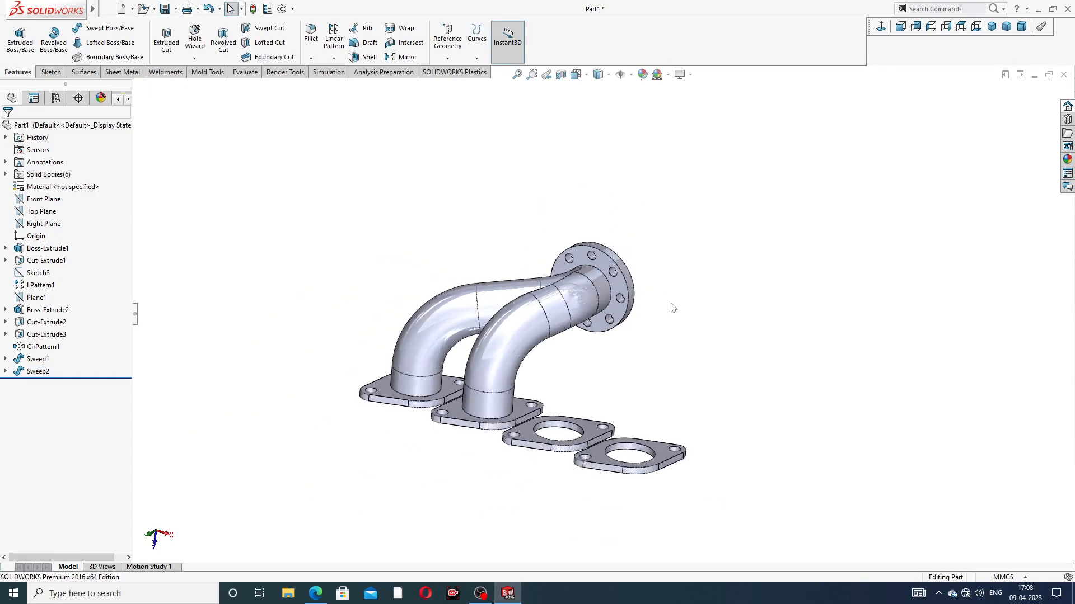
scroll(552, 390, "down", 3)
middle_click_drag(591, 329, 572, 385)
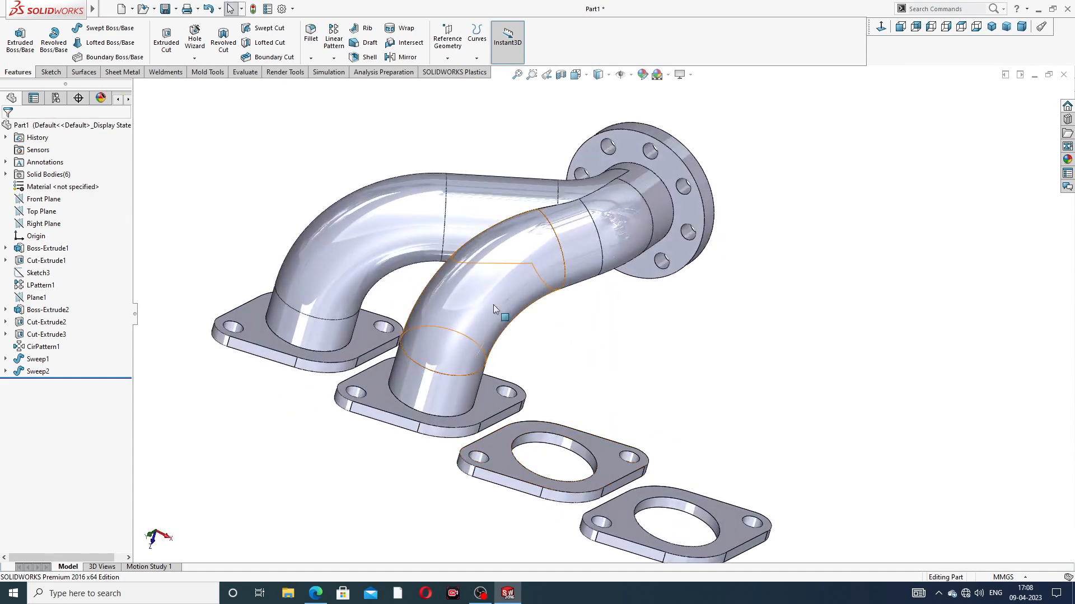
scroll(603, 316, "up", 3)
middle_click_drag(603, 316, 592, 293)
scroll(593, 293, "down", 2)
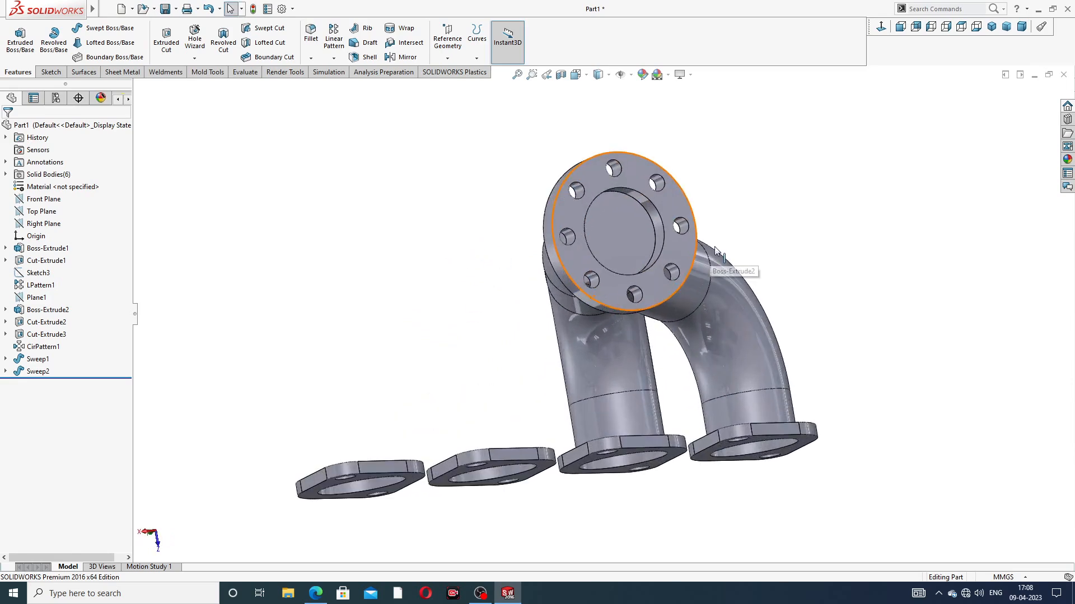
middle_click_drag(714, 246, 687, 293)
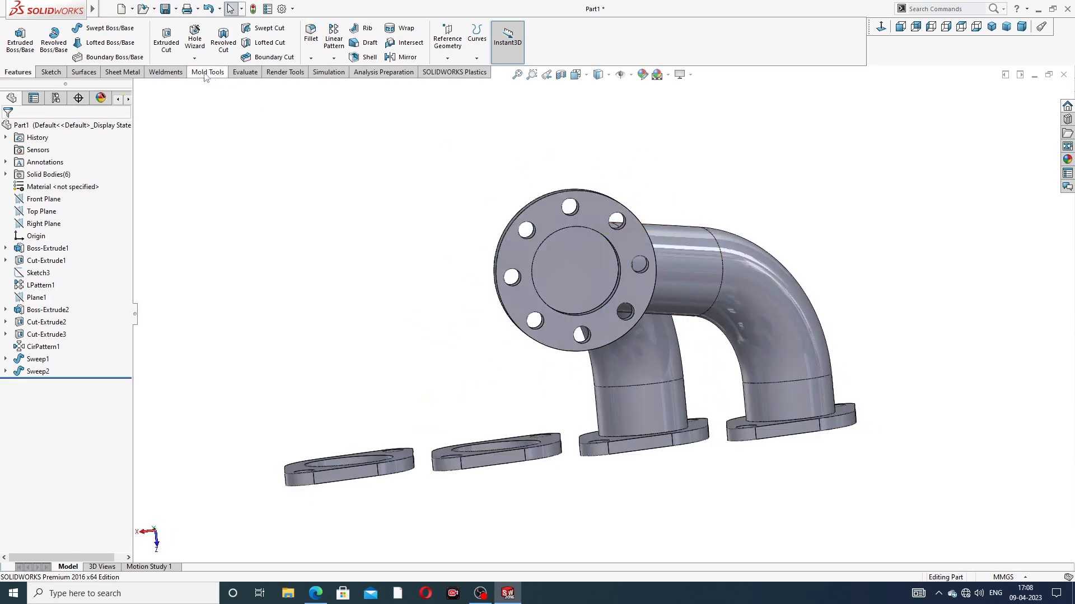
Step: Start a new 3D sketch and draw a vertical centerline about 112 mm long downward from the collector flange's bore centre
left_click(57, 73)
left_click(15, 59)
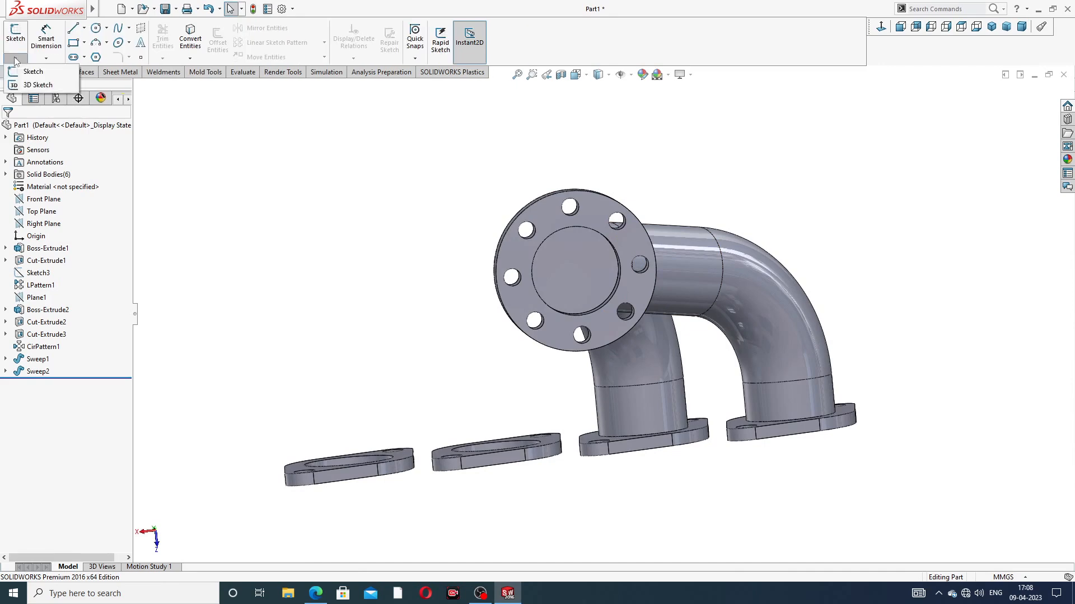
left_click(25, 84)
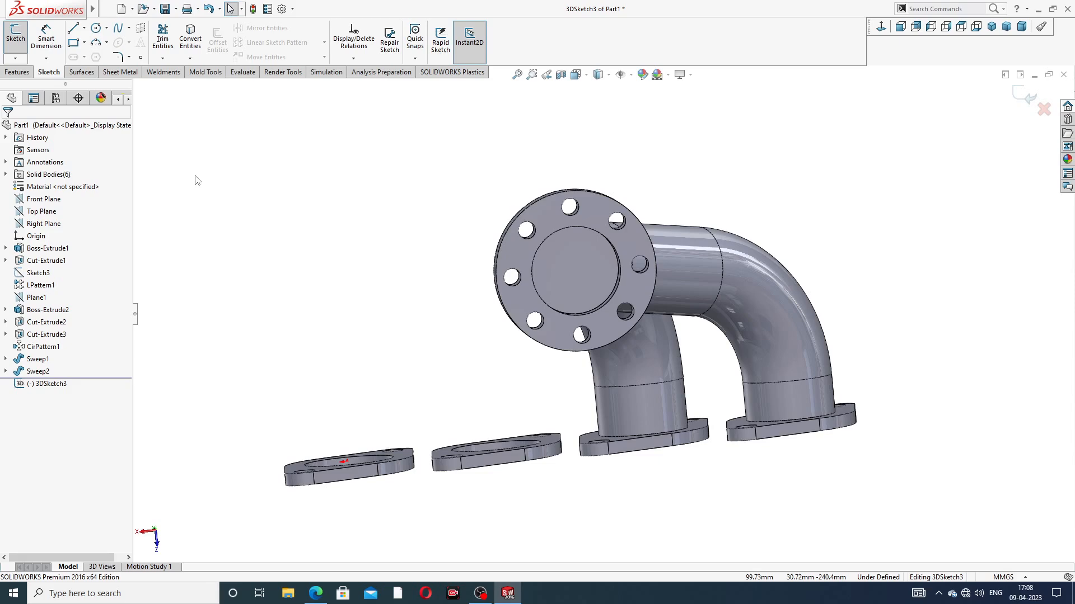
middle_click_drag(581, 284, 641, 274)
scroll(641, 273, "down", 3)
scroll(611, 294, "up", 6)
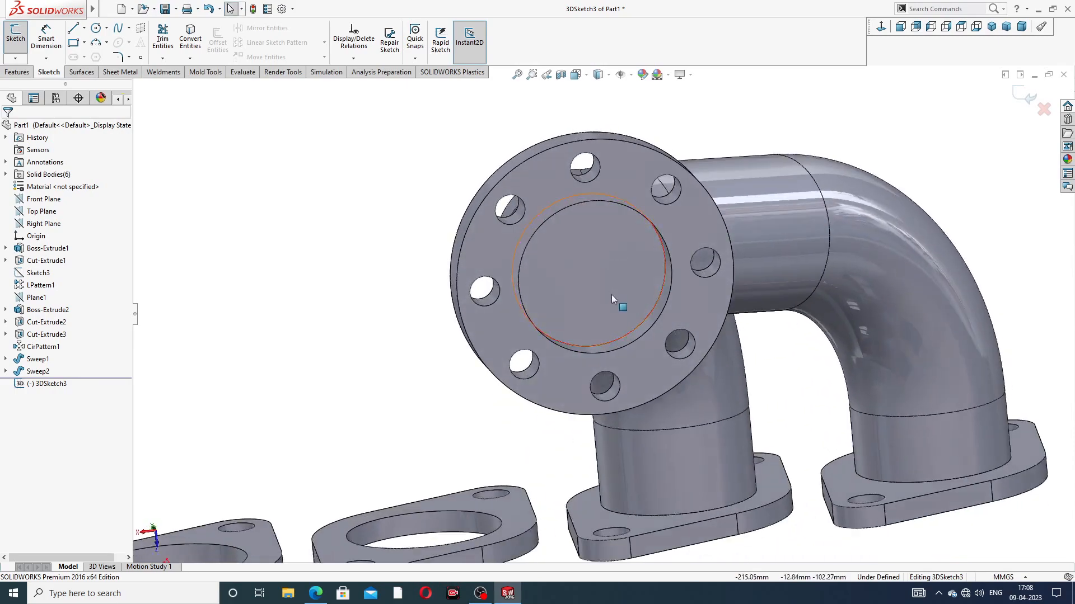
middle_click_drag(613, 317, 641, 252)
scroll(667, 299, "down", 3)
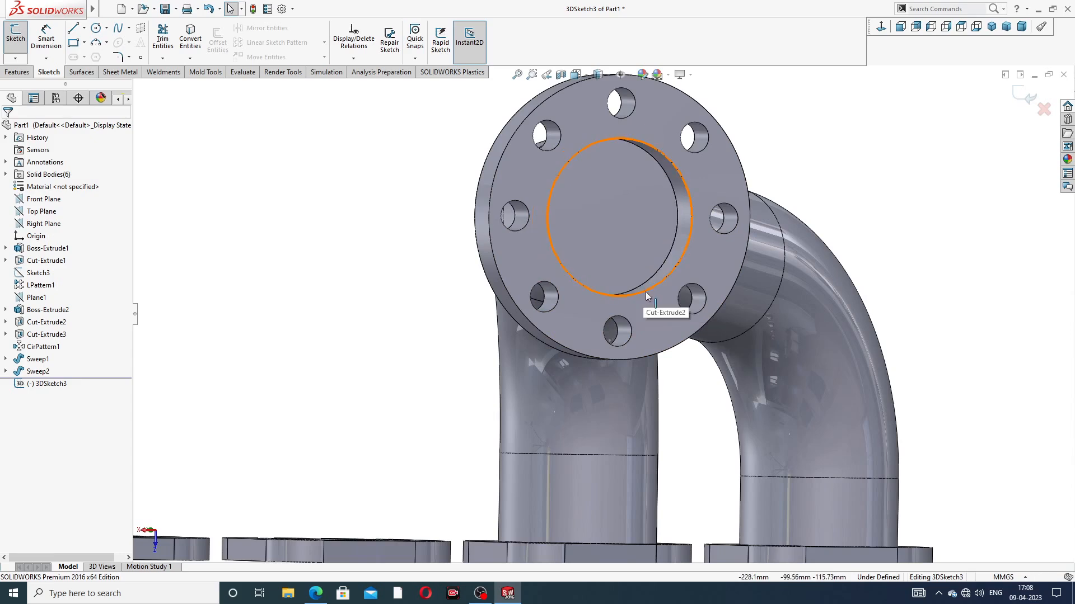
left_click(84, 28)
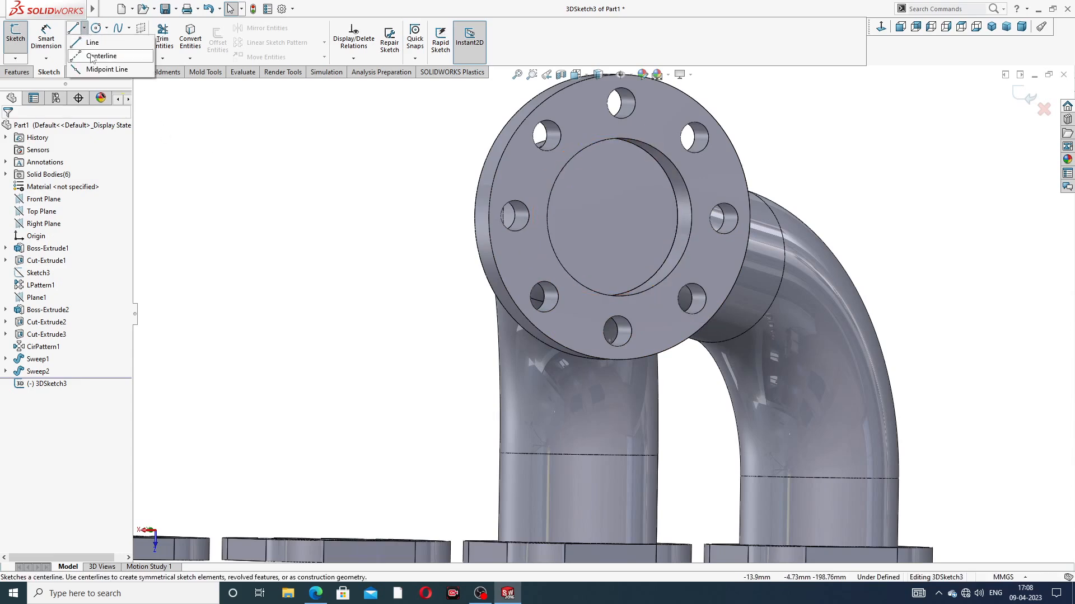
left_click(95, 55)
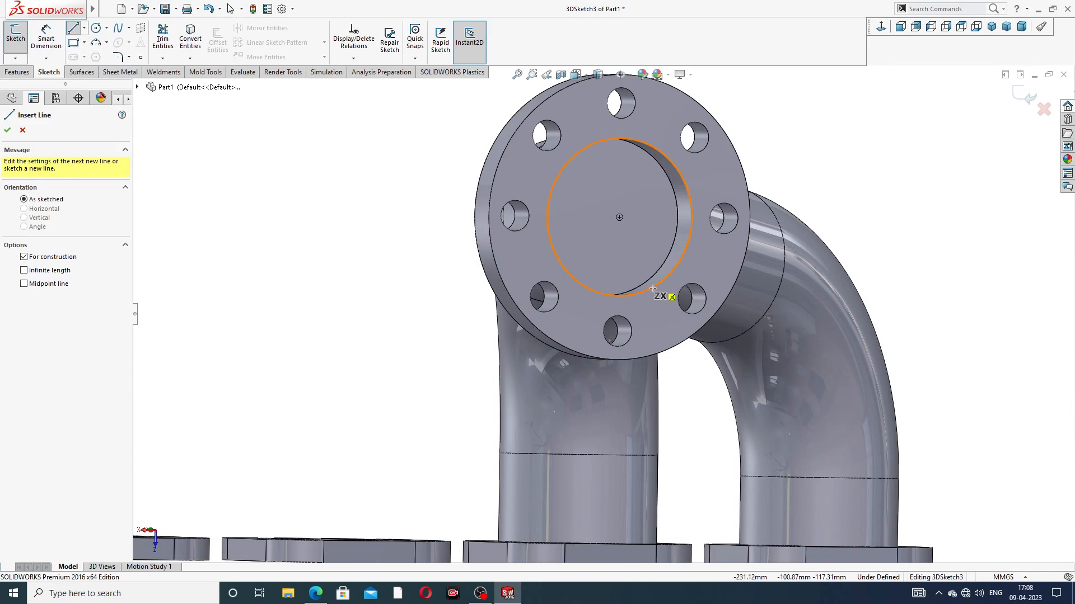
left_click(619, 217)
scroll(626, 372, "up", 3)
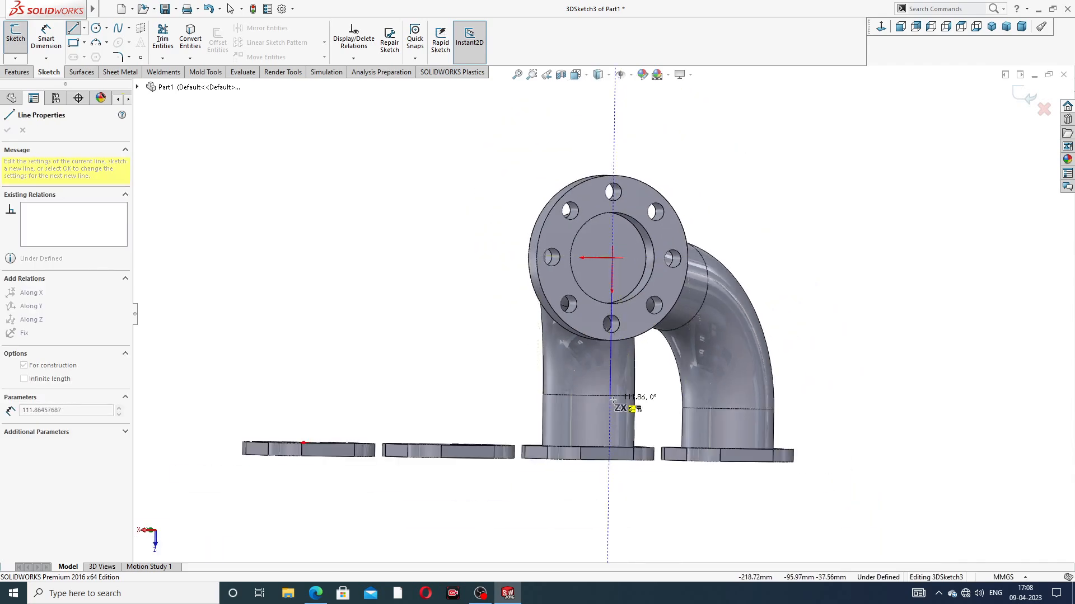
Step: Try a second centerline from the vertical one's lower end toward the port flanges, and delete it
mouse_move(631, 398)
middle_mouse_down()
mouse_move(695, 401)
mouse_move(640, 396)
middle_mouse_up()
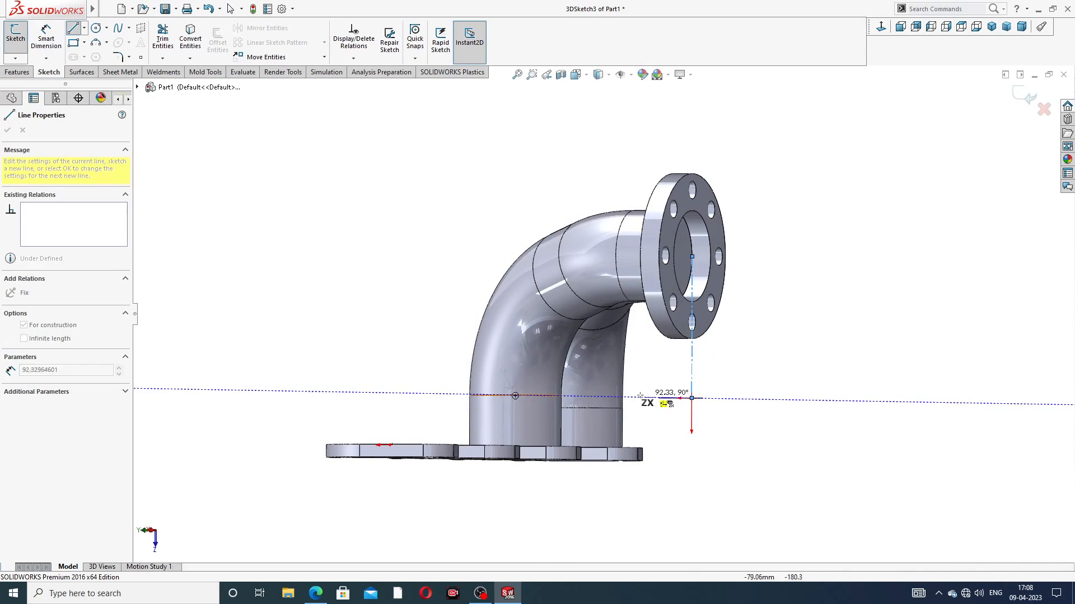
left_click(631, 397)
right_click(734, 356)
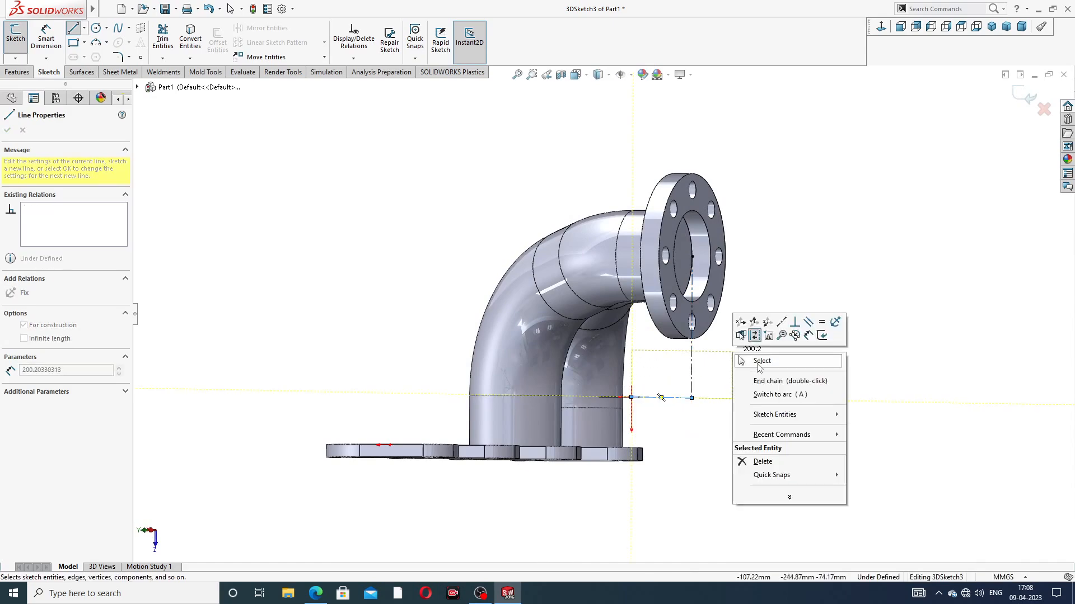
left_click(761, 361)
middle_click_drag(729, 288, 730, 367)
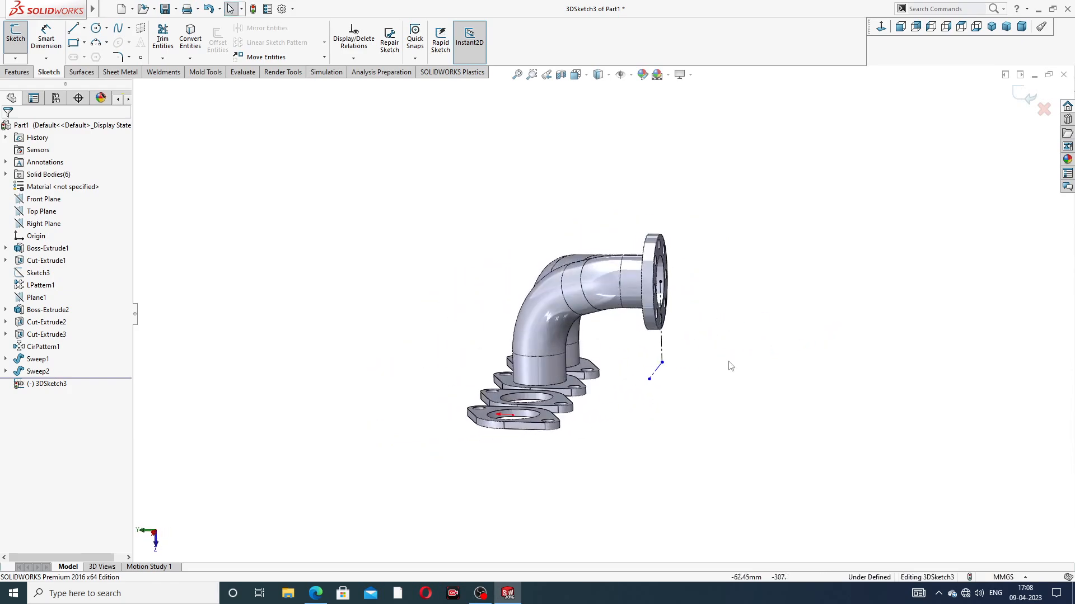
left_click(659, 370)
key("Delete")
middle_click_drag(707, 367, 675, 359)
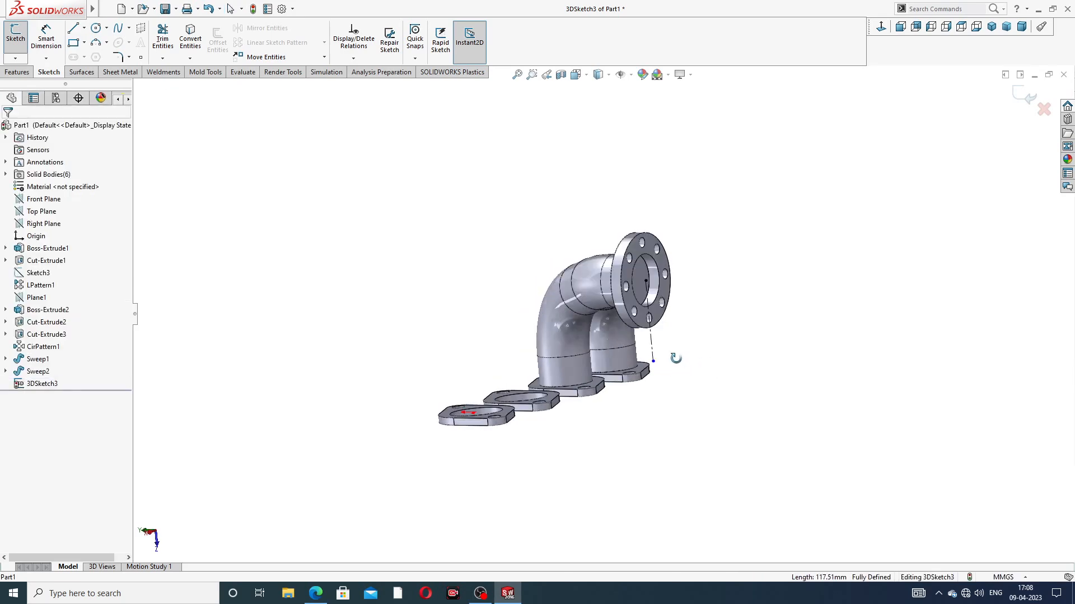
left_click(85, 29)
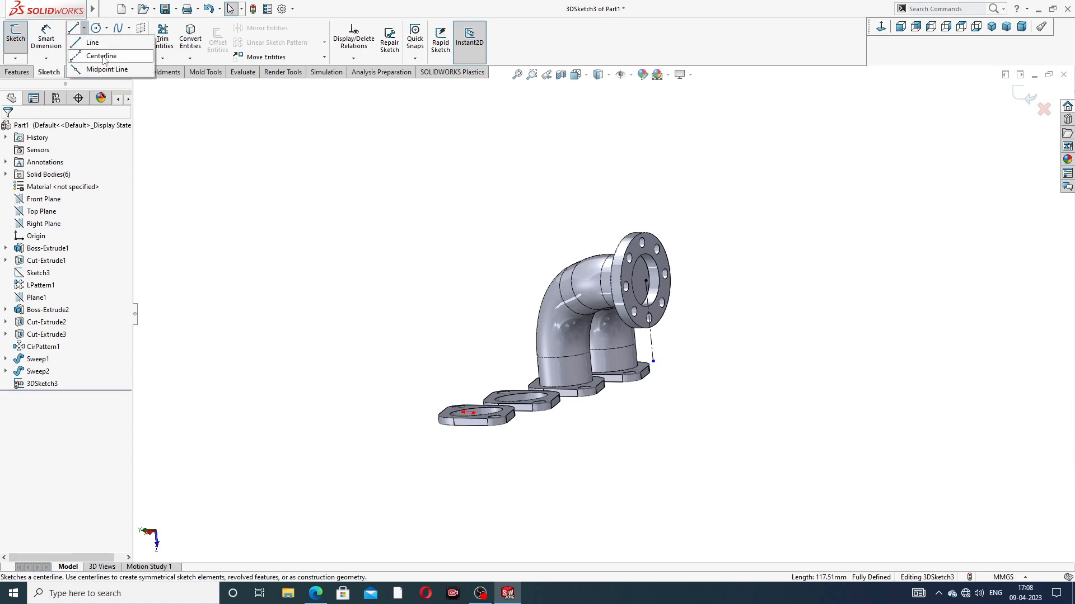
left_click(101, 56)
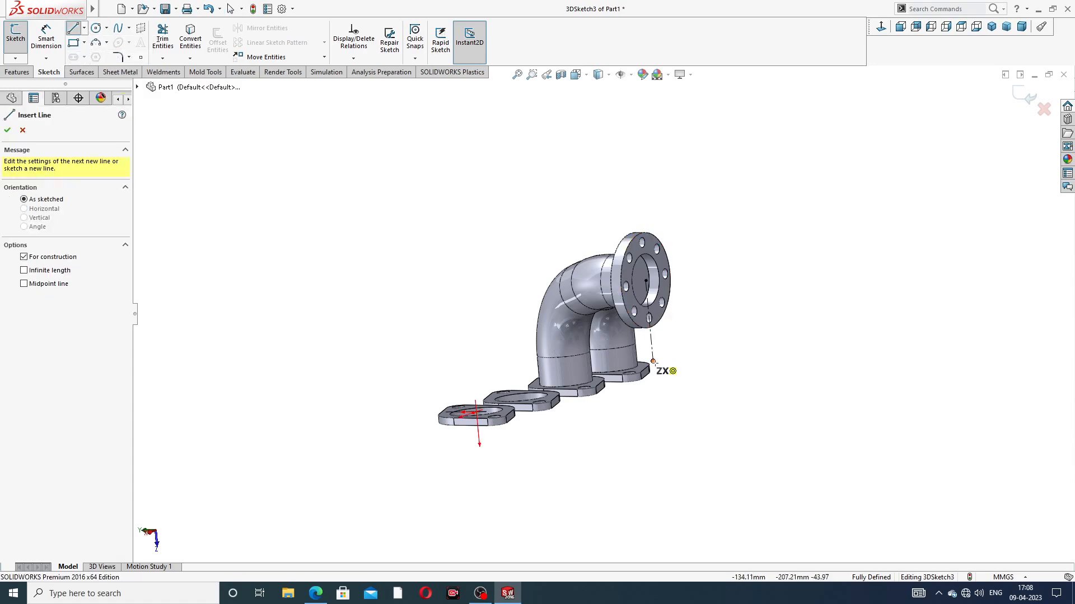
left_click(653, 362)
middle_click_drag(670, 369, 722, 375)
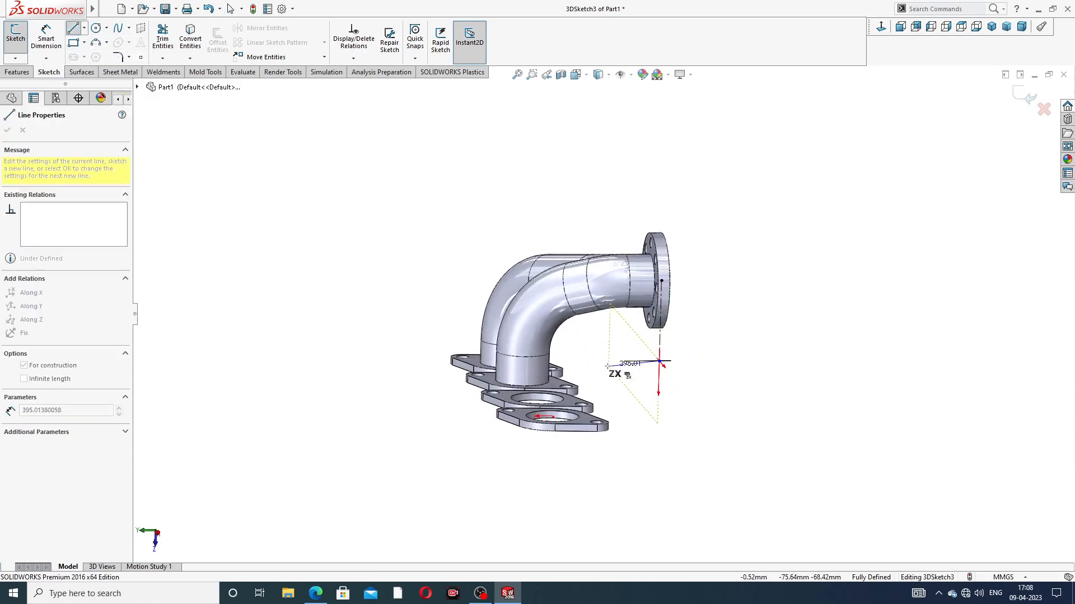
middle_click_drag(623, 363, 665, 370)
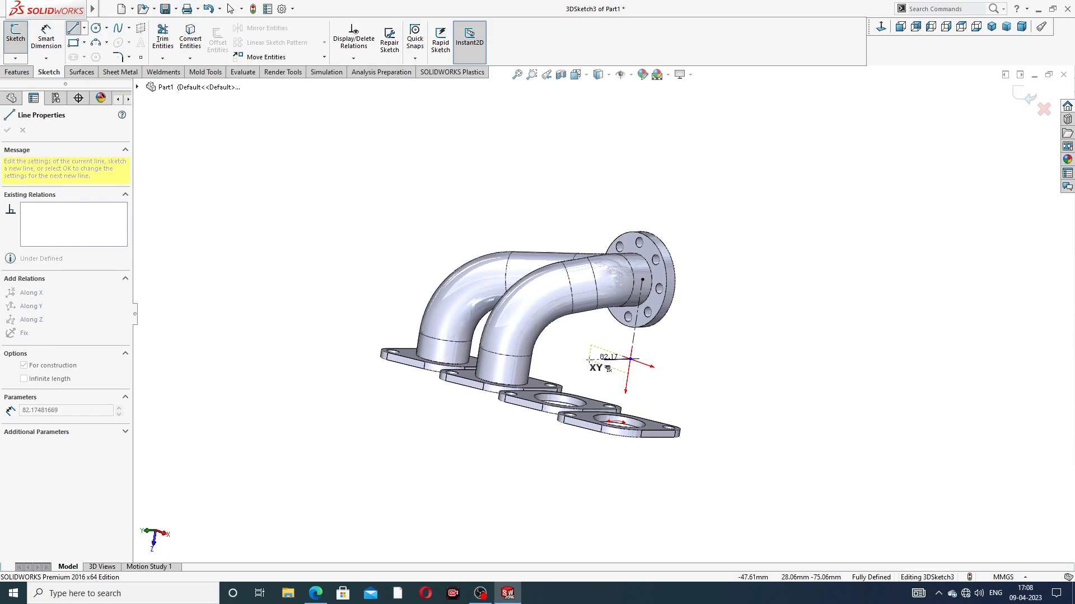
key("a")
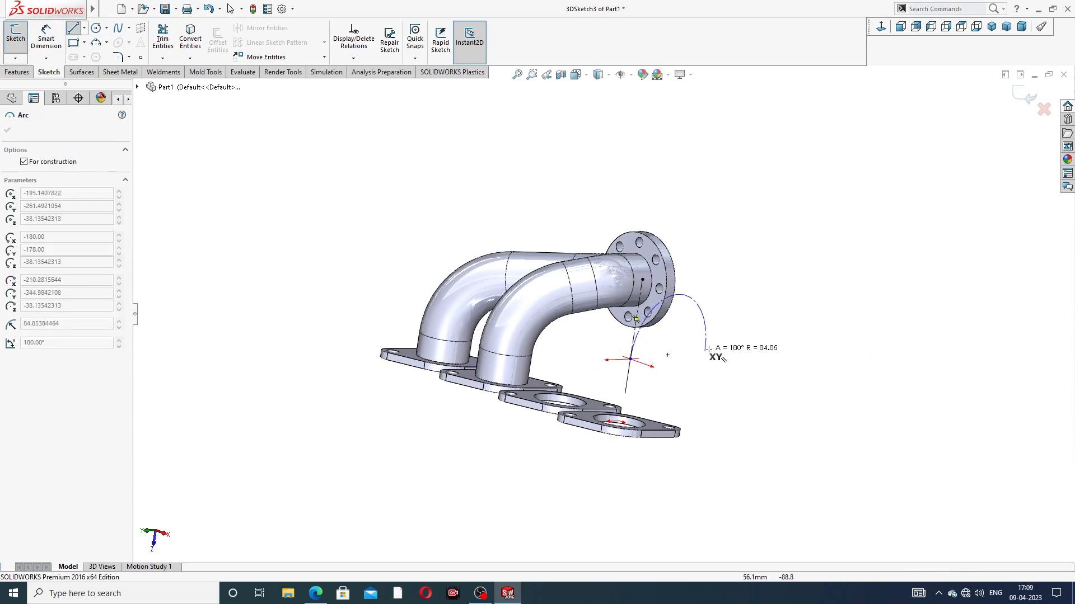
scroll(610, 367, "down", 6)
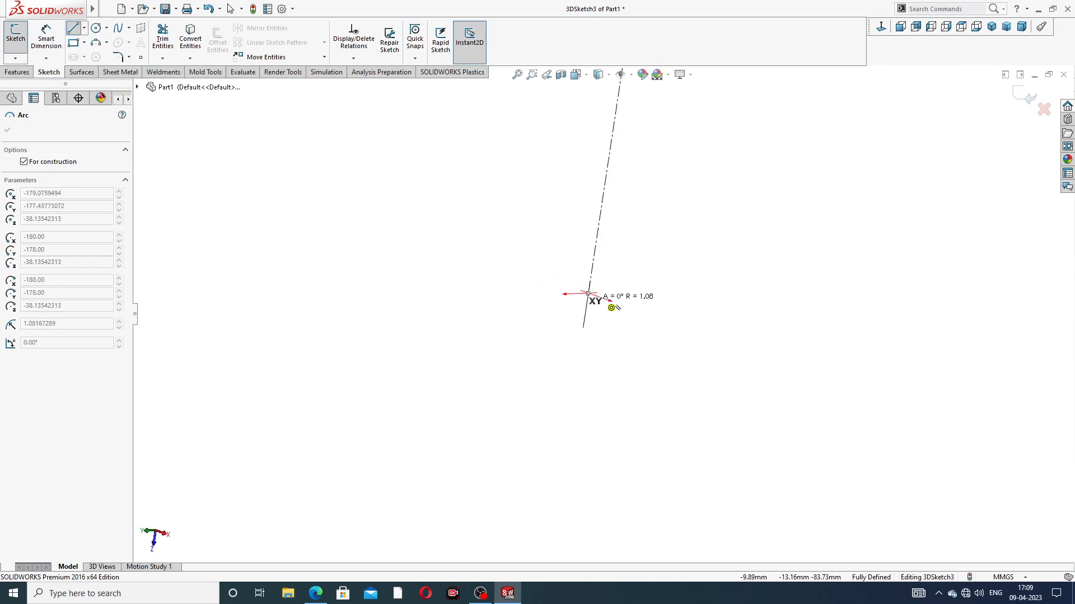
key("Escape")
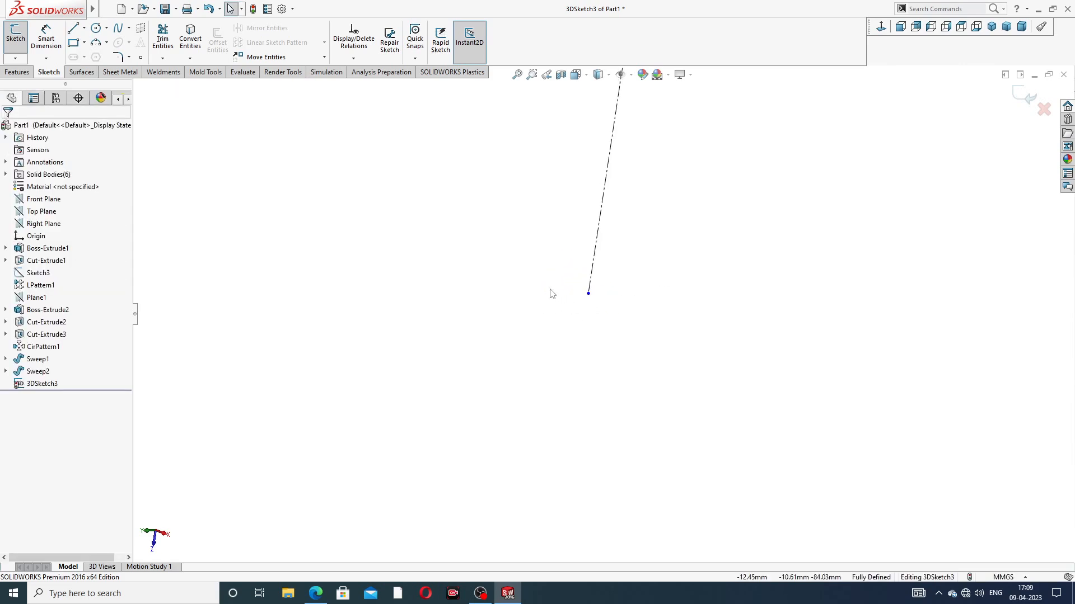
Step: Draw a centerline about 40 mm long from the vertical centerline's lower end toward the port side, parallel to the collector flange's axis
left_click(84, 28)
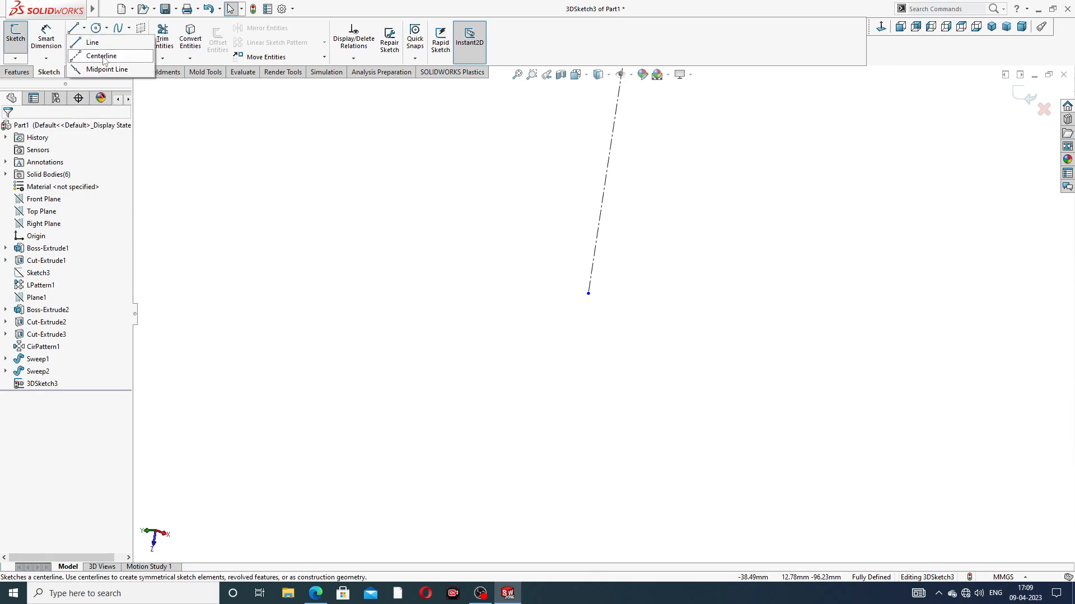
left_click(98, 53)
left_click(588, 294)
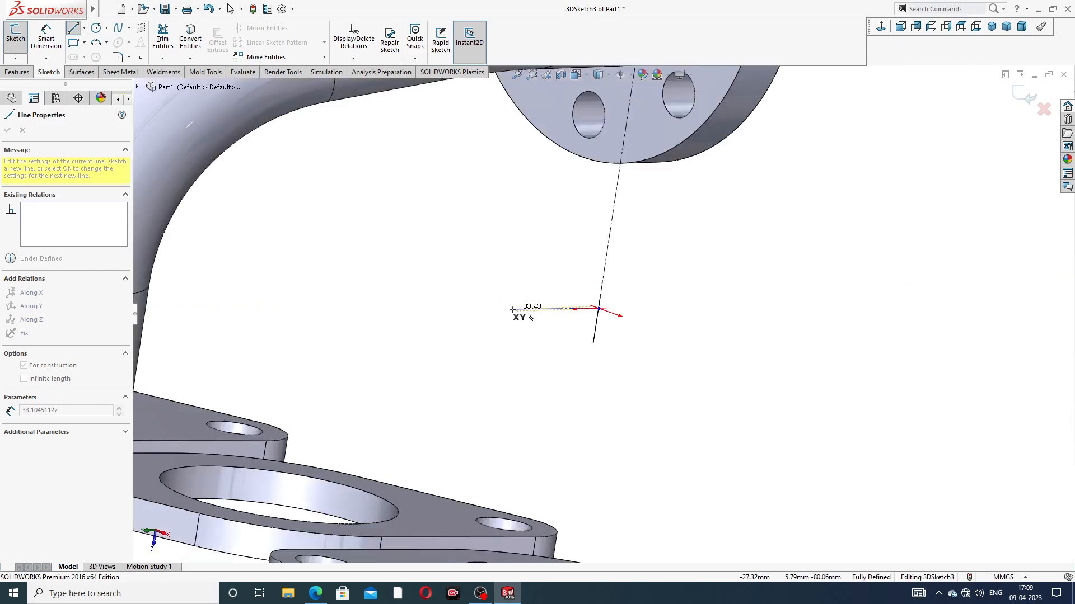
middle_click_drag(511, 310, 464, 311)
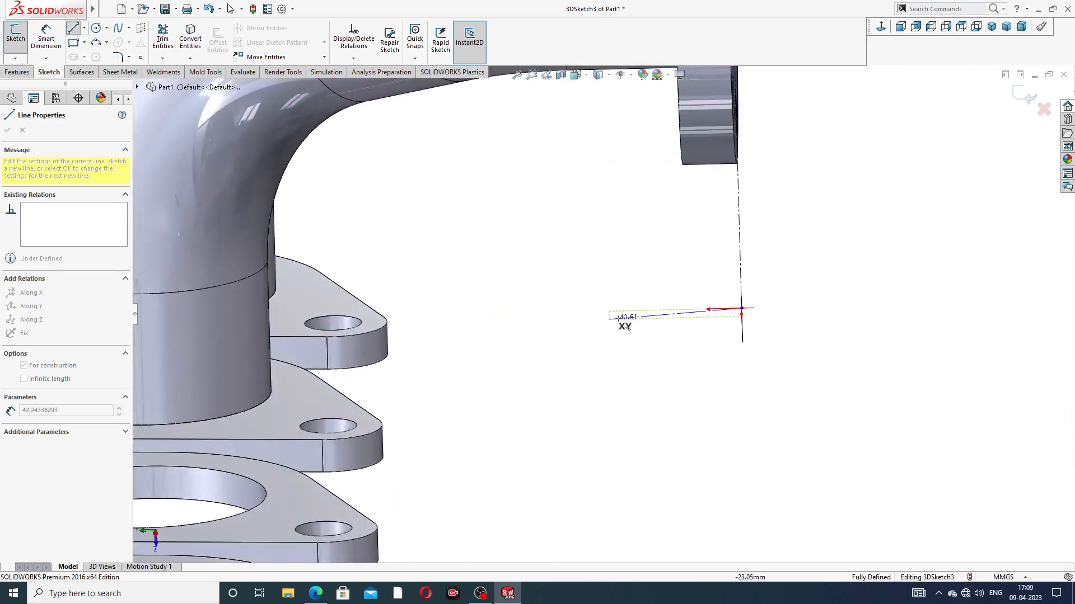
left_click(616, 312)
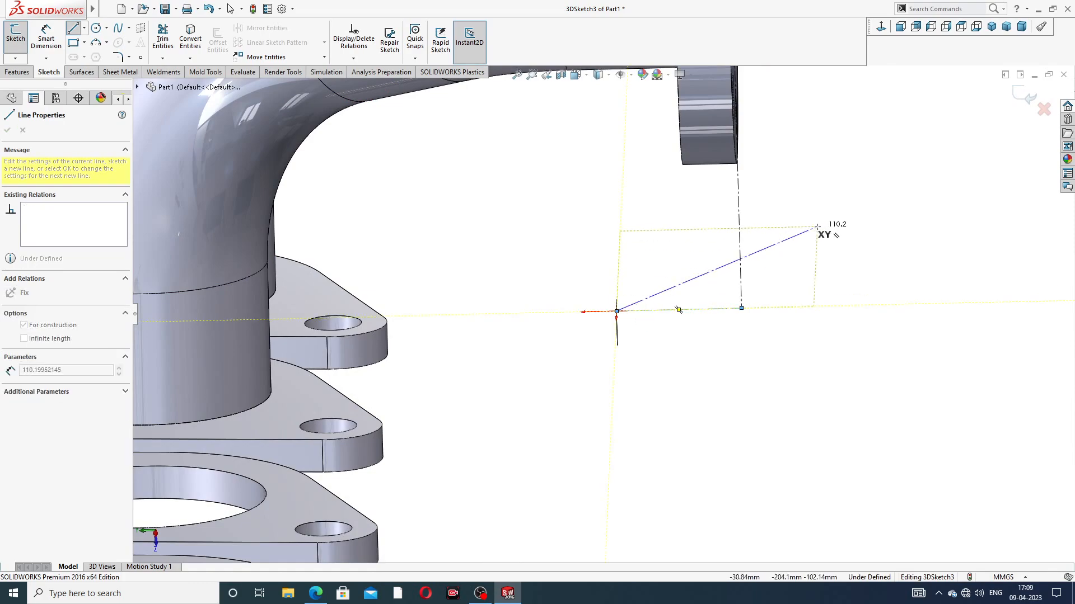
right_click(817, 225)
left_click(853, 237)
scroll(734, 283, "up", 3)
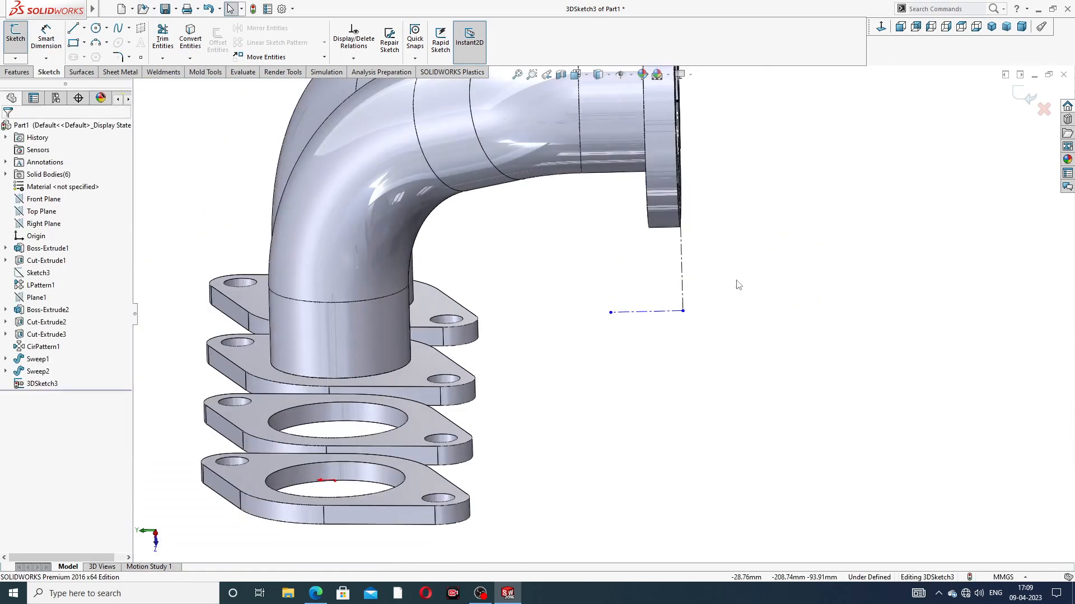
middle_click_drag(734, 283, 750, 261)
scroll(733, 215, "up", 4)
scroll(676, 282, "down", 4)
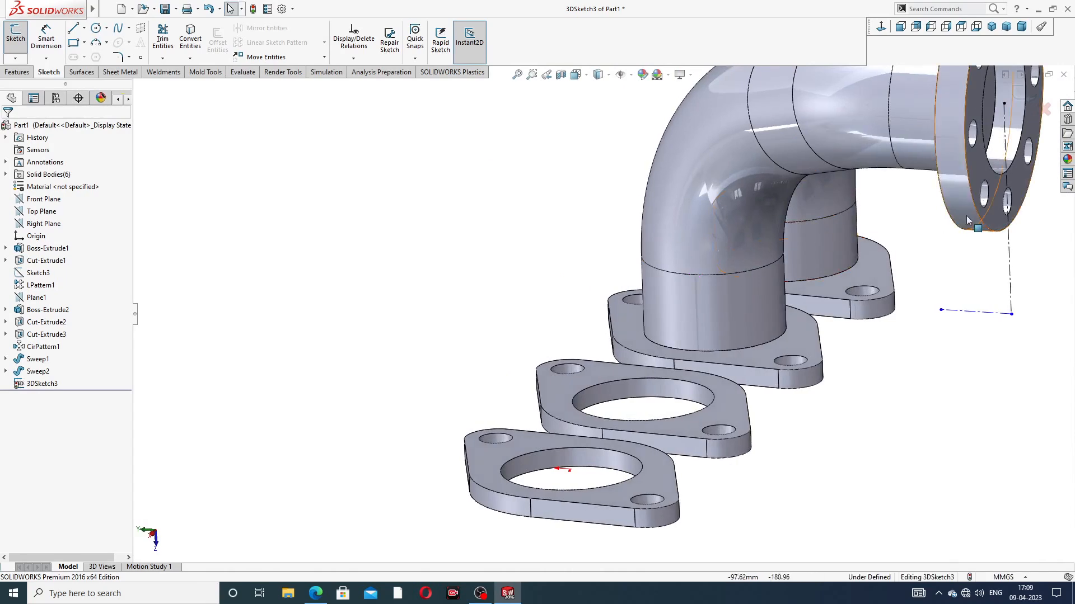
scroll(971, 219, "up", 4)
scroll(816, 230, "down", 1)
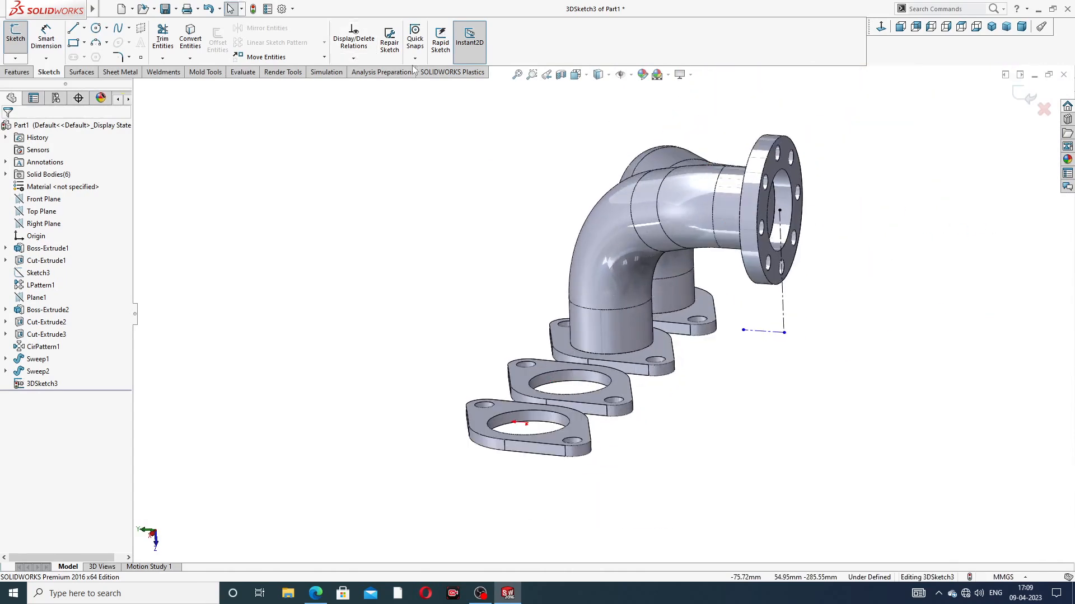
Step: Finish the 3D sketch and create a reference plane through its vertical centerline and the short centerline at its lower end
left_click(1018, 98)
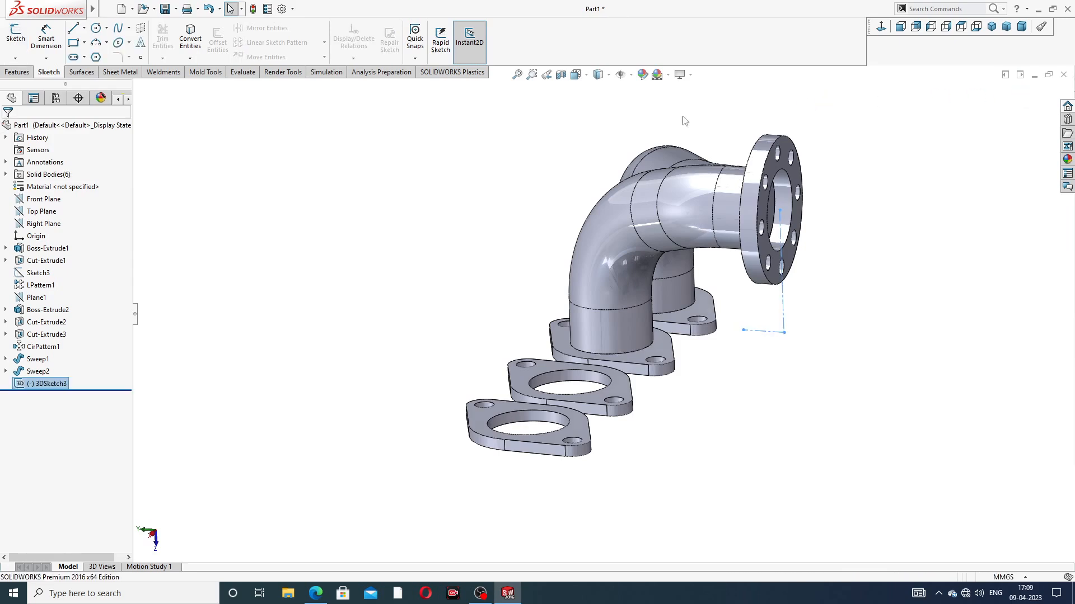
left_click(22, 75)
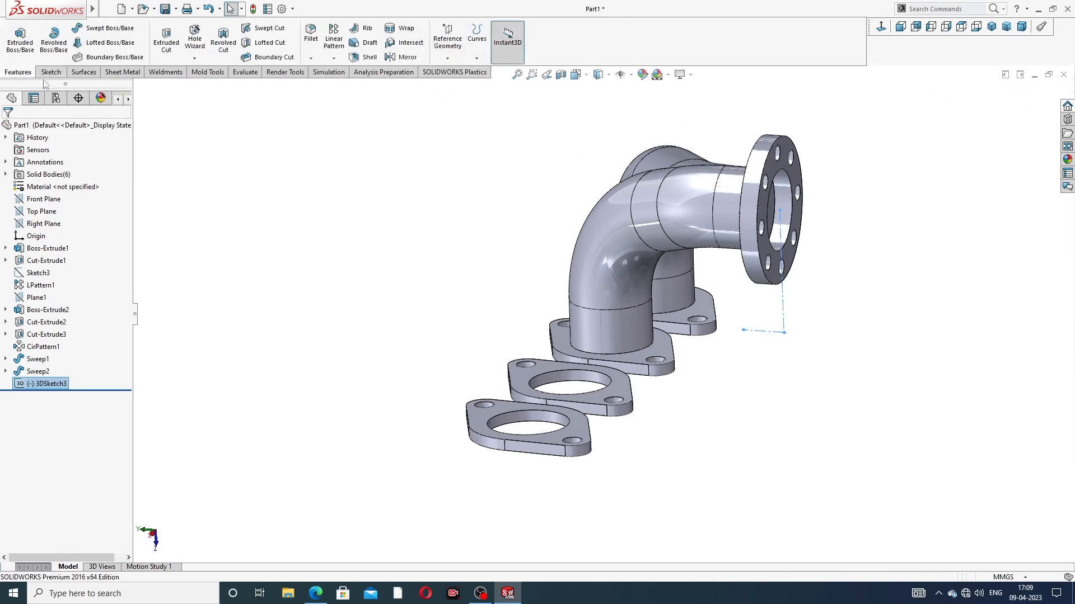
left_click(447, 42)
left_click(459, 72)
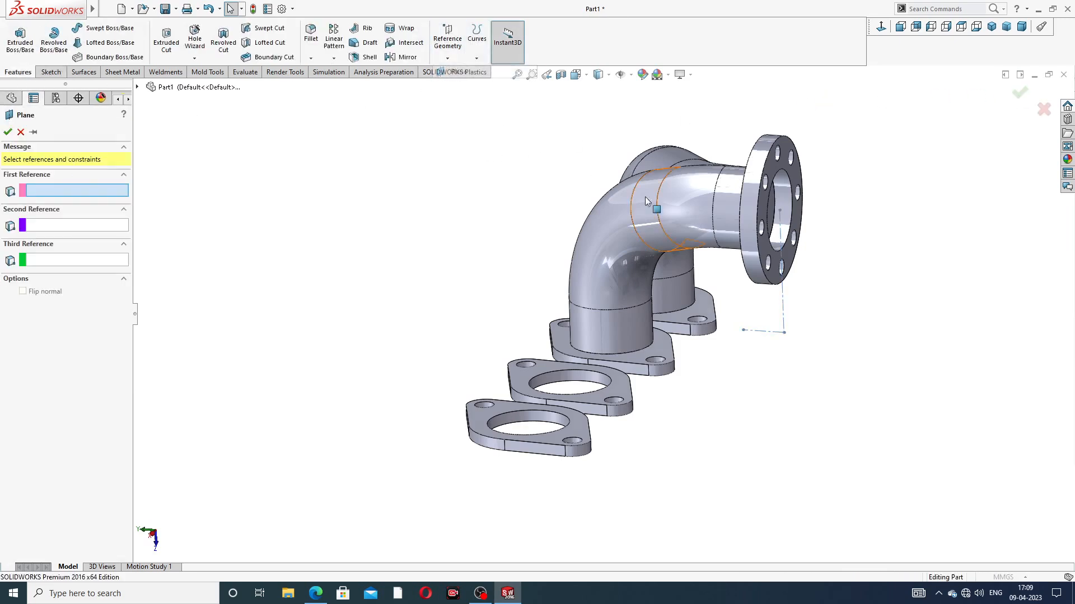
scroll(743, 227, "down", 4)
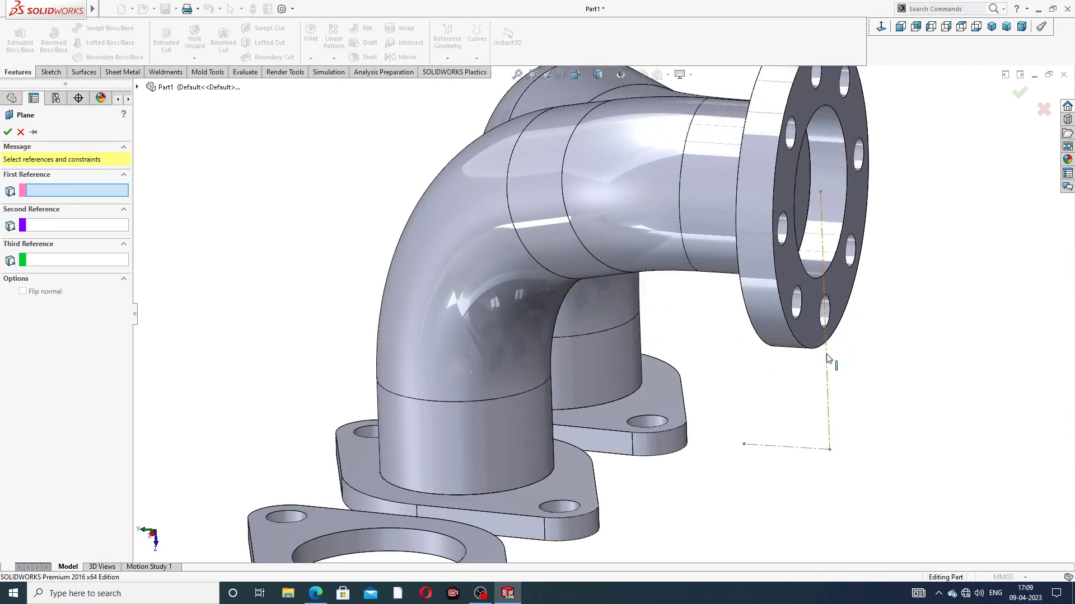
left_click(827, 358)
left_click(788, 448)
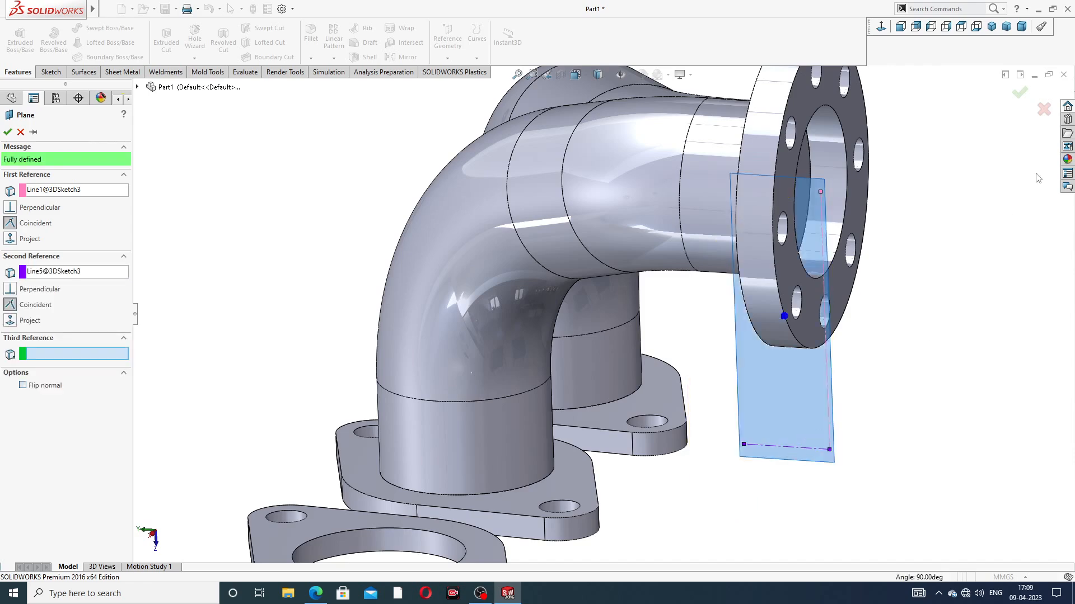
left_click(1020, 93)
Step: Mirror the two swept pipes, Sweep1 and Sweep2, about the new reference plane
scroll(945, 215, "up", 5)
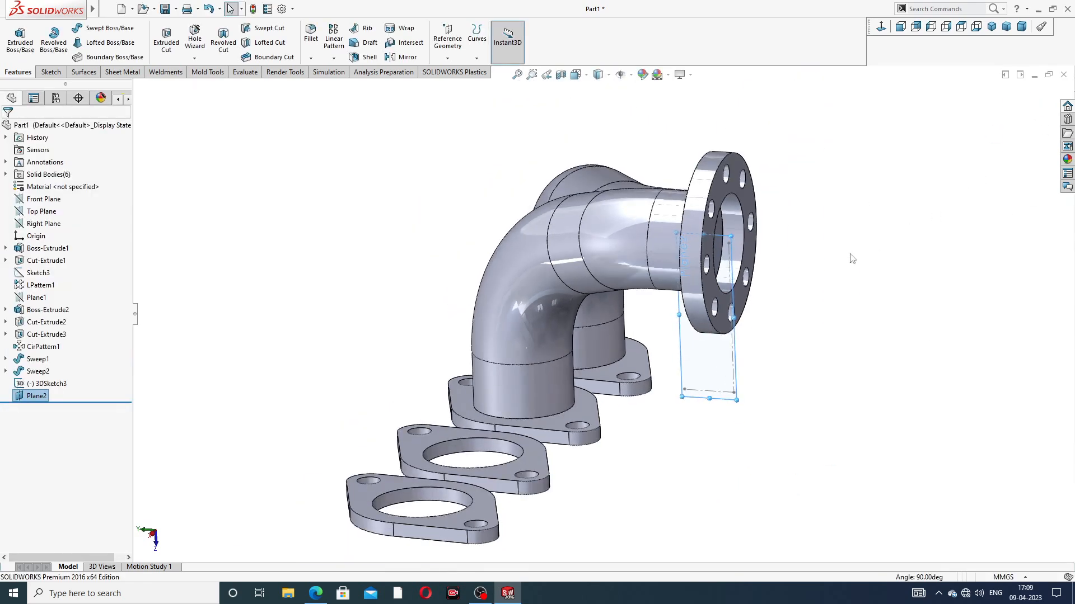
middle_click_drag(850, 258, 885, 233)
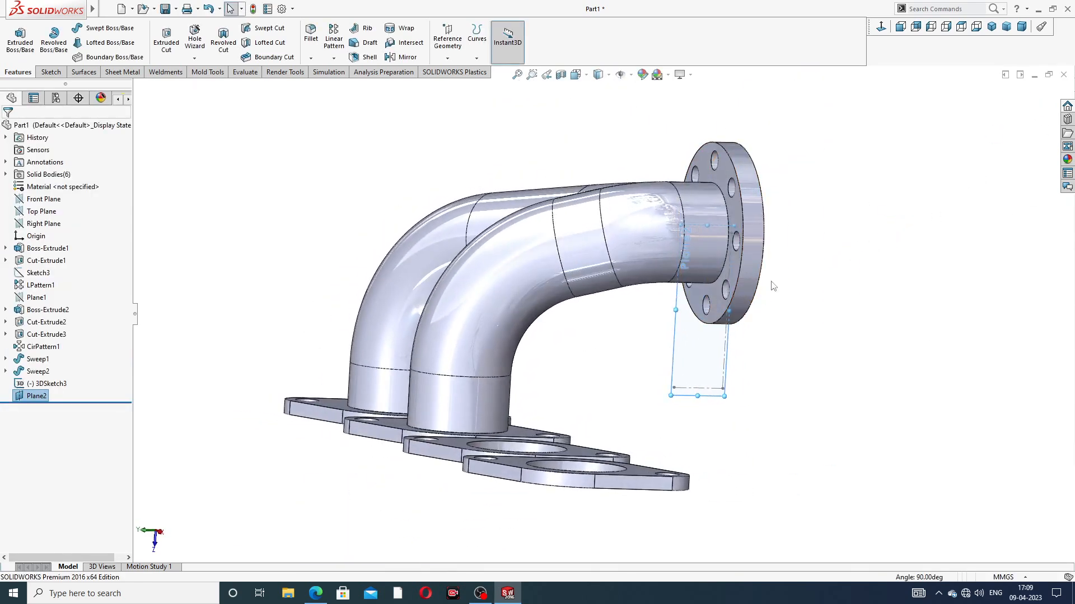
left_click(404, 58)
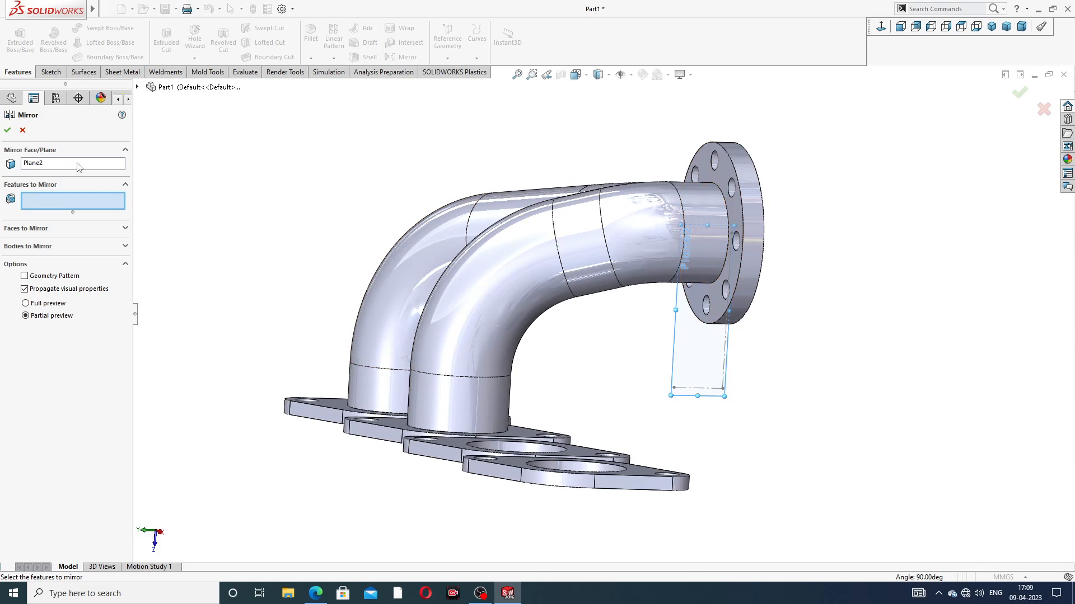
left_click(137, 87)
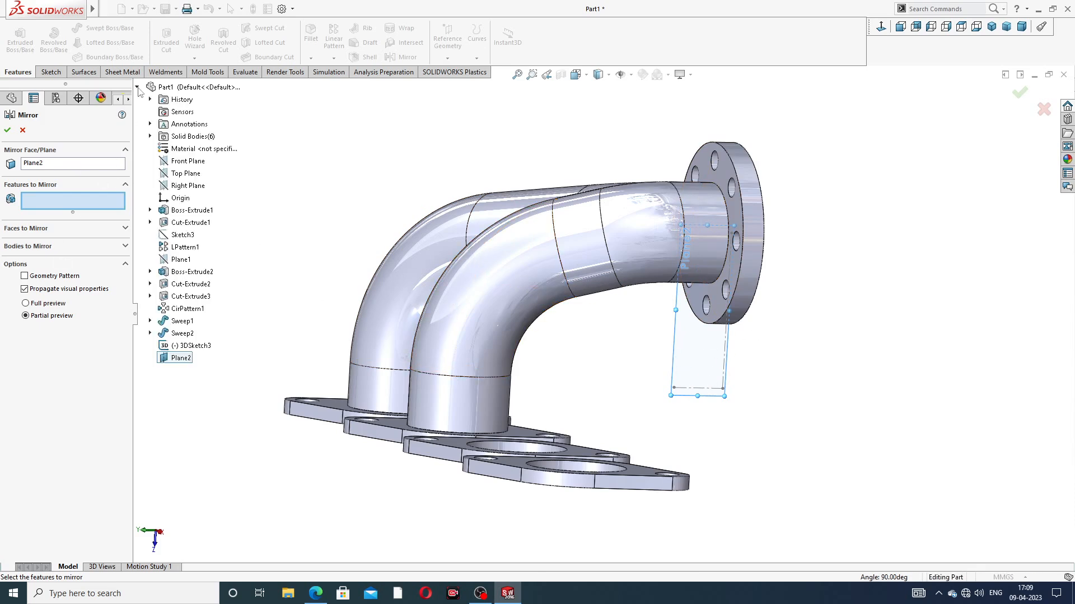
left_click(184, 323)
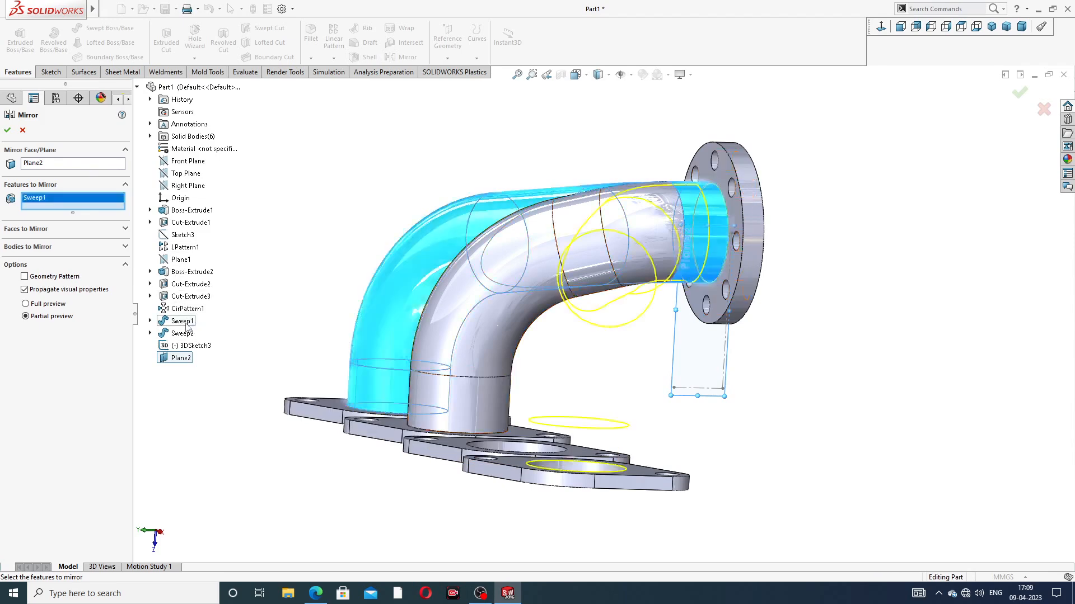
left_click(184, 334)
middle_click_drag(340, 336, 655, 267)
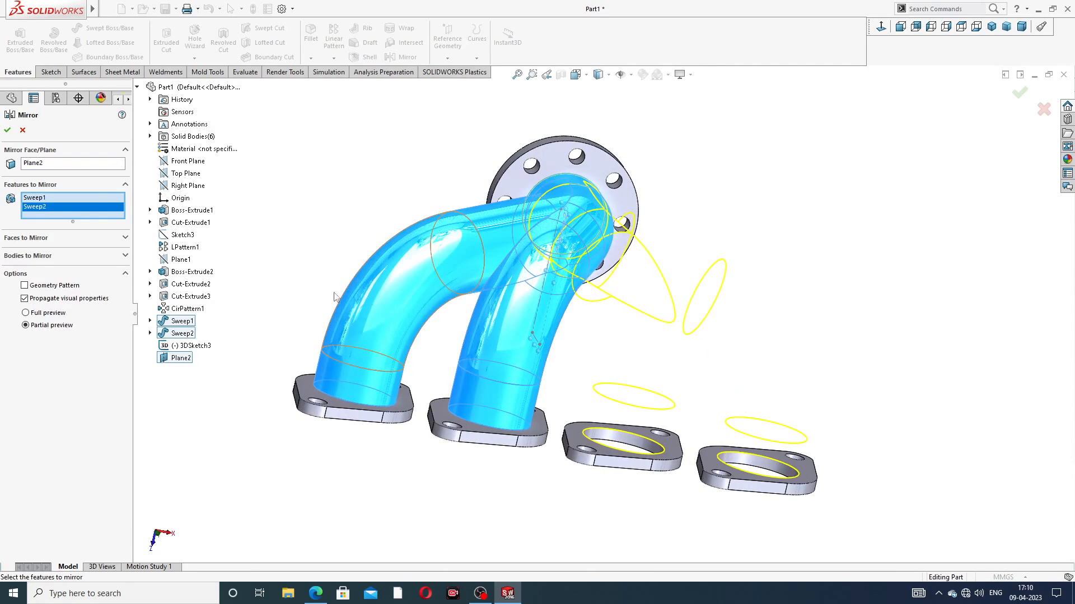
left_click(7, 131)
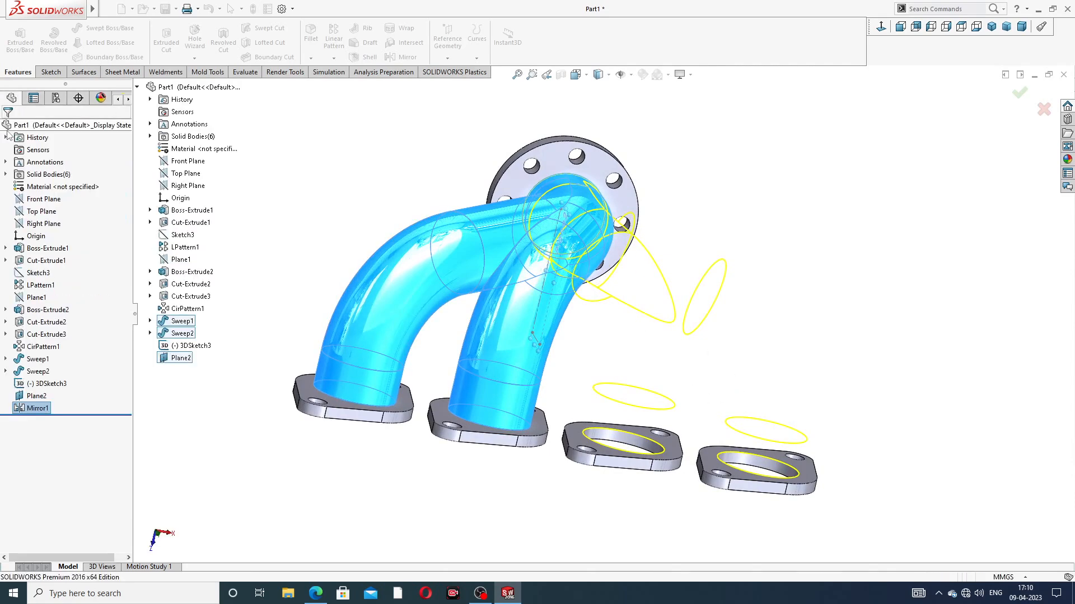
Step: Hide the mirror plane and the 3D sketch with the two centerlines
middle_click_drag(729, 216, 654, 331)
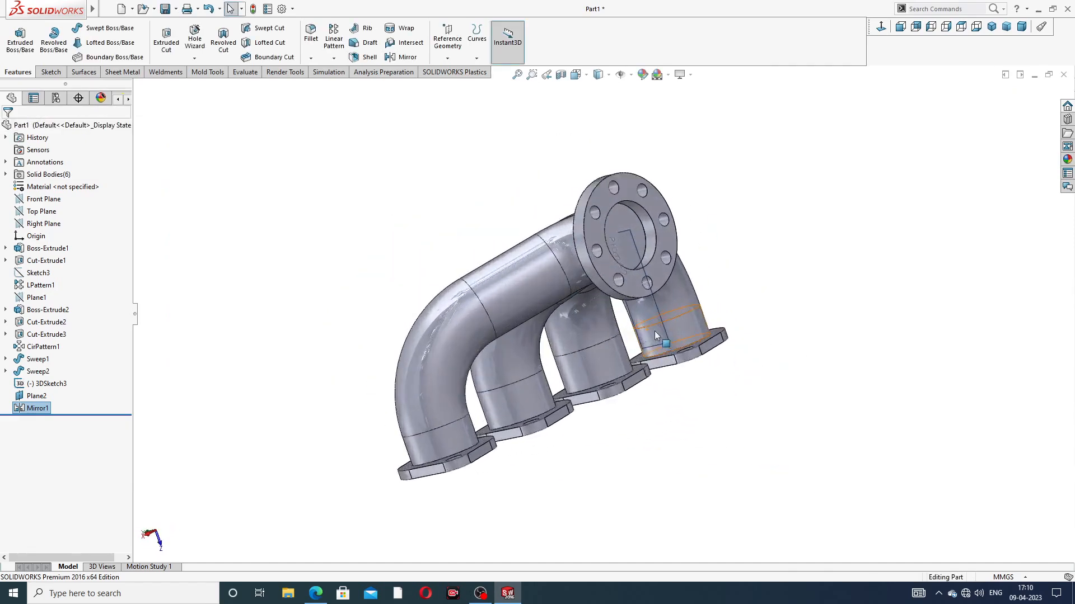
scroll(625, 273, "down", 5)
scroll(646, 286, "up", 8)
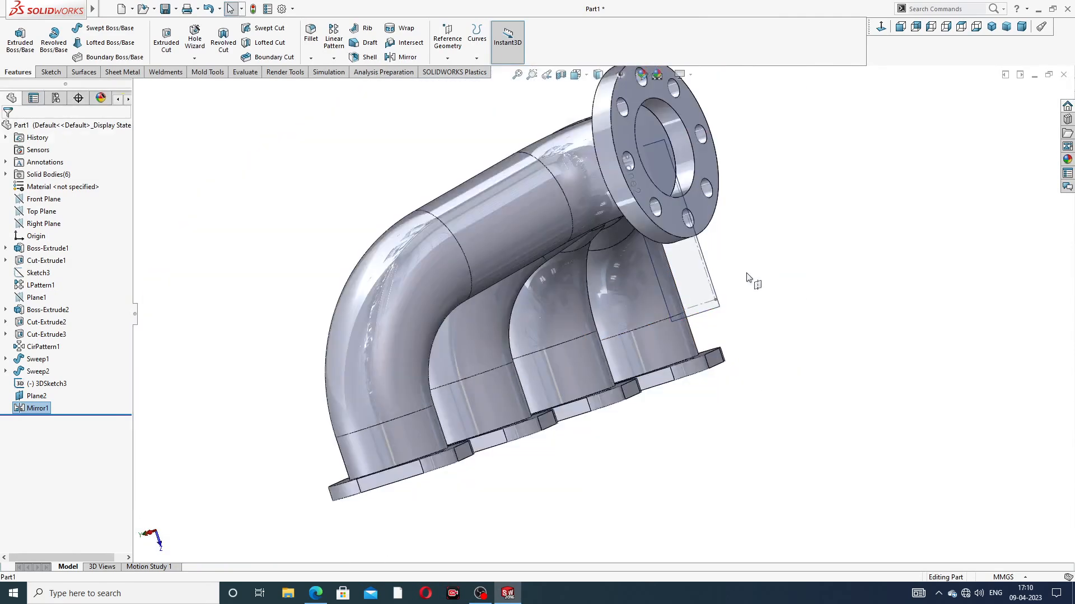
left_click(707, 278)
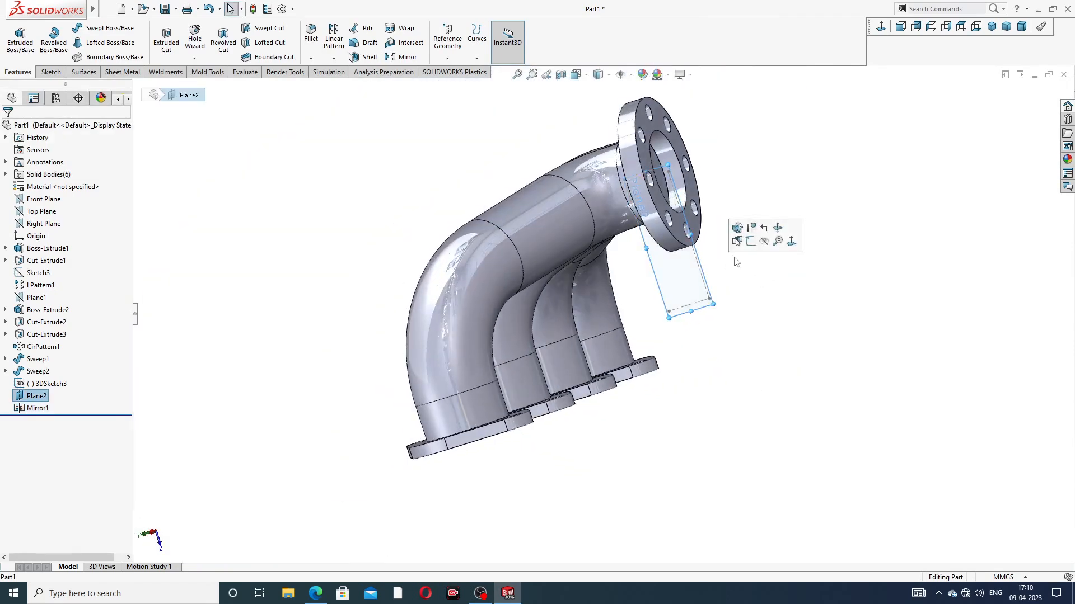
left_click(763, 242)
scroll(709, 279, "down", 3)
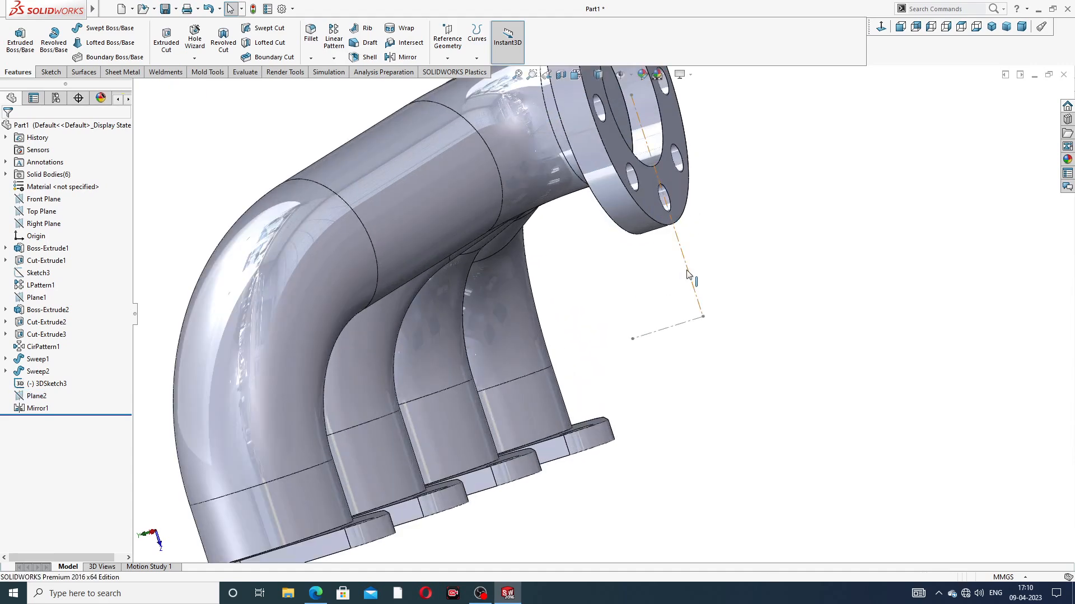
left_click(687, 273)
left_click(734, 240)
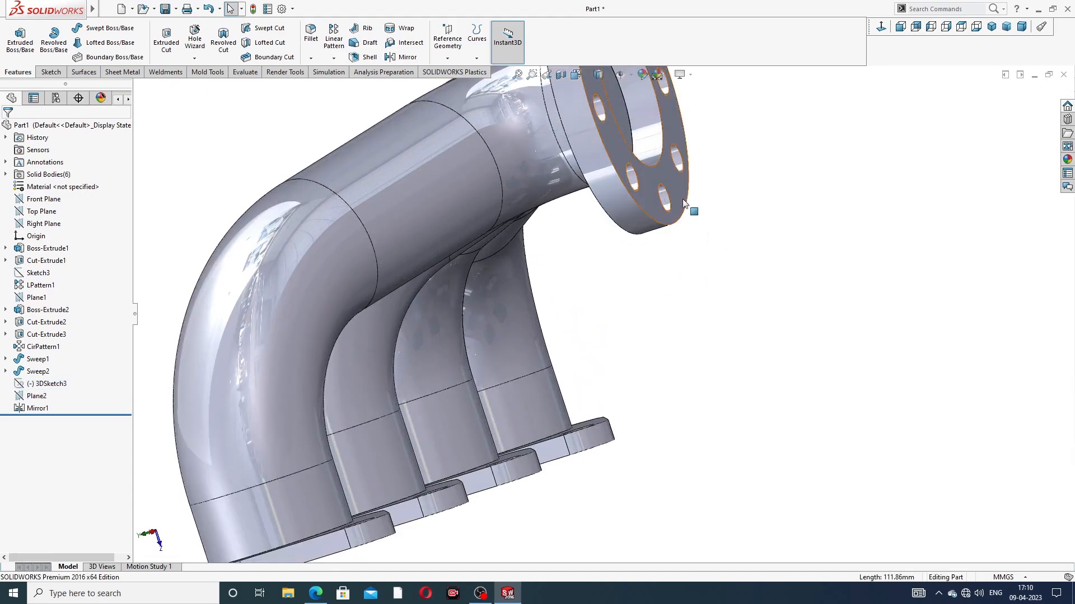
scroll(693, 210, "up", 4)
middle_click_drag(690, 204, 510, 116)
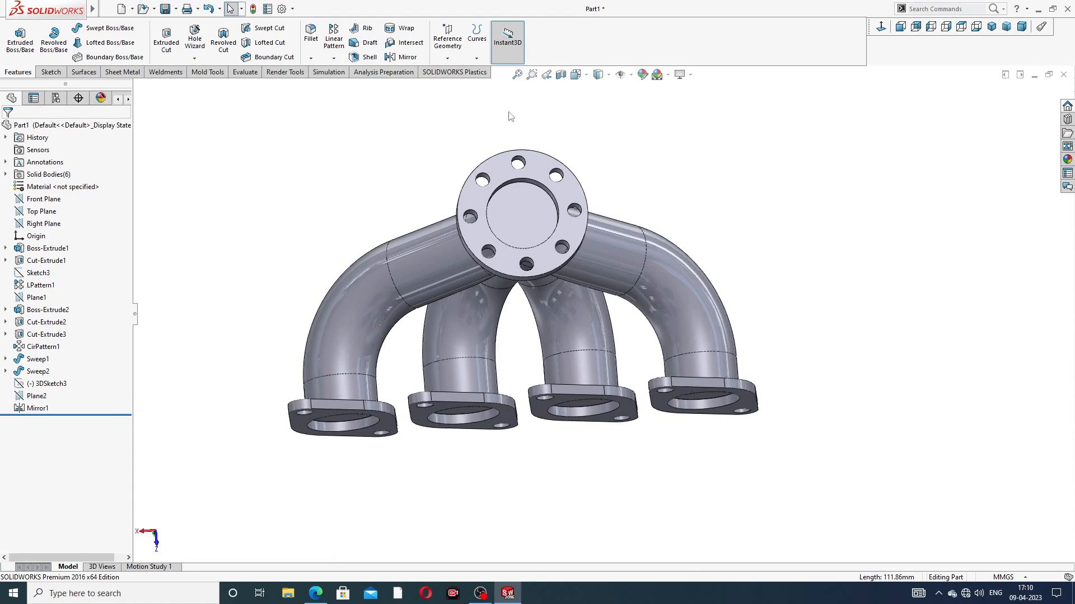
Step: Shell the manifold to a 1 mm wall, removing the pipe end faces inside the collector flange and the four port flanges
left_click(369, 58)
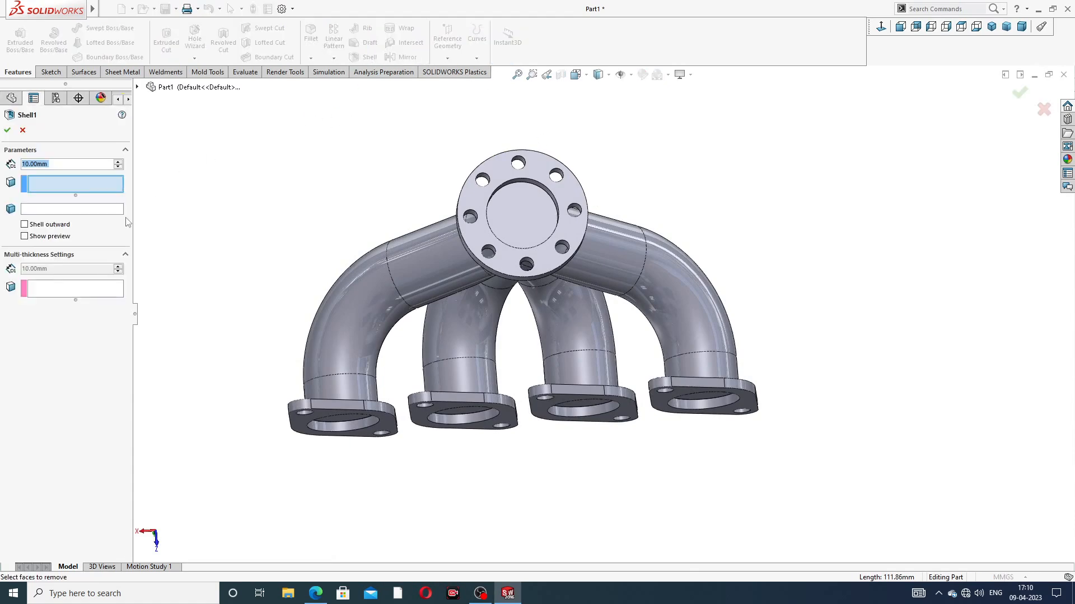
type("1")
key("Return")
scroll(533, 336, "down", 3)
left_click(528, 156)
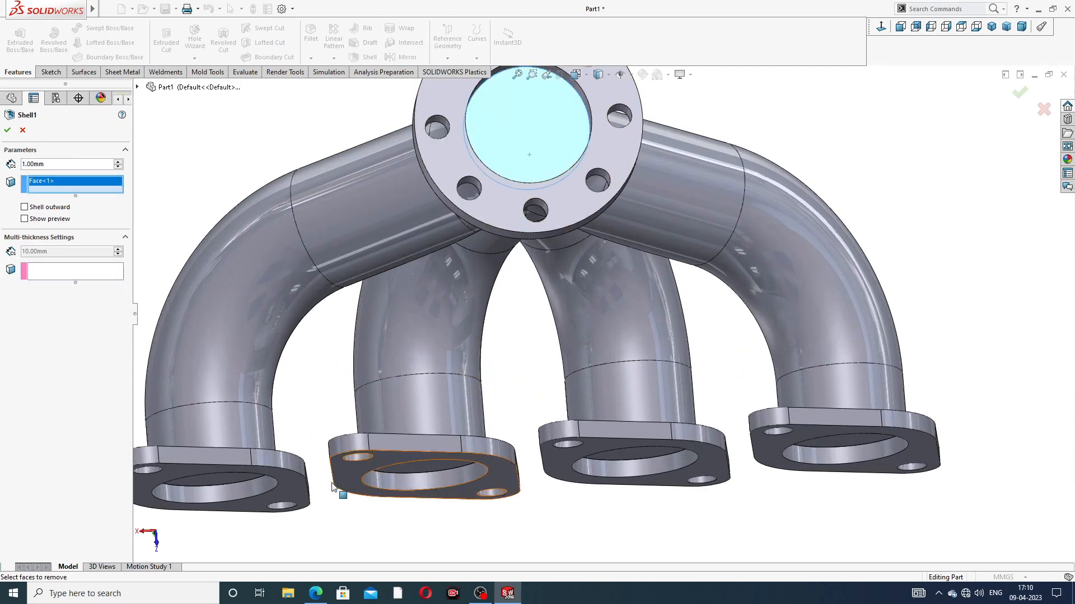
scroll(295, 504, "up", 3)
left_click(294, 451)
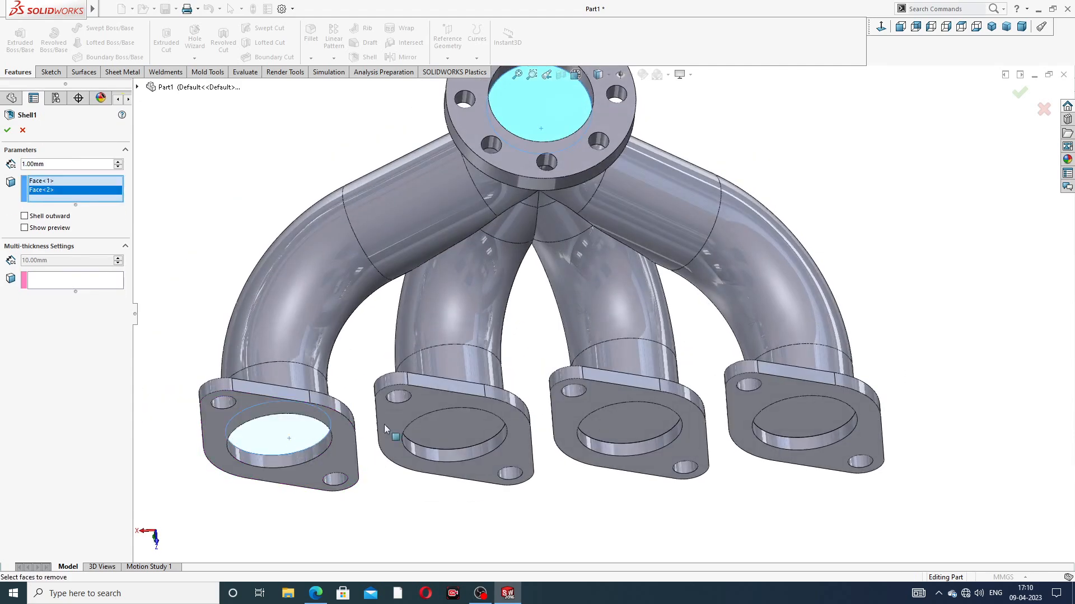
left_click(469, 425)
scroll(559, 431, "up", 5)
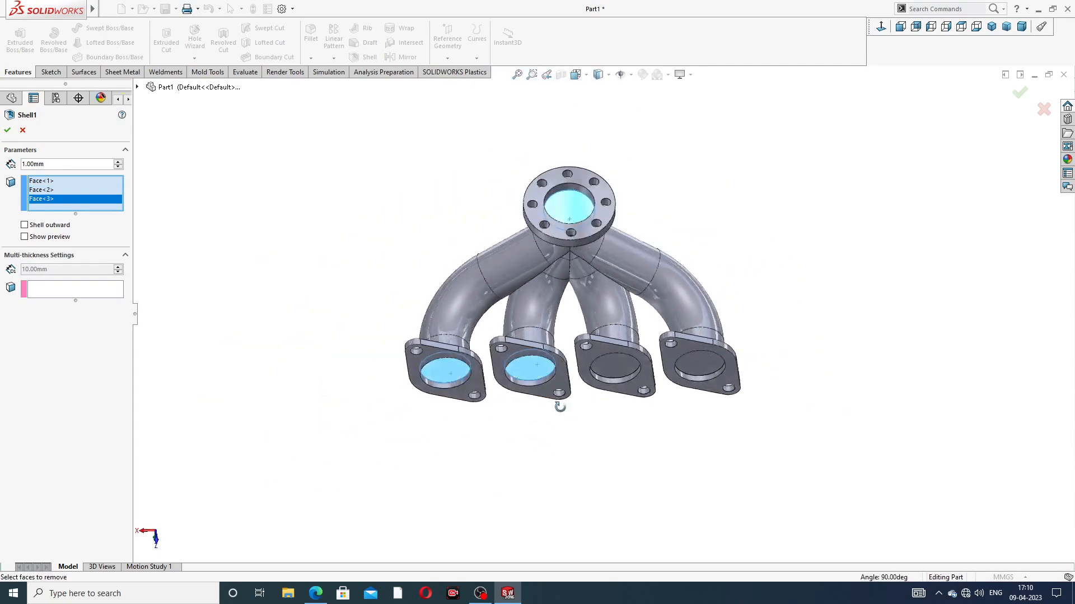
left_click(617, 348)
left_click(689, 352)
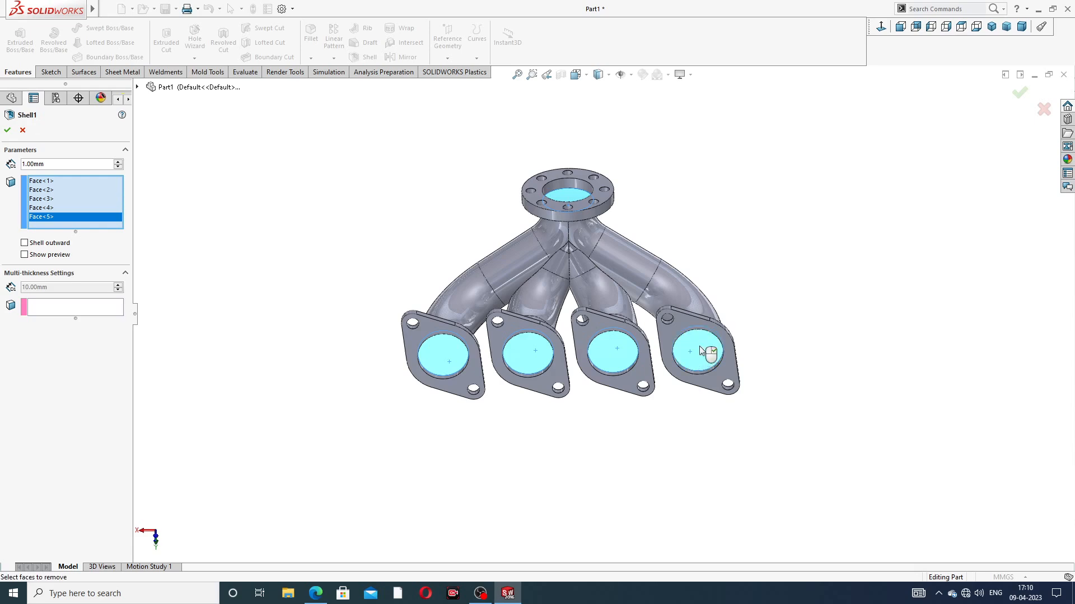
left_click(1020, 93)
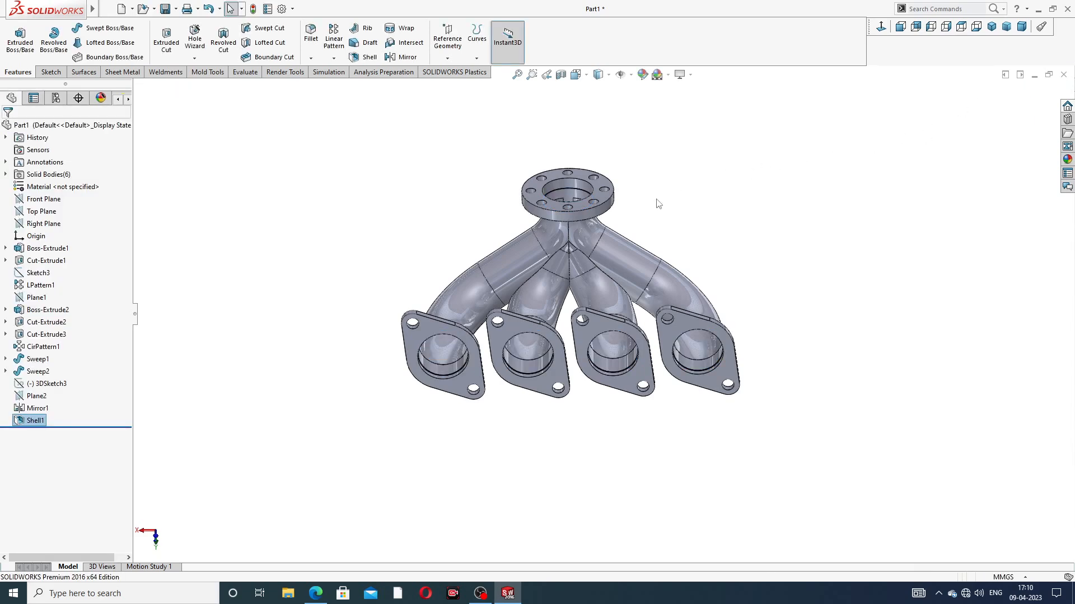
Step: Inspect the shelled collector opening, and check the threaded pipe's dimensions in the PDF drawing in the browser
middle_click_drag(579, 205, 576, 375)
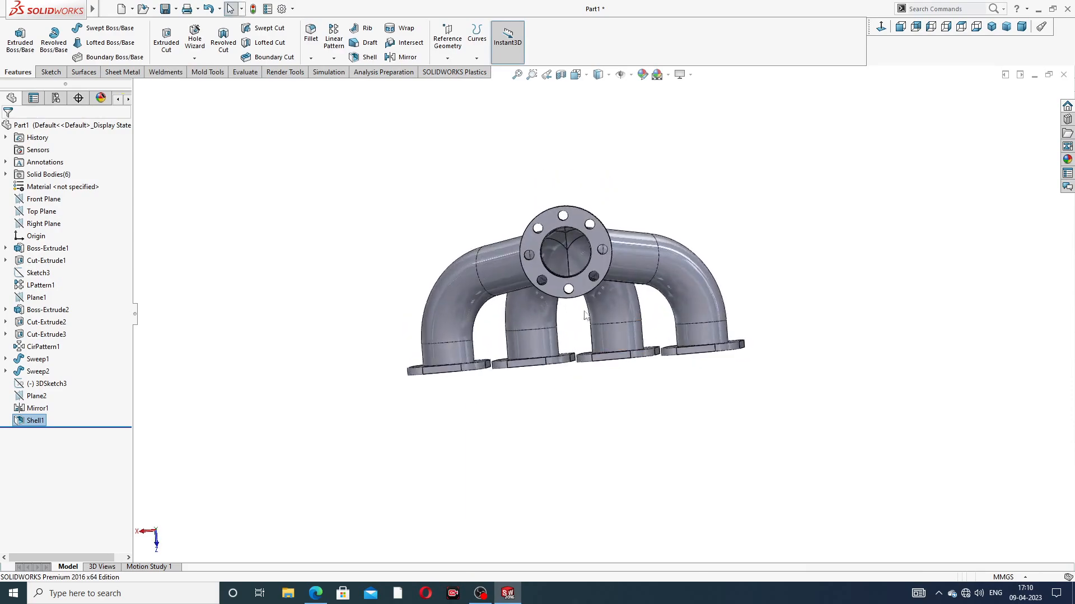
middle_click_drag(542, 247, 671, 244)
scroll(671, 244, "down", 3)
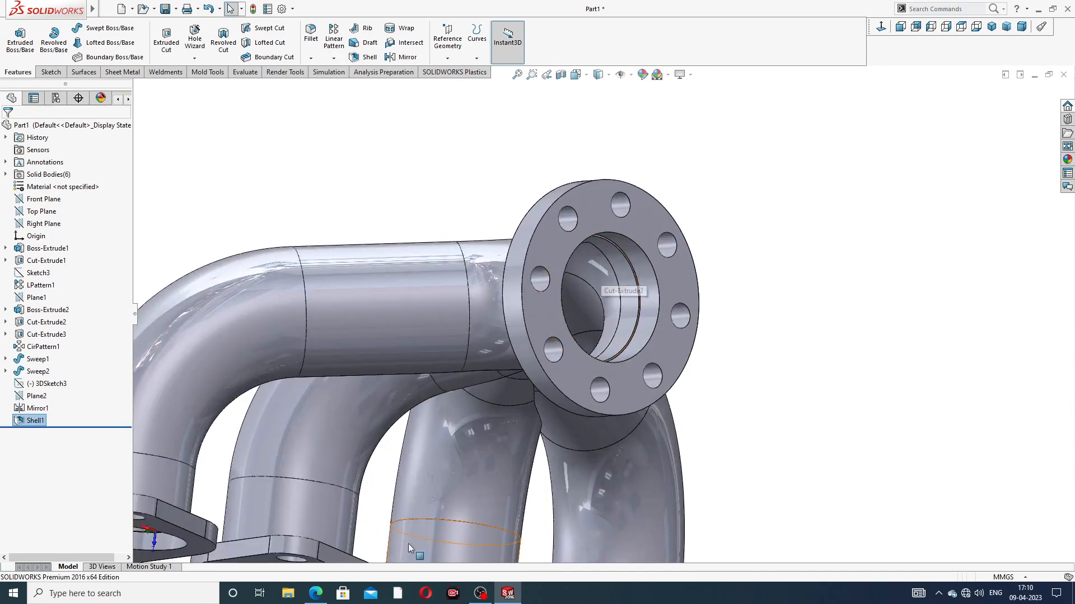
left_click(317, 595)
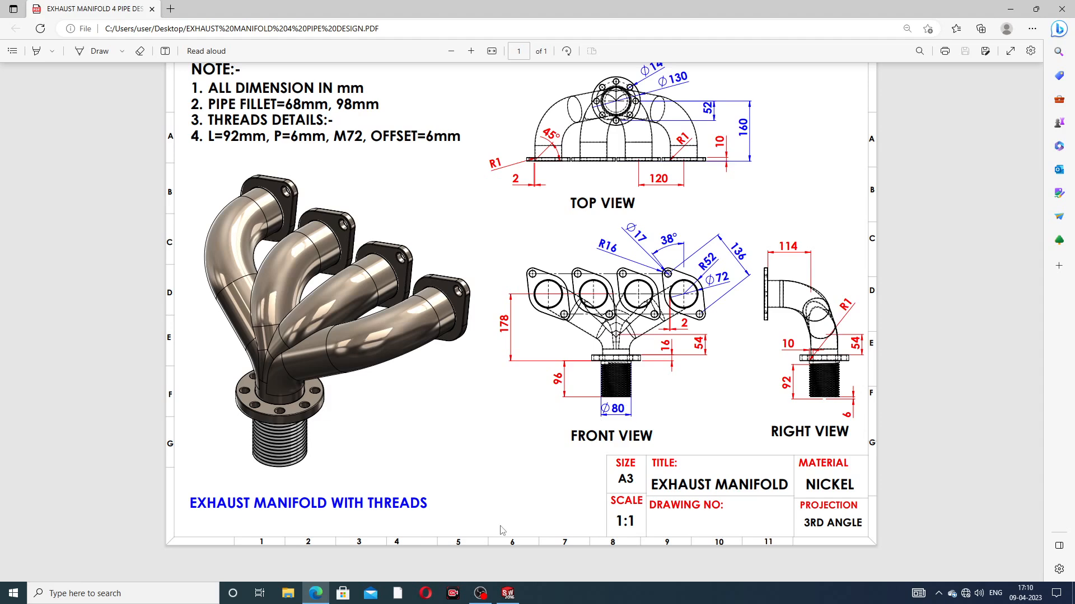
left_click(327, 592)
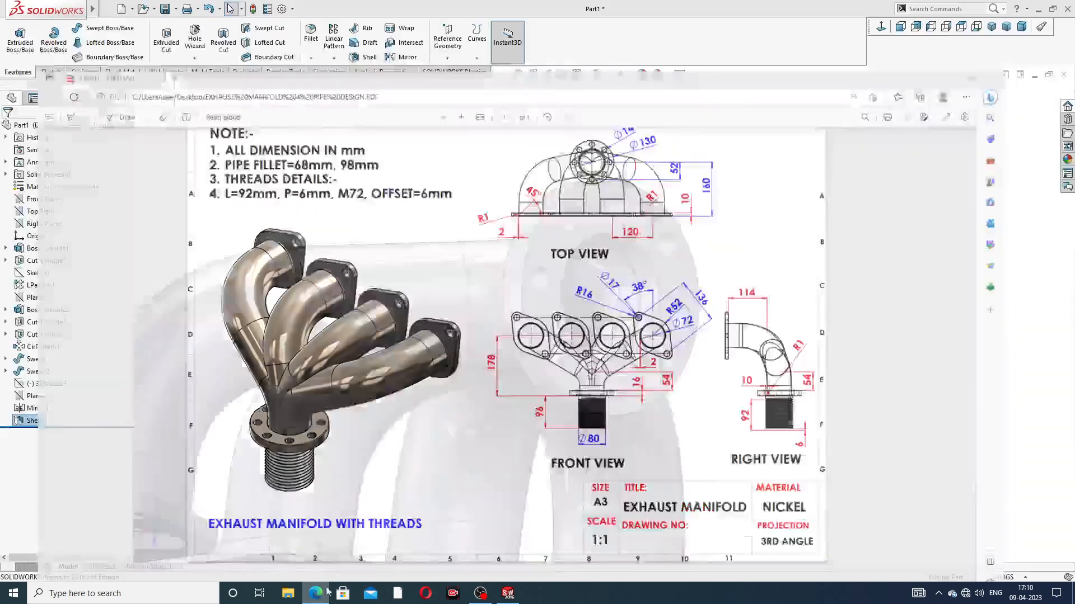
Step: Start a sketch on the collector flange's outer face and draw a circle concentric with the bore, between it and the bolt holes
scroll(632, 241, "down", 4)
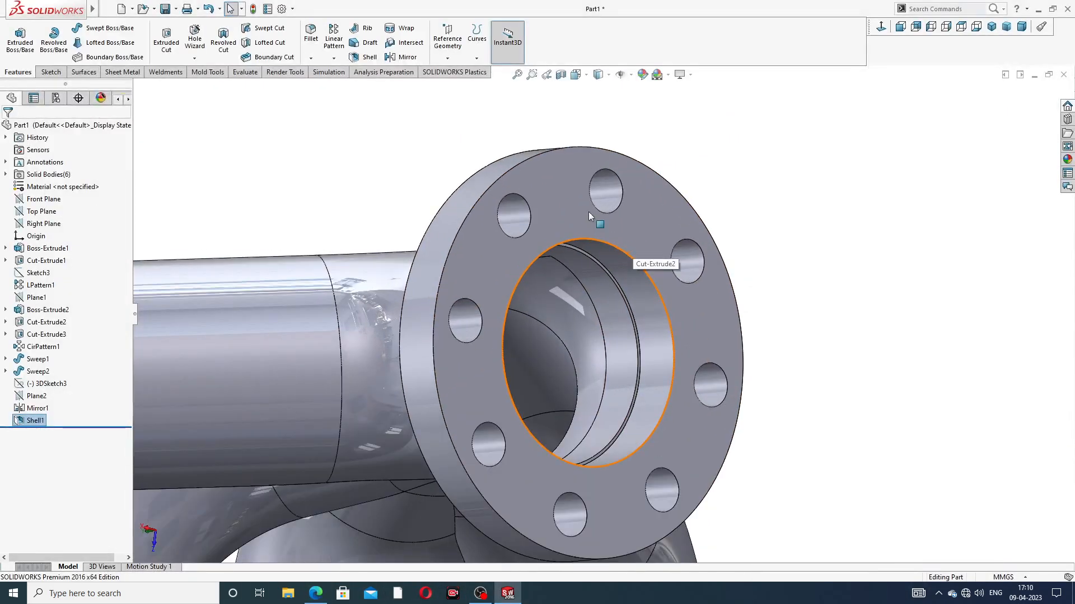
left_click(572, 217)
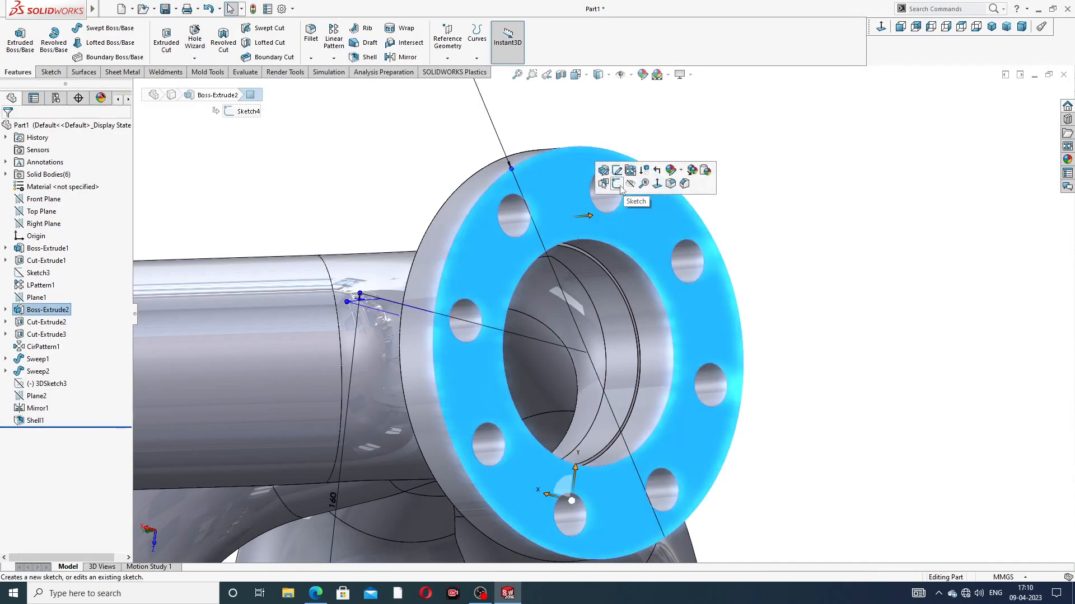
left_click(618, 186)
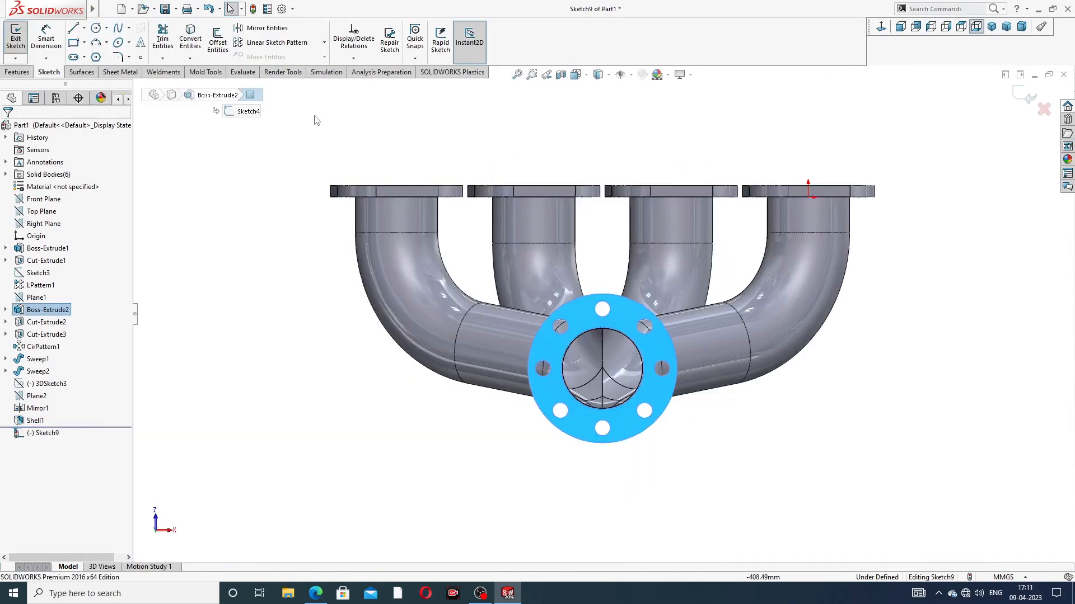
left_click(96, 28)
scroll(610, 398, "down", 5)
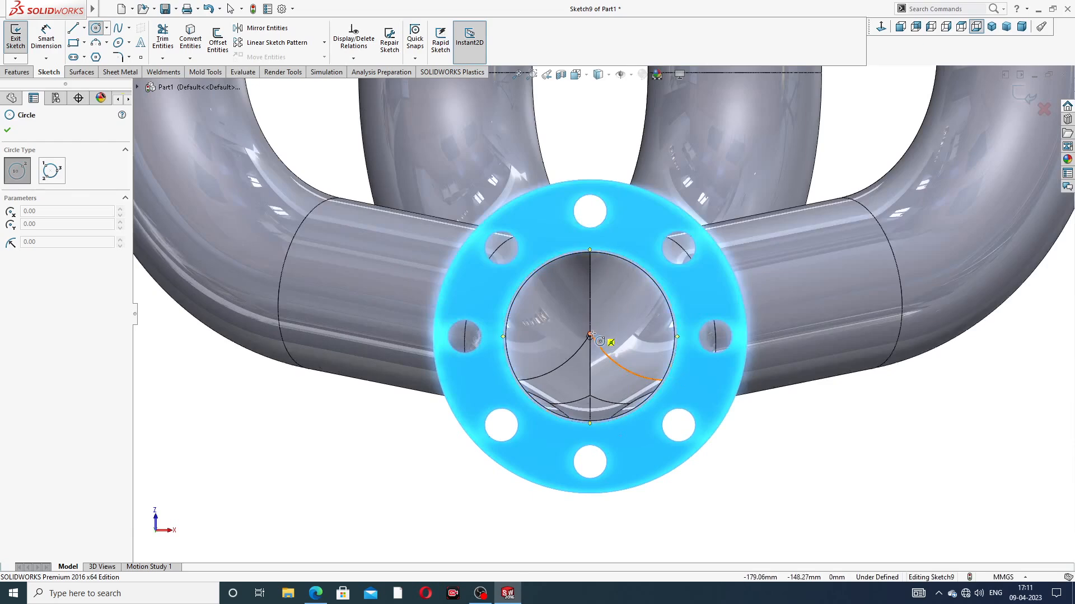
left_click(593, 339)
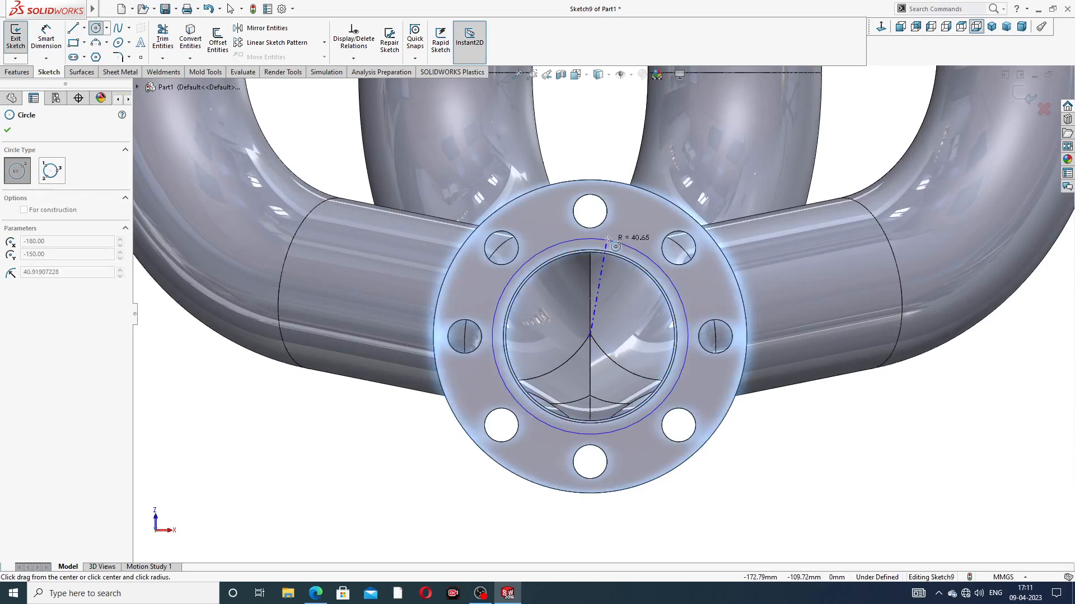
left_click(625, 242)
right_click(623, 151)
left_click(638, 158)
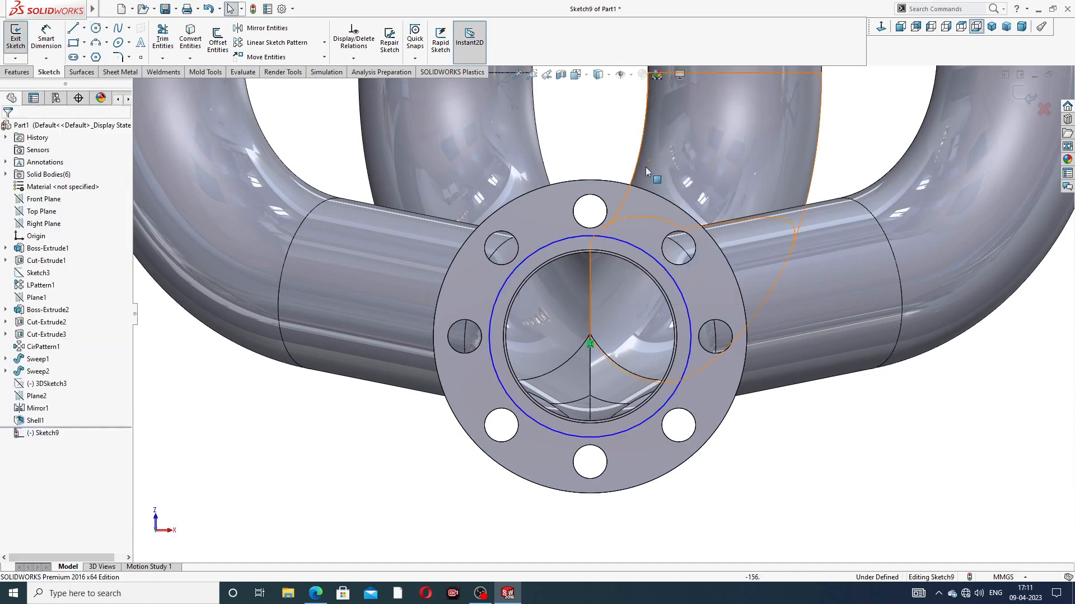
Step: Dimension the new circle on the collector flange face to a diameter of 80 mm
left_click(47, 39)
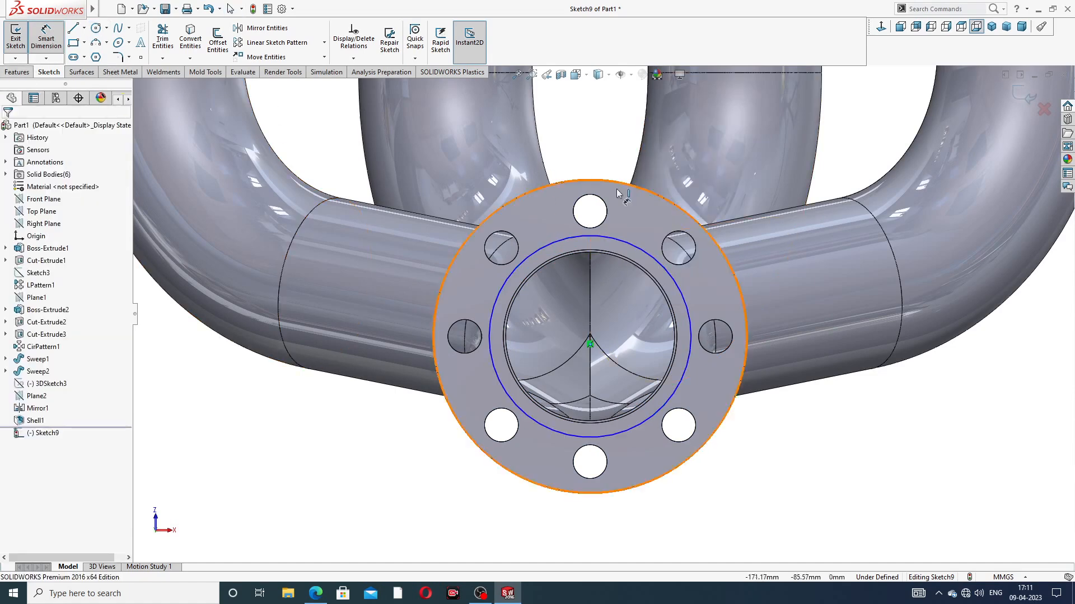
left_click(639, 247)
left_click(860, 180)
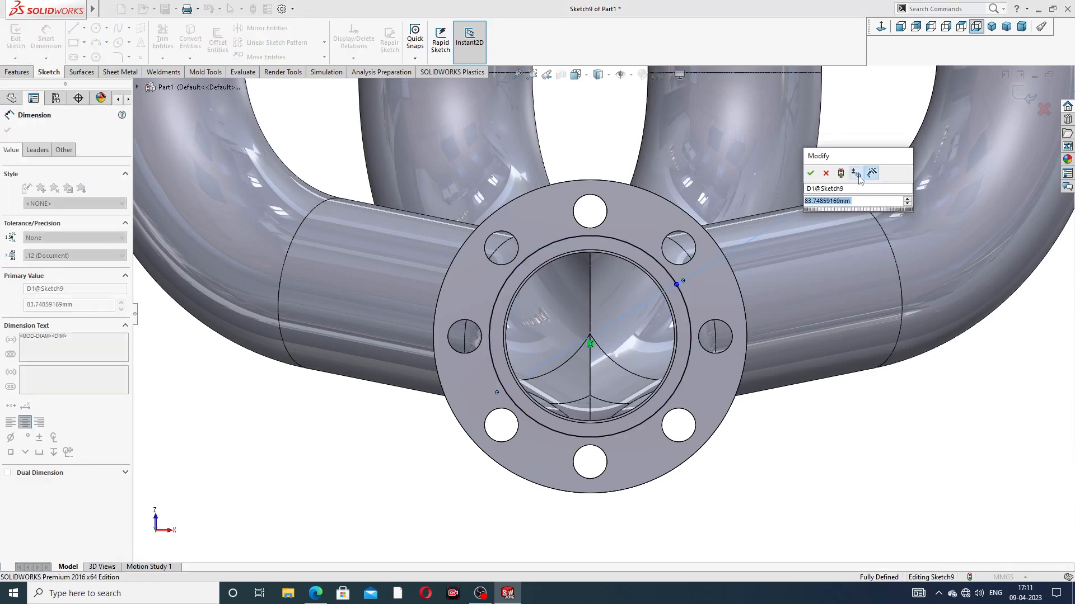
type("80")
key("Return")
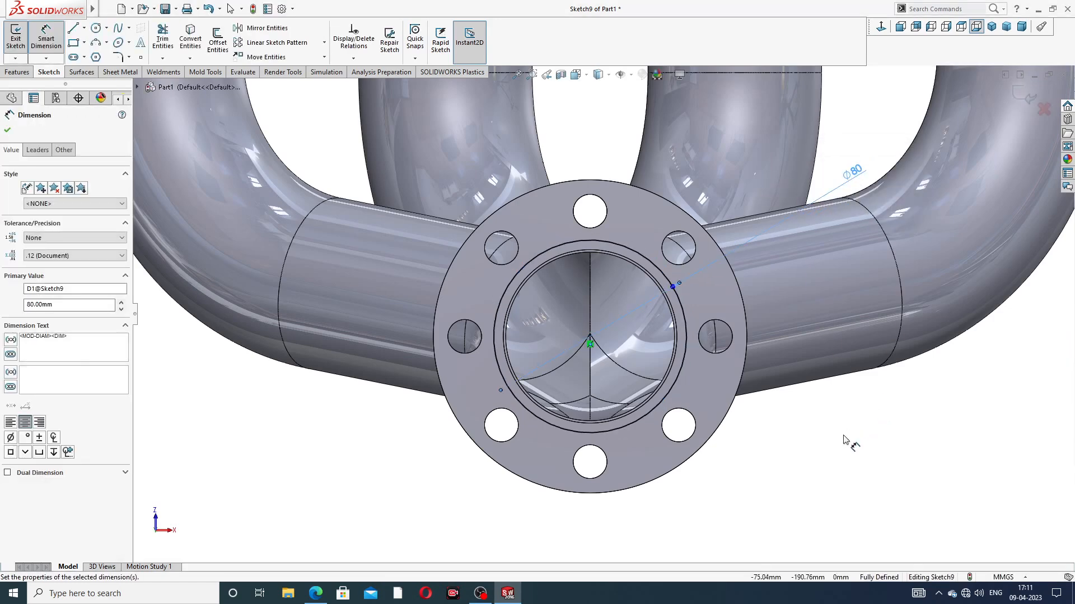
left_click(847, 441)
right_click(849, 442)
left_click(871, 166)
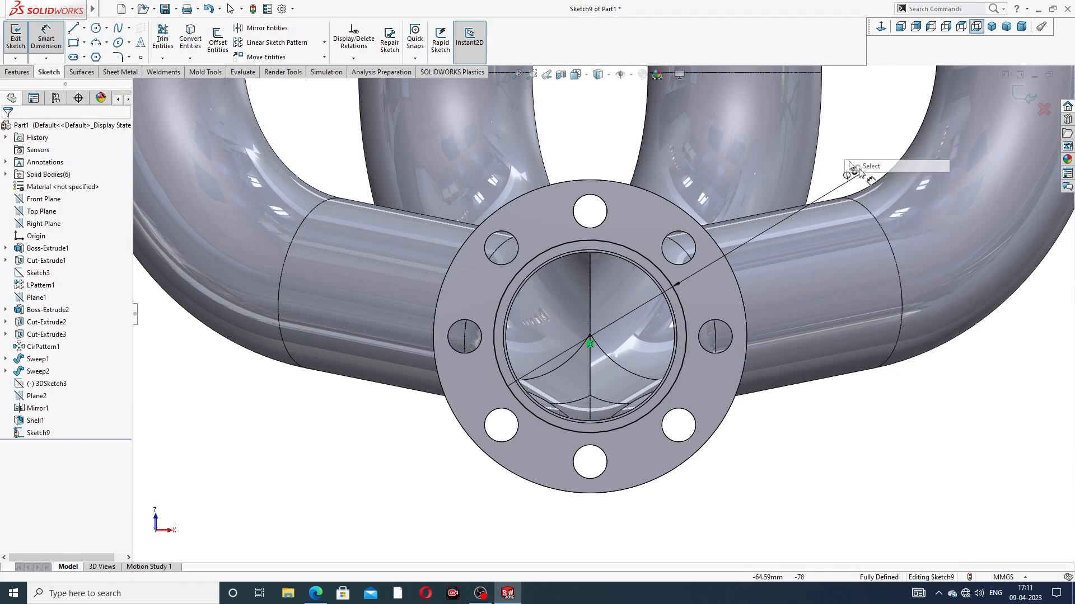
Step: Start a boss extrusion of the 80 mm circle outward from the collector flange with a blind depth of 96 mm
left_click(18, 71)
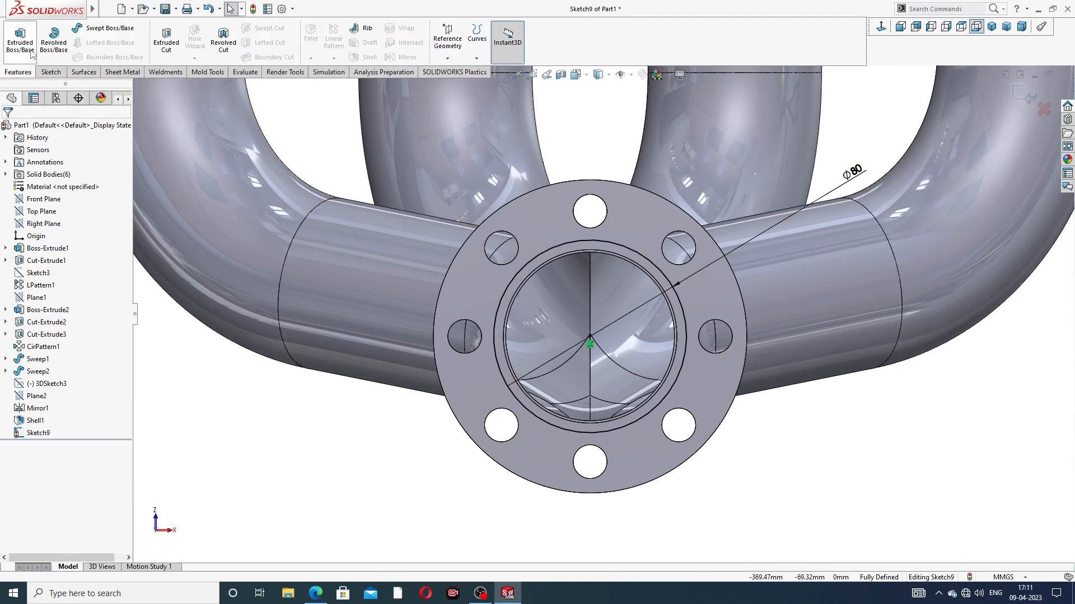
left_click(31, 52)
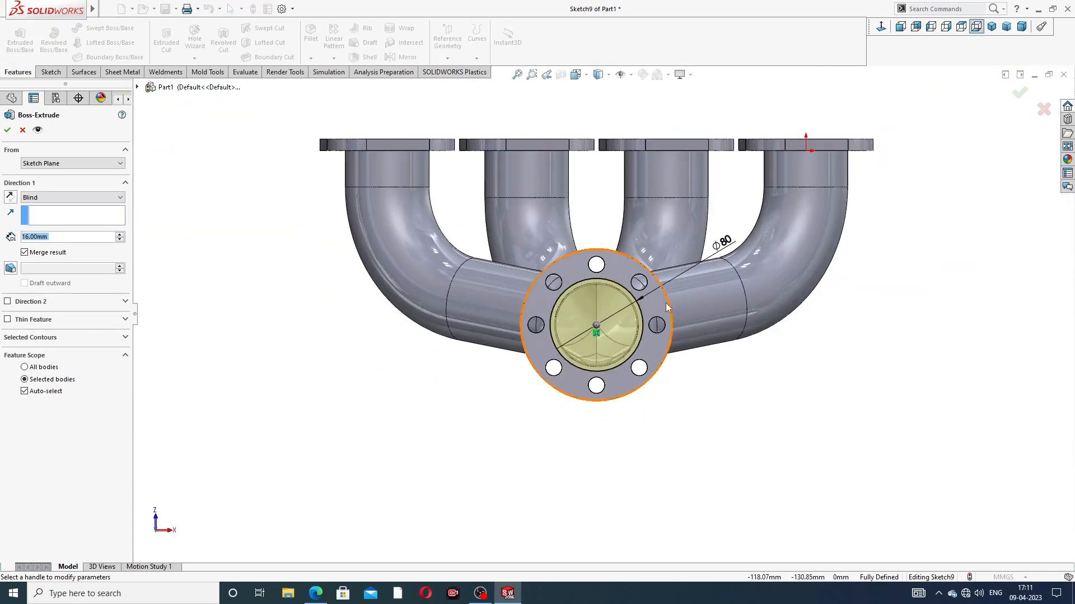
middle_click_drag(667, 304, 549, 339)
scroll(538, 330, "down", 3)
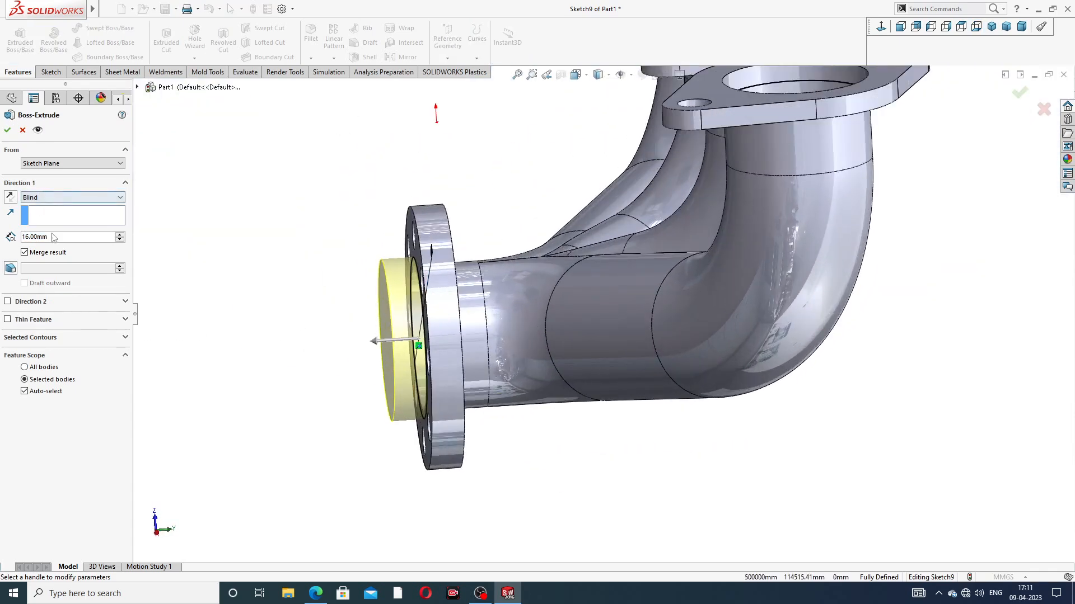
type("96")
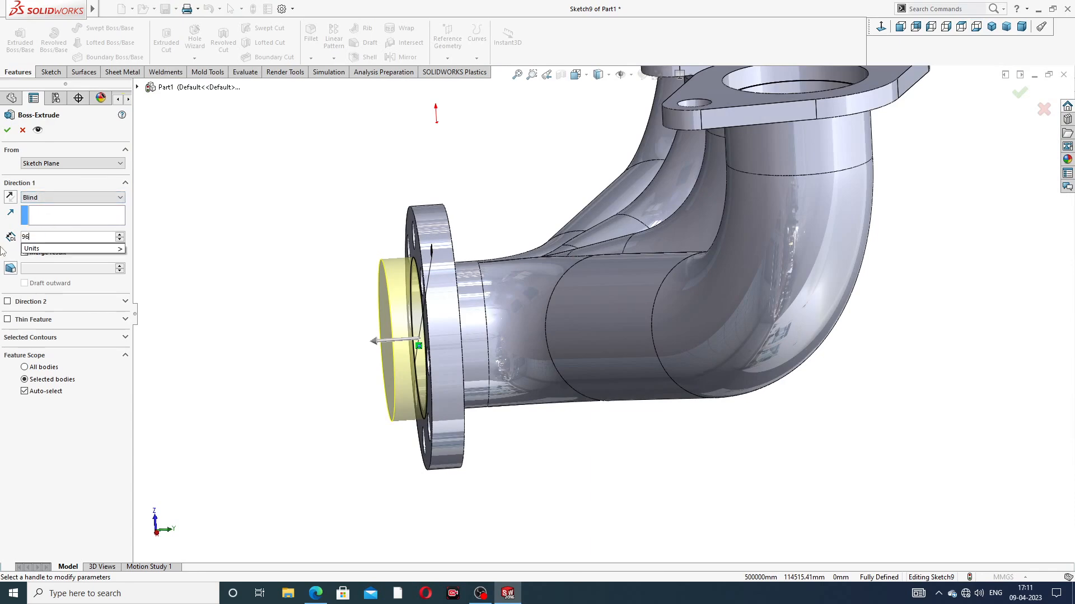
key("Return")
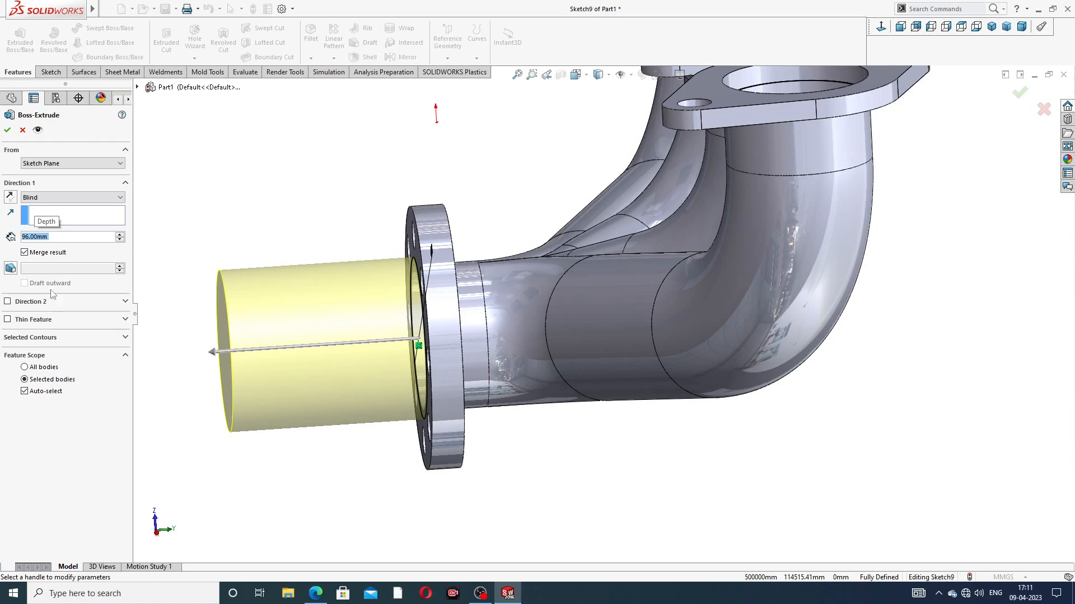
Step: Make the outlet pipe extrusion a one-direction thin feature with a 10 mm wall reversed inward, and create it
left_click(25, 321)
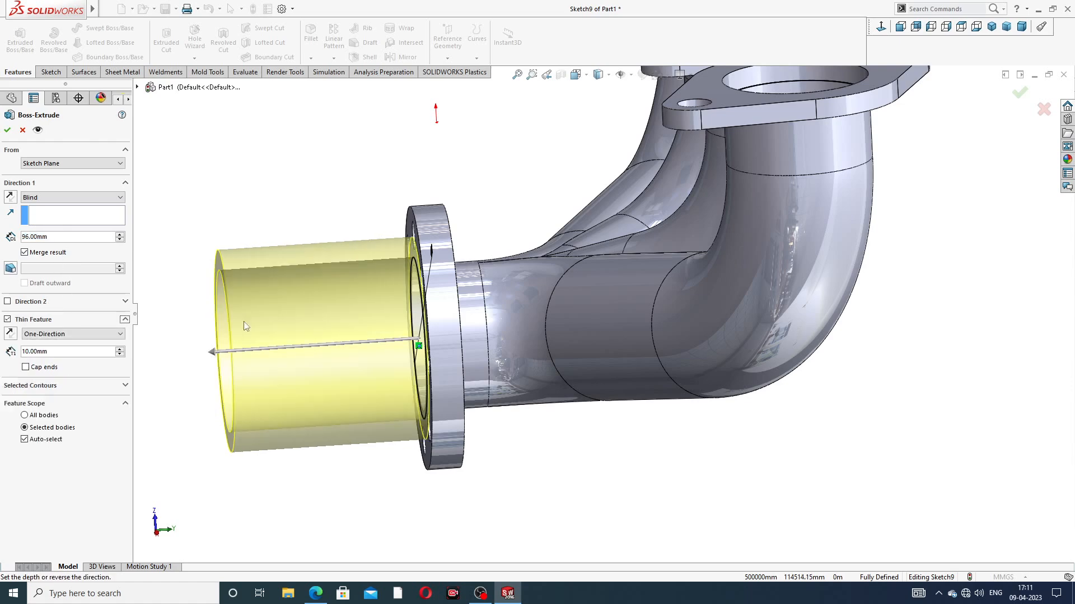
scroll(336, 336, "up", 2)
middle_click_drag(336, 336, 347, 314)
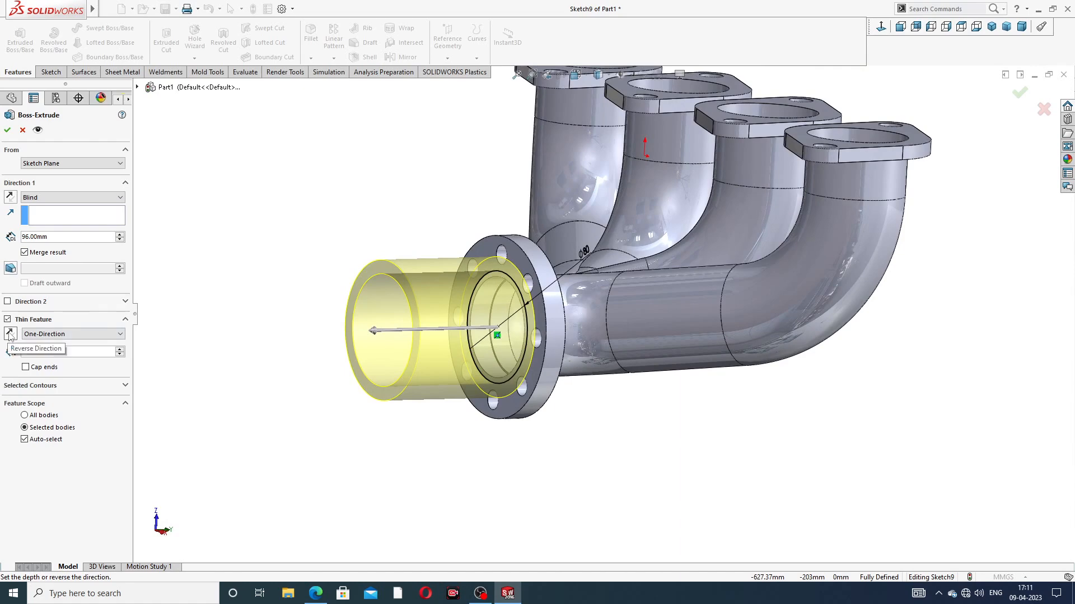
left_click(10, 335)
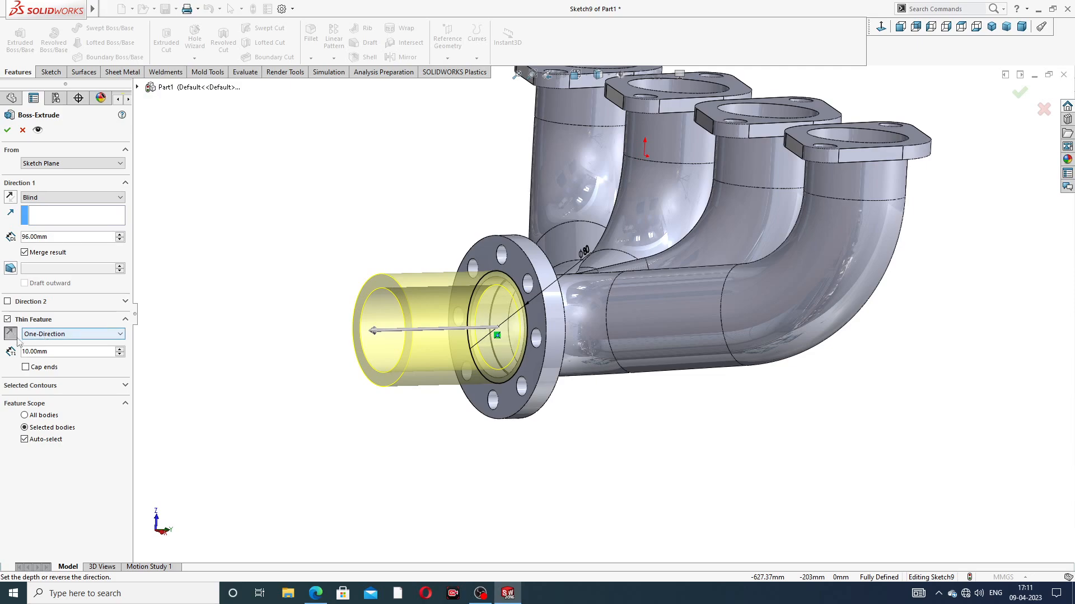
mouse_move(340, 296)
middle_mouse_down()
mouse_move(321, 283)
mouse_move(319, 295)
mouse_move(388, 284)
mouse_move(336, 292)
middle_mouse_up()
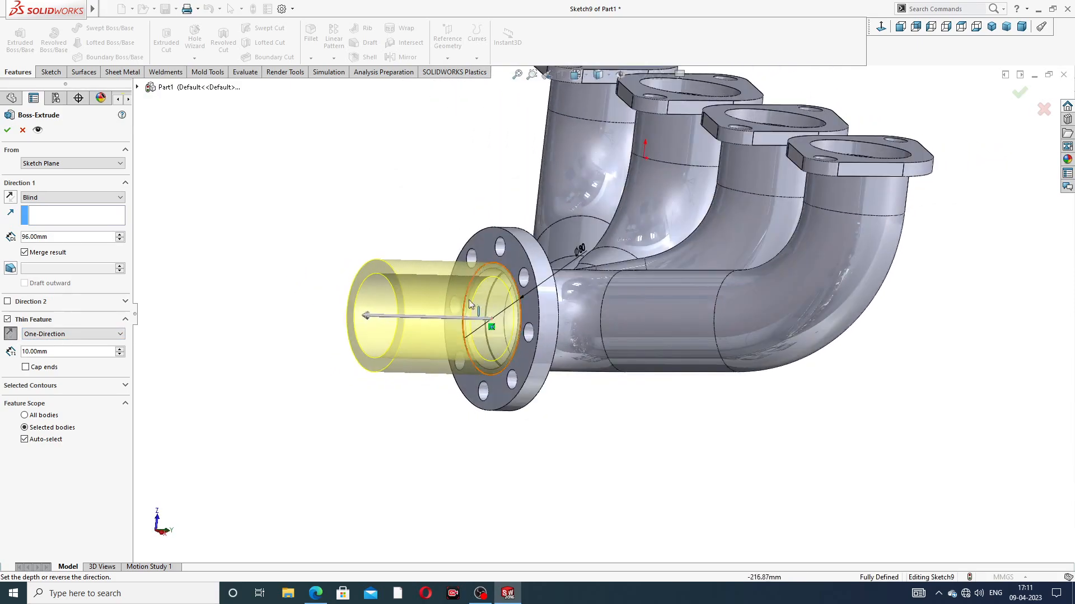
scroll(521, 301, "down", 2)
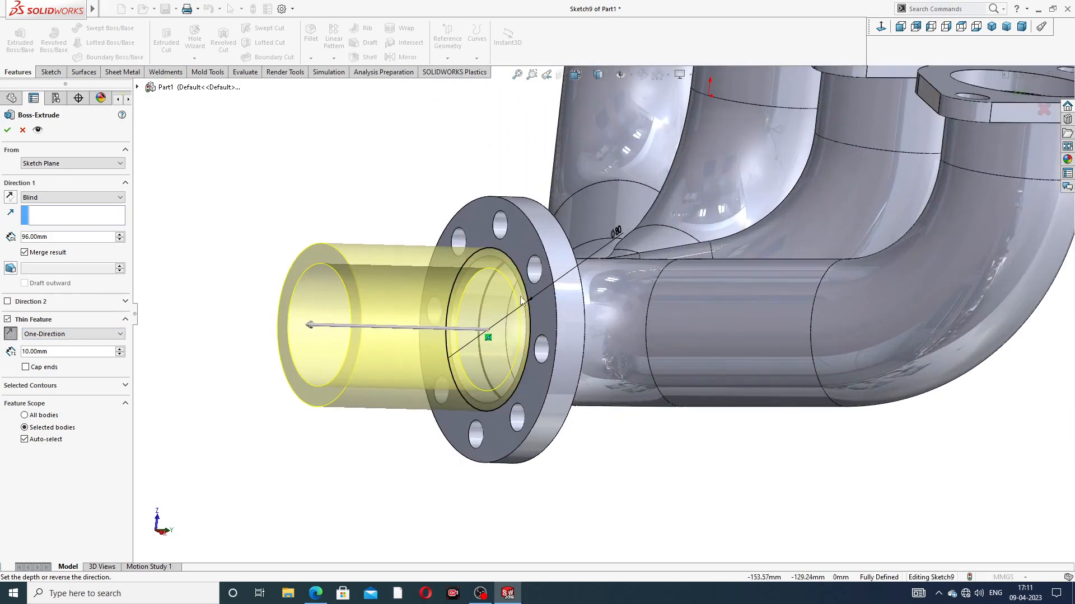
left_click(7, 130)
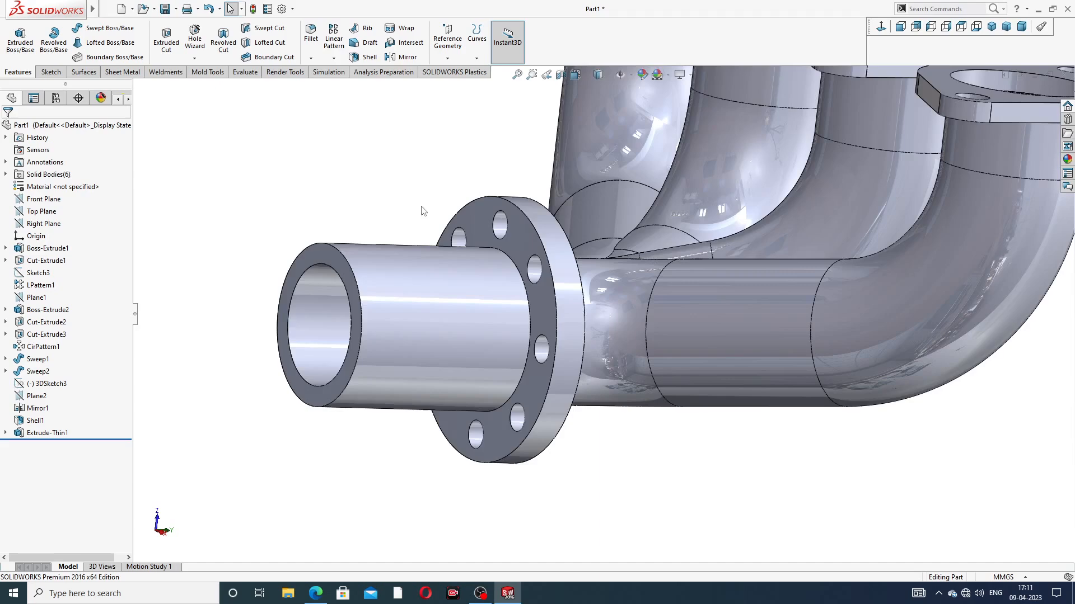
Step: Check the manifold's notes and views in the PDF drawing in the browser, and return to SolidWorks
scroll(539, 324, "up", 3)
left_click(315, 594)
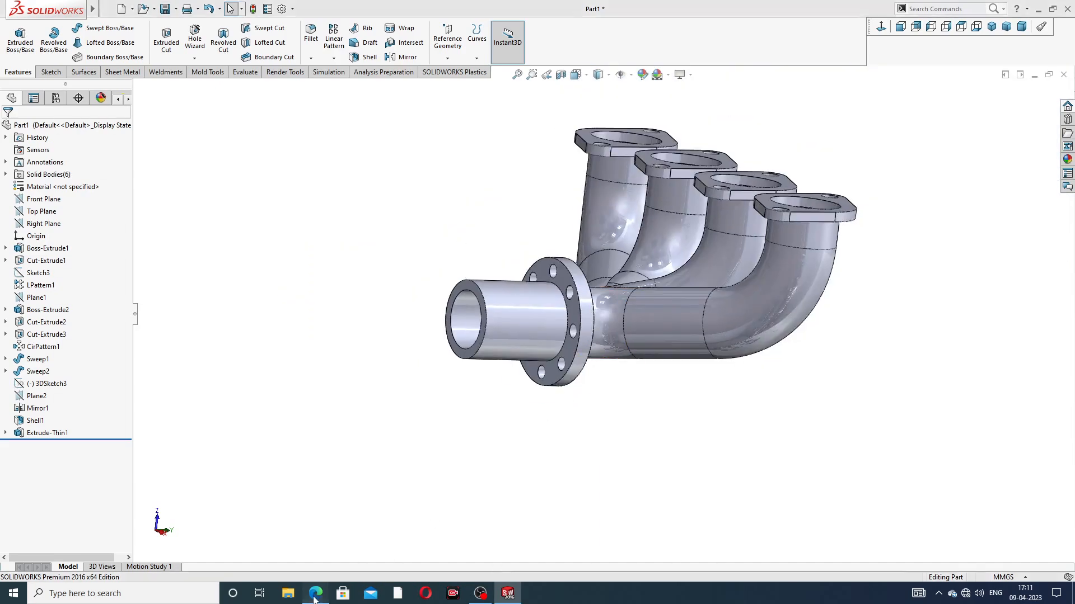
left_click(318, 594)
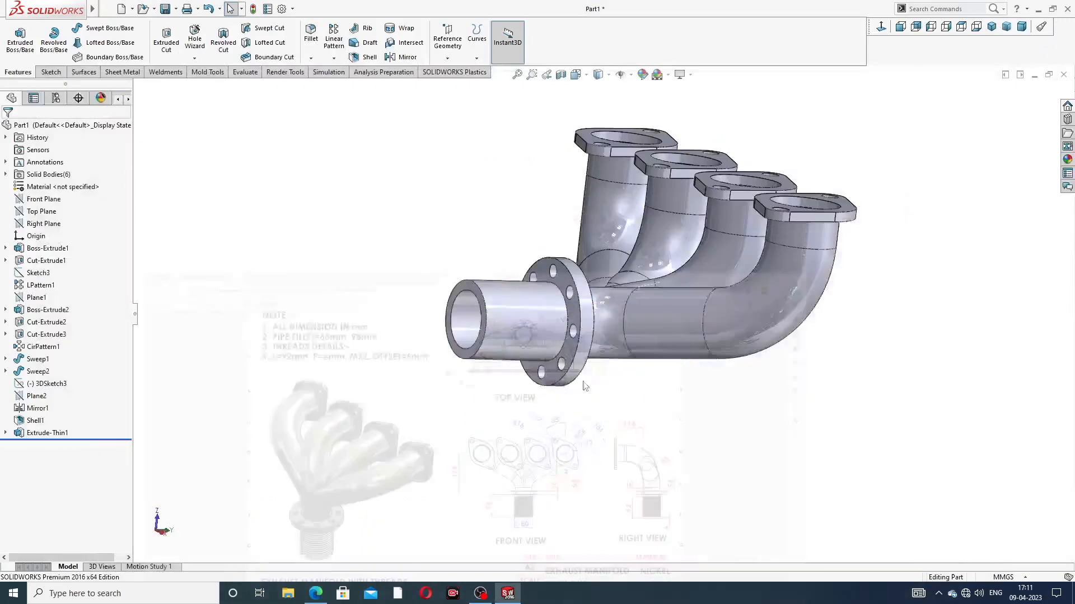
Step: Fillet the edge where the outlet pipe meets the collector flange with a 1 mm radius
middle_click_drag(672, 230, 644, 281)
scroll(582, 293, "down", 6)
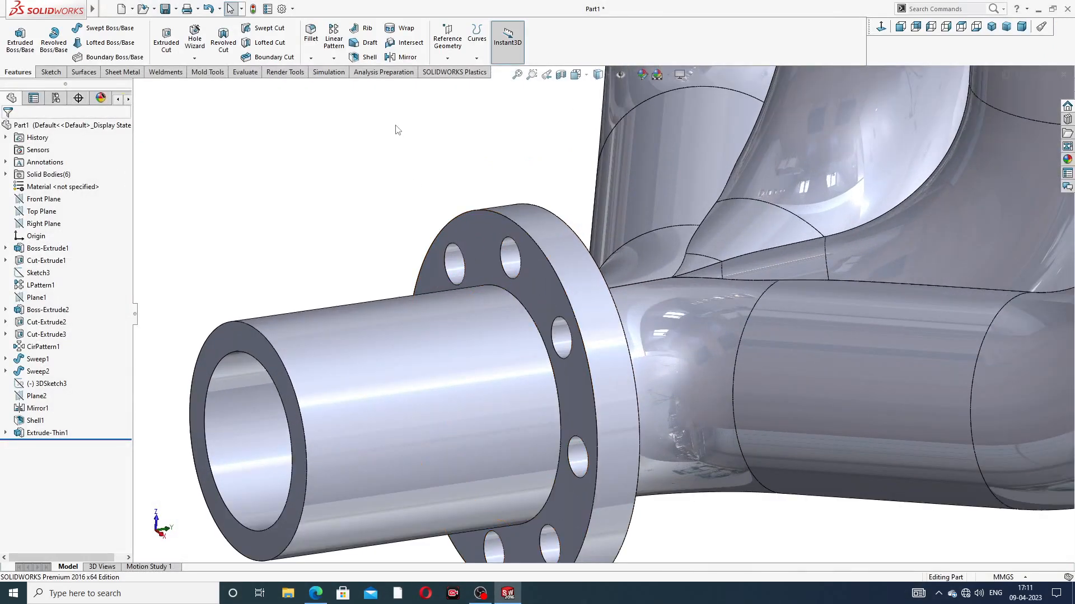
left_click(311, 35)
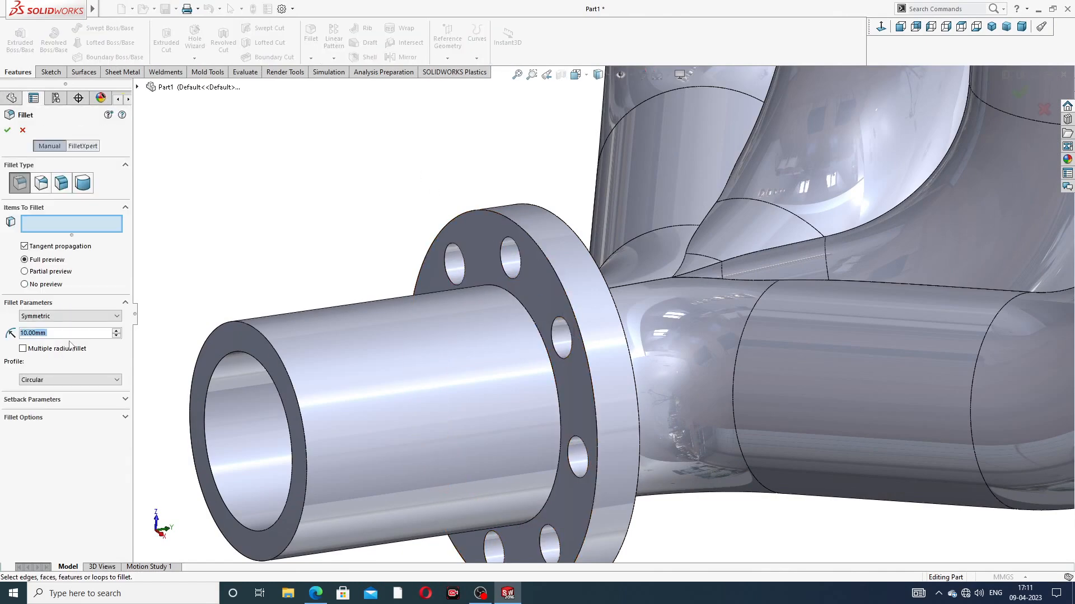
type("1")
key("Return")
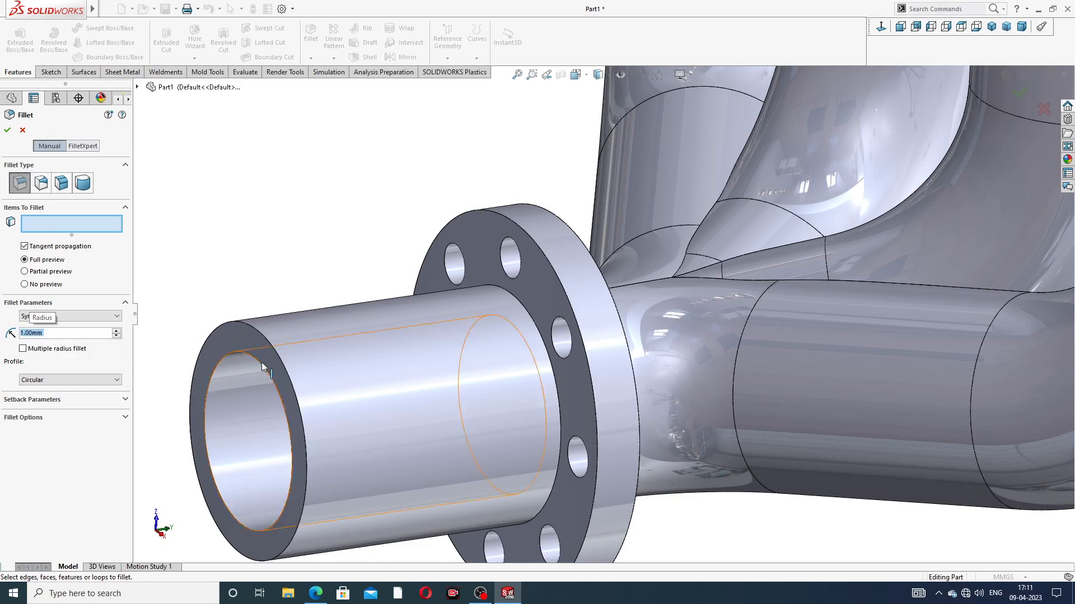
left_click(525, 310)
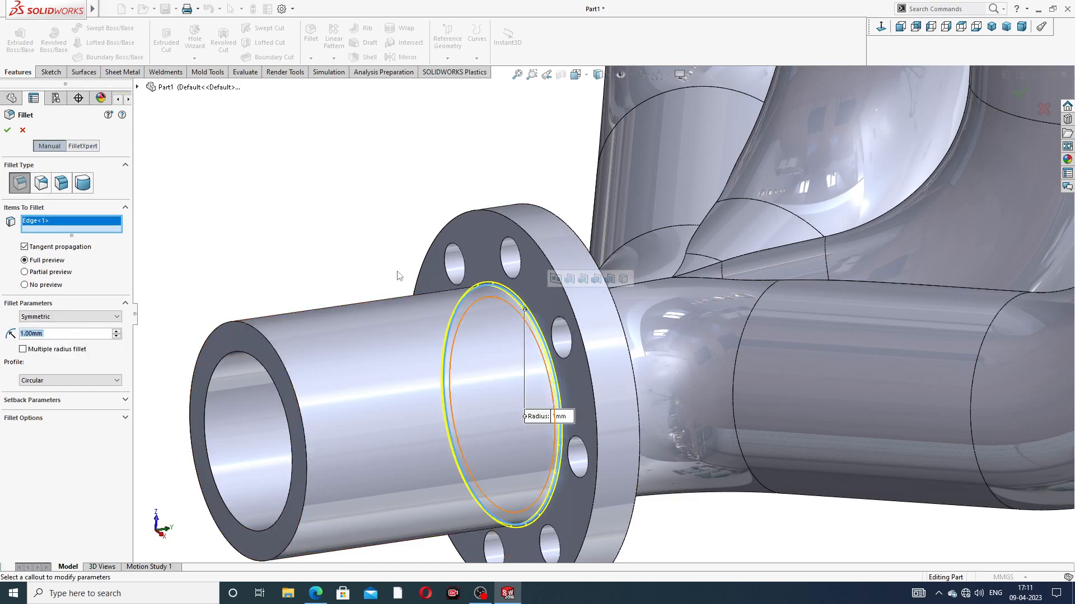
left_click(8, 131)
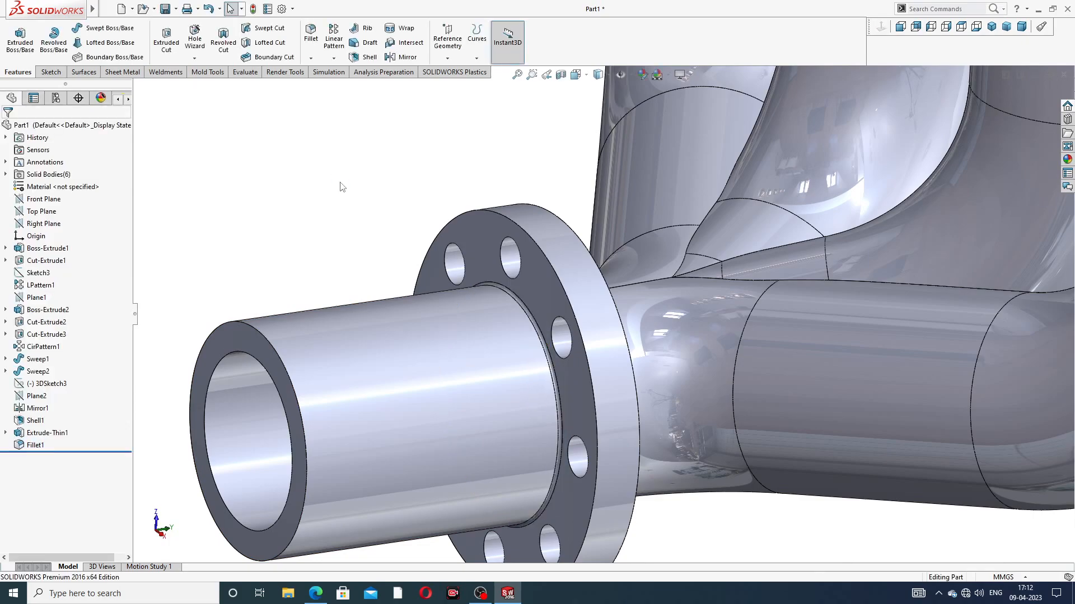
Step: Delete the fillet between the outlet pipe and the collector flange
scroll(384, 201, "up", 3)
middle_click_drag(384, 196, 358, 222)
scroll(610, 300, "down", 3)
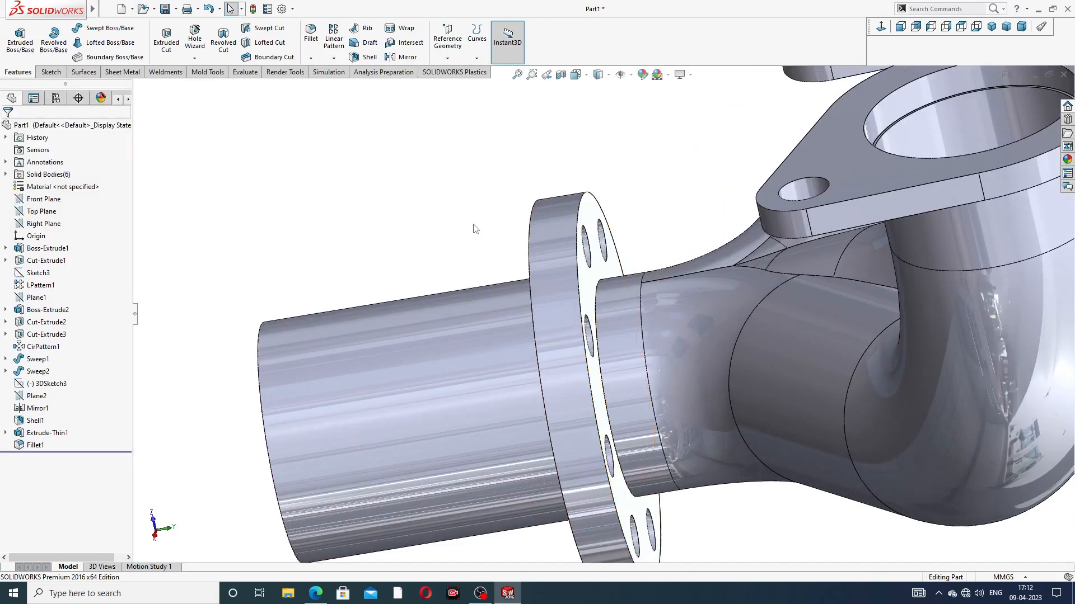
scroll(470, 216, "up", 3)
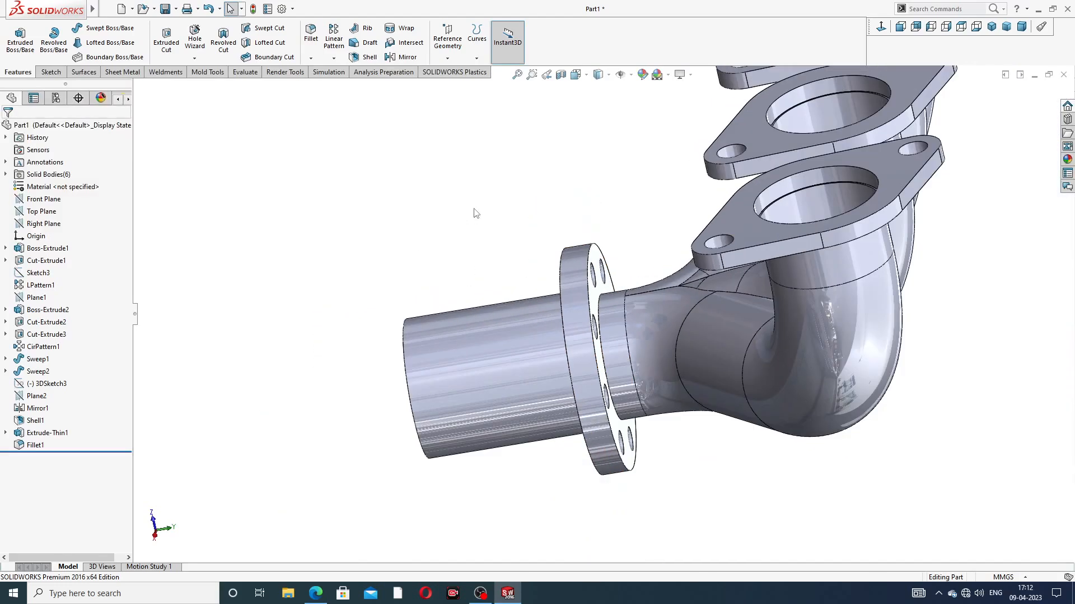
middle_click_drag(475, 212, 504, 199)
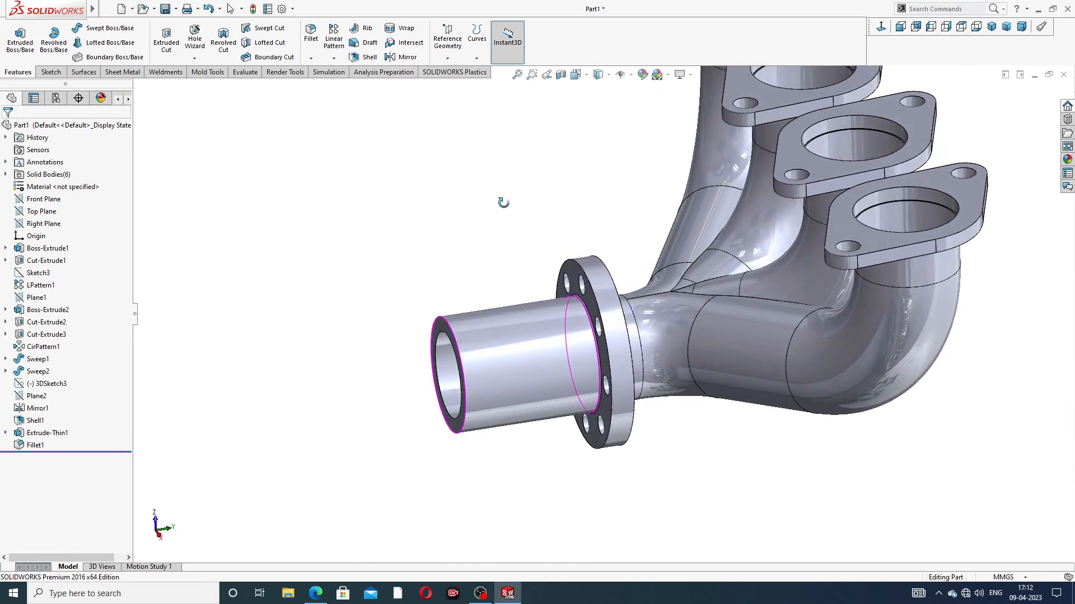
scroll(529, 301, "down", 3)
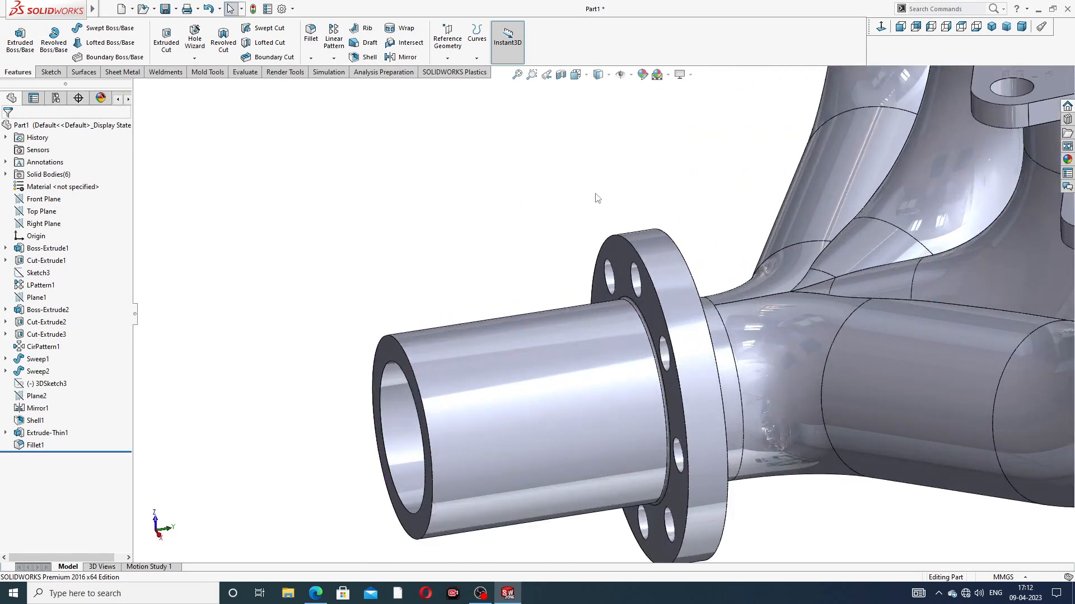
left_click(39, 445)
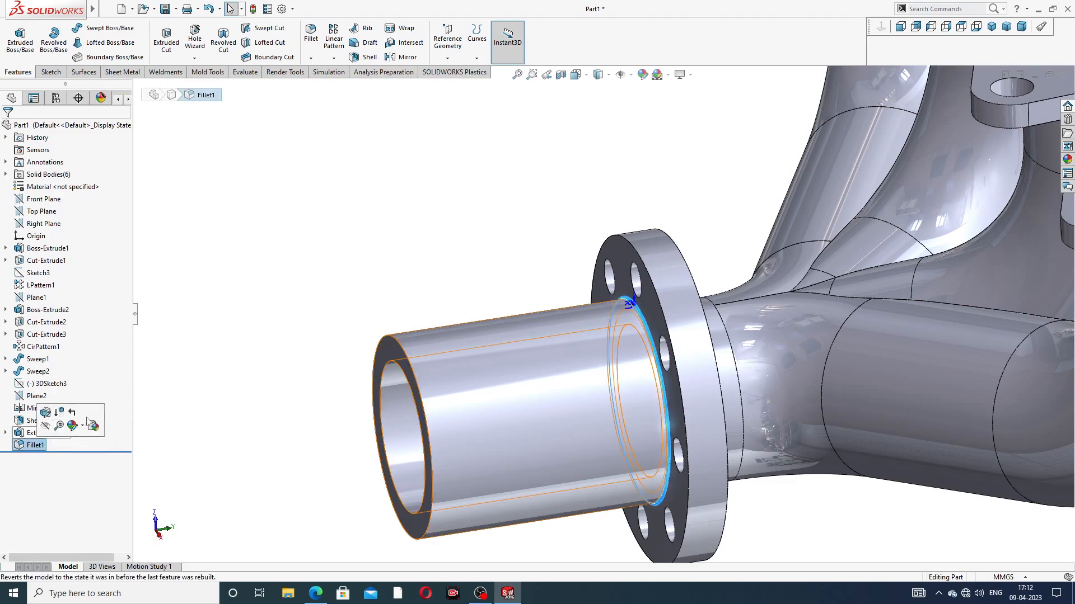
left_click(139, 400)
left_click(39, 446)
right_click(39, 447)
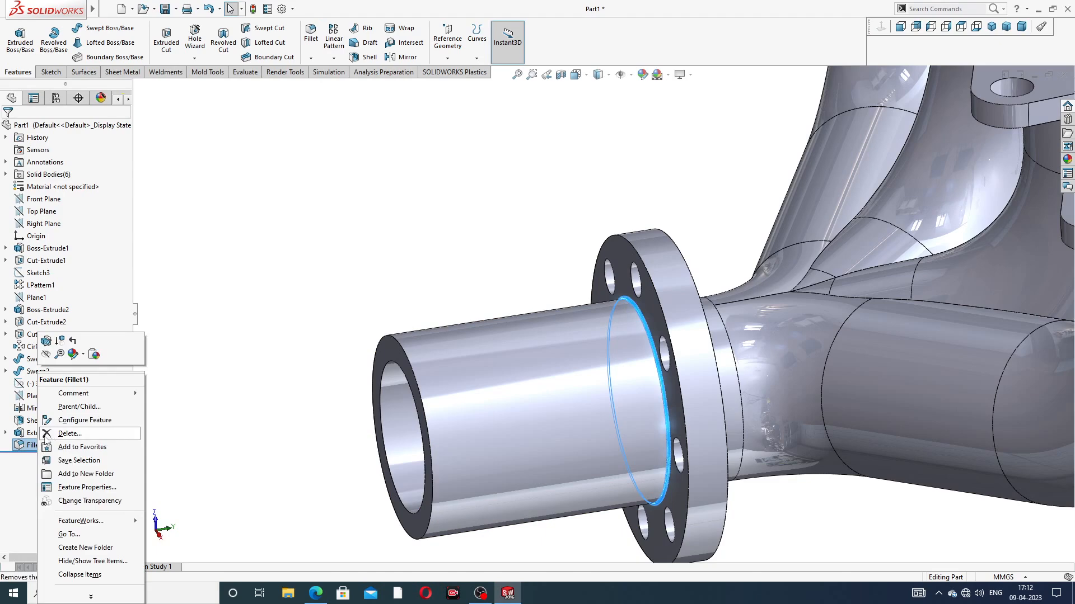
left_click(71, 434)
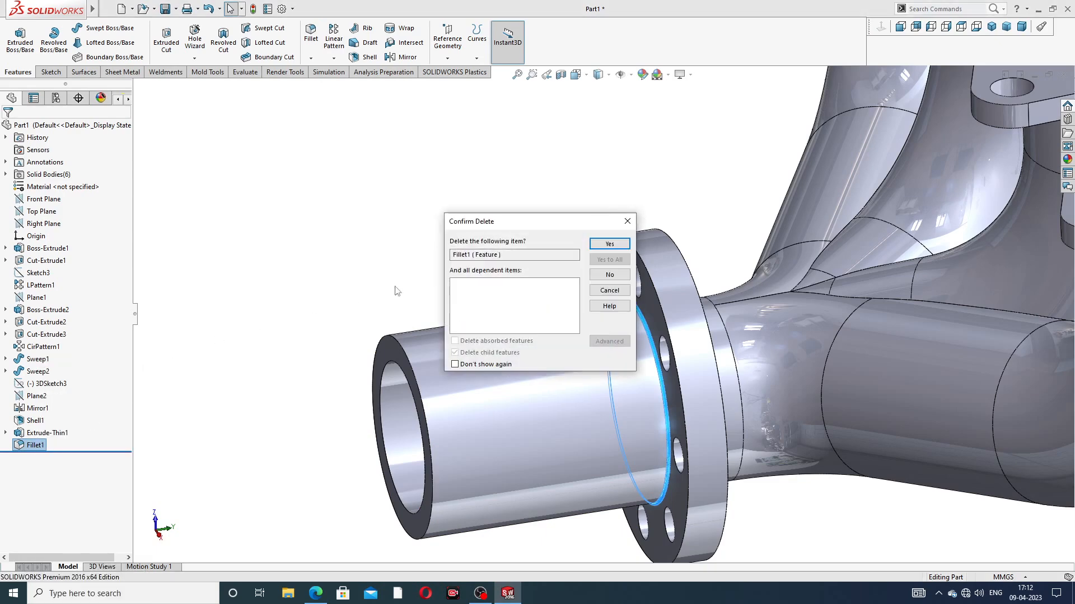
left_click(594, 245)
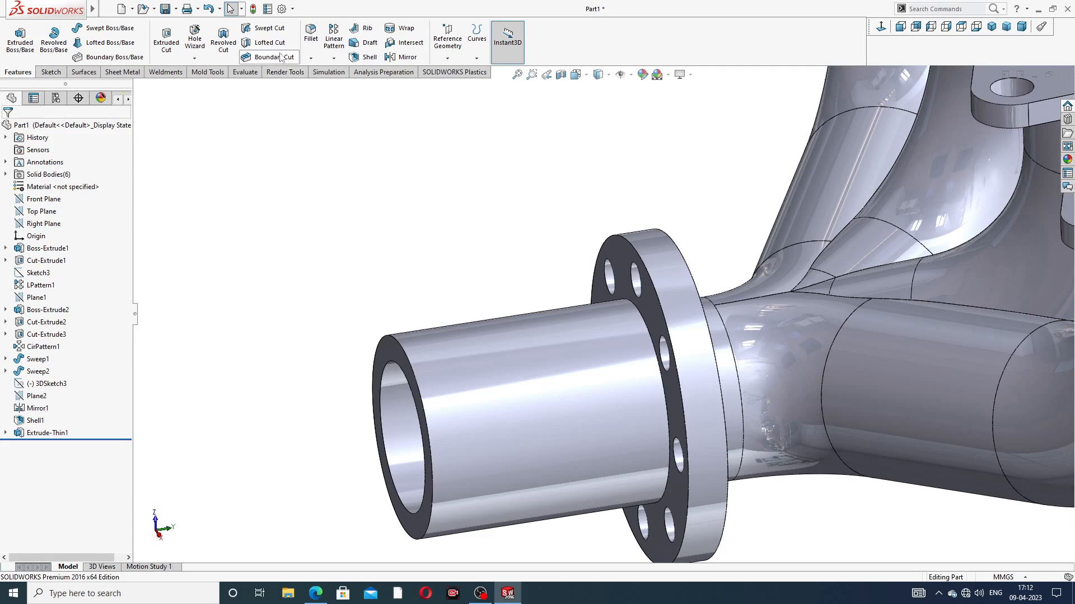
Step: Fillet all edges of the collector flange's front and back faces with a 1 mm radius
left_click(310, 35)
scroll(646, 288, "down", 4)
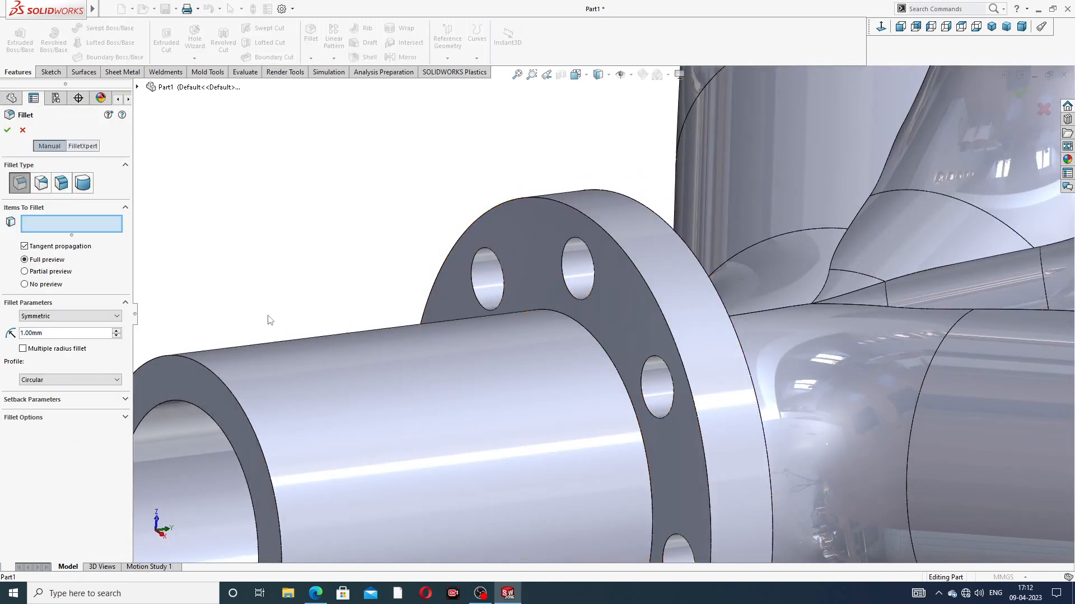
left_click(633, 295)
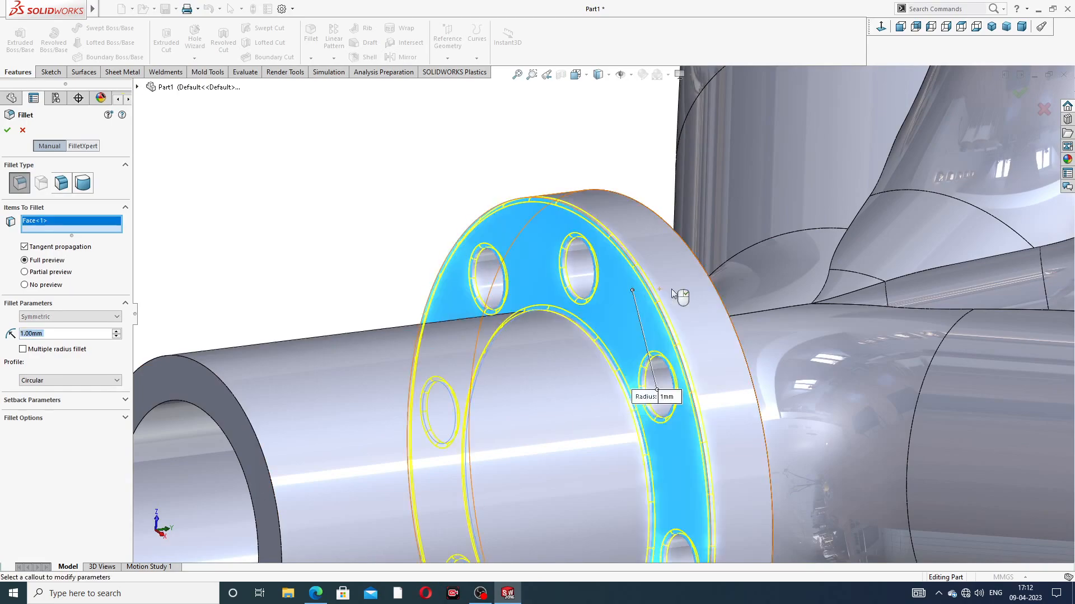
scroll(633, 295, "up", 3)
middle_click_drag(633, 295, 612, 303)
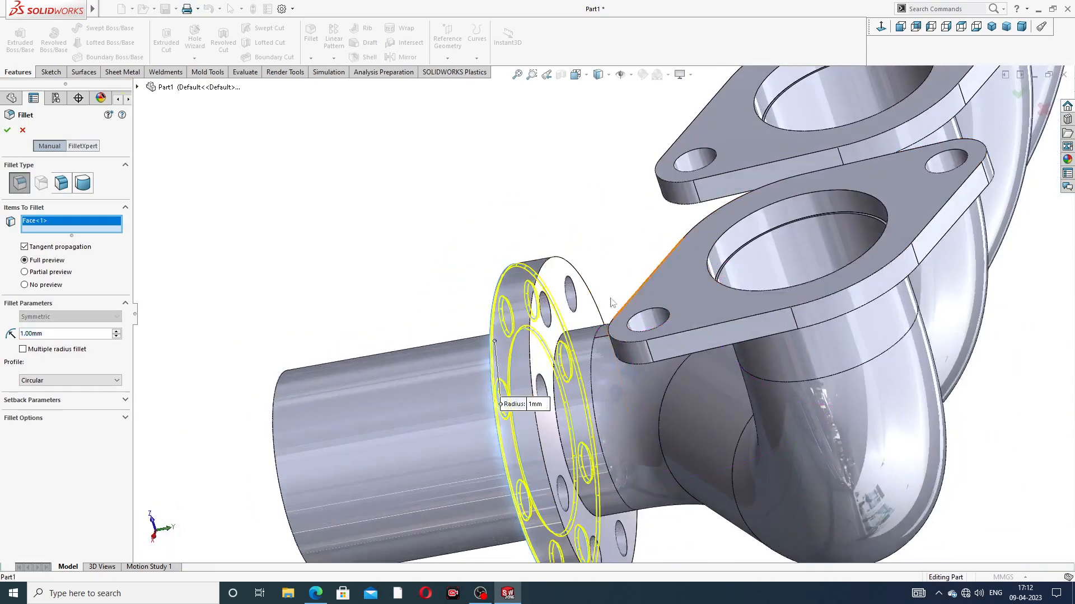
left_click(566, 288)
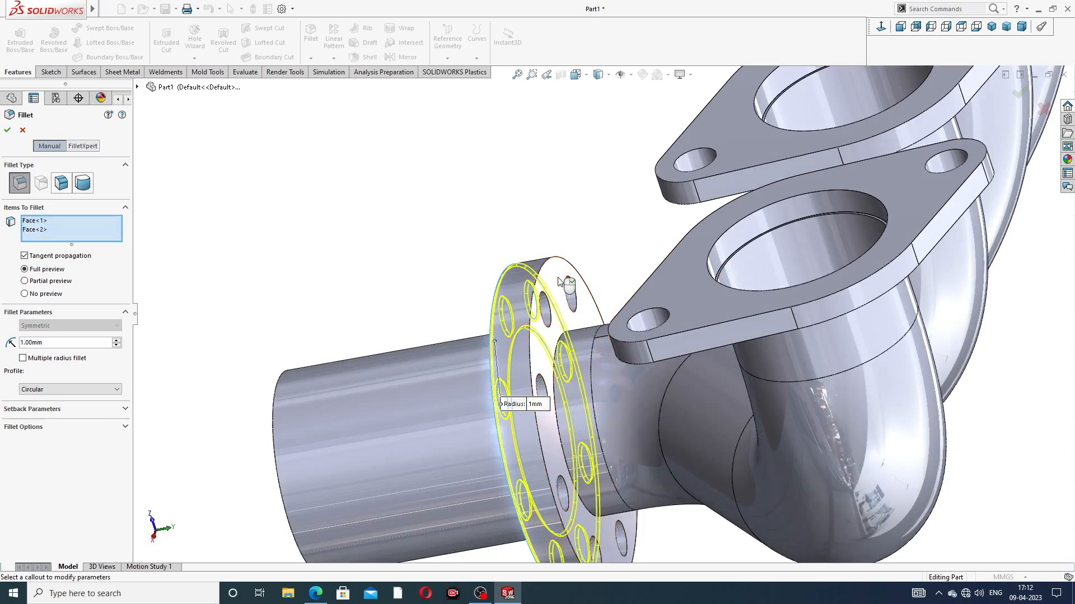
left_click(9, 132)
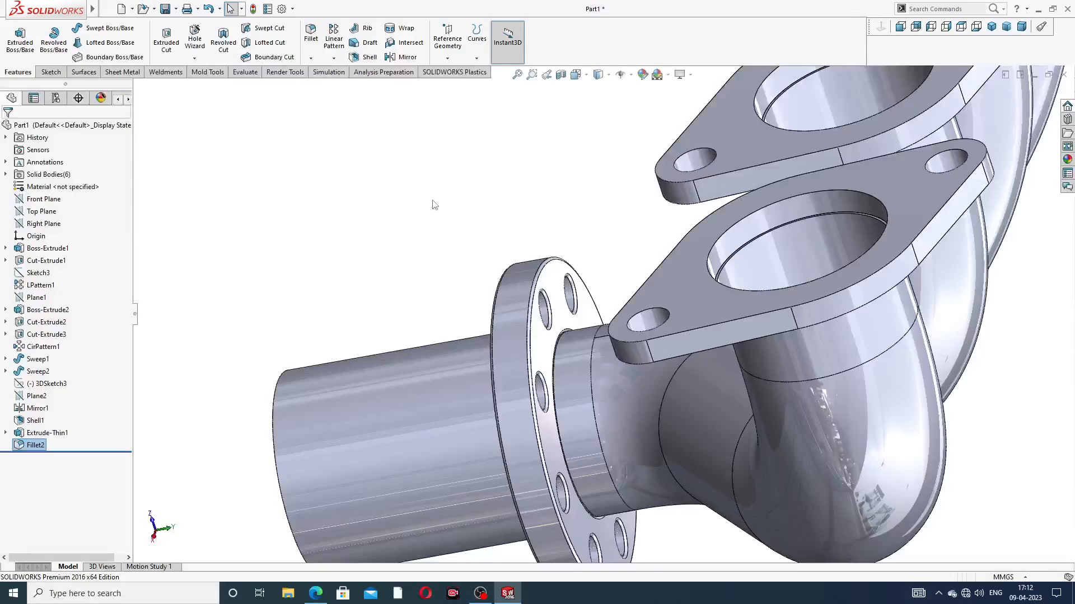
Step: Check the thread details in the PDF drawing's notes in the browser, and return to SolidWorks
scroll(435, 204, "up", 3)
middle_click_drag(501, 237, 562, 256)
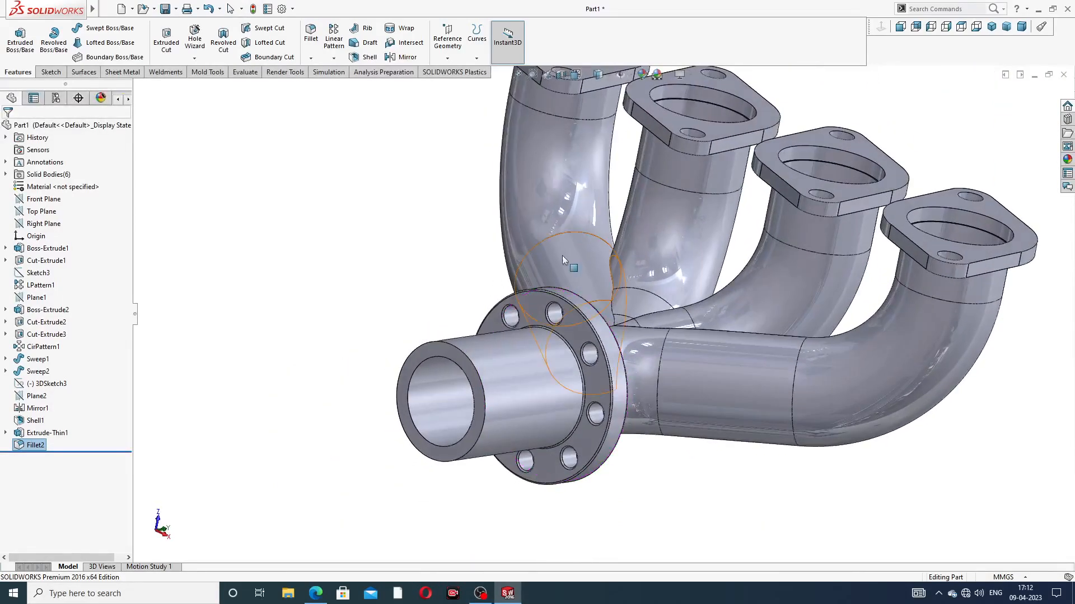
scroll(635, 296, "down", 3)
scroll(634, 297, "up", 3)
mouse_move(634, 297)
middle_mouse_down()
mouse_move(557, 271)
mouse_move(521, 319)
mouse_move(551, 306)
mouse_move(562, 326)
middle_mouse_up()
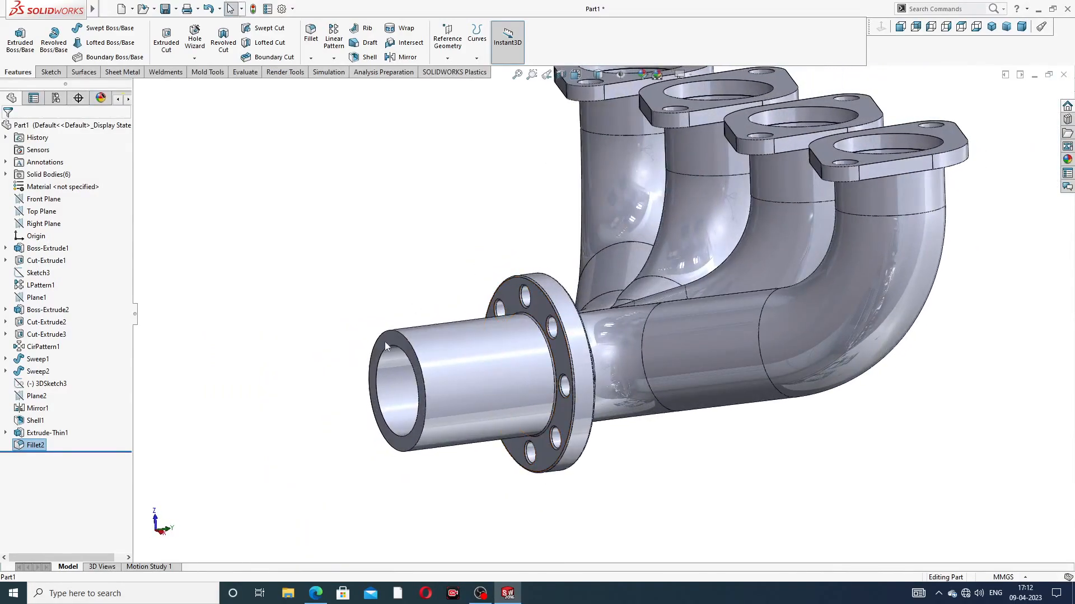
left_click(315, 593)
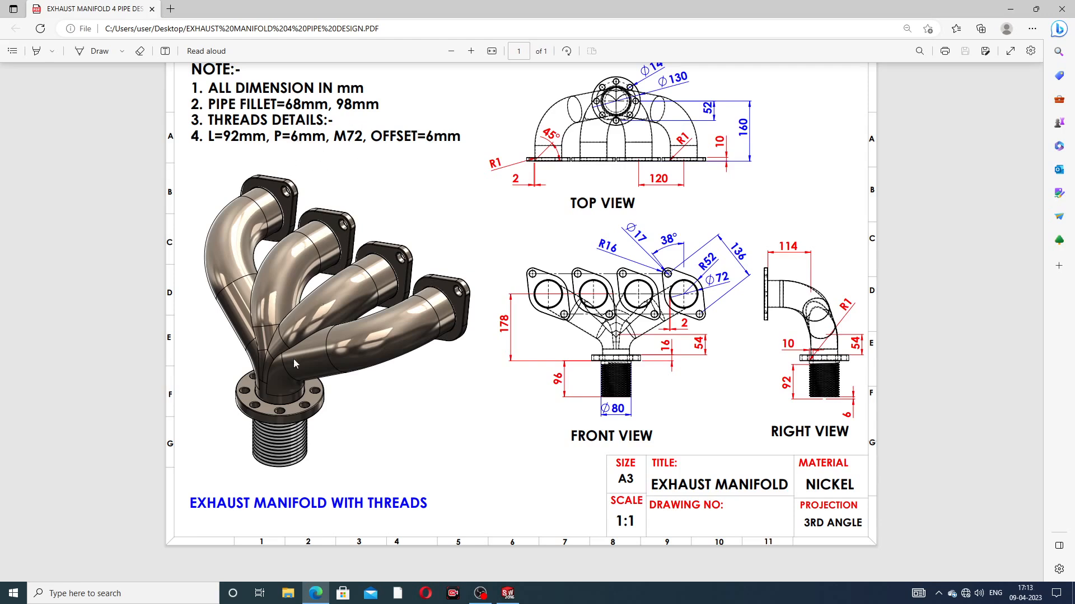
left_click(319, 594)
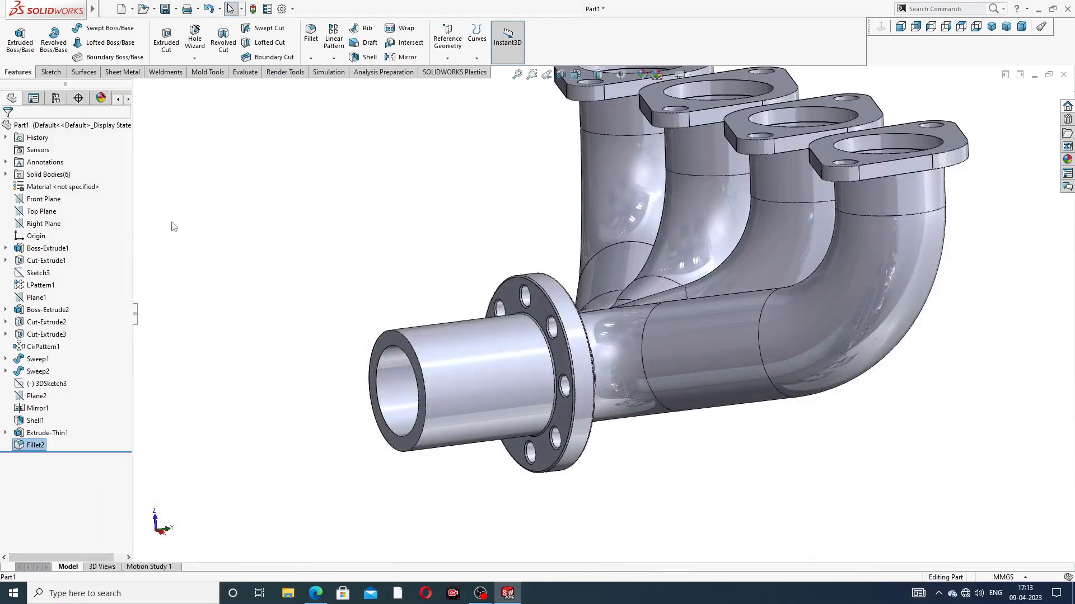
Step: Cut a Metric Die M72x6.0 thread 92 mm long from the outlet pipe's outer end edge, with a 6 mm reversed offset
left_click(194, 57)
left_click(206, 85)
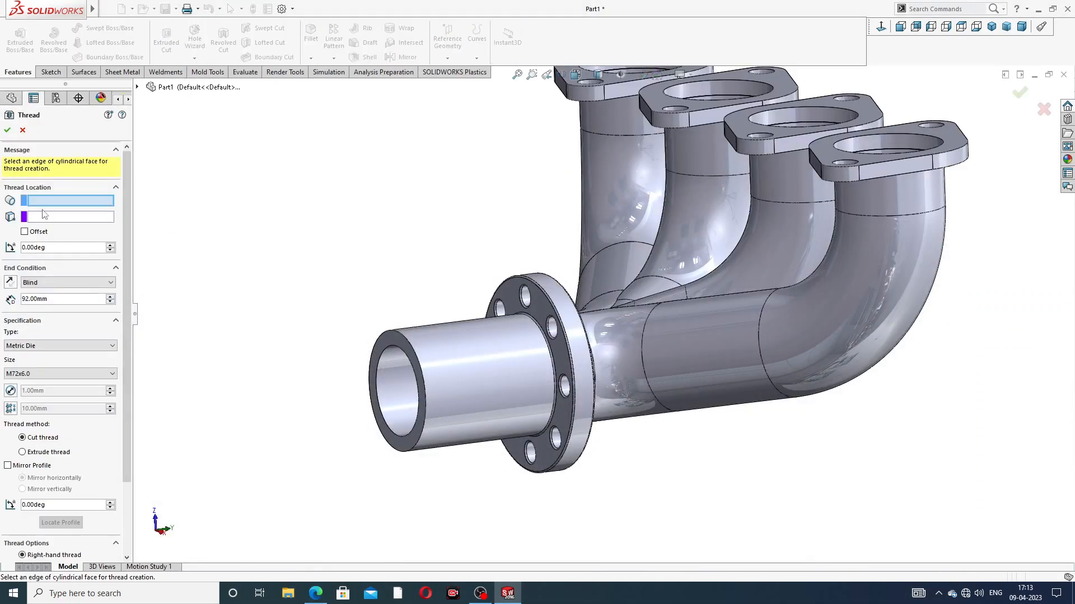
left_click(414, 350)
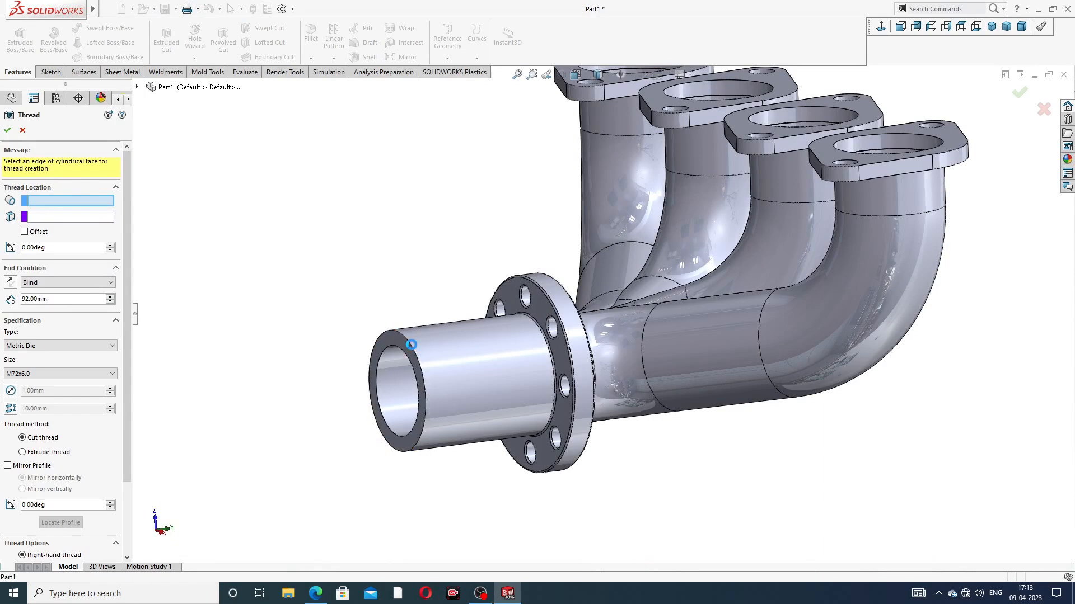
middle_click_drag(412, 350, 424, 357)
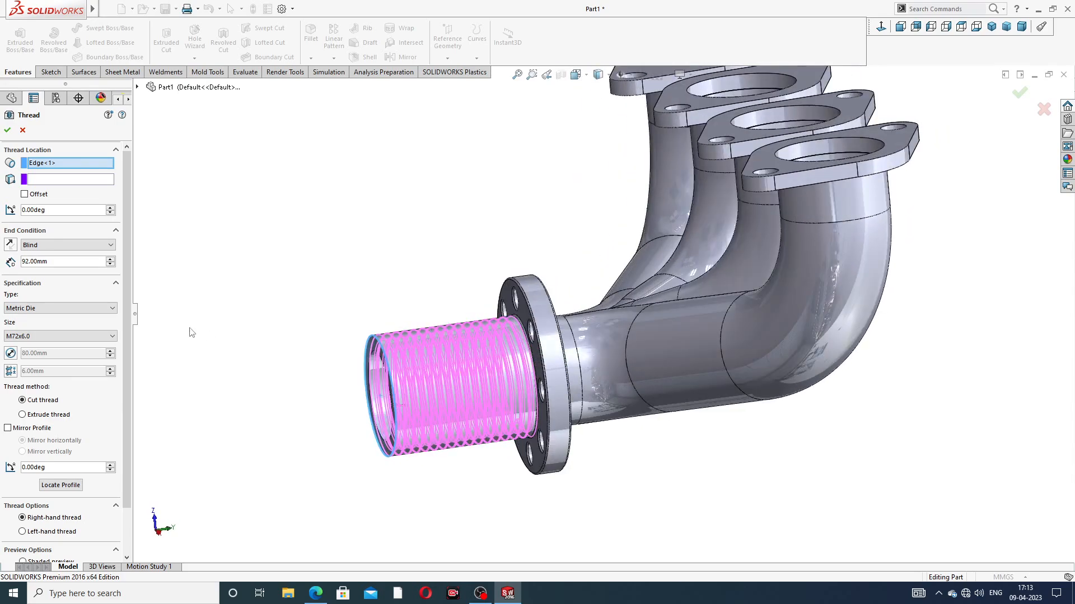
left_click(24, 194)
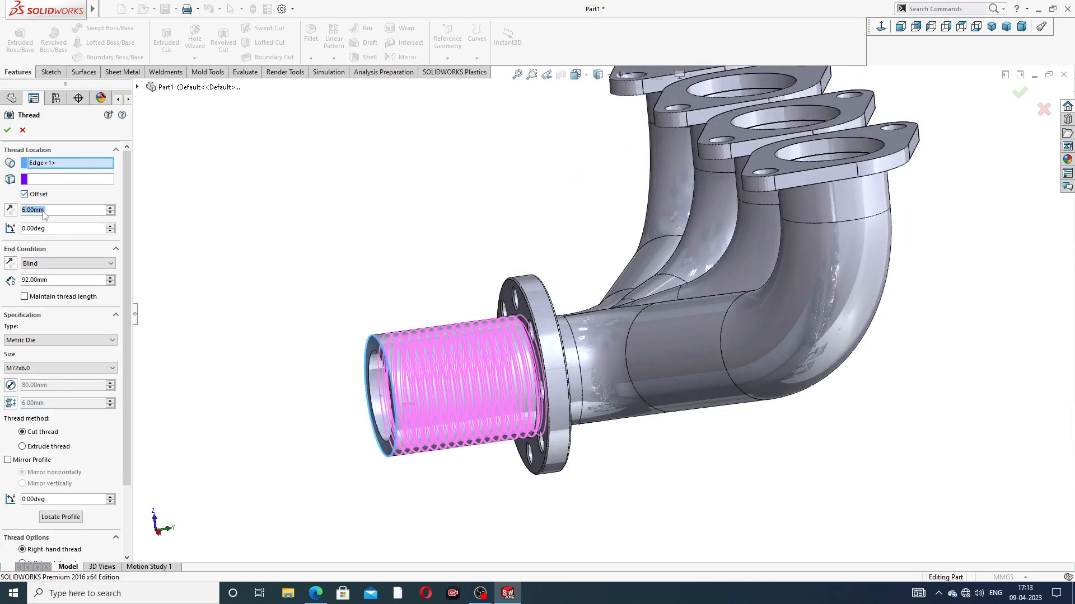
left_click(10, 210)
mouse_move(390, 283)
middle_mouse_down()
mouse_move(372, 278)
mouse_move(362, 288)
mouse_move(374, 297)
middle_mouse_up()
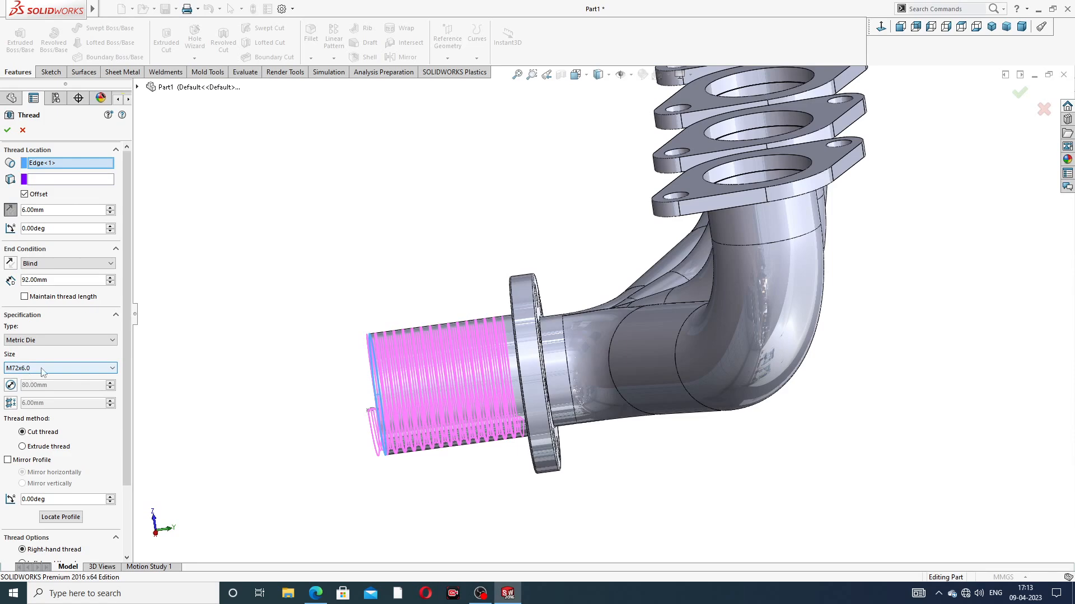
scroll(122, 438, "down", 3)
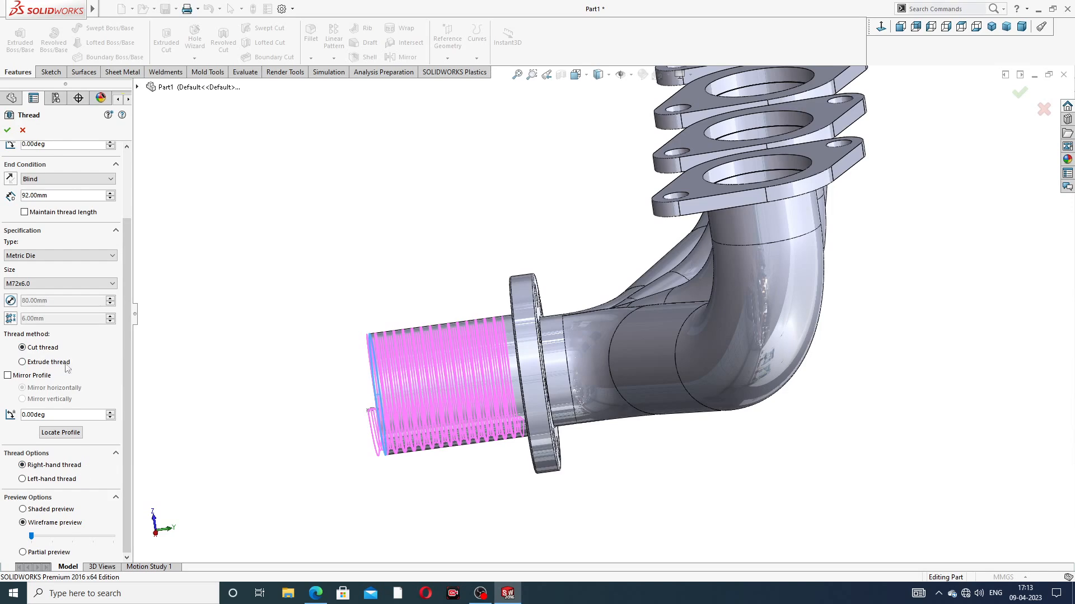
left_click(7, 130)
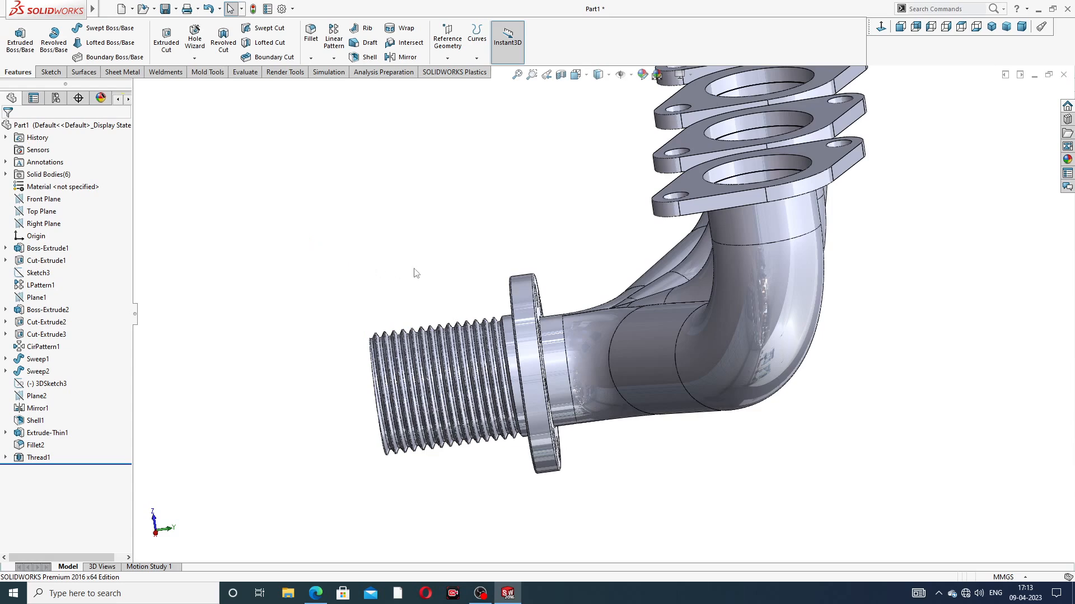
Step: Colour the outlet pipe's thread feature grey with RGB 128, 128, 128
key("z")
middle_click_drag(490, 281, 507, 191)
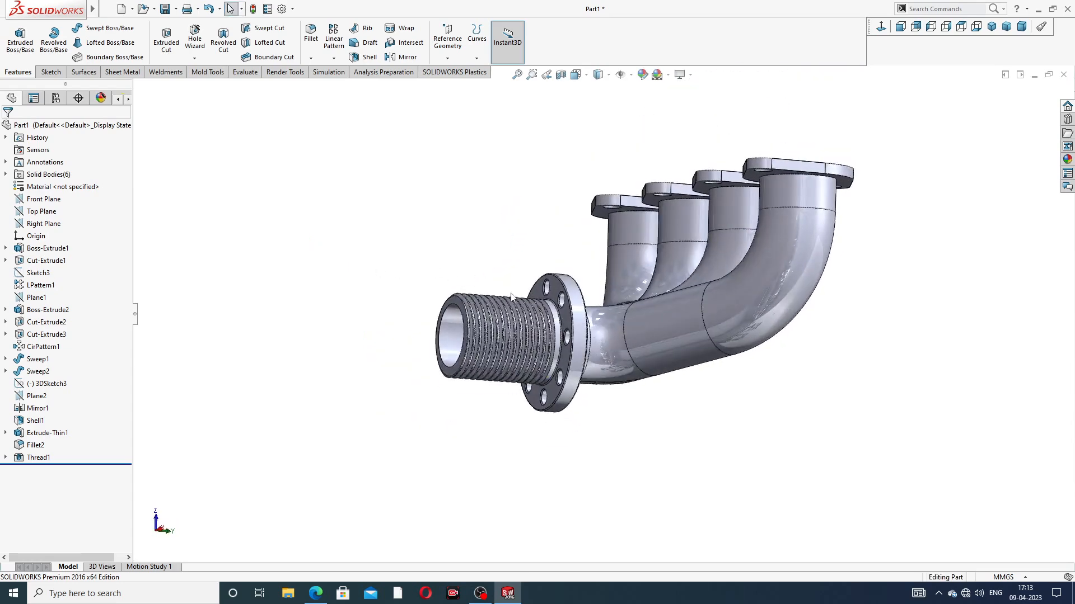
scroll(512, 302, "down", 5)
scroll(576, 218, "up", 5)
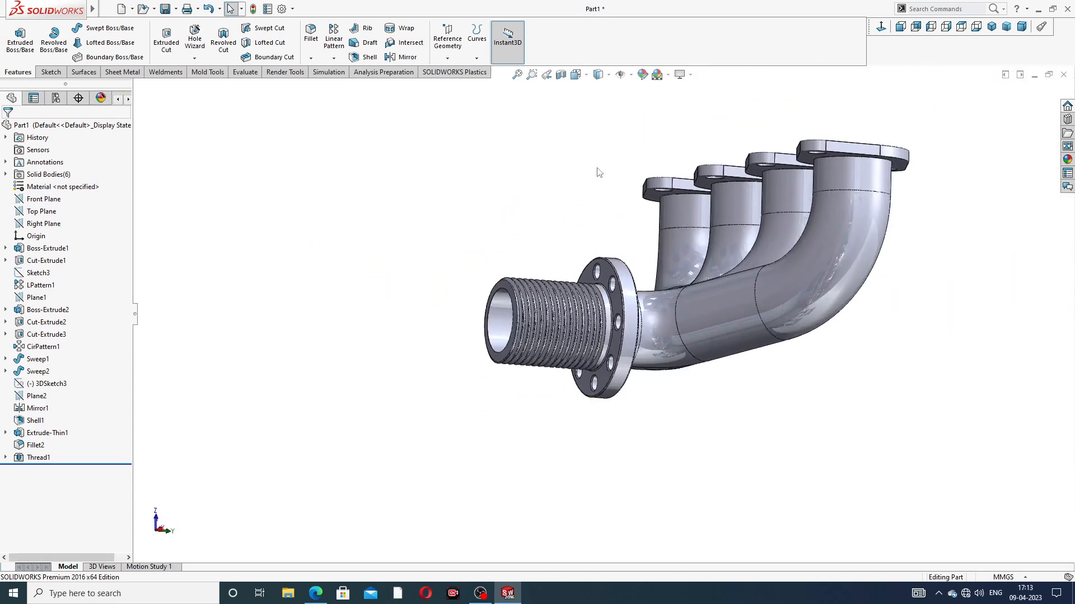
middle_click_drag(575, 218, 475, 215)
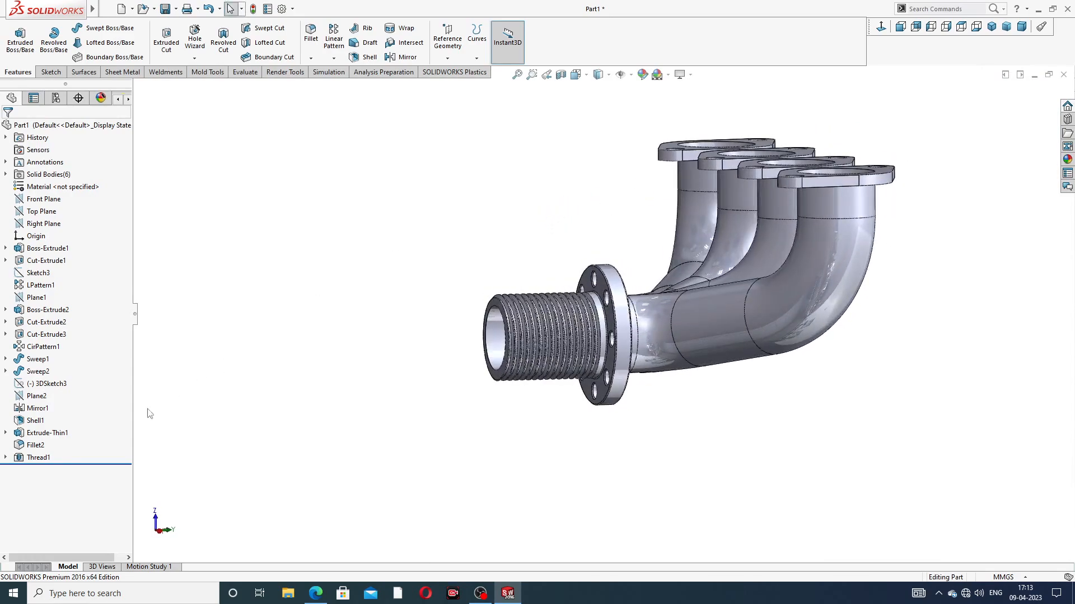
left_click(38, 458)
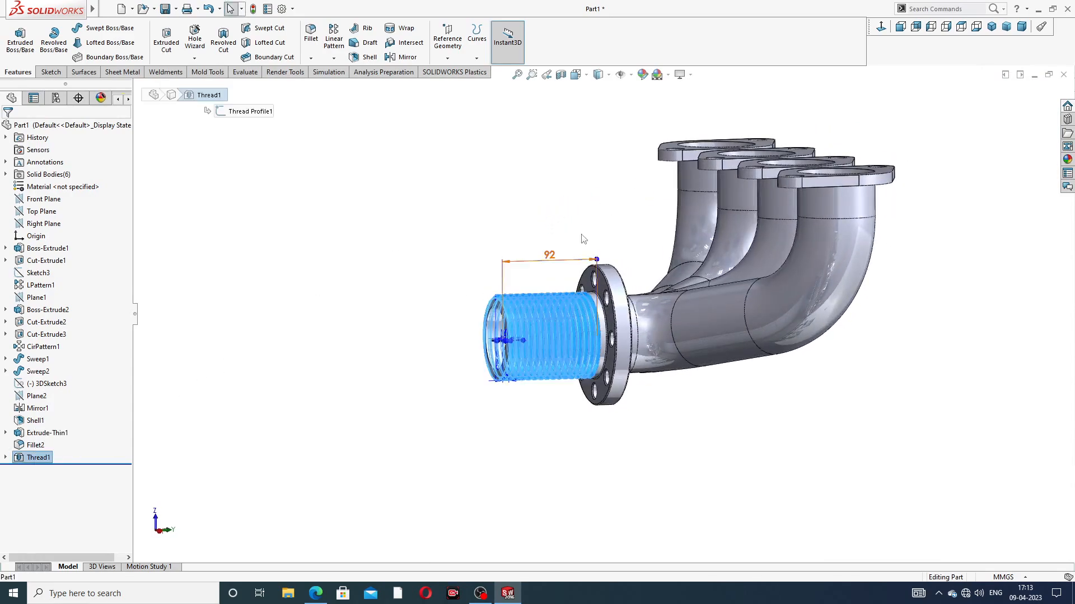
left_click(645, 76)
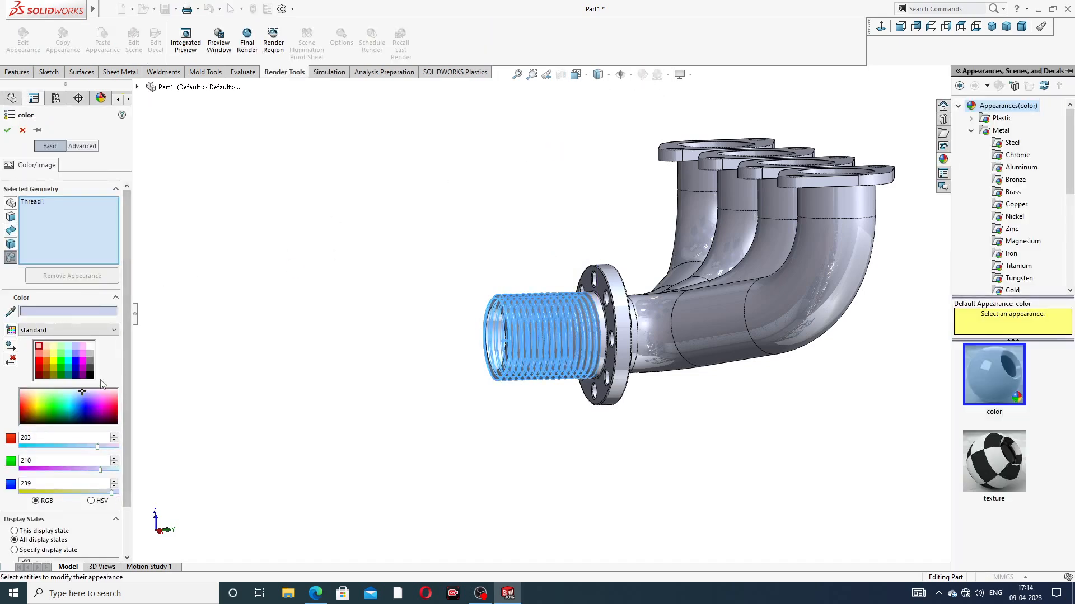
left_click(89, 362)
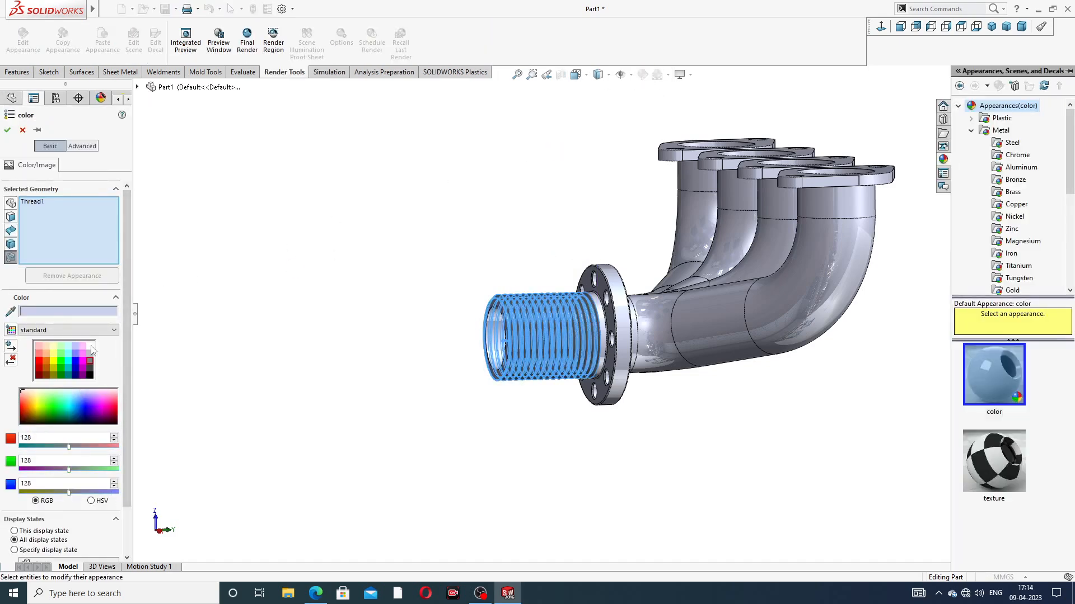
left_click(8, 131)
Step: Apply the polished nickel appearance to the whole manifold part
scroll(614, 280, "down", 3)
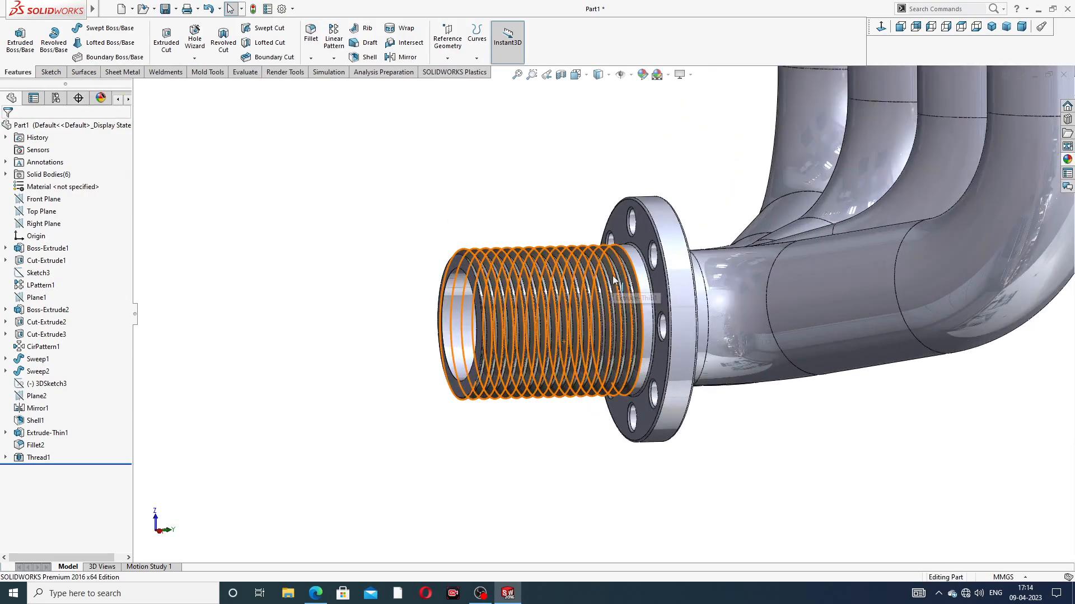
scroll(615, 274, "up", 3)
middle_click_drag(839, 210, 965, 217)
left_click(1067, 160)
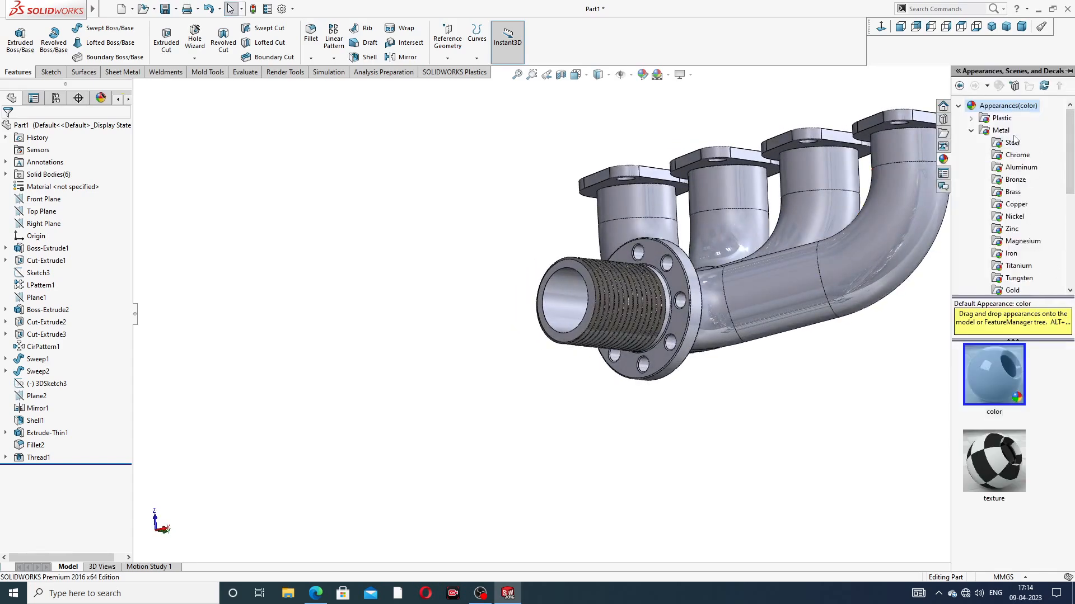
left_click(1014, 217)
left_click(987, 376)
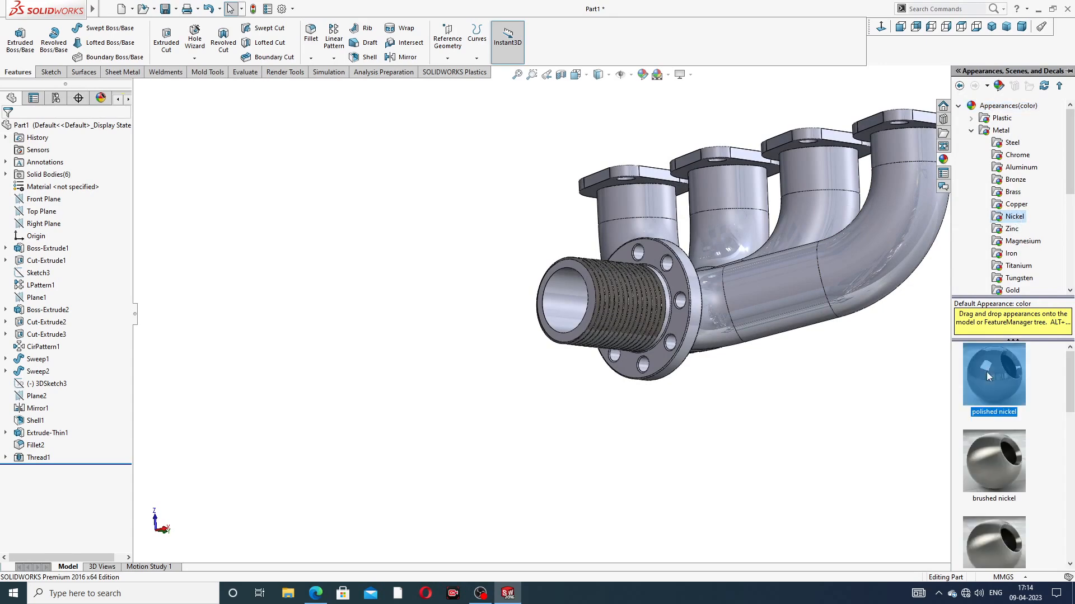
double_click(987, 372)
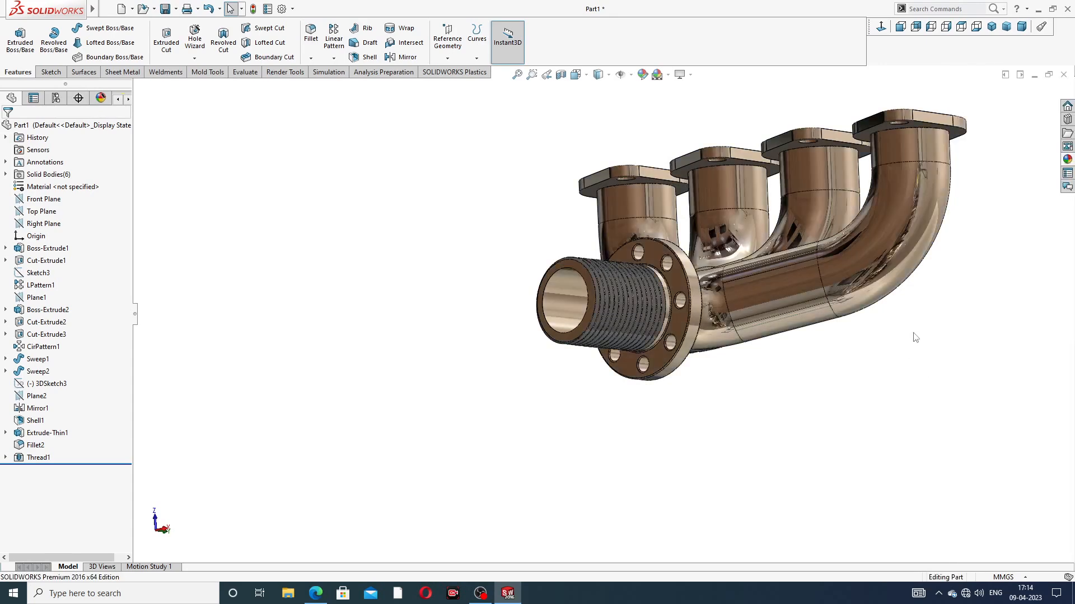
Step: Inspect the nickel manifold from several sides, compare it with the PDF drawing in the browser, and return to SolidWorks
scroll(950, 218, "up", 3)
middle_click_drag(888, 204, 853, 258)
scroll(853, 257, "down", 2)
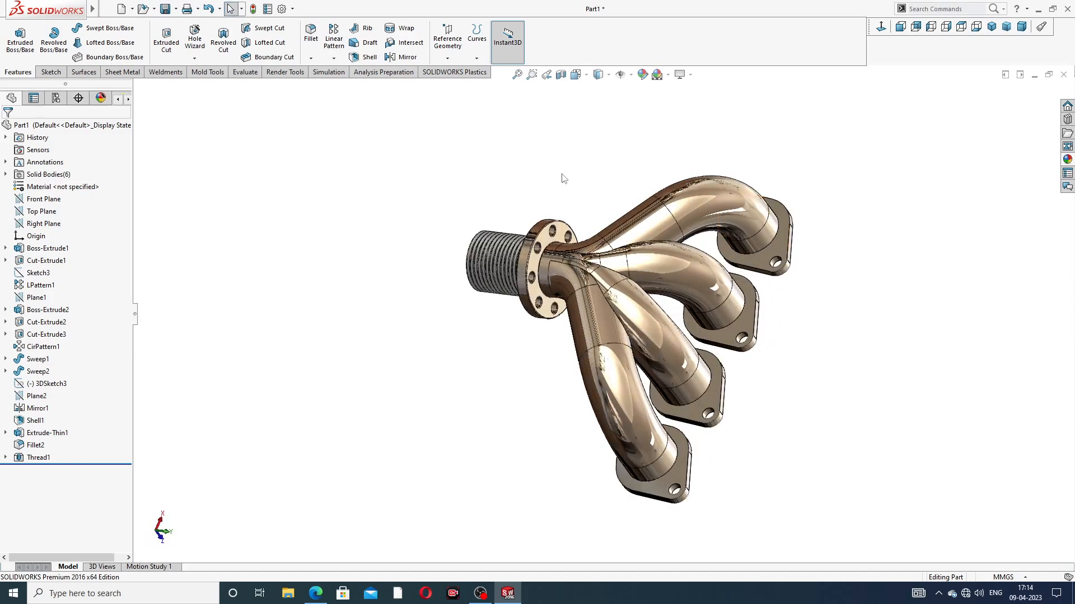
middle_click_drag(615, 221, 621, 168)
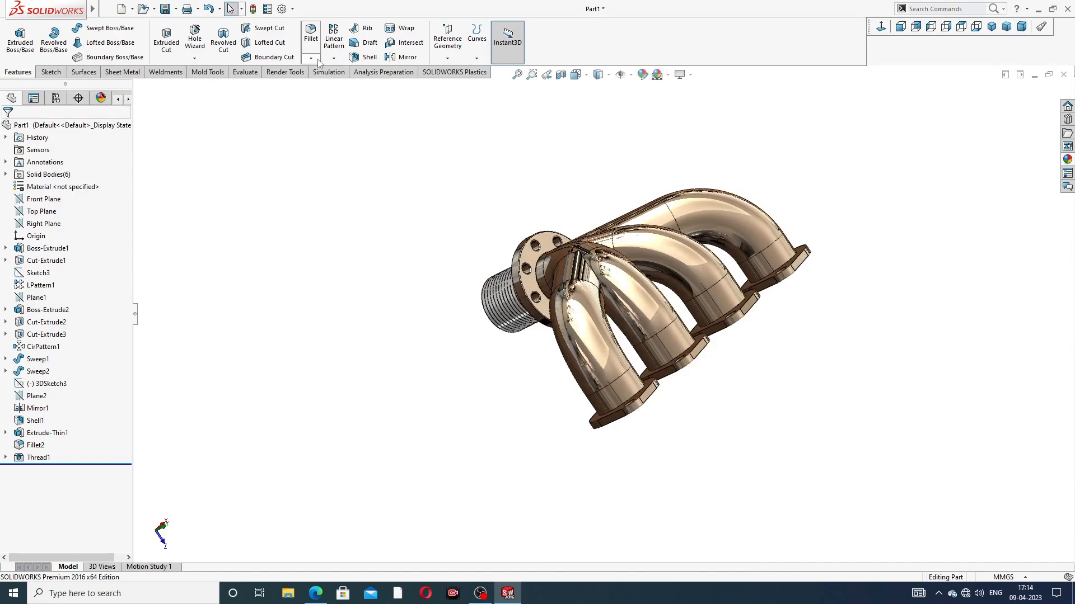
left_click(315, 593)
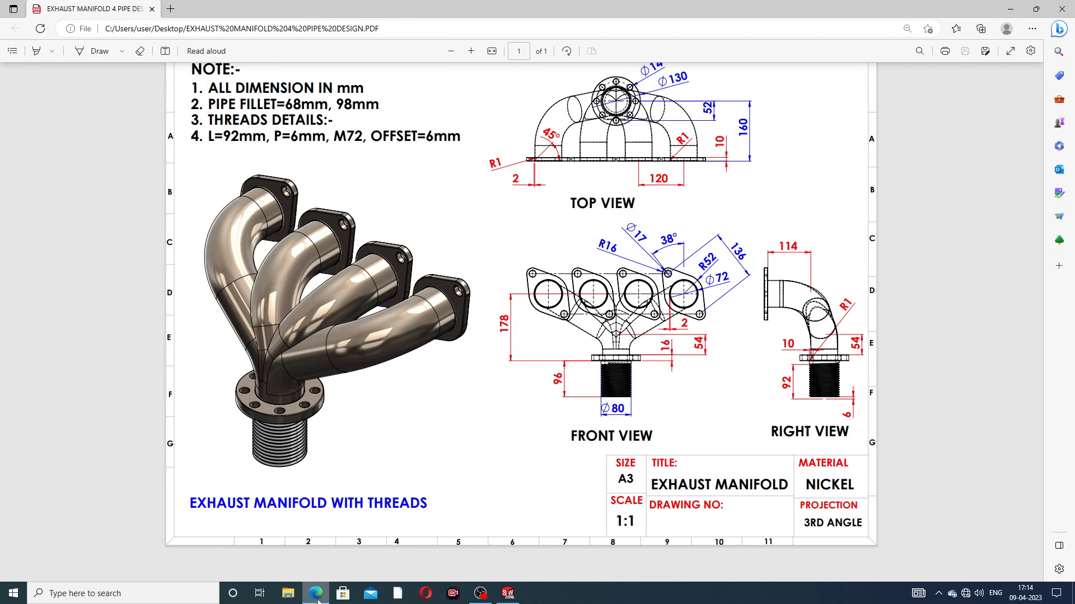
left_click(508, 593)
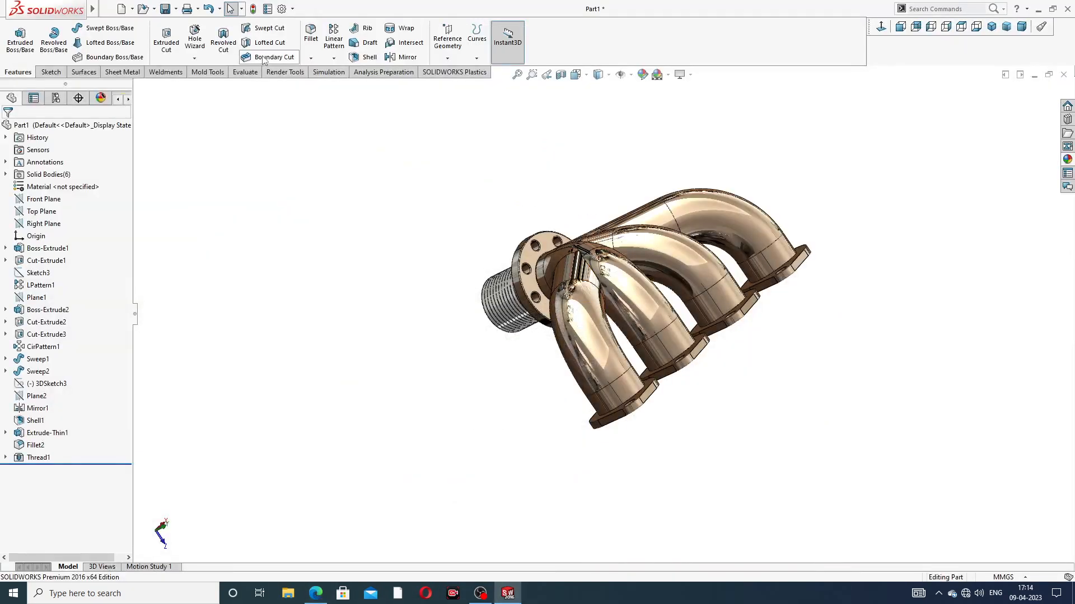
Step: Chamfer the front bore edge of the end inlet flange farthest from the outlet by 2 mm at 45 degrees
left_click(310, 58)
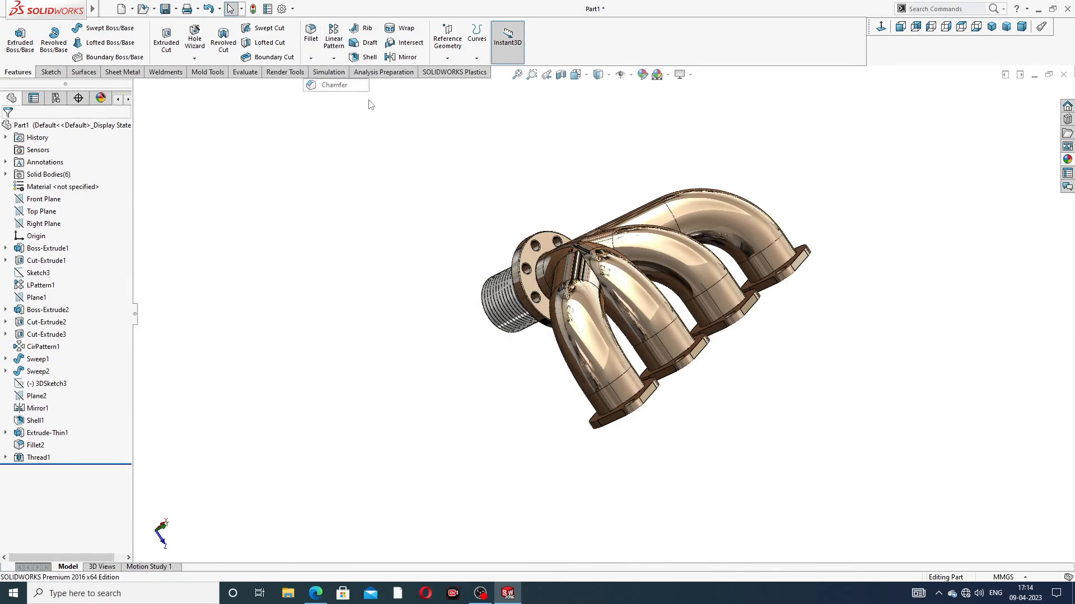
middle_click_drag(676, 386, 538, 221)
scroll(452, 254, "down", 3)
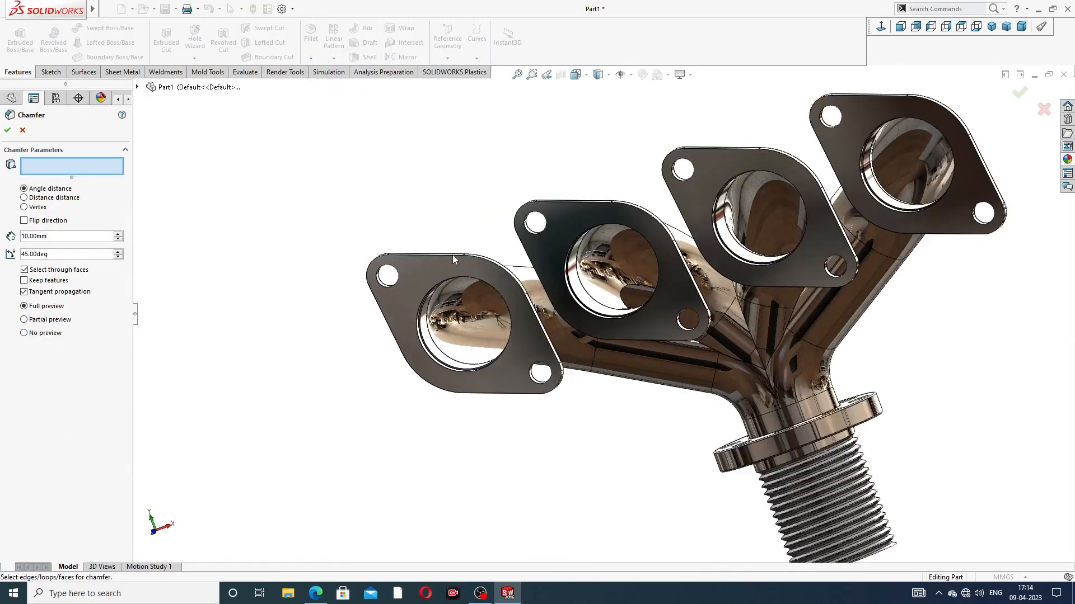
scroll(459, 284, "down", 2)
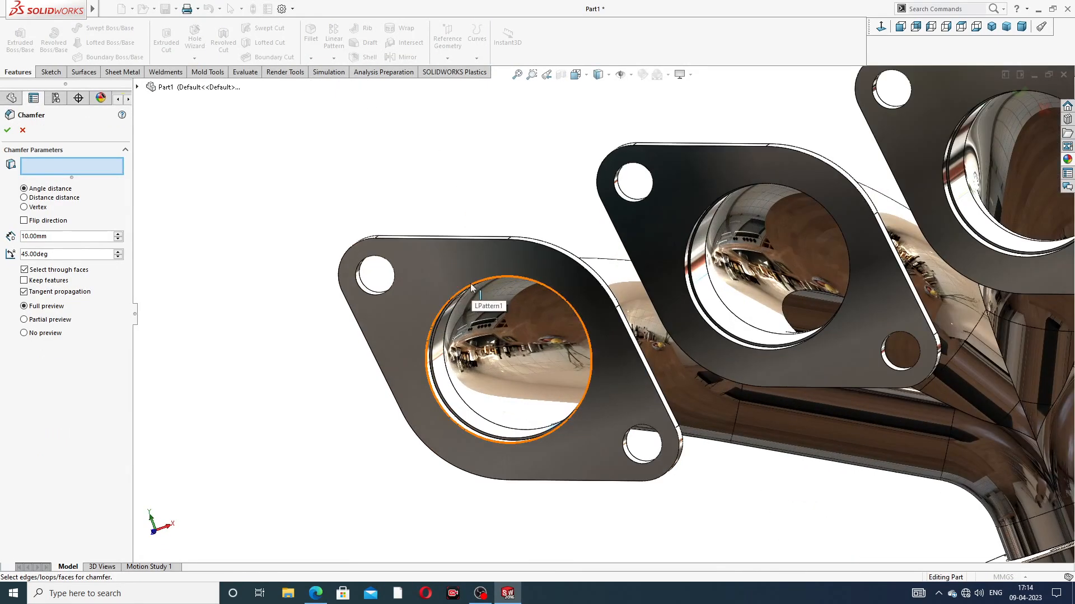
left_click_drag(58, 238, 4, 237)
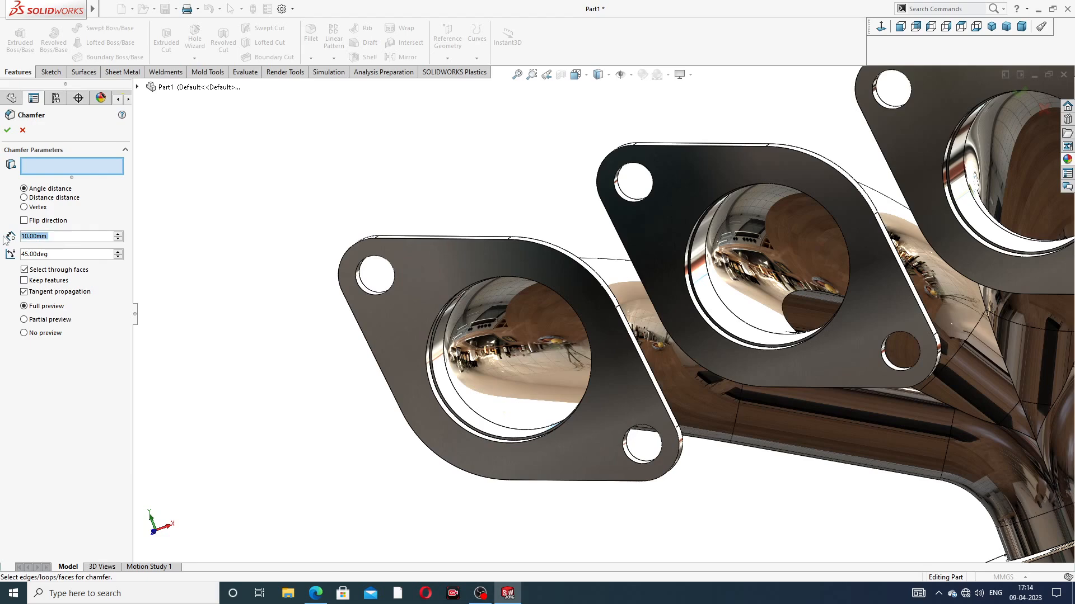
type("2")
key("Return")
scroll(489, 297, "down", 2)
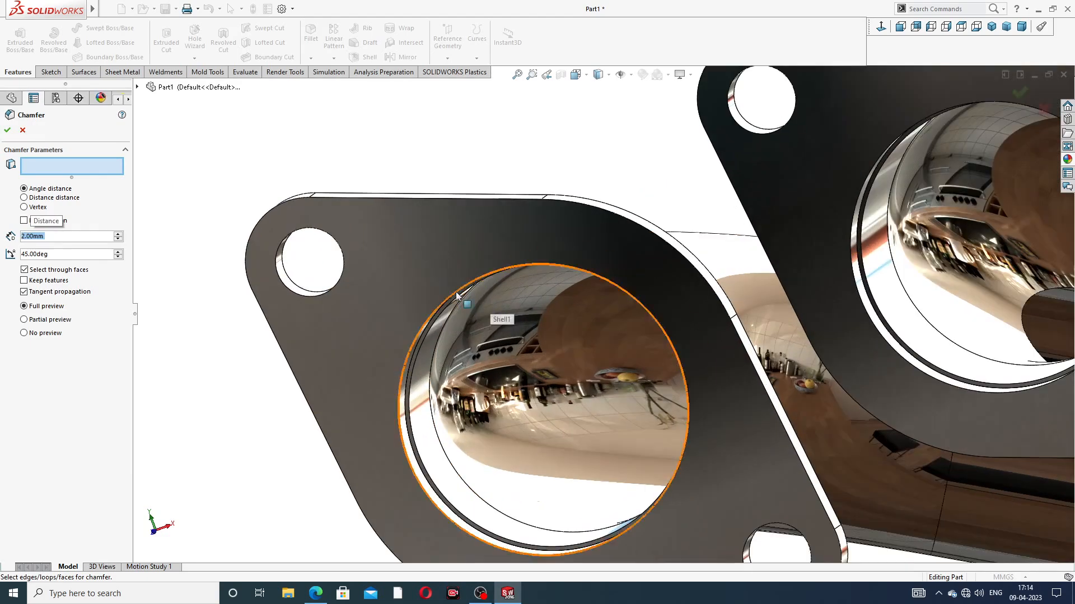
left_click(428, 318)
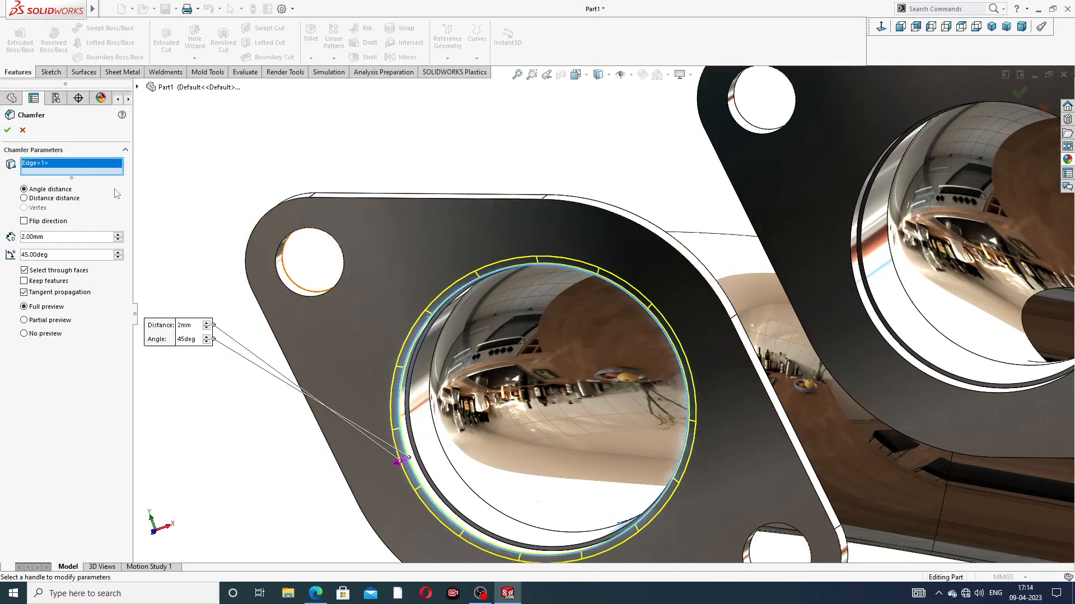
left_click(8, 130)
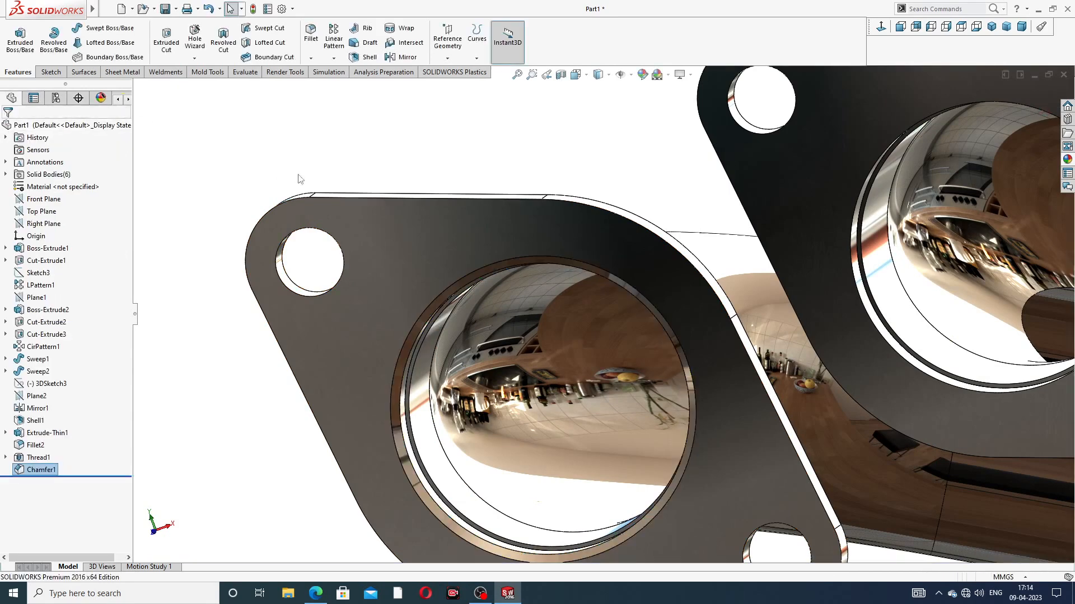
Step: Chamfer the front bore edge of the second inlet flange, beside the already chamfered end flange, by 2 mm at 45 degrees
left_click(310, 58)
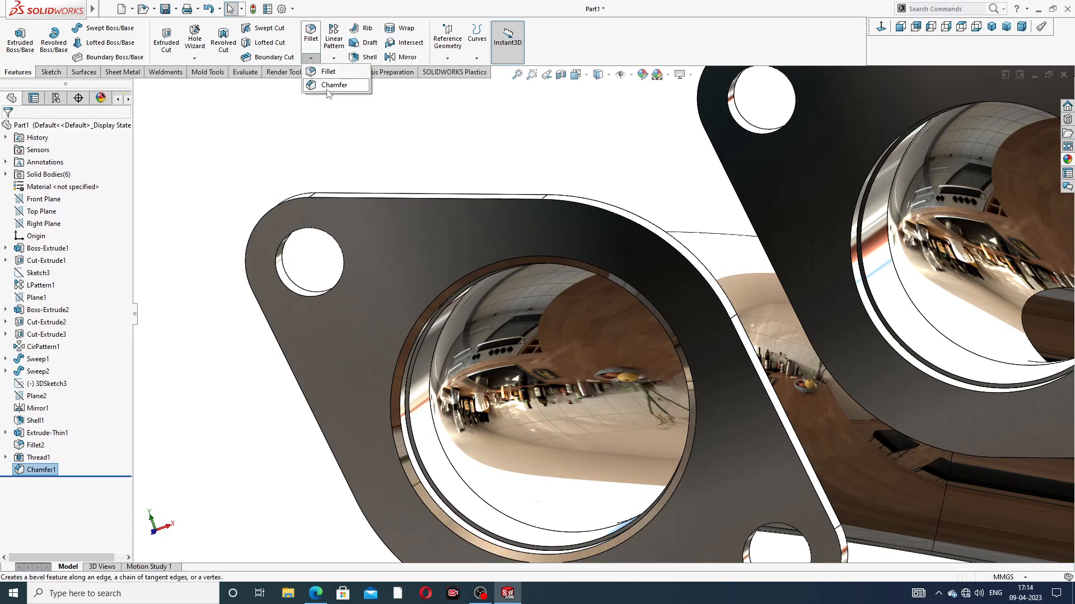
left_click(334, 85)
scroll(919, 166, "up", 5)
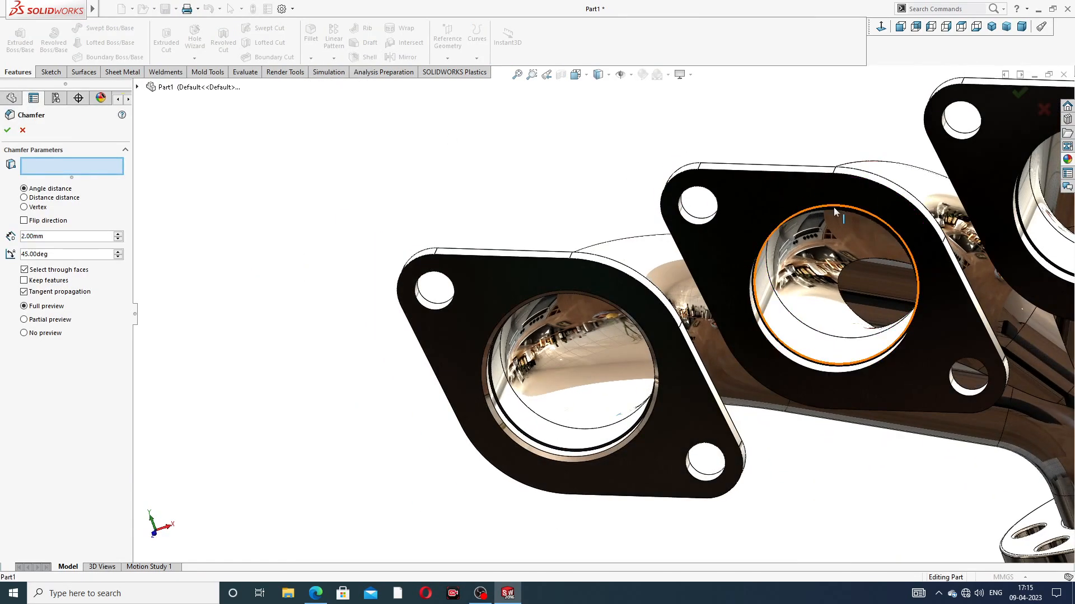
left_click(834, 210)
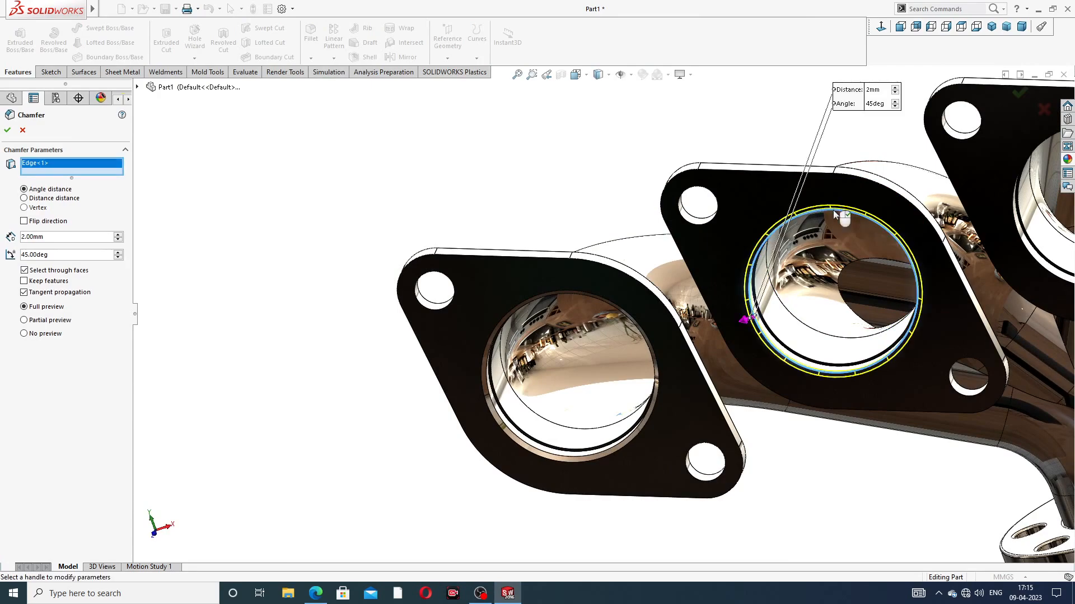
left_click(7, 130)
Step: Chamfer the front bore edge of the third inlet flange in the row by 2 mm at 45 degrees
scroll(746, 171, "up", 5)
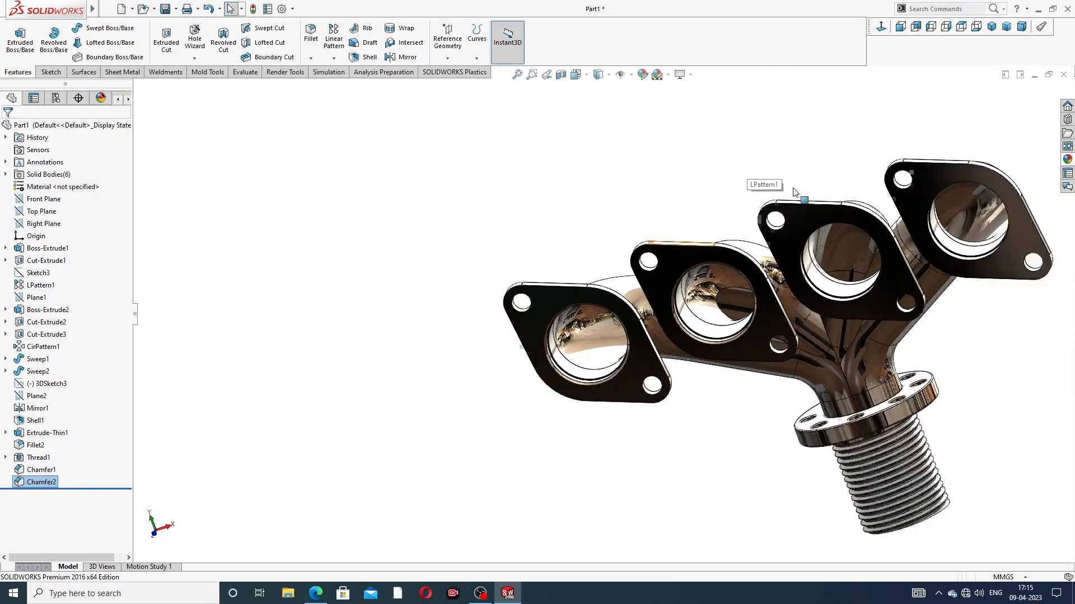
middle_click_drag(794, 191, 861, 63)
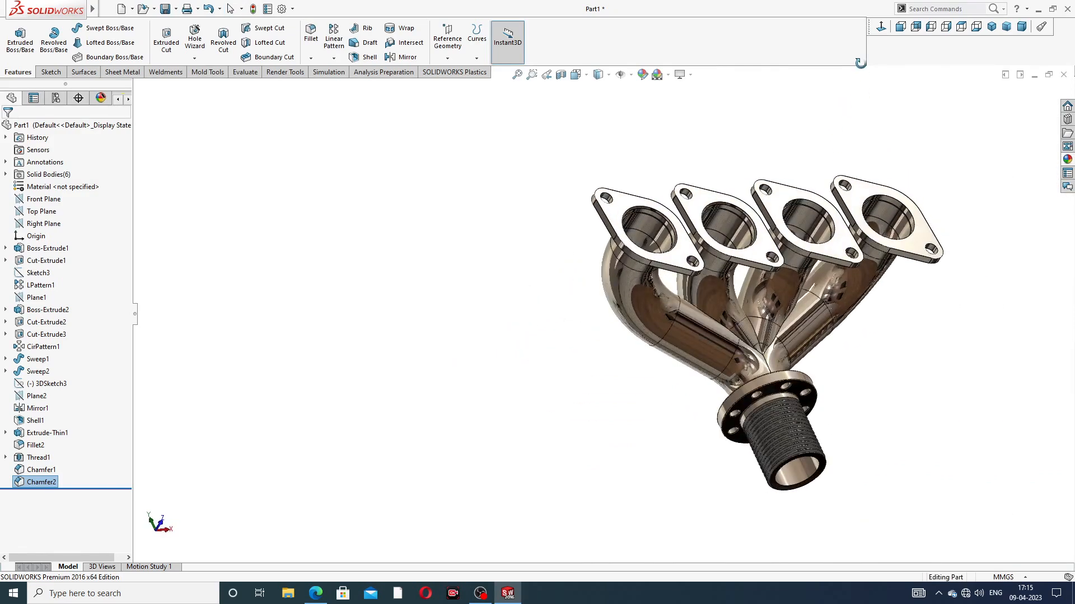
scroll(739, 215, "down", 5)
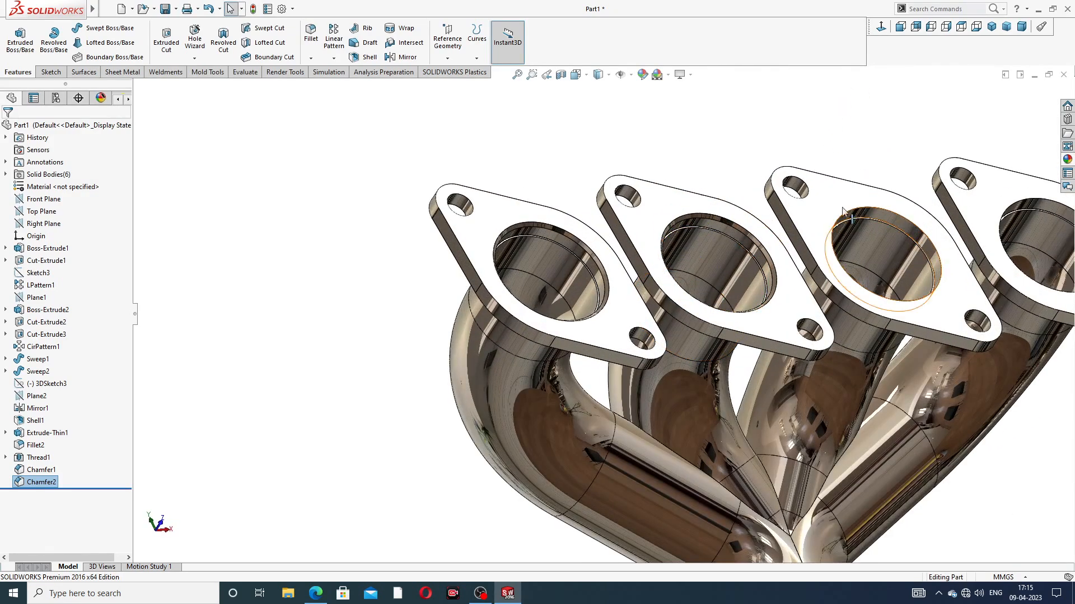
left_click(311, 58)
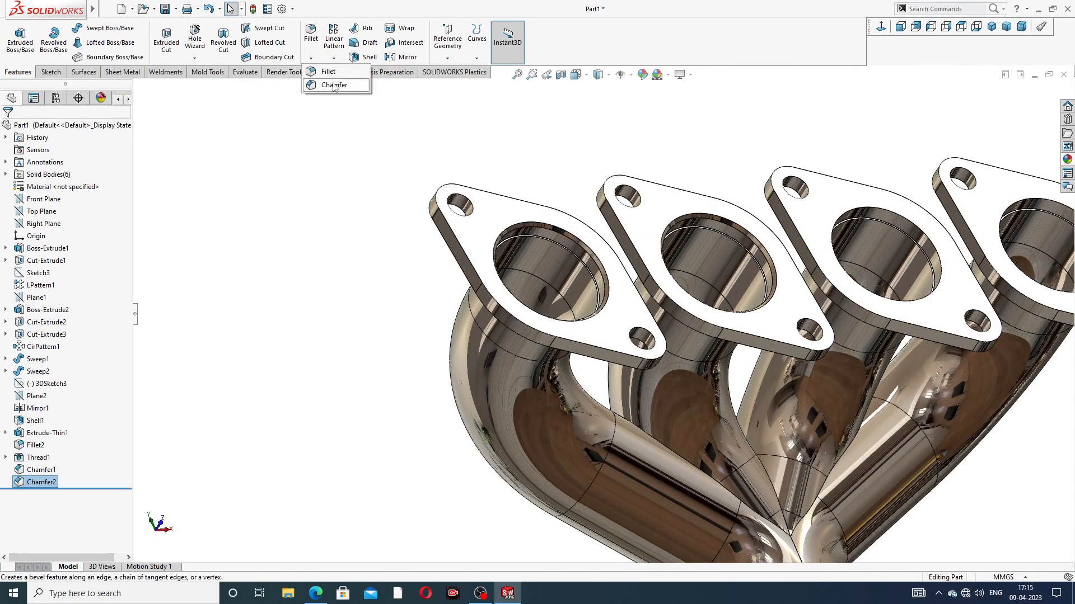
left_click(334, 86)
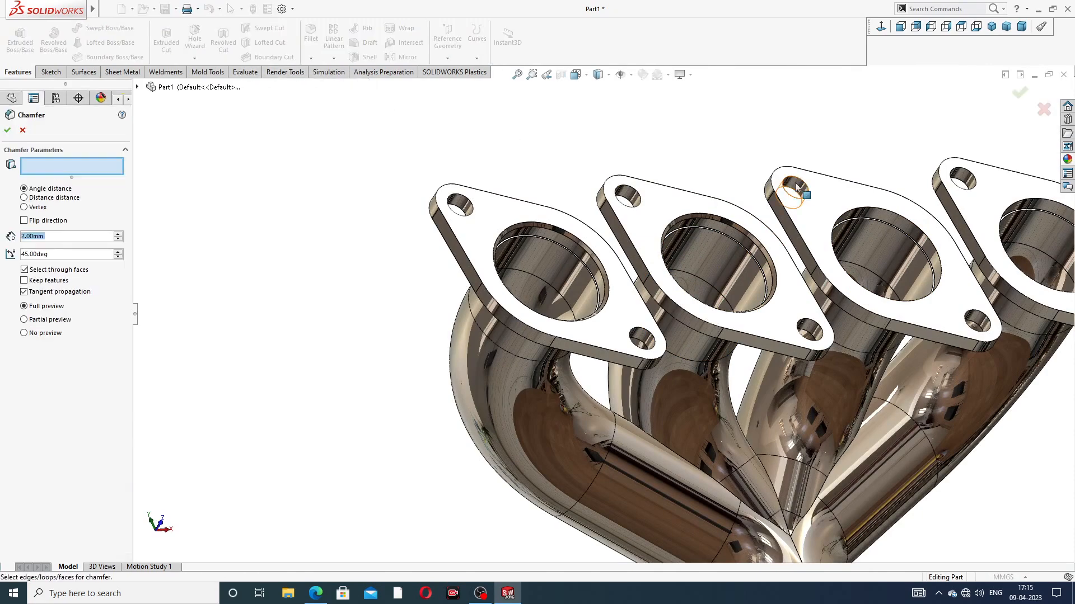
left_click(866, 210)
scroll(1008, 209, "up", 2)
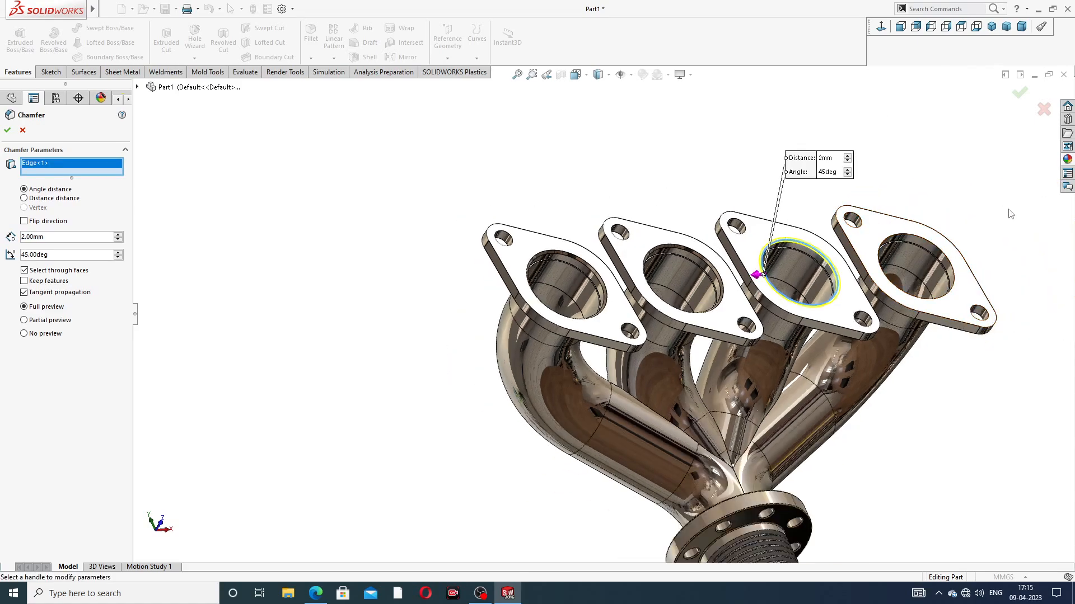
scroll(922, 253, "down", 2)
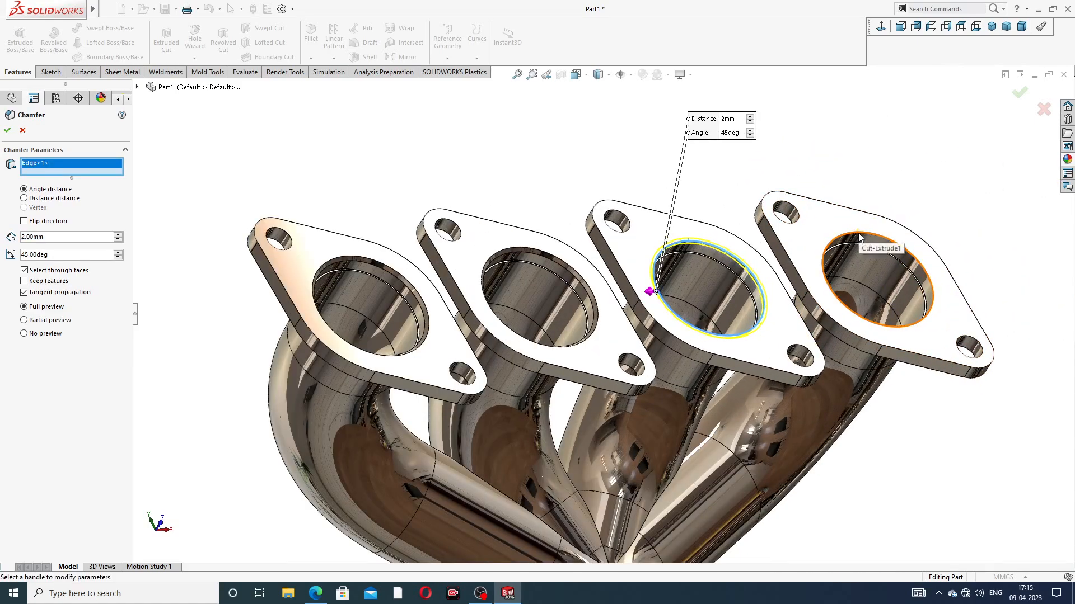
left_click(7, 131)
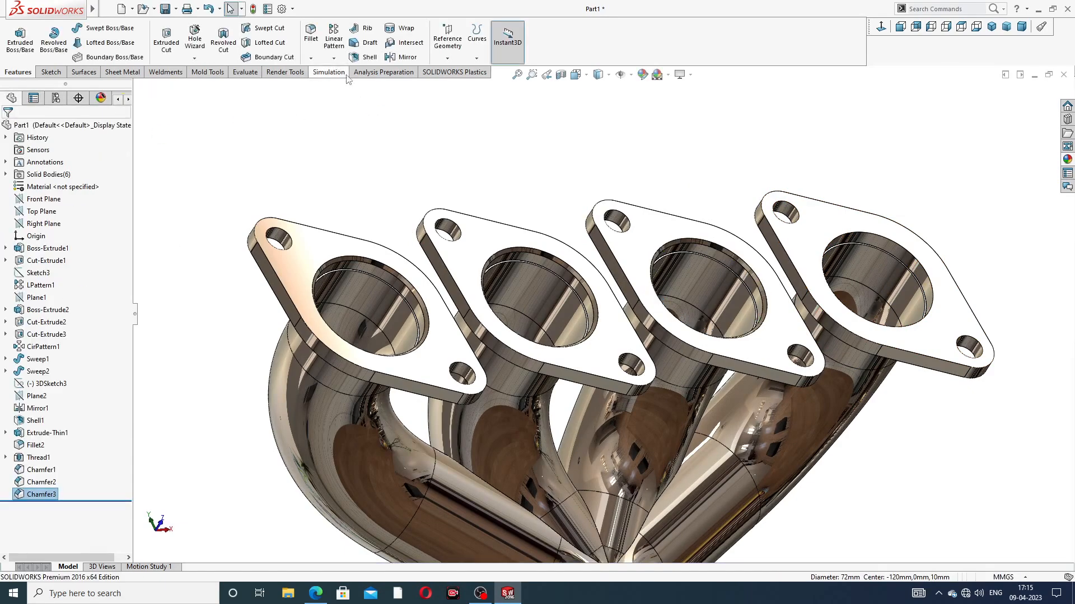
Step: Chamfer the front bore edge of the fourth inlet flange, at the opposite end of the row, by 2 mm at 45 degrees
left_click(314, 58)
left_click(331, 85)
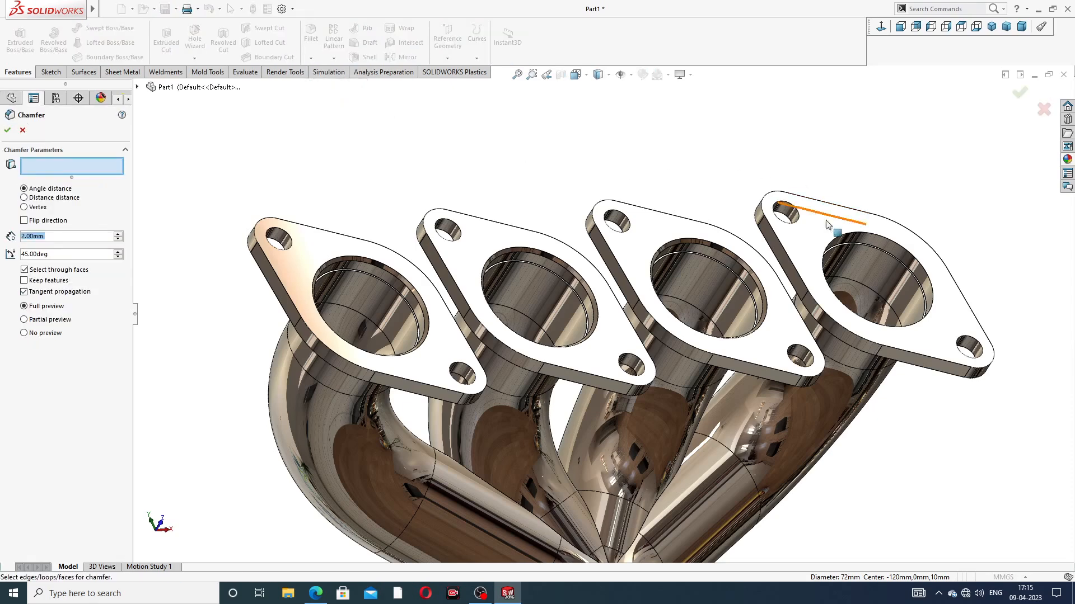
left_click(844, 240)
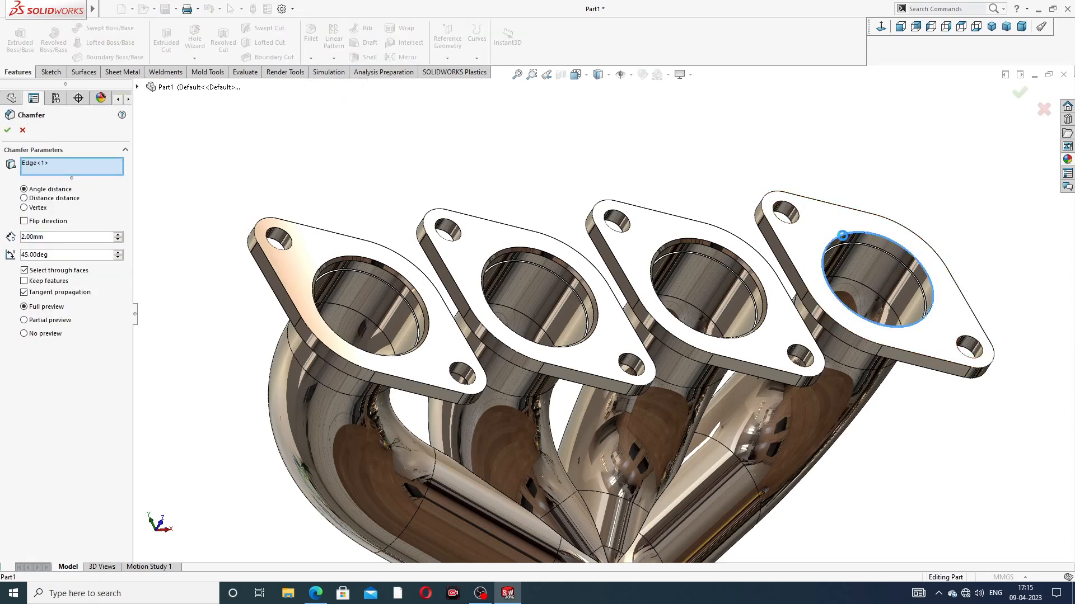
left_click(8, 131)
Step: Fillet the edges of both the front and back faces of the first end inlet flange with a 1 mm radius
scroll(684, 191, "up", 3)
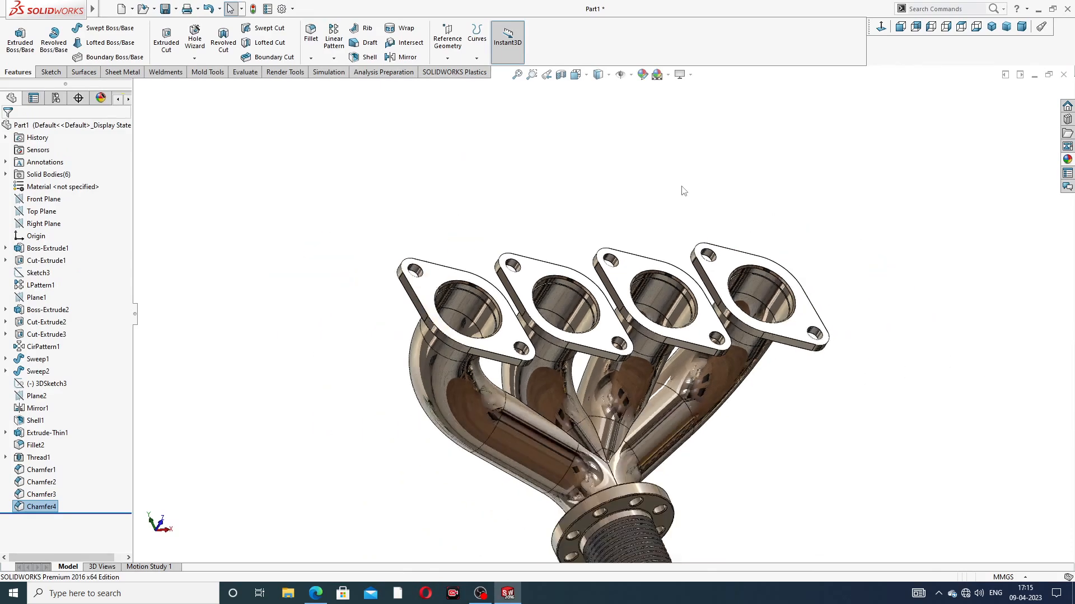
middle_click_drag(682, 187, 640, 234)
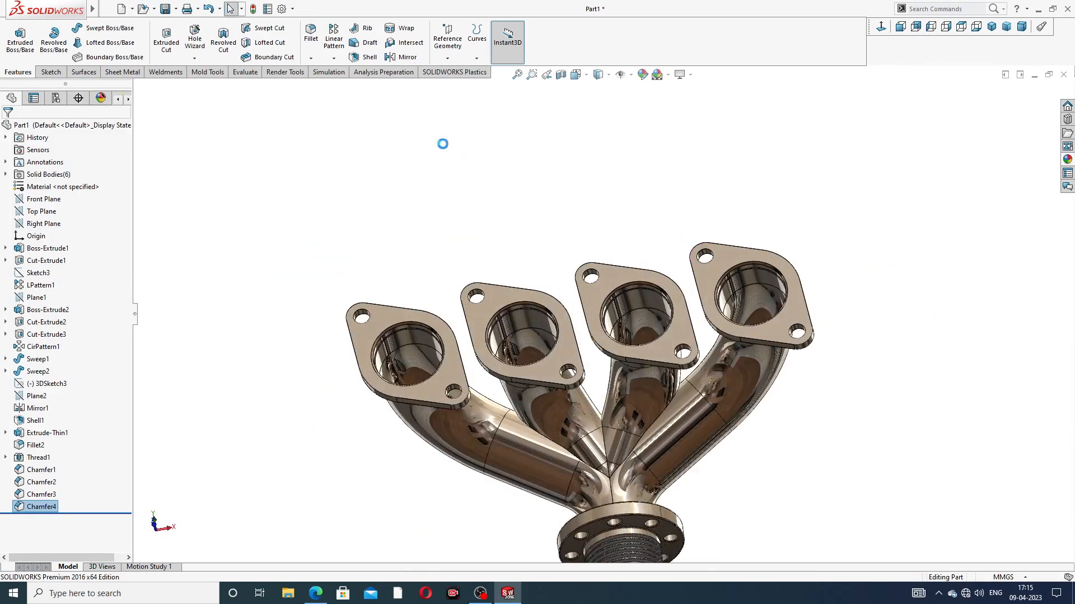
left_click(311, 58)
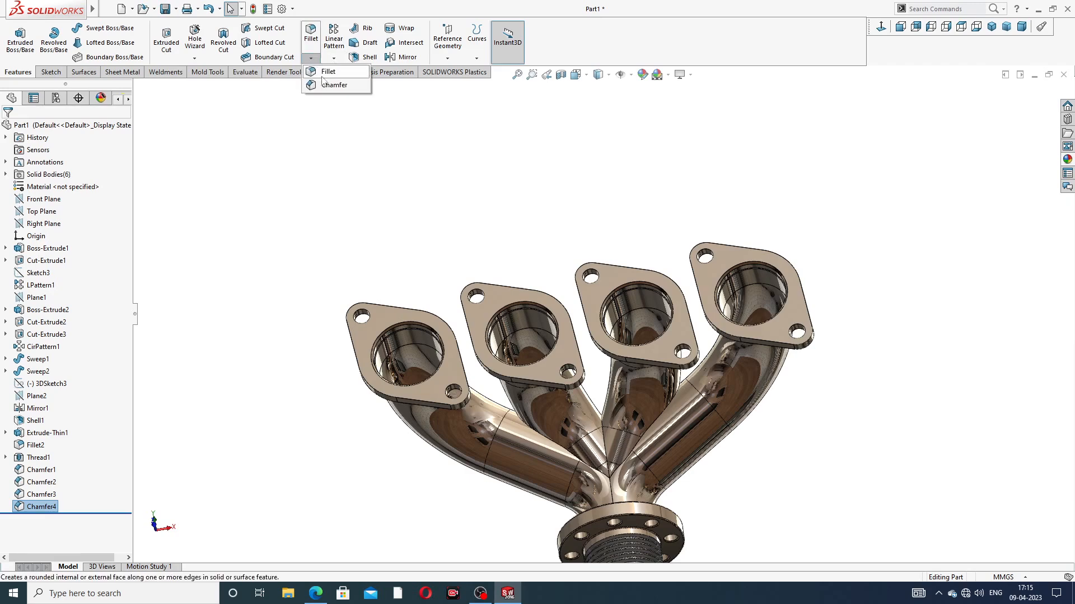
left_click(332, 73)
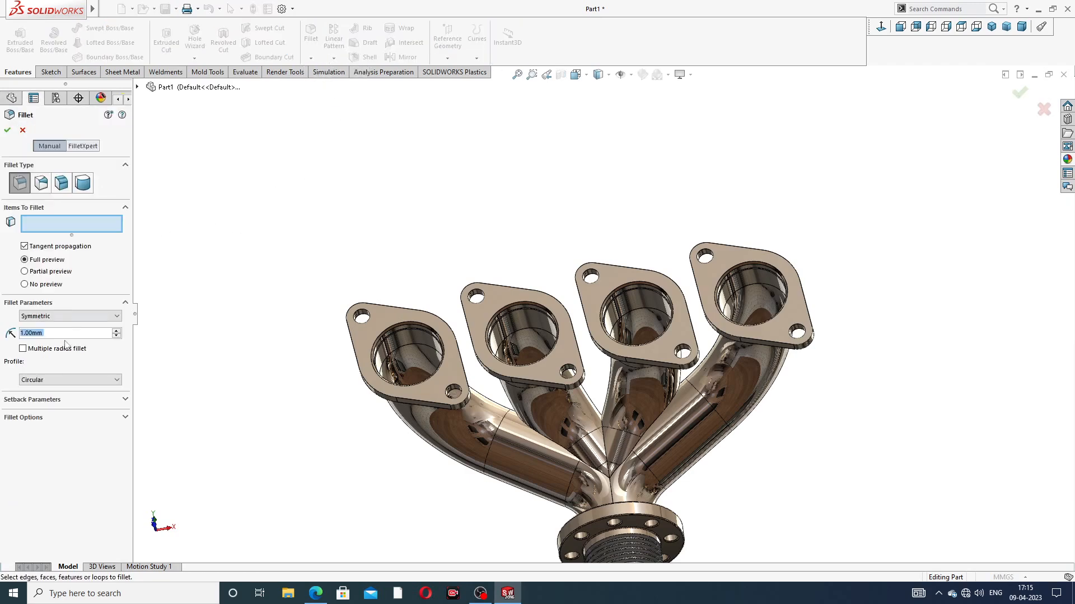
left_click(383, 321)
middle_click_drag(412, 297, 539, 163)
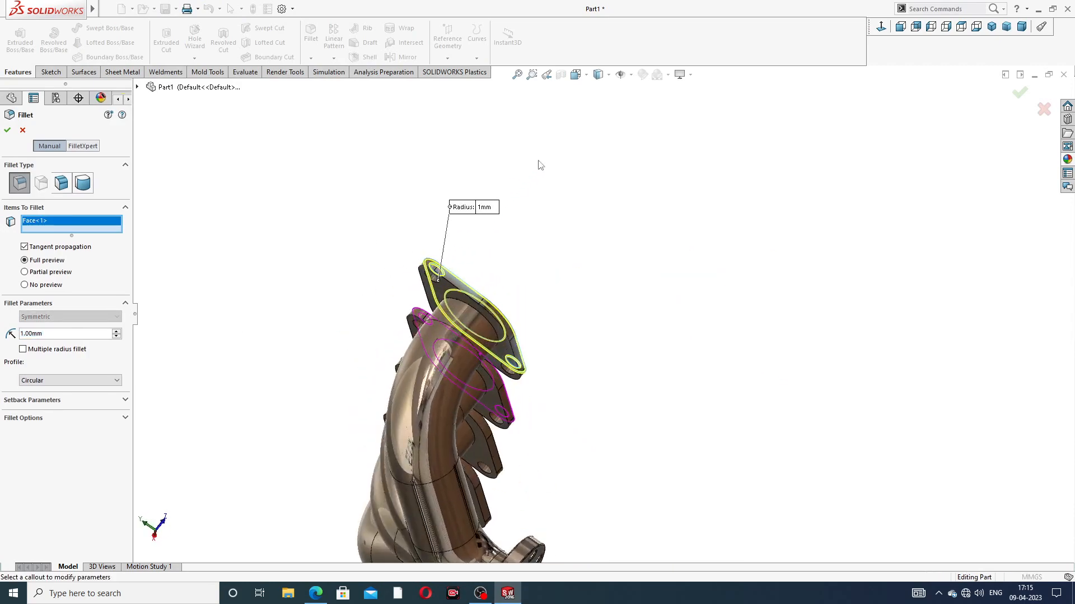
scroll(463, 303, "down", 3)
left_click(467, 283)
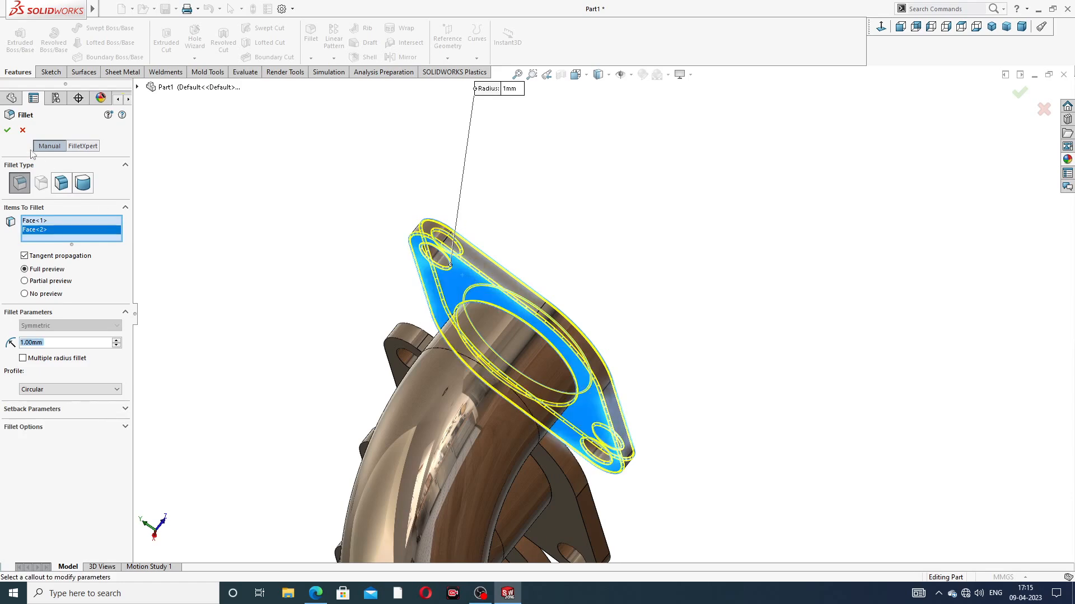
left_click(7, 131)
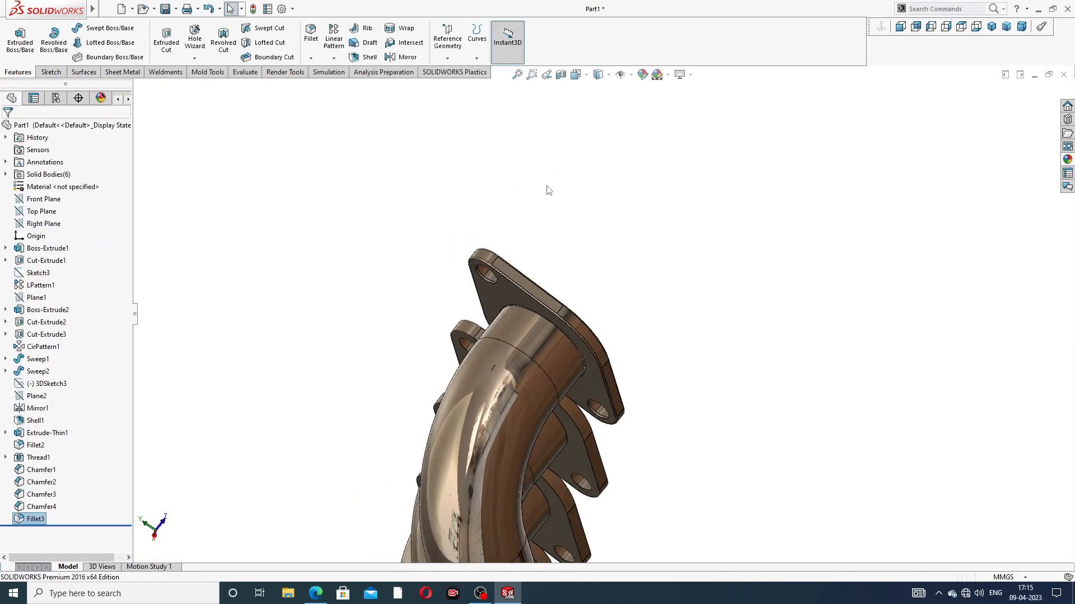
Step: Fillet the front and back face edges of the second inlet flange, beside the filleted end flange, with a 1 mm radius
middle_click_drag(547, 186, 470, 369)
scroll(477, 386, "up", 2)
scroll(483, 438, "down", 2)
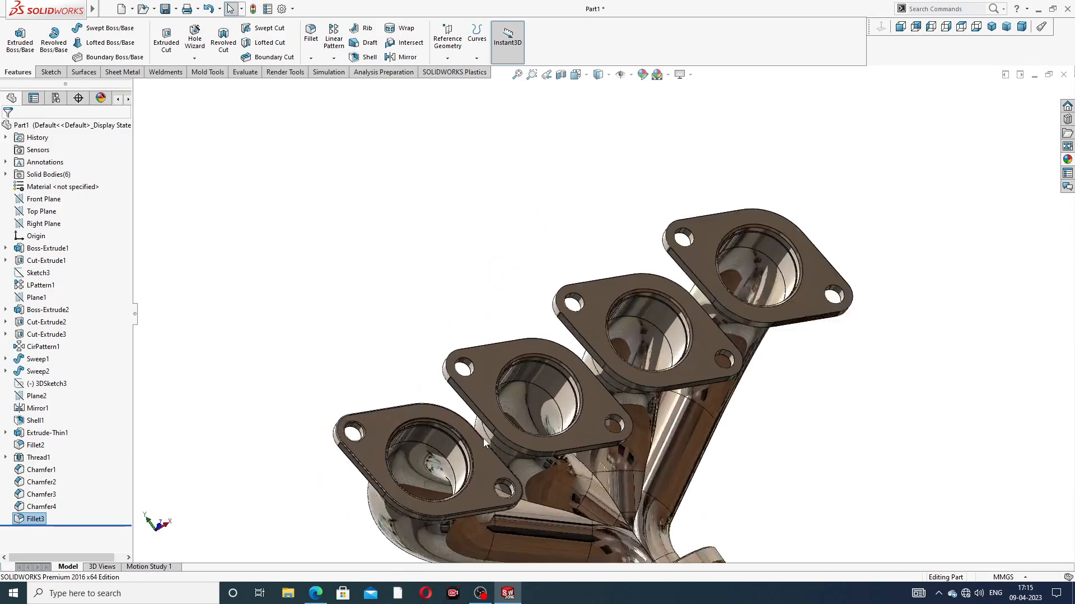
scroll(483, 438, "down", 3)
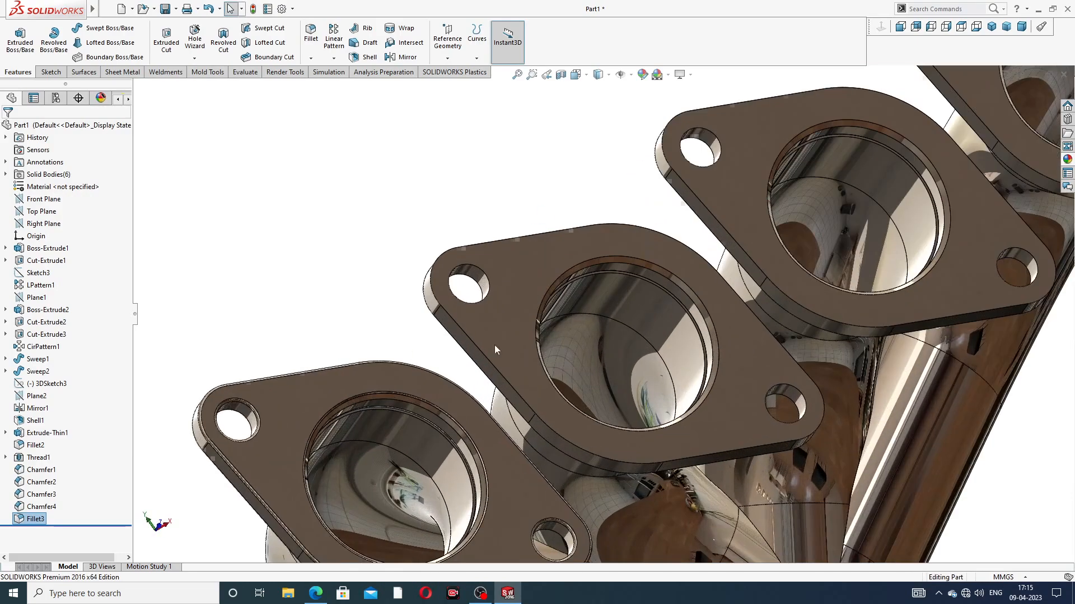
left_click(311, 33)
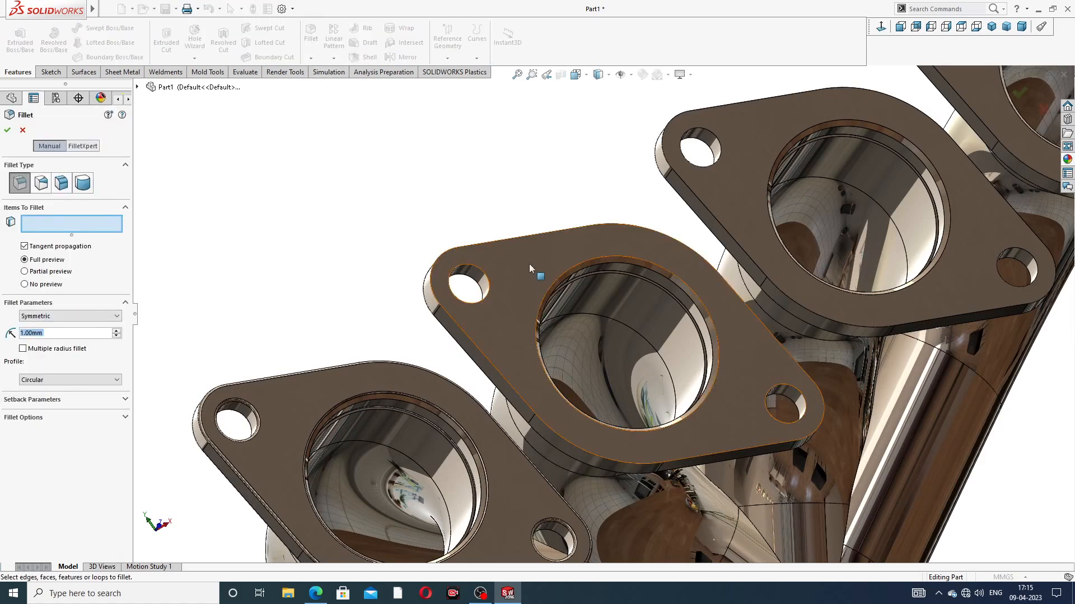
left_click(529, 264)
middle_click_drag(542, 270, 662, 229)
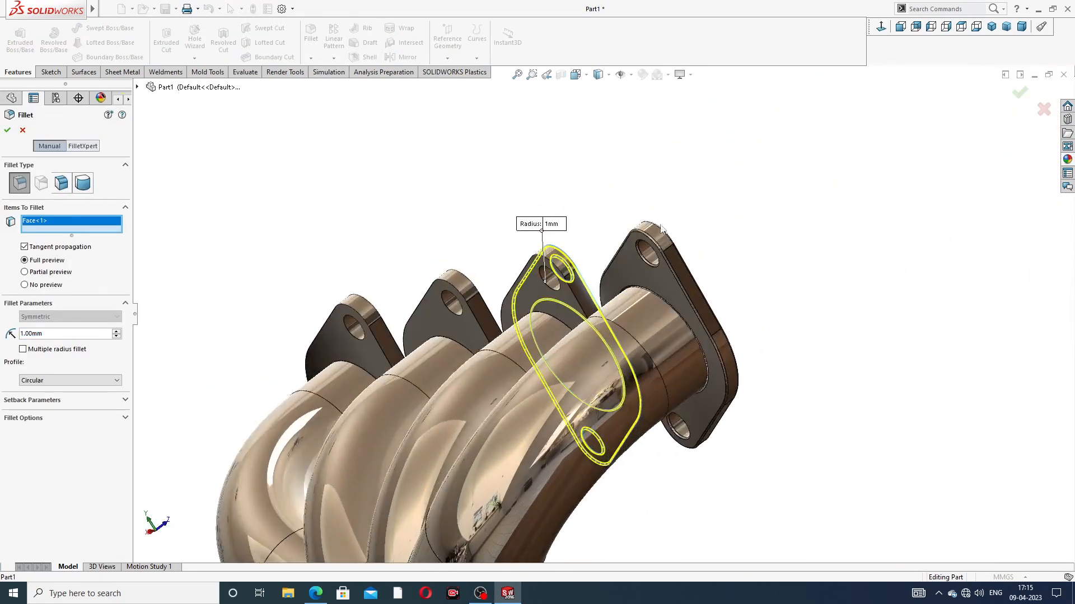
scroll(562, 288, "down", 4)
left_click(562, 289)
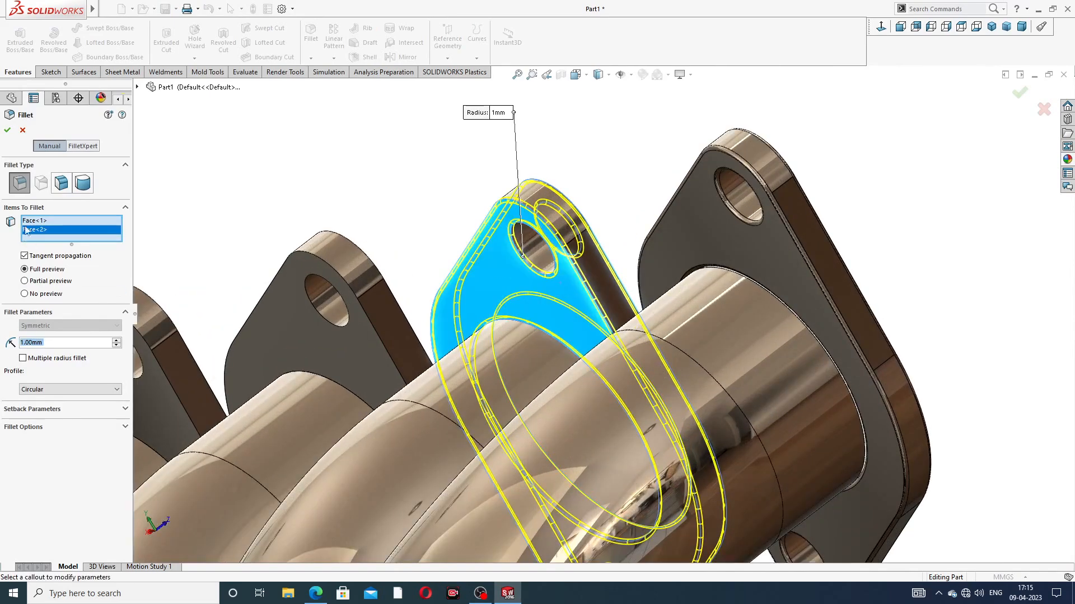
left_click(8, 130)
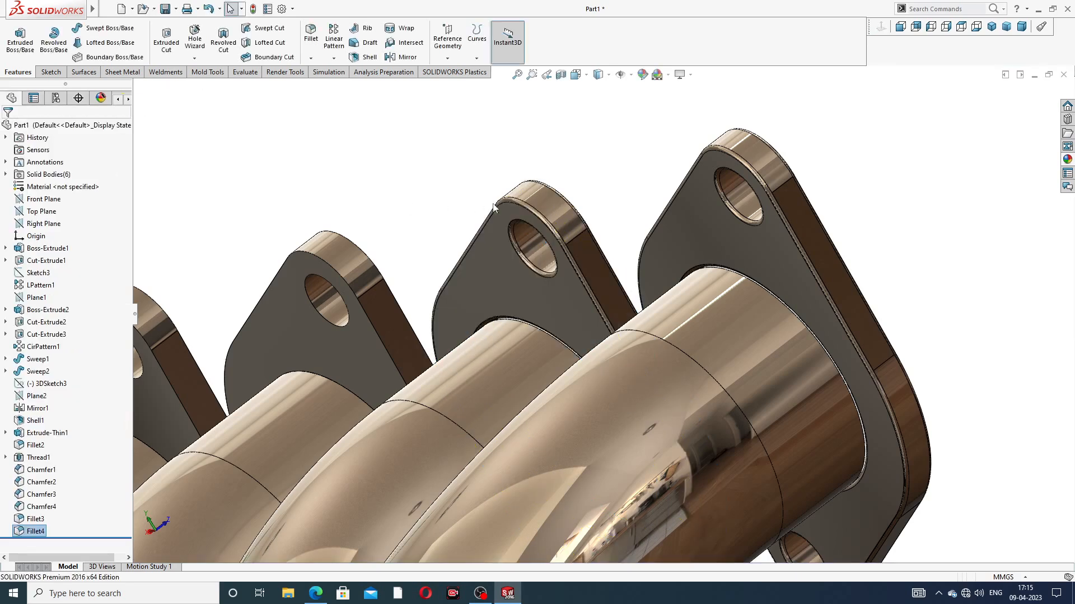
Step: Fillet the back and front face edges of the third inlet flange in the row with a 1 mm radius
scroll(521, 191, "up", 3)
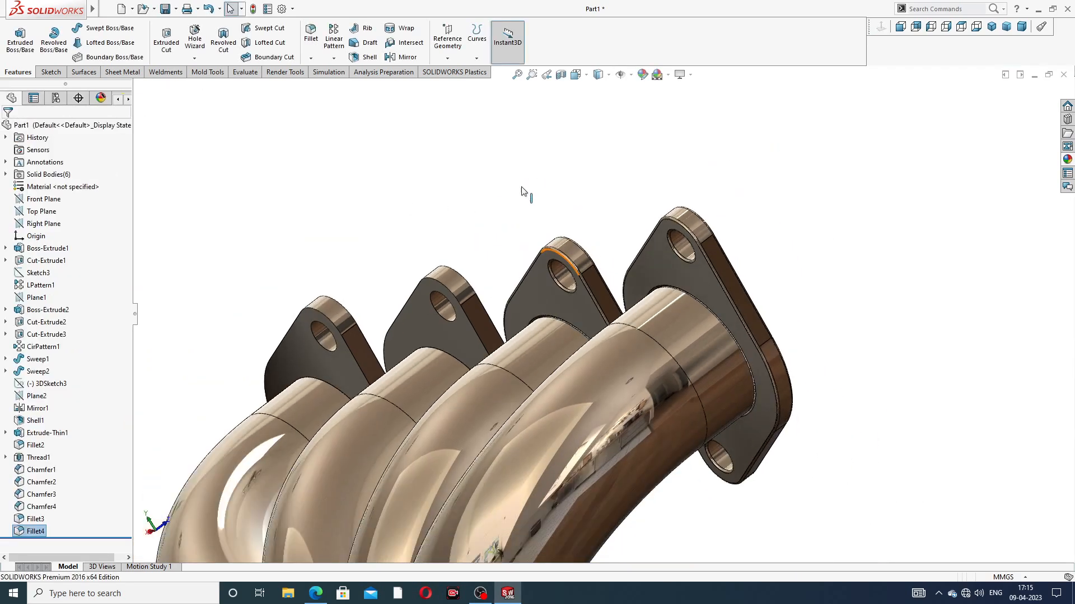
left_click(312, 38)
left_click(423, 321)
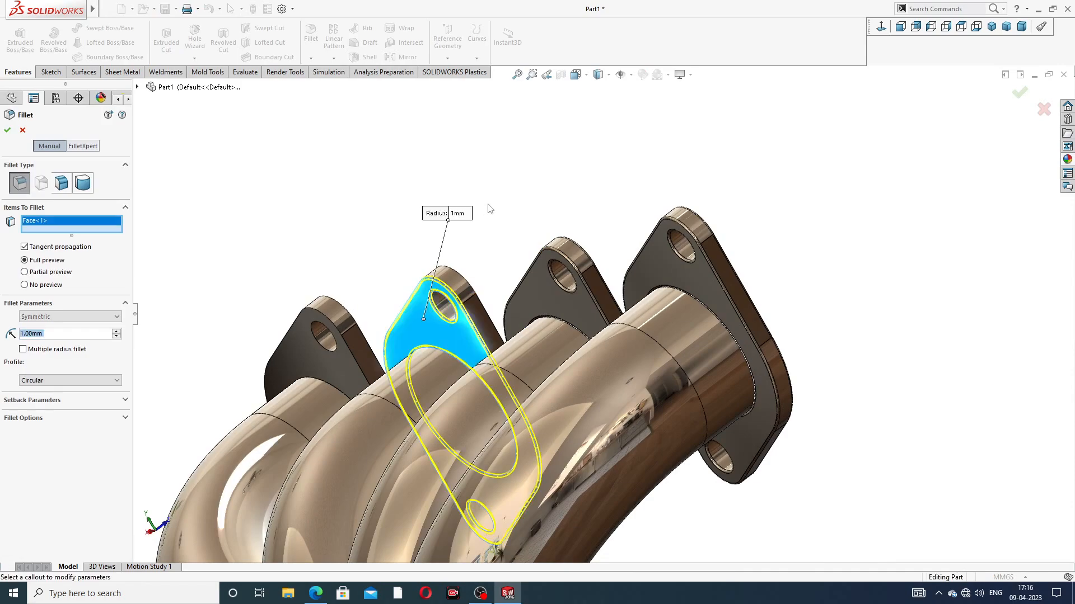
scroll(488, 213, "up", 4)
middle_click_drag(488, 218, 386, 350)
scroll(335, 442, "down", 4)
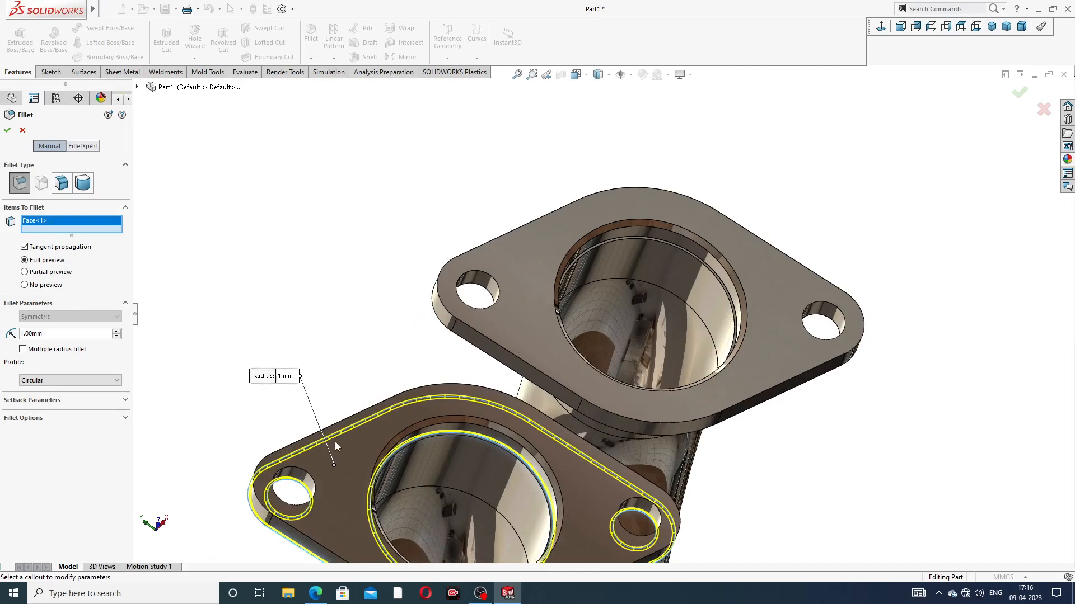
left_click(343, 446)
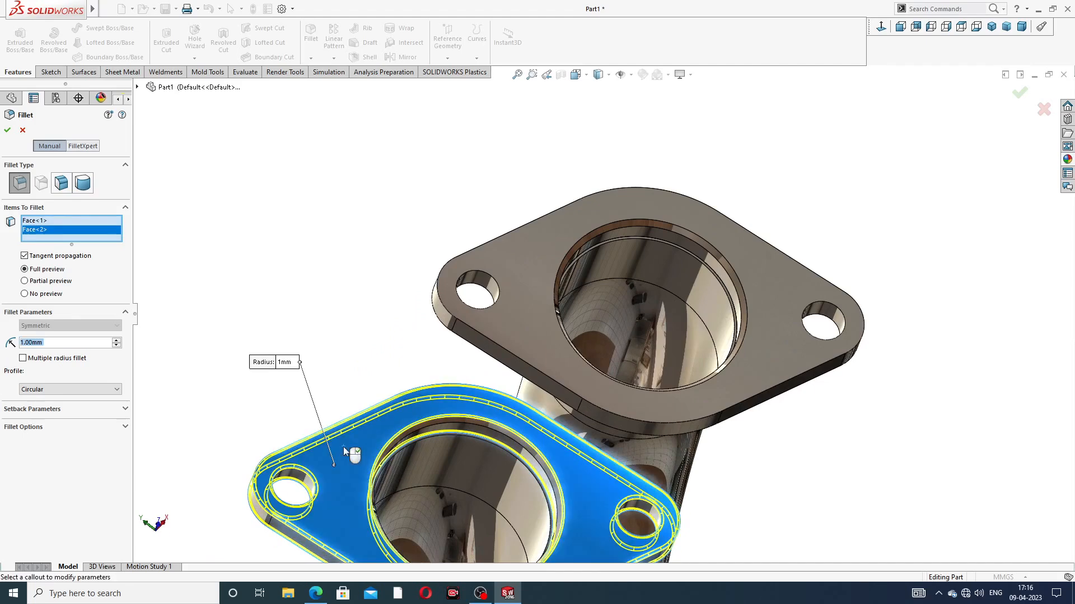
left_click(8, 133)
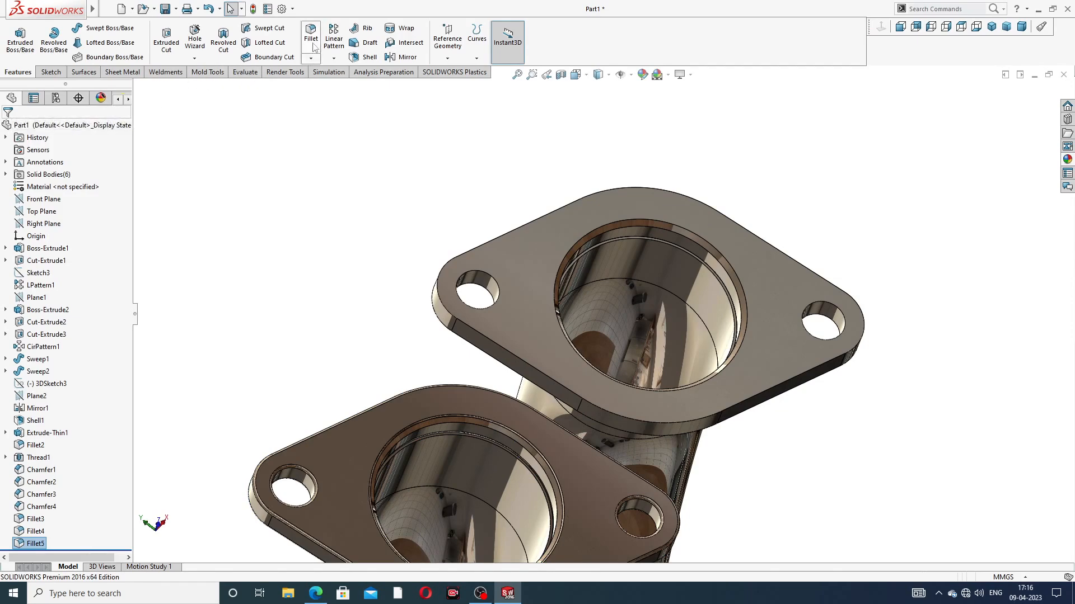
Step: Fillet the front and back face edges of the remaining end inlet flange with a 1 mm radius
key("Return")
left_click(544, 232)
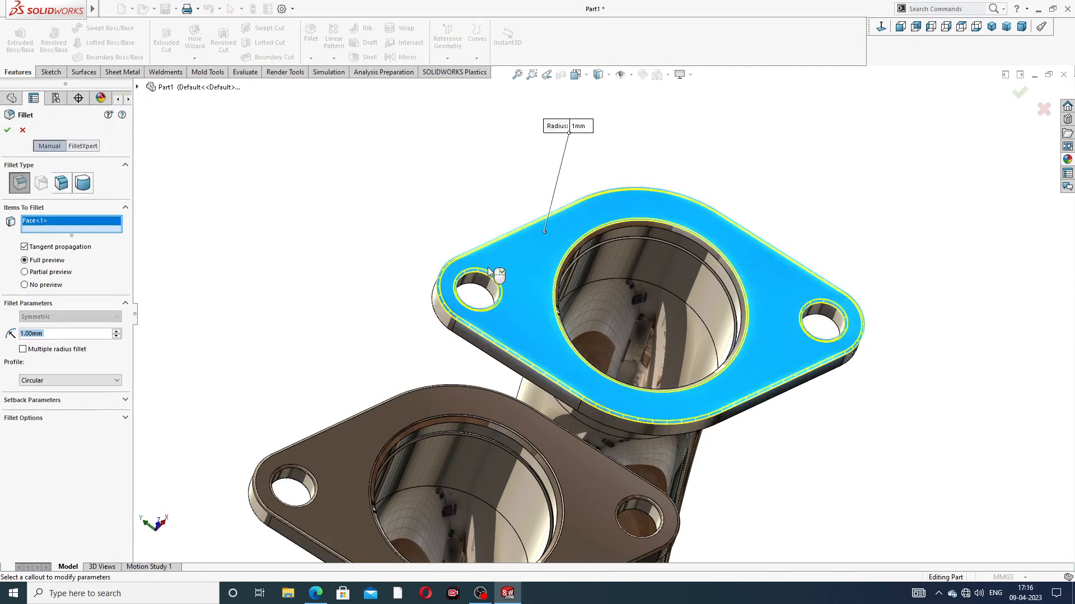
middle_click_drag(544, 232, 569, 243)
left_click(503, 284)
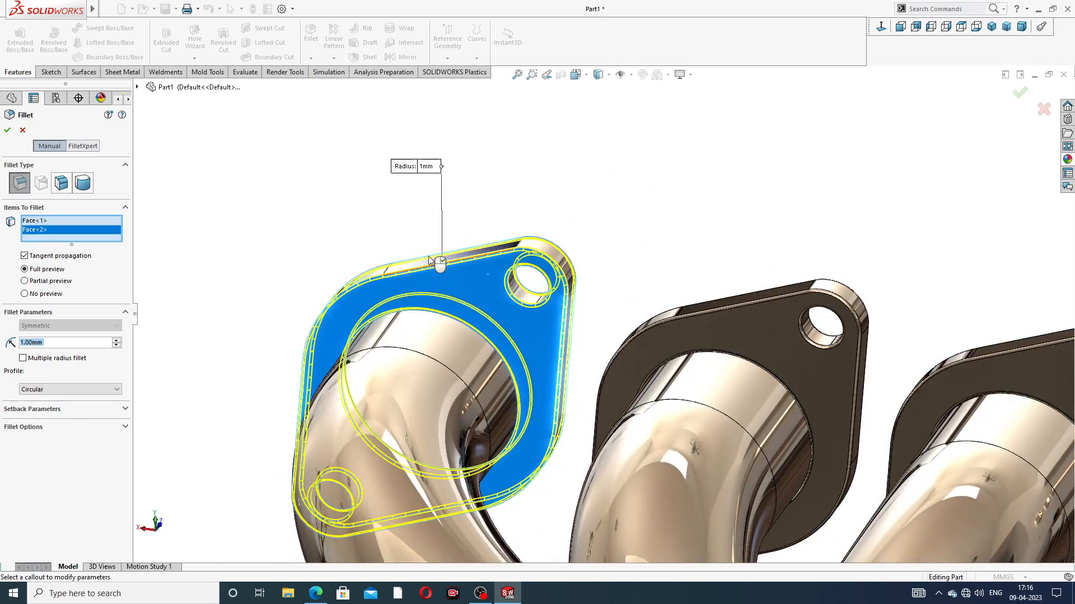
left_click(8, 130)
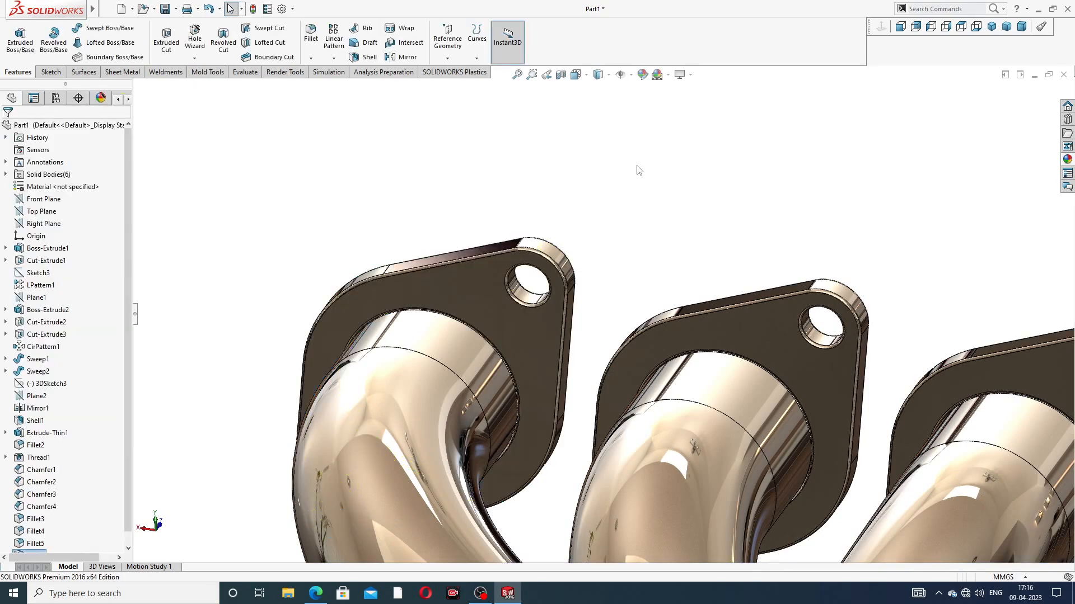
scroll(637, 170, "up", 10)
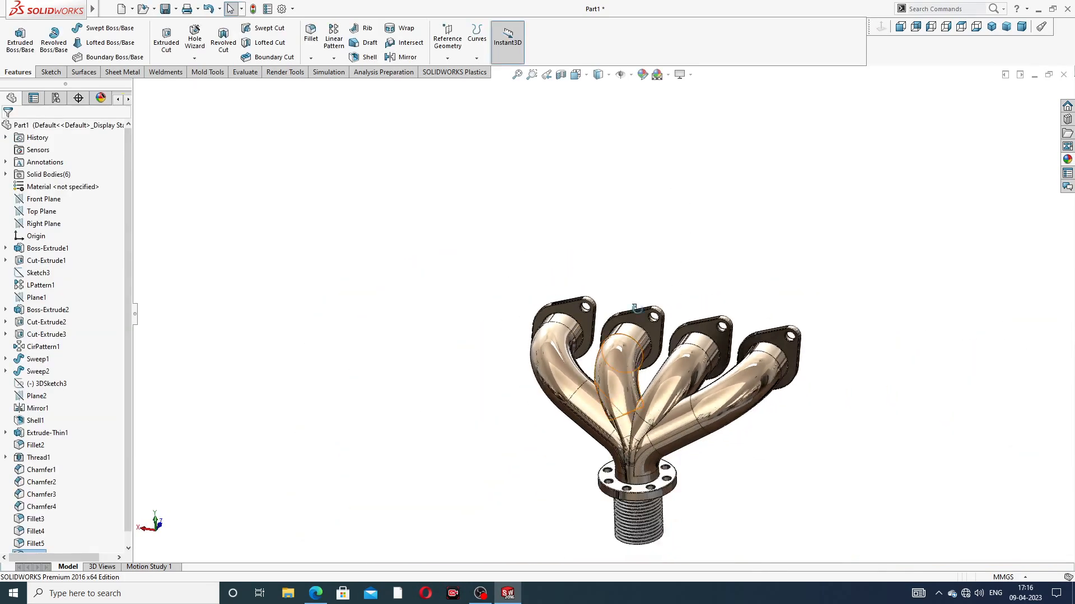
Step: Examine the completed manifold in isometric, back, front and oblique views, covering the inlet flanges, curved pipes, outlet flange and thread
middle_click_drag(635, 307, 632, 459)
scroll(635, 461, "down", 5)
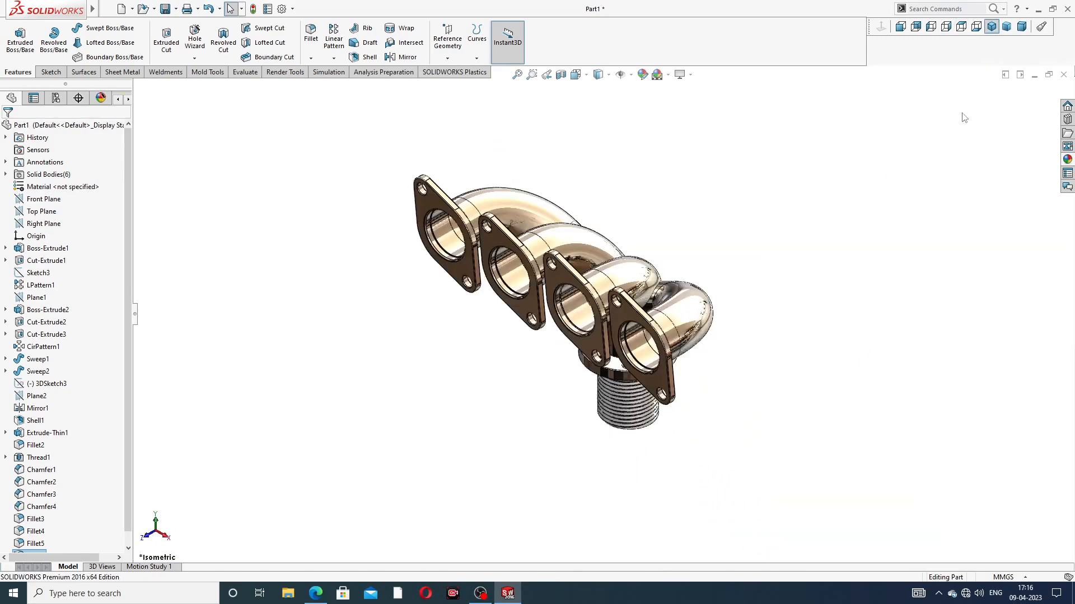
left_click(991, 26)
middle_click_drag(632, 274, 931, 132)
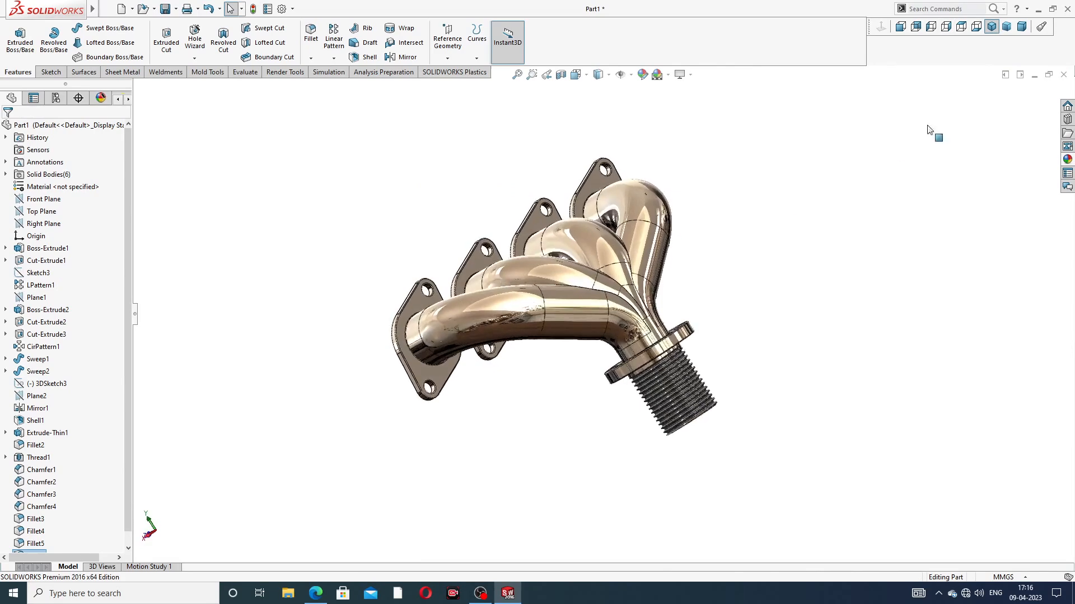
left_click(900, 27)
left_click(915, 26)
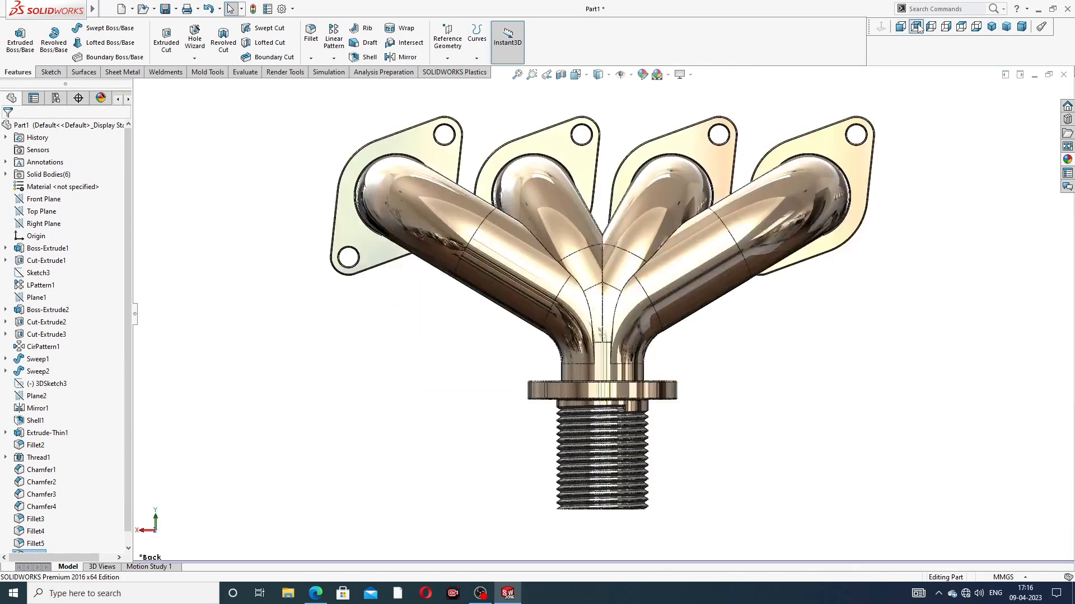
scroll(611, 104, "down", 1)
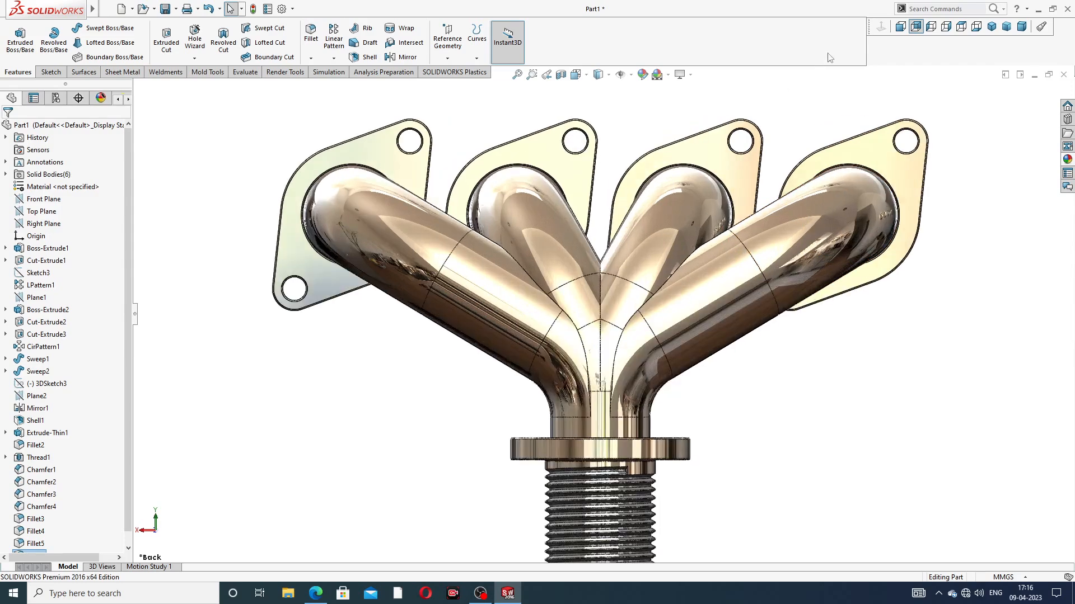
left_click(902, 27)
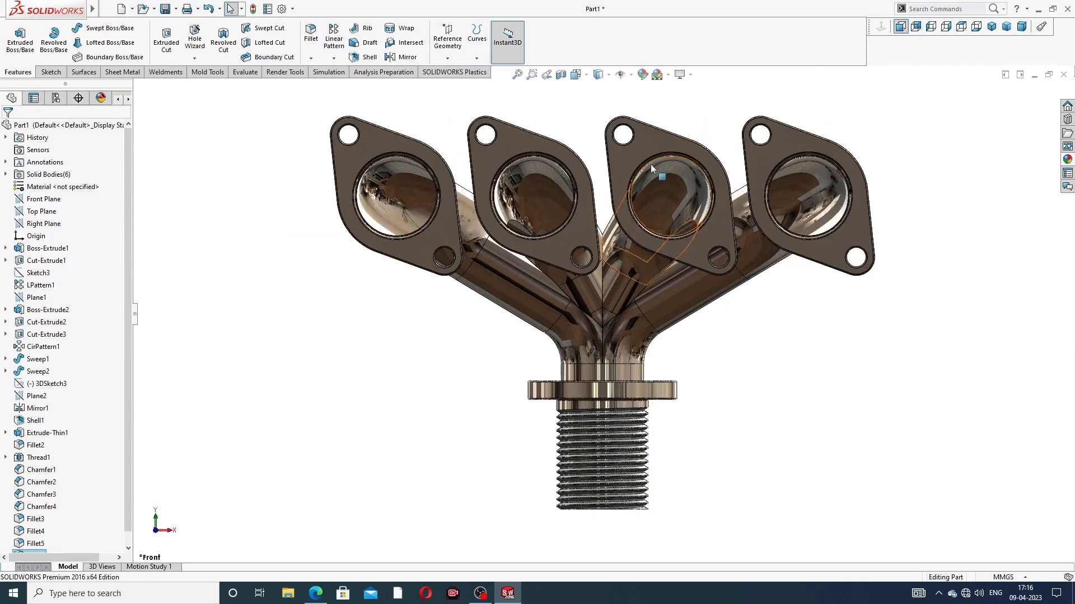
scroll(676, 277, "up", 1)
mouse_move(676, 277)
middle_mouse_down()
mouse_move(703, 274)
mouse_move(693, 282)
middle_mouse_up()
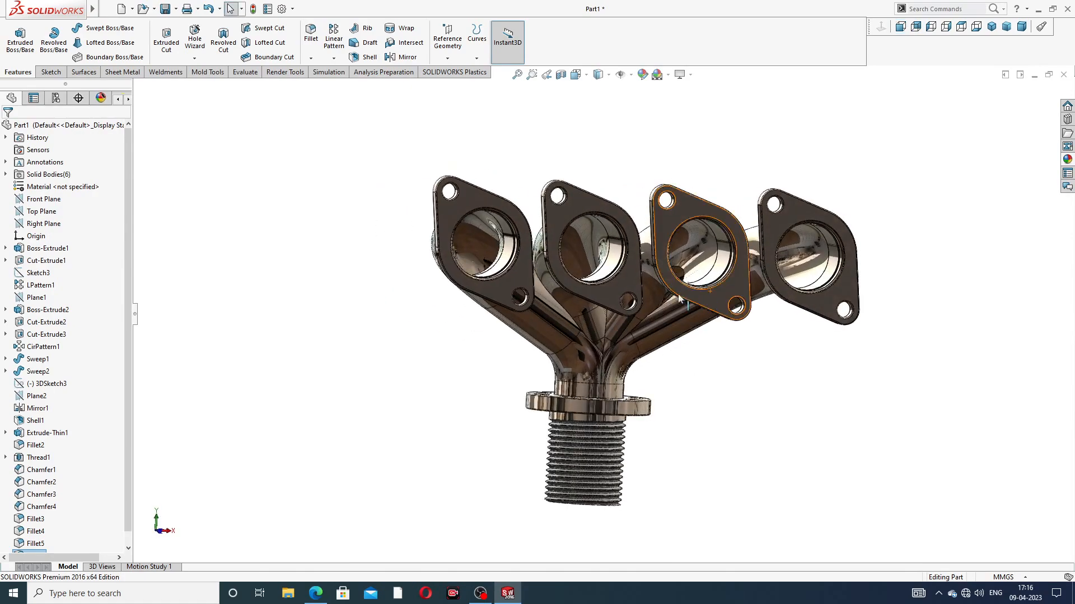
scroll(648, 294, "down", 1)
middle_click_drag(877, 240, 952, 291)
scroll(870, 298, "down", 1)
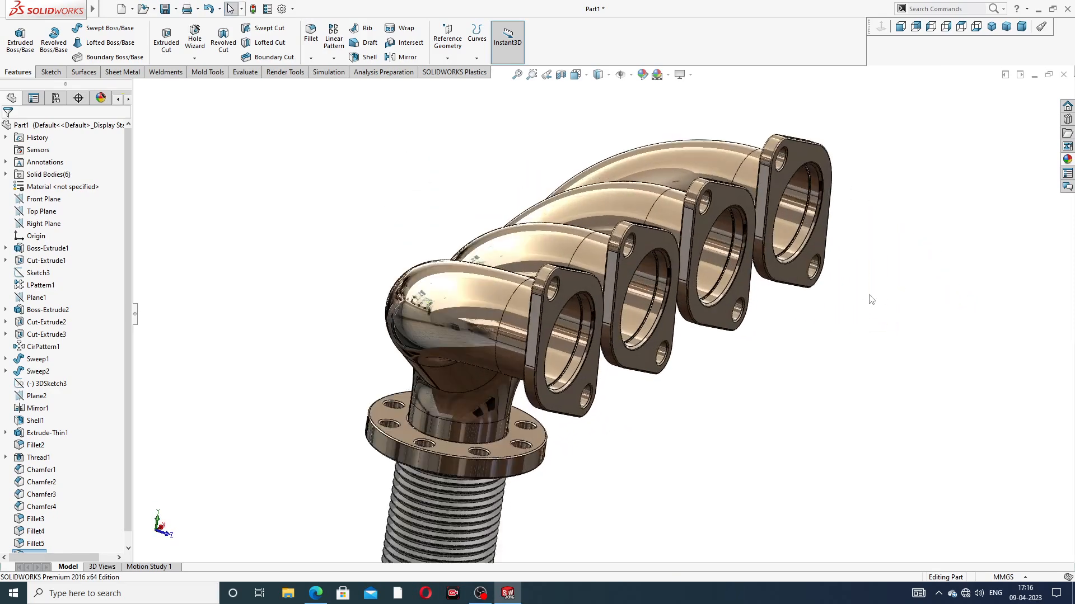
scroll(871, 298, "up", 2)
scroll(642, 472, "down", 1)
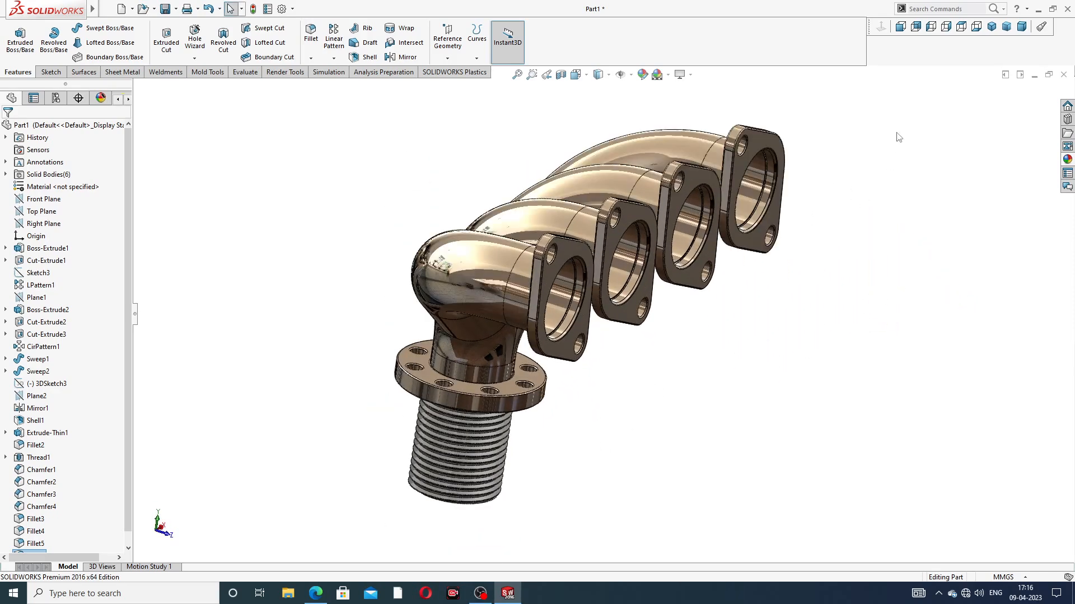
Step: Save the manifold to the Desktop as part file Part1 and switch to the exhaust manifold PDF drawing in Edge
key("ctrl+s")
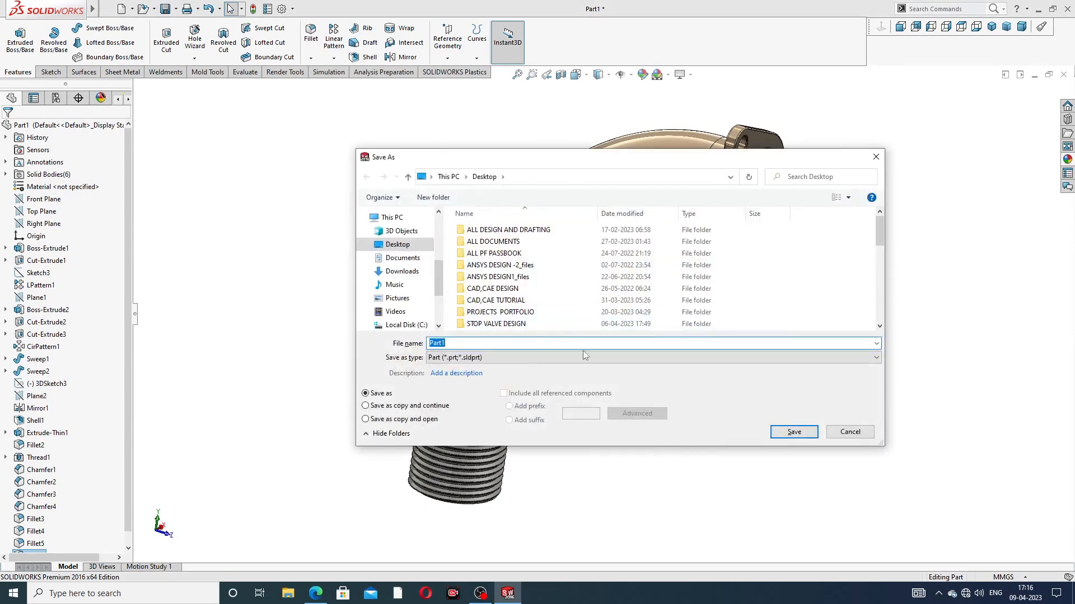
left_click(794, 432)
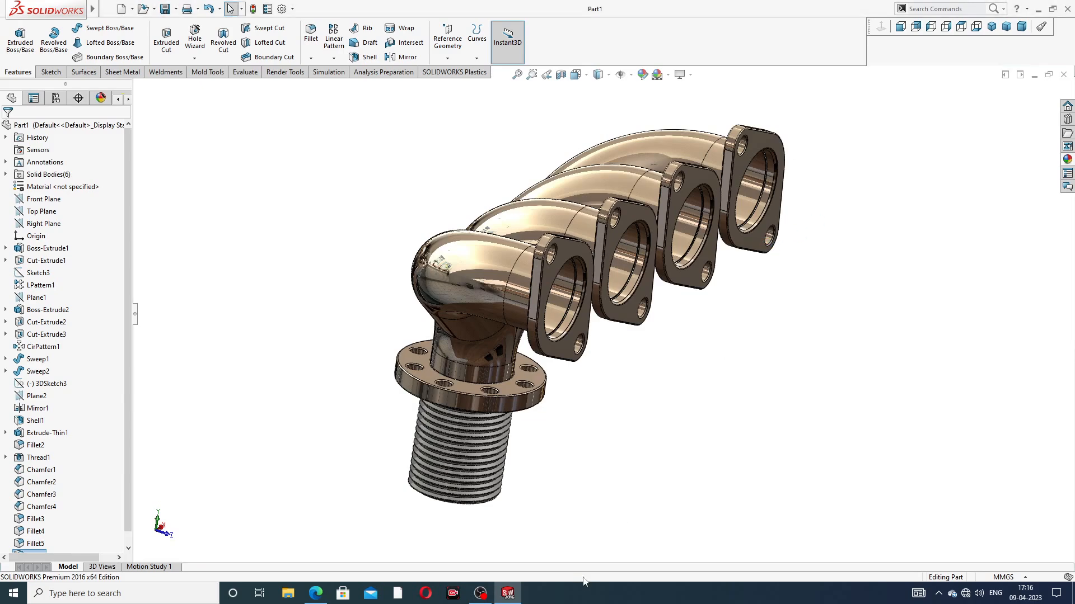
left_click(316, 593)
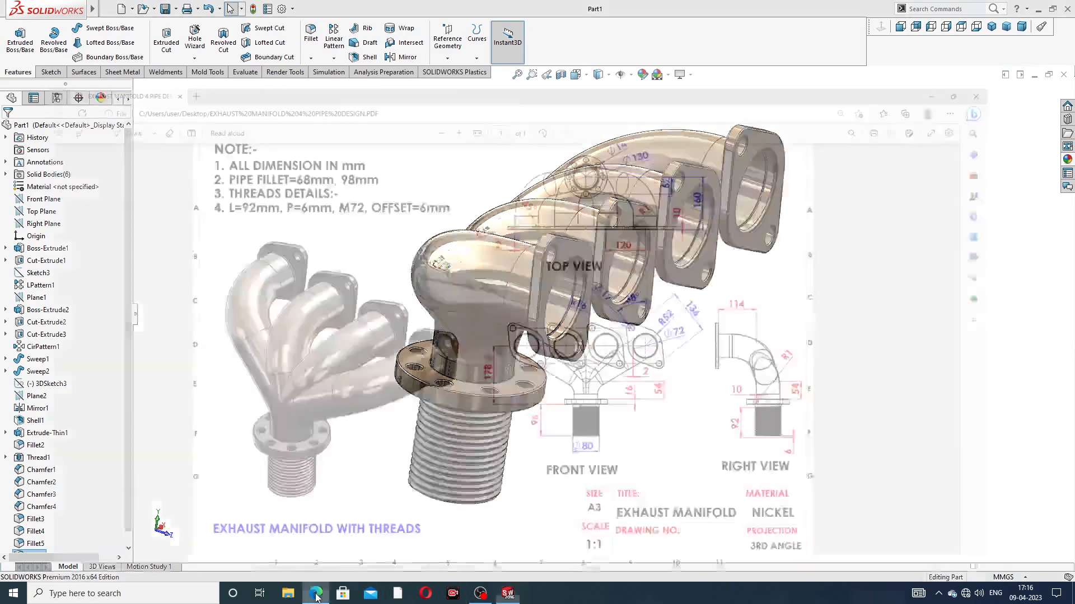